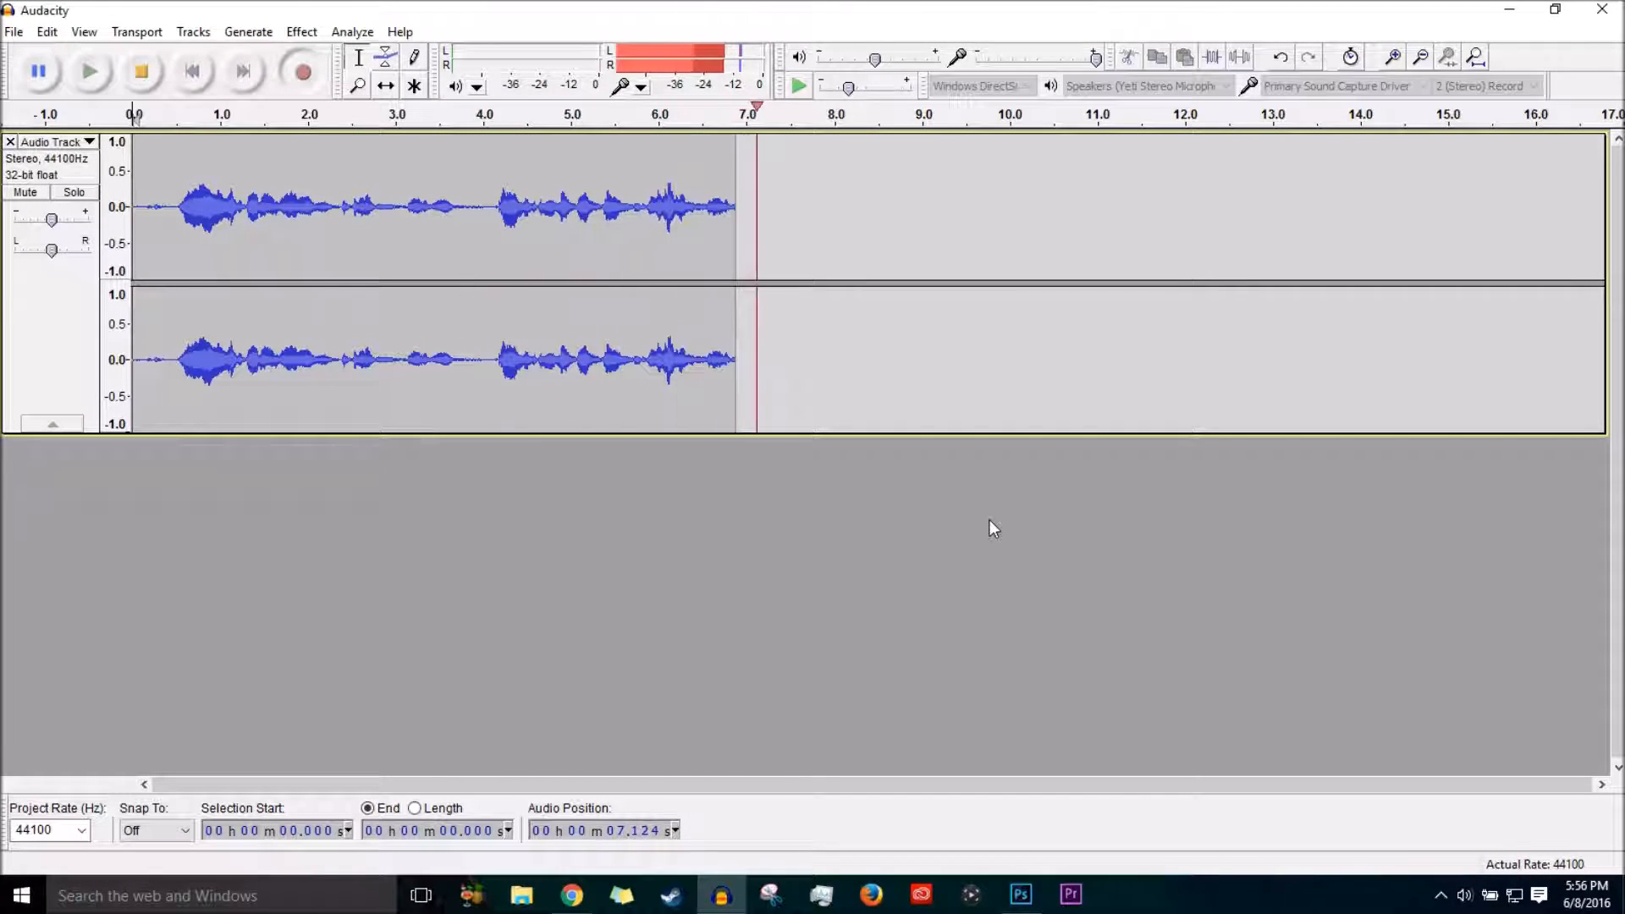
Switch to Photoshop and open the recent file Green Banner.psd.
click(1015, 904)
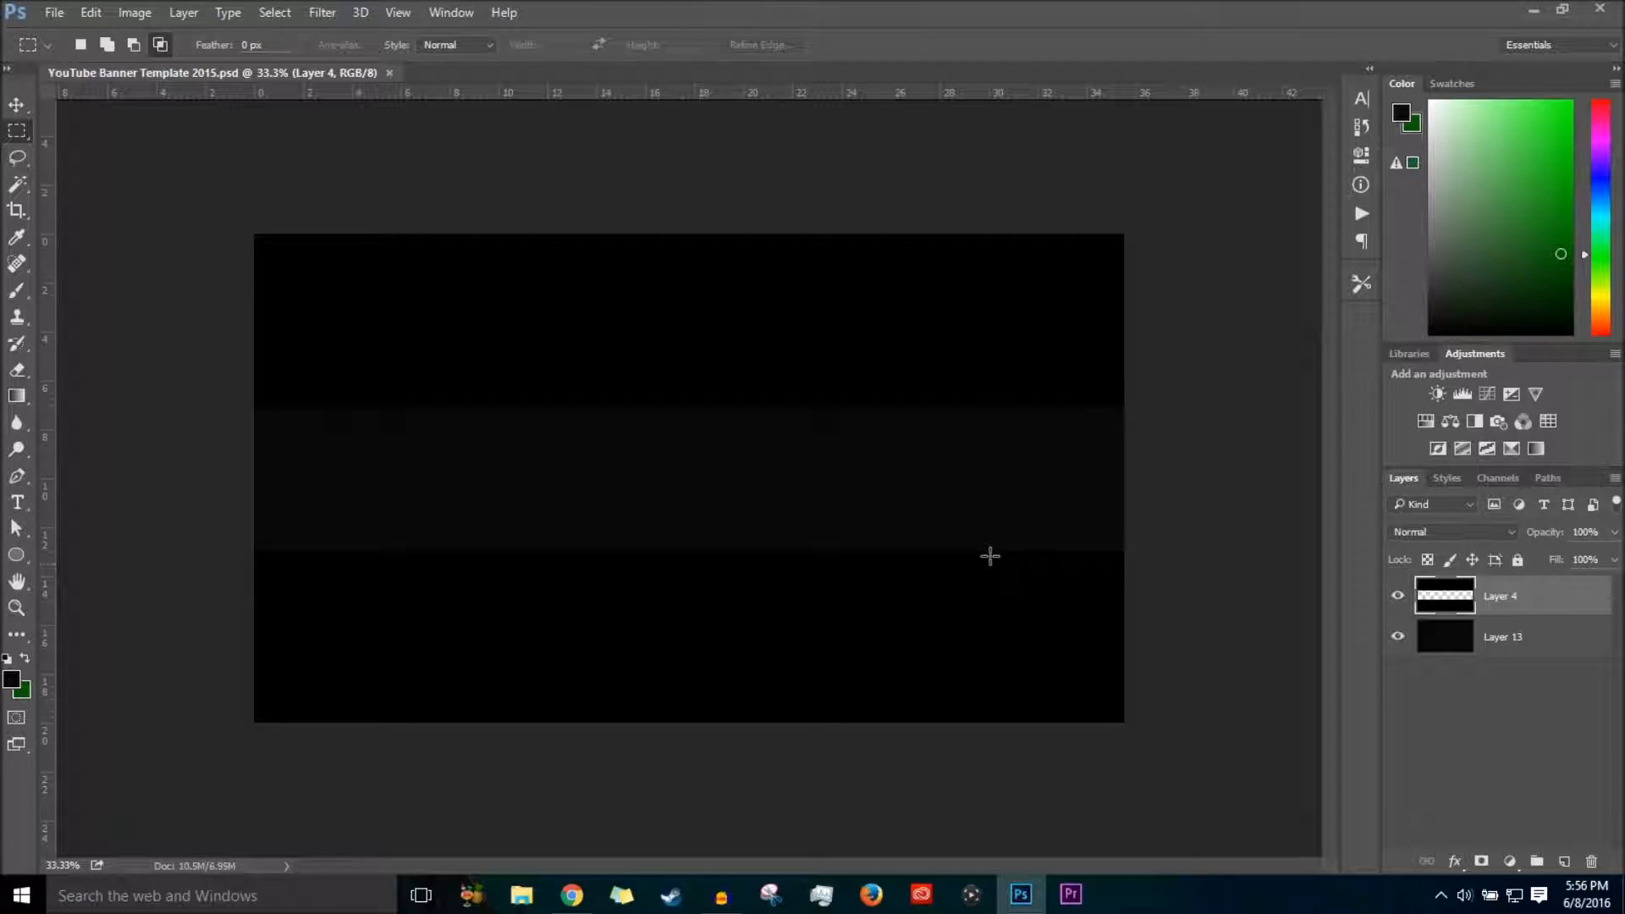
click(91, 12)
mouse_move(54, 12)
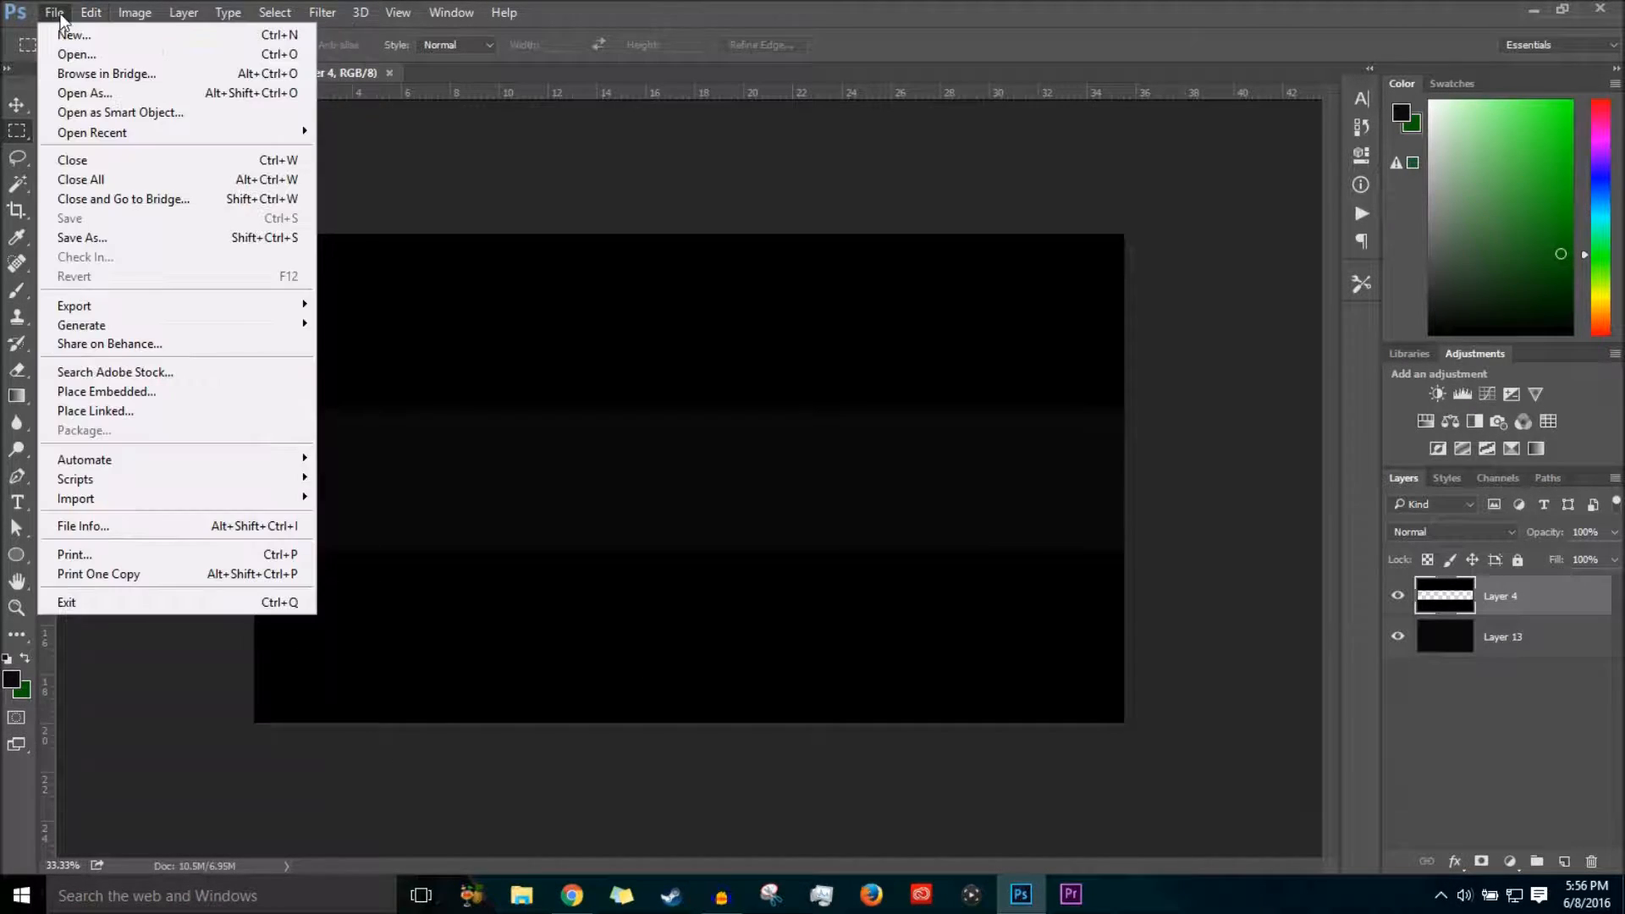
mouse_move(117, 132)
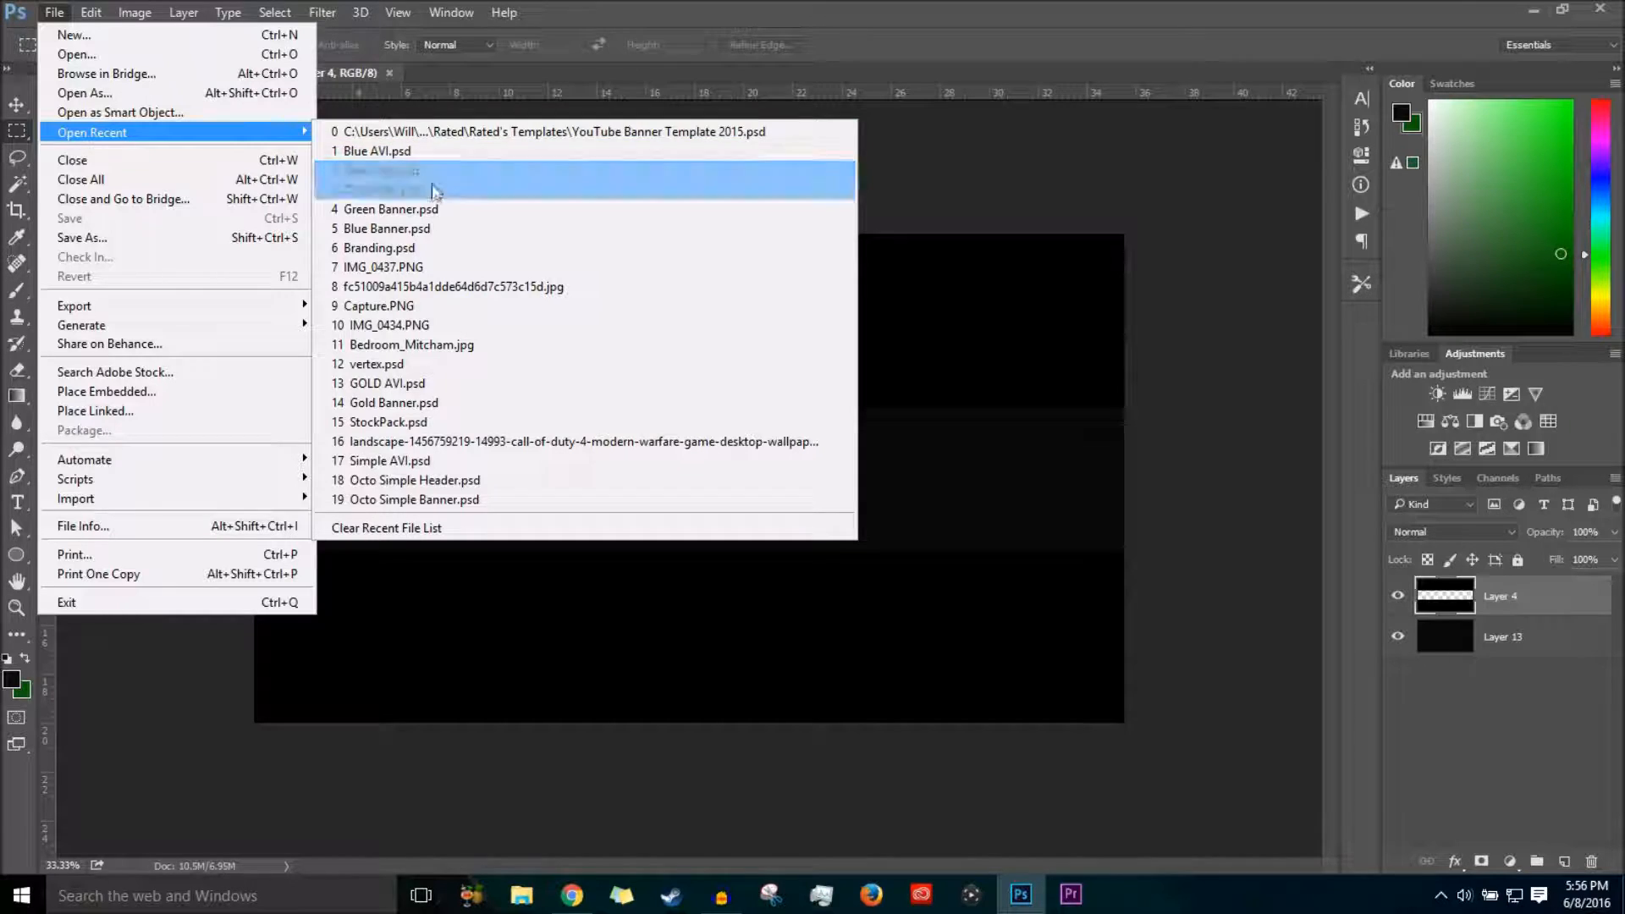
click(435, 211)
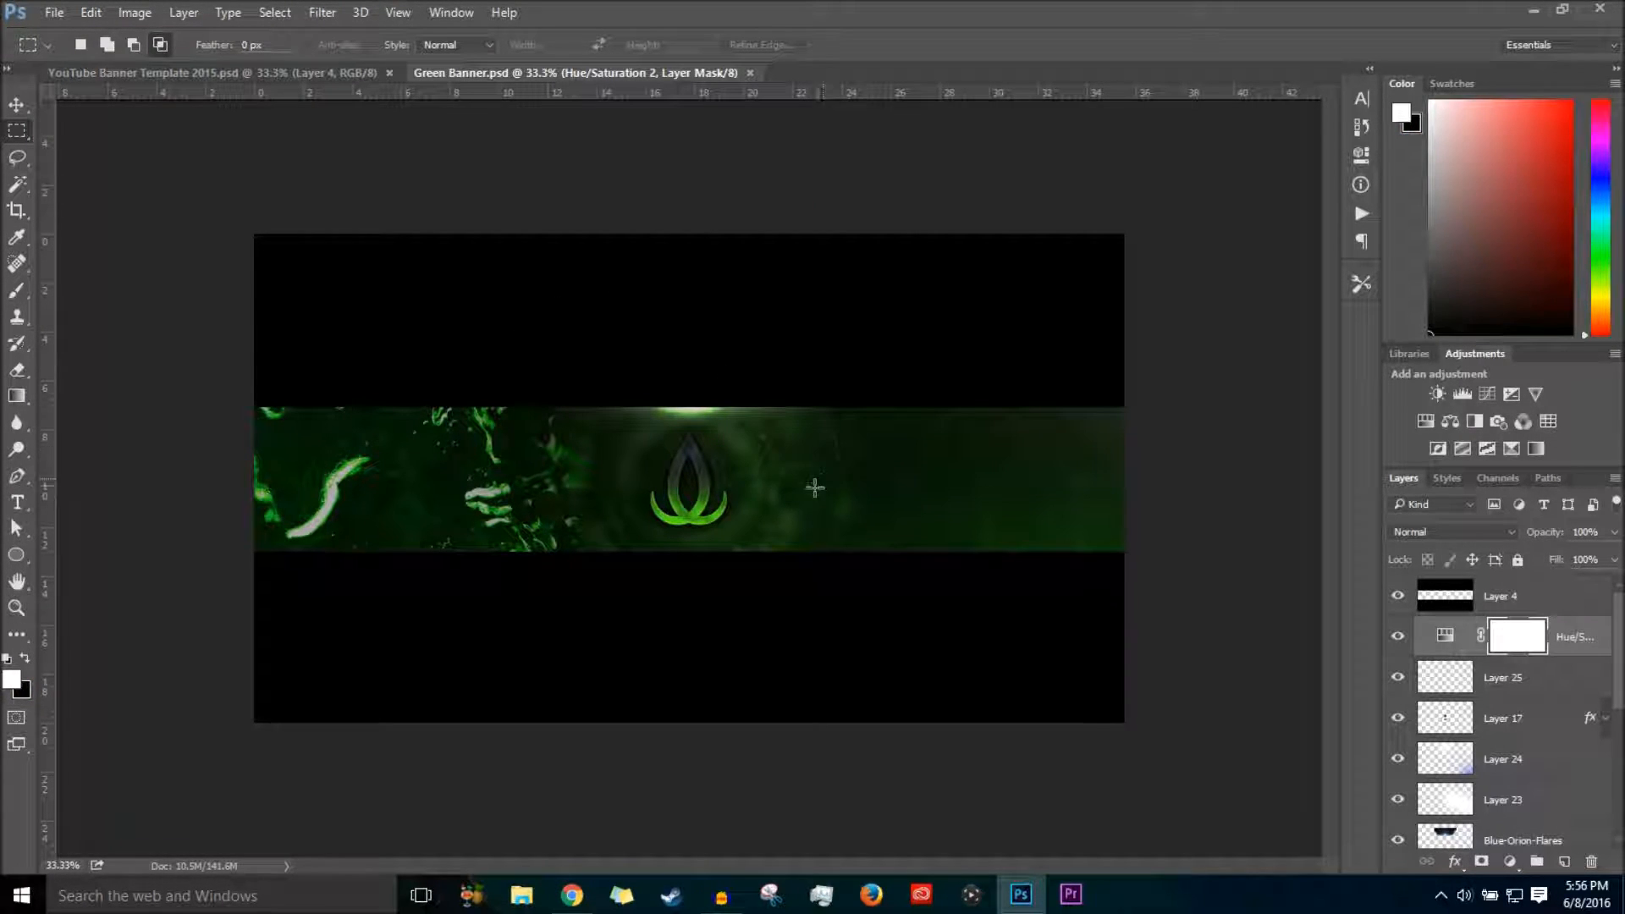
Examine the finished green banner's background texture, centre logo and lighting up close and as a whole.
key(ctrl+0)
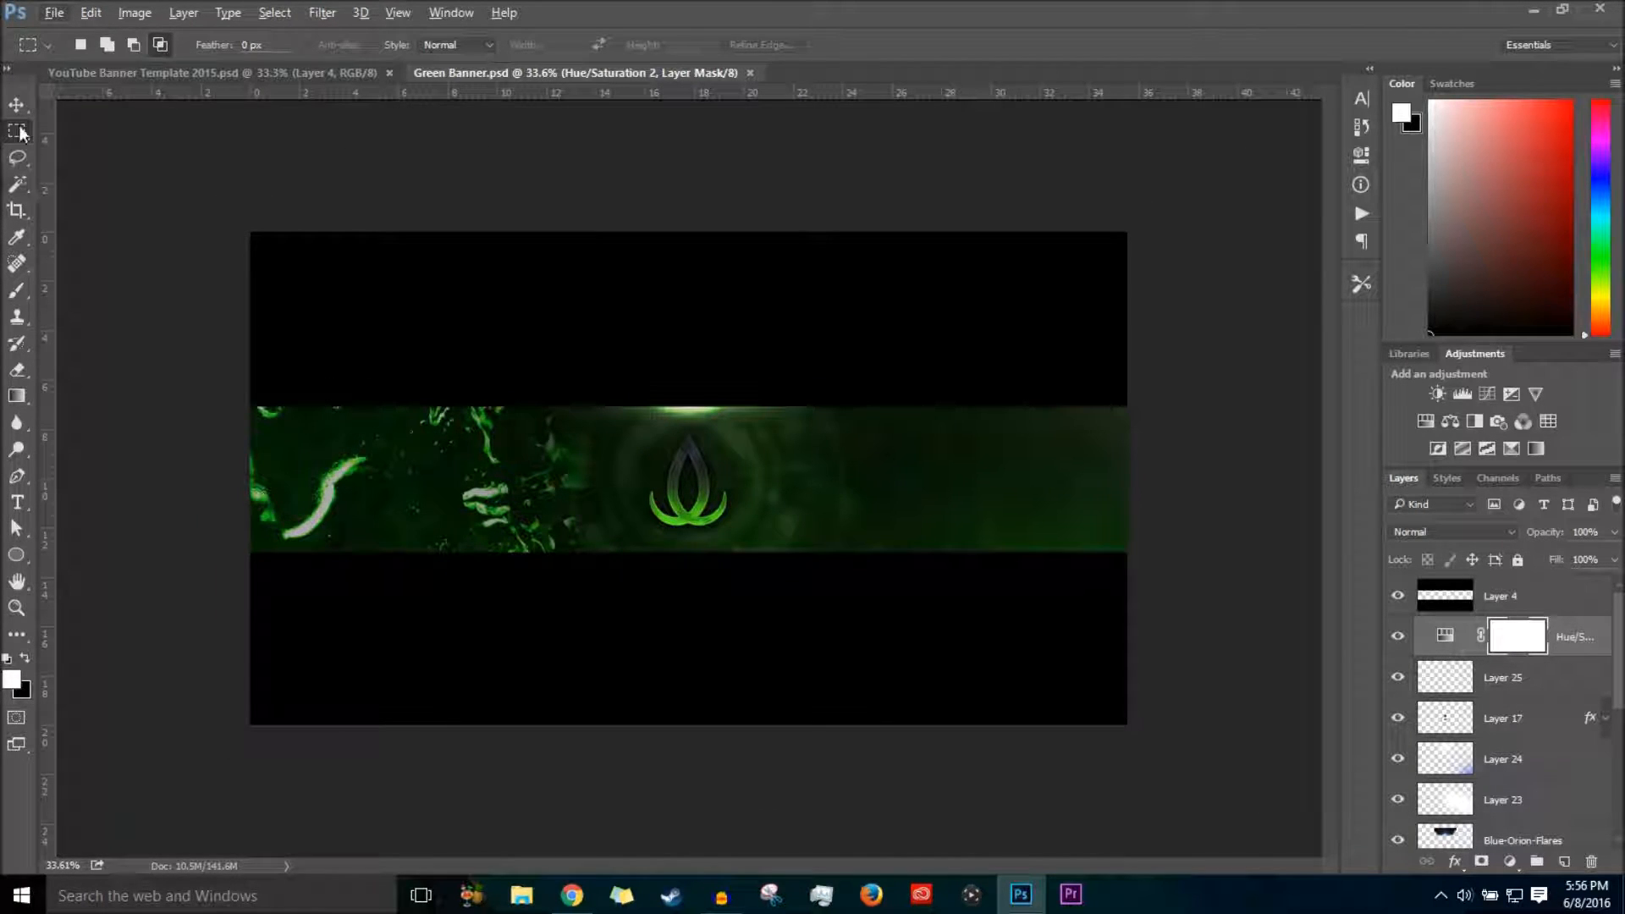
click(17, 105)
scroll(449, 389, up, 4)
scroll(609, 500, down, 1)
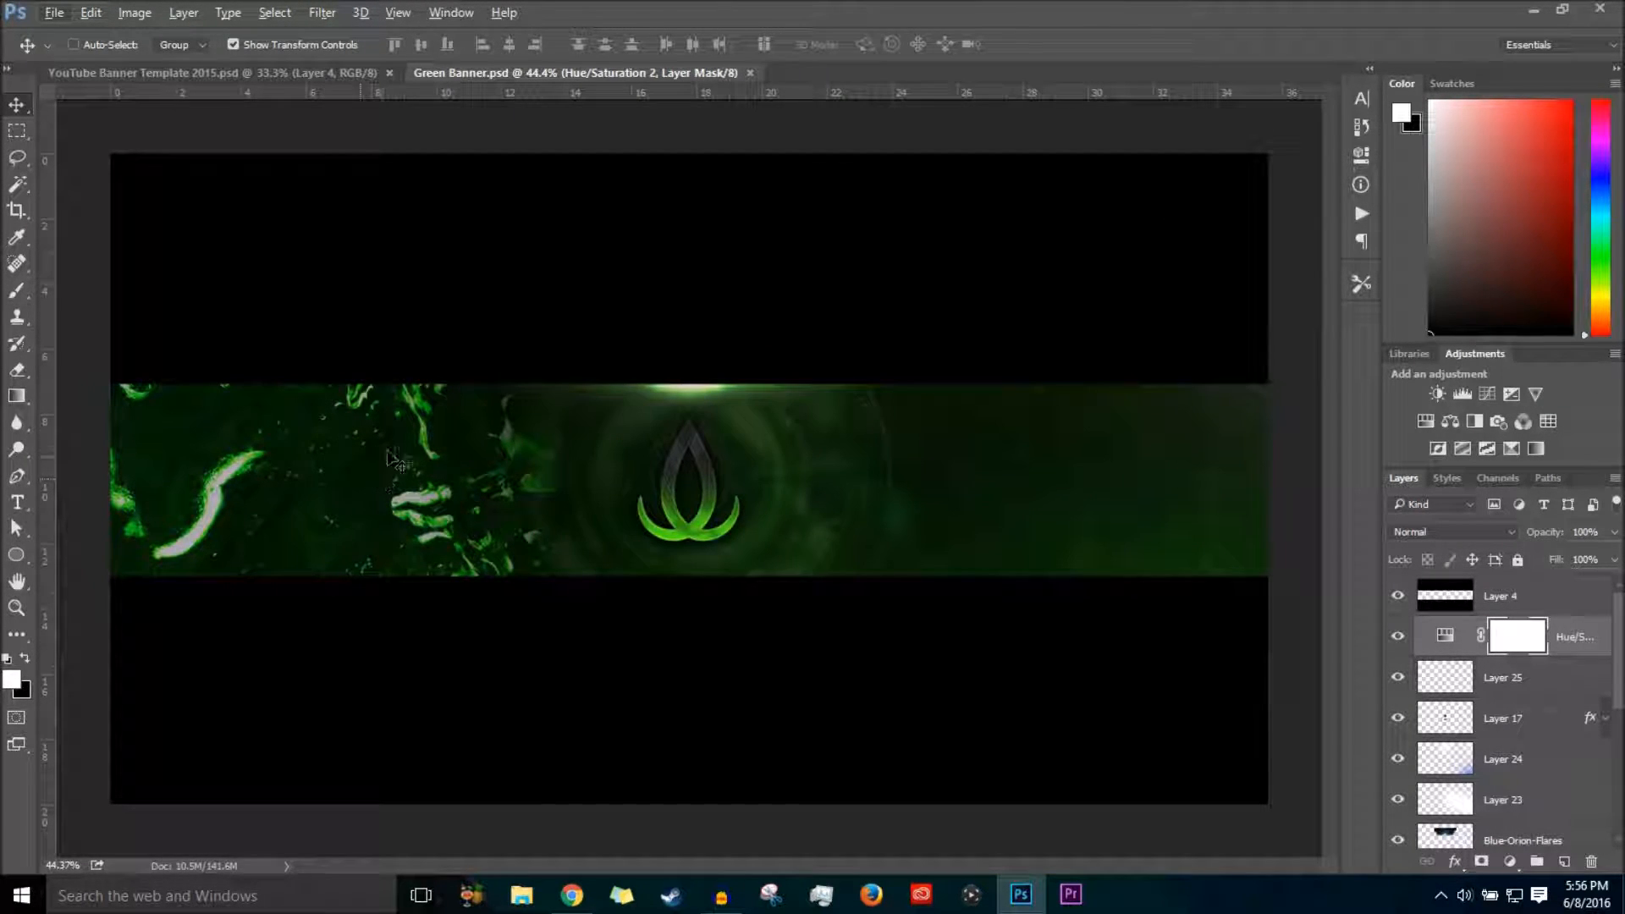
scroll(812, 464, down, 1)
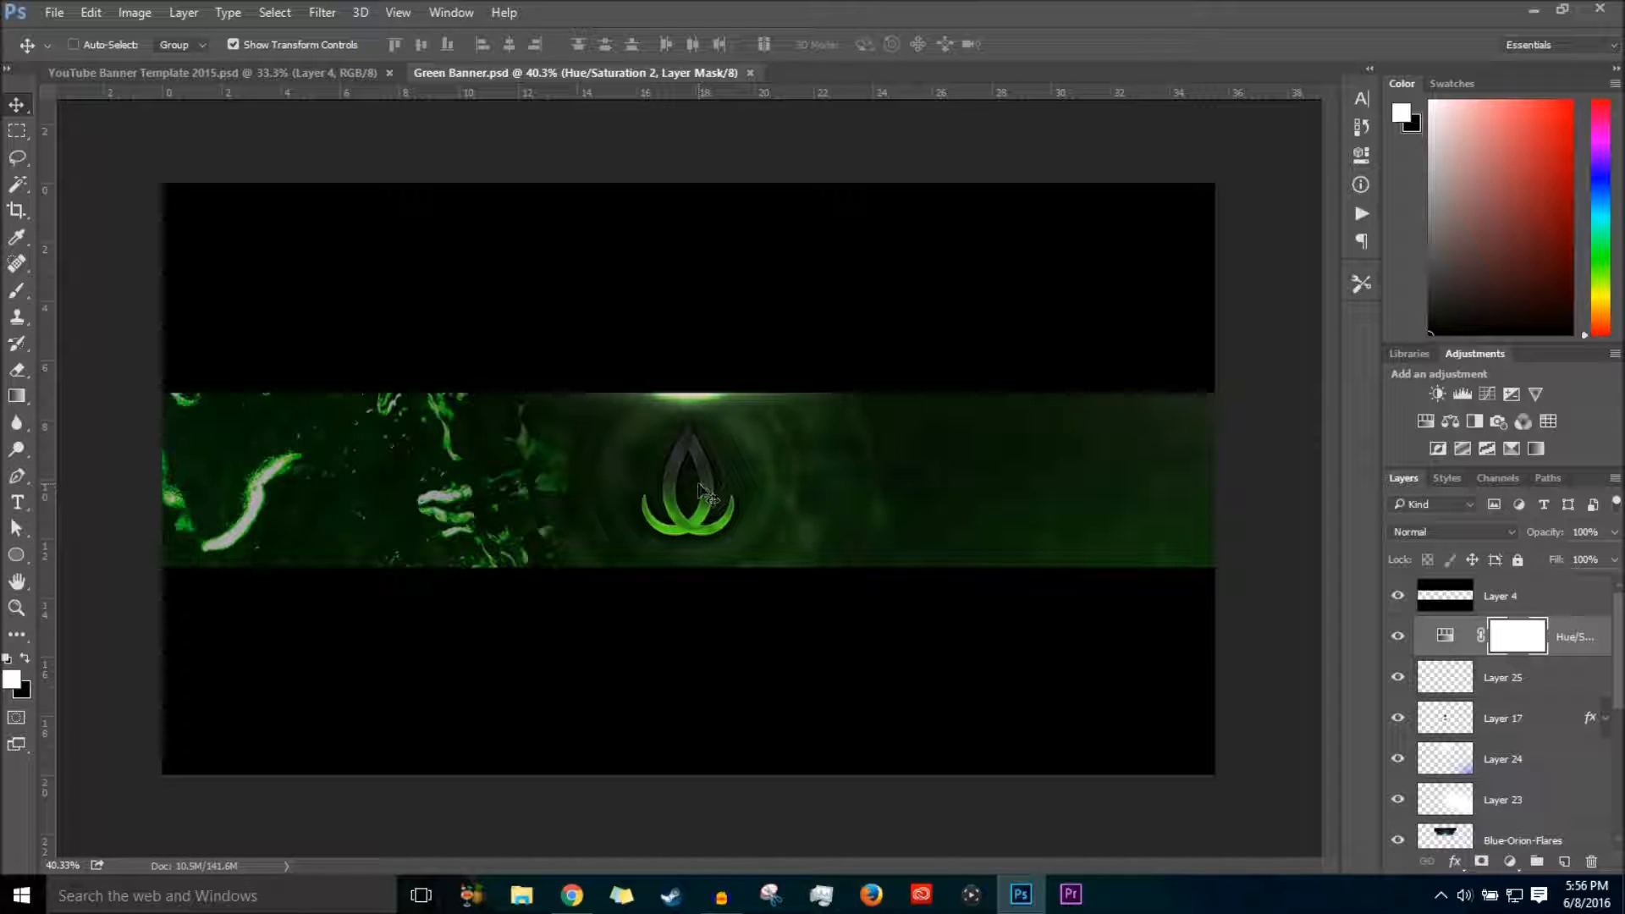
scroll(950, 507, up, 2)
scroll(882, 511, down, 1)
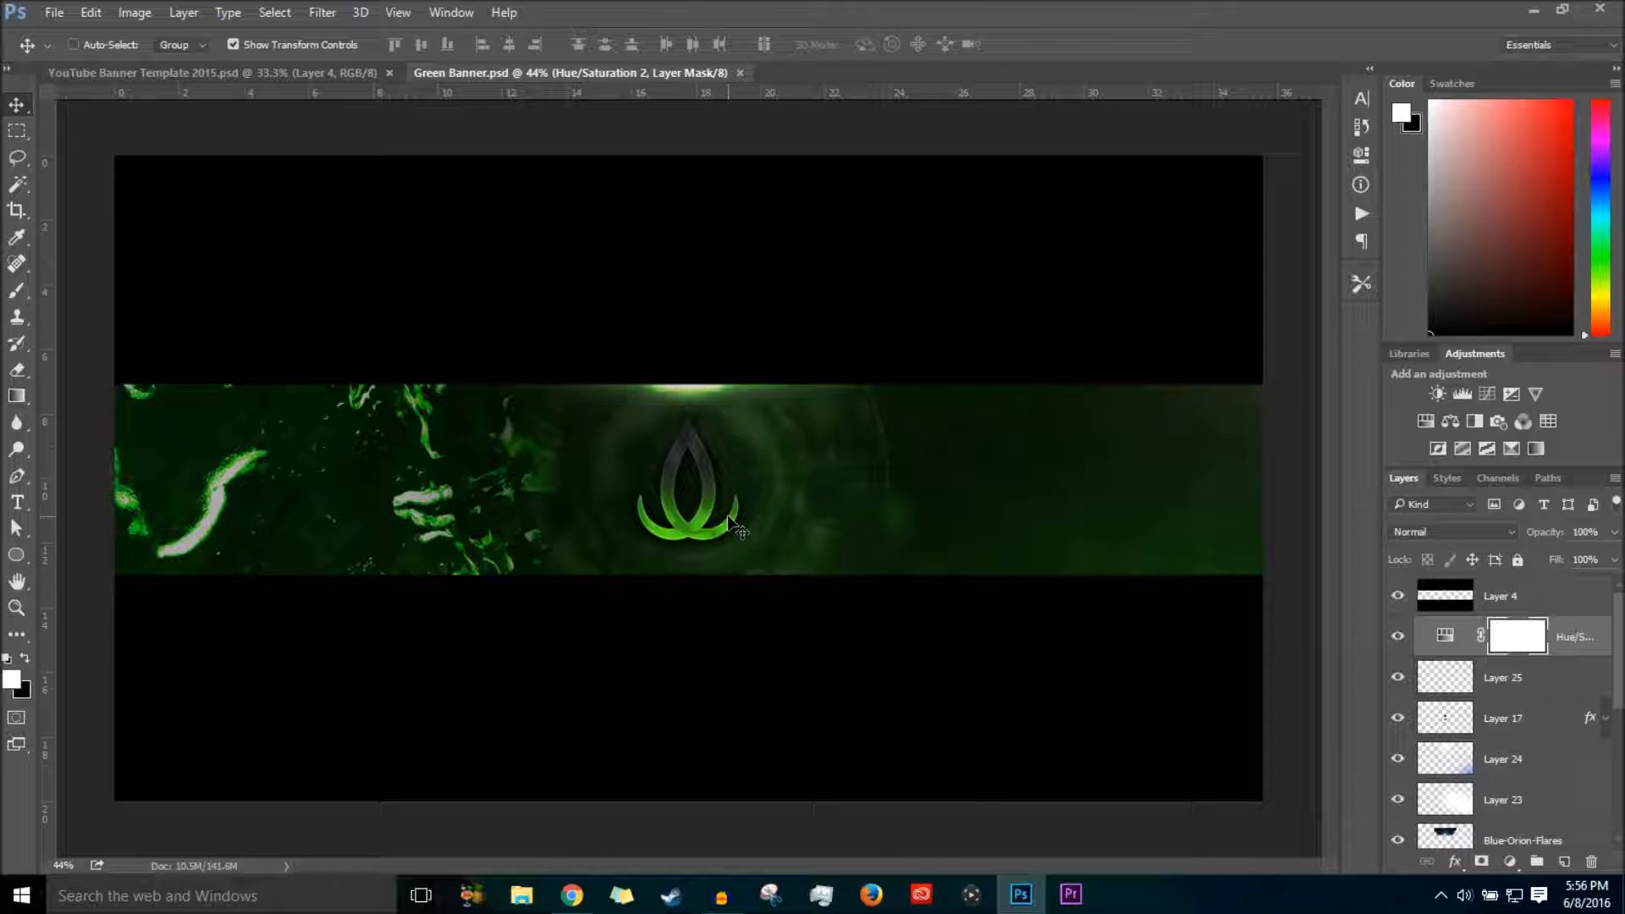
scroll(1019, 561, up, 2)
scroll(805, 606, down, 2)
scroll(722, 581, up, 3)
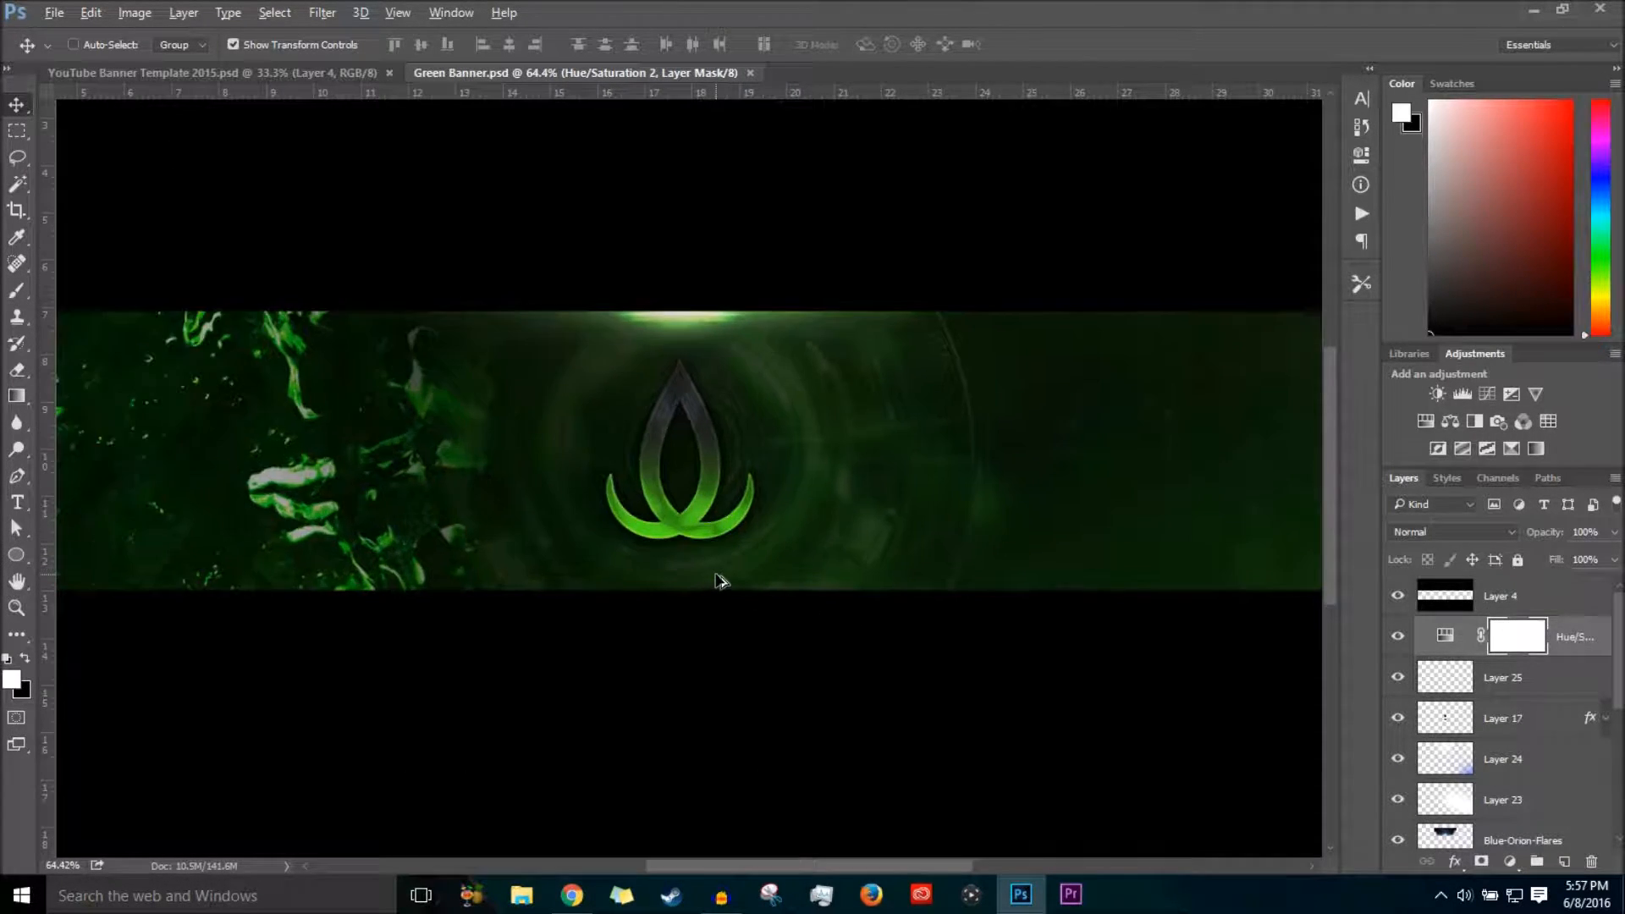
scroll(720, 581, down, 3)
scroll(720, 581, up, 2)
scroll(720, 581, down, 2)
scroll(720, 581, up, 4)
scroll(720, 580, down, 4)
scroll(720, 580, up, 1)
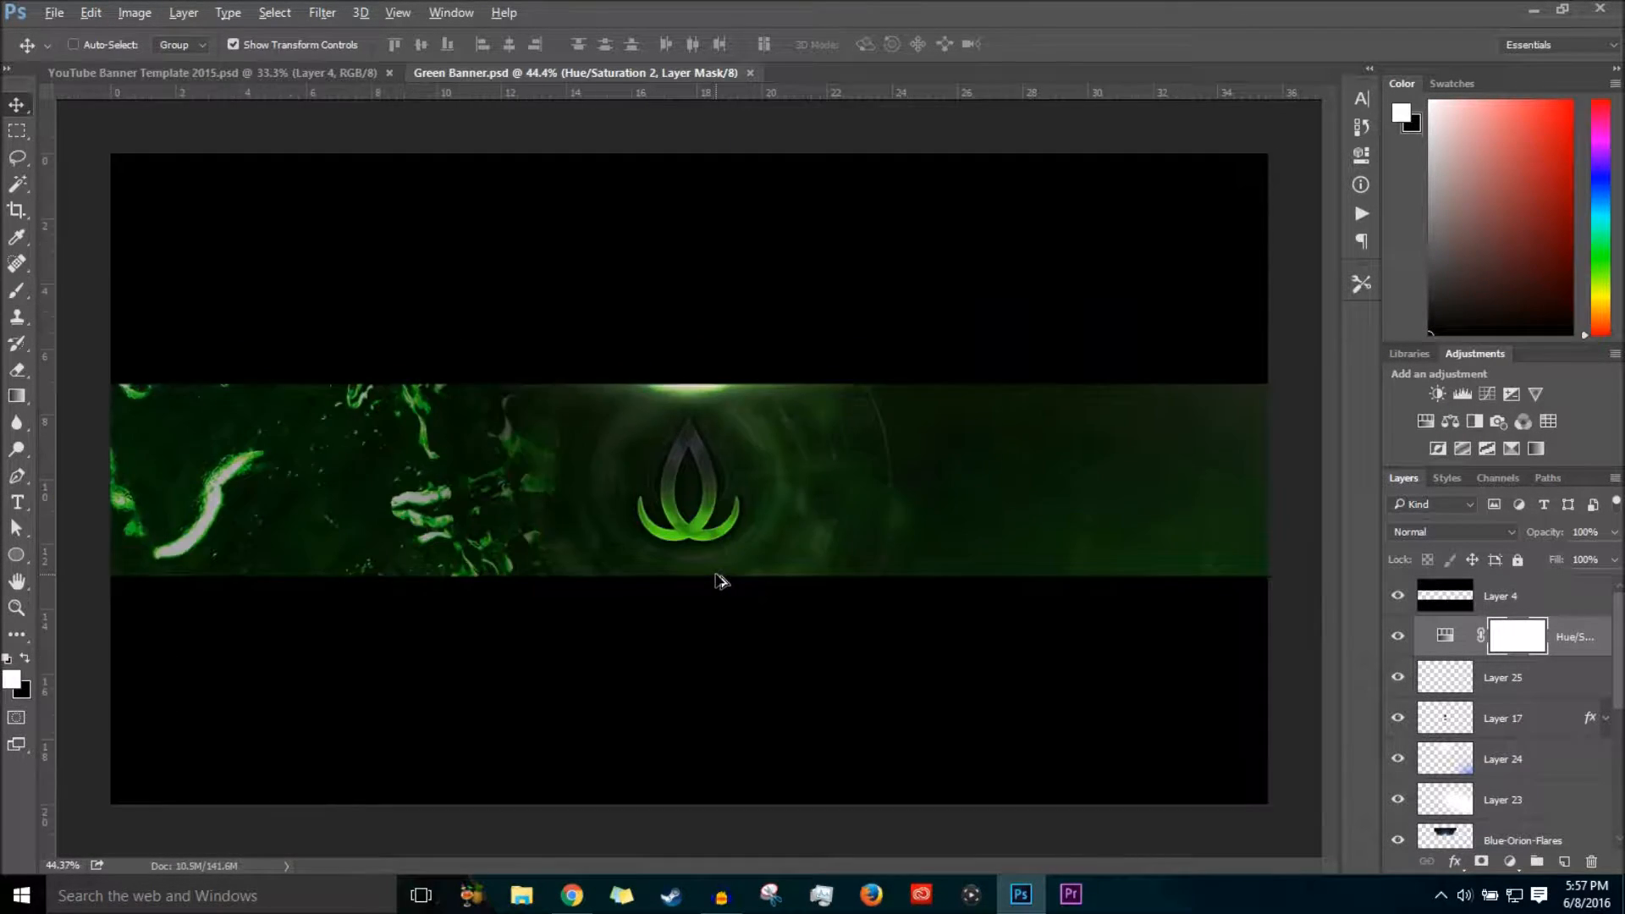
scroll(720, 581, down, 4)
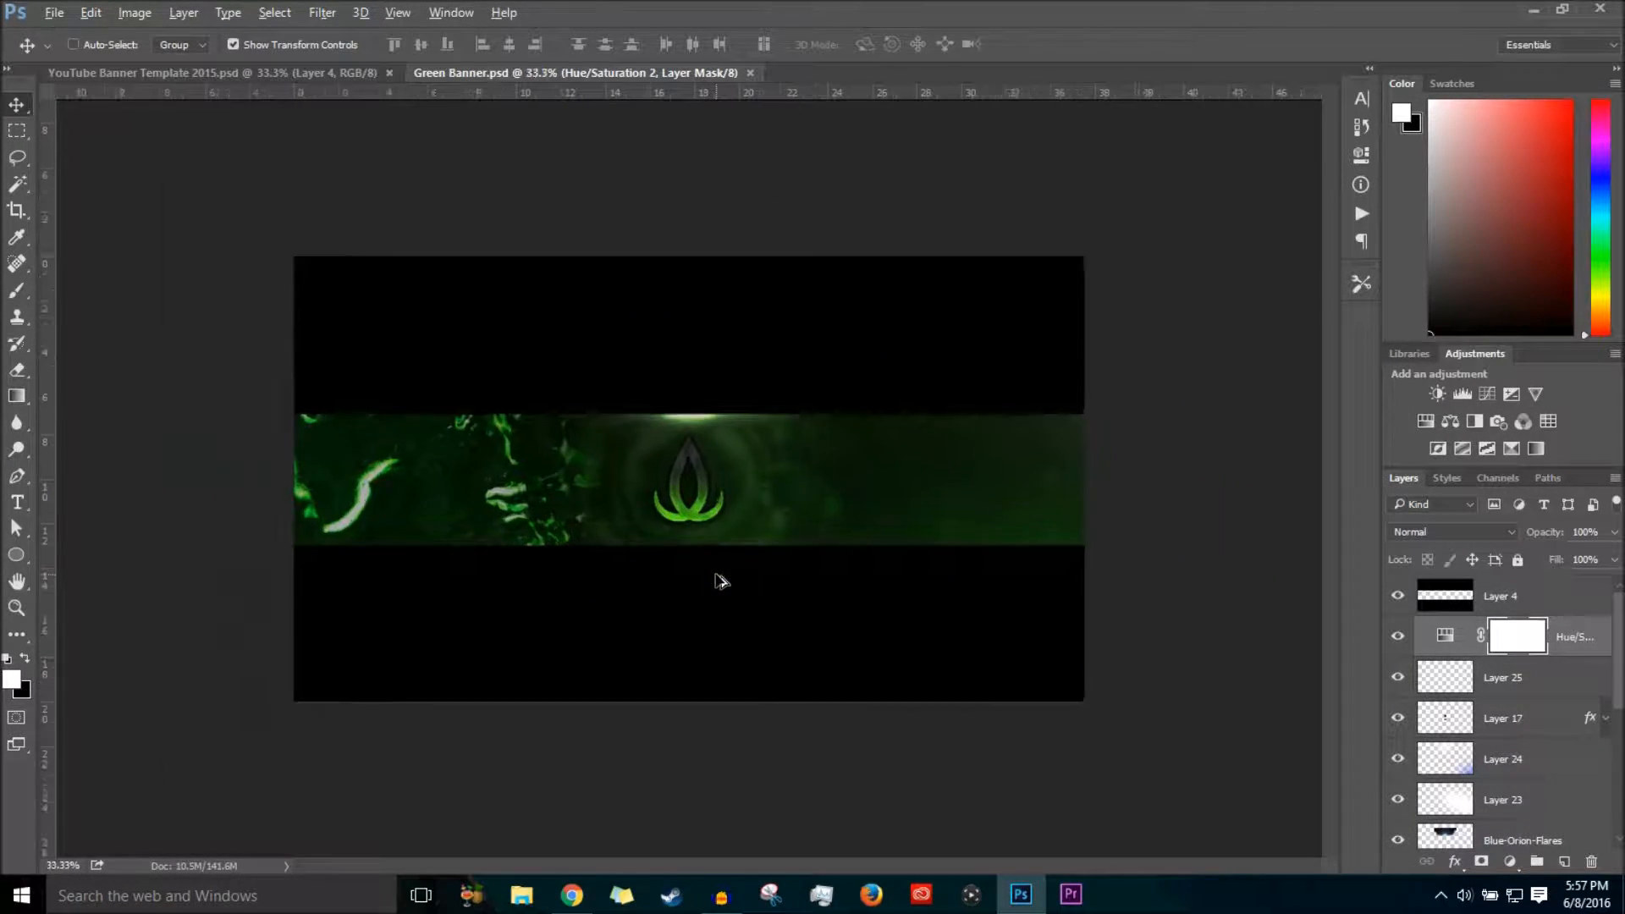
scroll(720, 581, up, 2)
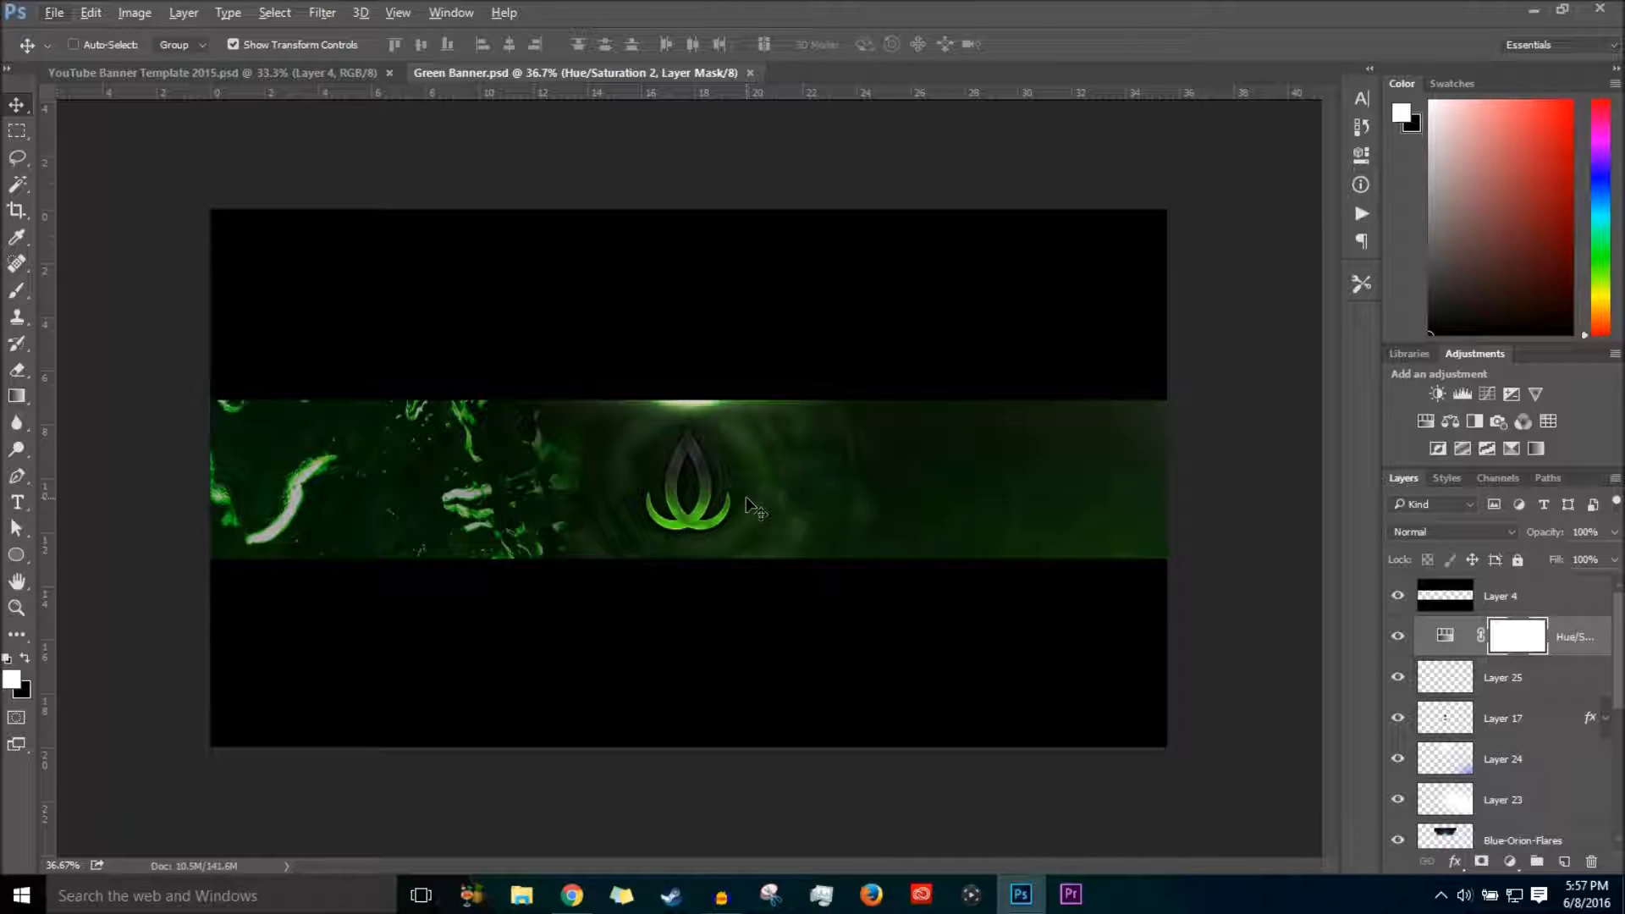
Return to the YouTube Banner Template 2015.psd document, switch to Chrome and search Google for "youtube banner template".
click(124, 71)
click(572, 893)
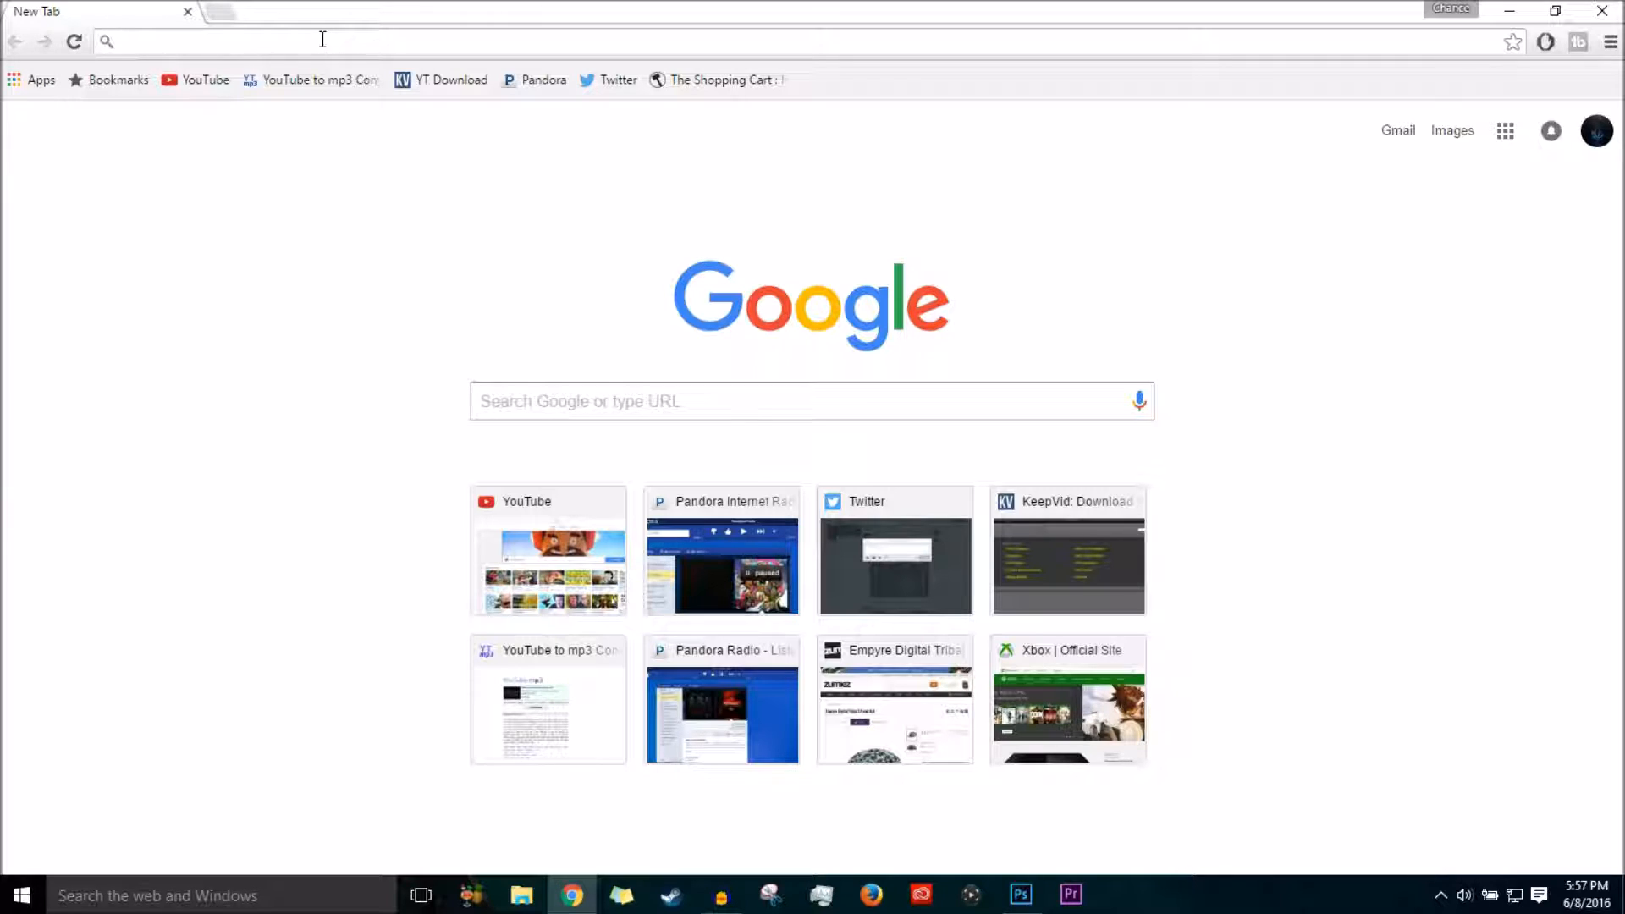
text(youtube bn)
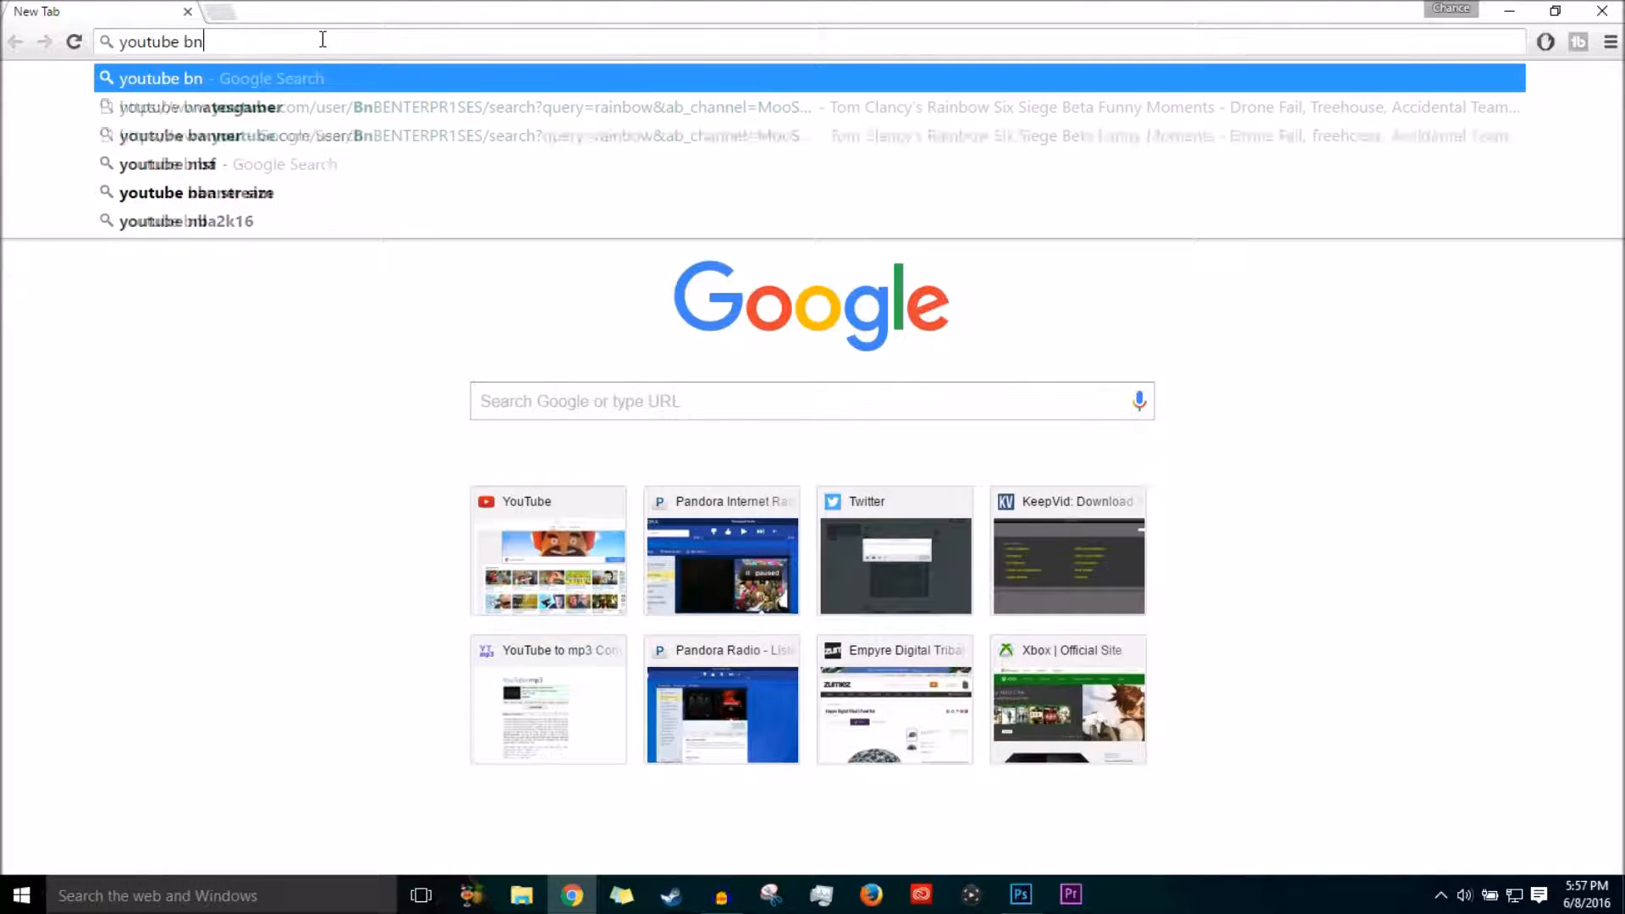
key(BackSpace)
text(anner temp)
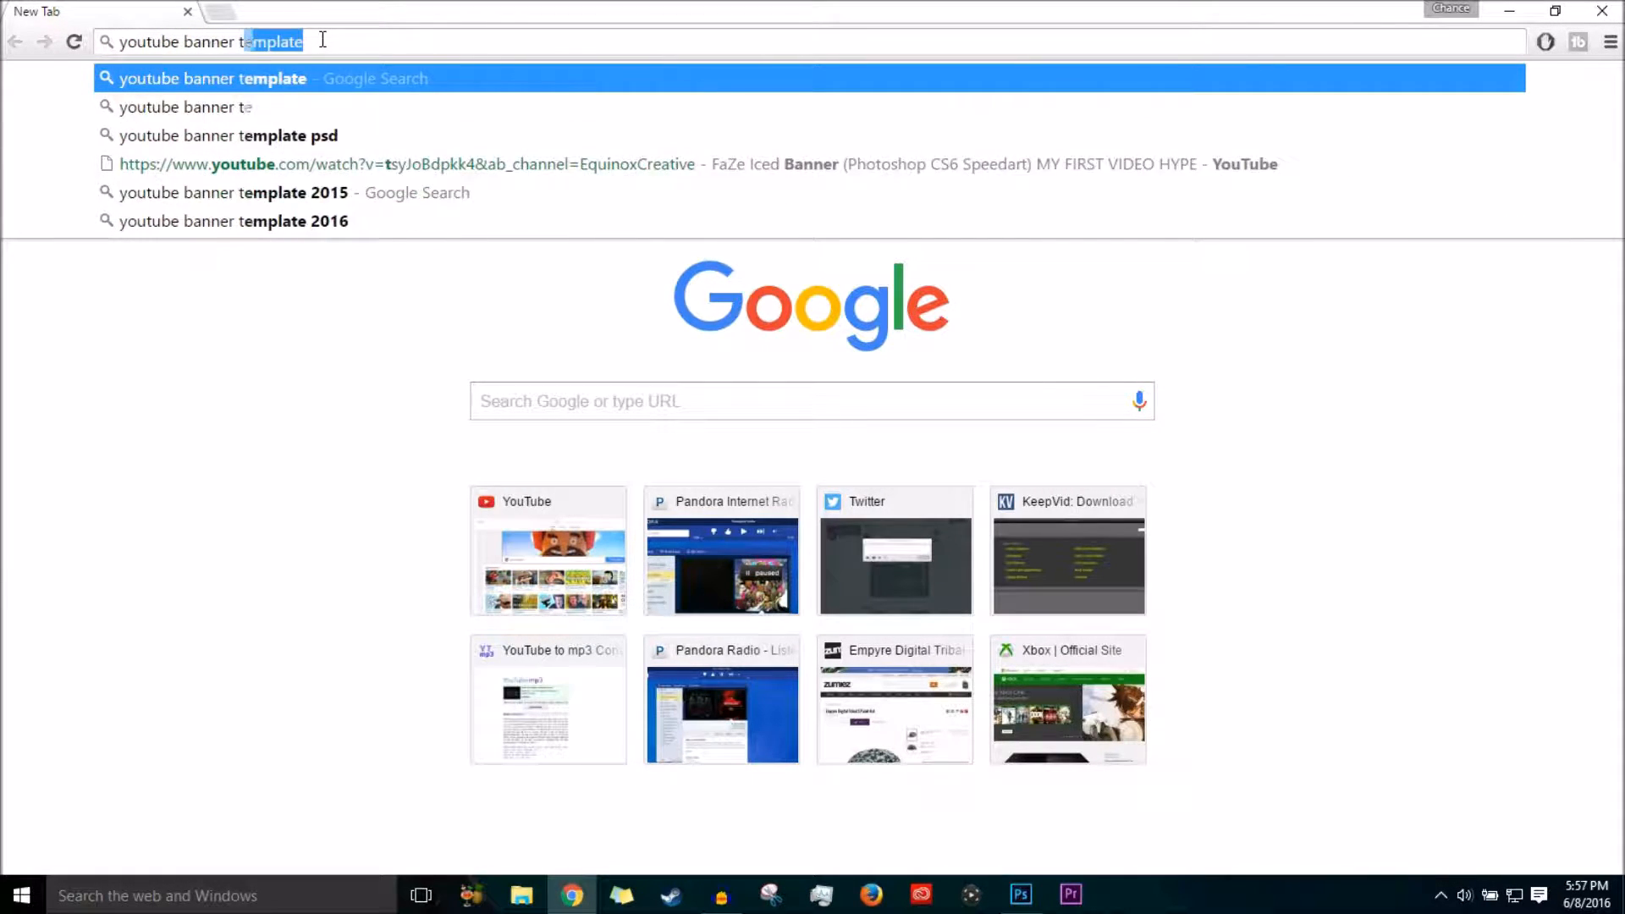
text(late)
key(Return)
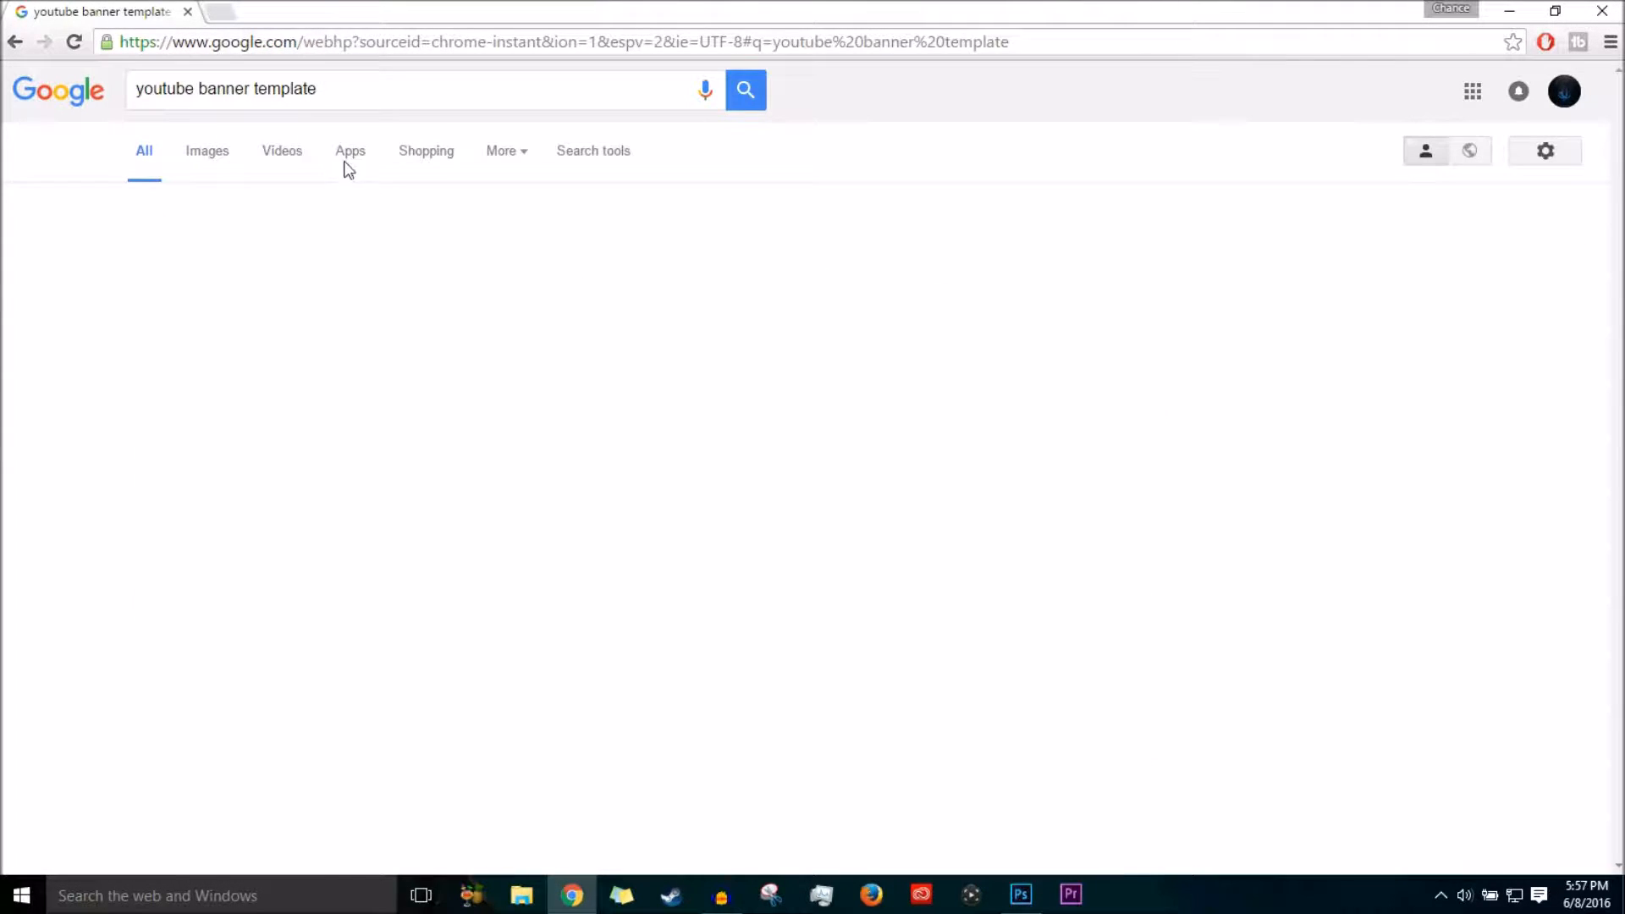
Show the image results for the search and preview the light grey template with the text and logo safe area.
click(207, 152)
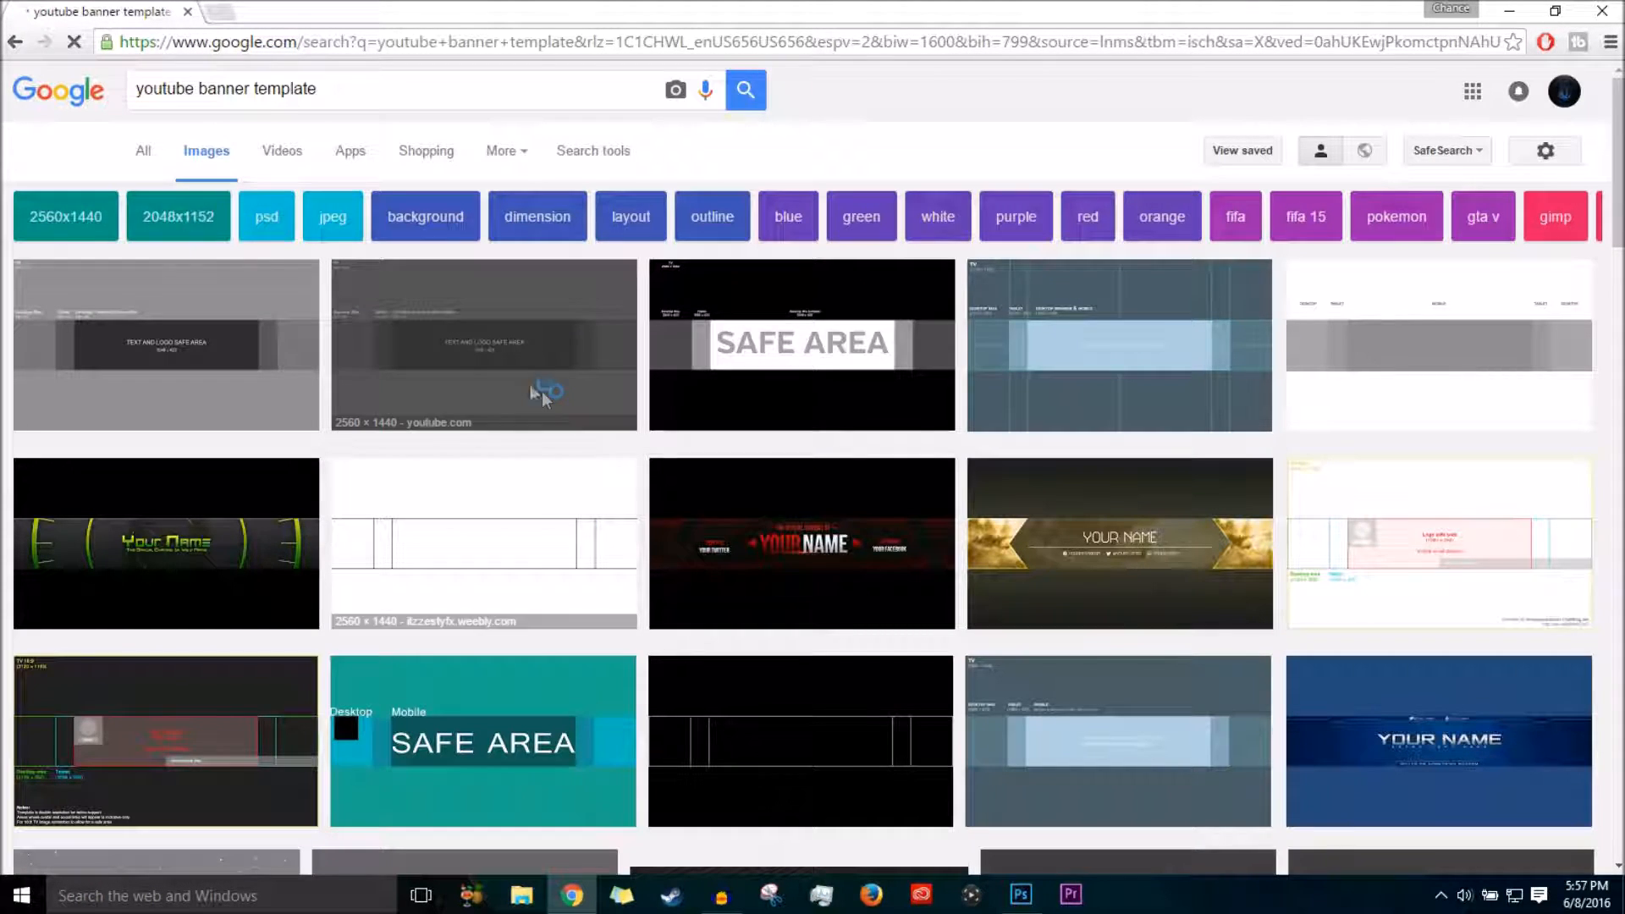
click(258, 383)
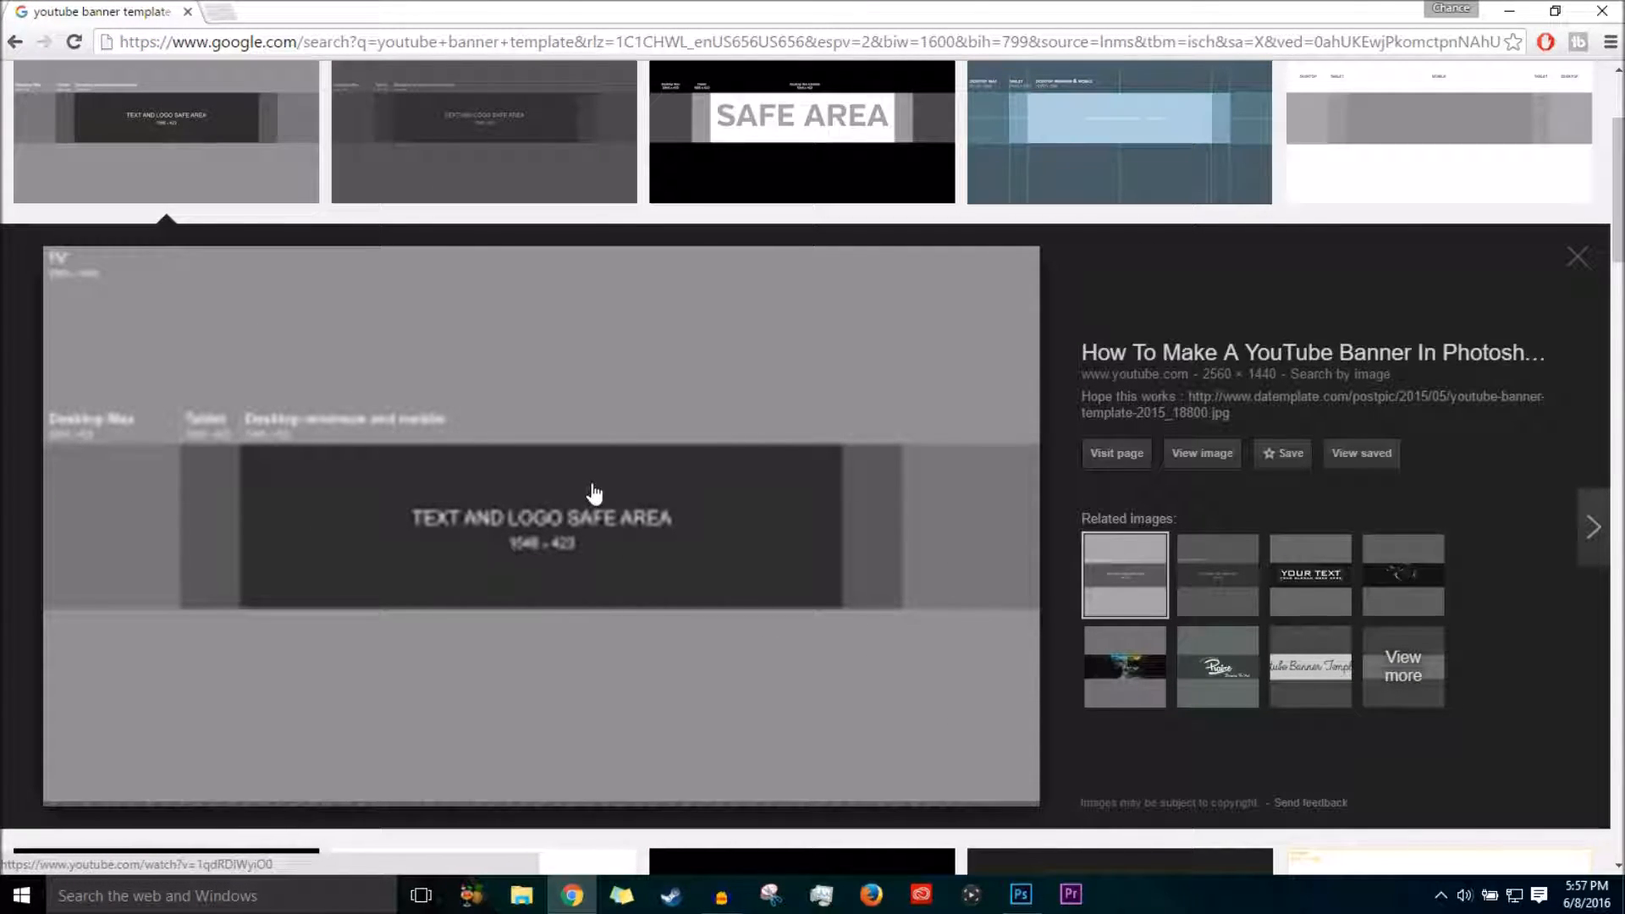
scroll(797, 303, up, 3)
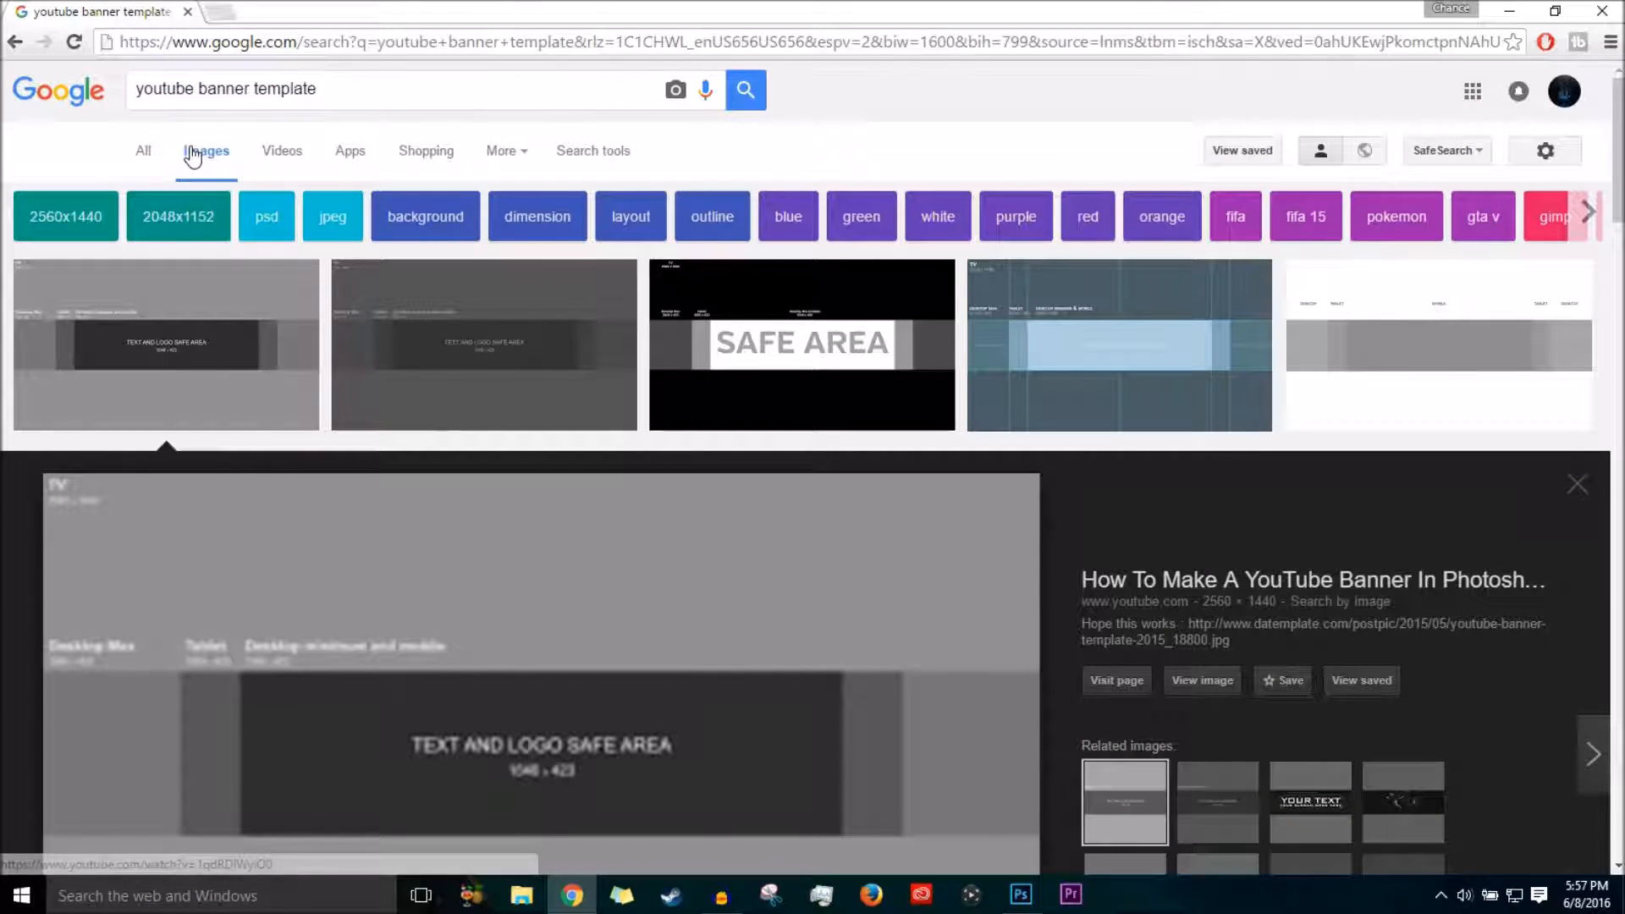
Go back to all web results and extend the search to "youtube banner template download".
click(137, 152)
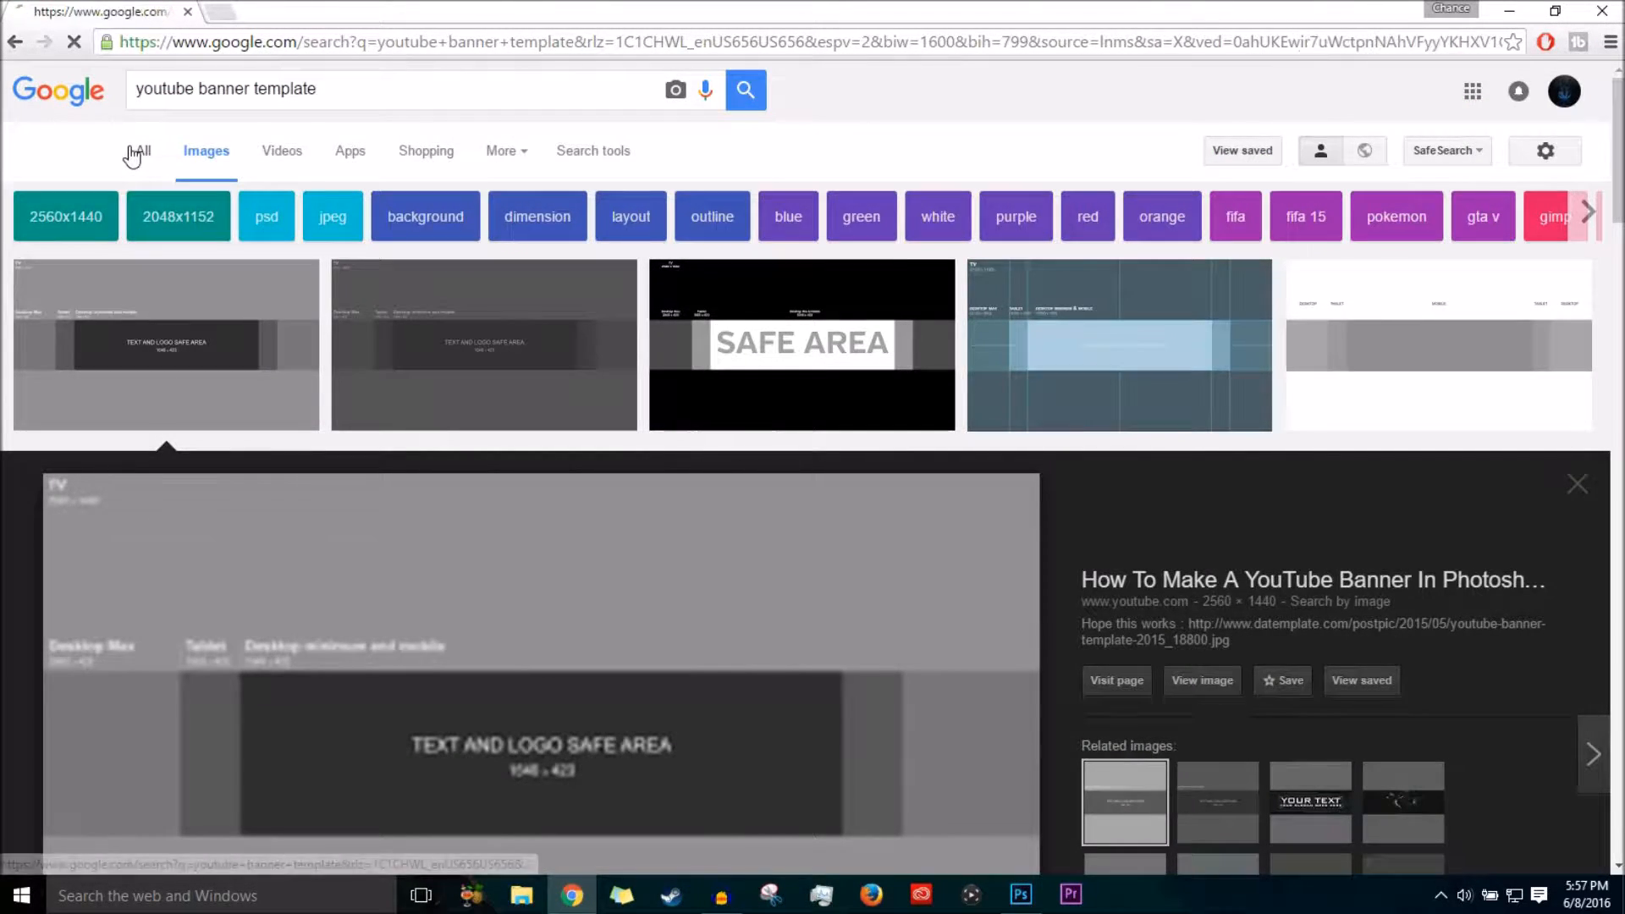
scroll(425, 380, down, 3)
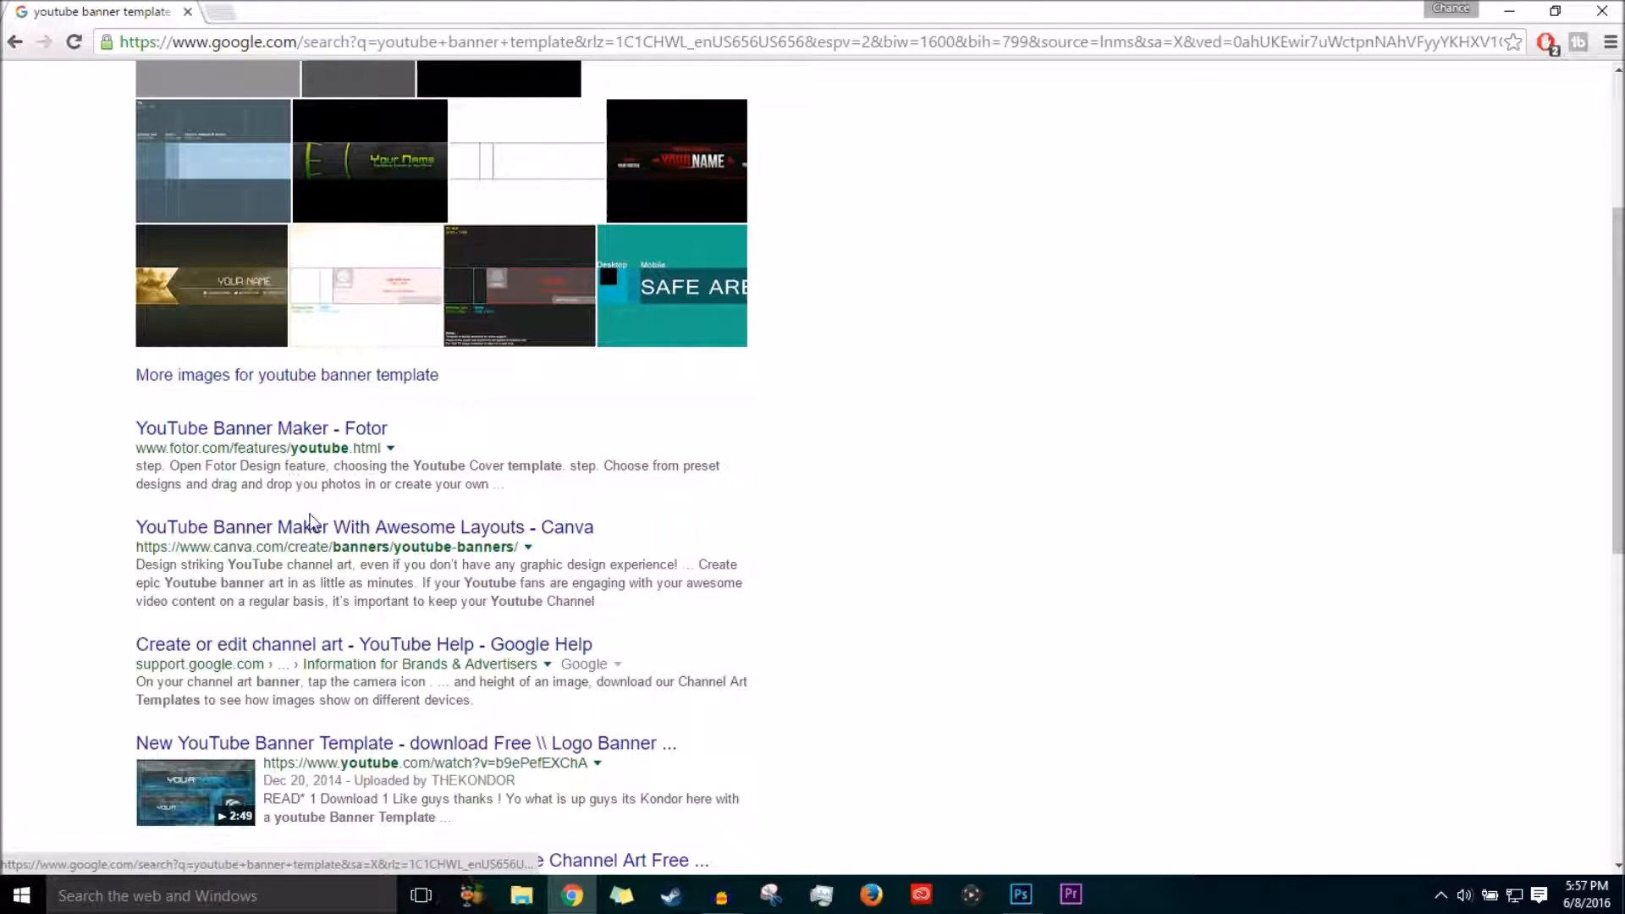
scroll(470, 496, up, 3)
click(378, 85)
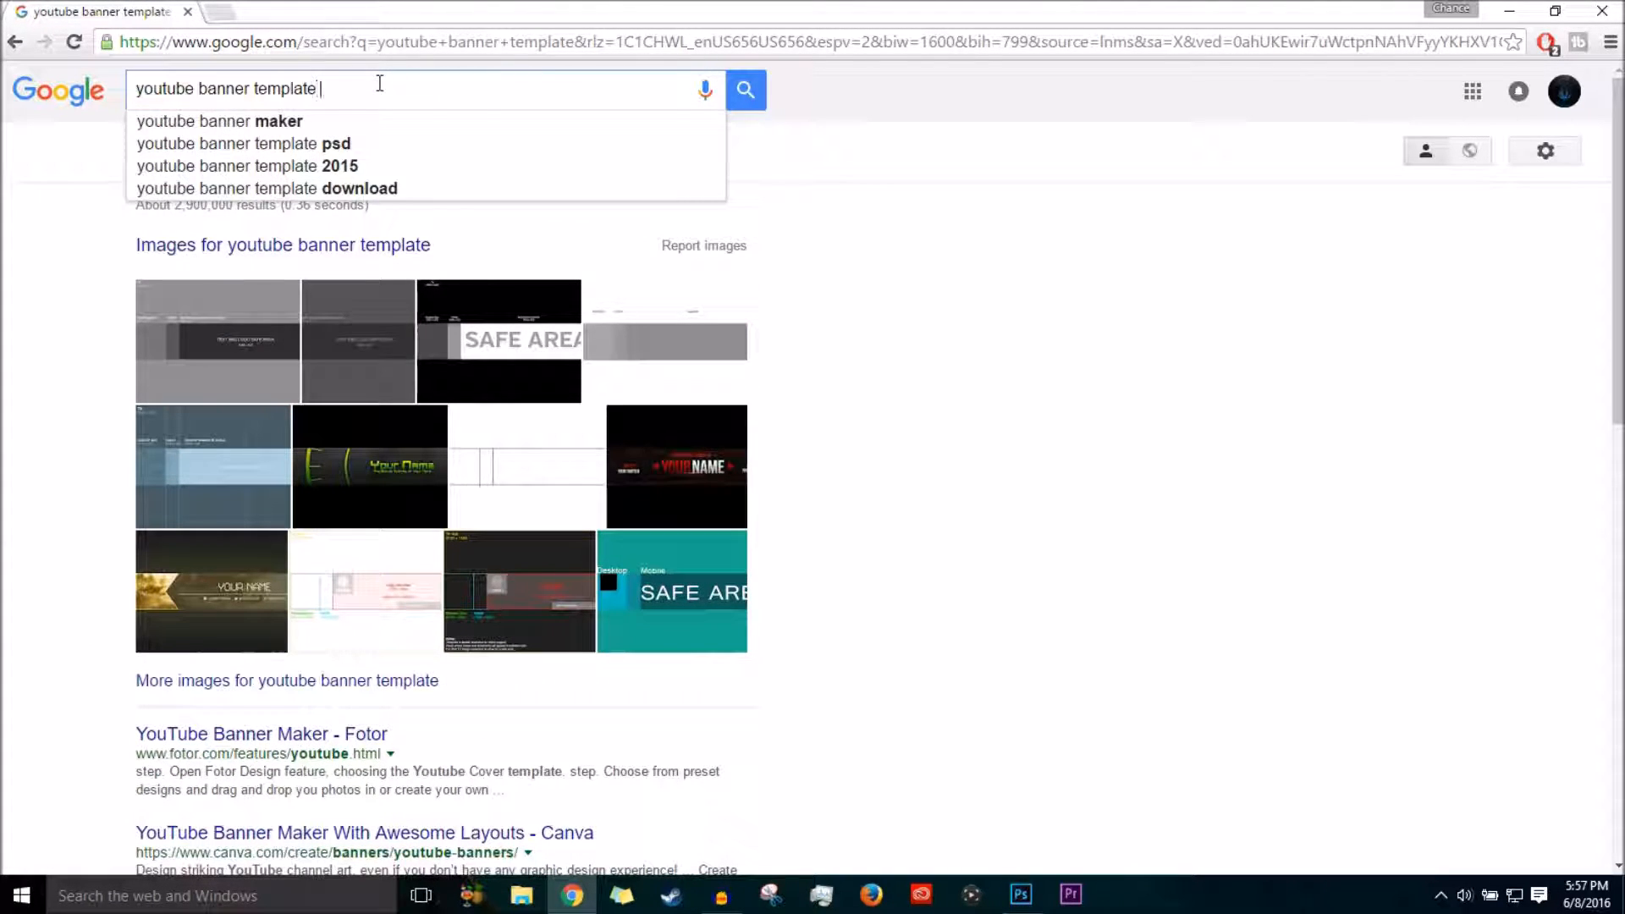
text(download)
key(Return)
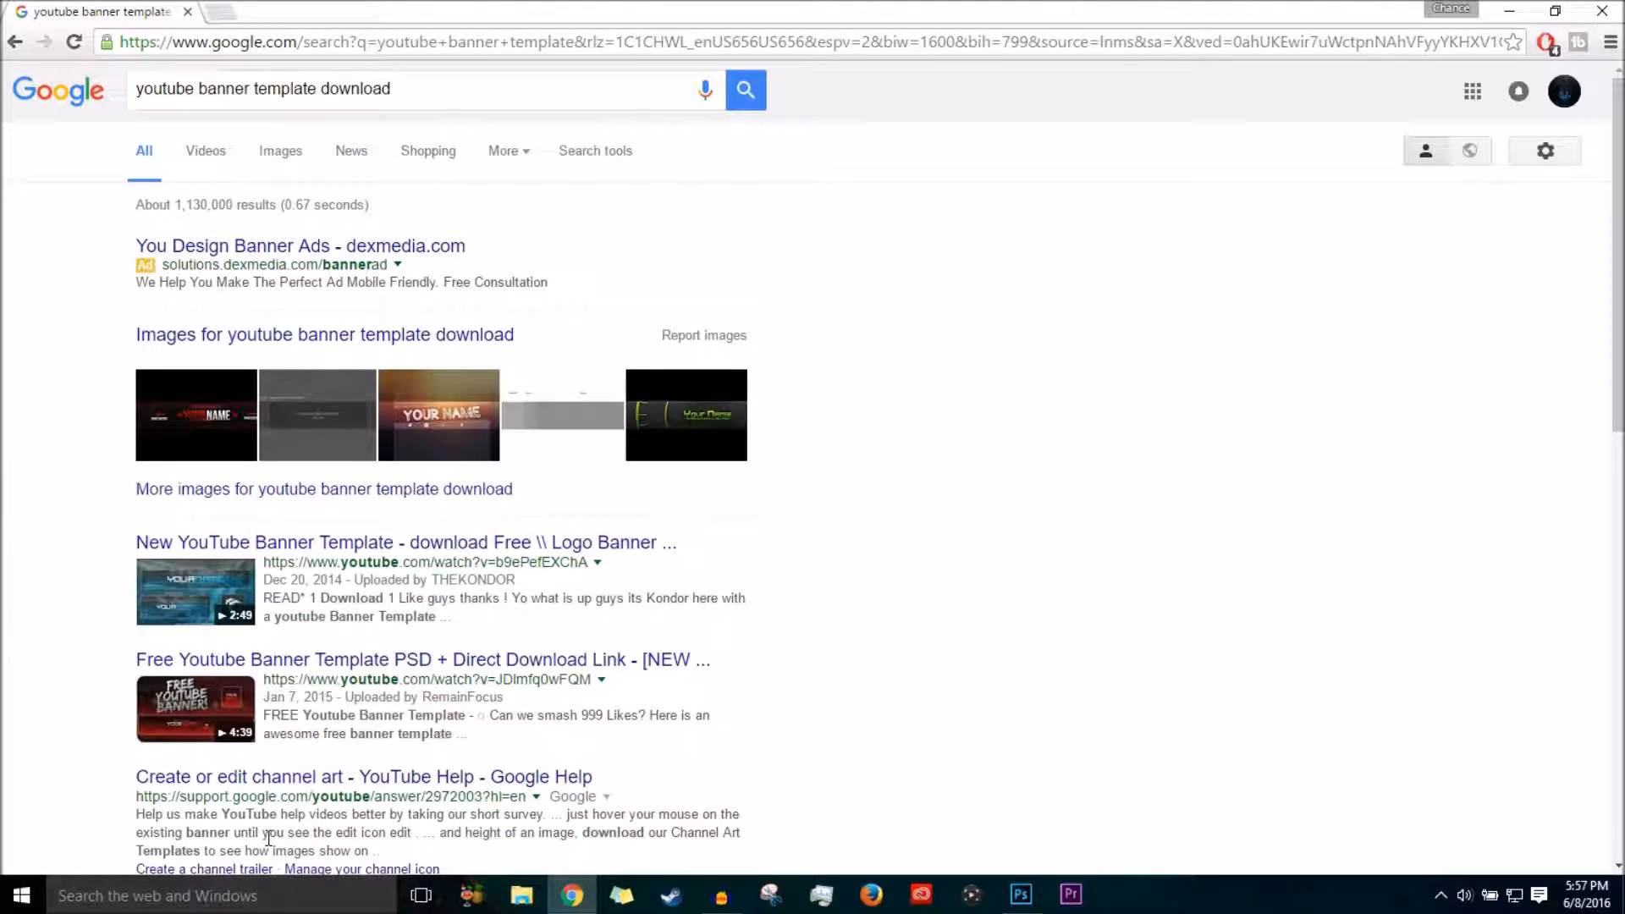
Look through the download results and open the dark grey safe-area template from the image thumbnails.
scroll(433, 549, down, 1)
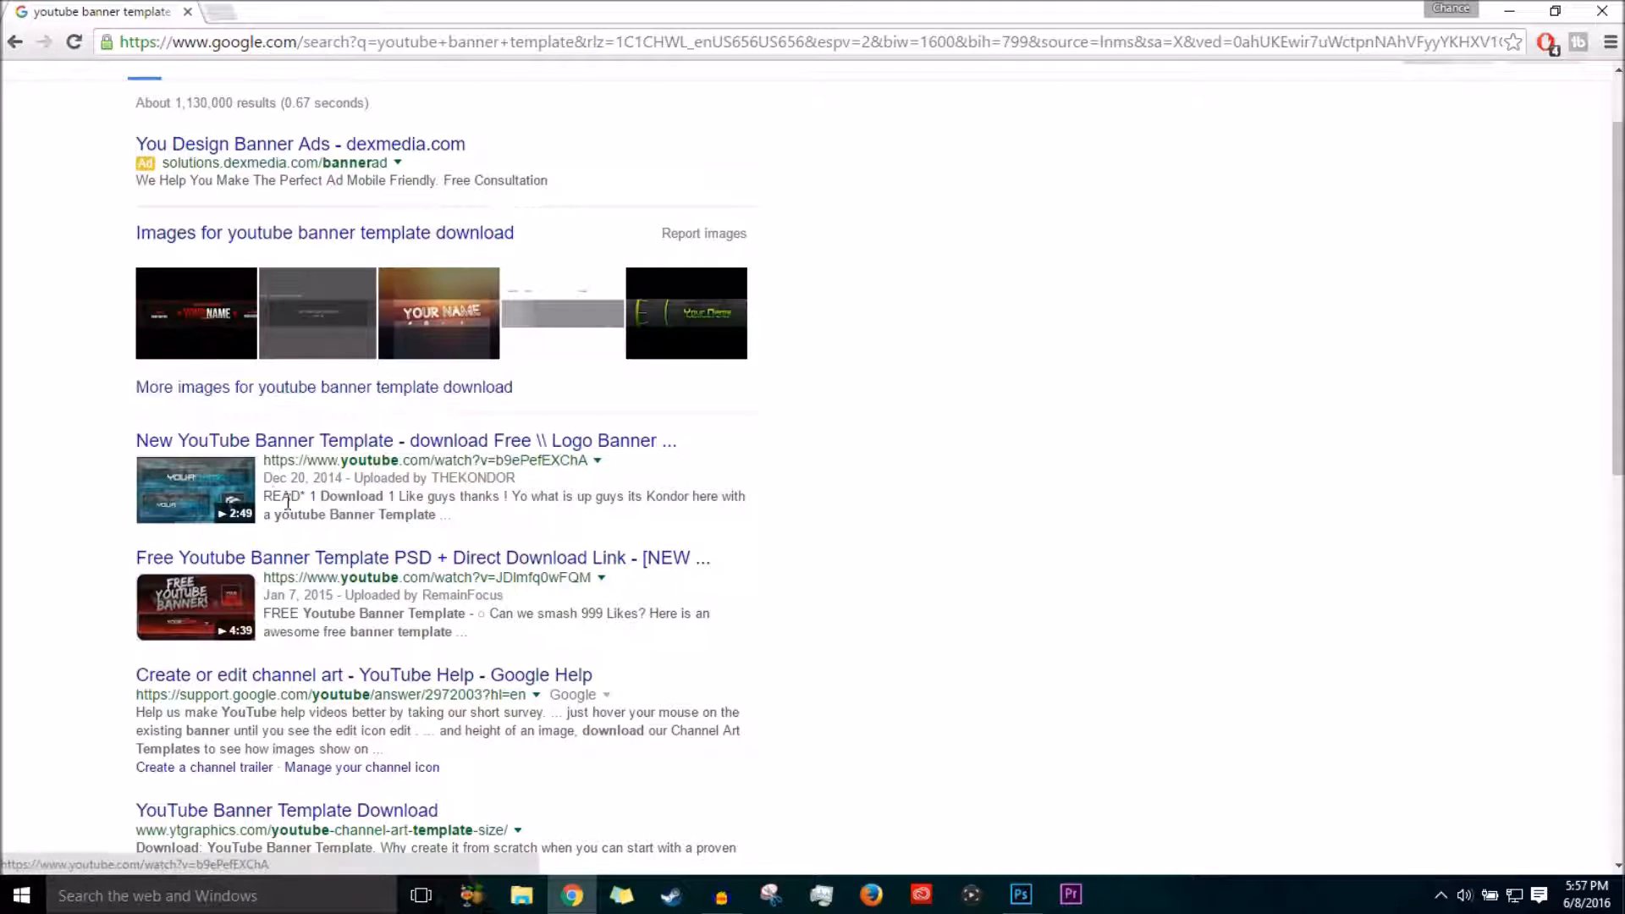
scroll(384, 626, up, 1)
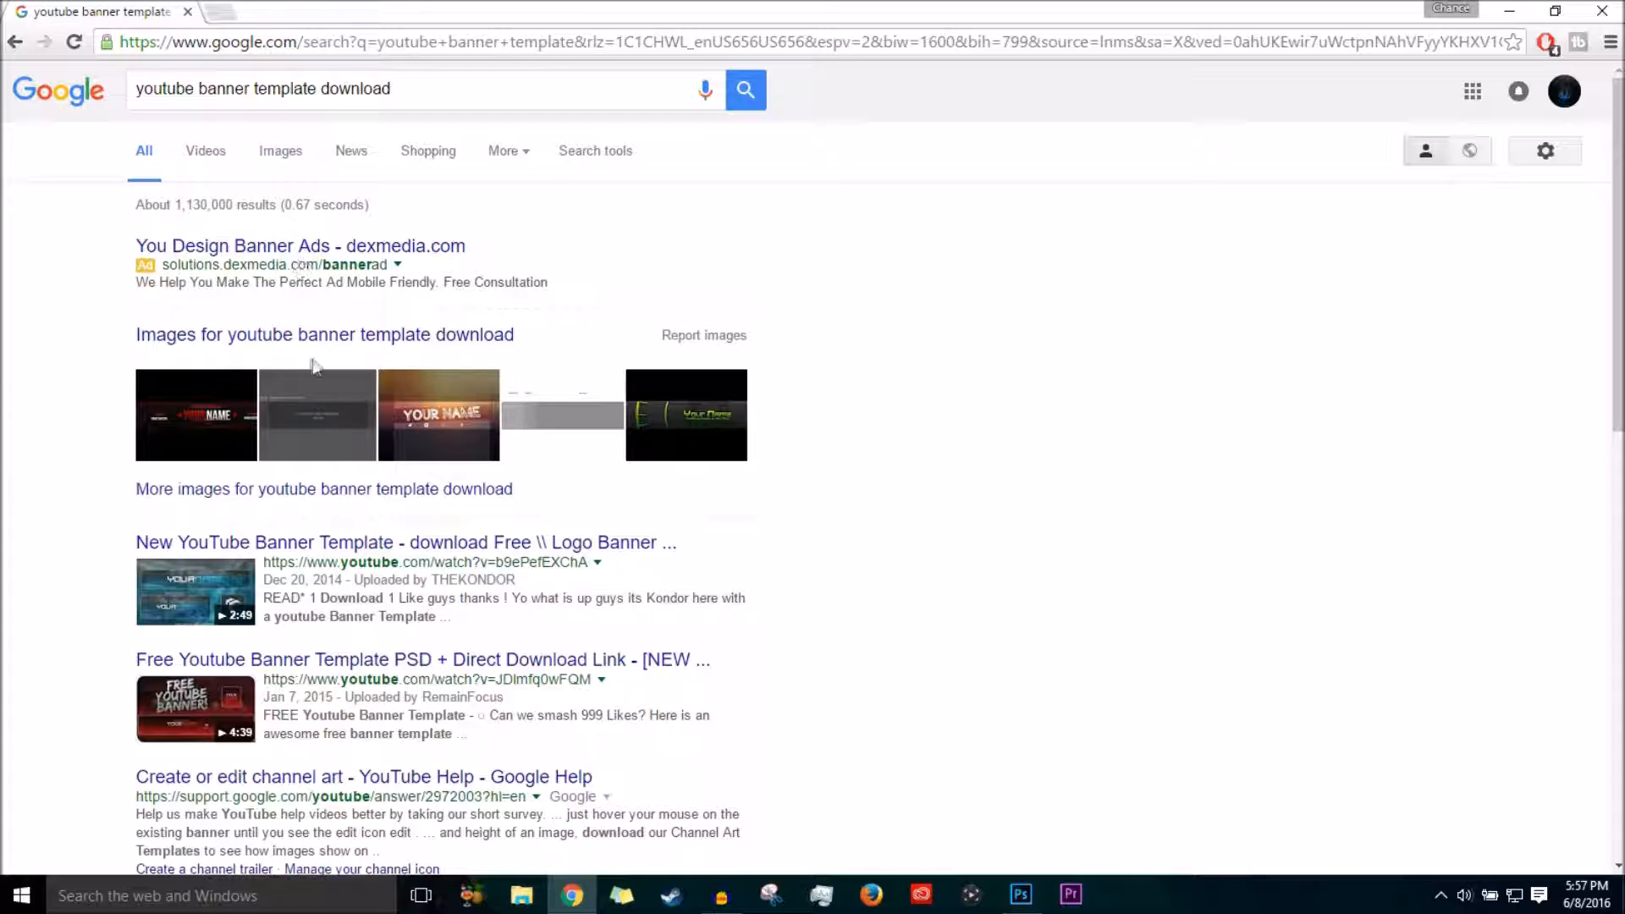
click(313, 425)
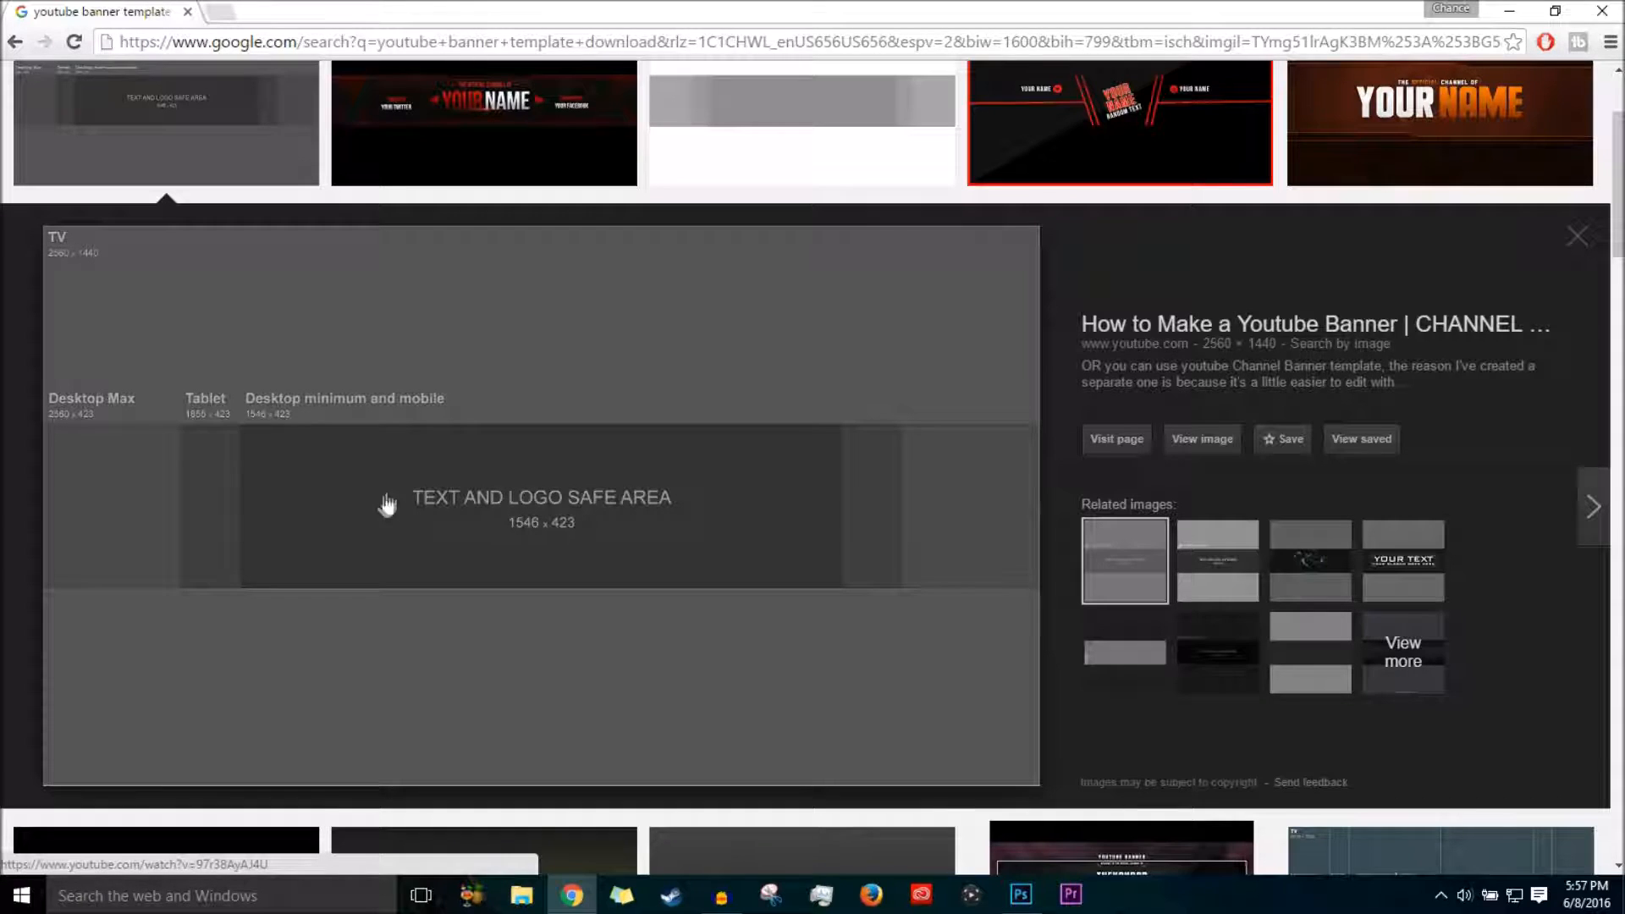
Switch to Photoshop, inspect the banner template with its guides shown, deselect all layers and hide the guides.
click(1021, 894)
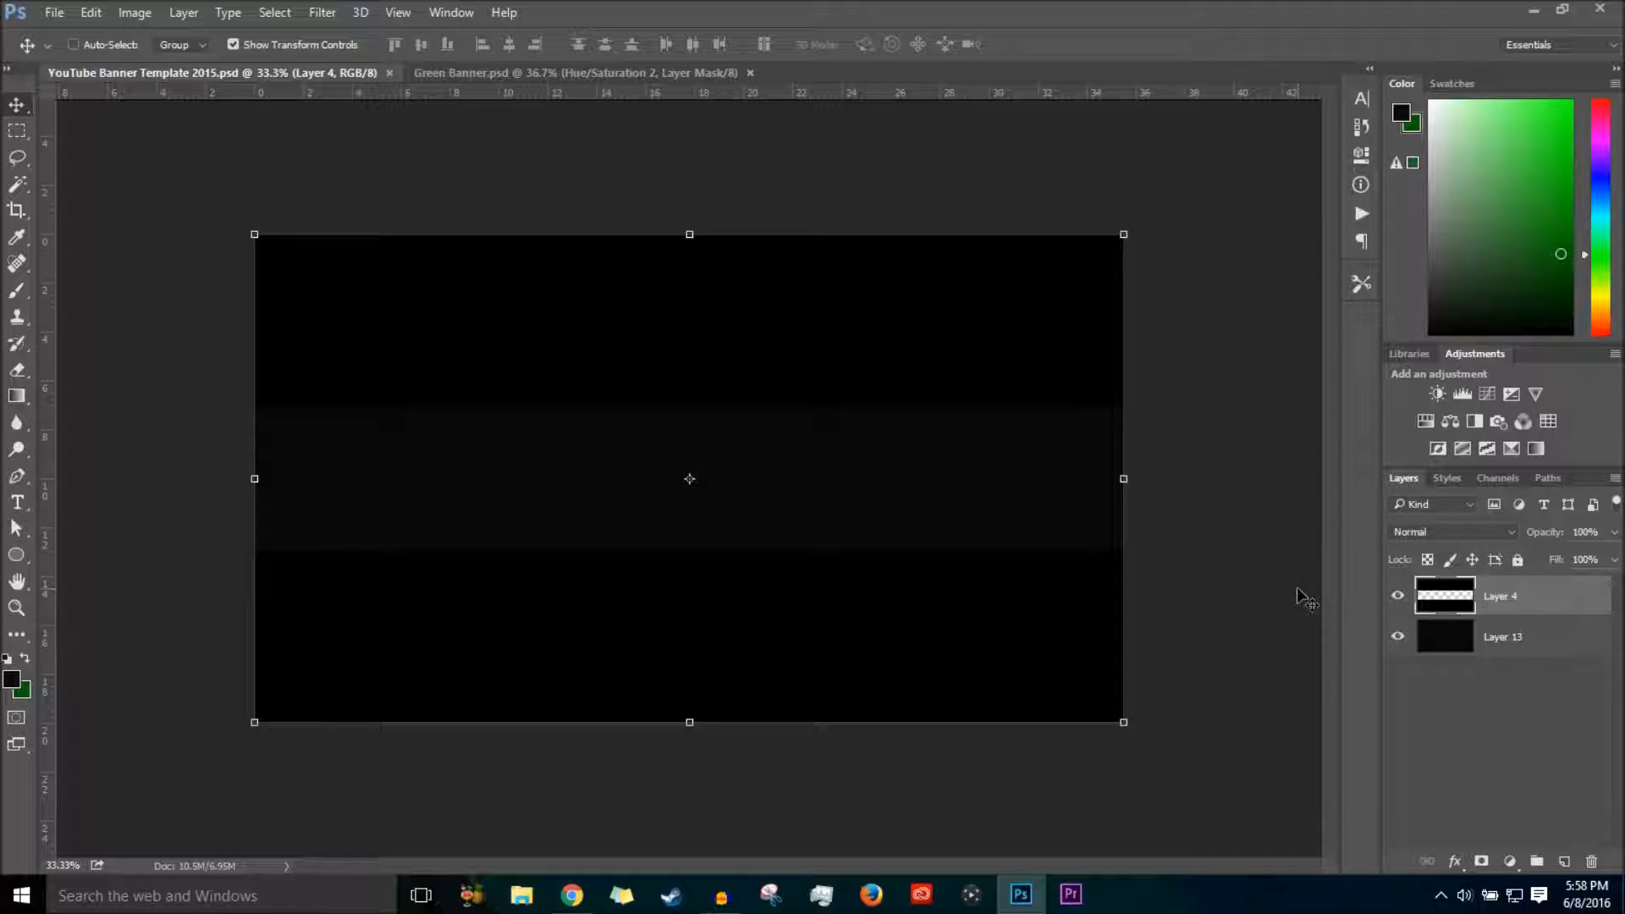
key(ctrl+semicolon)
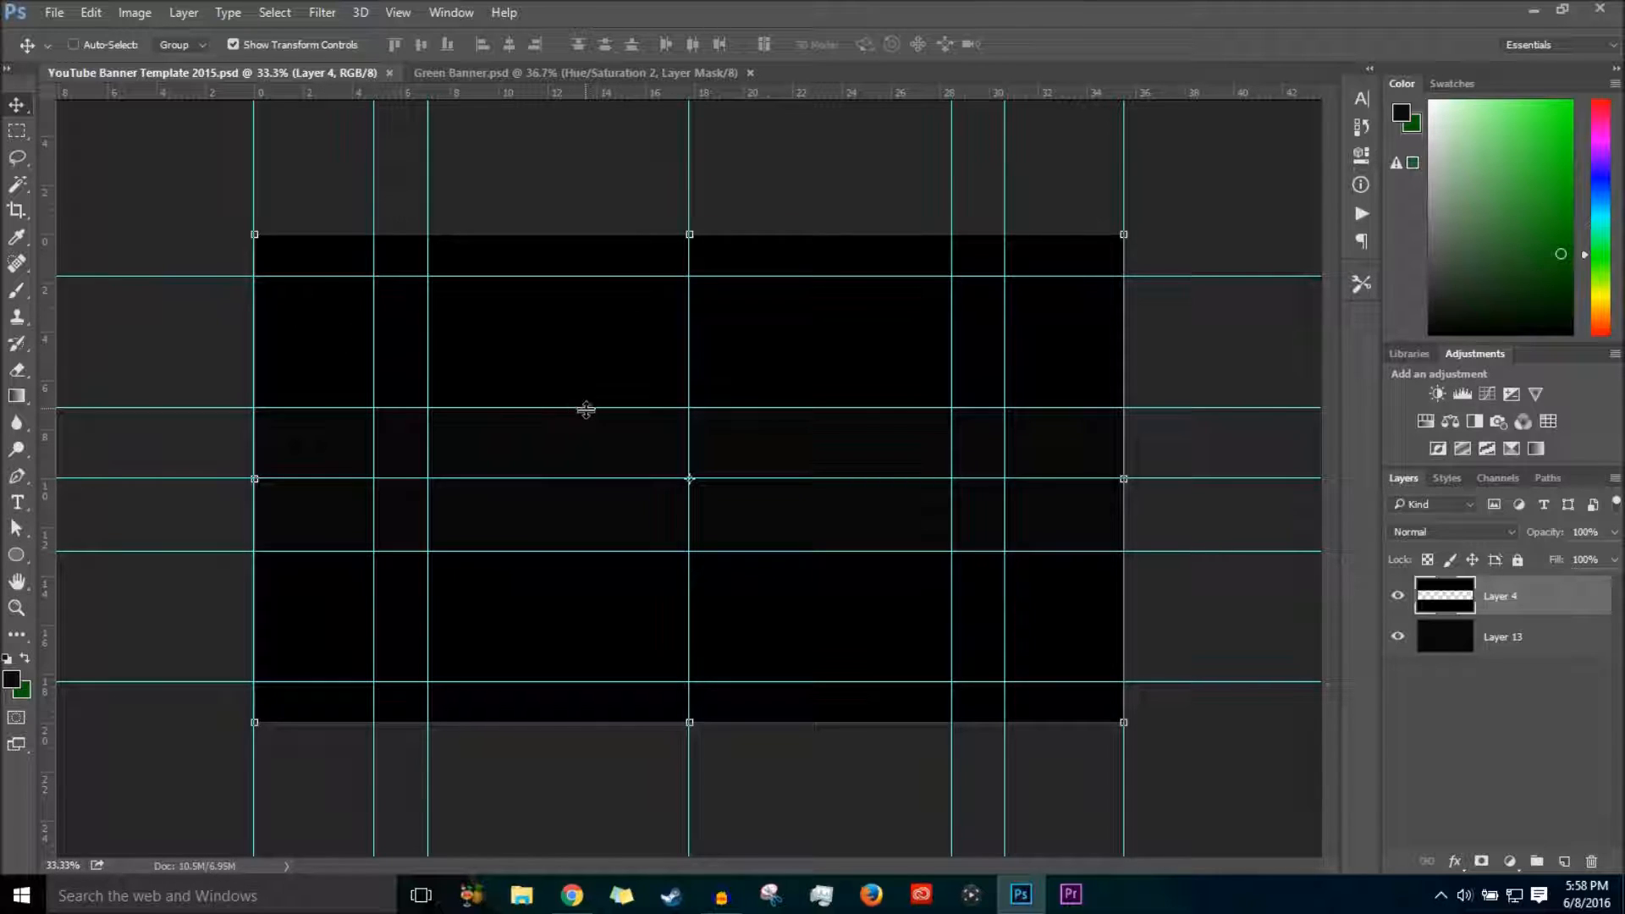
scroll(586, 409, down, 1)
scroll(586, 410, up, 2)
scroll(586, 410, down, 1)
click(1501, 738)
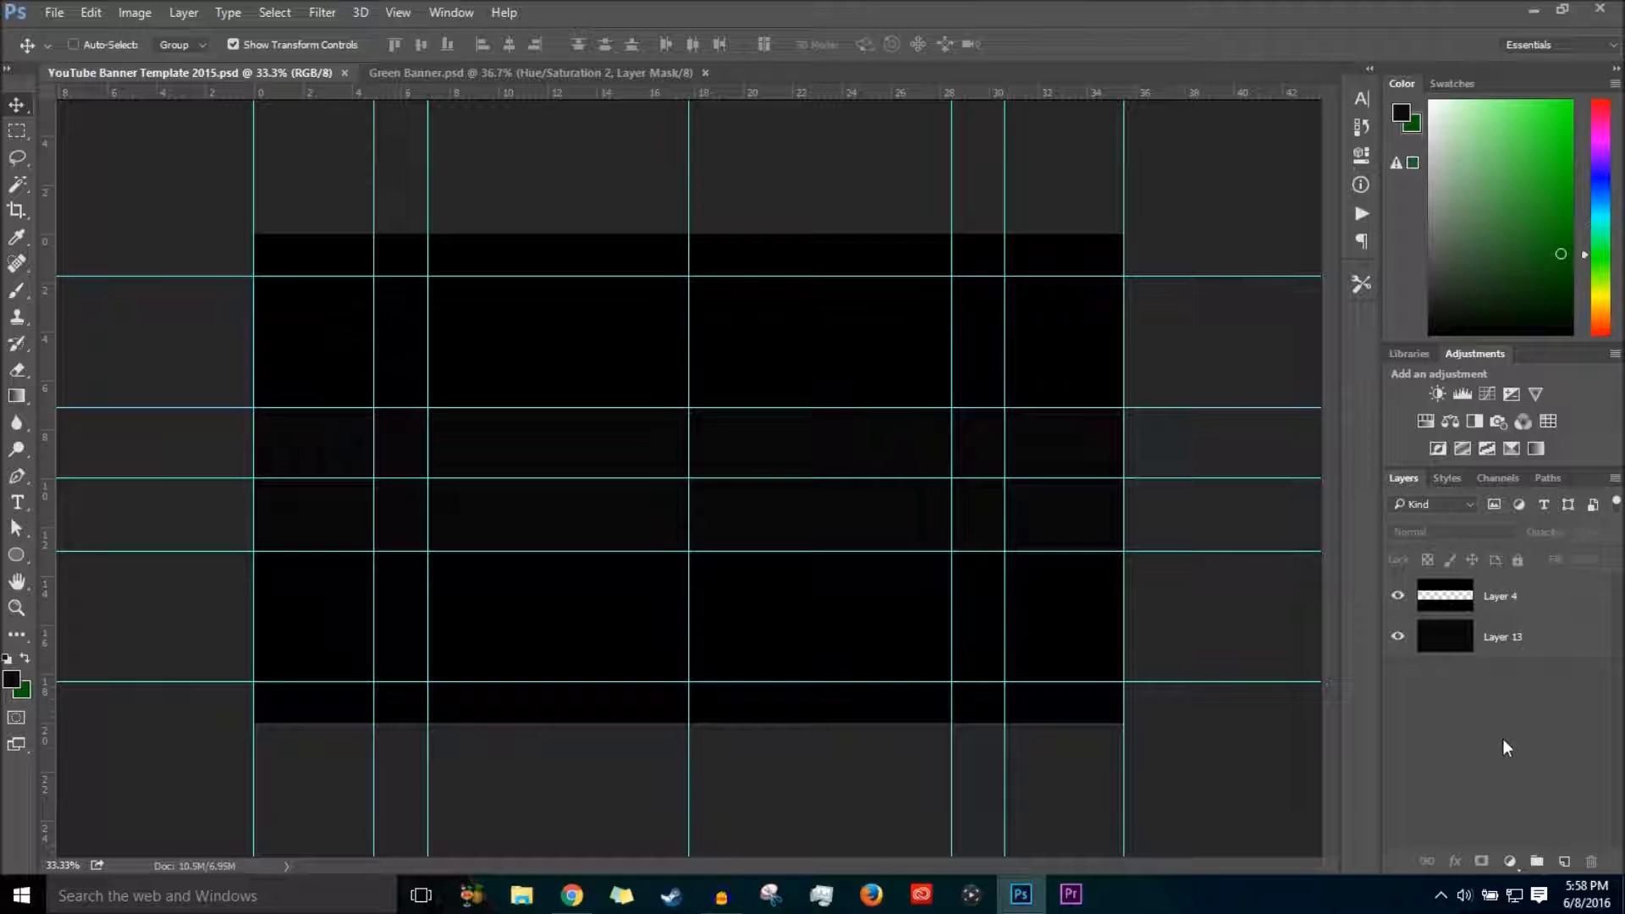
key(ctrl+semicolon)
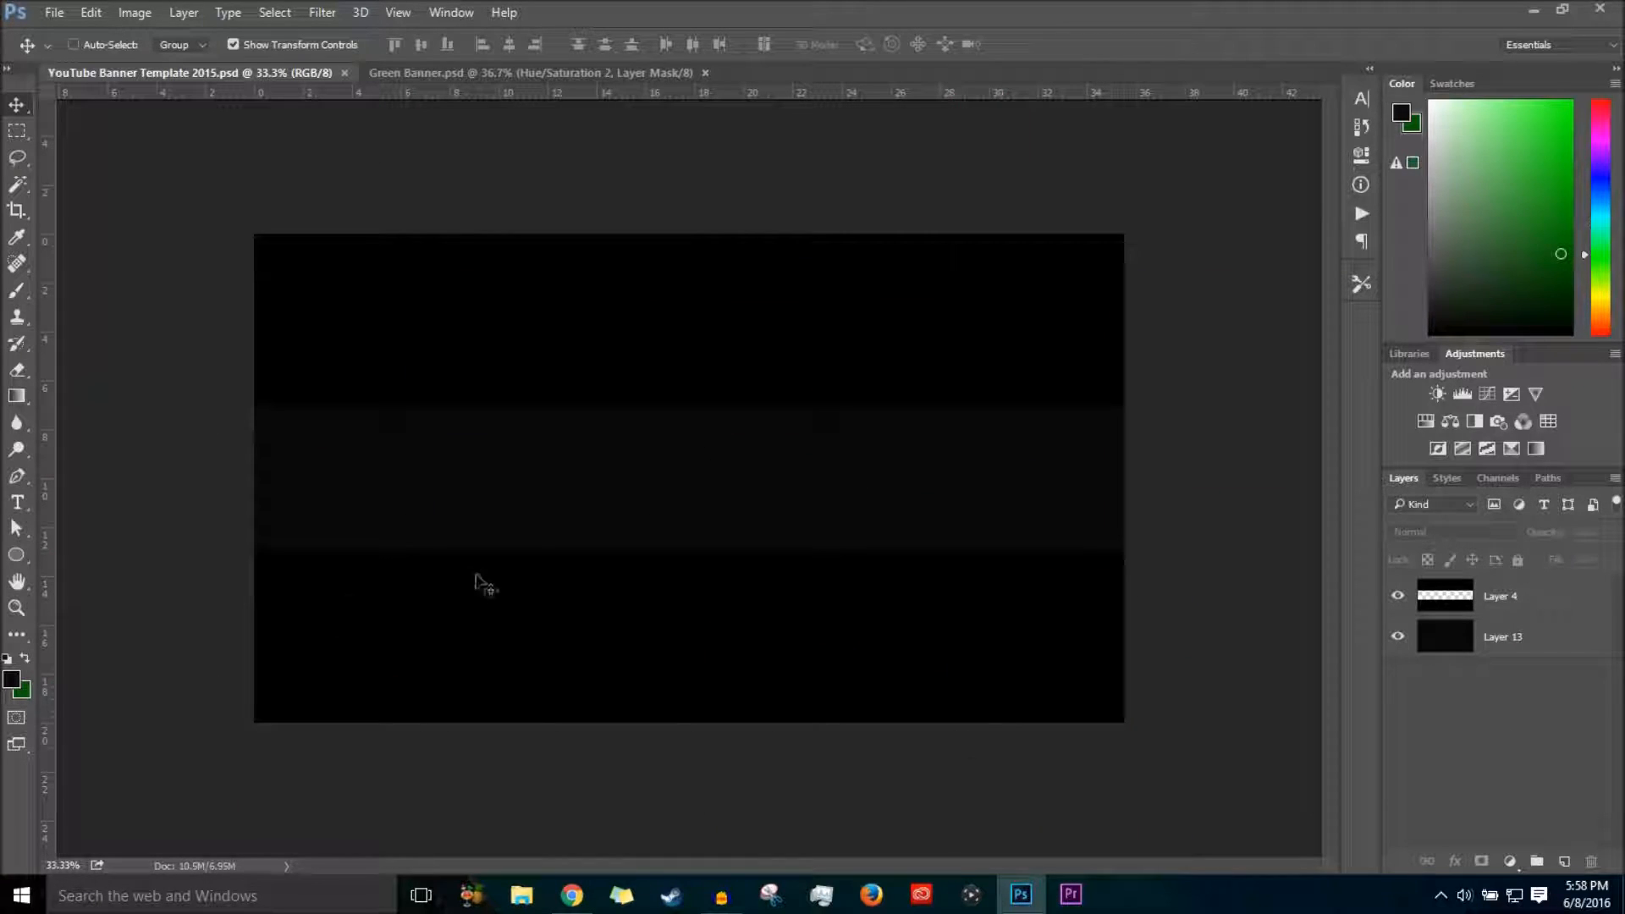
Compare the empty banner template with Green Banner.psd and return to the template document.
scroll(542, 658, up, 2)
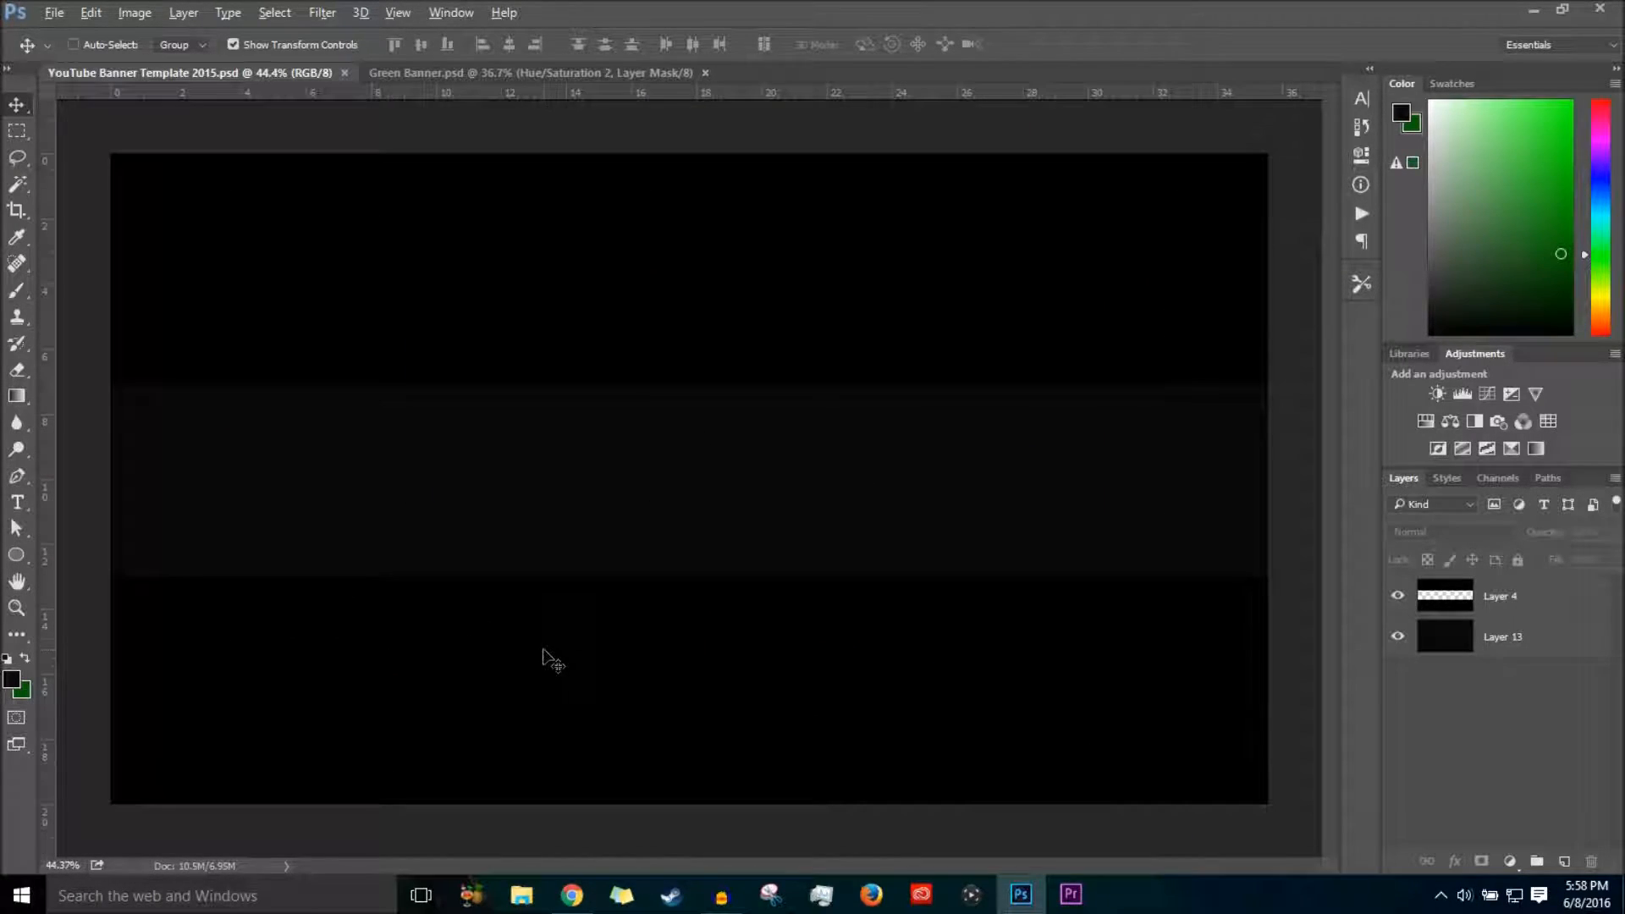
click(584, 73)
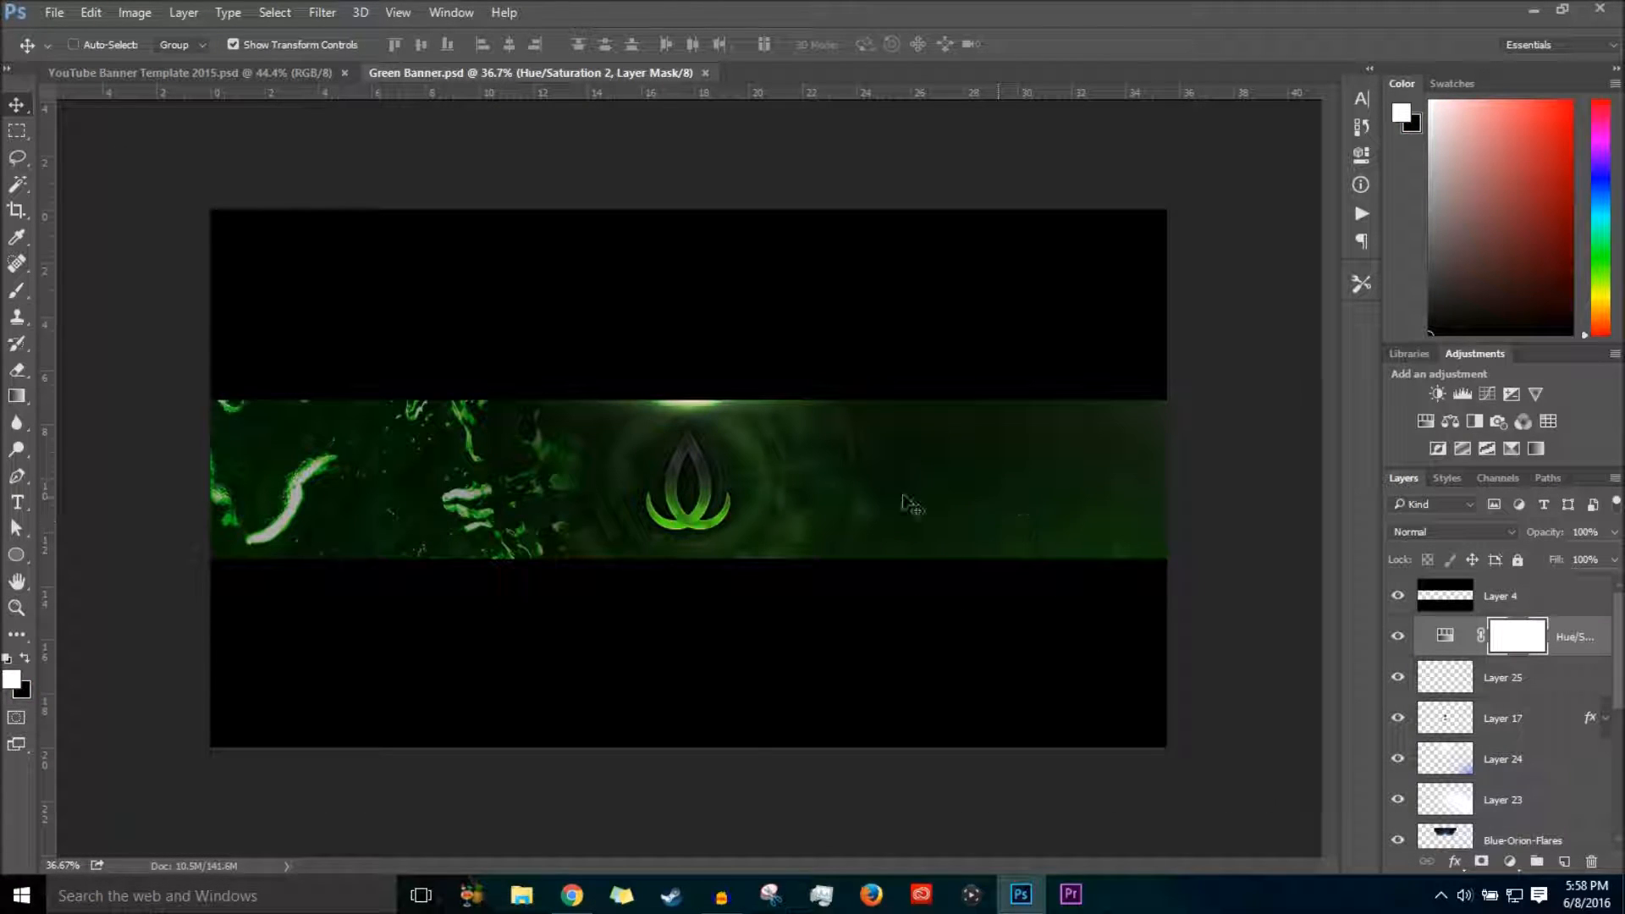
click(193, 73)
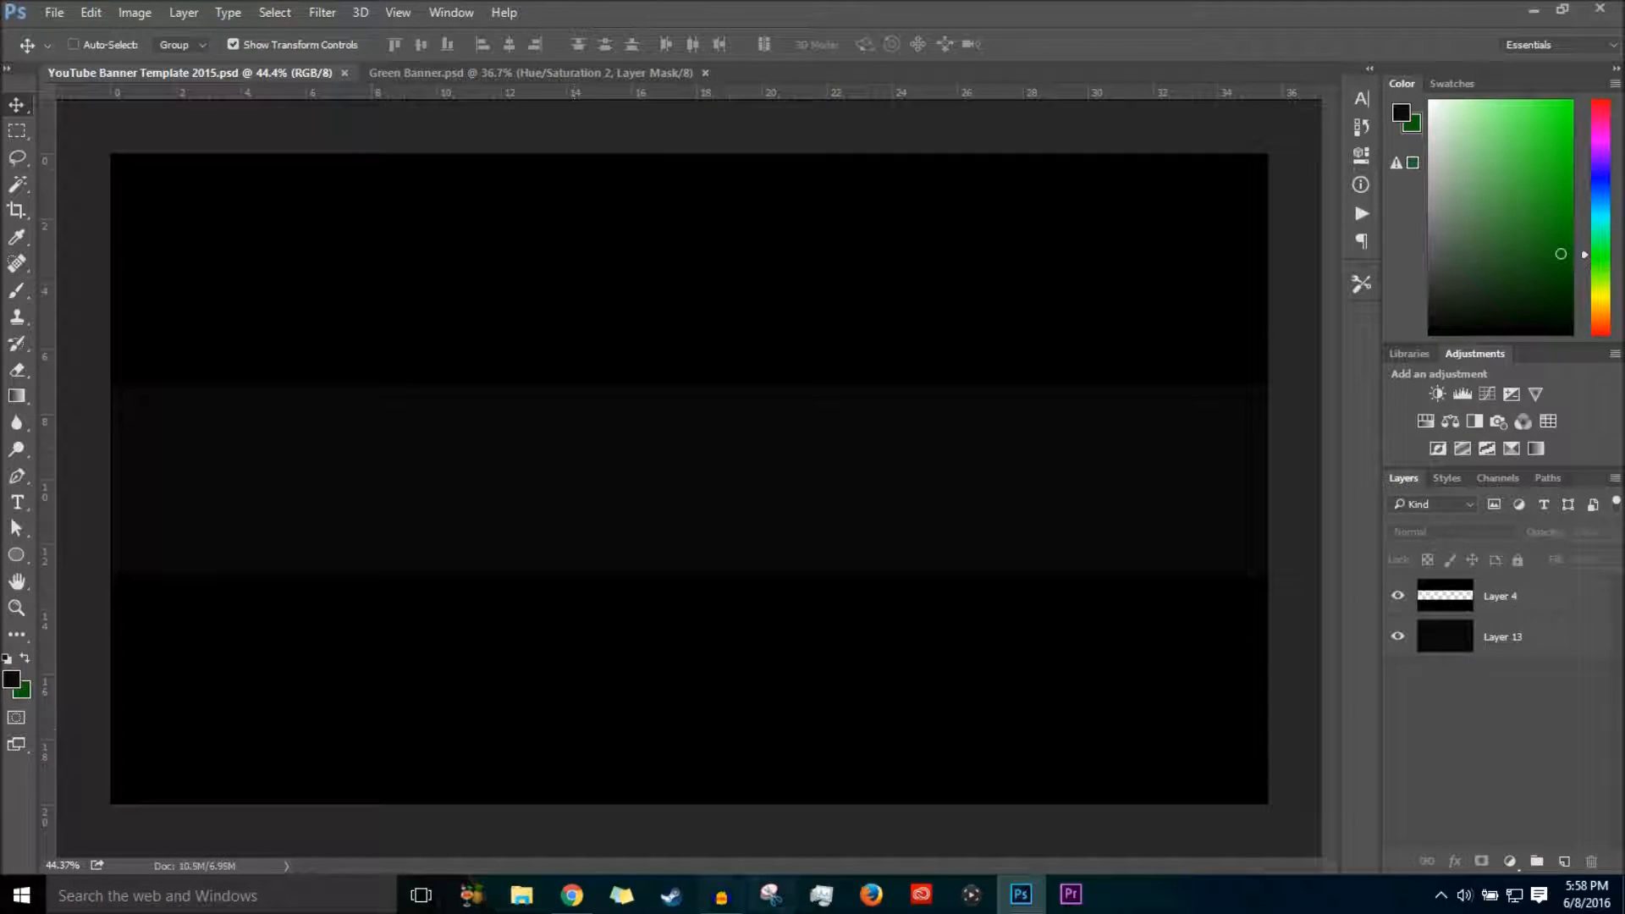
Switch to Chrome and search for "call of duty" in a new tab.
click(572, 894)
click(218, 11)
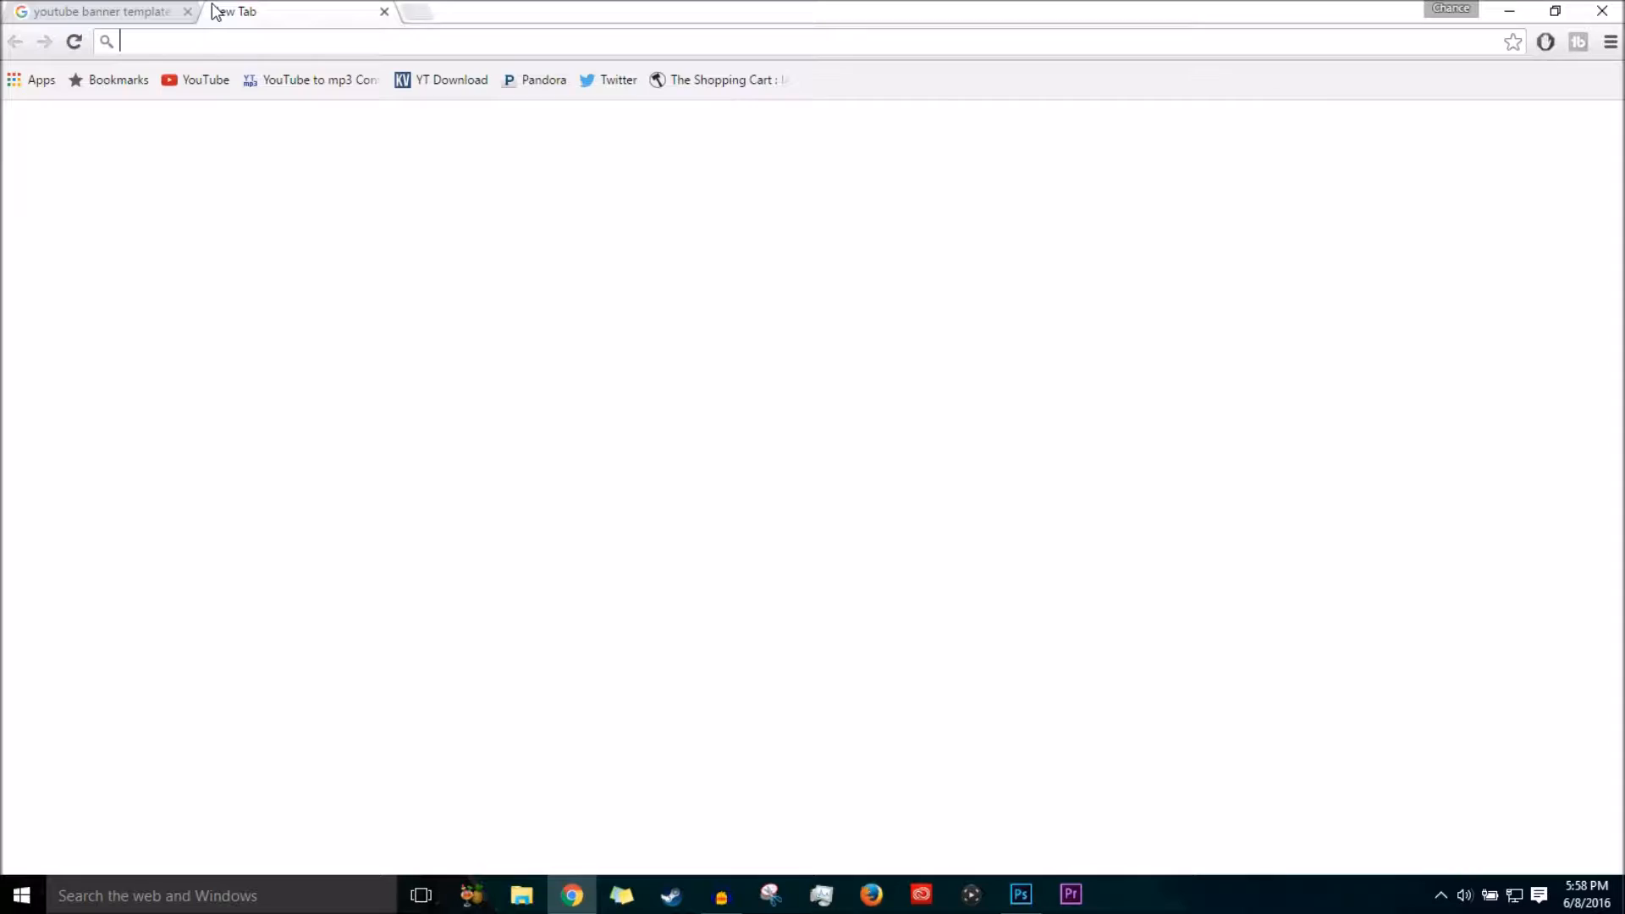
text(call of duty)
key(Return)
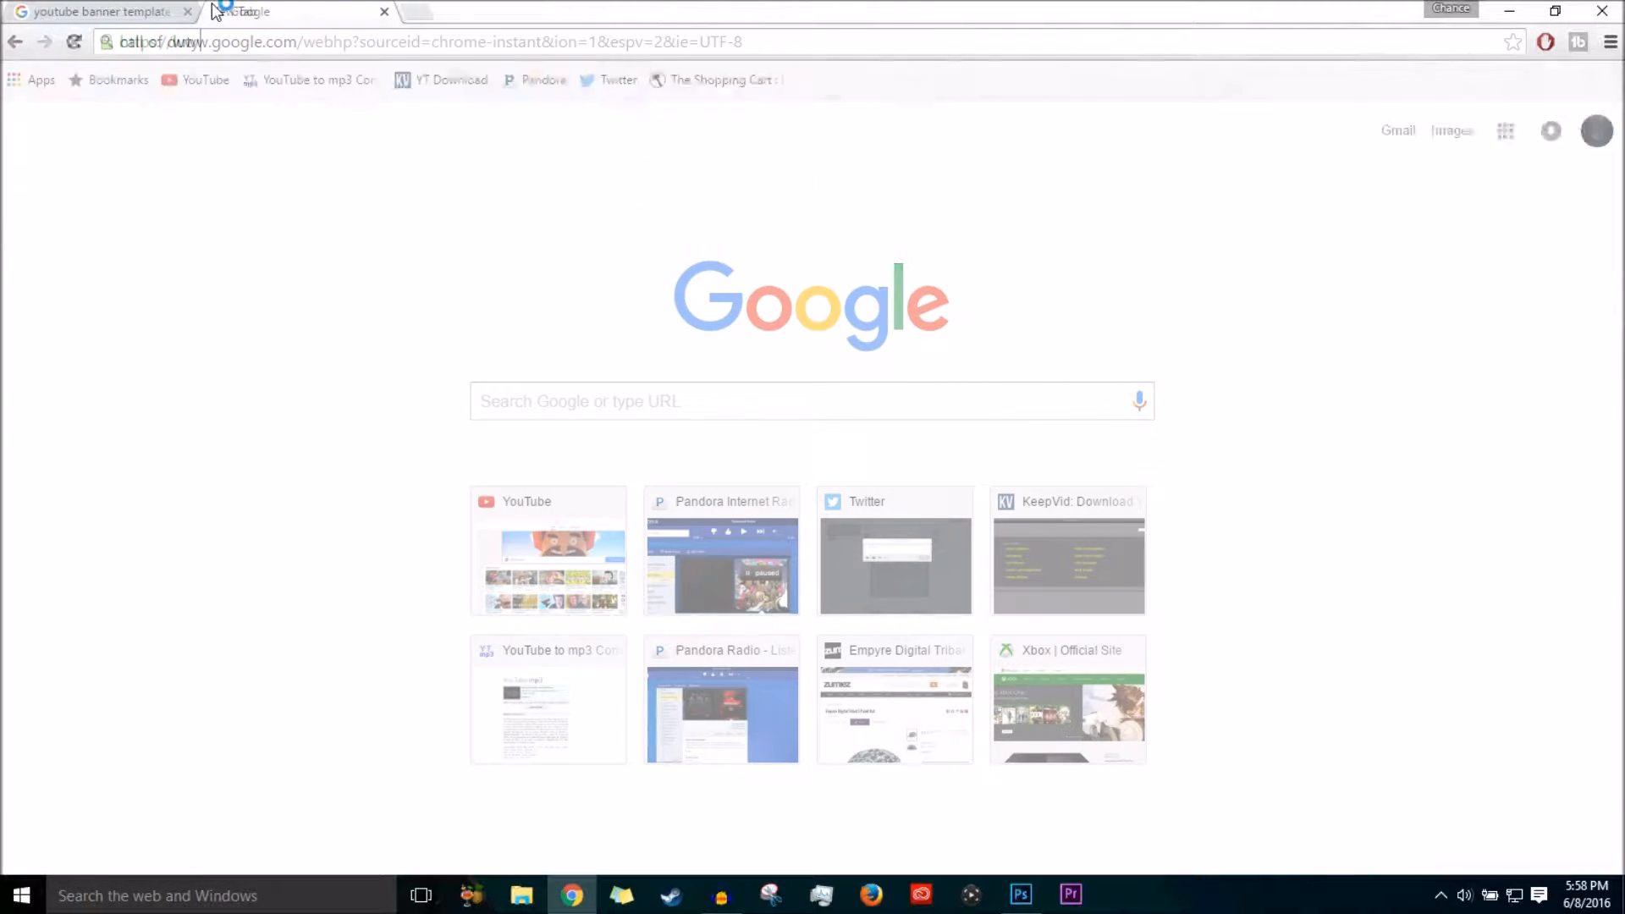
Open the image results for the search, check Green Banner.psd in Photoshop and return to Chrome.
click(271, 151)
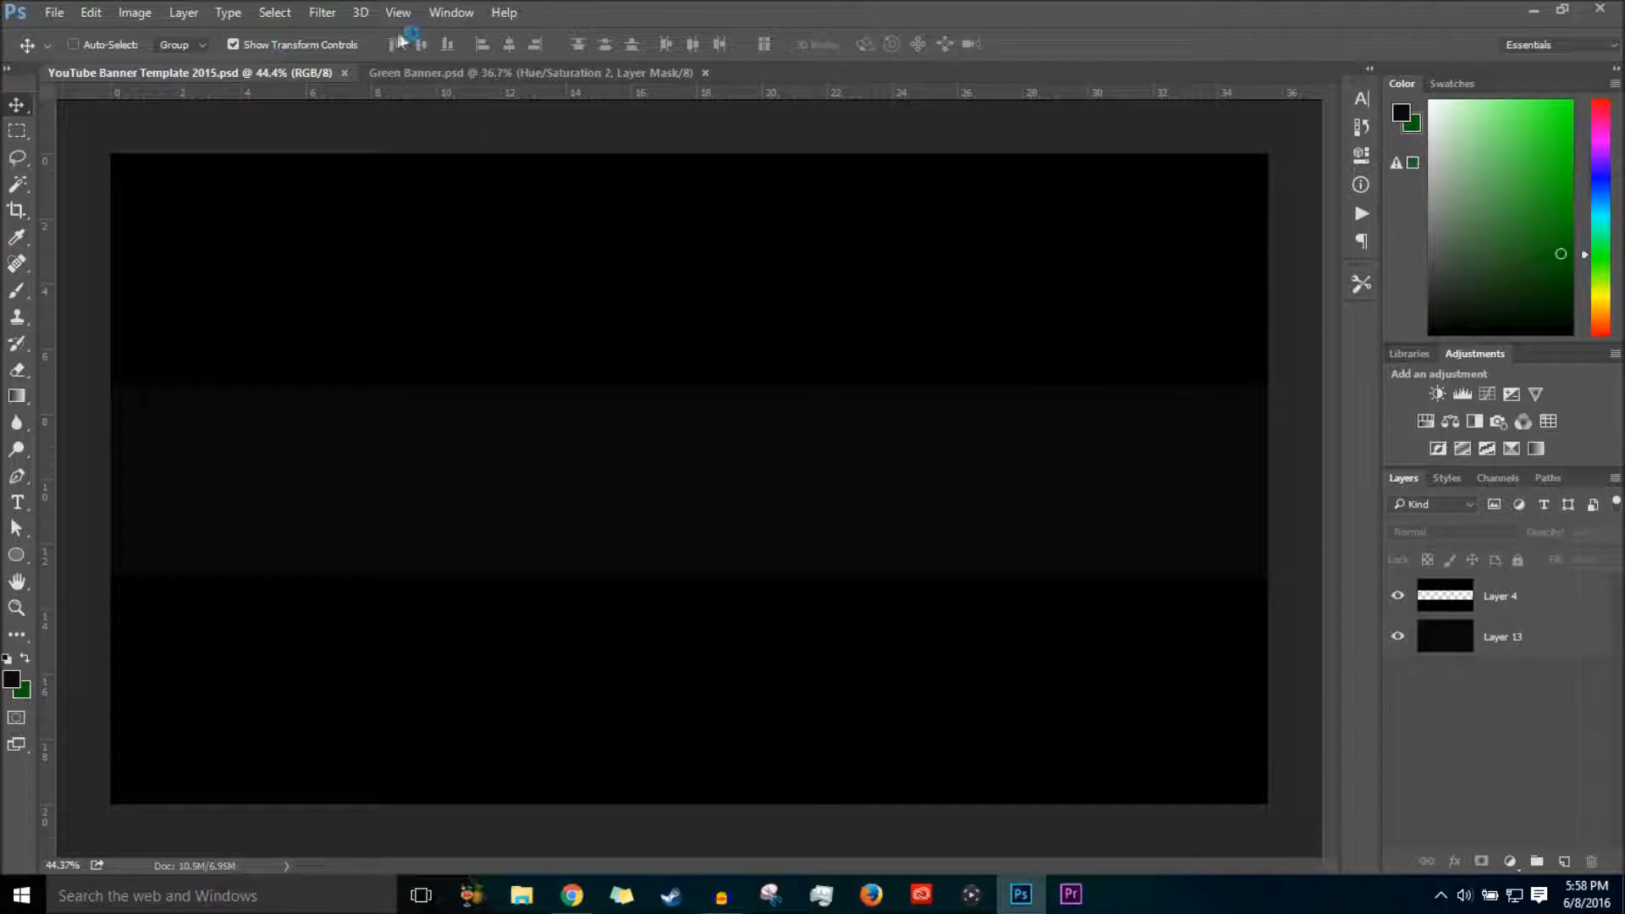
click(457, 73)
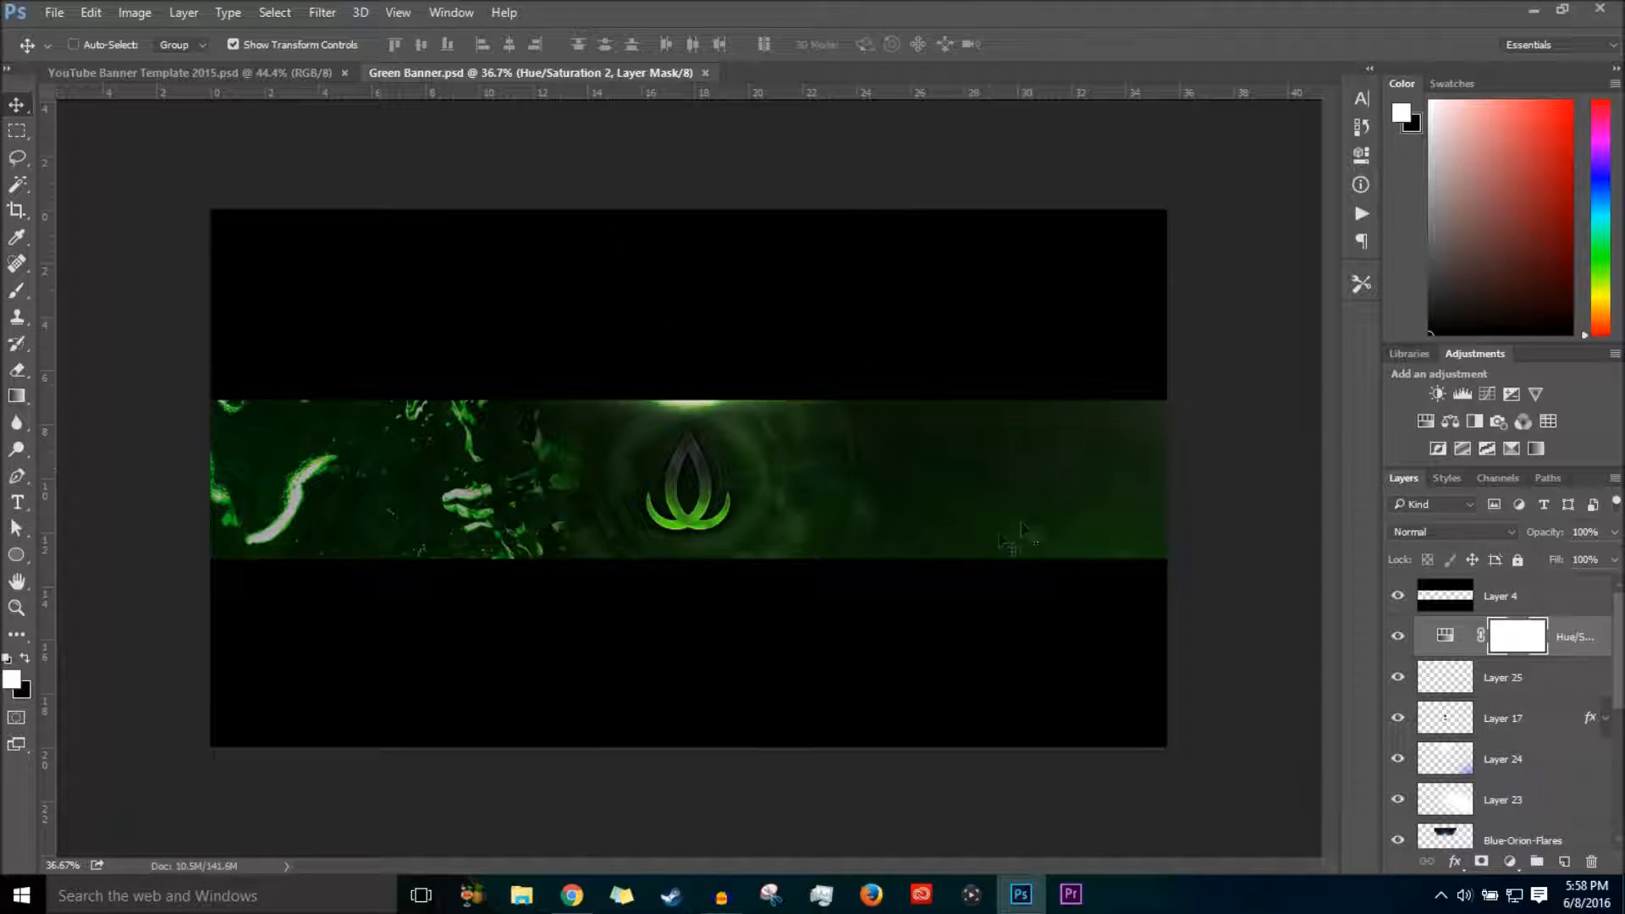
click(572, 894)
Open the Call of Duty: Ghosts squad picture from the image results and save it as home_squads_trailer.jpg.
scroll(758, 518, down, 10)
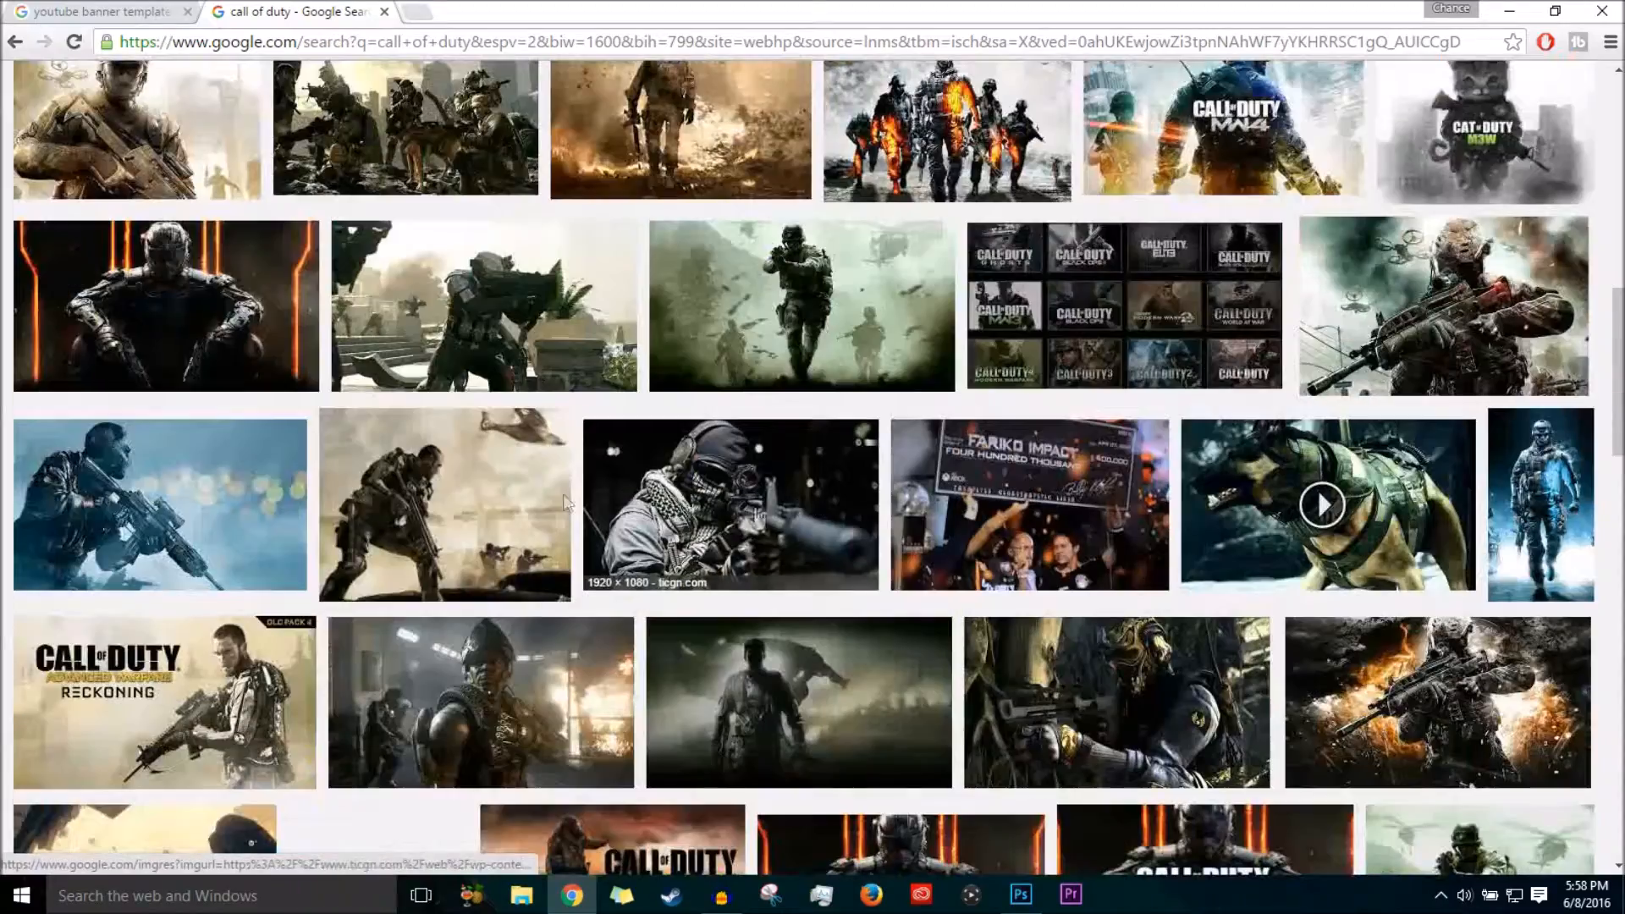
click(435, 193)
right_click(603, 560)
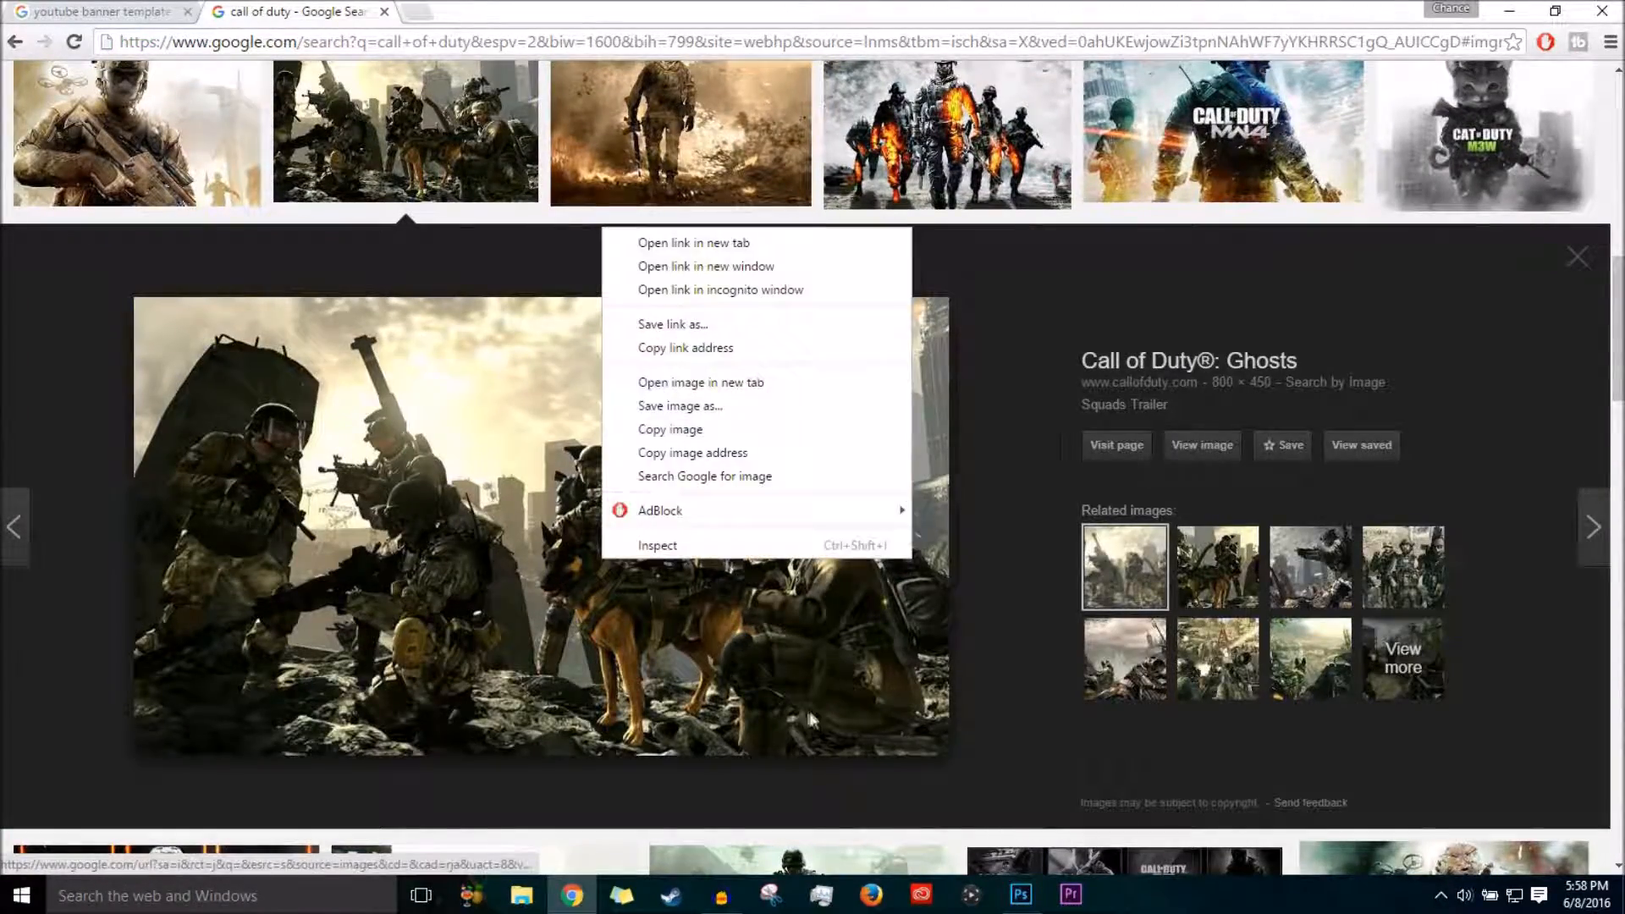
click(687, 406)
click(639, 454)
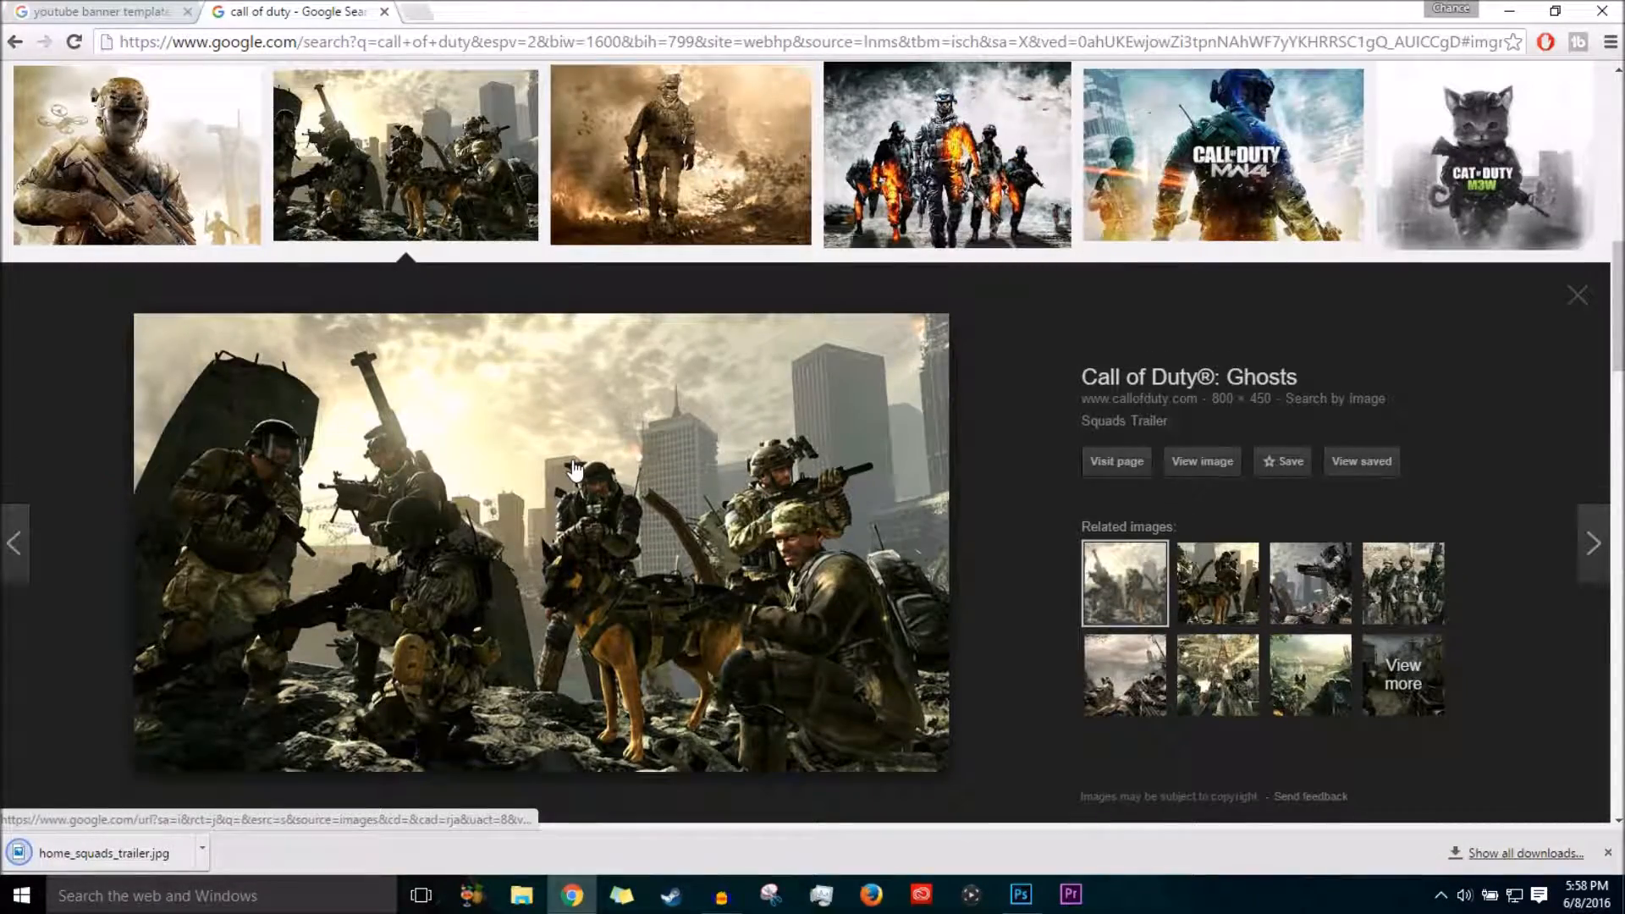
Browse more Call of Duty image results and preview several, including Heroes, MW4 and Modern Warfare Remastered, as alternative backgrounds.
scroll(578, 489, up, 10)
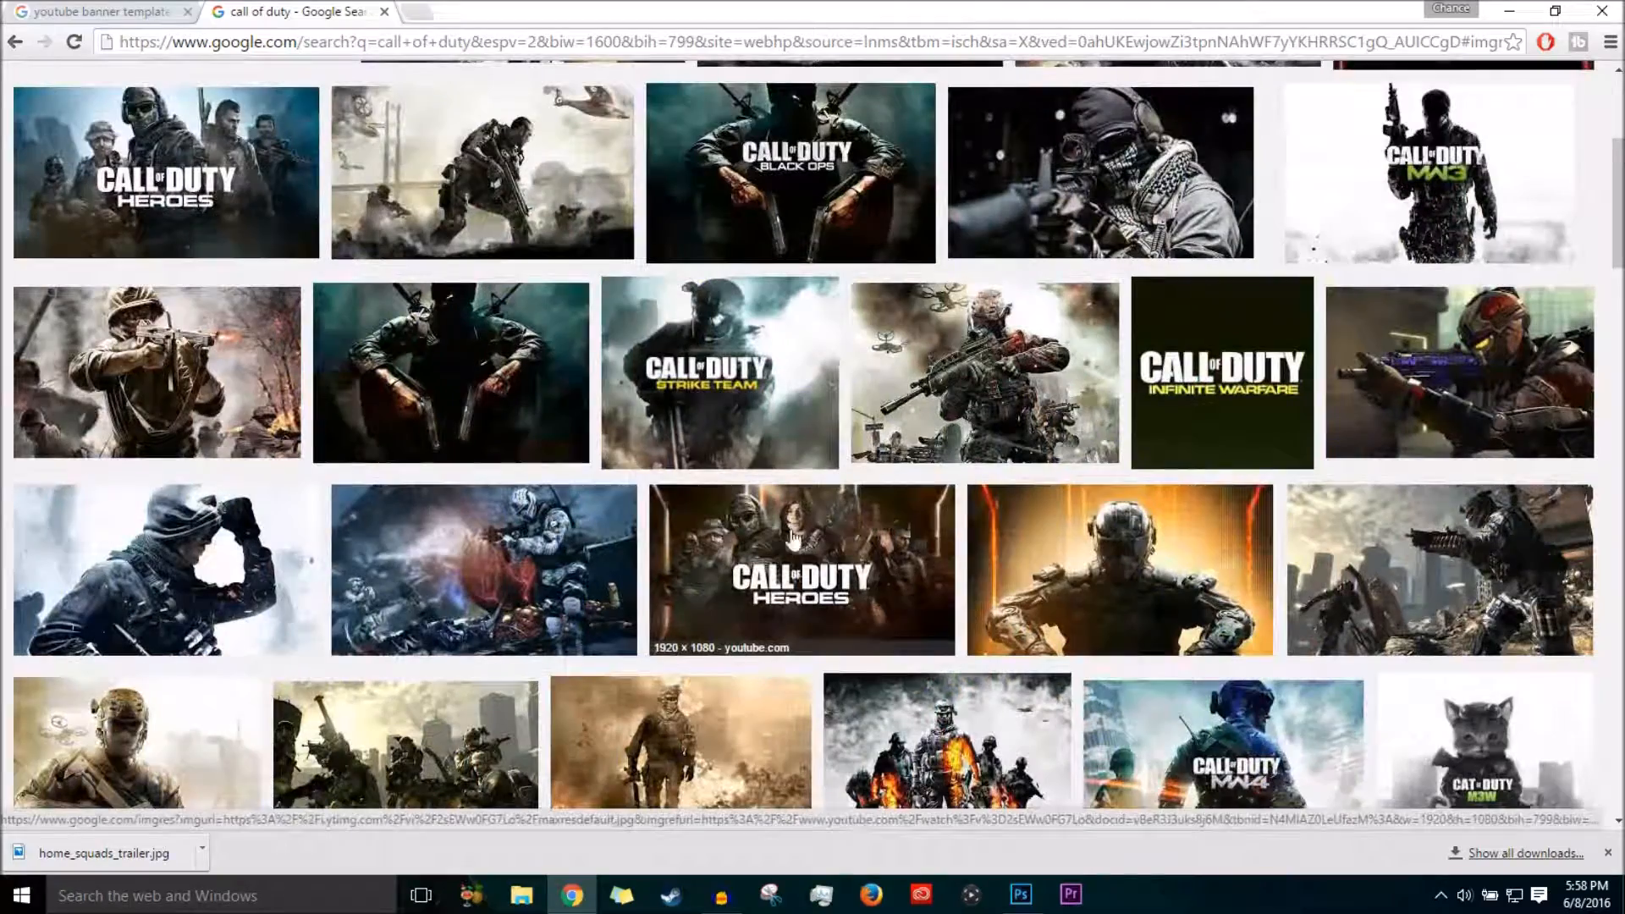
click(800, 555)
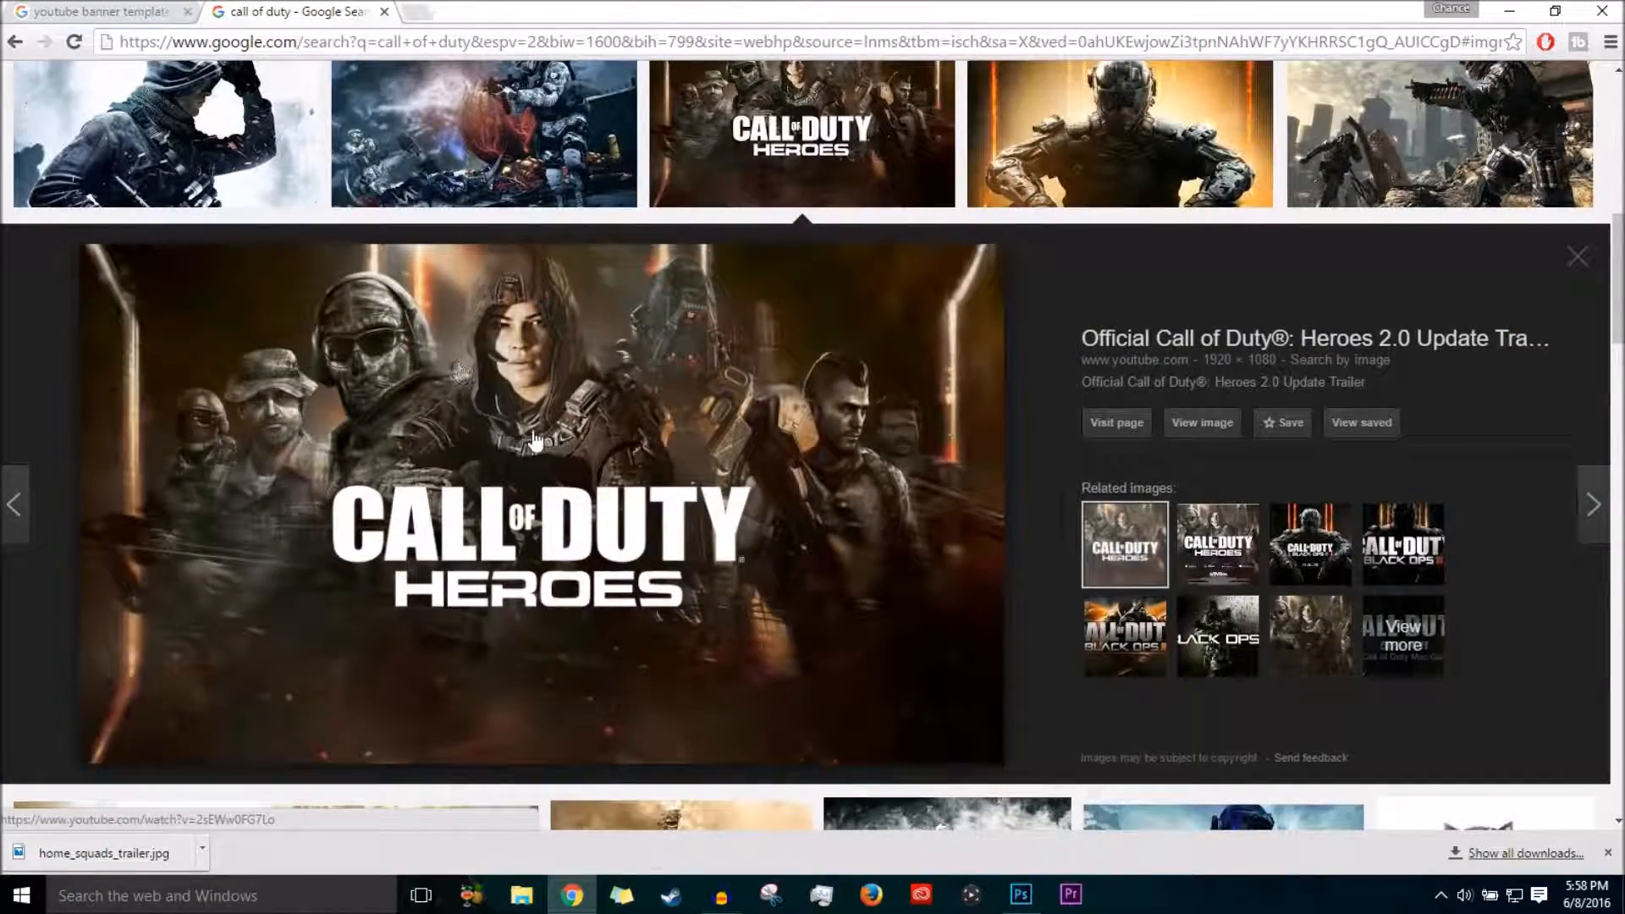
scroll(709, 351, down, 7)
click(479, 259)
click(744, 188)
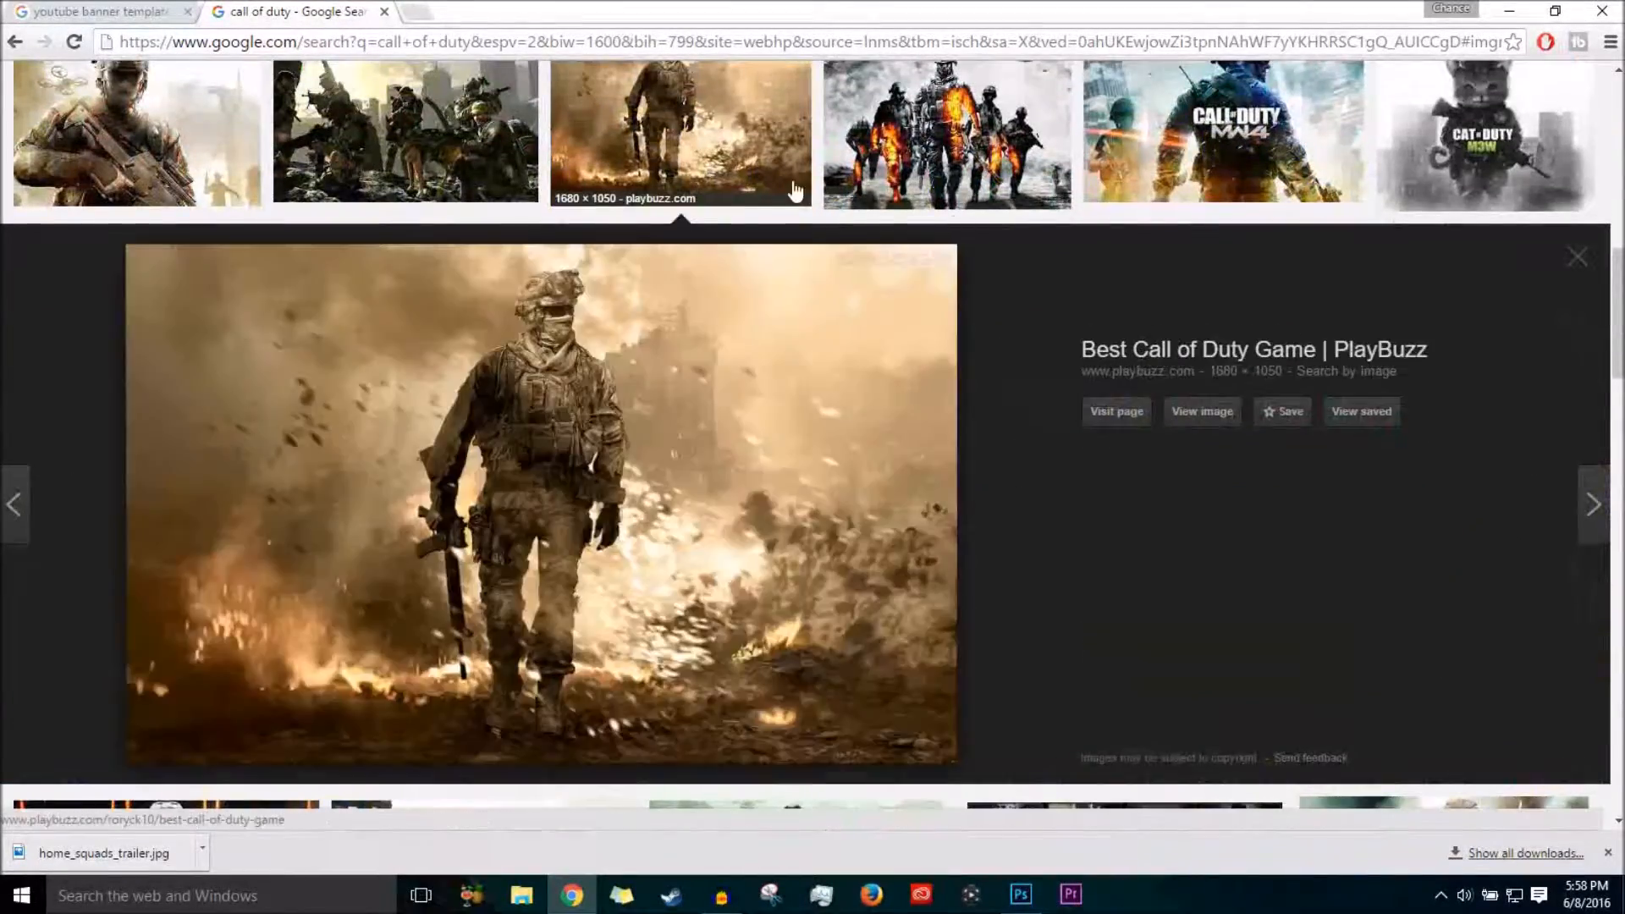
click(880, 182)
key(Right)
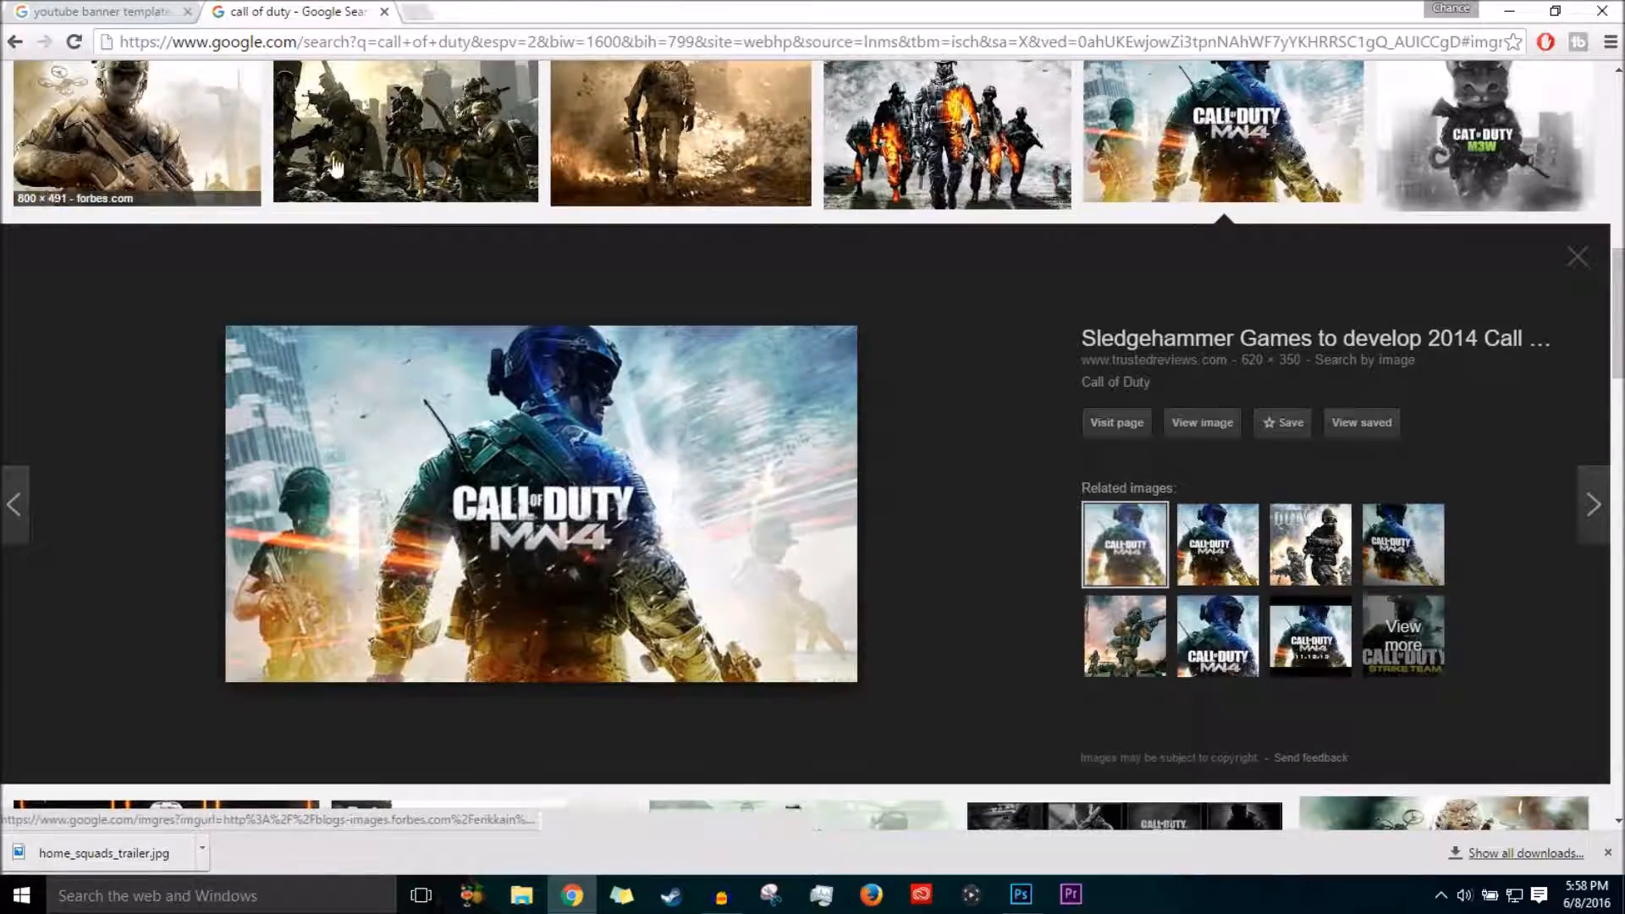
scroll(1151, 184, down, 3)
scroll(912, 489, down, 2)
click(590, 405)
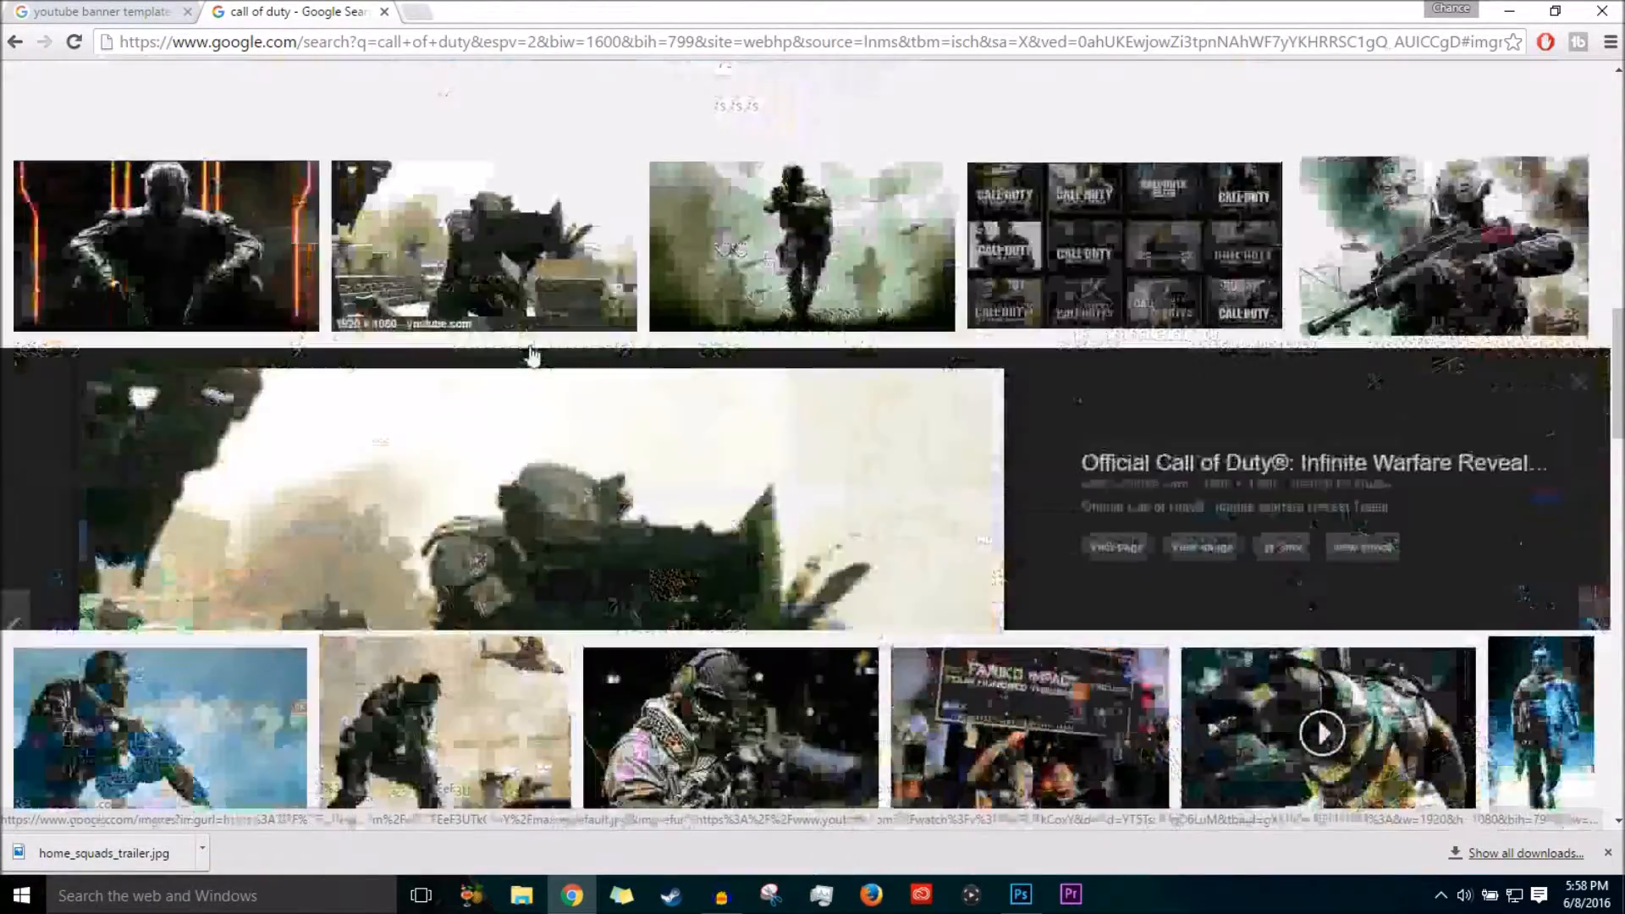
key(Right)
scroll(580, 417, down, 2)
scroll(581, 417, up, 3)
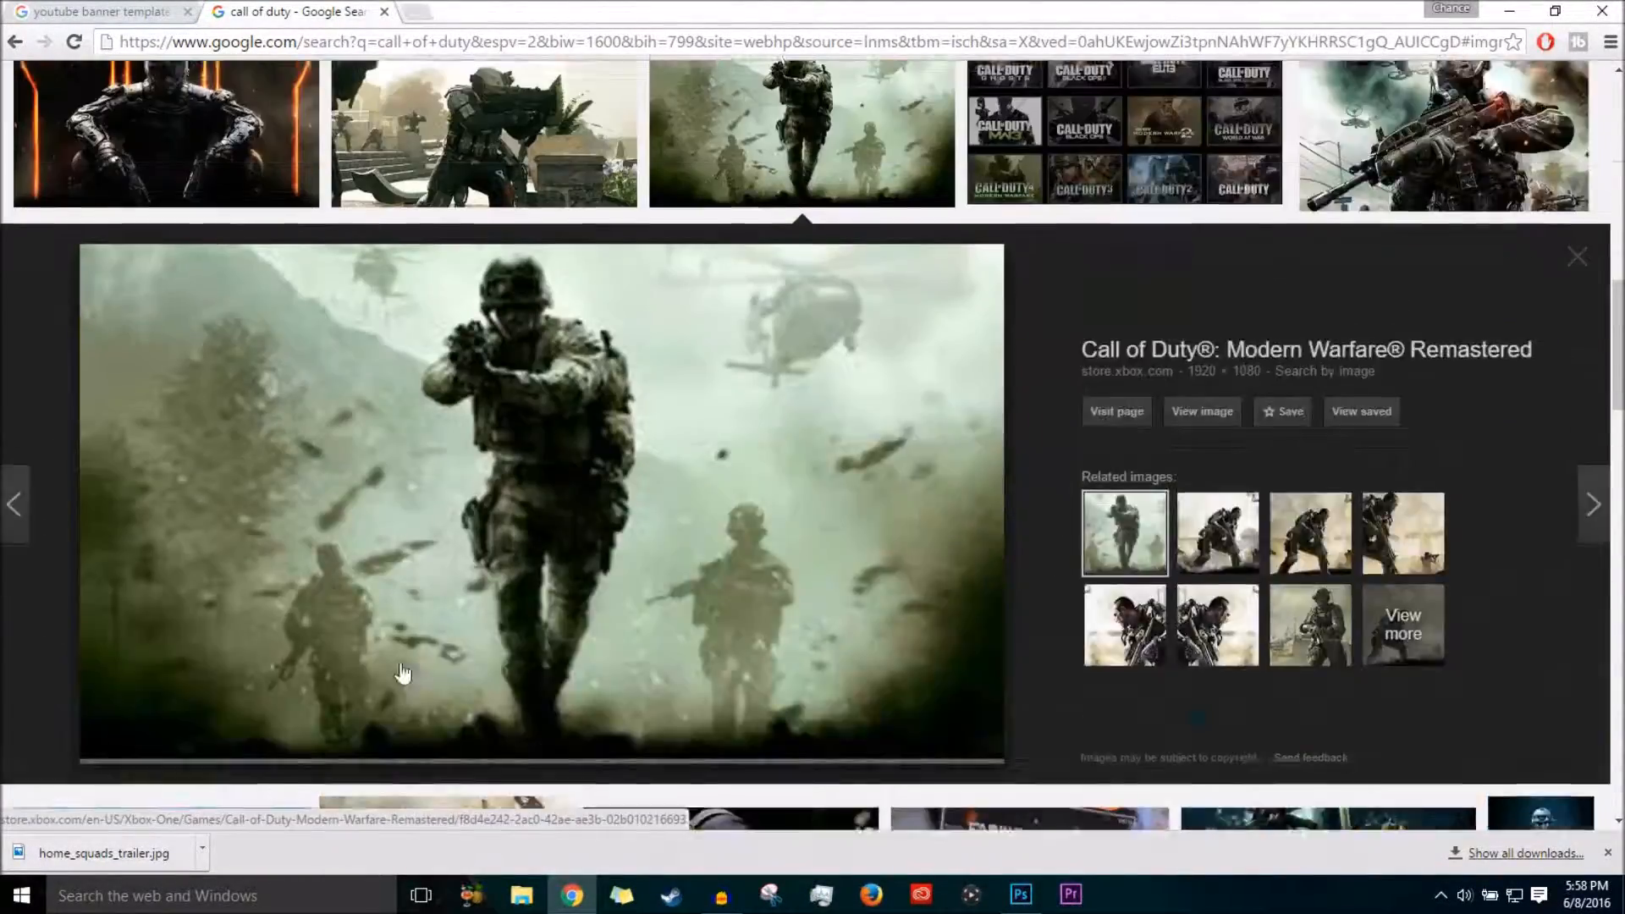
Switch to Photoshop and place home_squads_trailer.jpg at the centre of the banner template.
drag(1021, 892, 795, 689)
drag(258, 104, 765, 560)
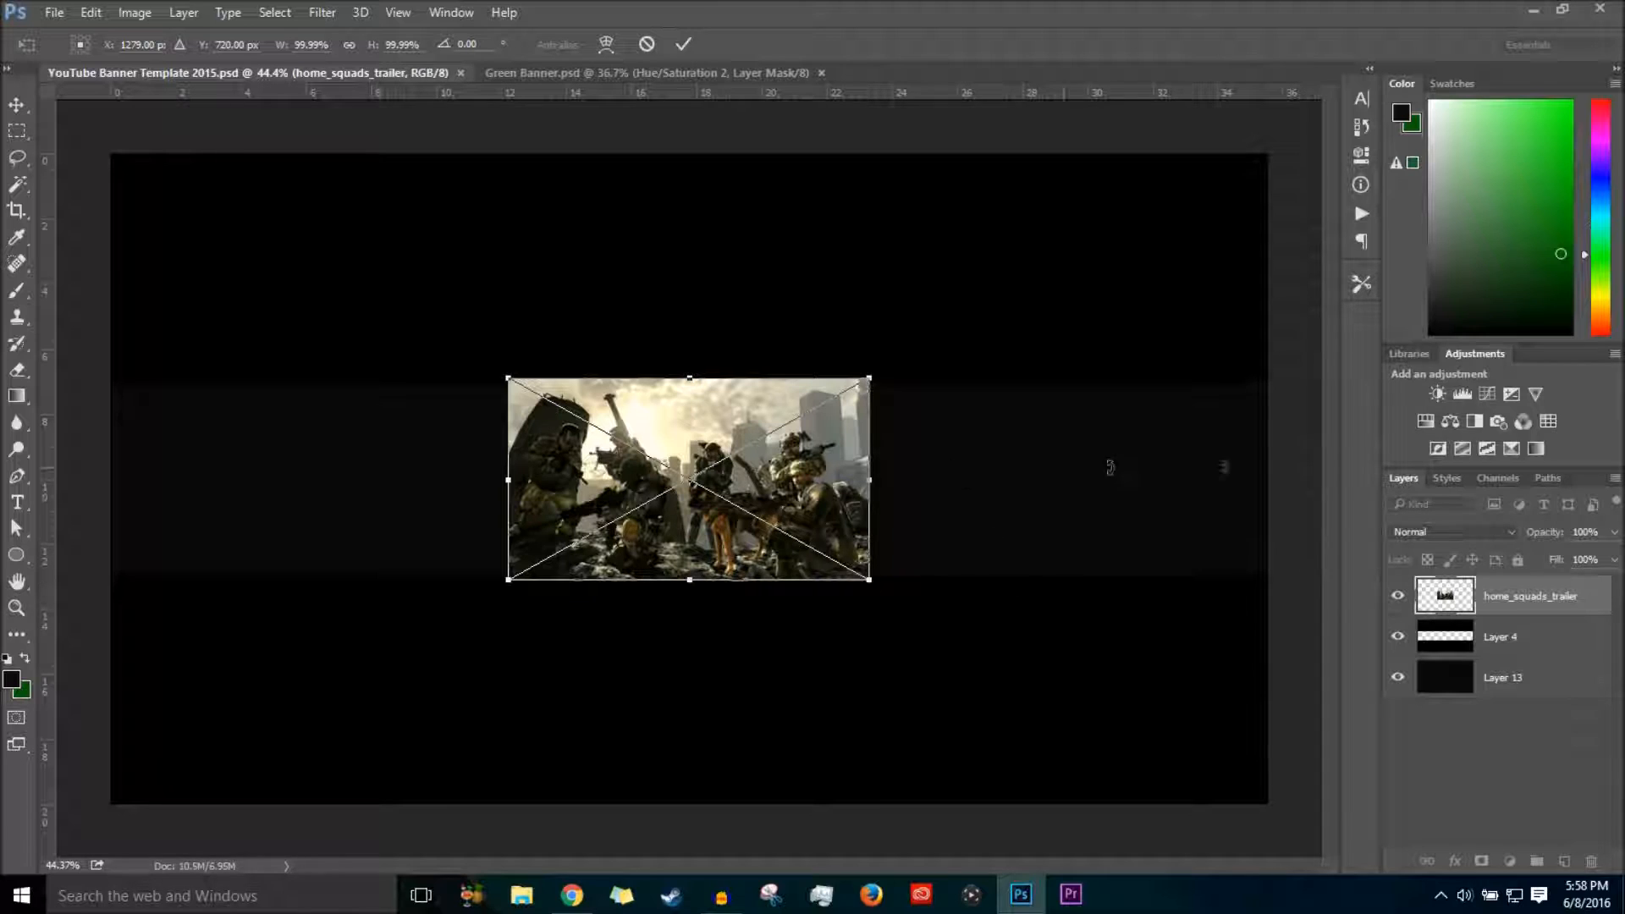
click(685, 47)
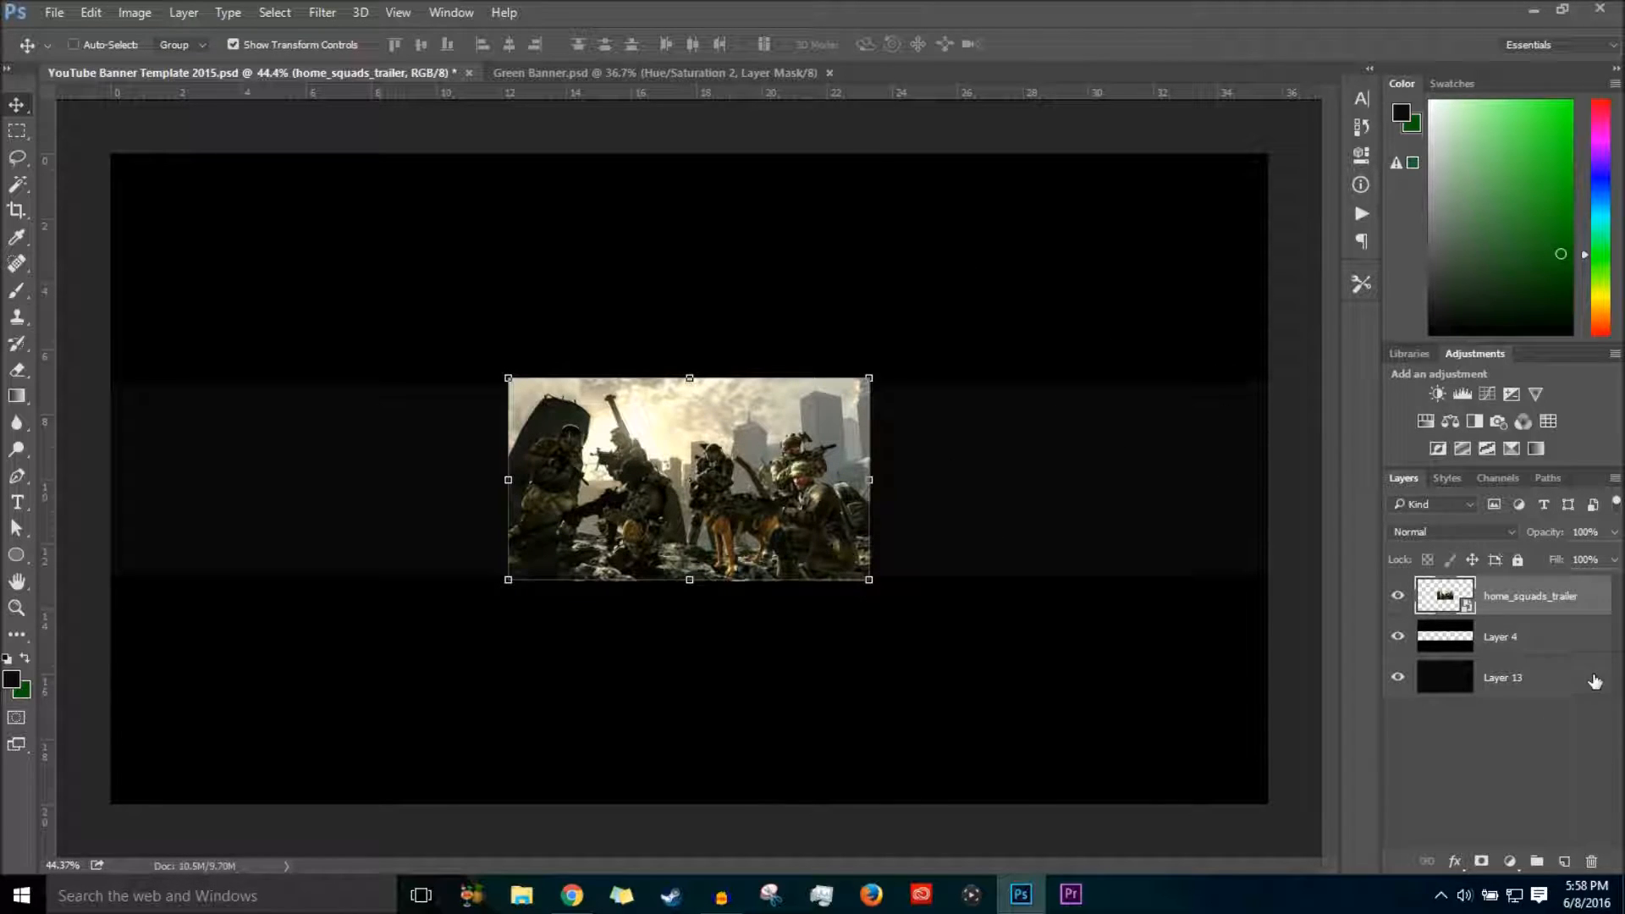
Move the home_squads_trailer layer beneath Layer 4 and bring it back to the top of the layer stack.
drag(1562, 631, 1546, 656)
click(1479, 609)
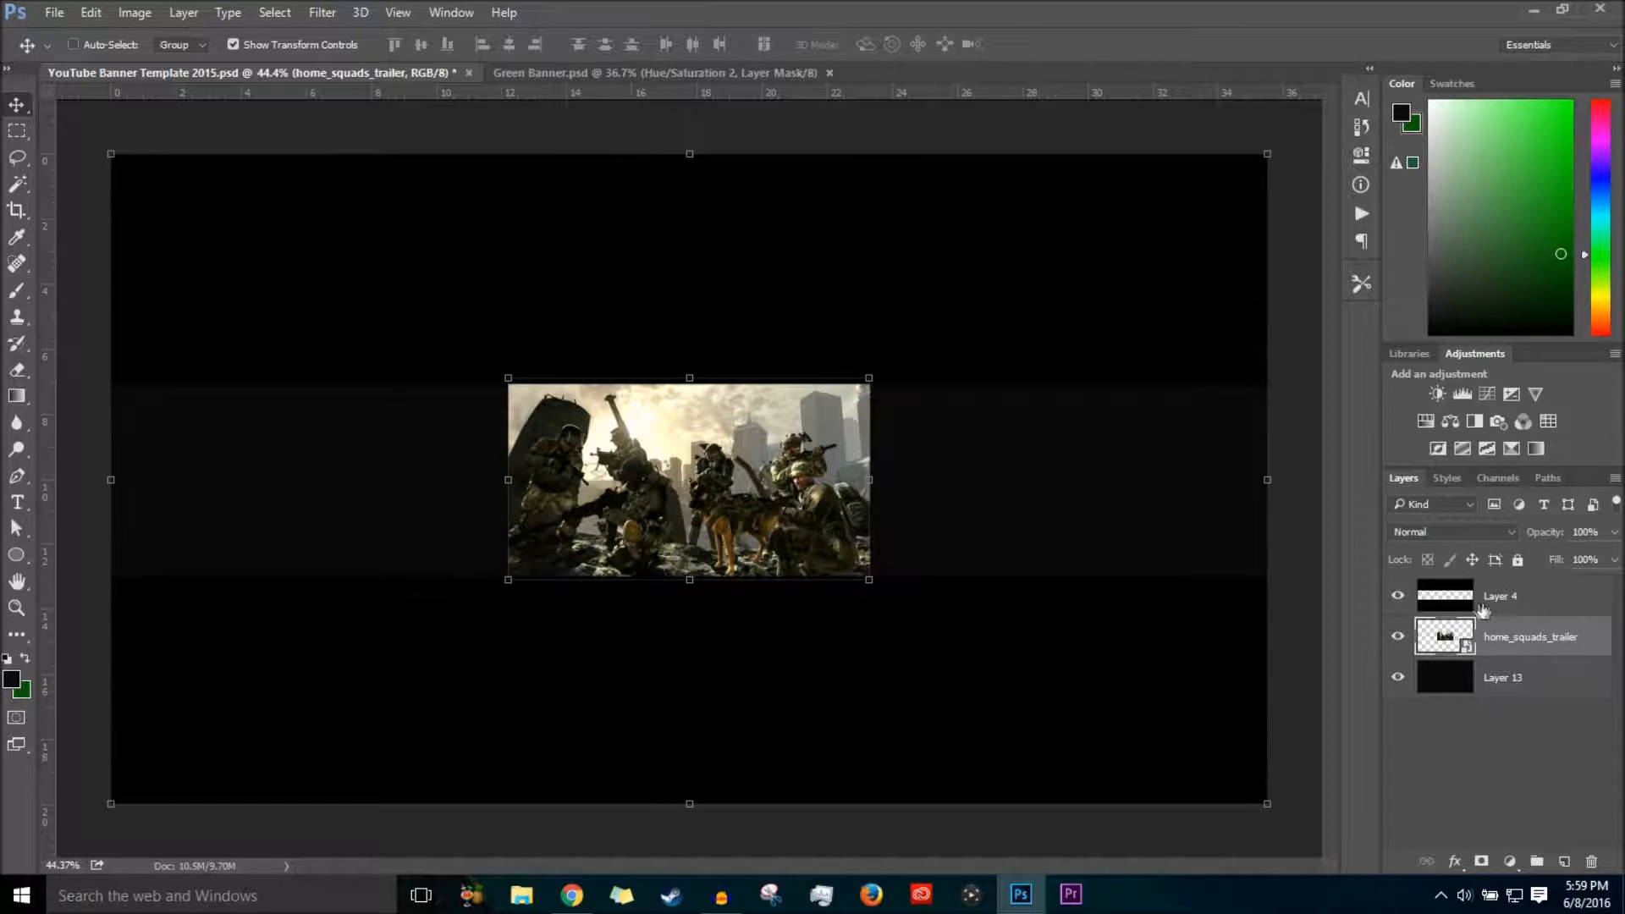
double_click(1522, 609)
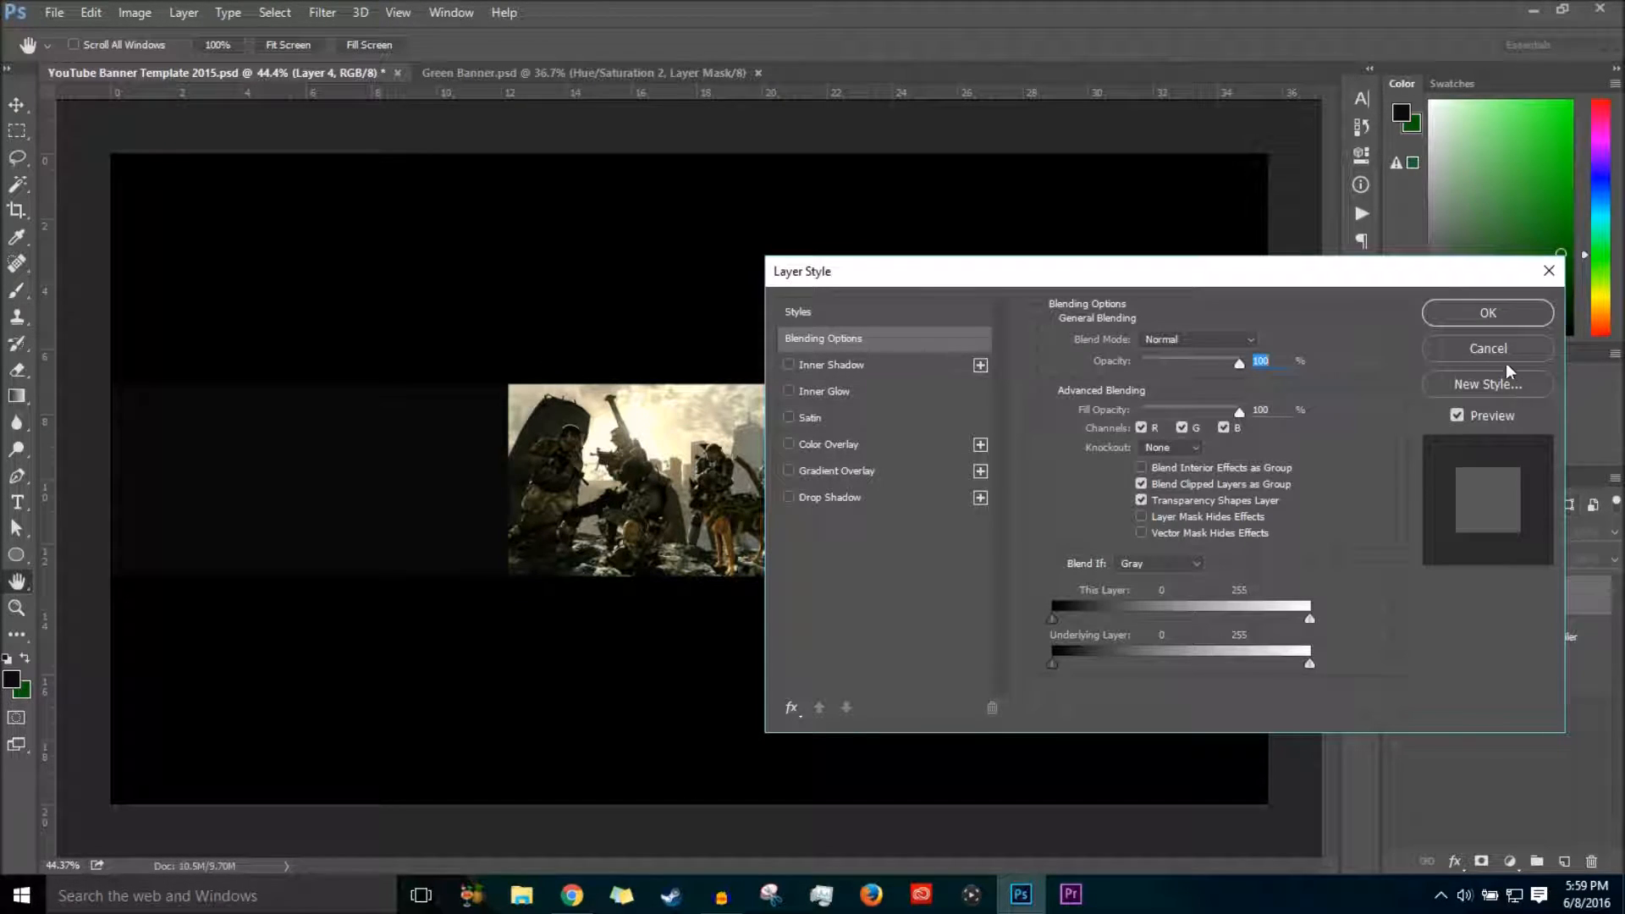
click(1487, 346)
drag(1511, 640, 1436, 590)
Enlarge the squad image to about 228% and move its layer beneath Layer 4.
drag(881, 372, 1094, 255)
click(683, 44)
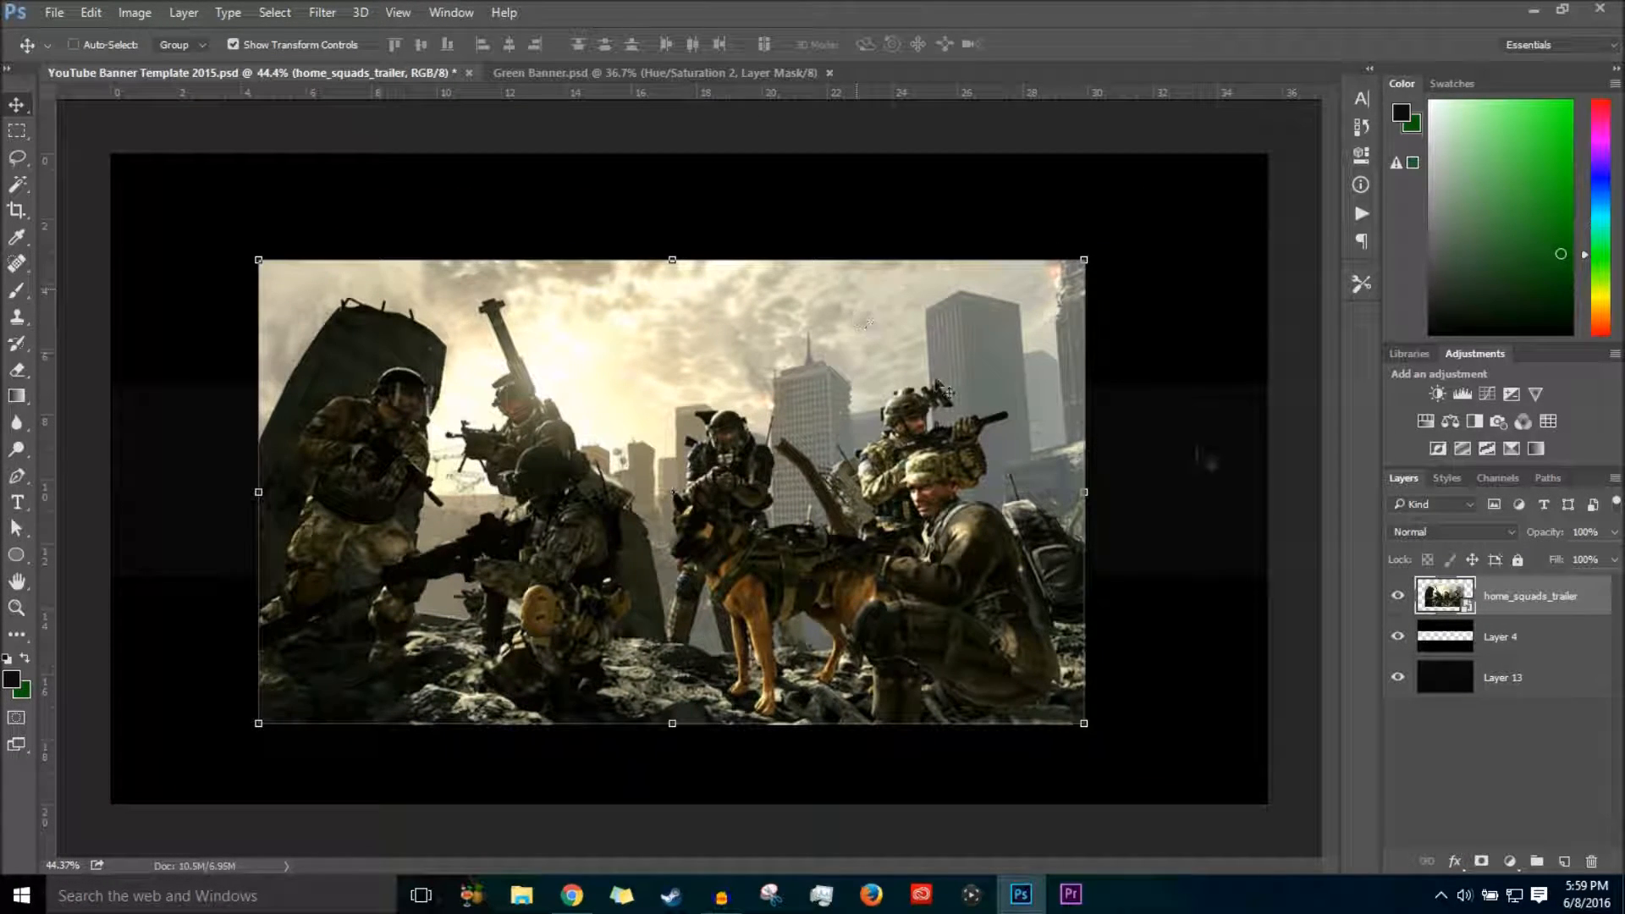
drag(1569, 606, 1558, 660)
Move the squad image down behind the banner strip to about X 1269 px, Y 816 px.
scroll(939, 548, down, 4)
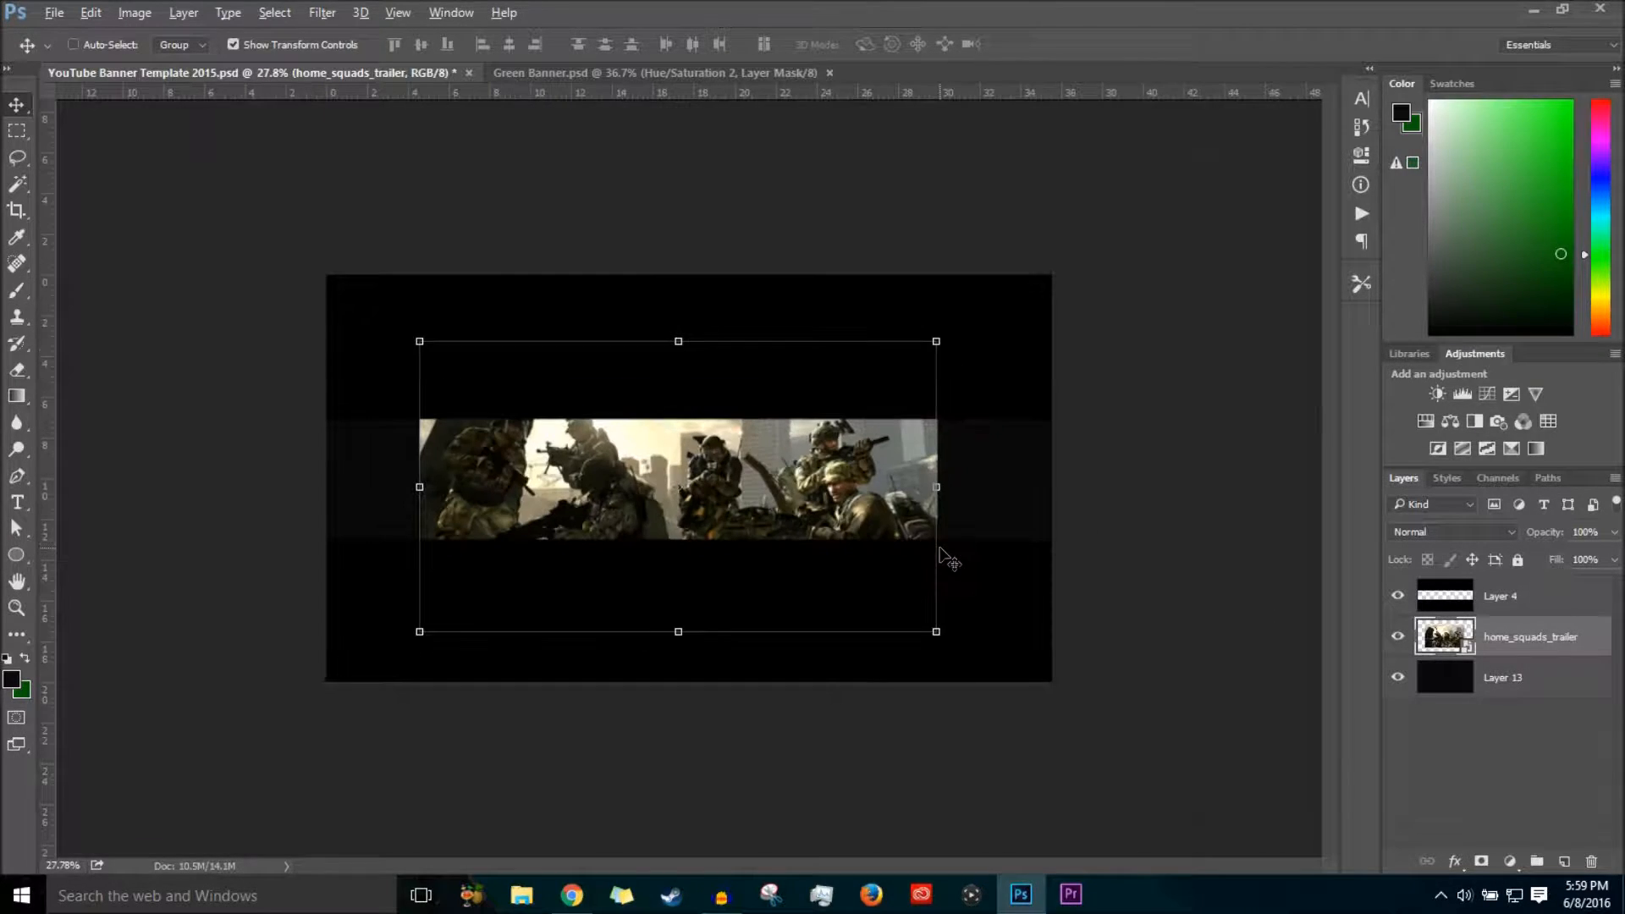
scroll(711, 472, down, 1)
drag(511, 492, 602, 505)
key(ctrl+t)
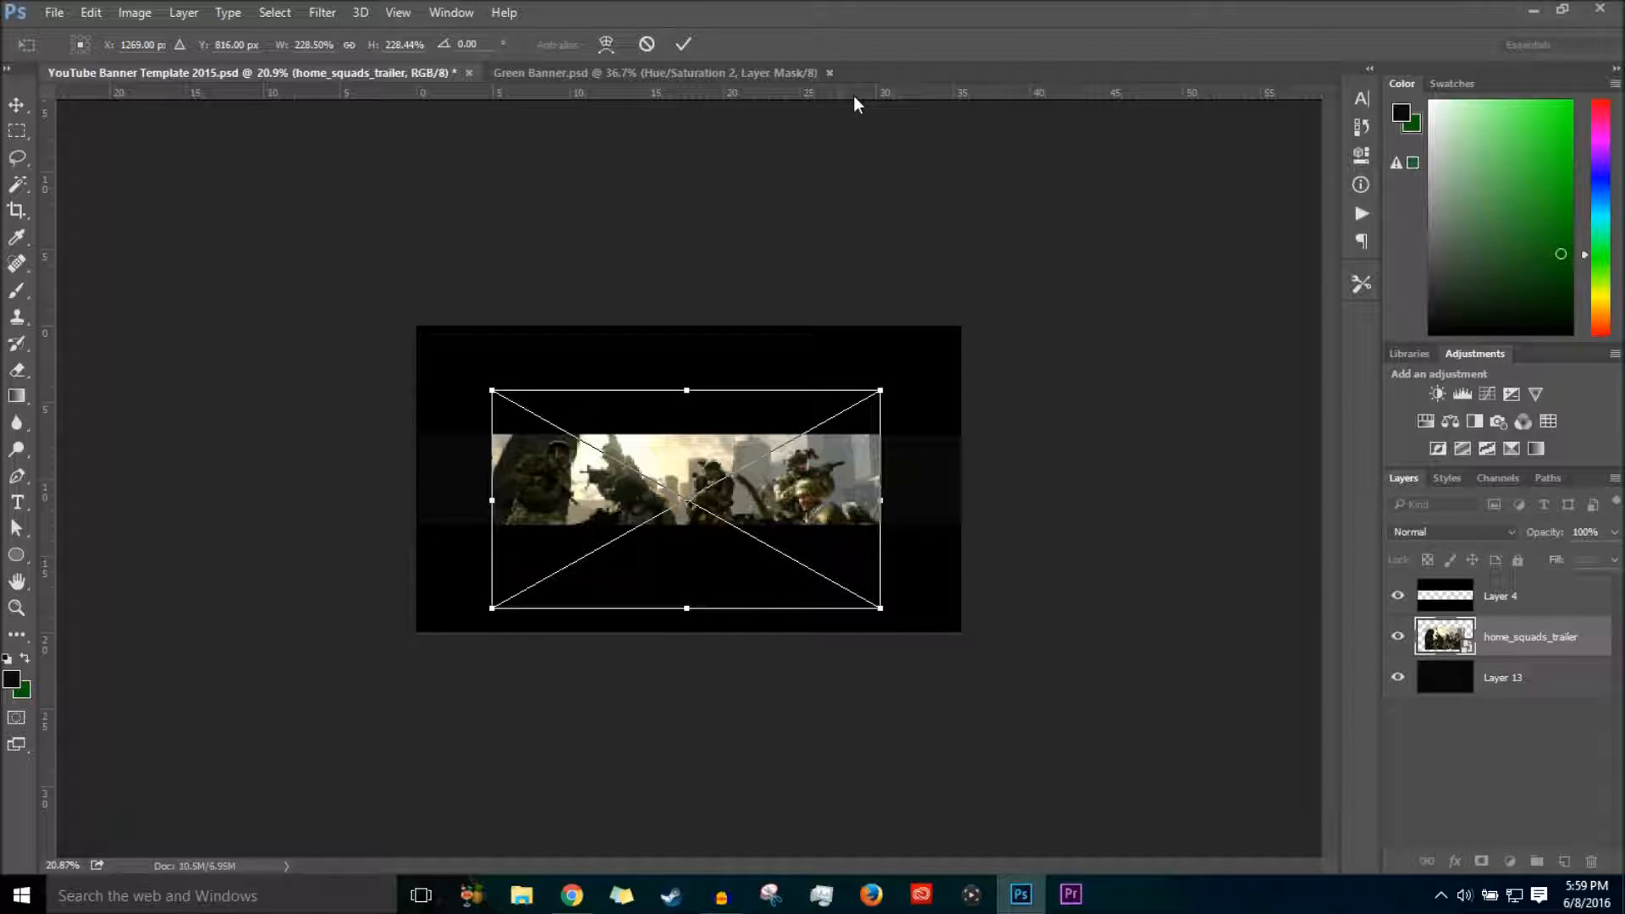
click(685, 45)
Hide the home_squads_trailer layer, examine the empty template with and without its guides, and show the layer again.
click(1396, 637)
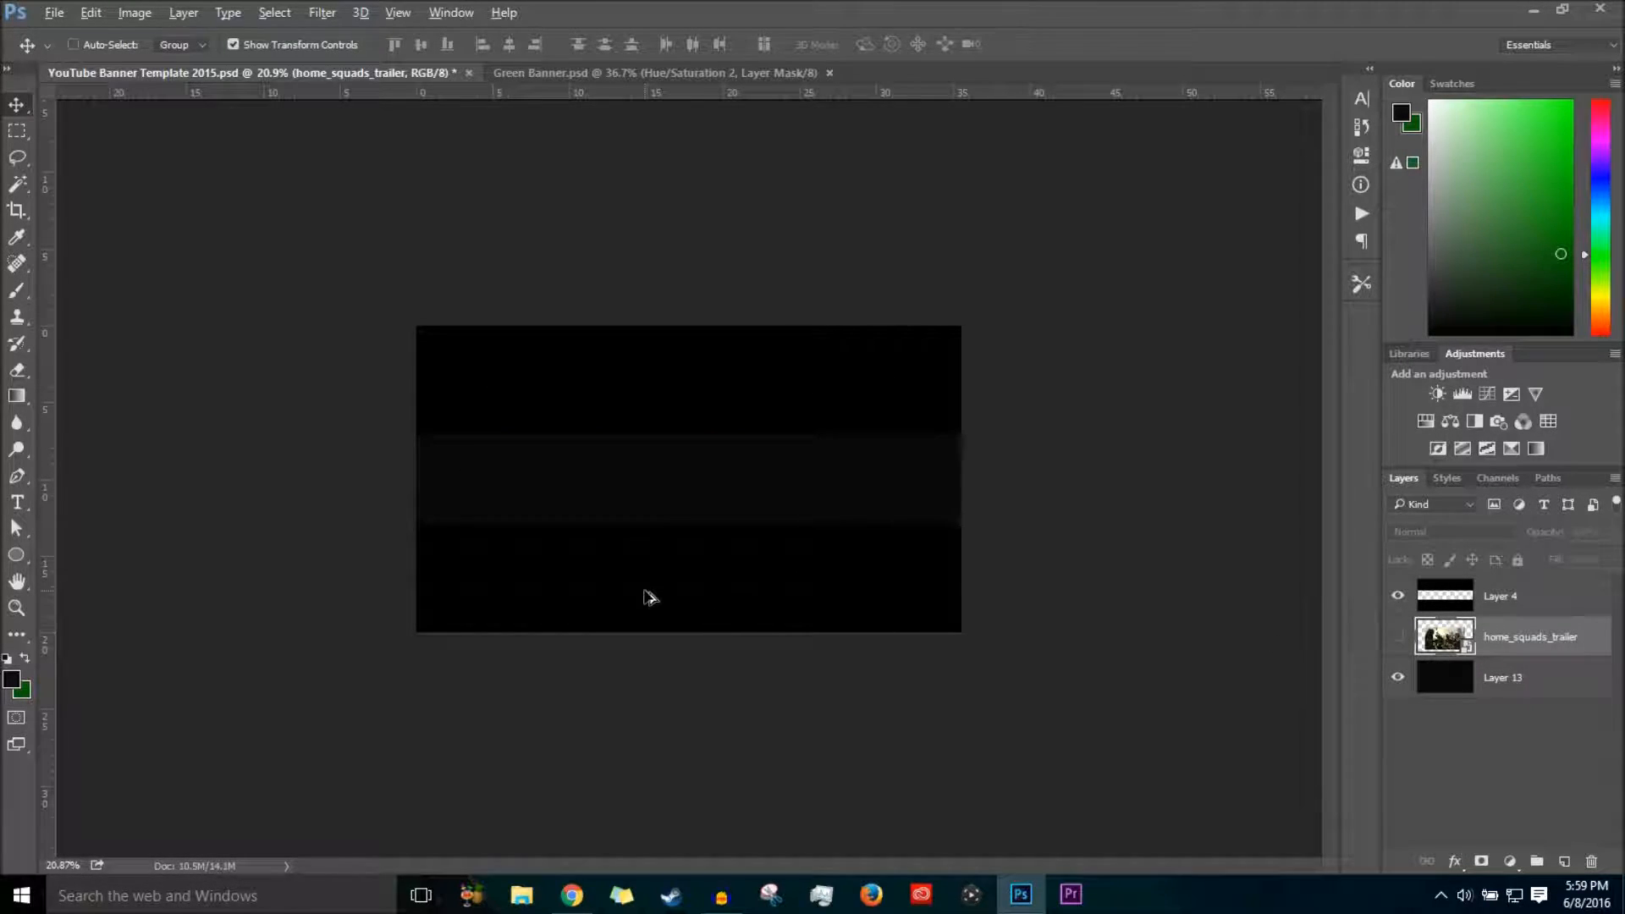
key(ctrl+plus)
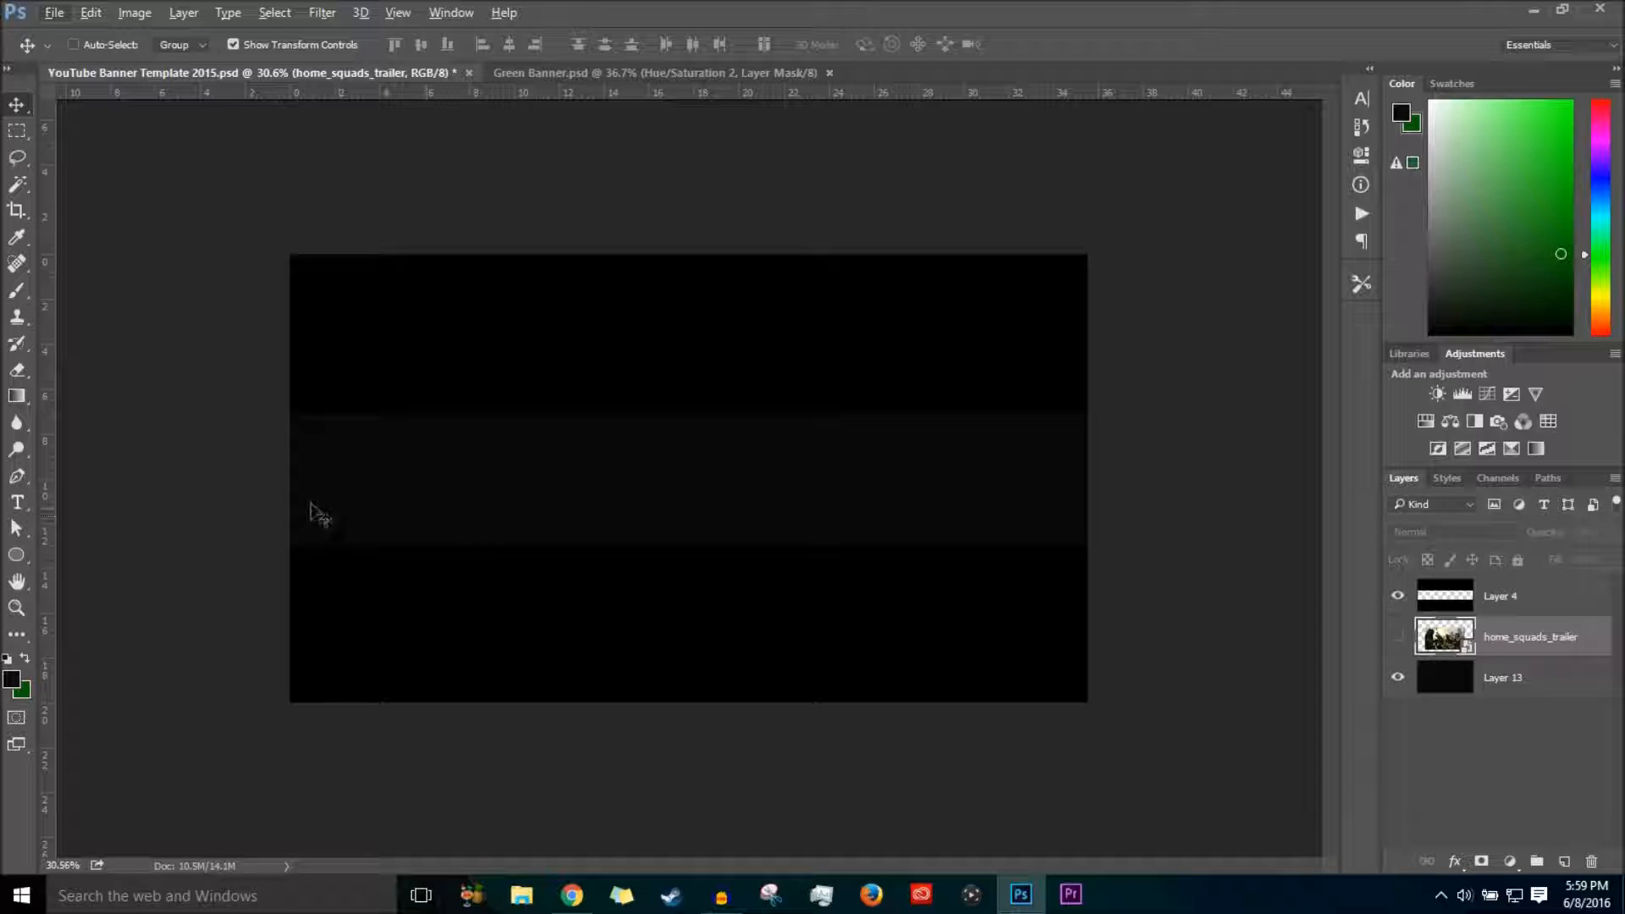
key(ctrl+semicolon)
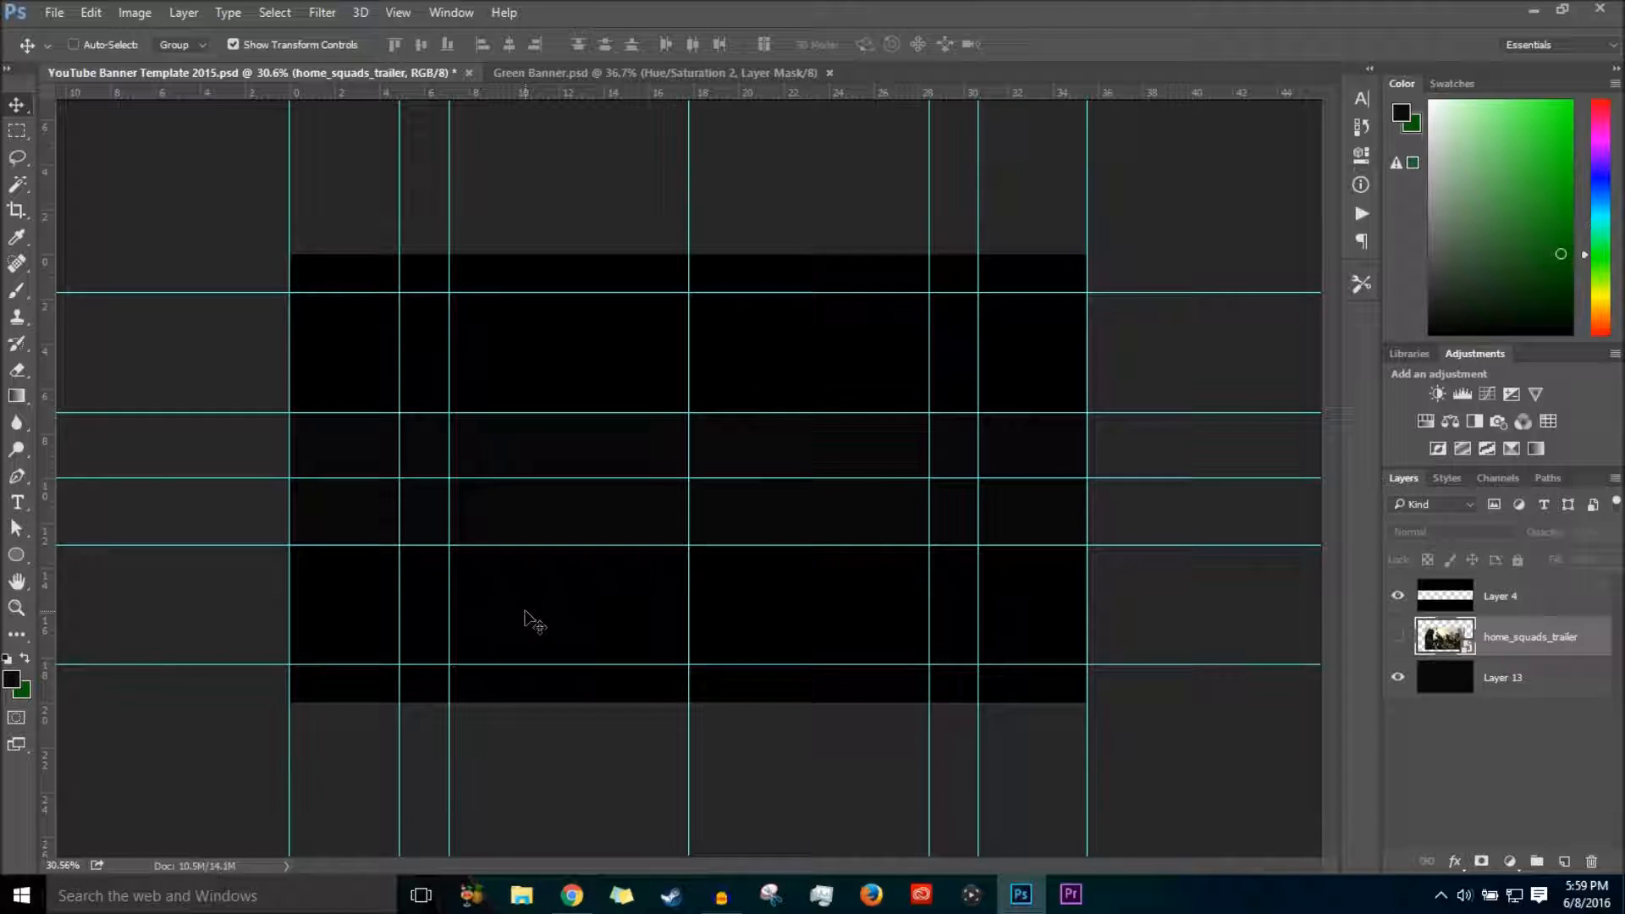
key(ctrl+semicolon)
key(w)
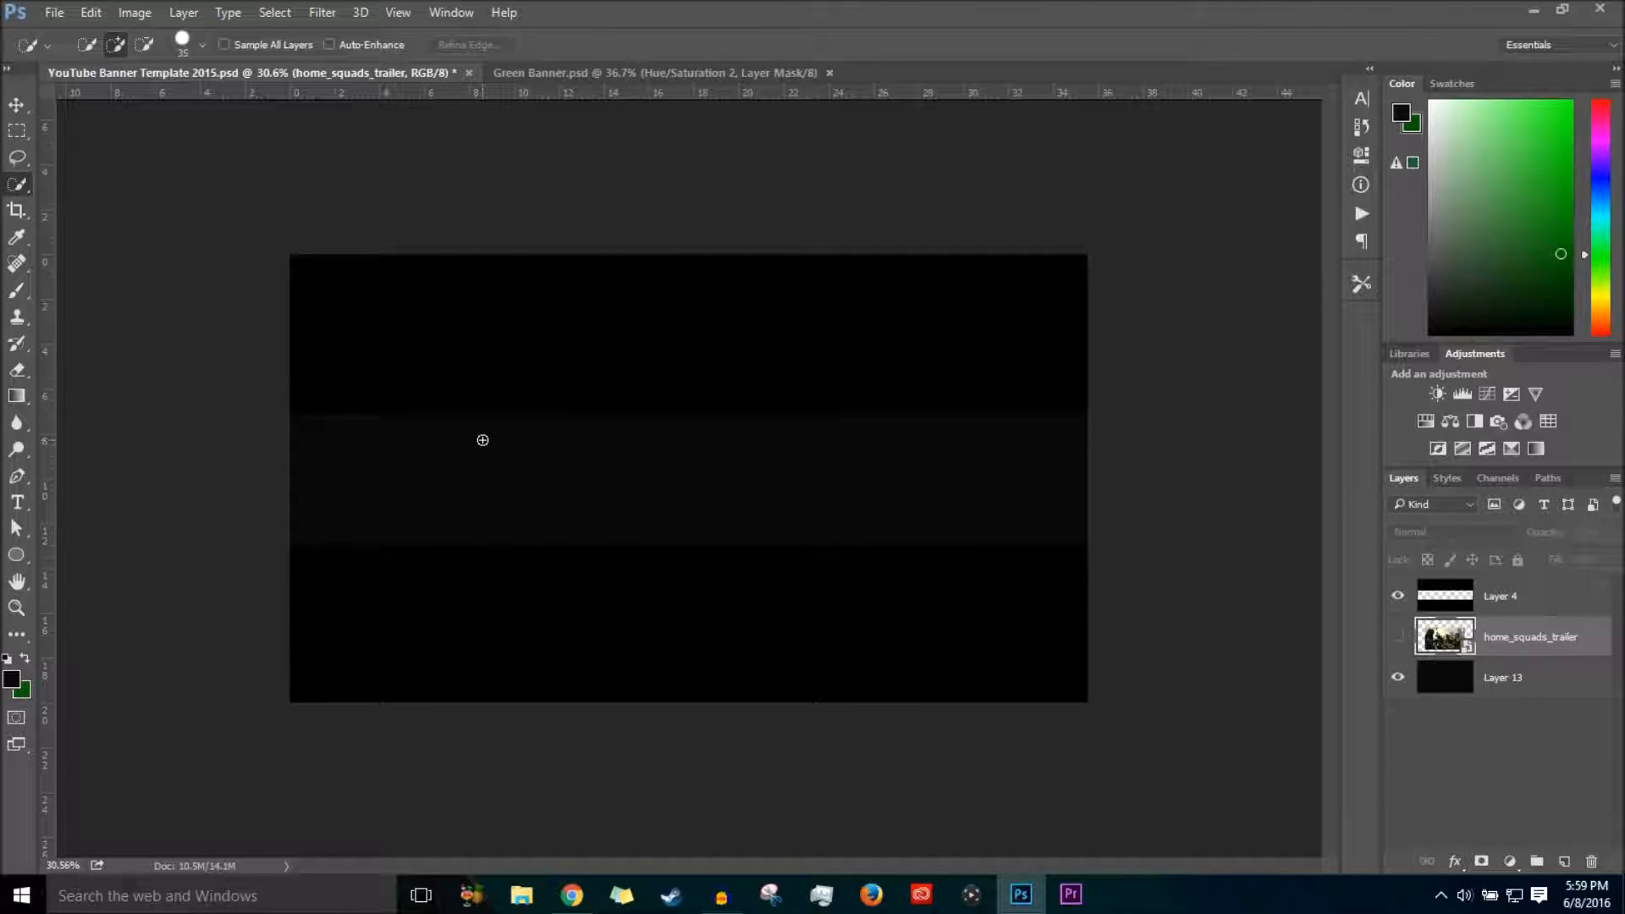
click(16, 104)
scroll(648, 457, up, 2)
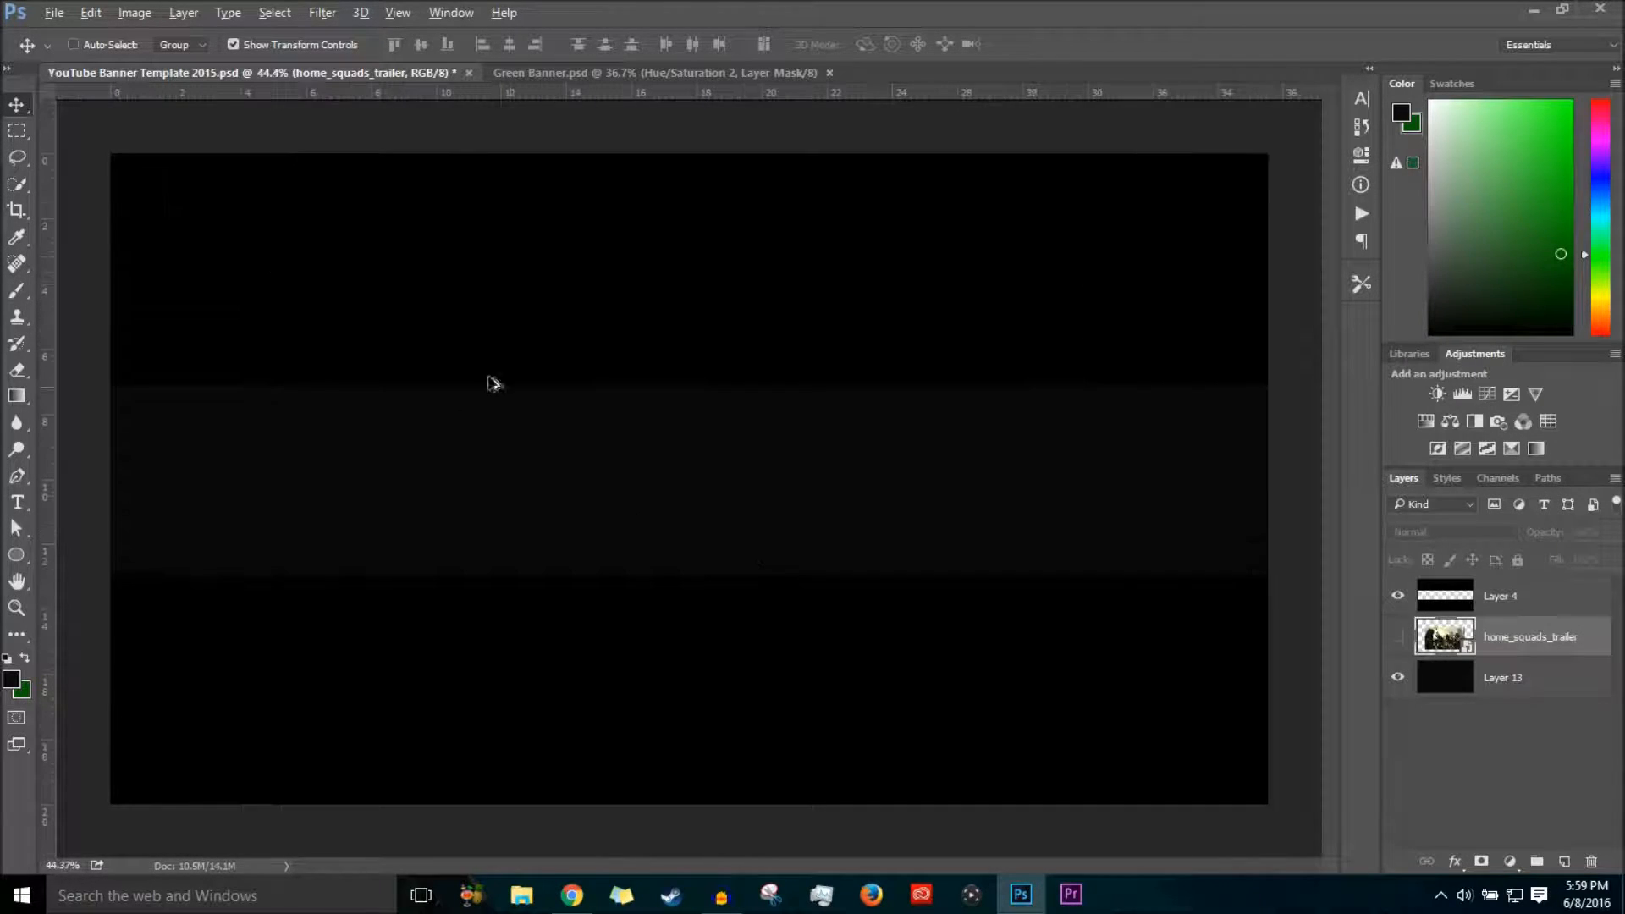
scroll(793, 631, down, 1)
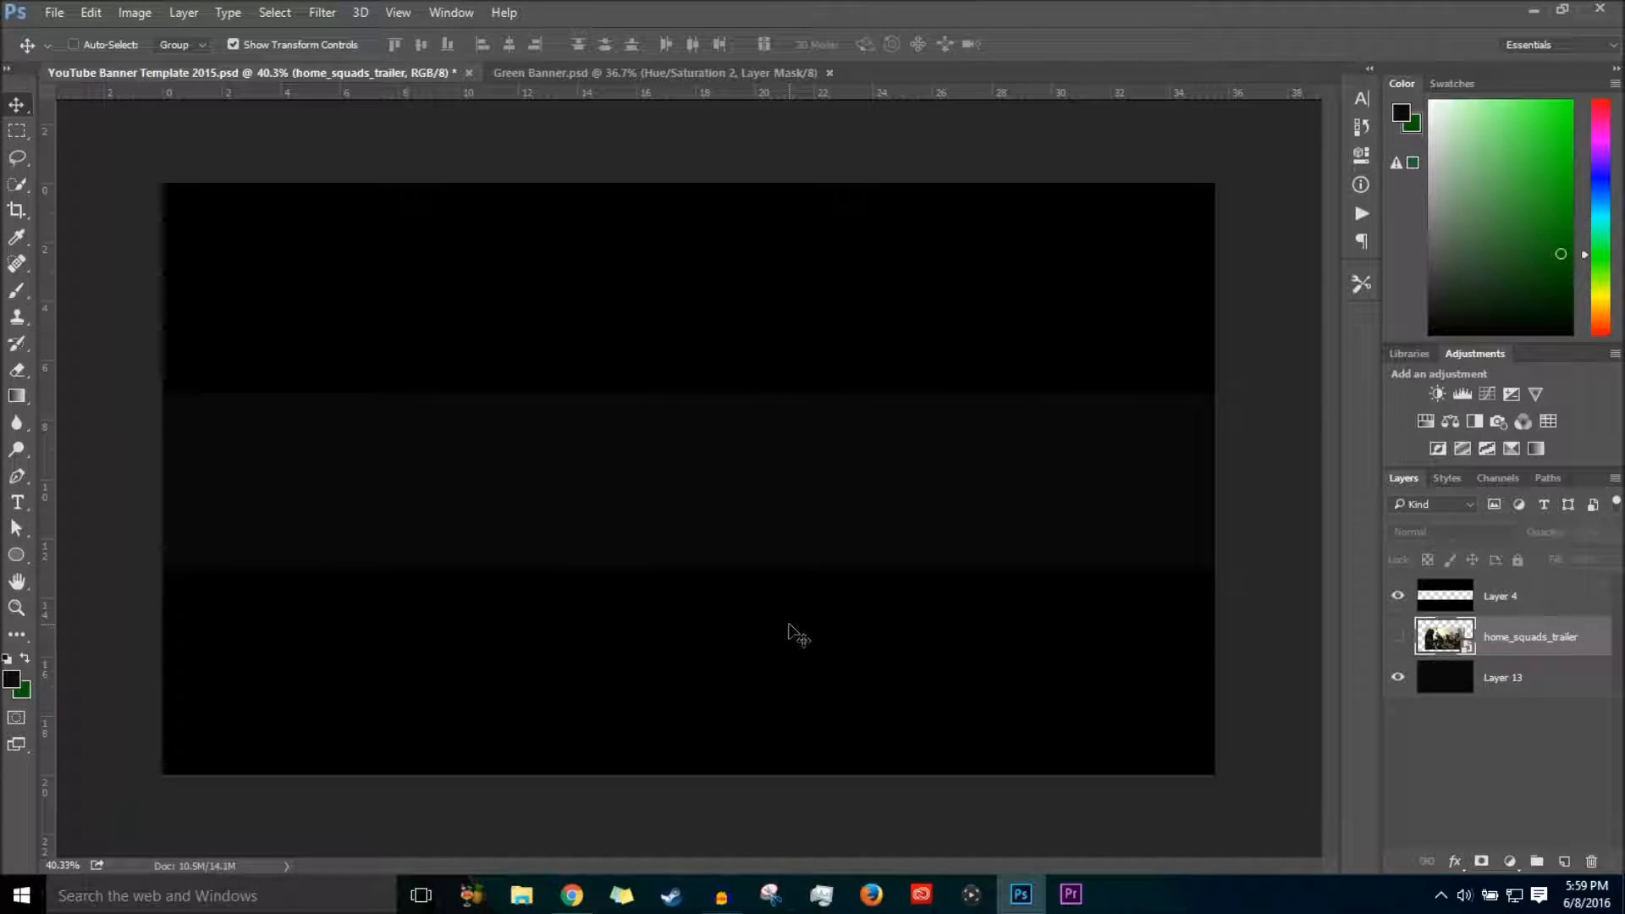
click(1398, 637)
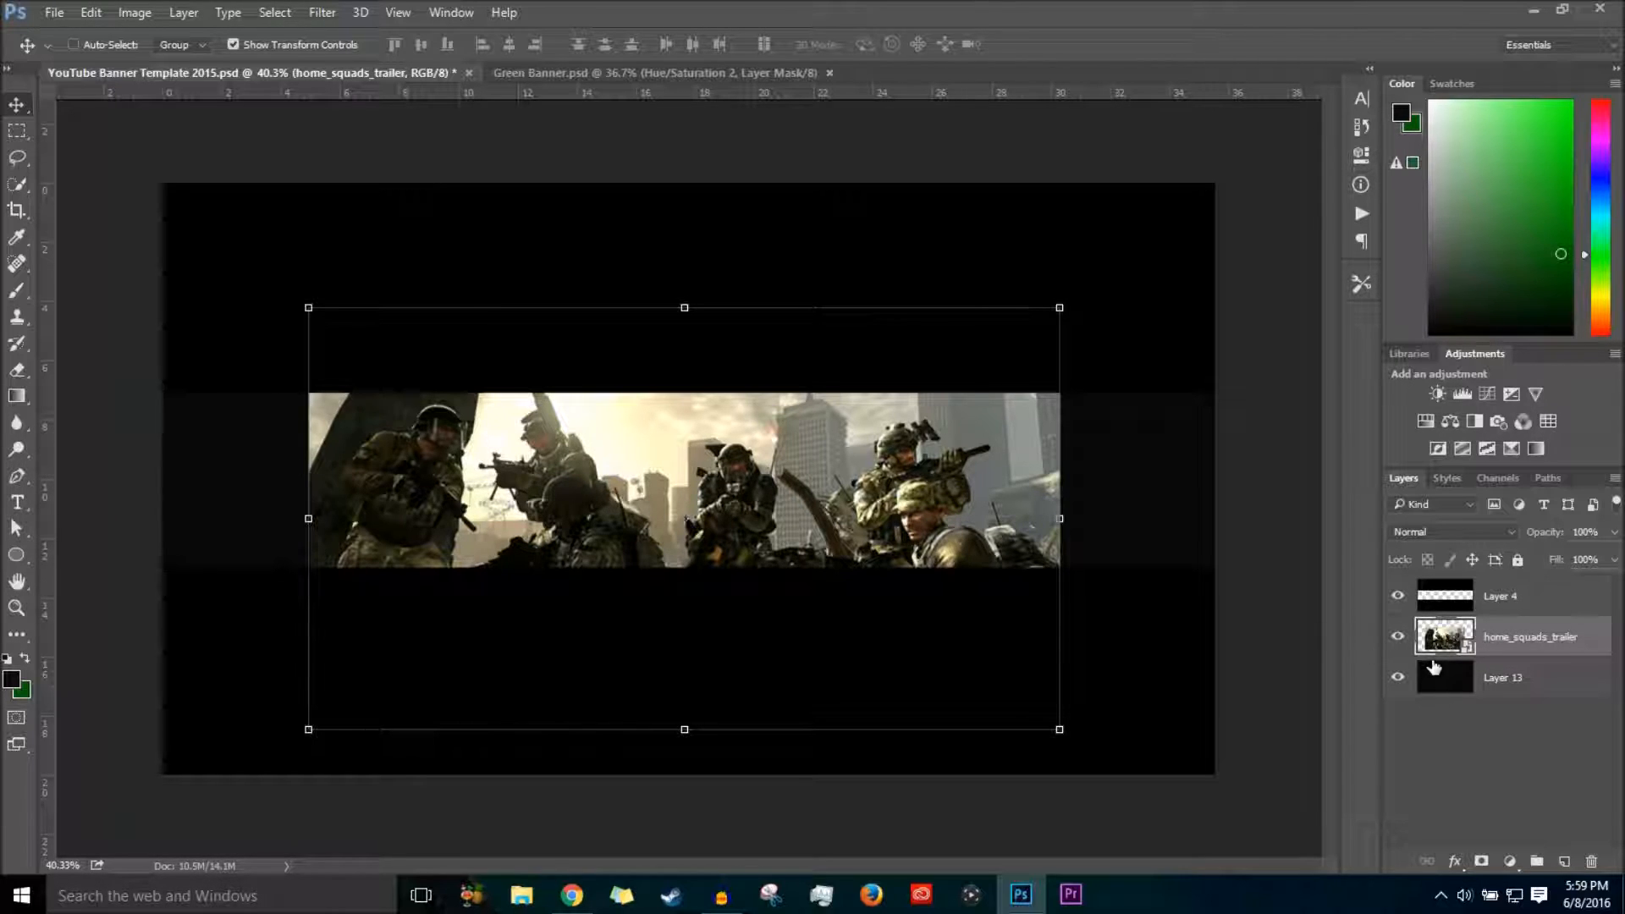
Rasterize the home_squads_trailer layer and scale it to about 155%, centred so it covers the full banner width.
right_click(1554, 637)
click(1207, 455)
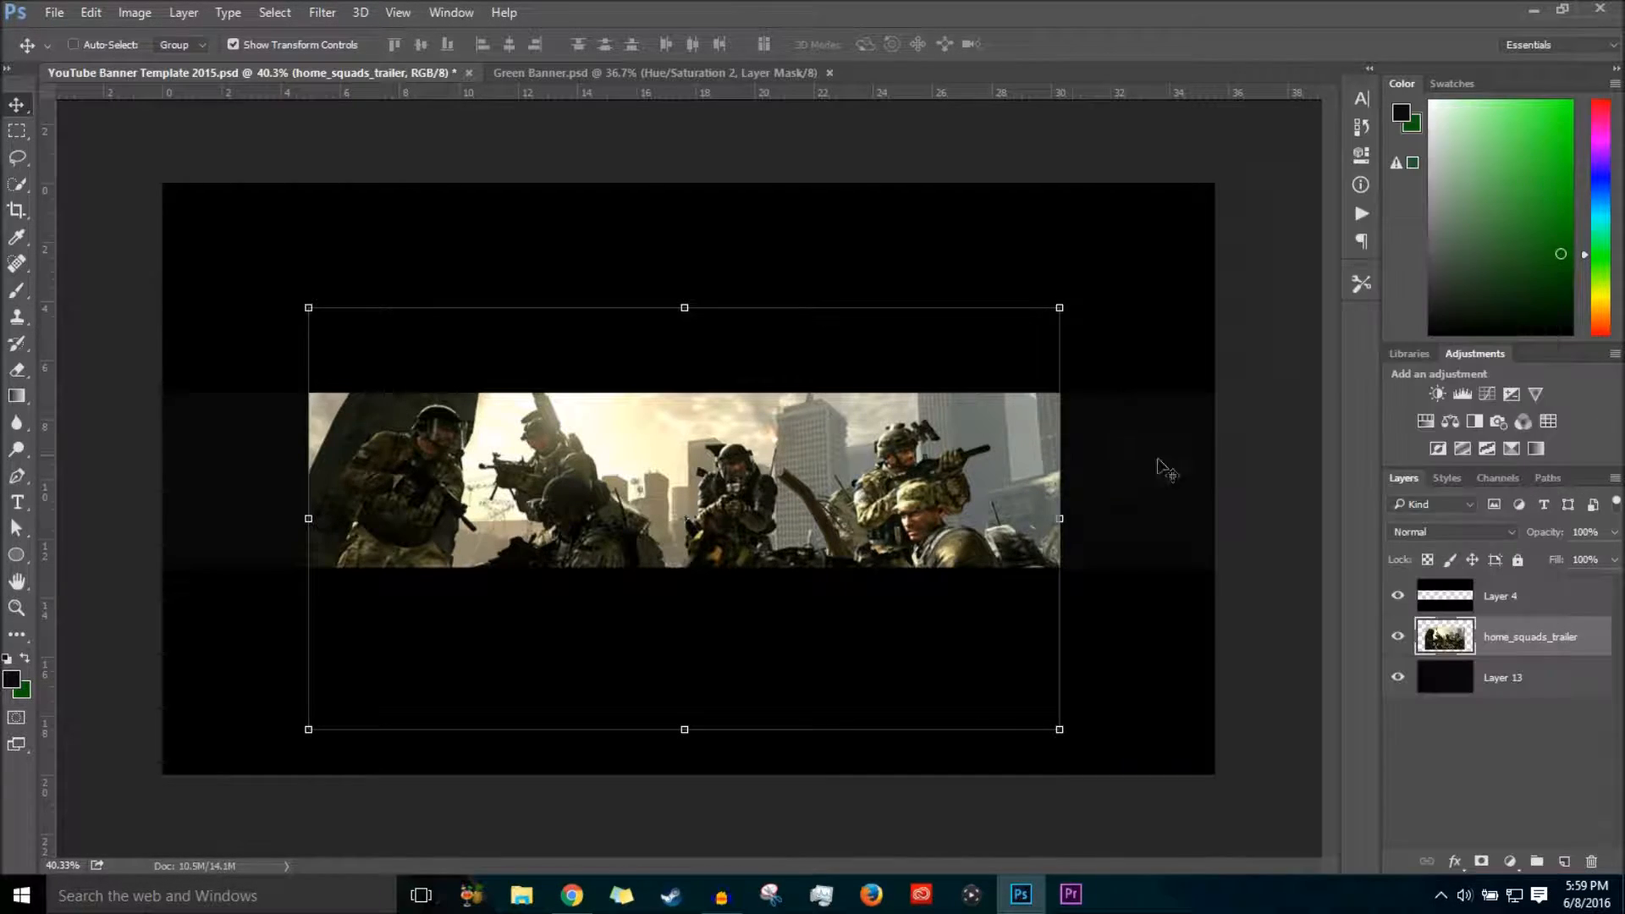
drag(1060, 306, 1453, 181)
drag(1153, 271, 880, 396)
scroll(1013, 342, down, 4)
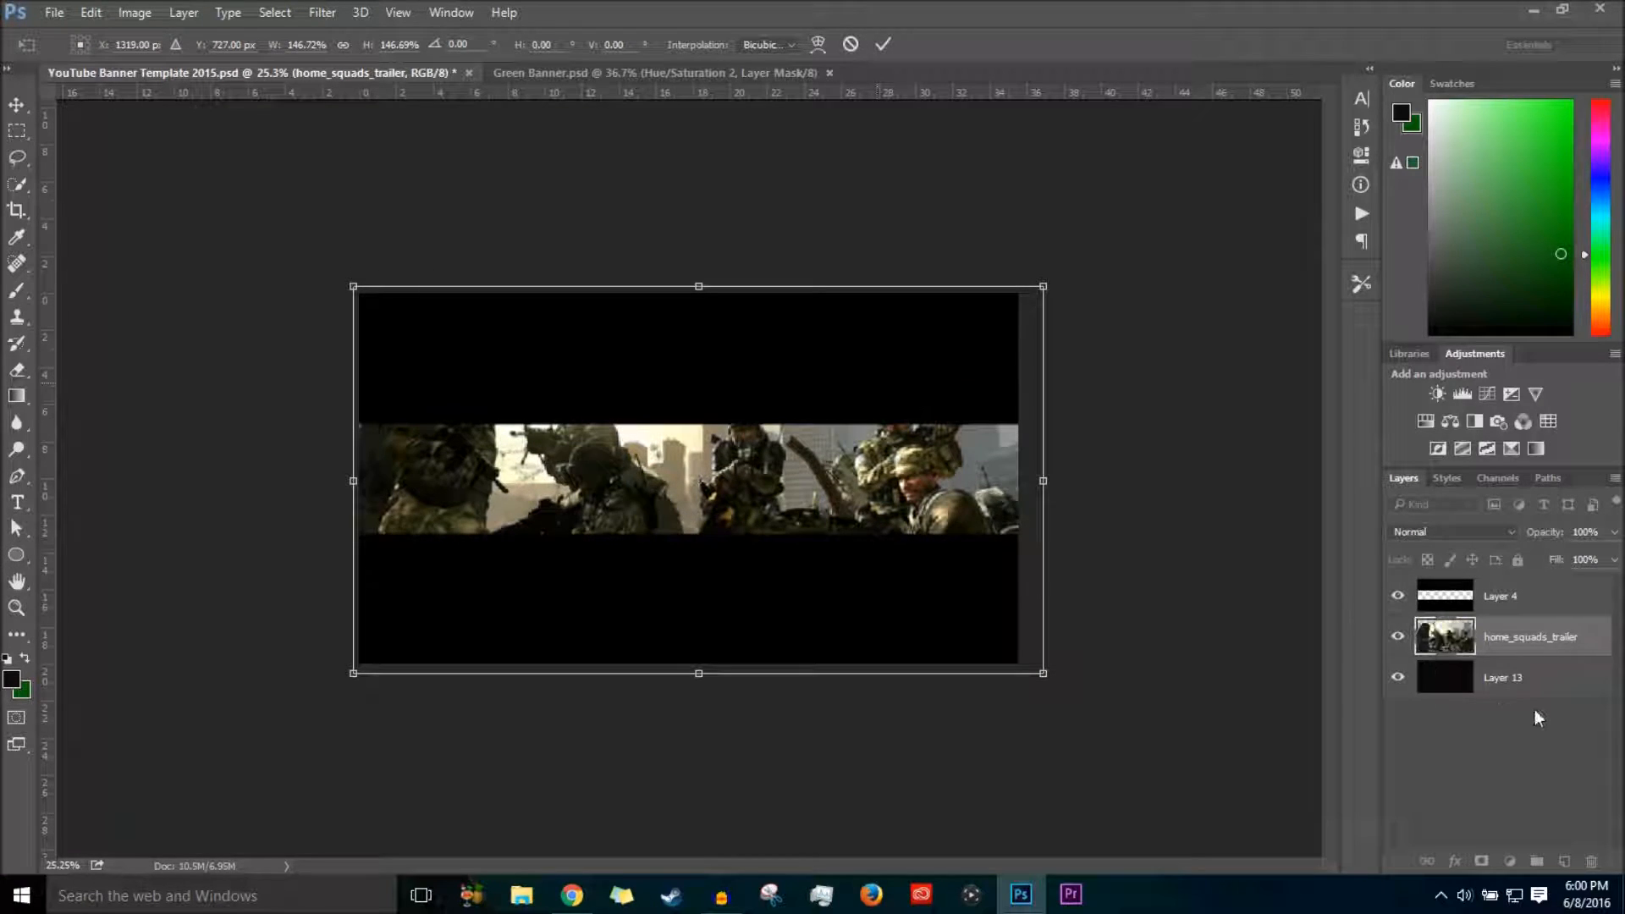
drag(1038, 283, 1081, 263)
mouse_move(873, 395)
mouse_down()
mouse_move(824, 398)
mouse_move(849, 409)
mouse_up()
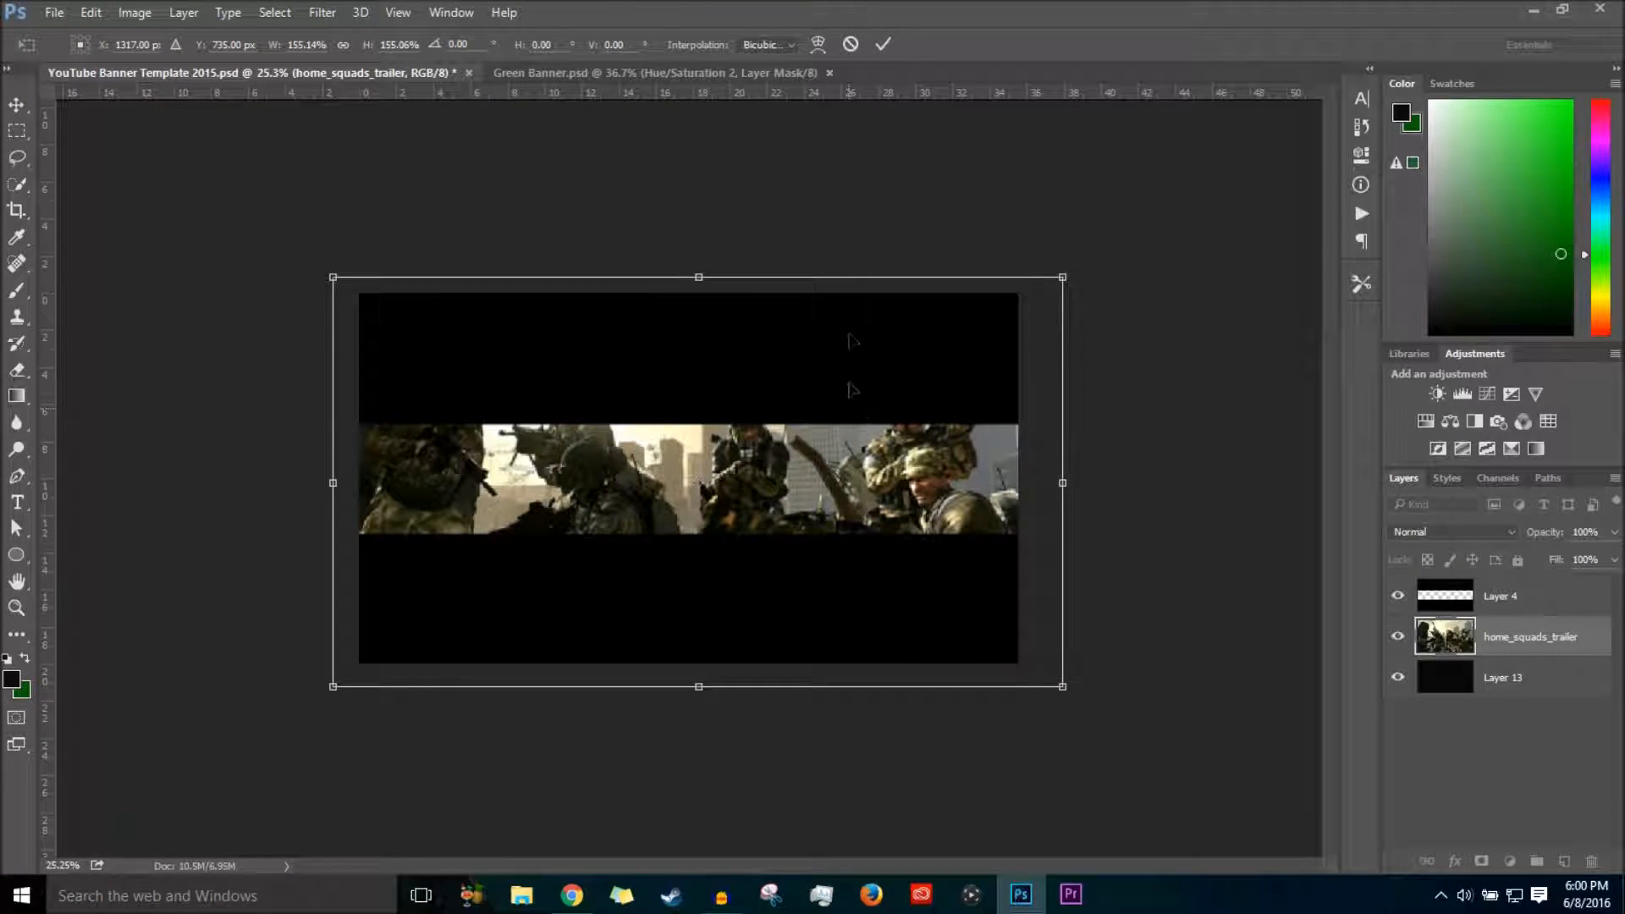
click(883, 44)
Fine-tune the squad image's size, shift it up so the dog's head shows in the banner strip, and deselect all layers.
scroll(928, 283, up, 3)
scroll(928, 283, down, 2)
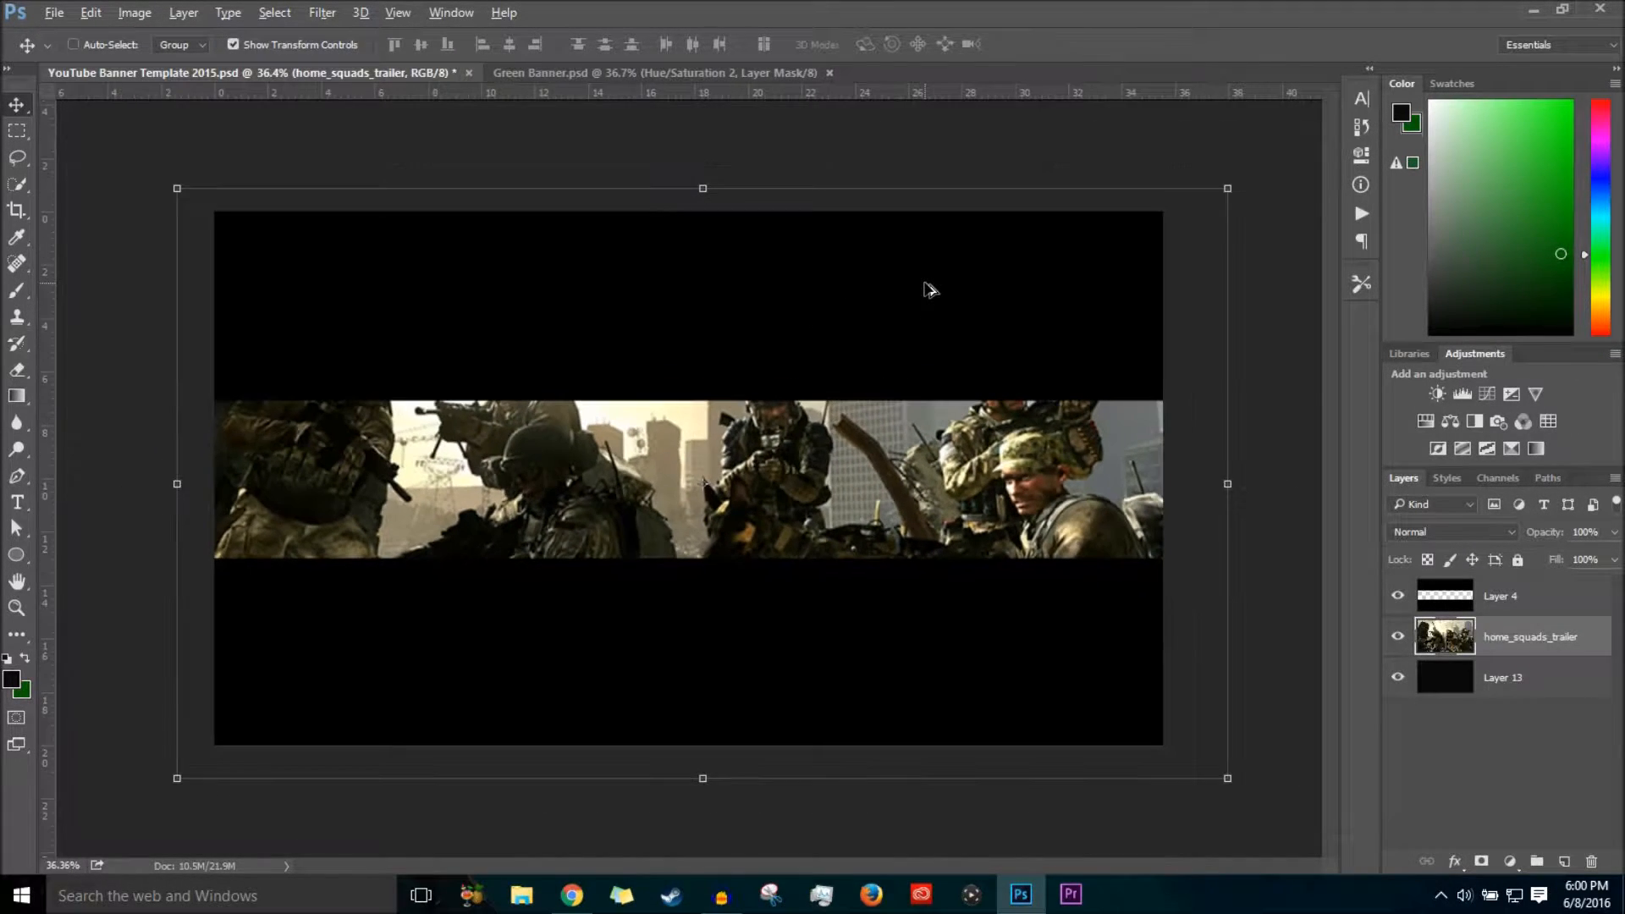
drag(1230, 185, 1156, 229)
drag(269, 228, 116, 141)
drag(350, 291, 405, 331)
click(880, 44)
drag(925, 363, 926, 330)
click(1557, 806)
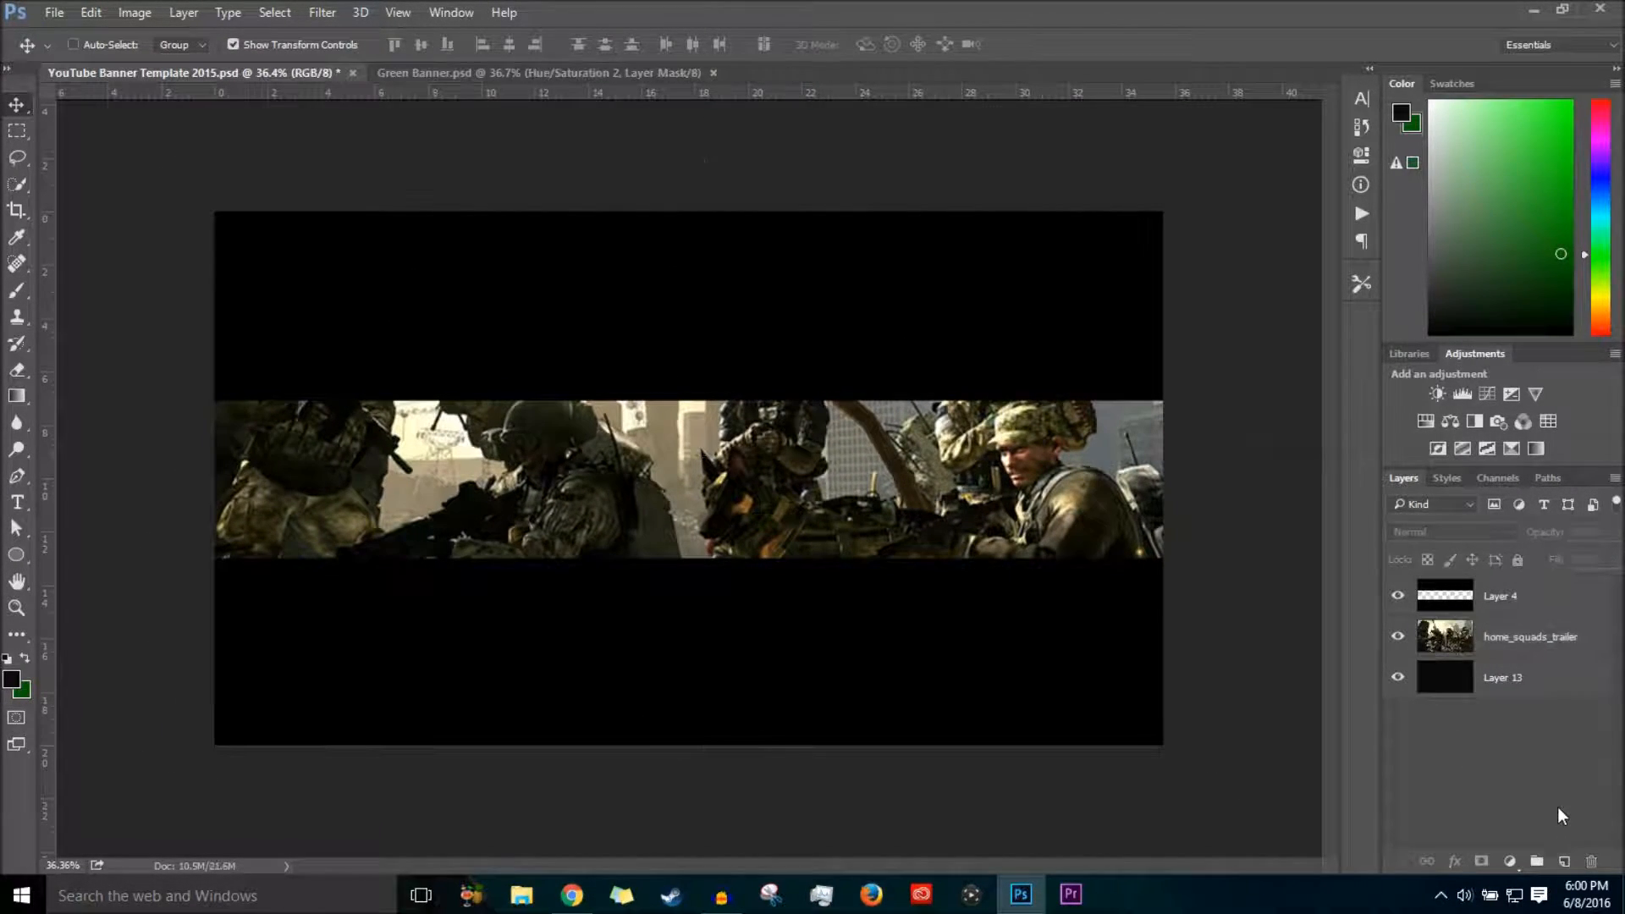
Inspect the image-filled strip, compare it with Green Banner.psd and return to the template document.
scroll(496, 637, up, 3)
scroll(505, 627, down, 2)
scroll(729, 633, down, 2)
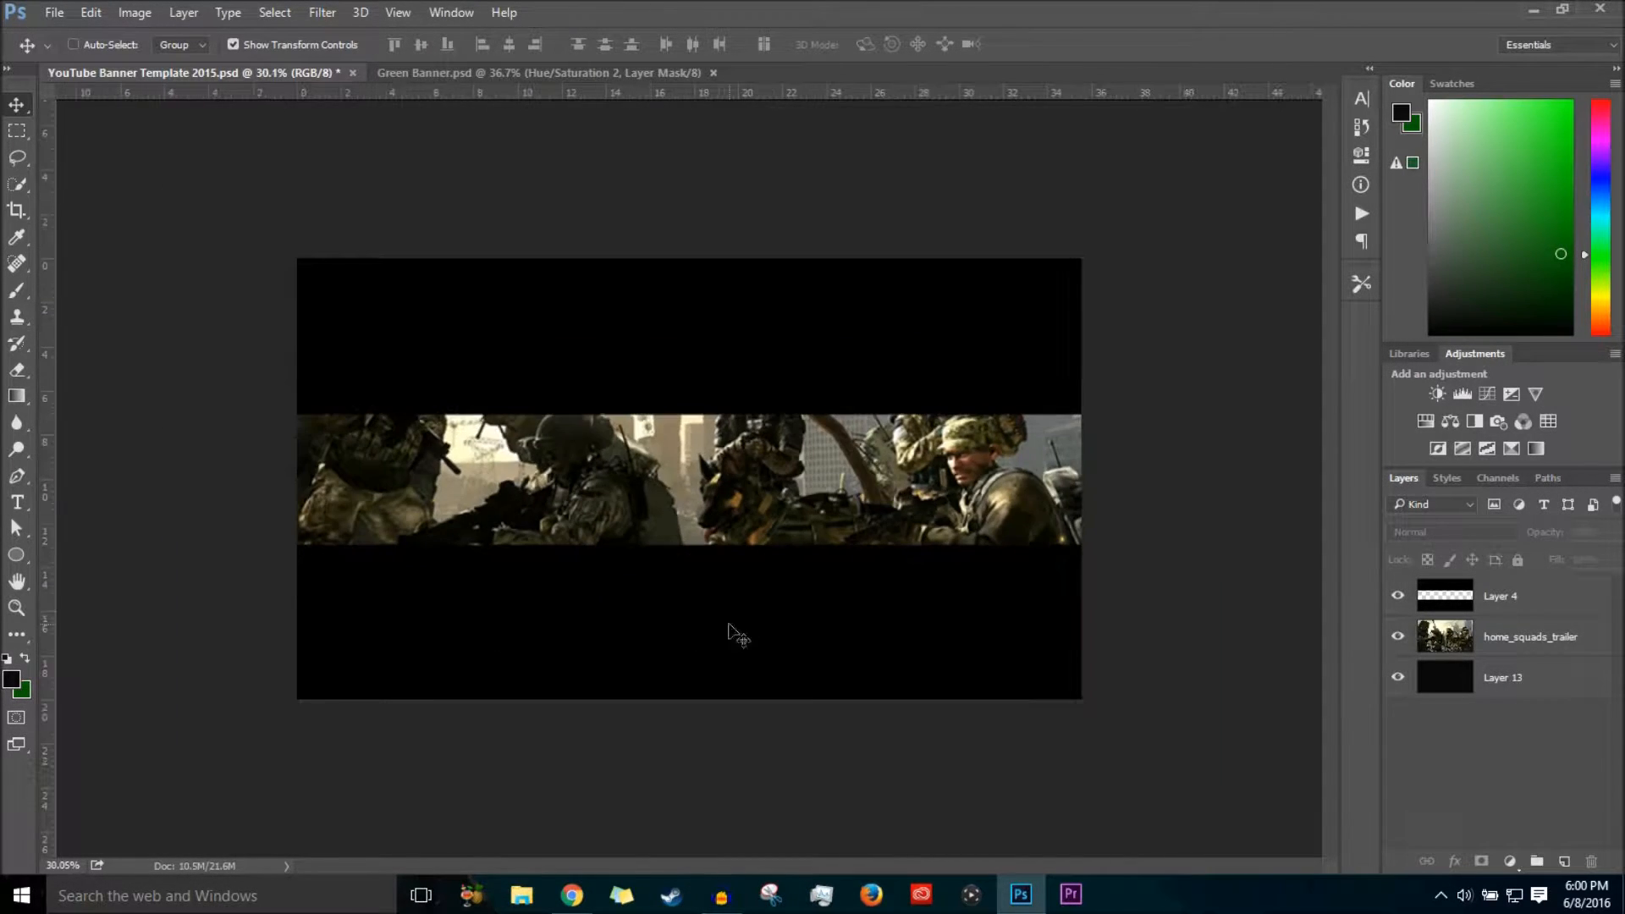
scroll(733, 626, up, 2)
scroll(857, 661, down, 1)
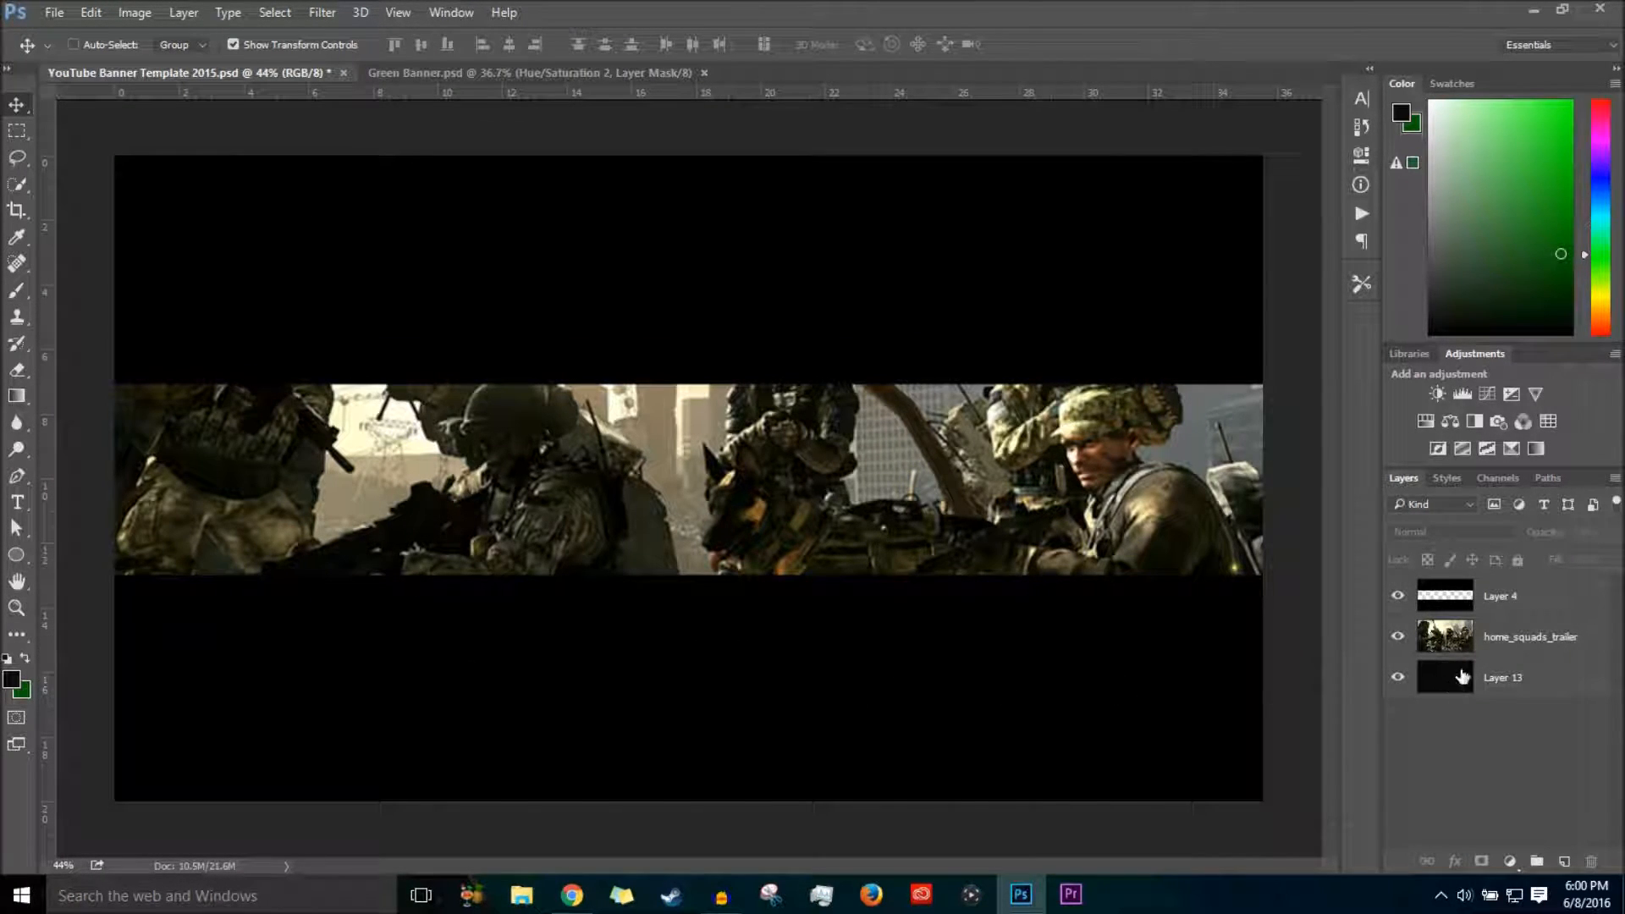
click(497, 73)
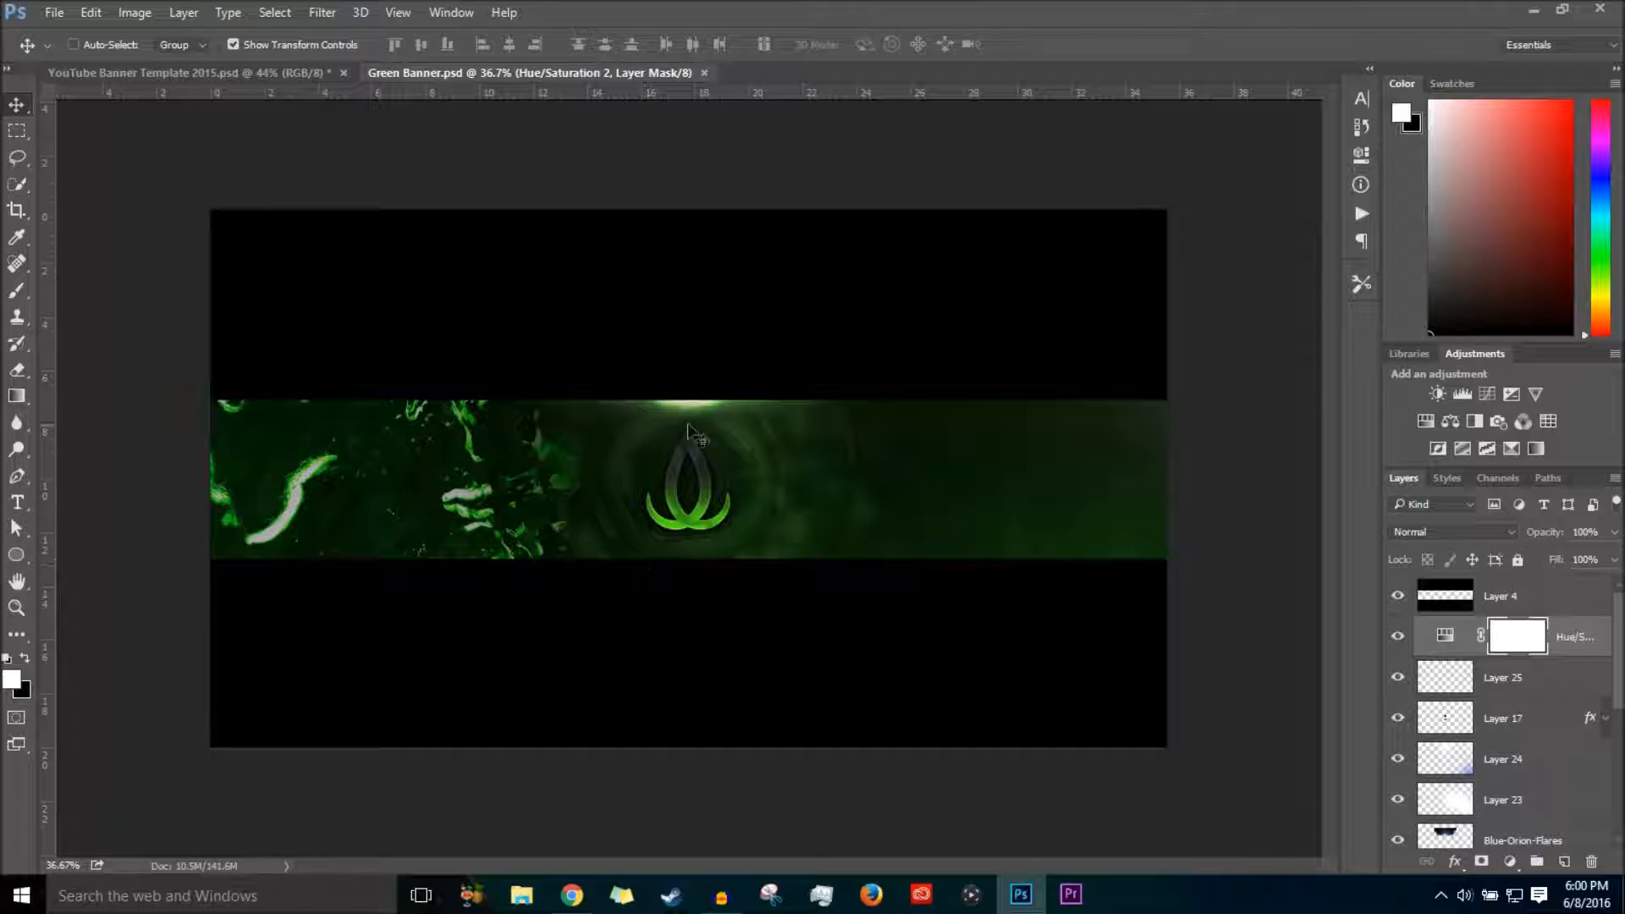
click(213, 69)
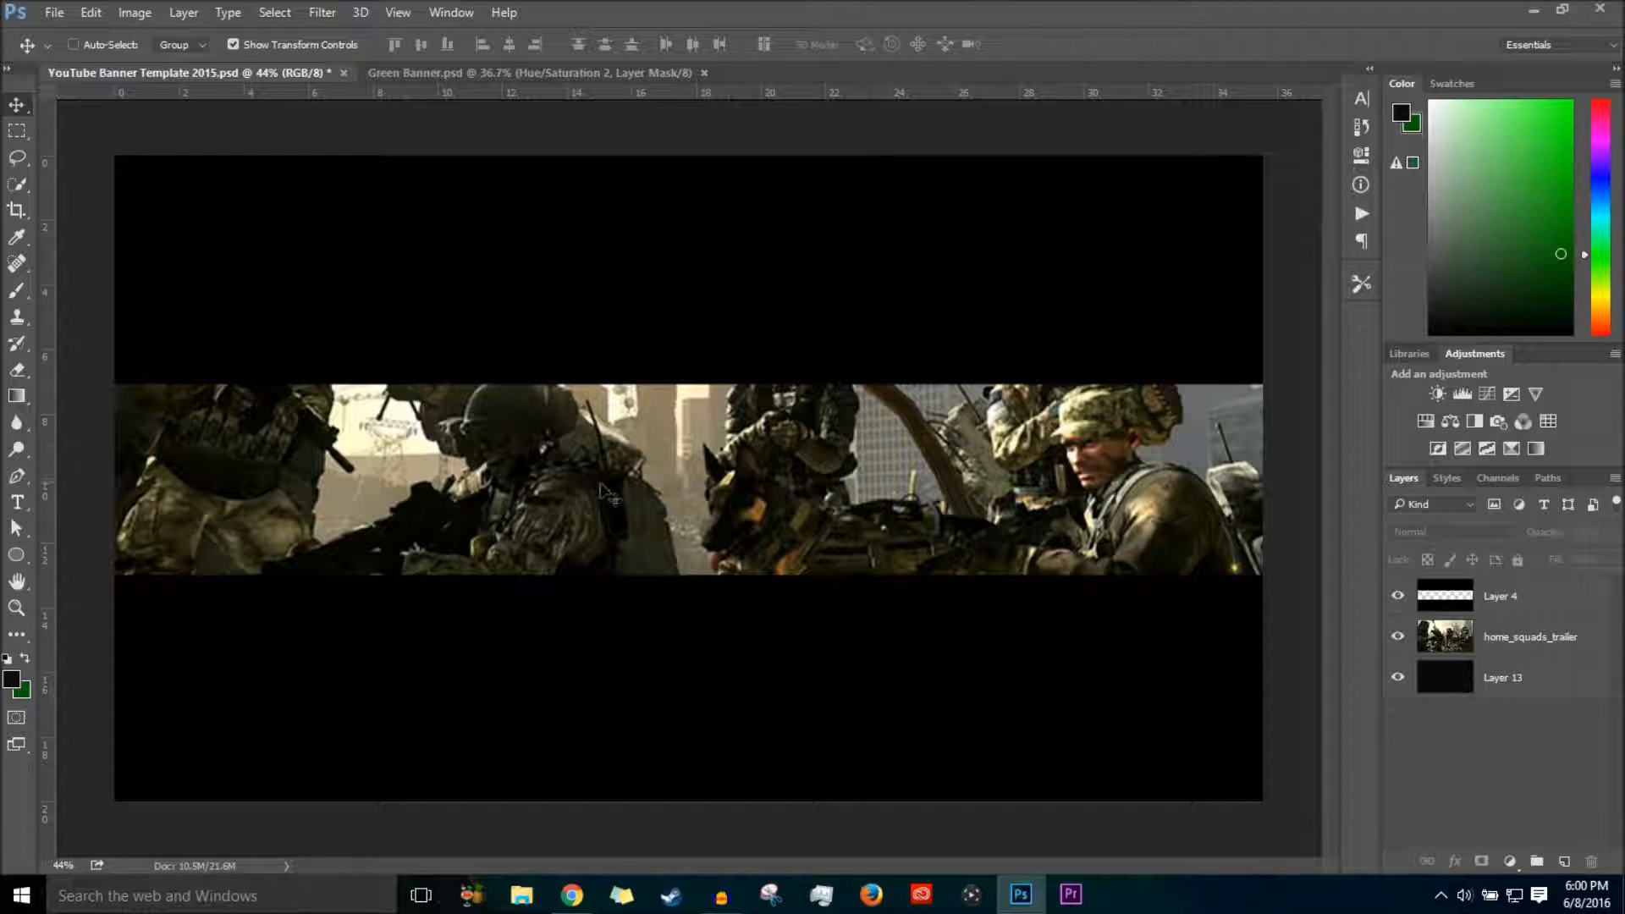
Add a Black & White adjustment layer with the Default preset above the home_squads_trailer layer.
click(1510, 641)
key(ctrl)
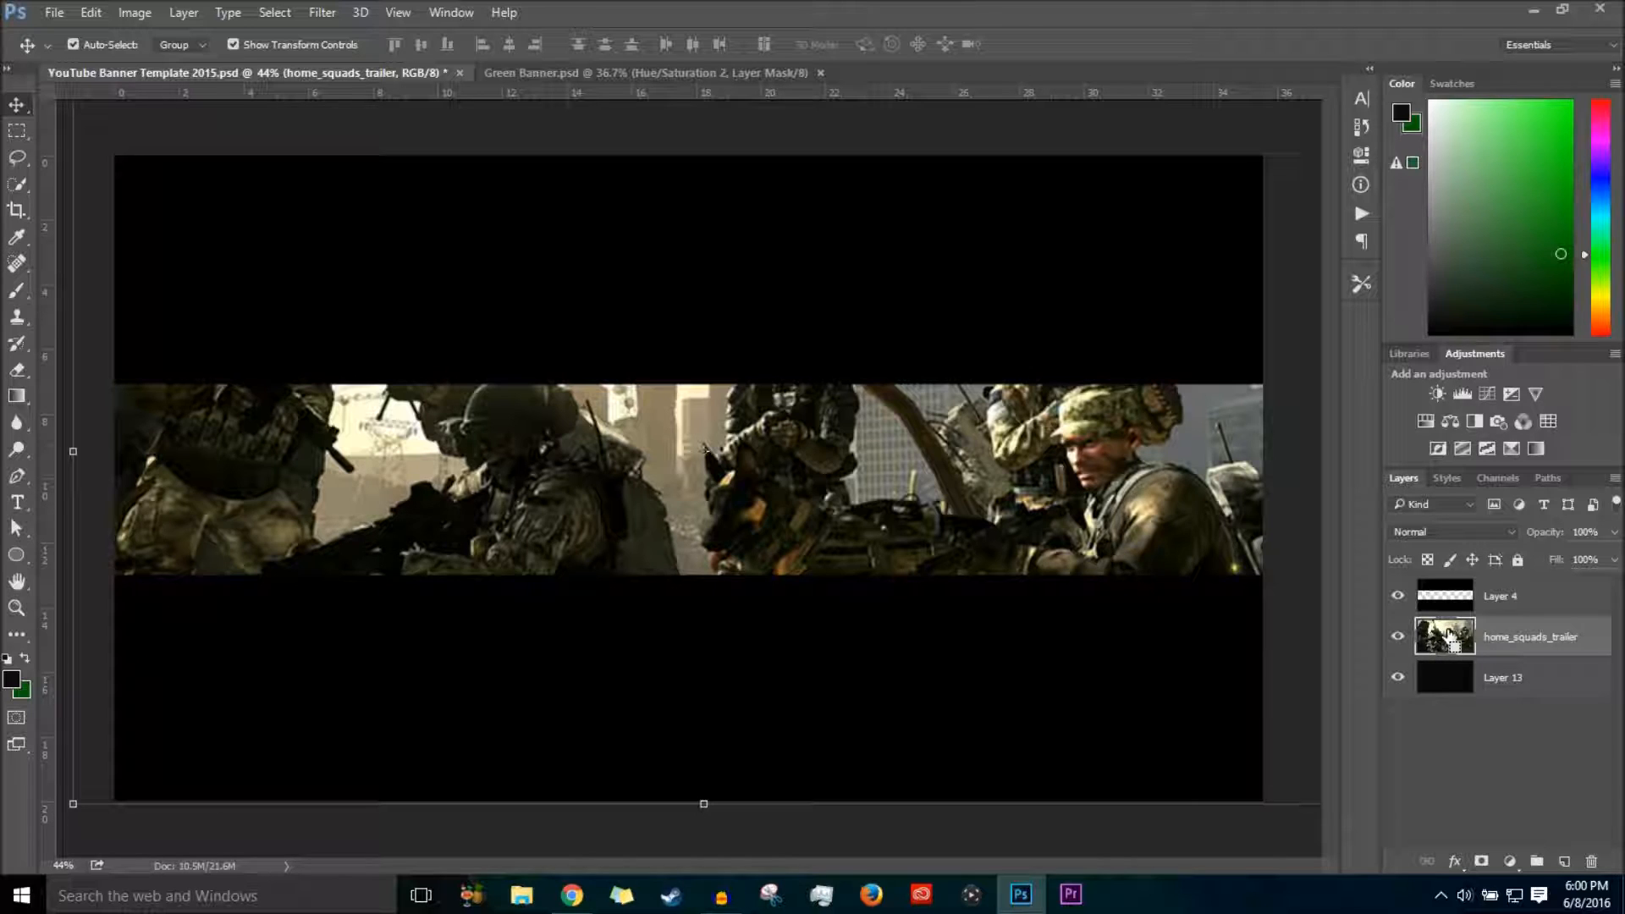
ctrl+click(1449, 637)
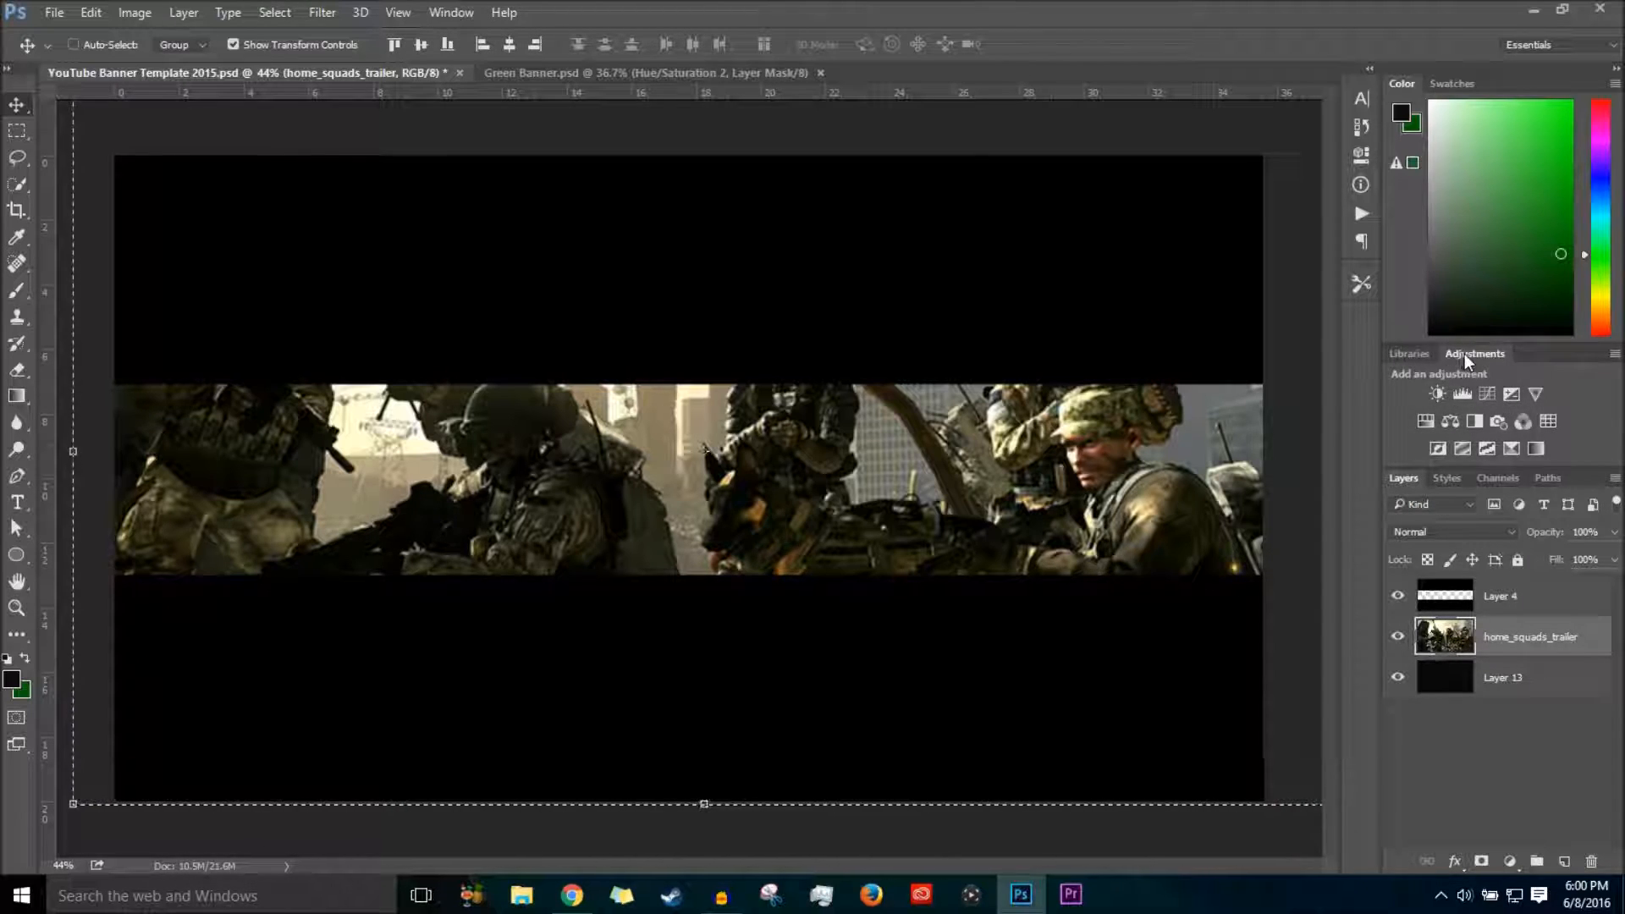
click(1474, 421)
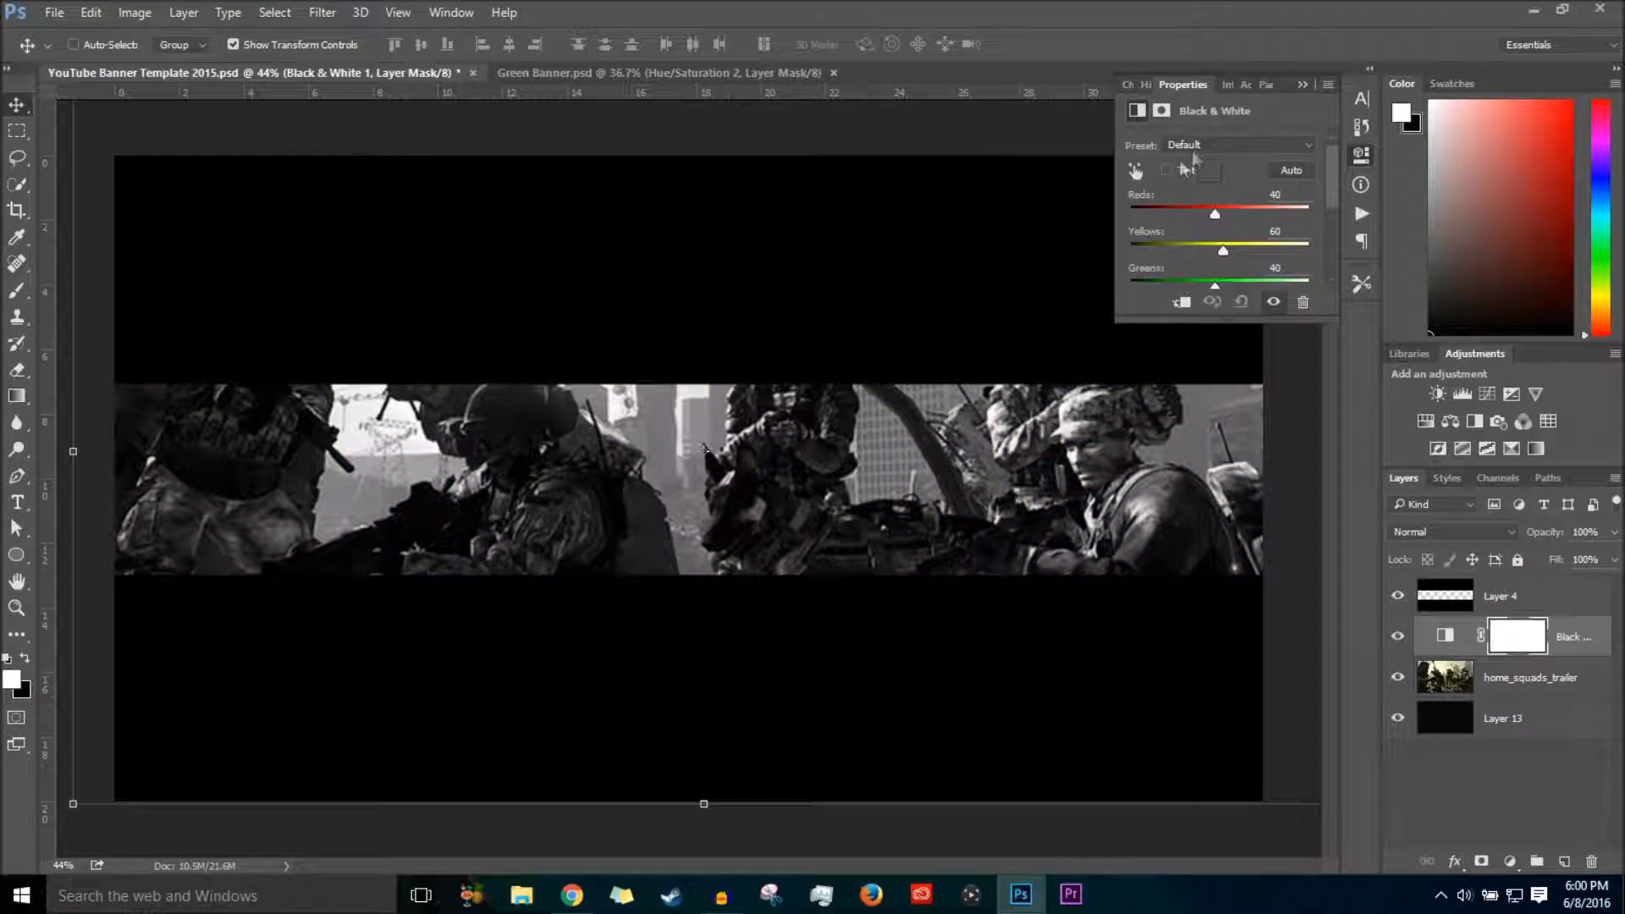
click(1303, 85)
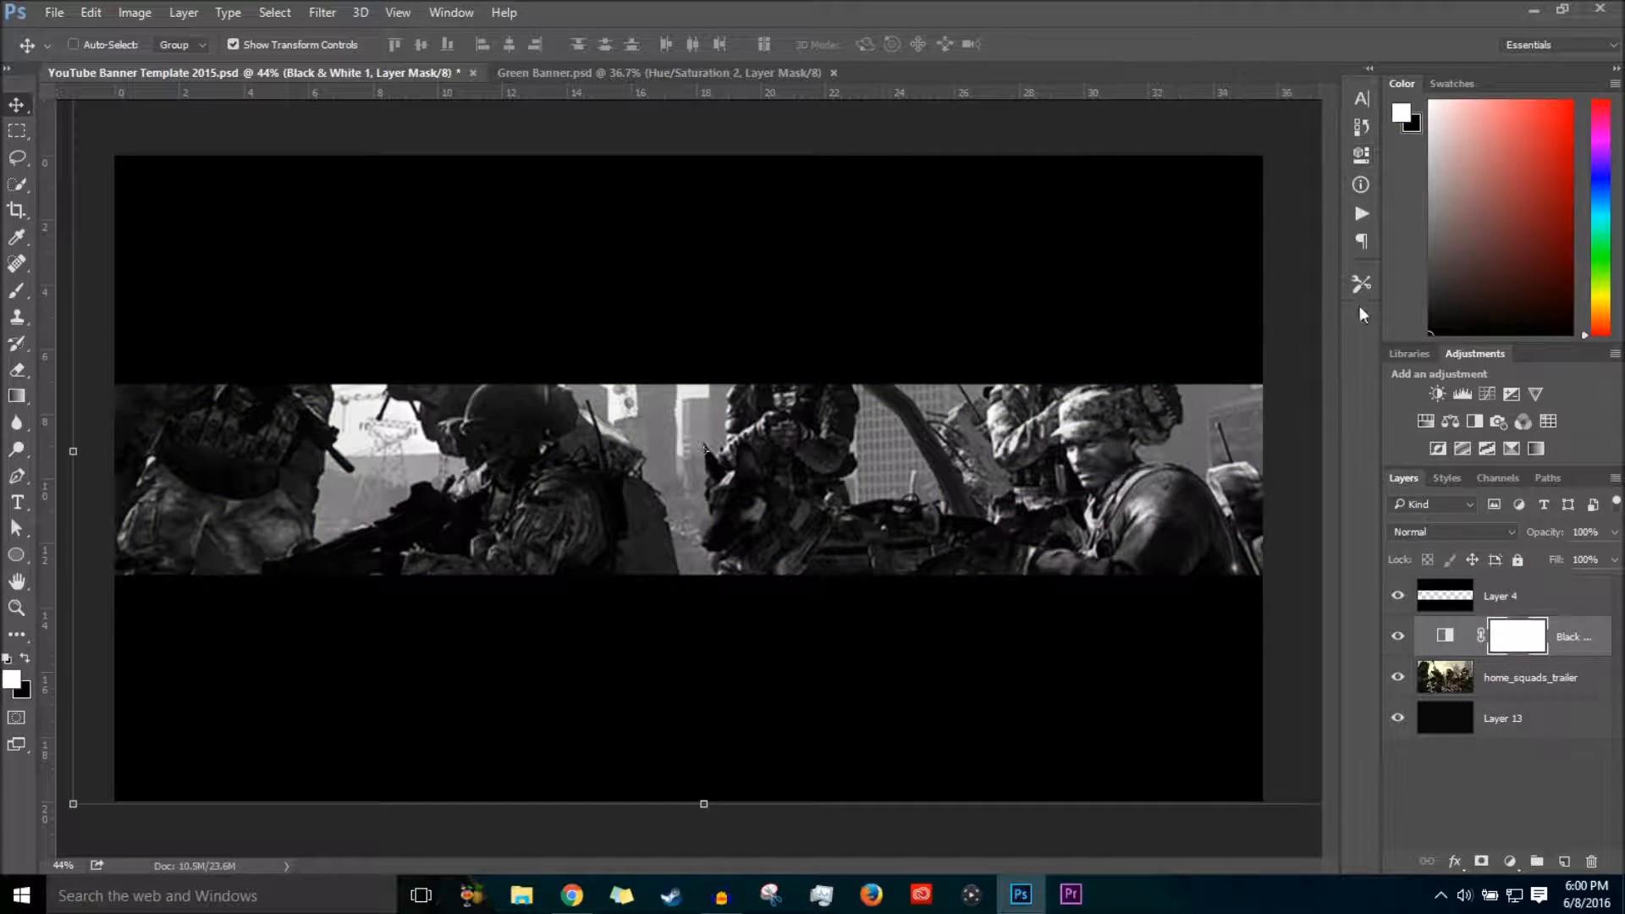
Merge the Black & White adjustment with the home_squads_trailer layer and leave no layer selected.
click(1538, 682)
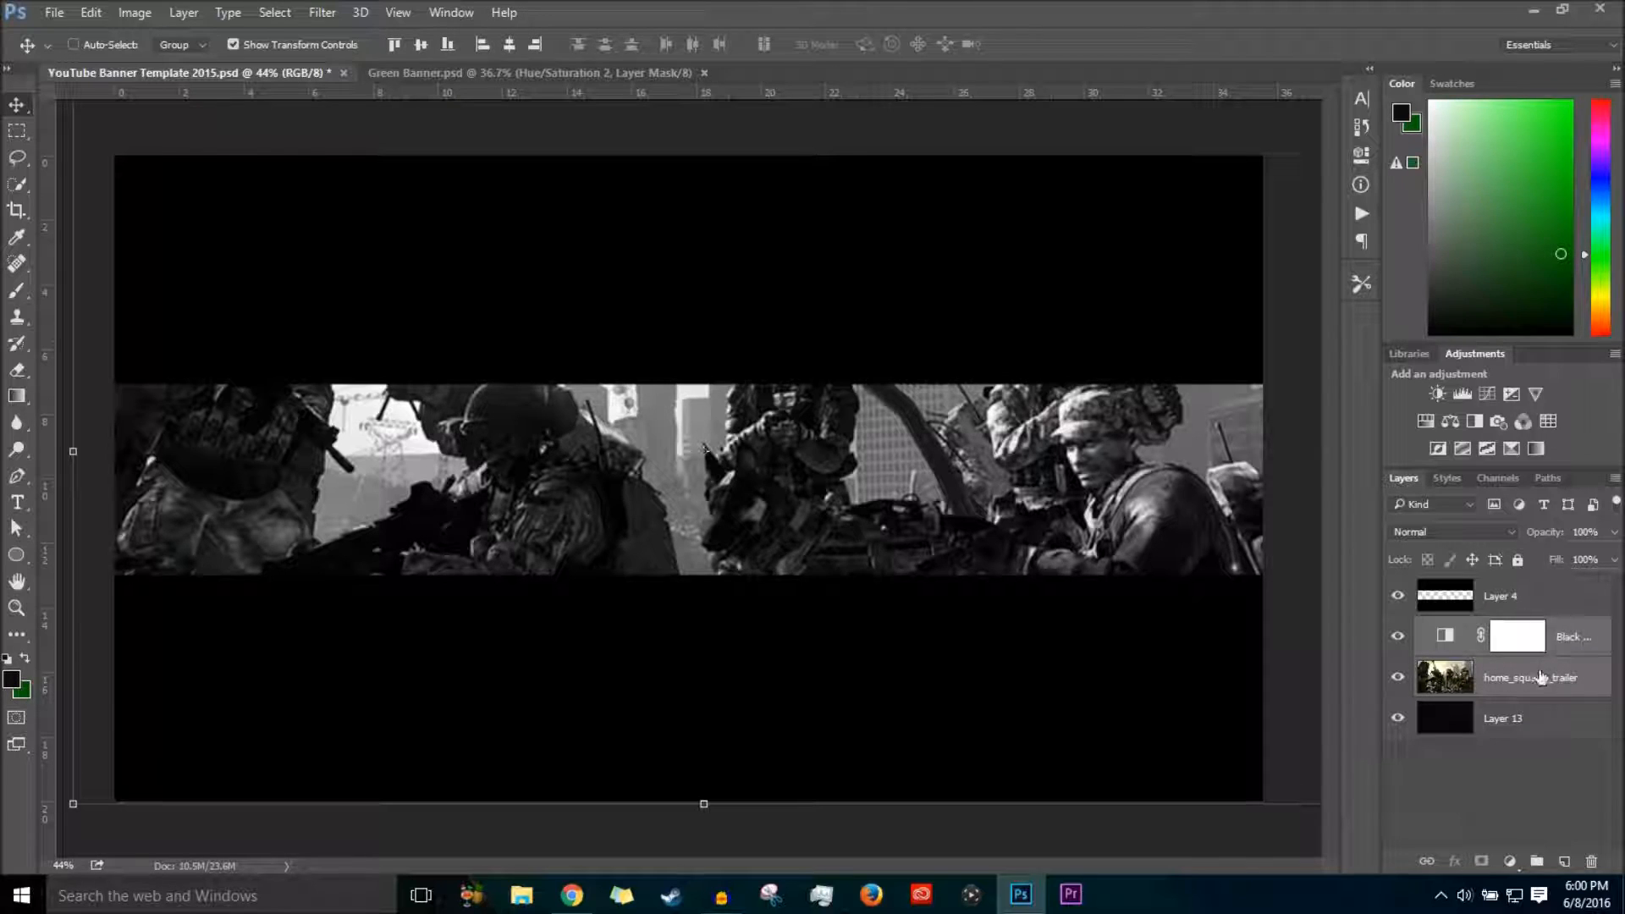
right_click(1537, 686)
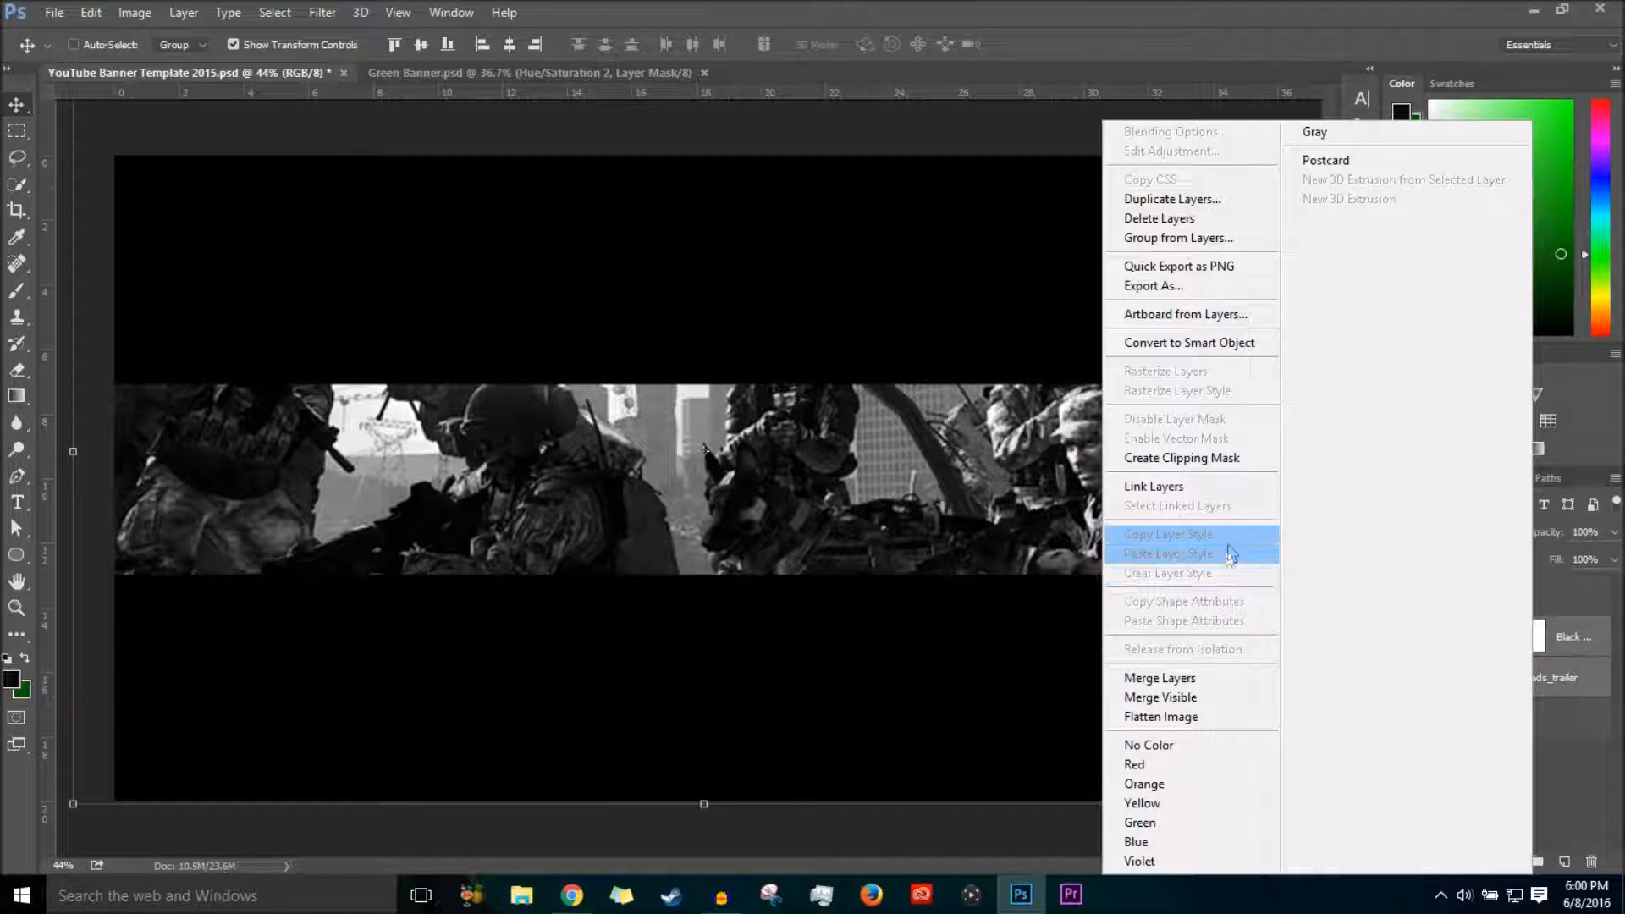
click(1175, 683)
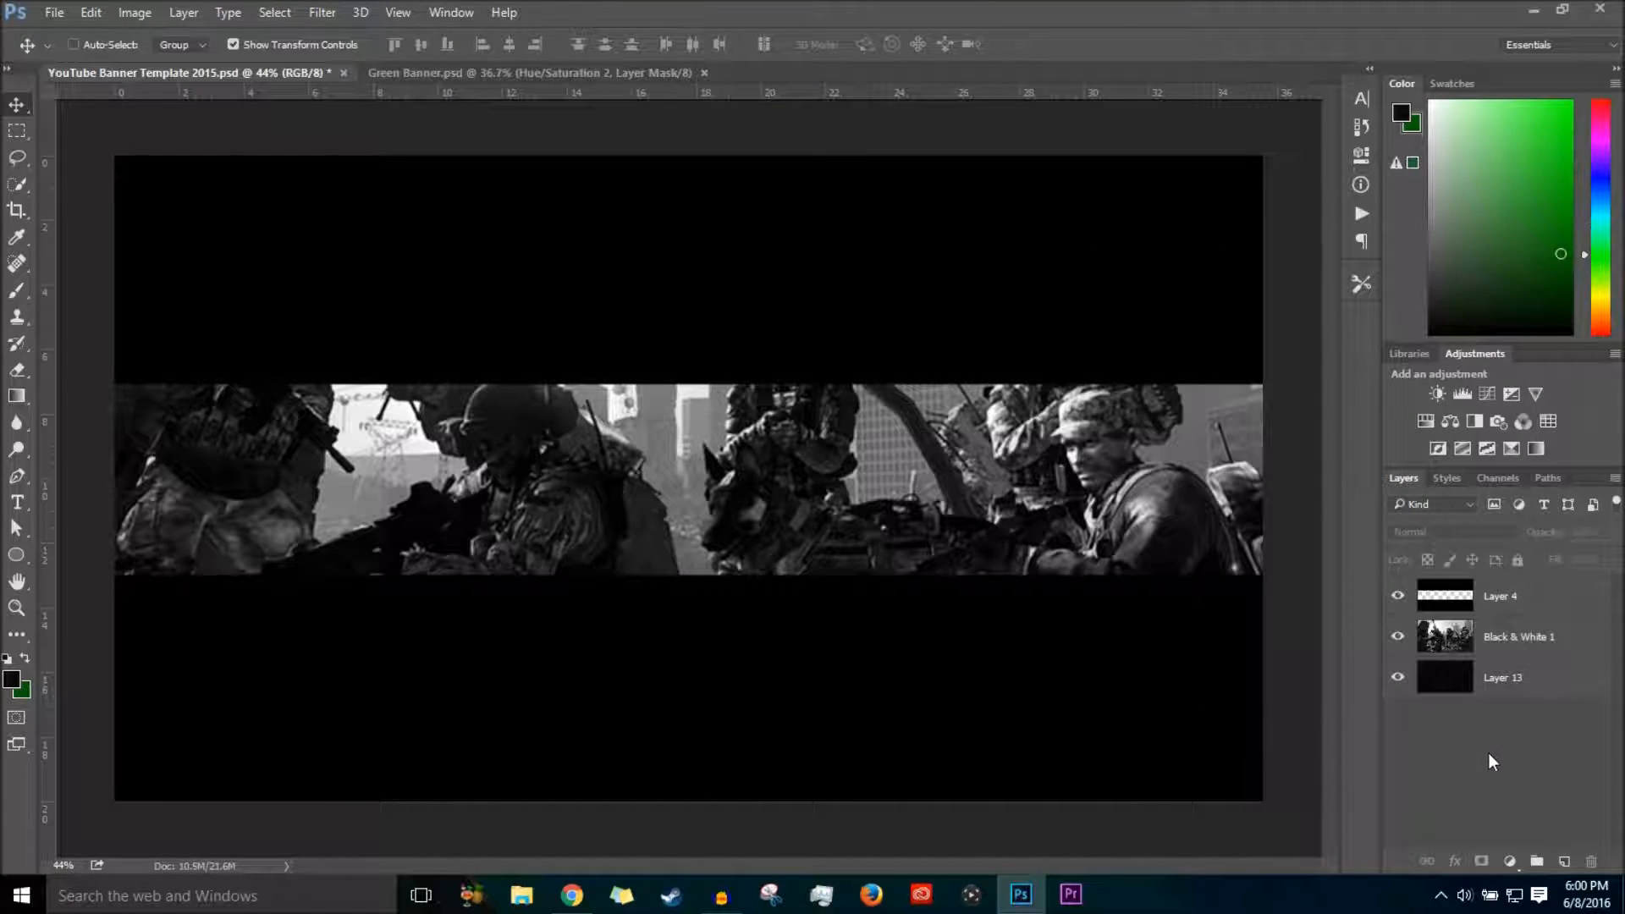
key(super)
key(super)
scroll(751, 518, down, 6)
scroll(751, 518, up, 5)
scroll(643, 493, down, 3)
scroll(795, 655, up, 1)
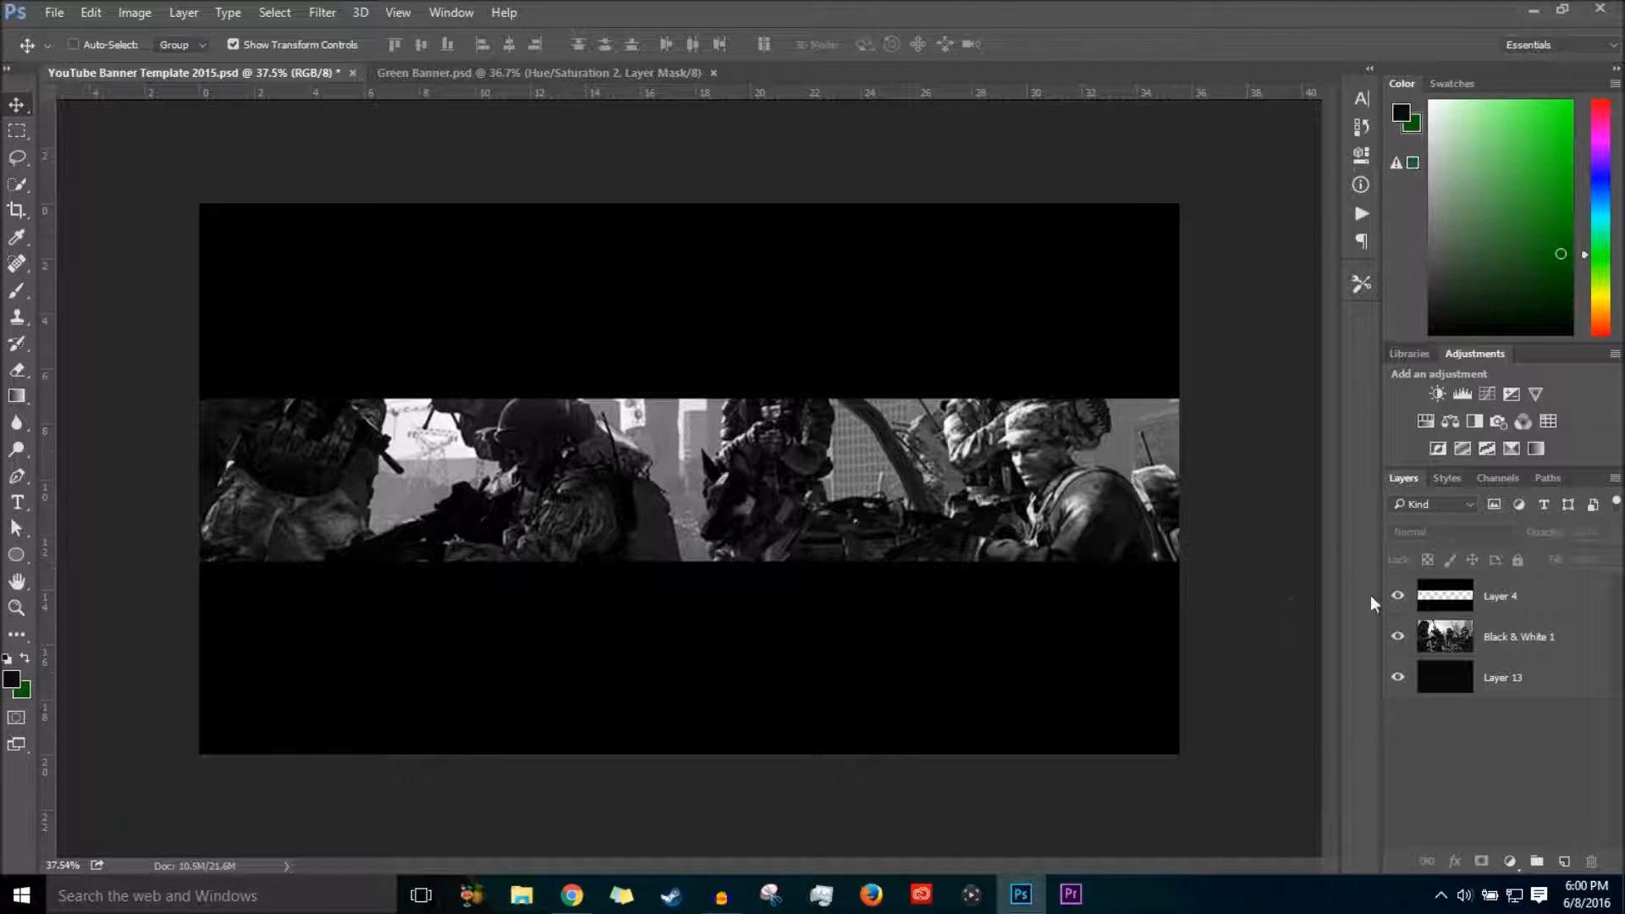
double_click(1530, 639)
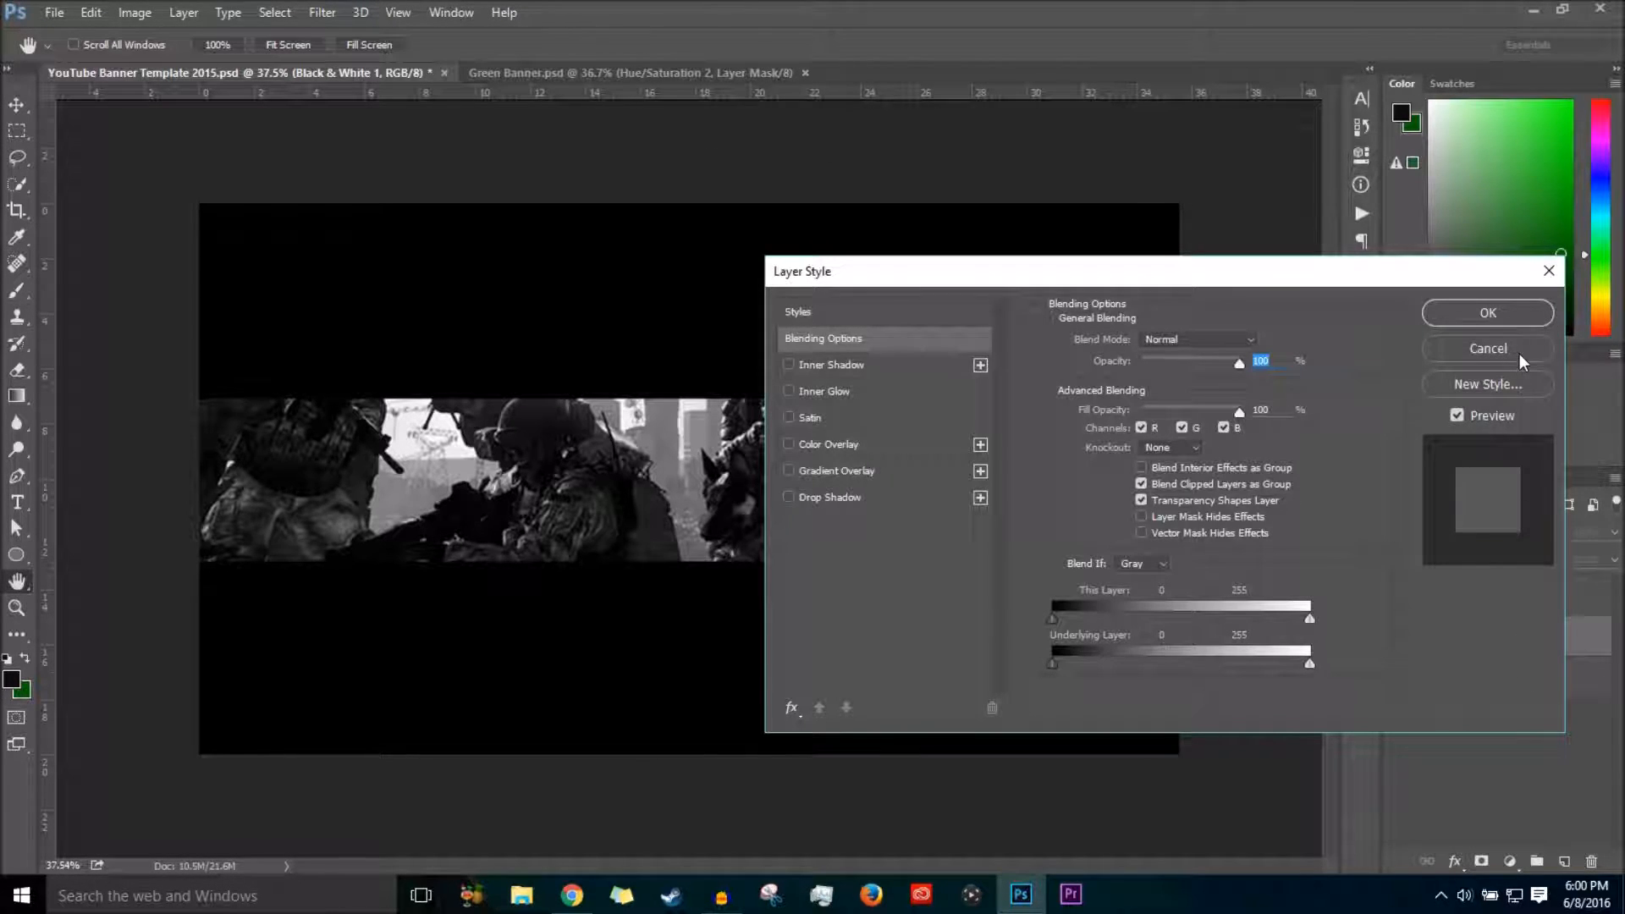
click(1519, 356)
click(1530, 769)
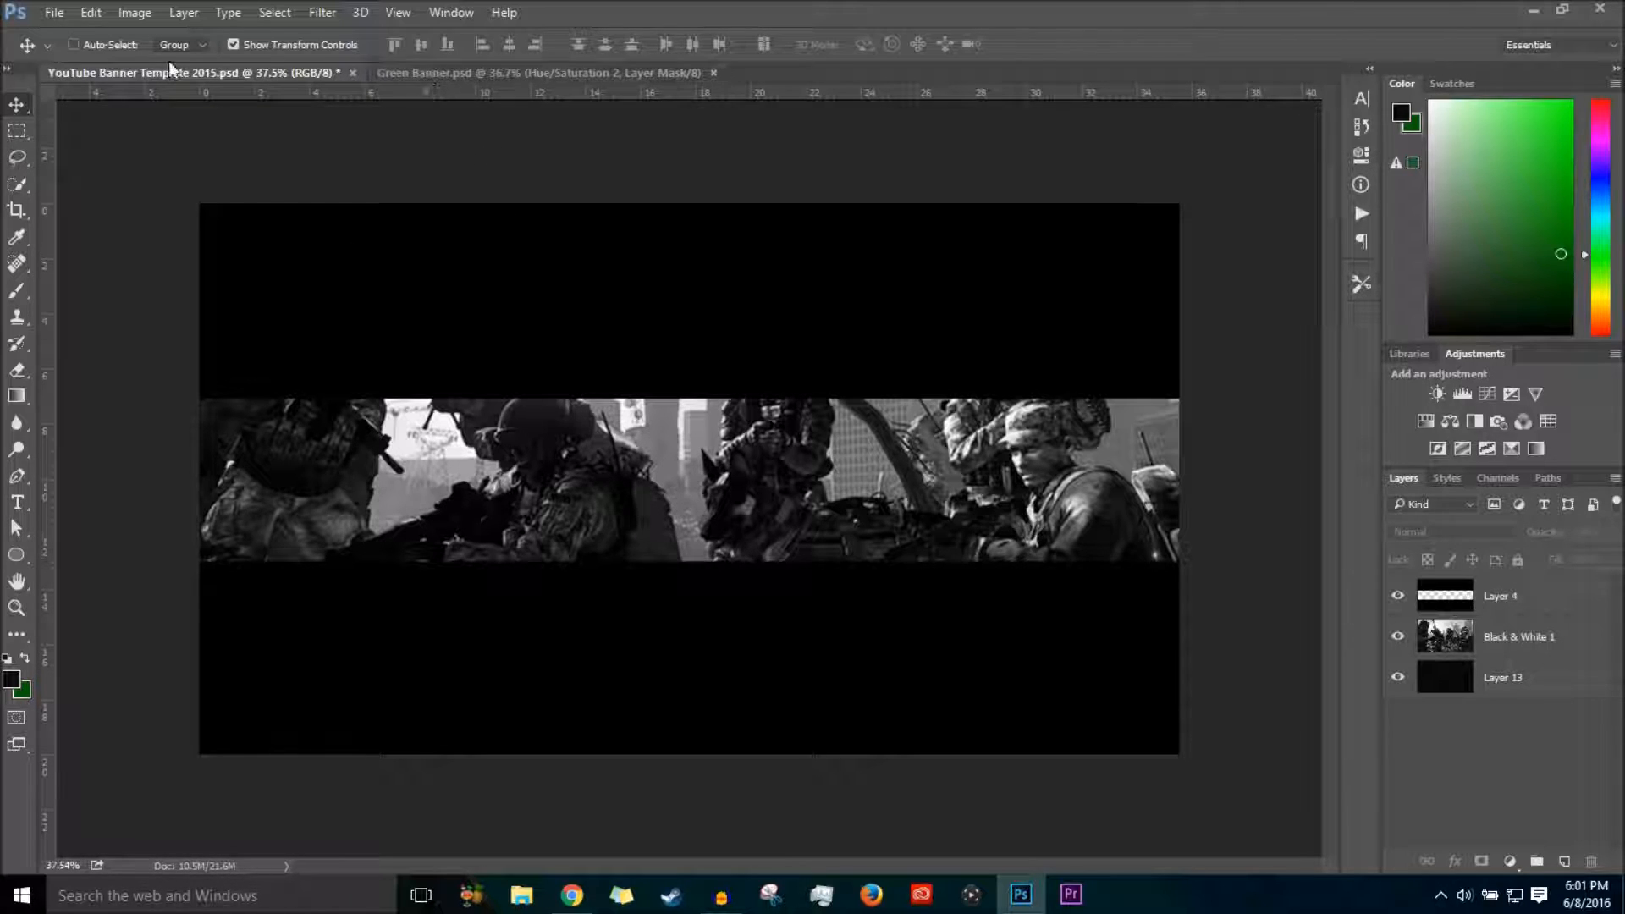
Open StockPack.psd from the Behr folder inside the OneDrive YouTube folder.
click(54, 12)
mouse_move(220, 140)
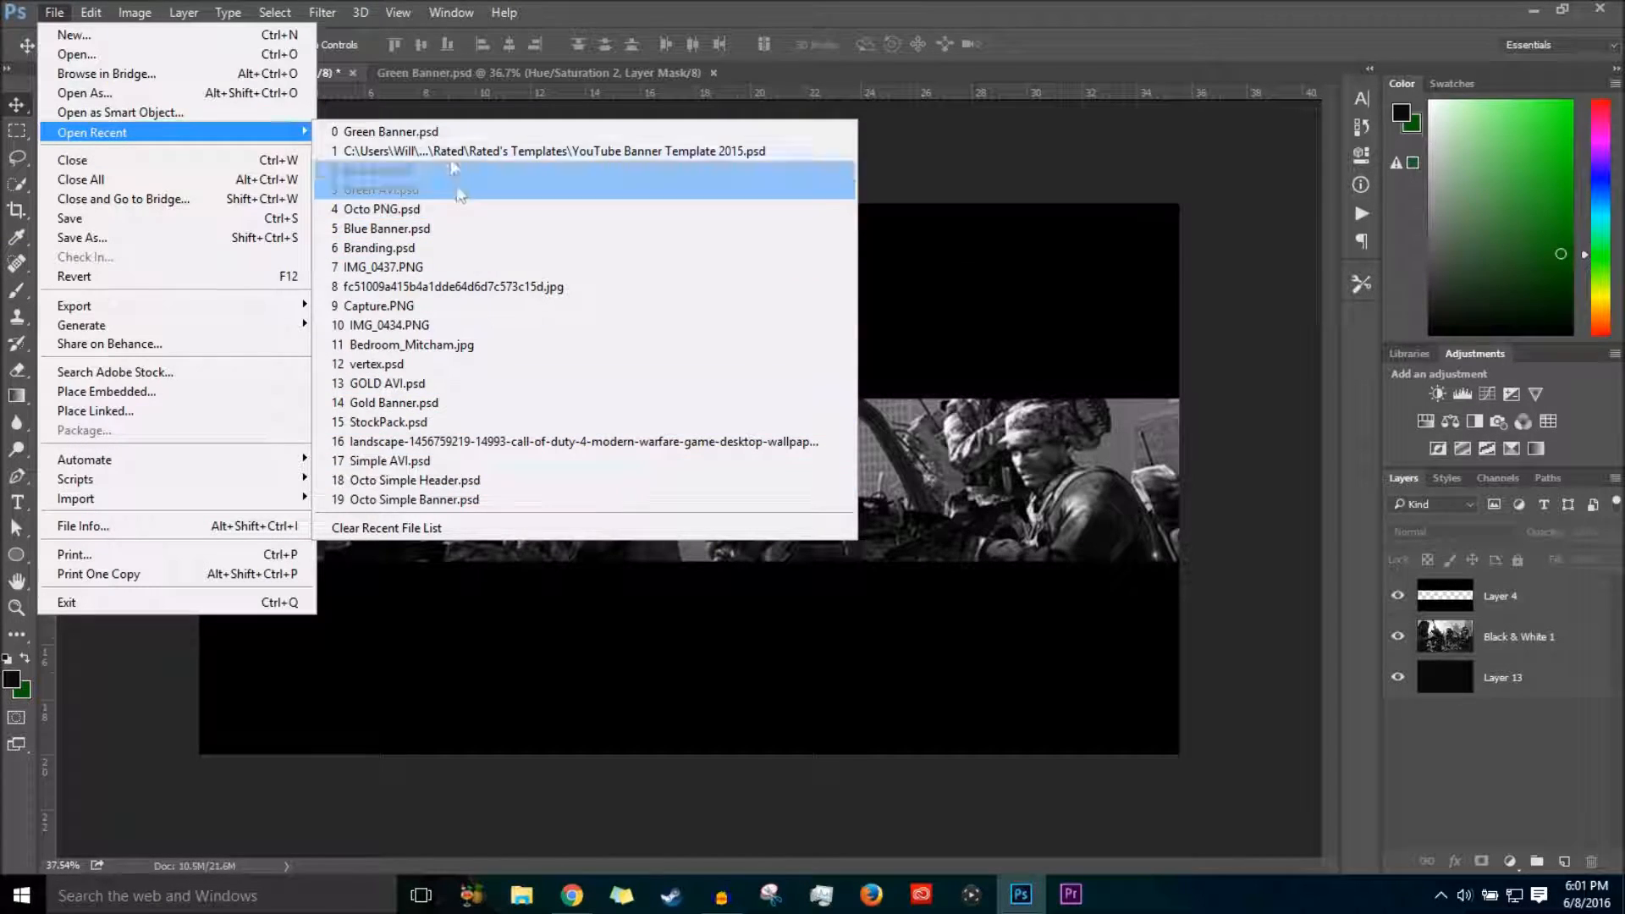
click(180, 90)
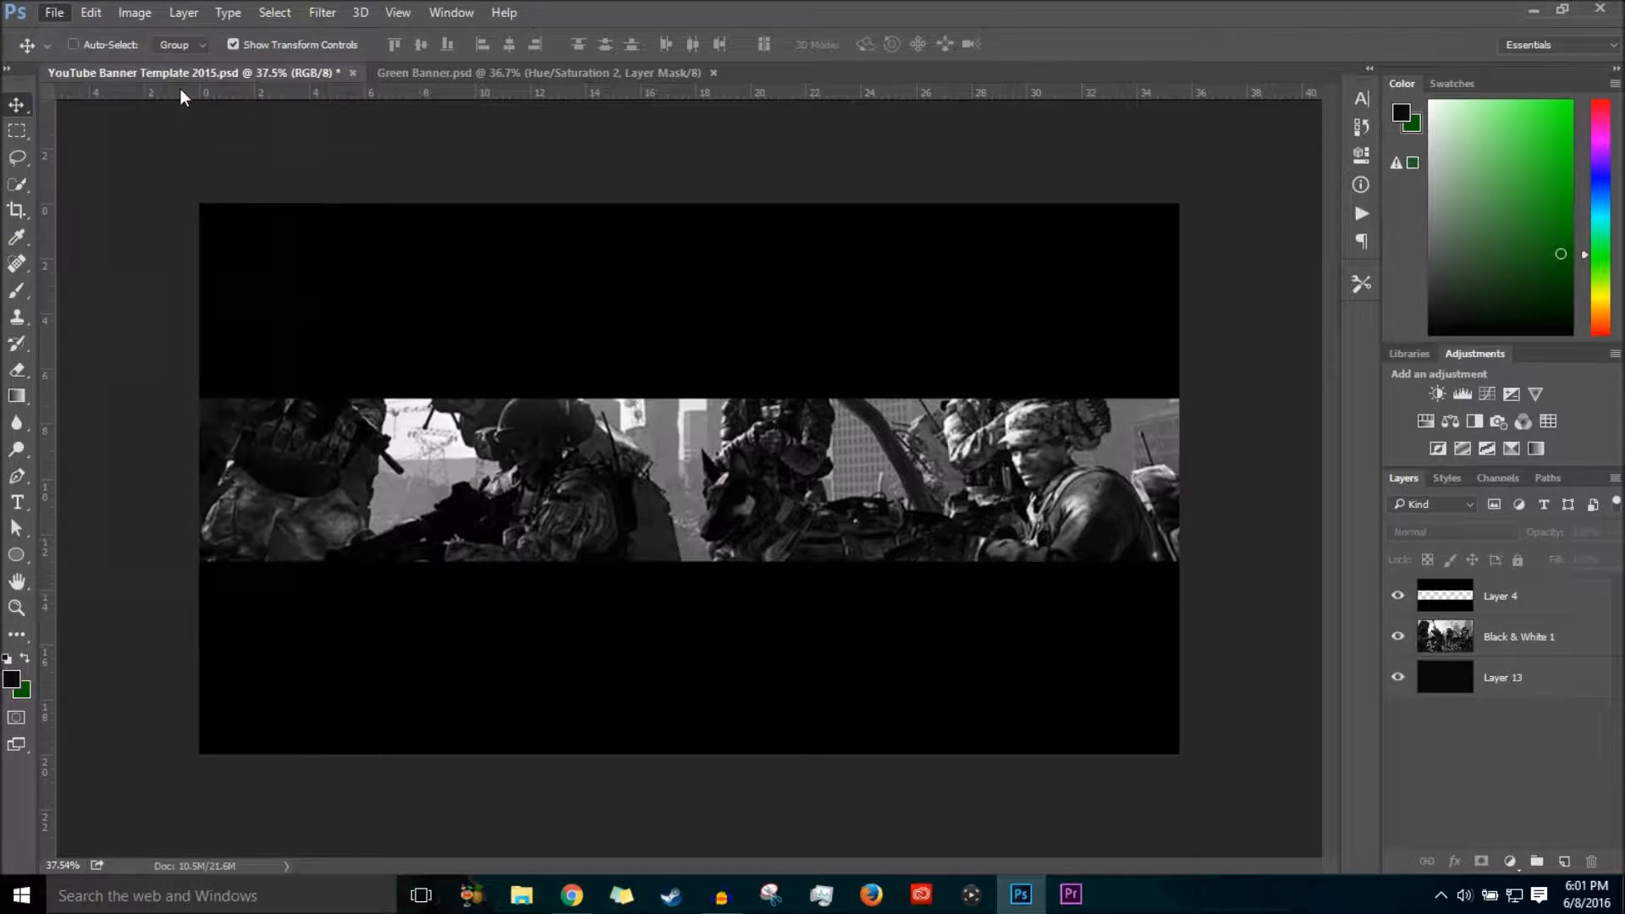
scroll(136, 190, up, 3)
click(74, 219)
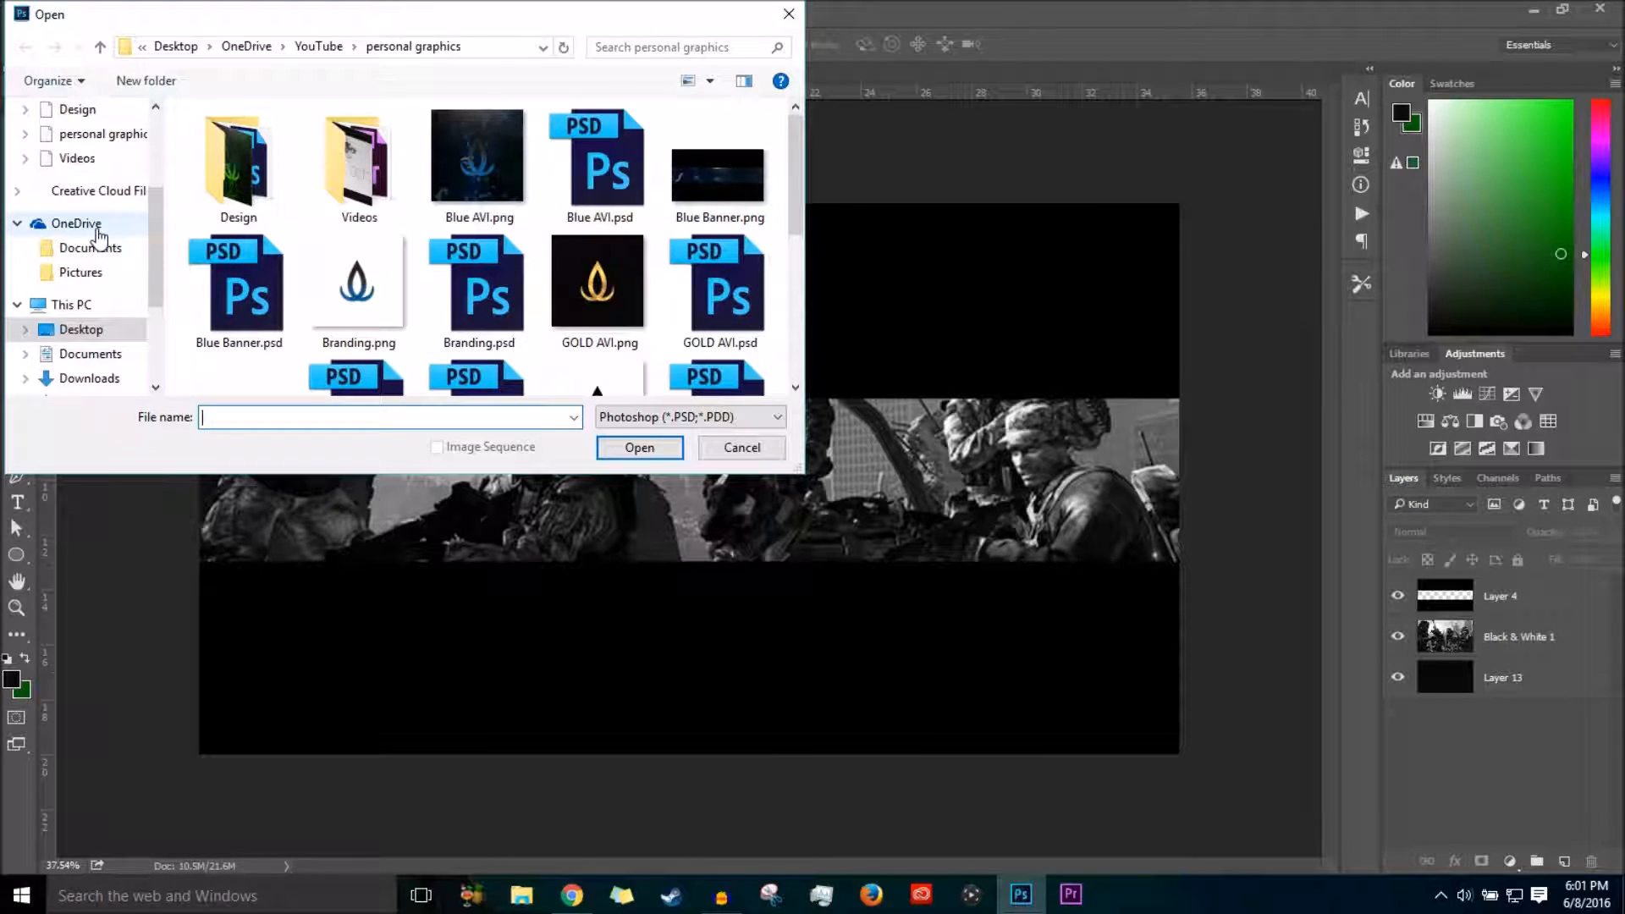
scroll(85, 242, up, 2)
scroll(84, 241, up, 1)
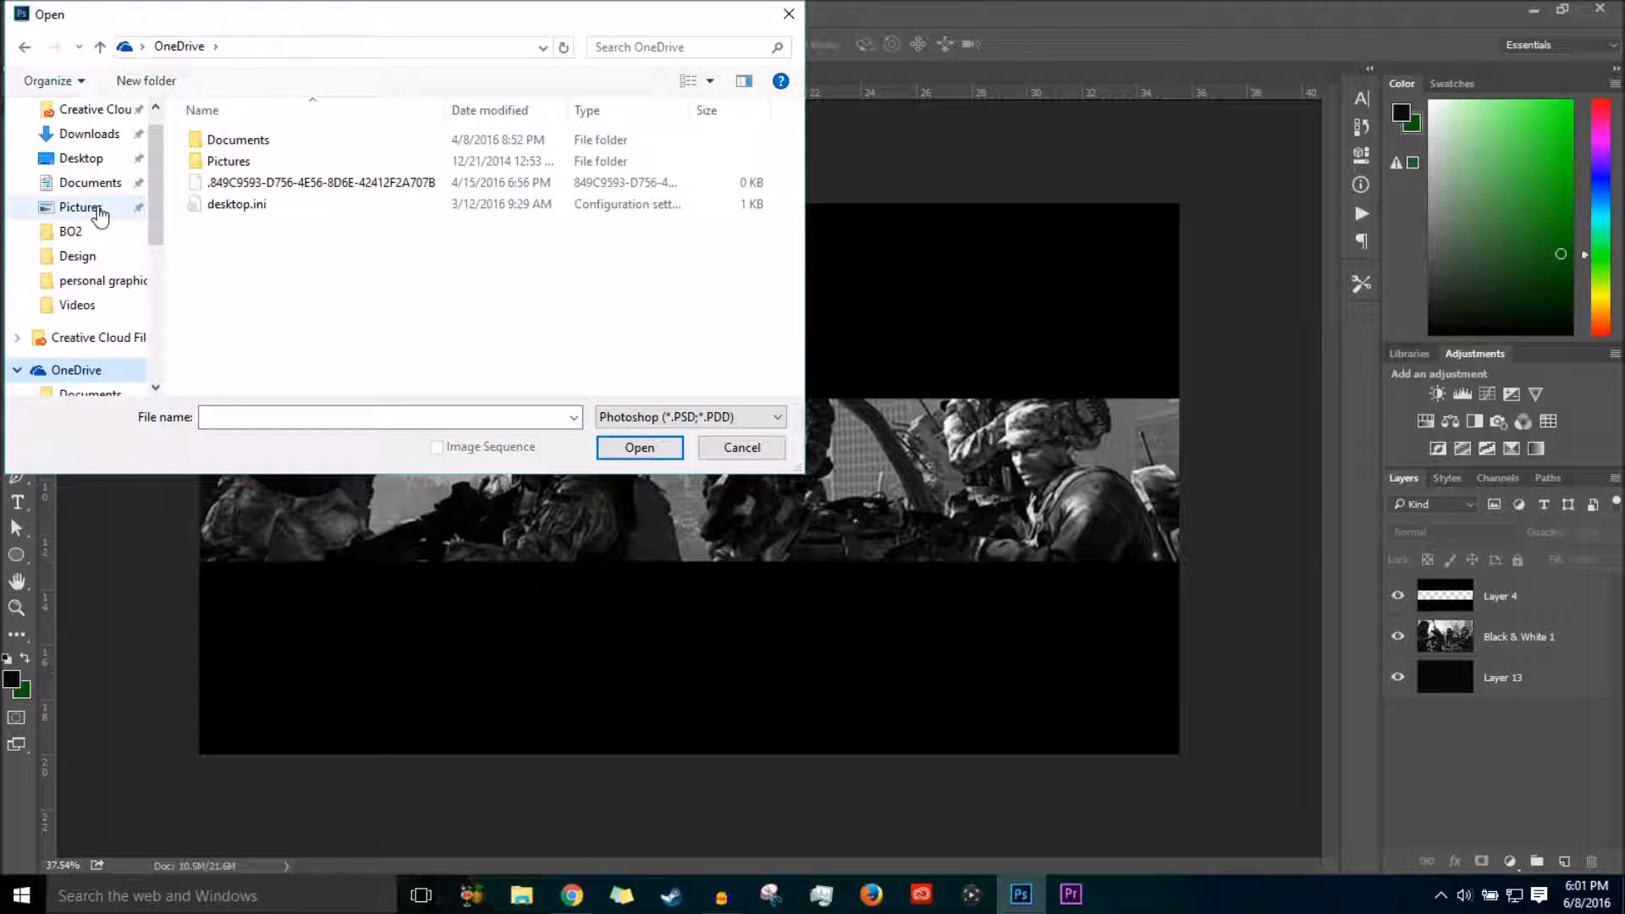
scroll(97, 216, up, 1)
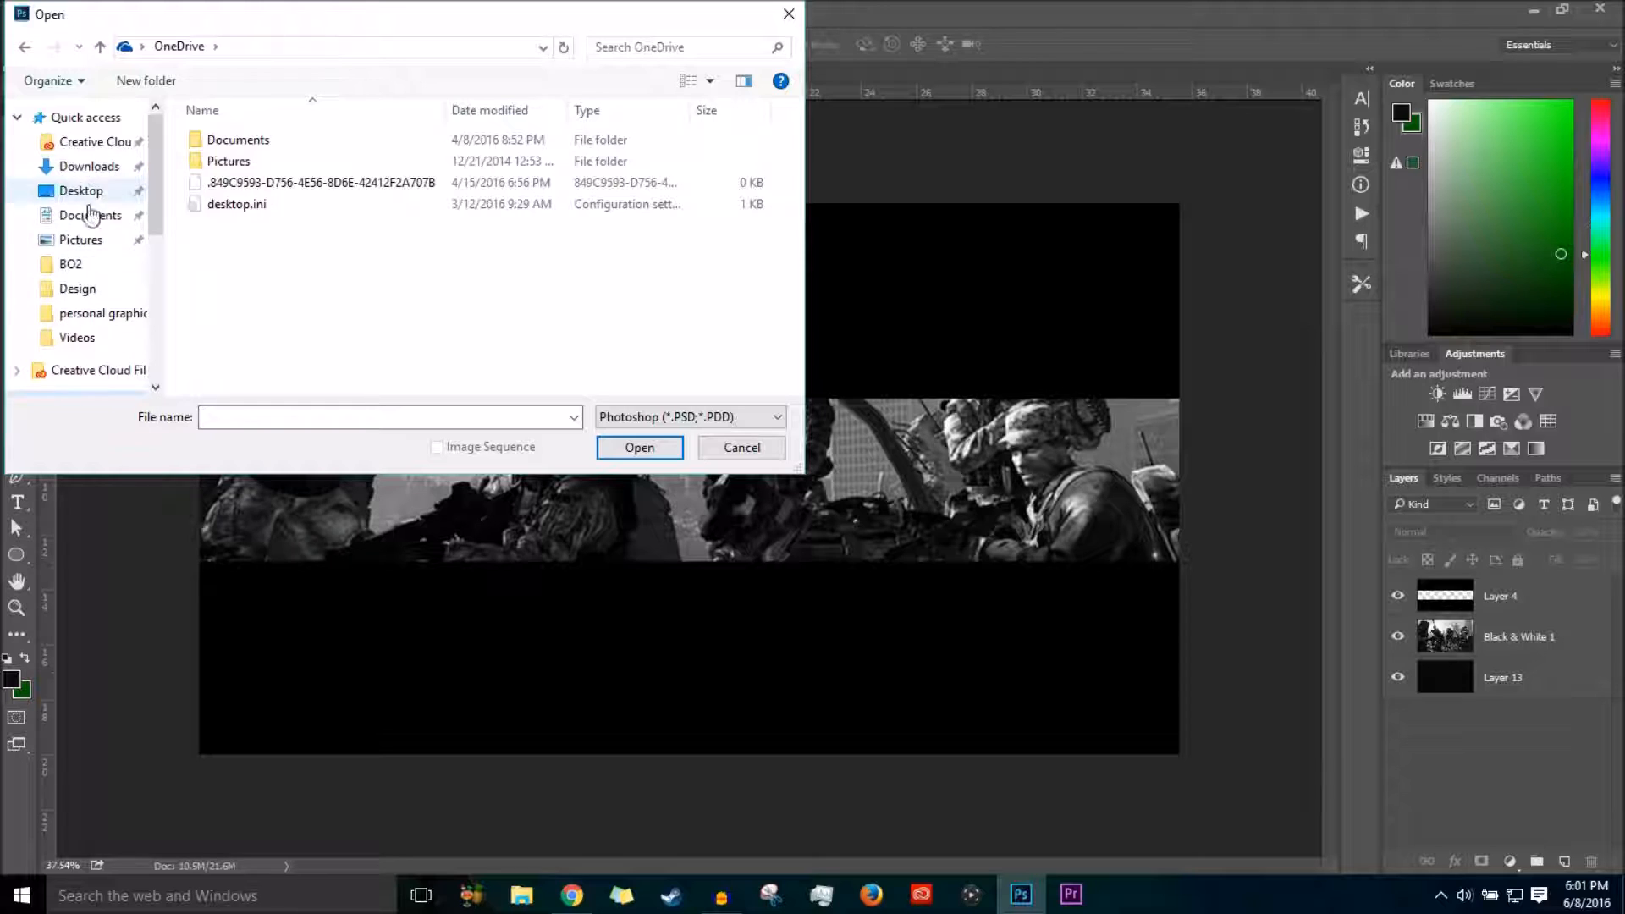
click(100, 312)
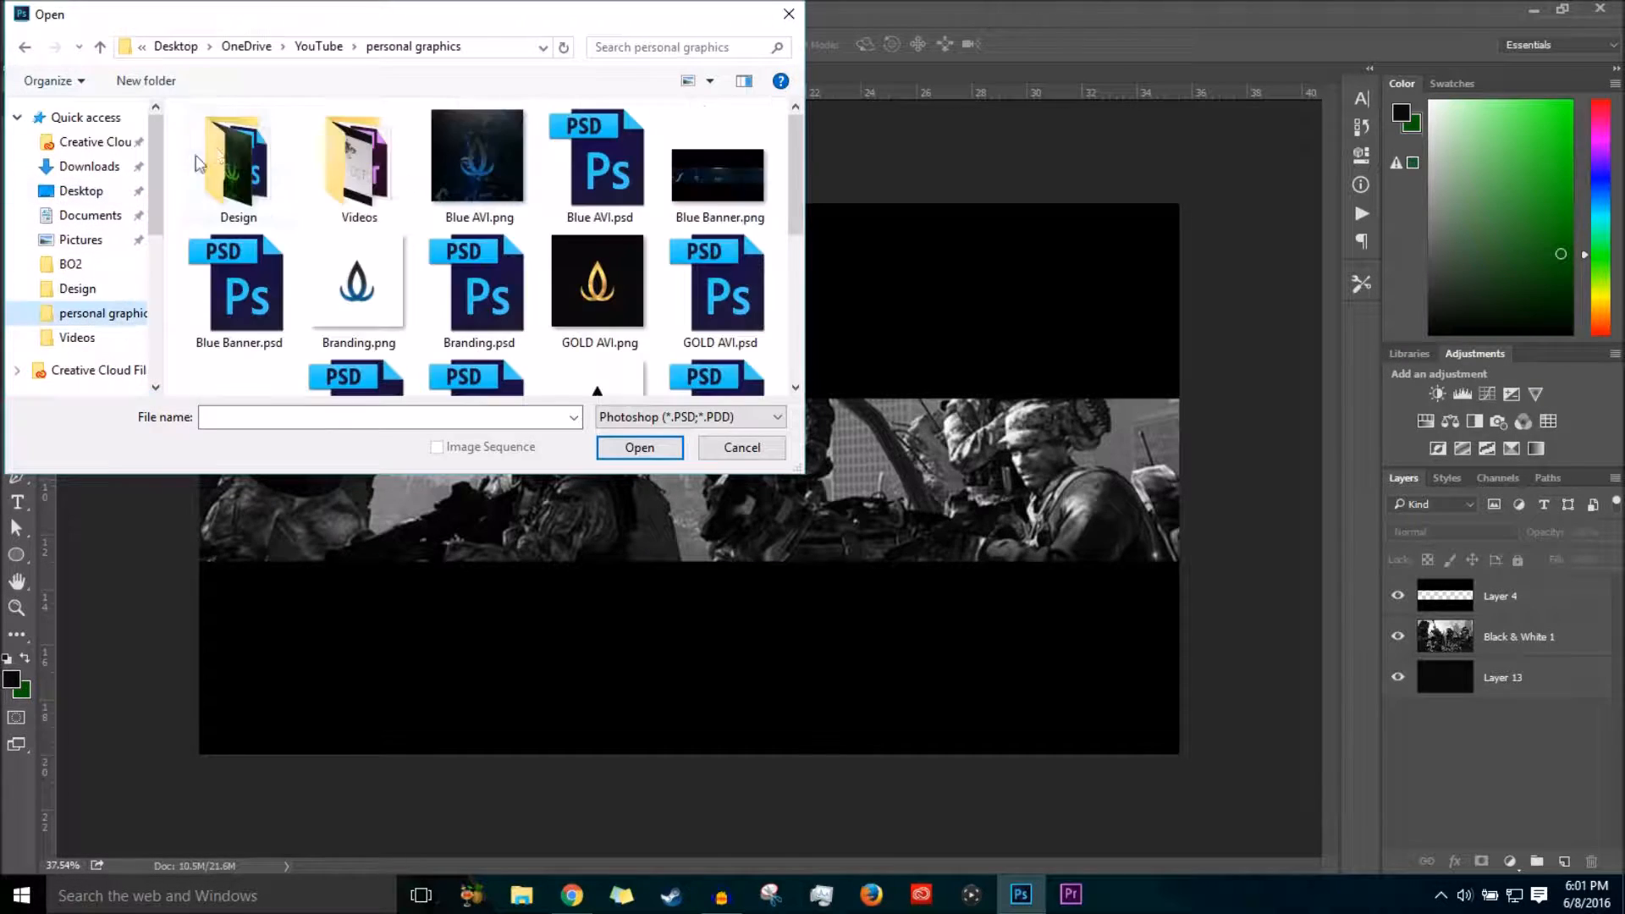
click(352, 47)
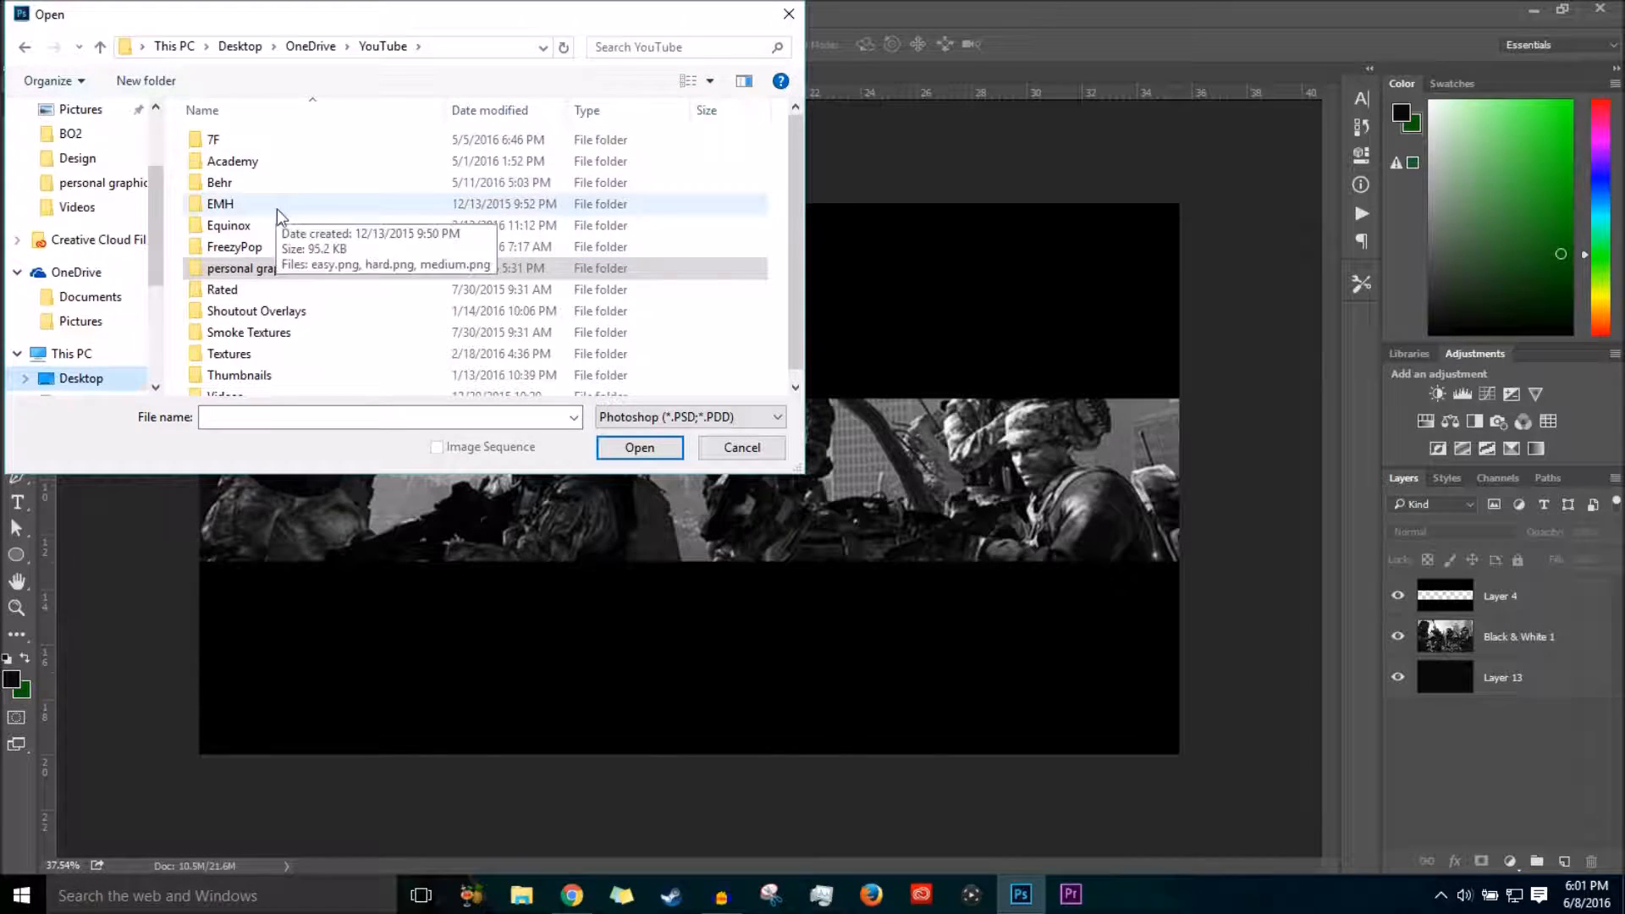
double_click(280, 182)
click(360, 157)
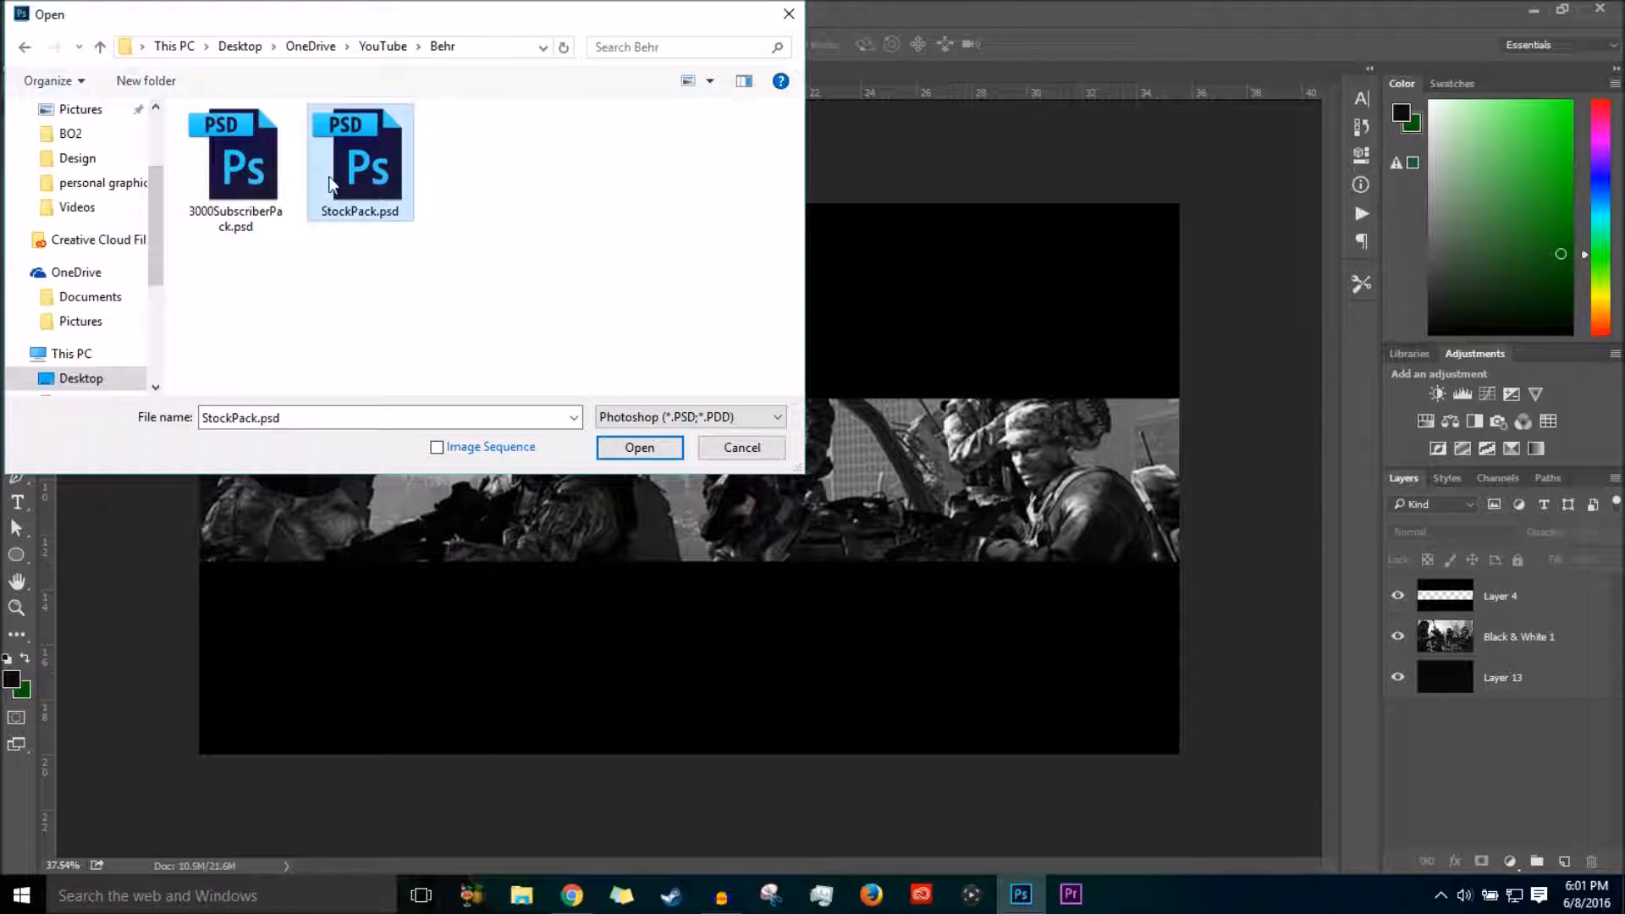
click(636, 448)
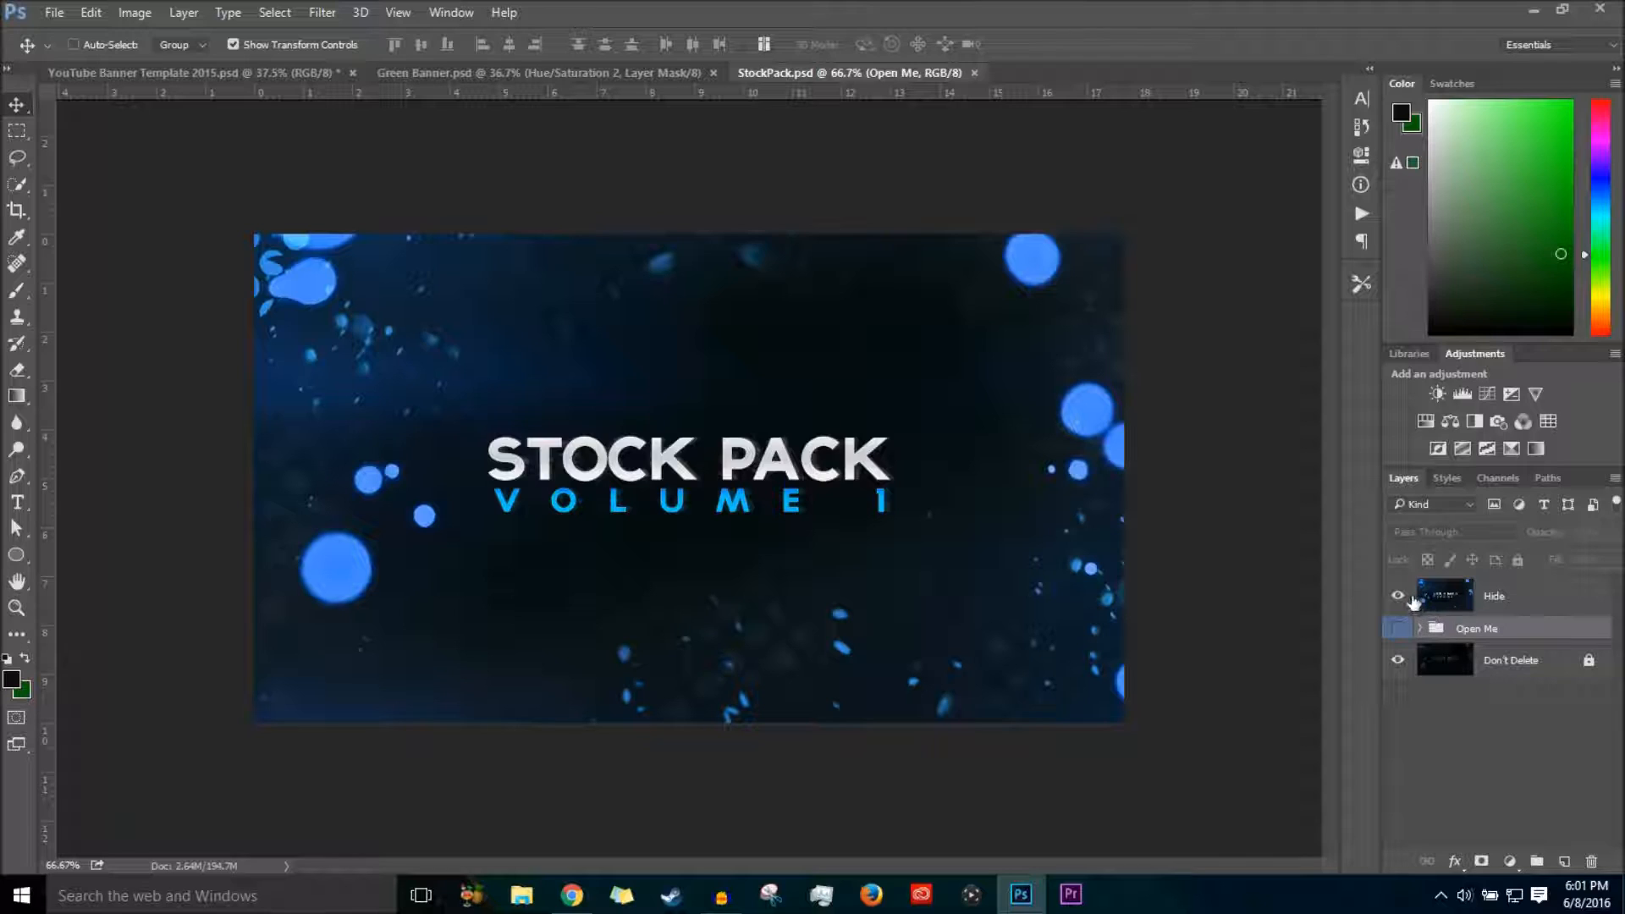
Hide the stock pack's Hide cover layer, then show and expand the Open Me group.
click(1397, 595)
click(1397, 627)
click(1419, 628)
scroll(1528, 673, down, 1)
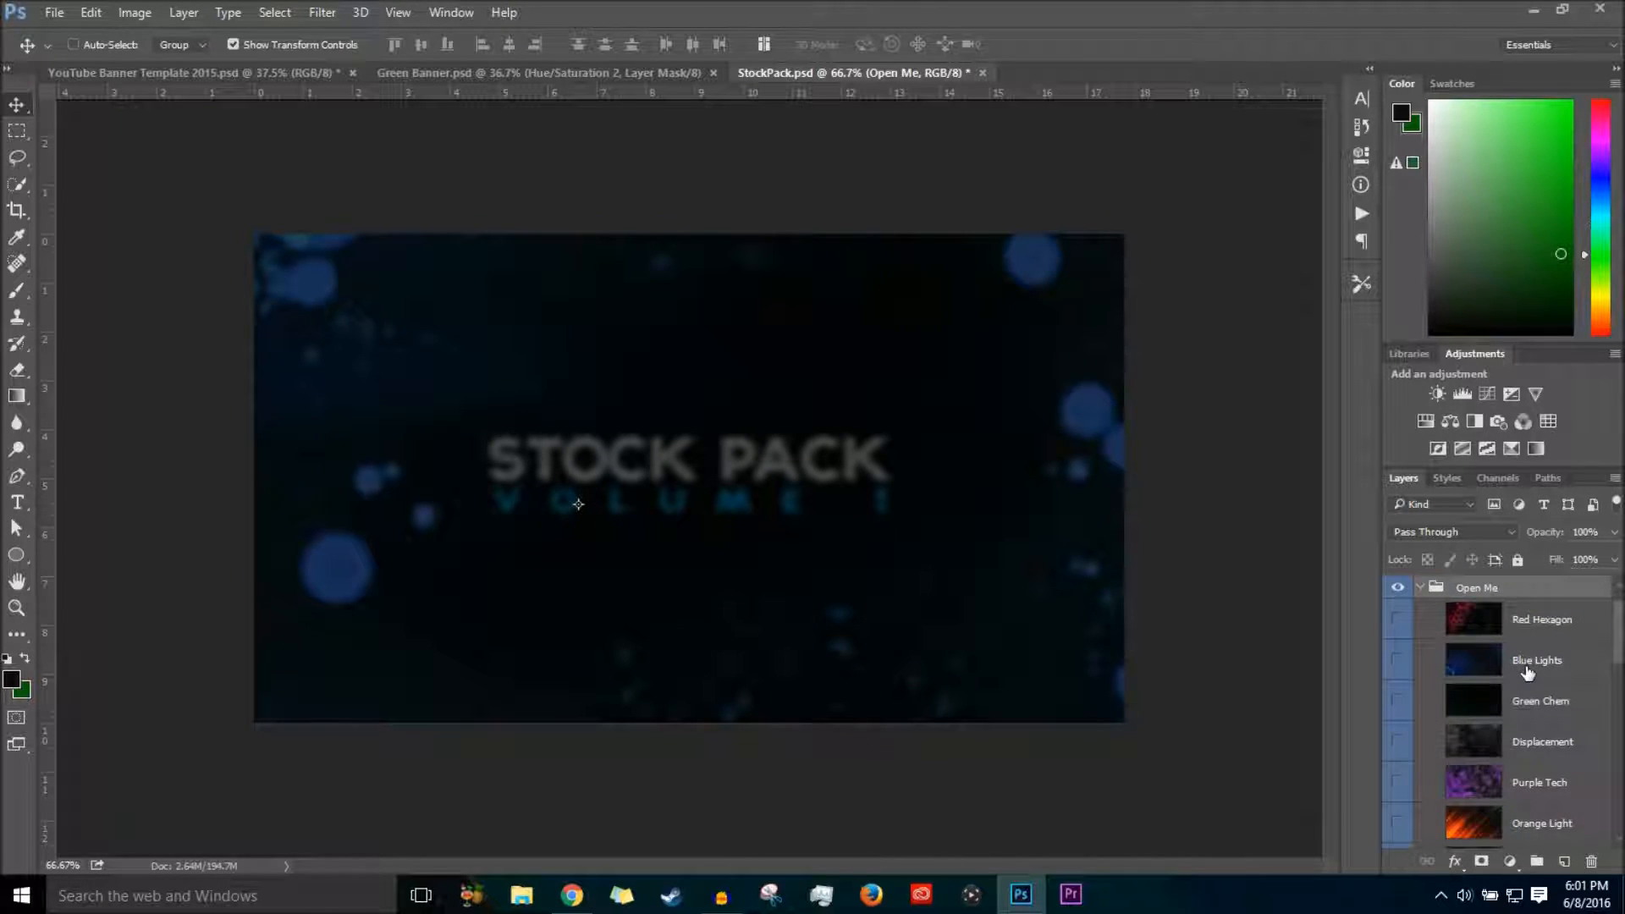
Preview the Red Hexagon, Blue Lights, Green Chem, Displacement, Purple Tech and Grime stock images one at a time.
click(1401, 625)
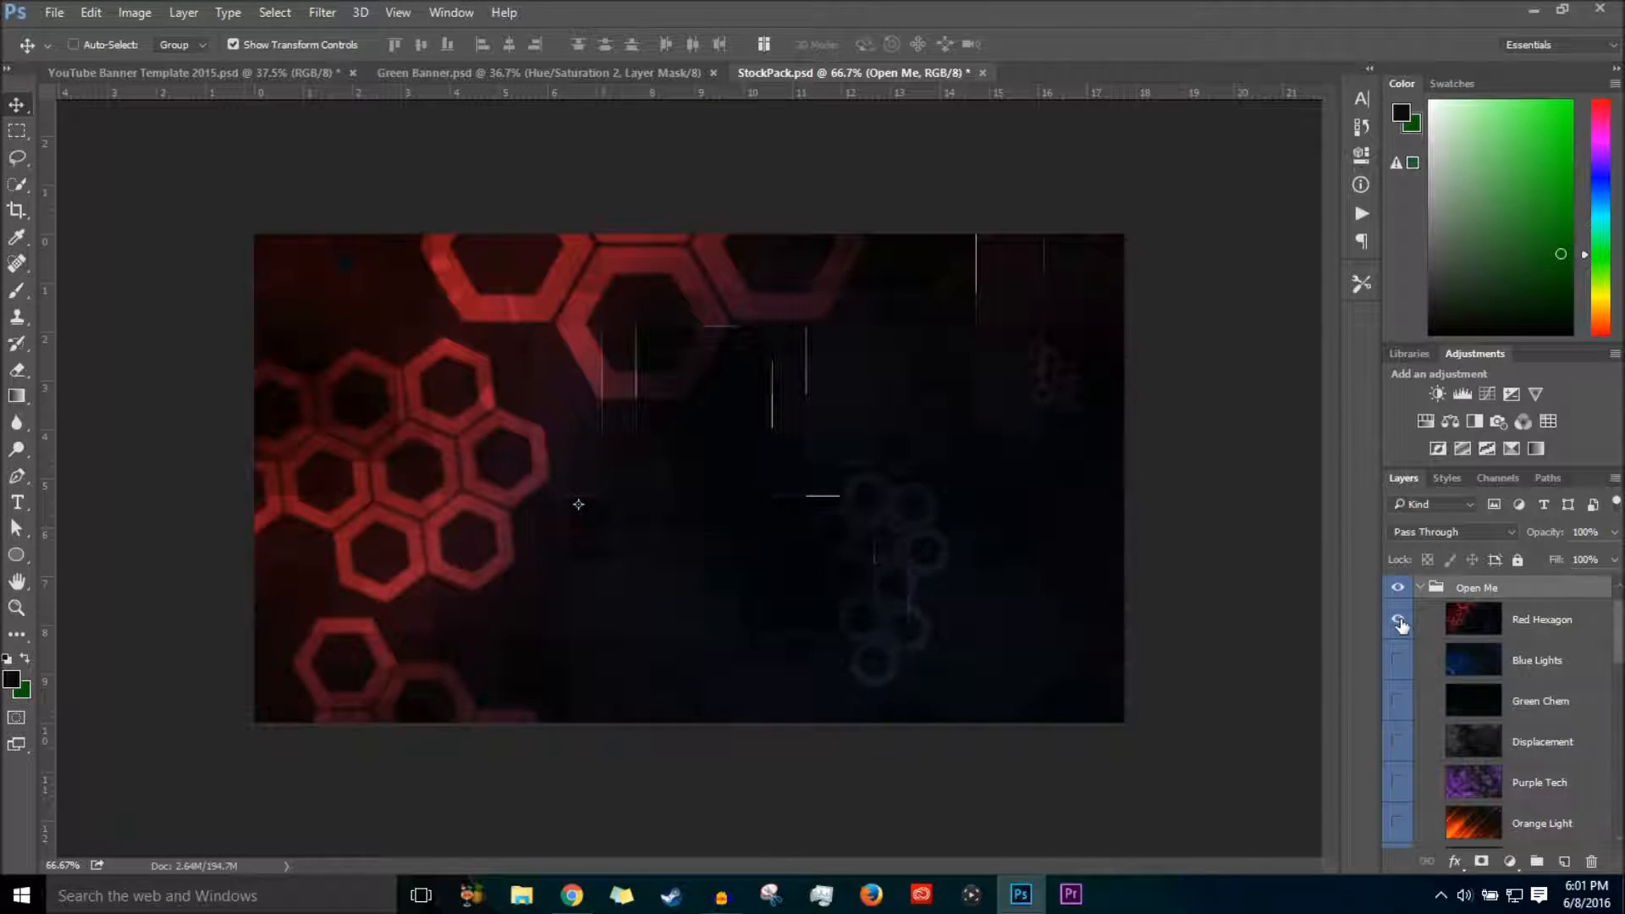
click(1399, 624)
click(1397, 661)
click(1397, 661)
click(1395, 702)
click(1396, 703)
click(1397, 743)
click(1396, 742)
click(1398, 784)
click(1398, 784)
scroll(1401, 766, down, 2)
click(1399, 785)
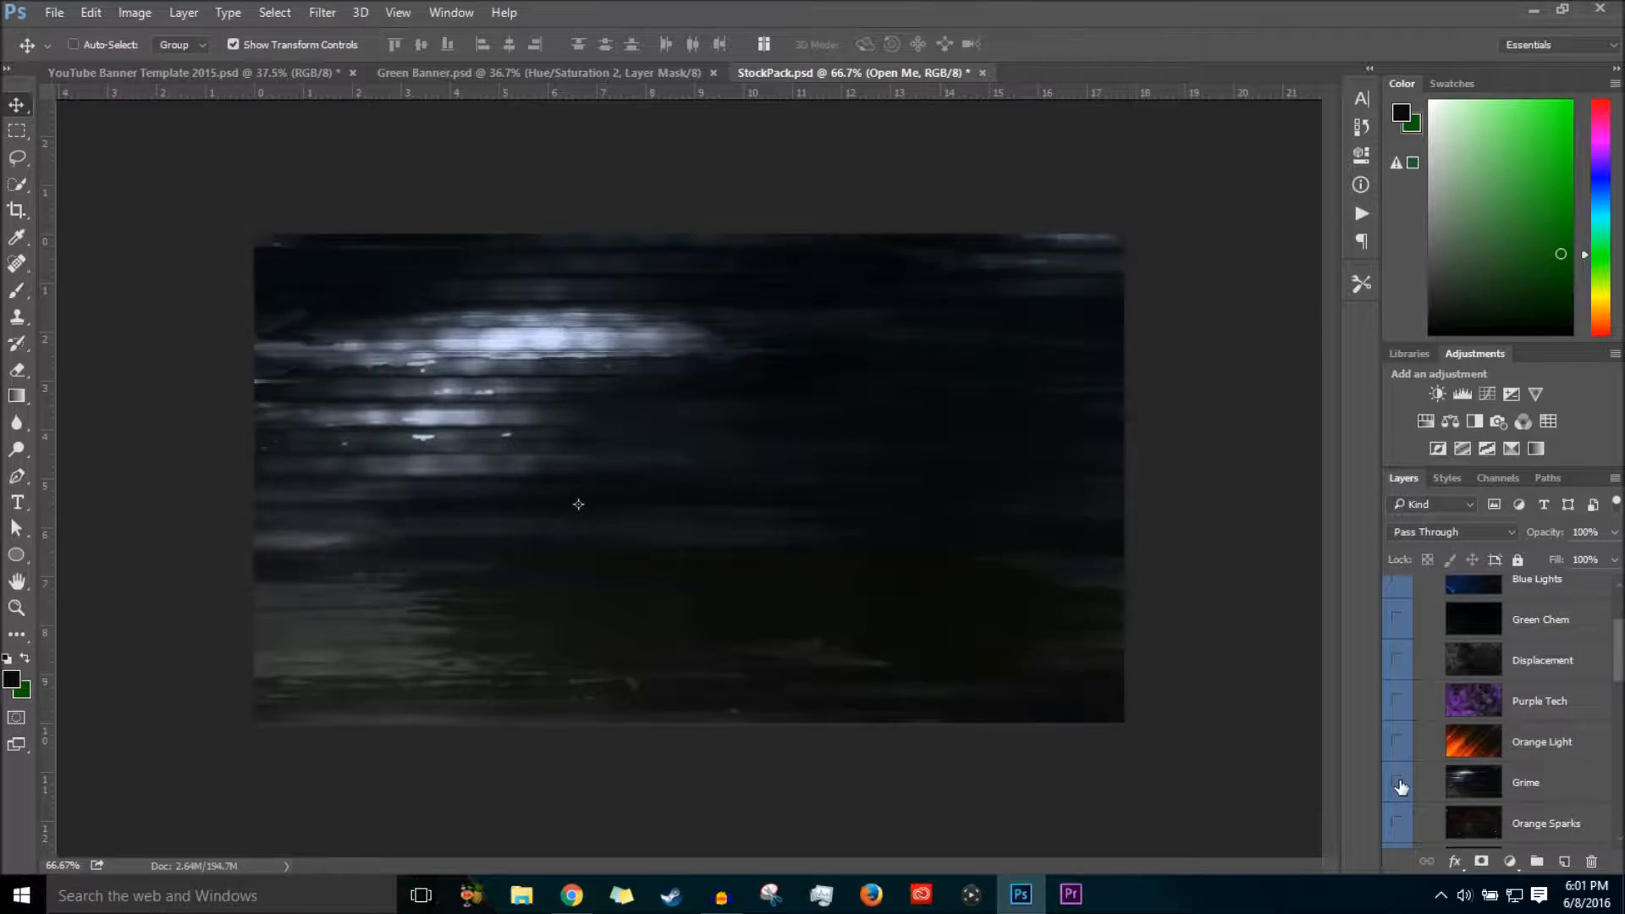
click(1399, 786)
Preview the Orange Sparks, Trippy Matrix and Orange Gun stock images one after another, hiding each again.
scroll(1451, 739, down, 4)
click(1400, 660)
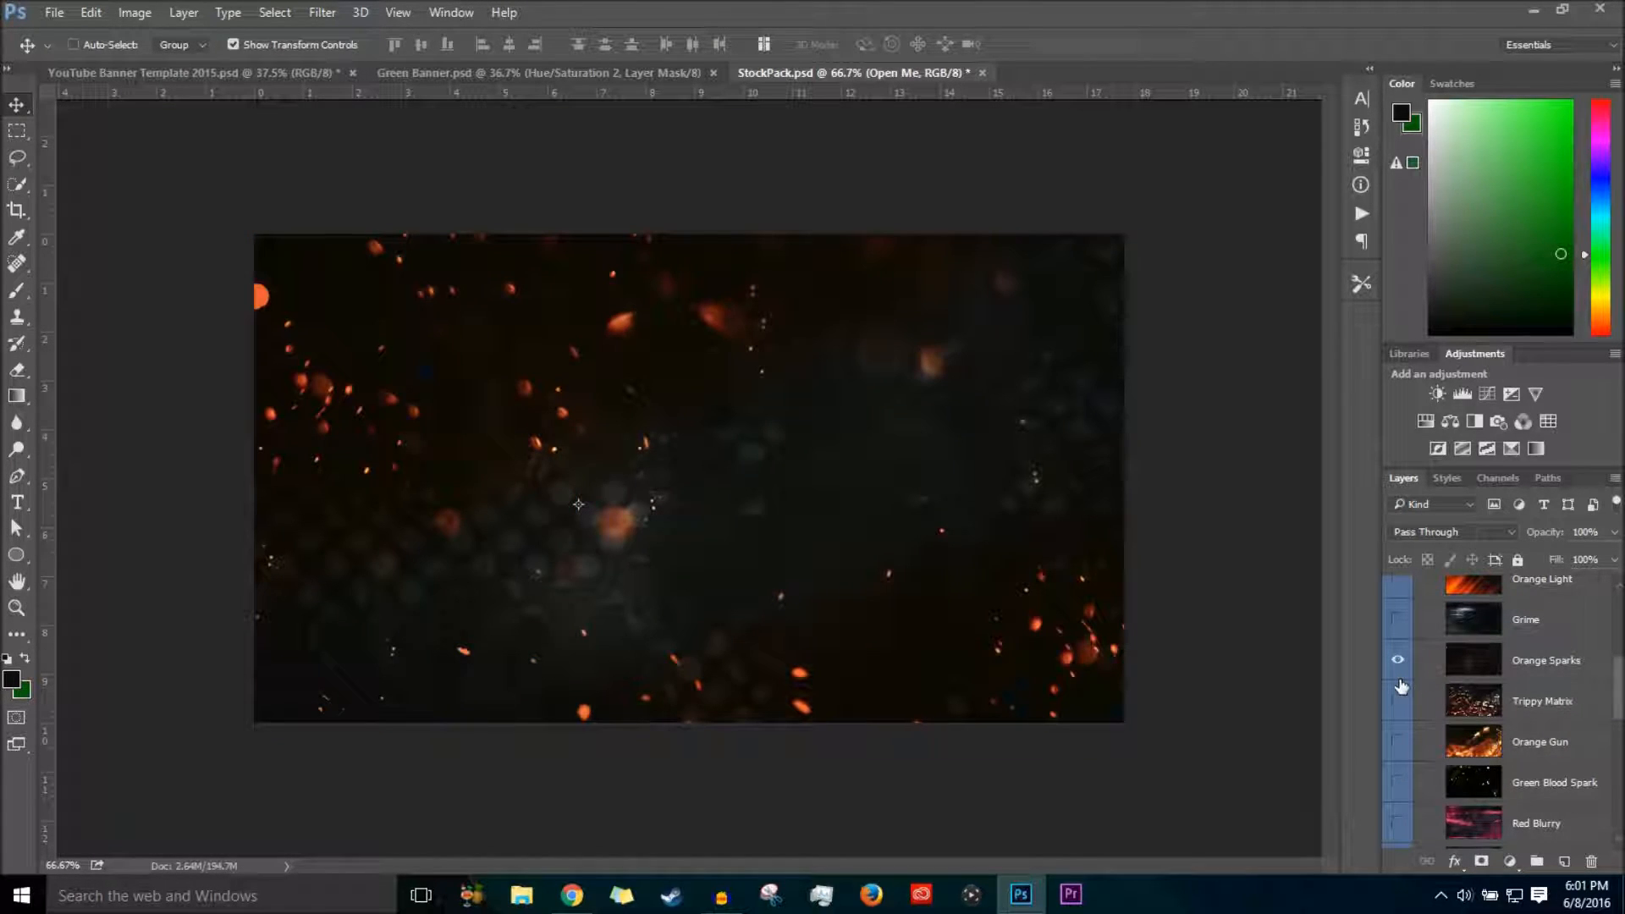
click(1399, 620)
click(1398, 621)
click(1396, 660)
click(1398, 700)
click(1398, 701)
click(1398, 741)
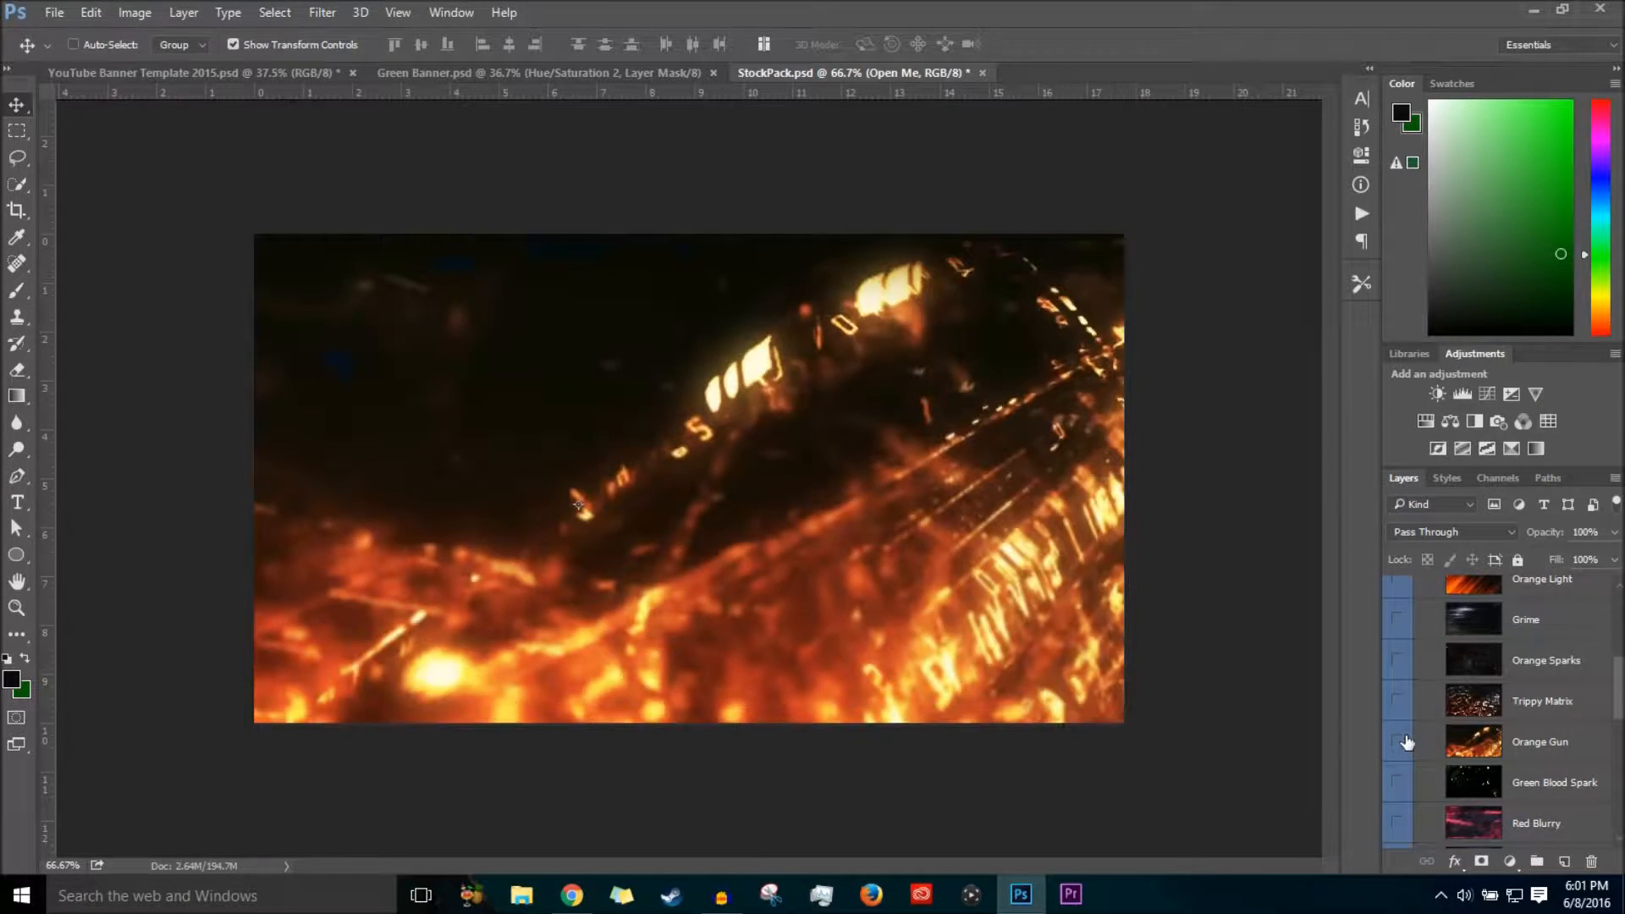
click(1398, 741)
Preview the Green Blood Spark and Red Blurry stock images, compare them and hide both again.
scroll(1398, 742, down, 1)
click(1398, 742)
scroll(1413, 750, down, 3)
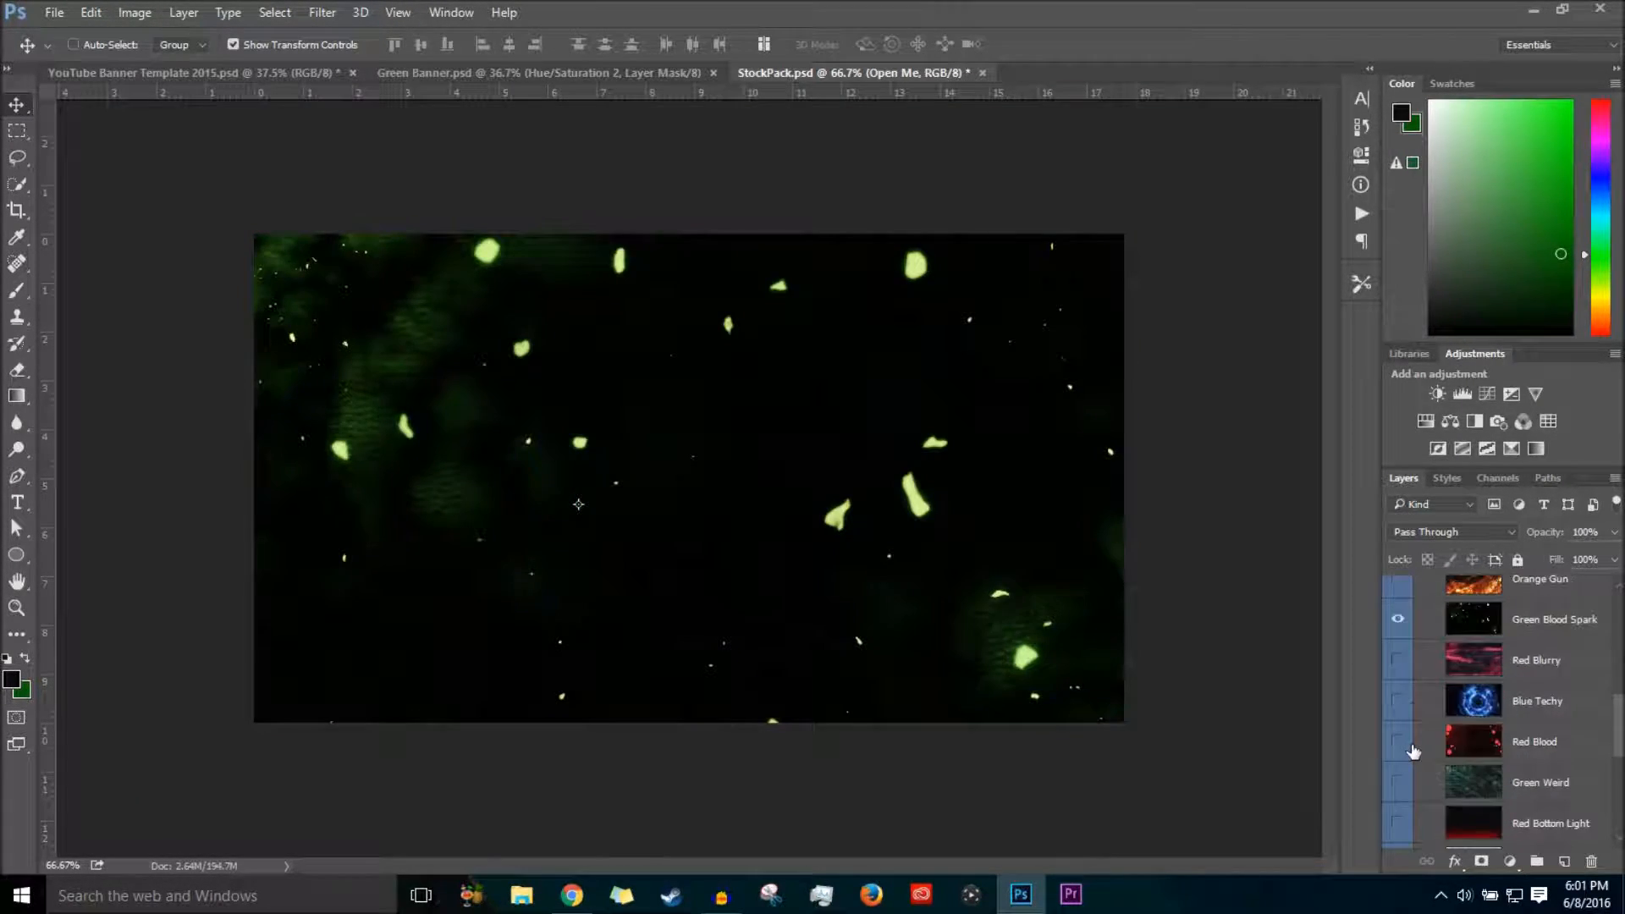
click(1398, 619)
click(1399, 660)
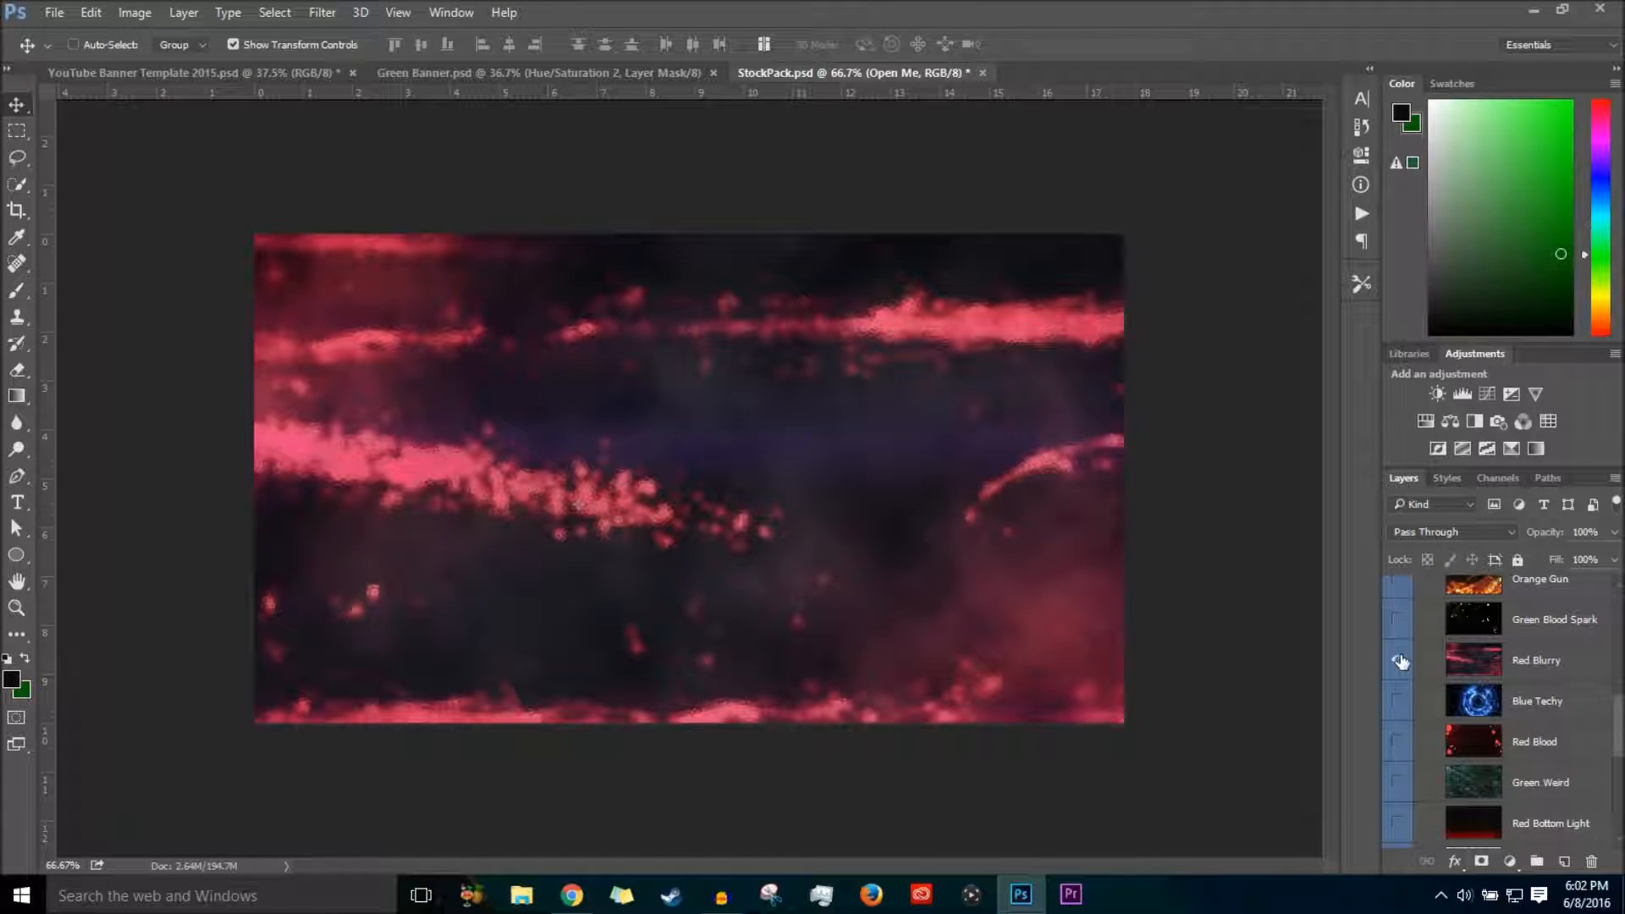
click(1398, 619)
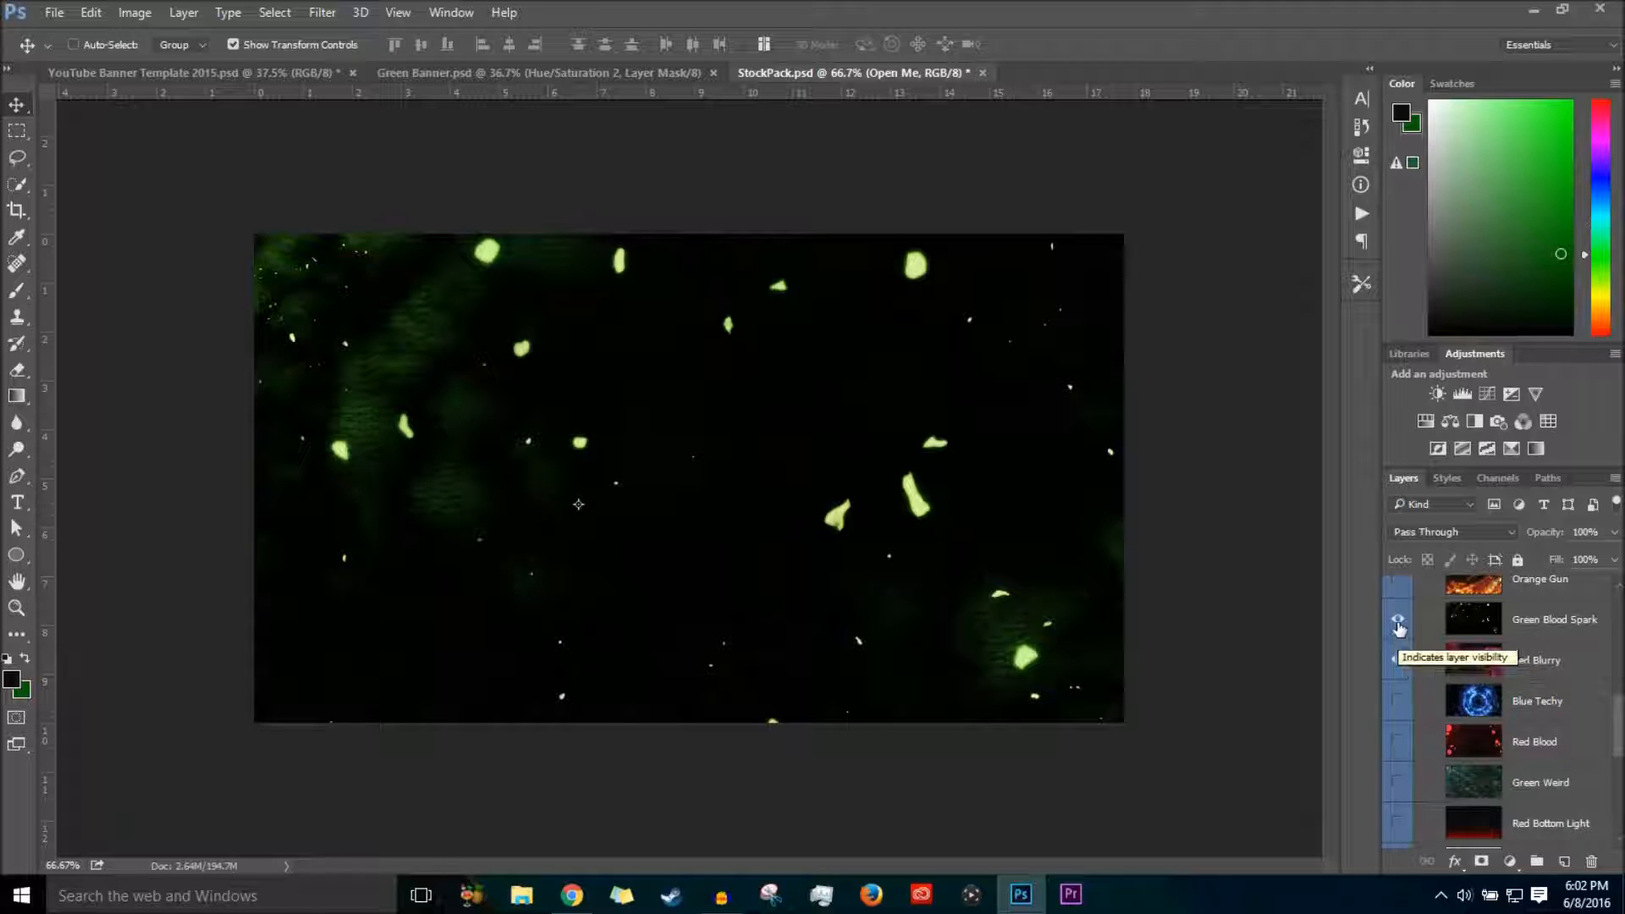
click(1398, 618)
click(1399, 660)
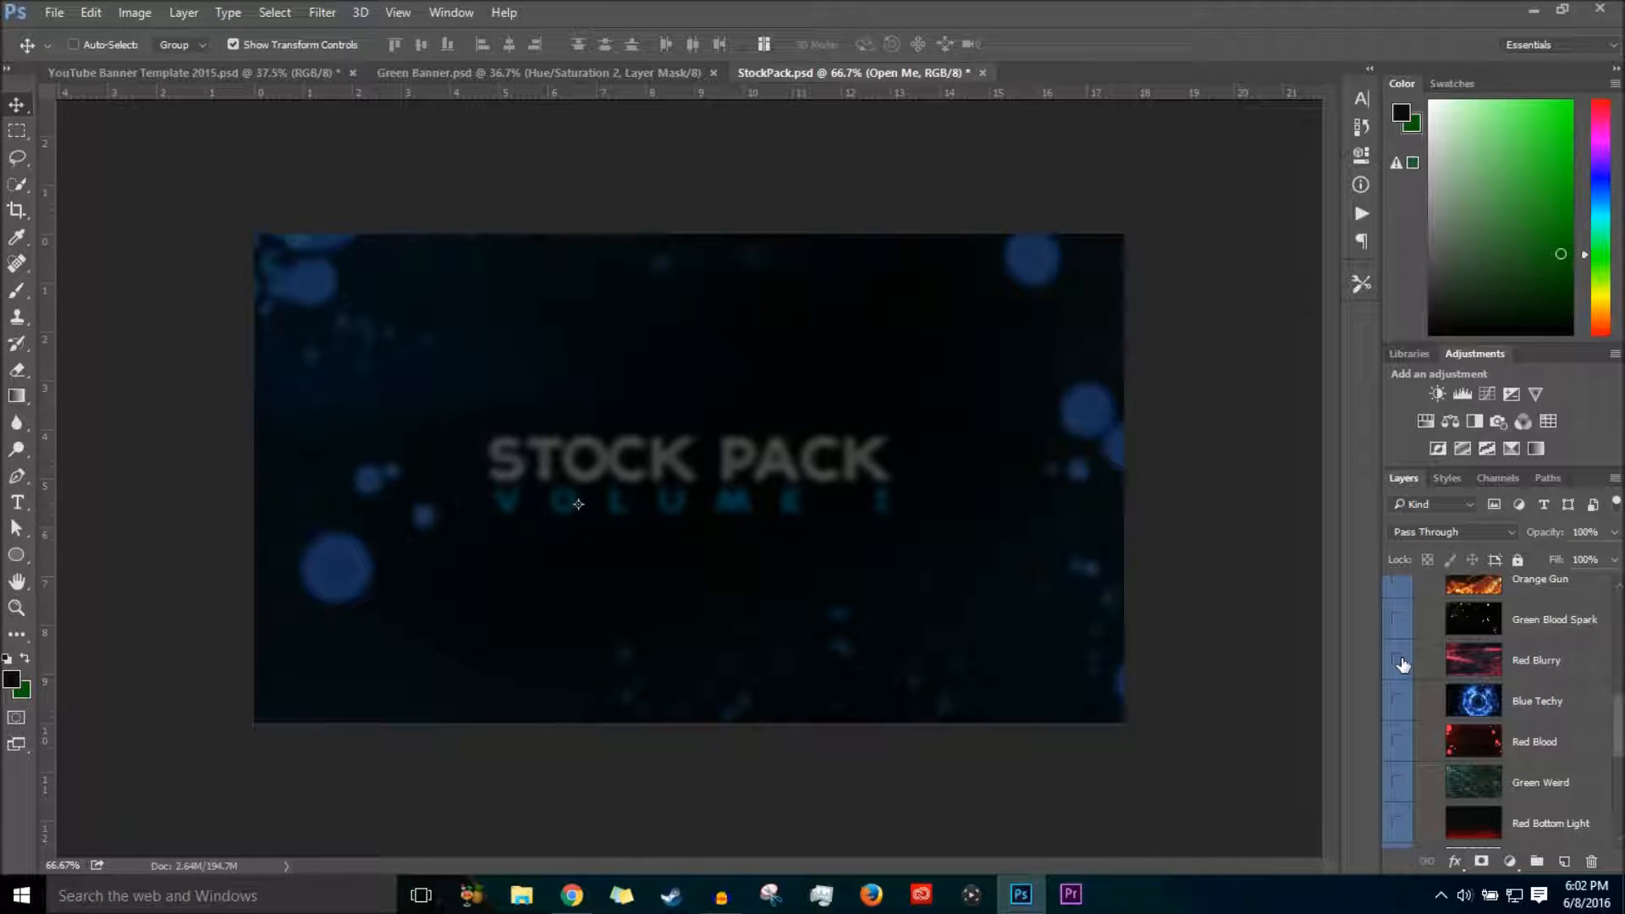
Preview the Blue Techy and Red Blood stock images, toggling Blue Techy's visibility, and hide both again.
click(1399, 700)
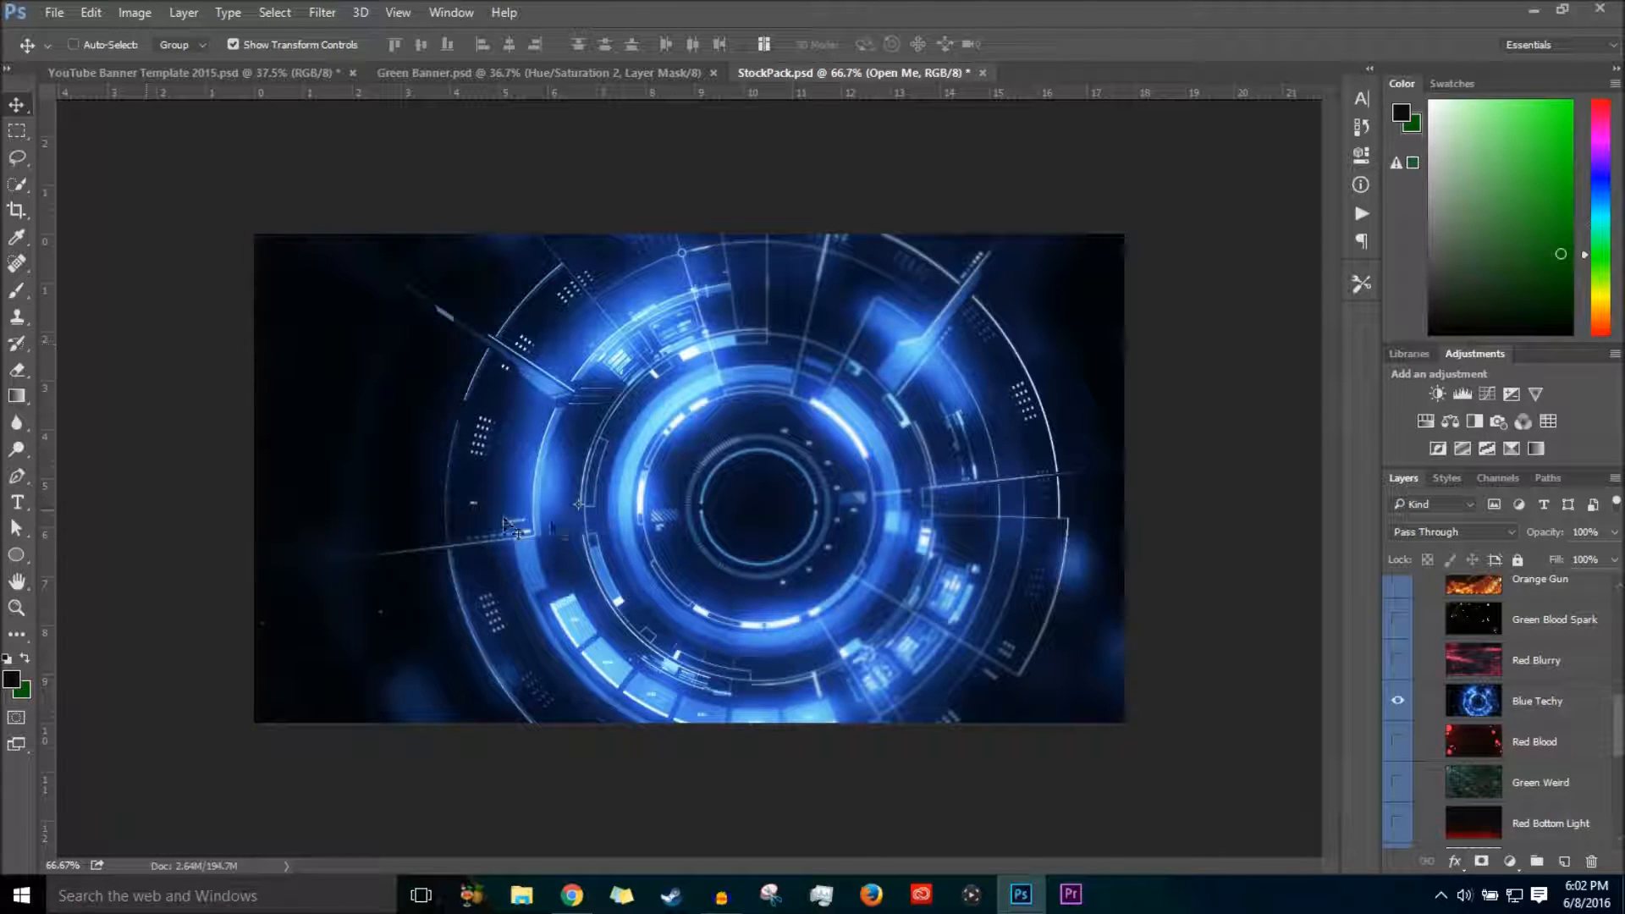
click(1398, 741)
click(1398, 700)
click(1398, 700)
click(1398, 700)
click(1398, 700)
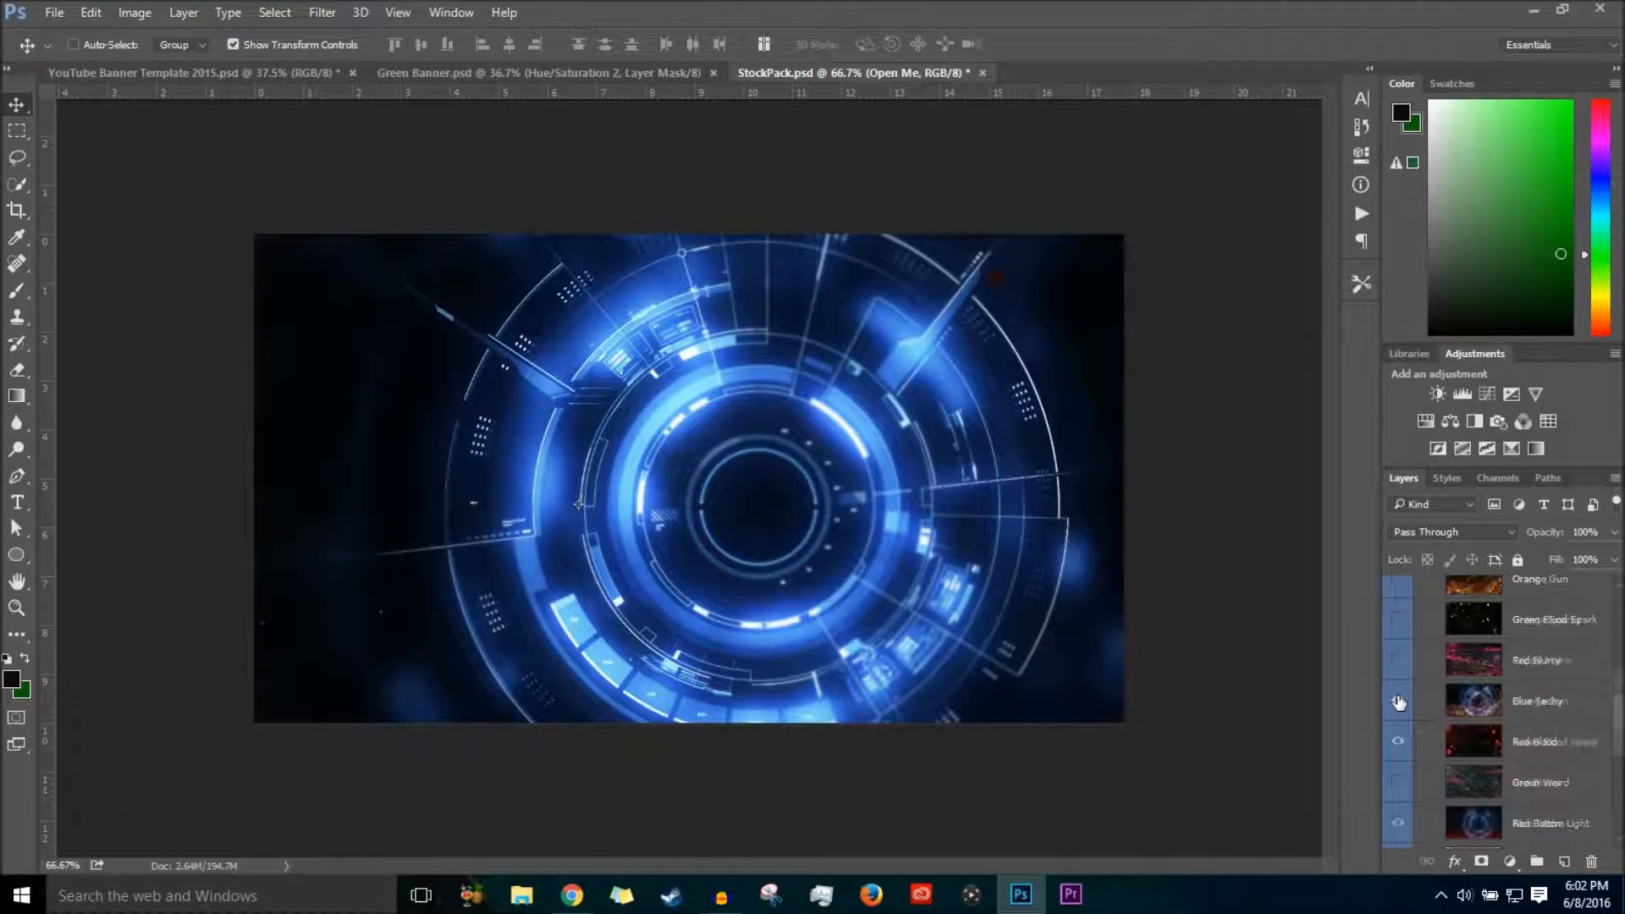
scroll(1398, 702, up, 4)
scroll(1415, 702, down, 3)
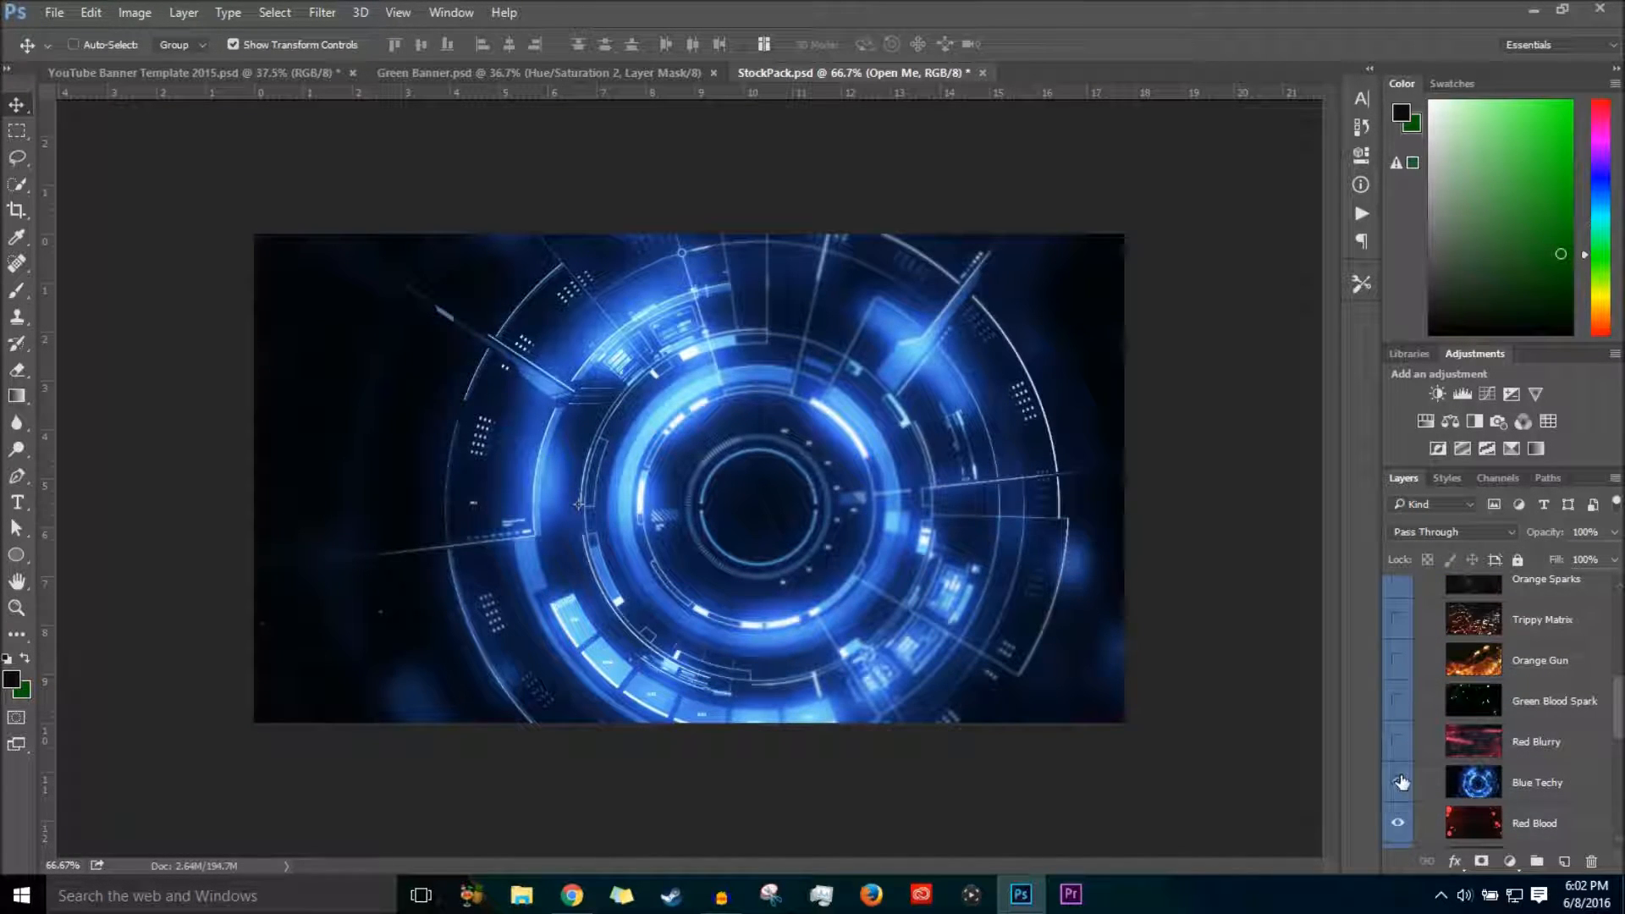
click(1398, 782)
click(1398, 823)
After a look at Green Banner.psd, duplicate Layer 13 in the banner template and place the copy above Black & White 1.
click(461, 74)
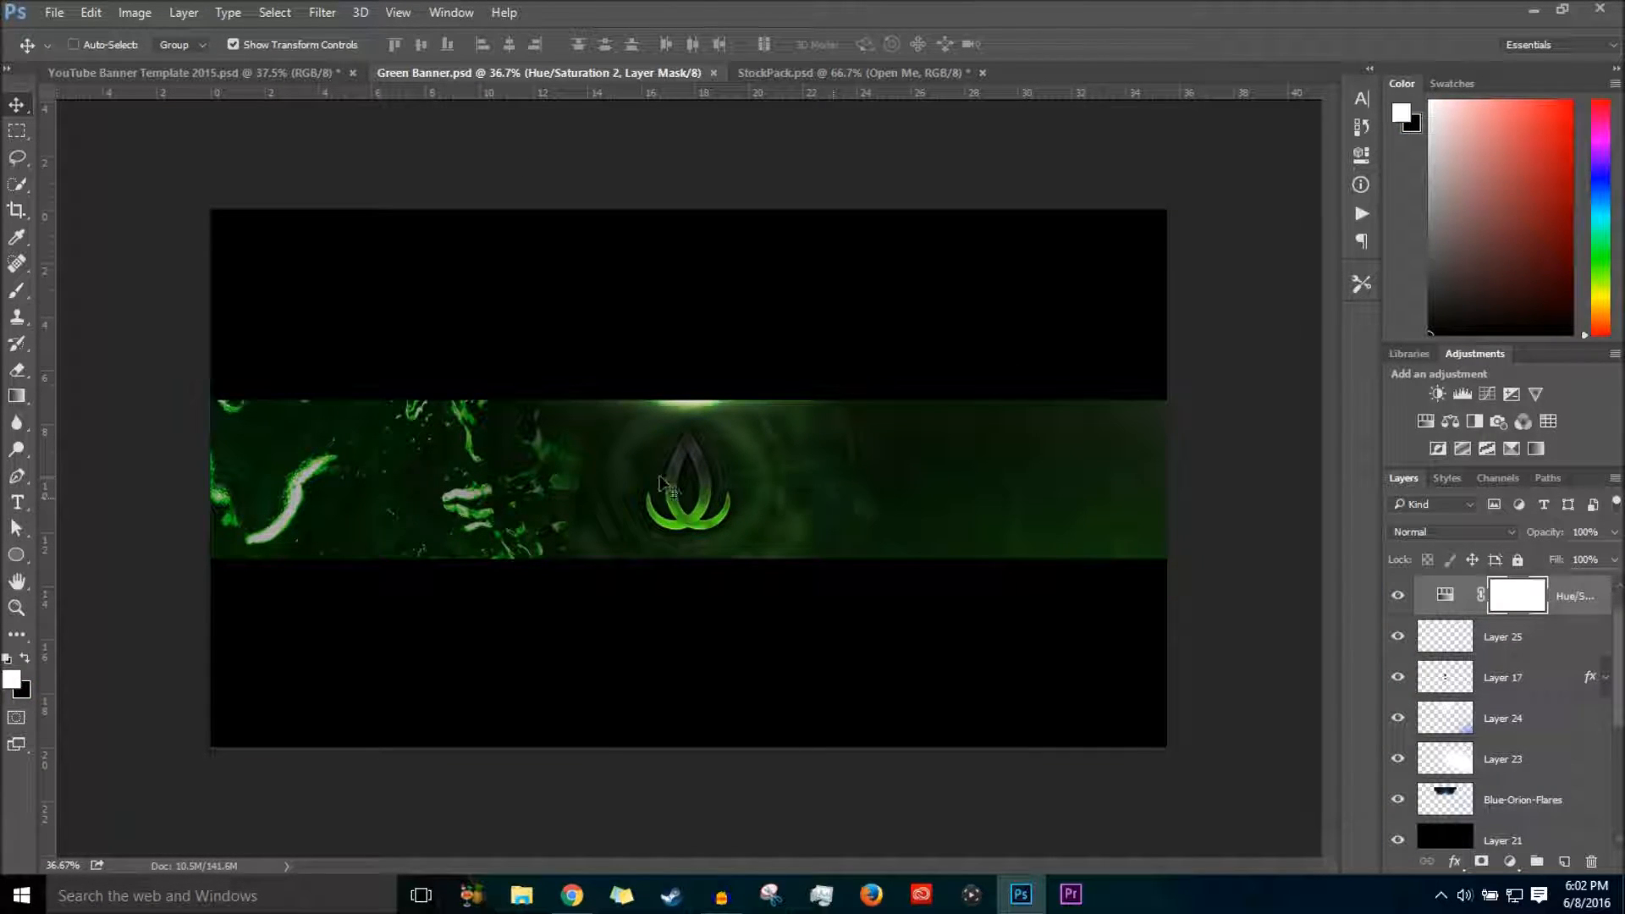
click(279, 74)
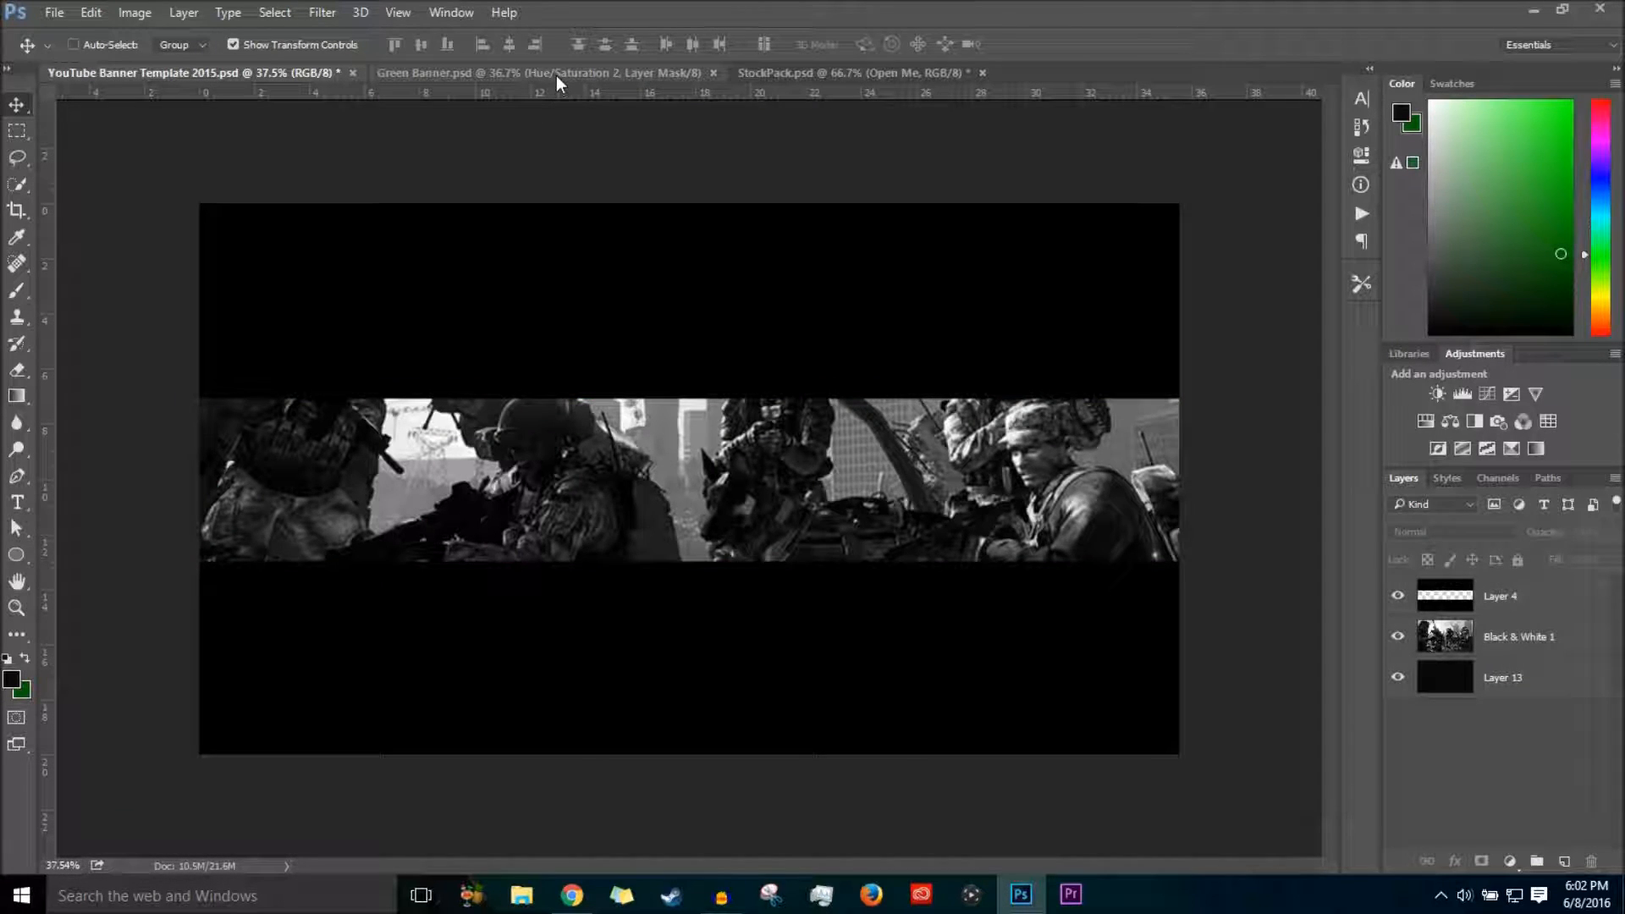
click(1515, 685)
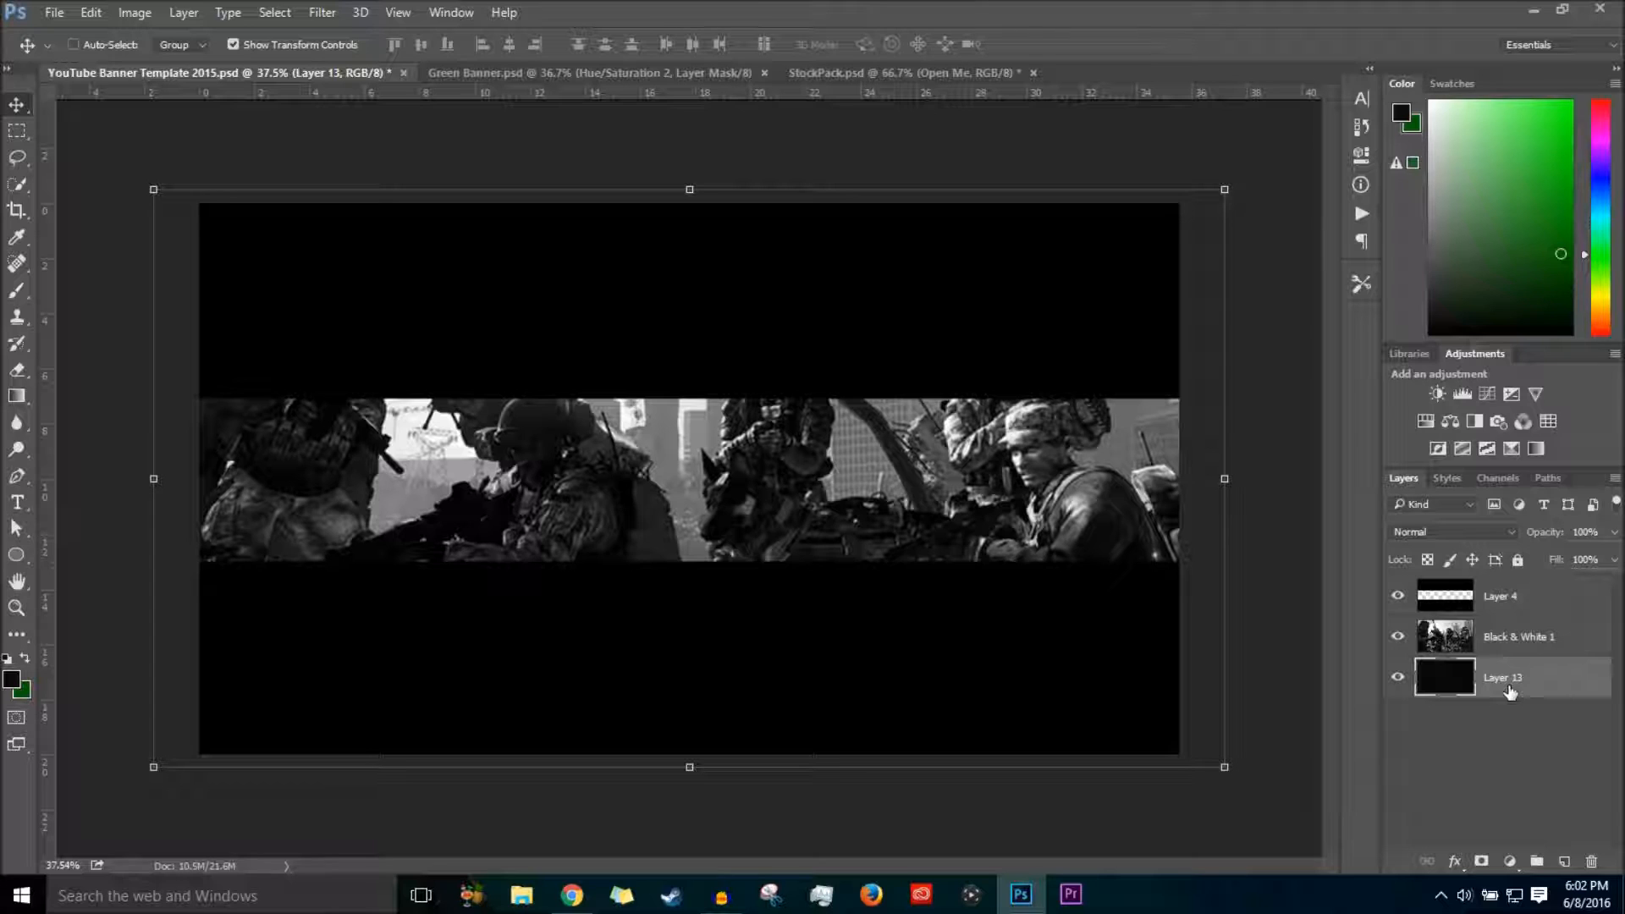
key(ctrl+j)
drag(1511, 690, 1504, 647)
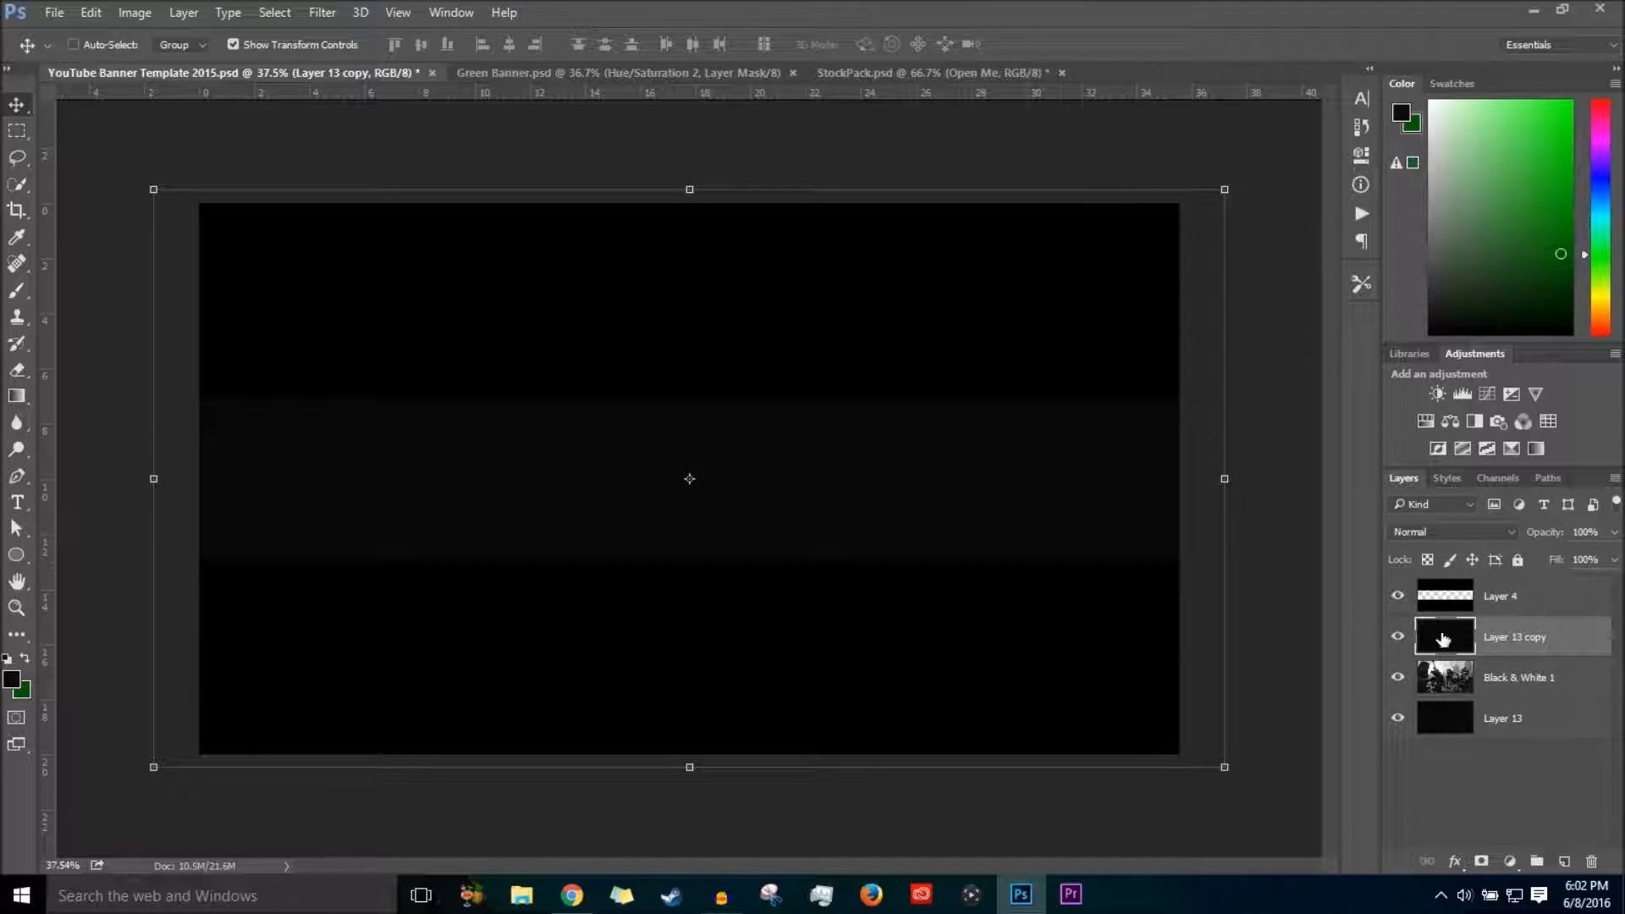
Delete Layer 13 copy and add a new layer filled with black above Black & White 1.
drag(1589, 870, 1590, 863)
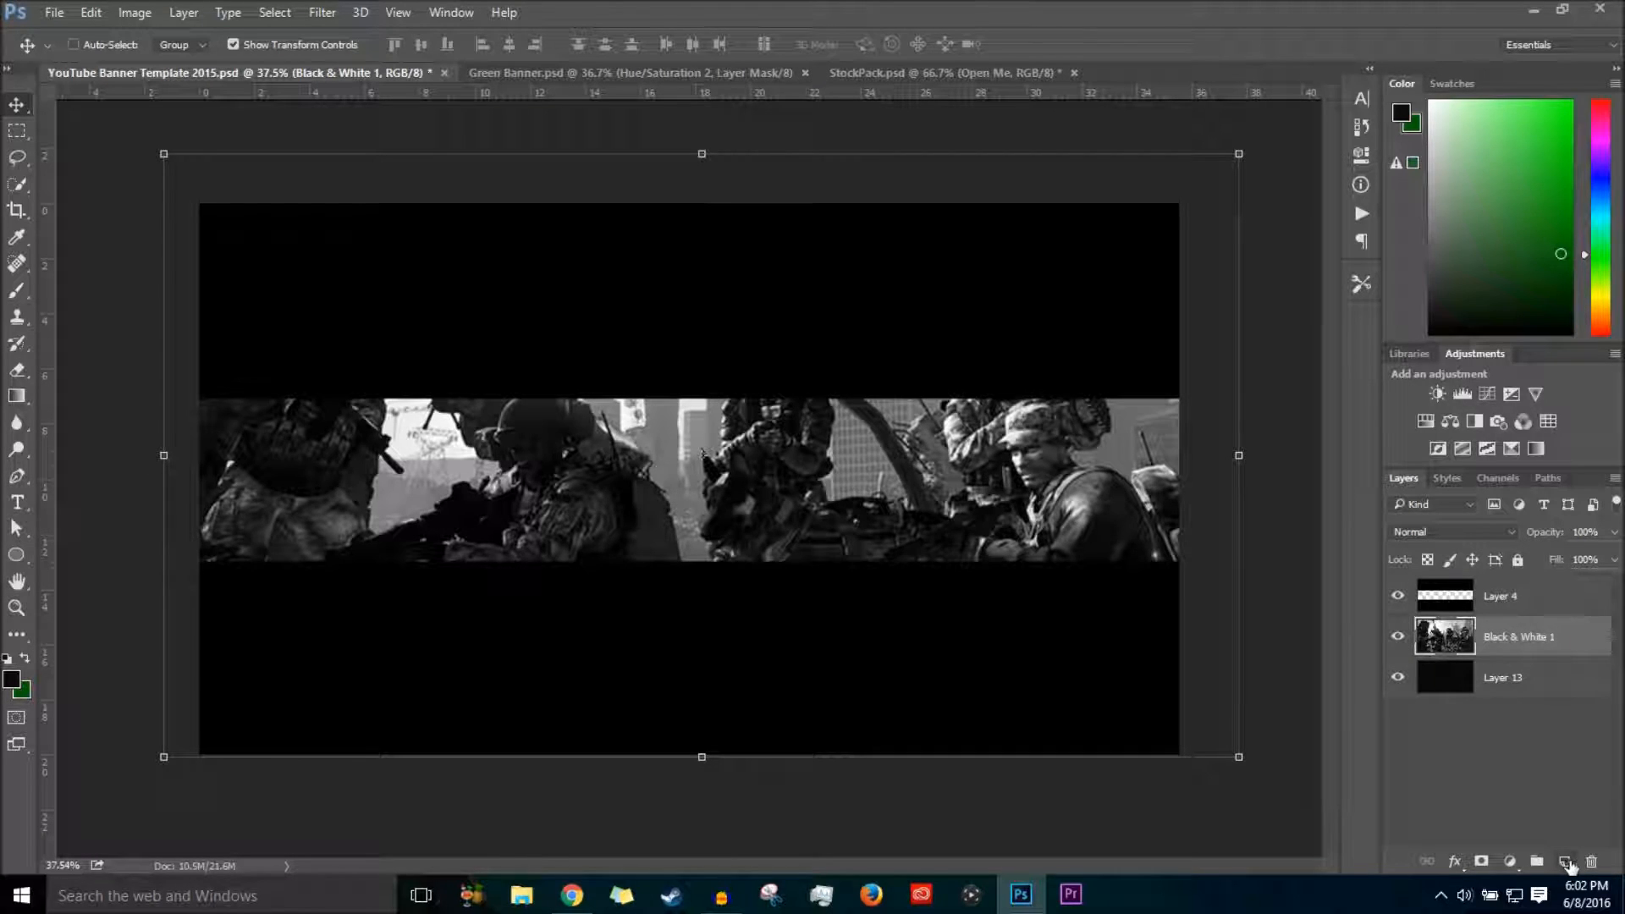
click(1566, 863)
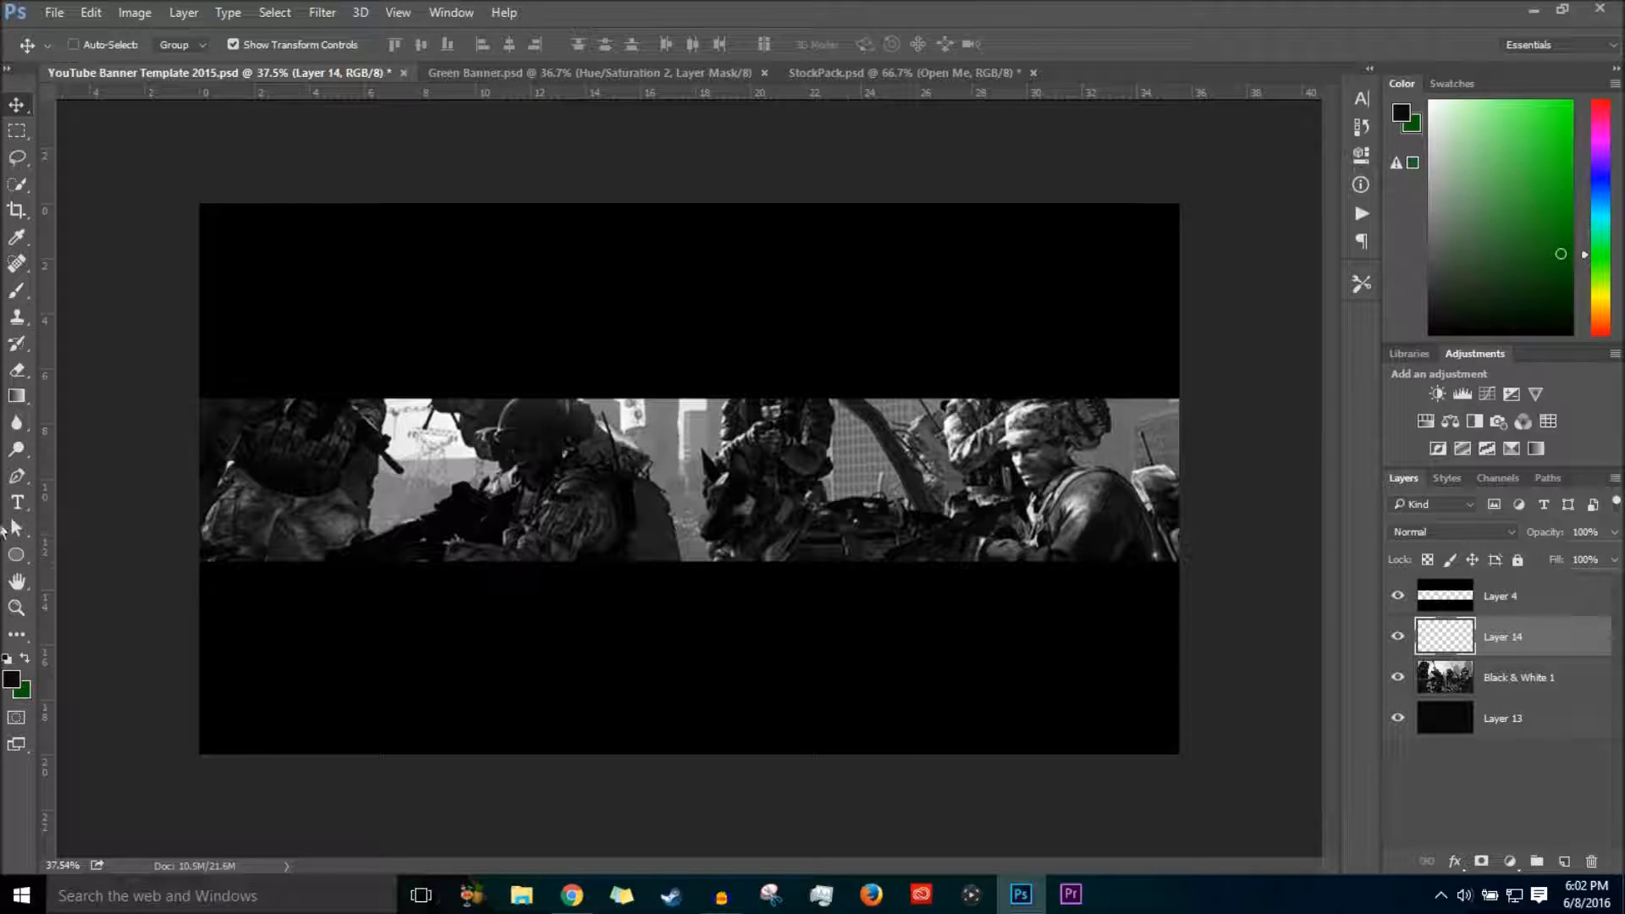
click(7, 657)
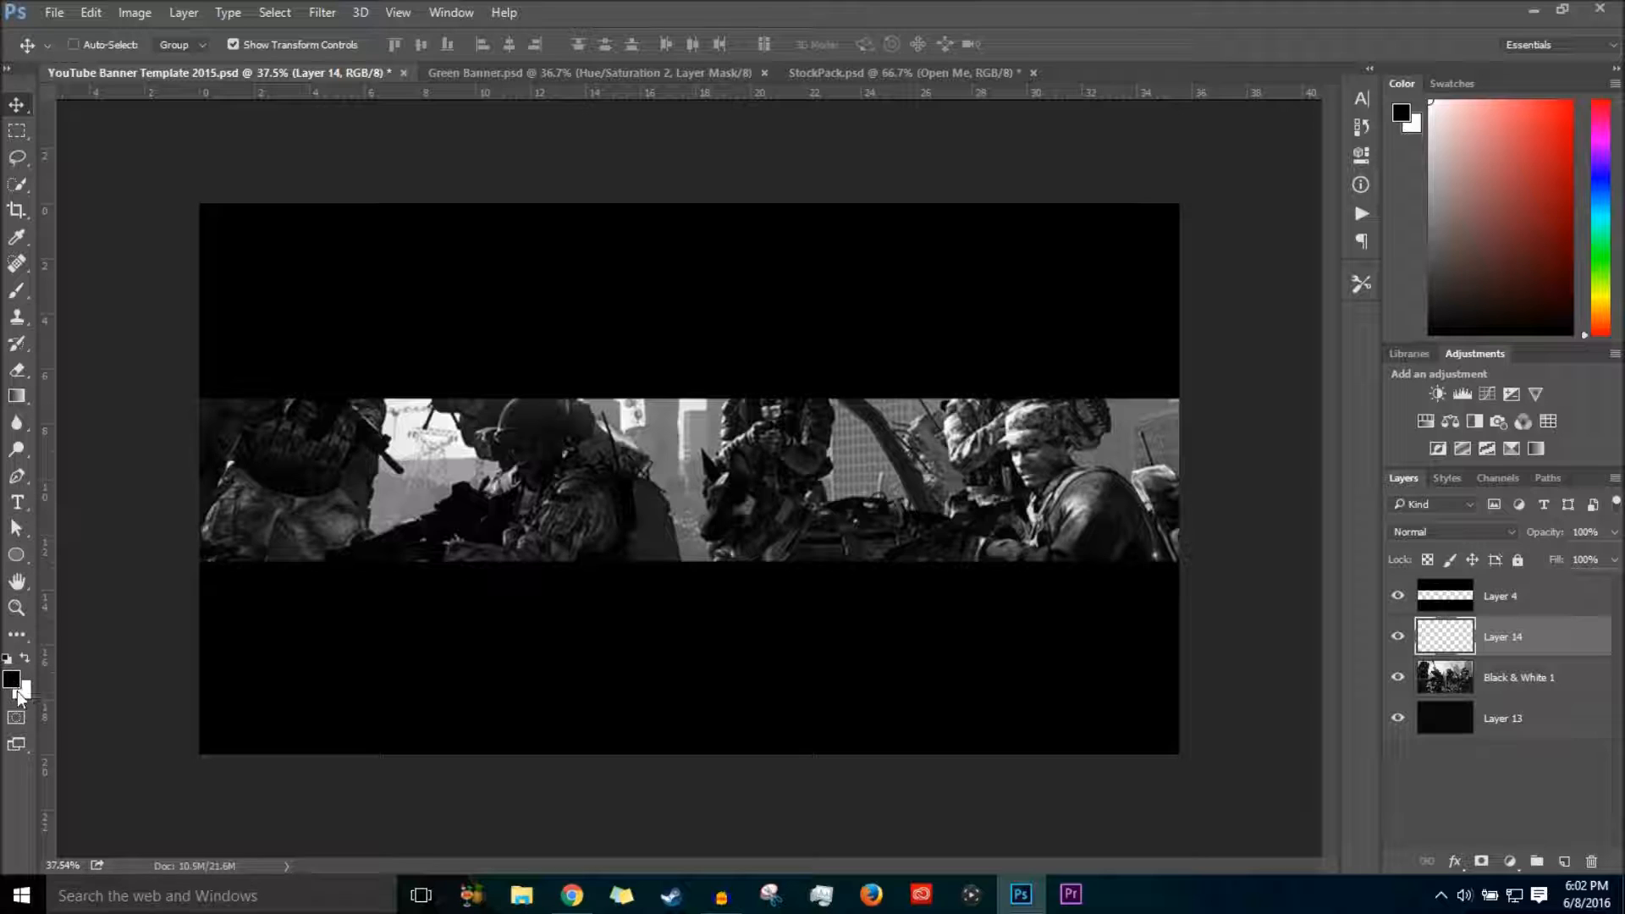
click(24, 663)
key(ctrl+BackSpace)
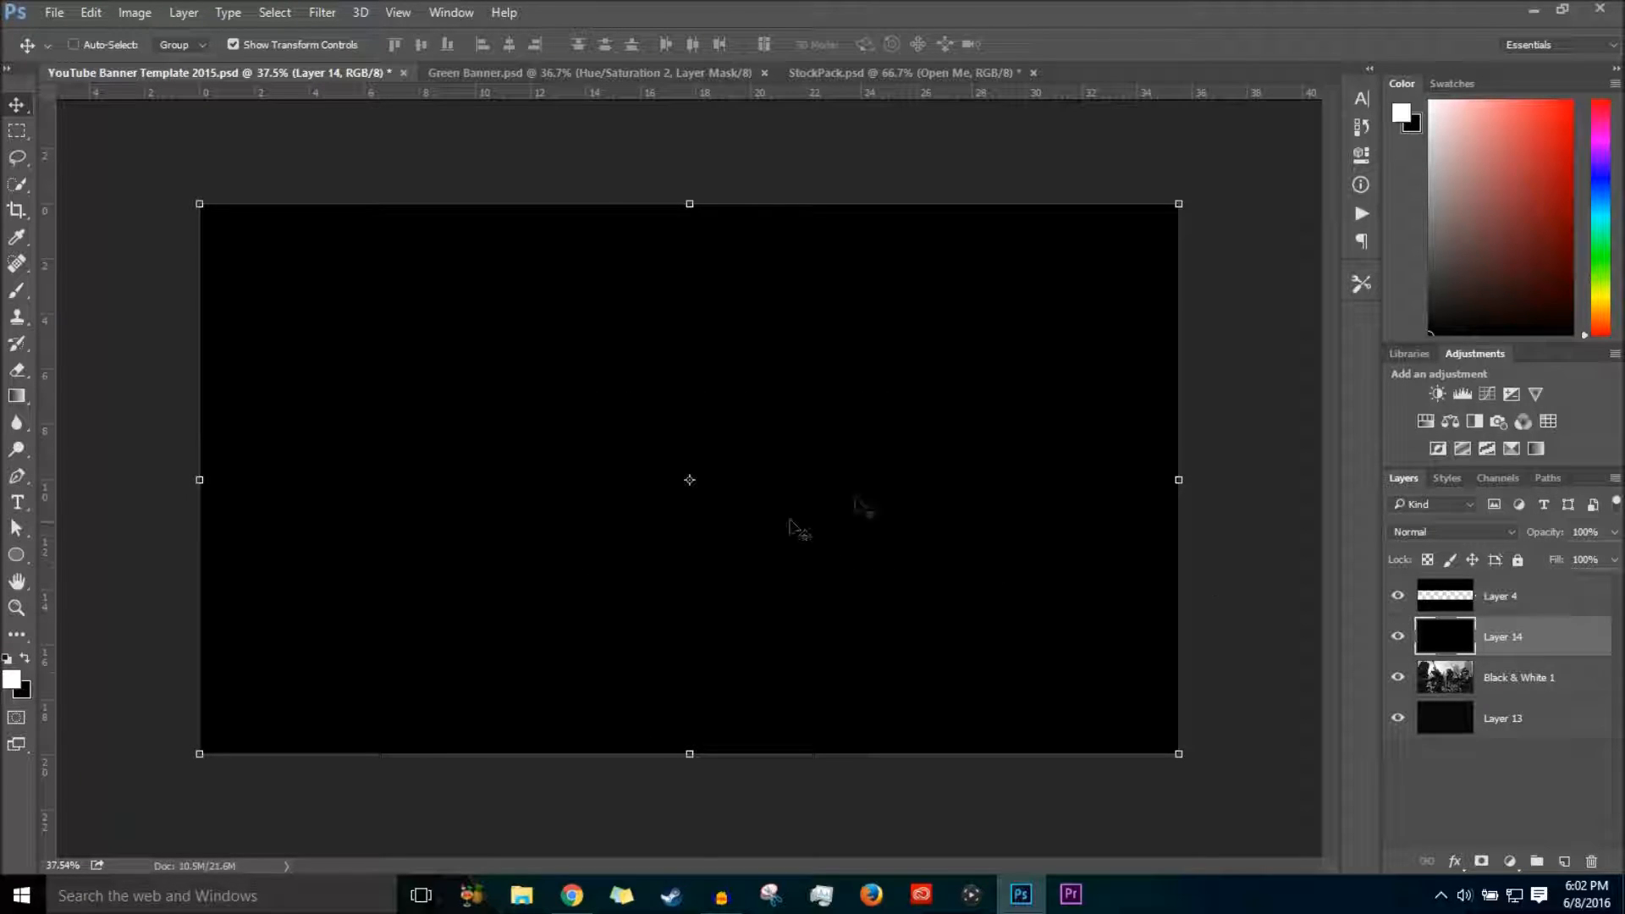
Lower the opacity of the black Layer 14 to 91% so the soldiers image shows through faintly.
click(1449, 784)
click(1514, 652)
drag(1613, 560, 1603, 559)
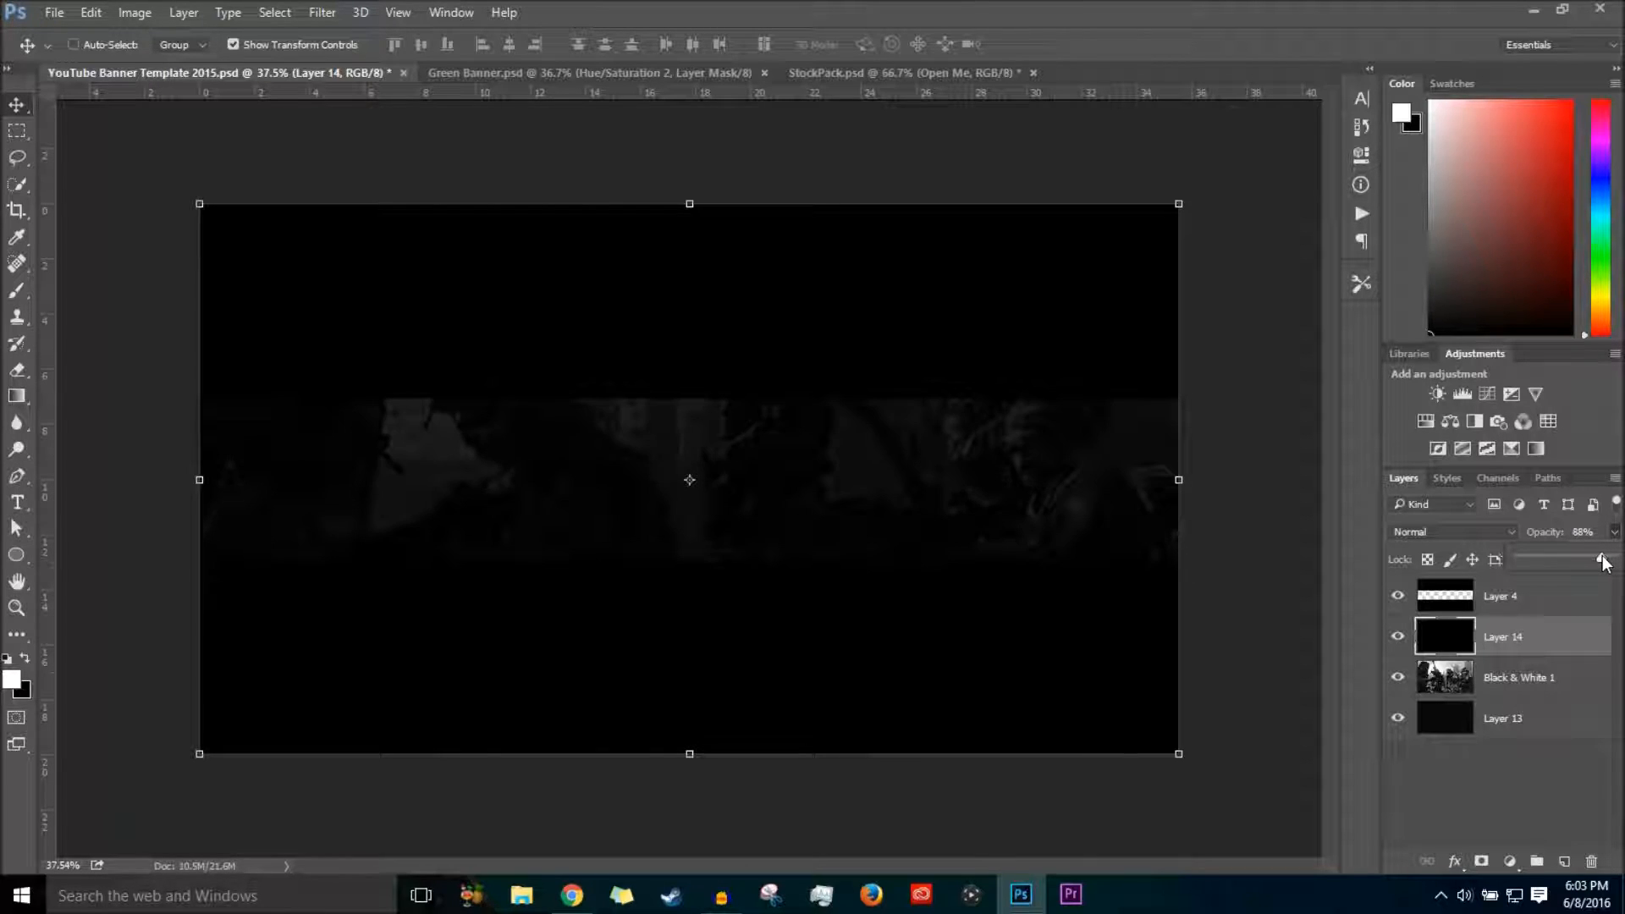
mouse_move(1606, 563)
mouse_down()
mouse_move(1471, 562)
mouse_move(1610, 569)
mouse_up()
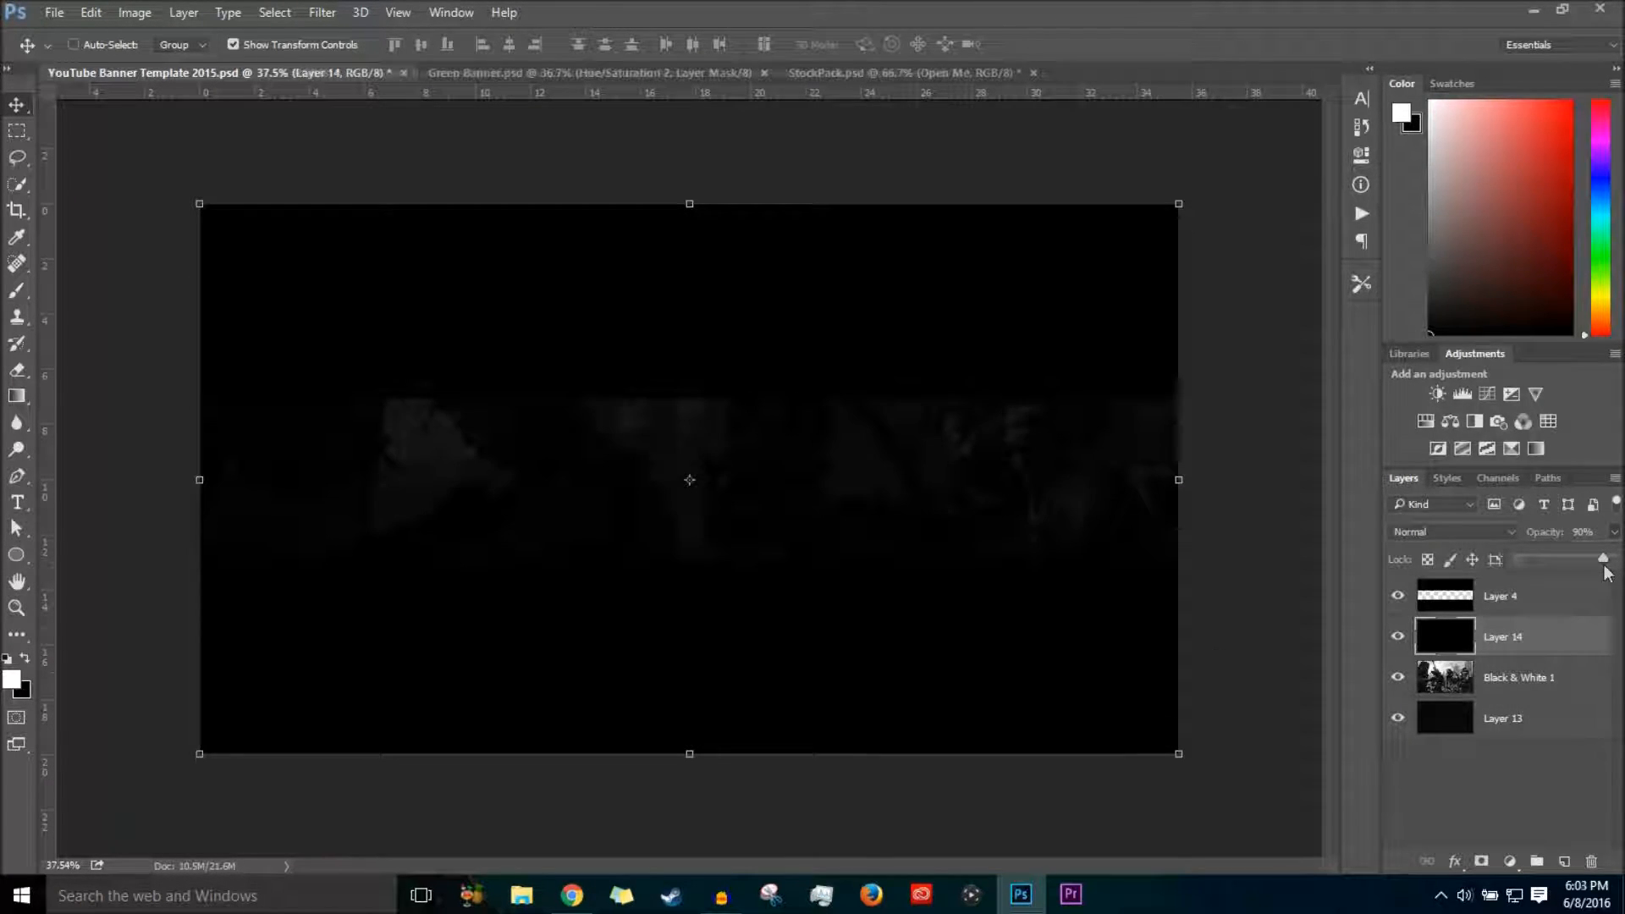
click(1550, 656)
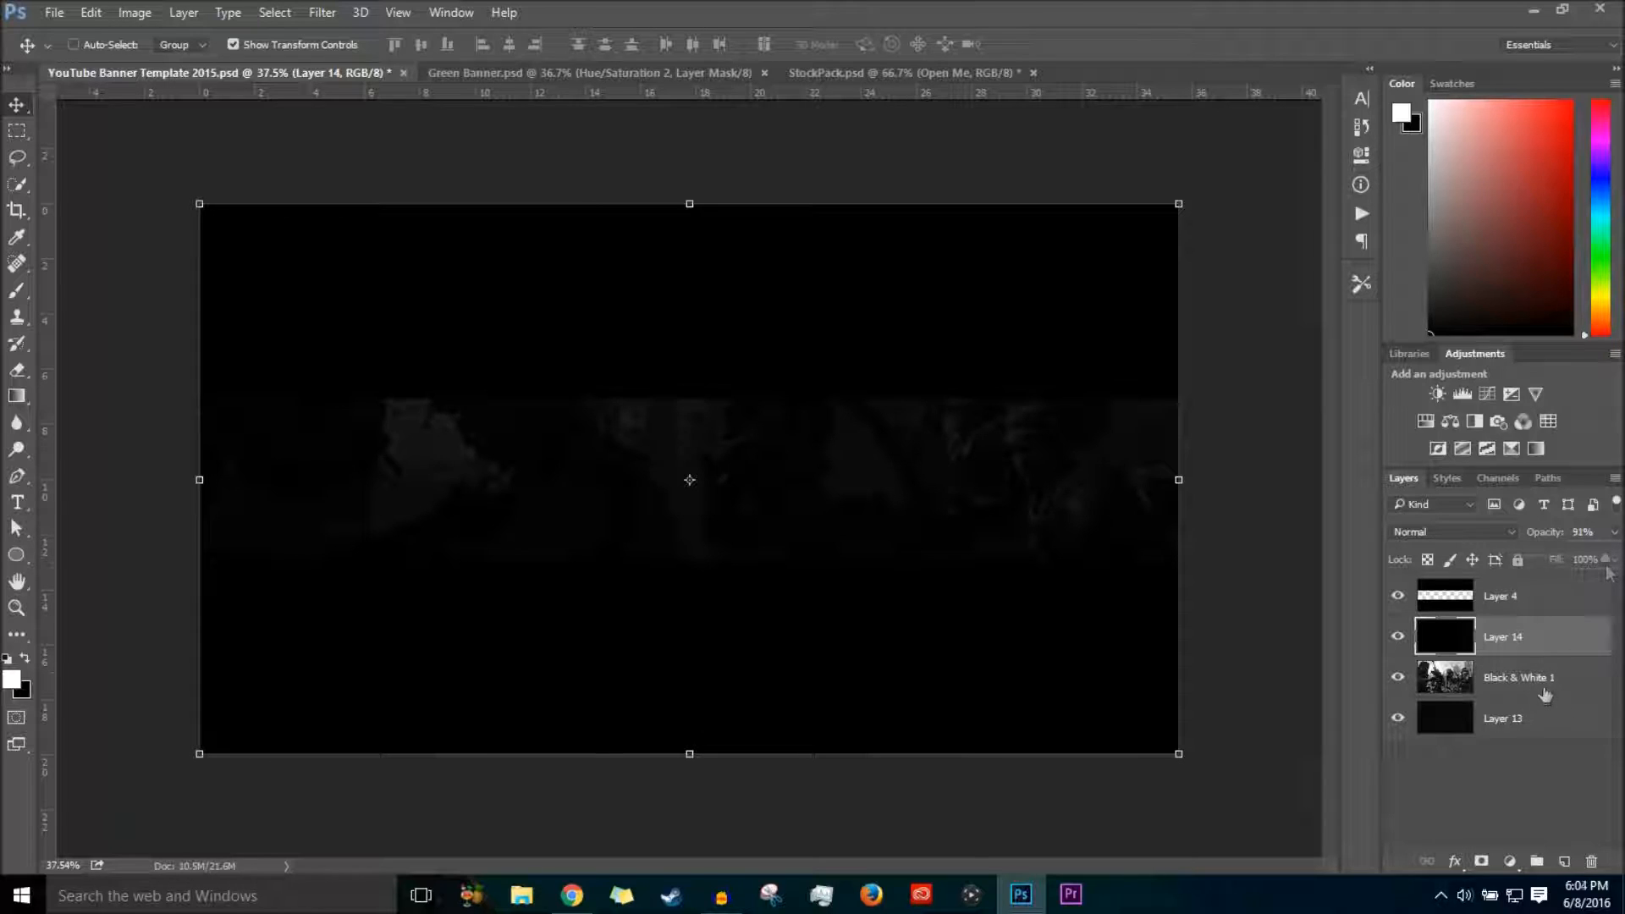
Group Layer 14 and Black & White 1 as a red-labelled group named Background, and add an empty layer above it.
click(1544, 695)
key(ctrl+g)
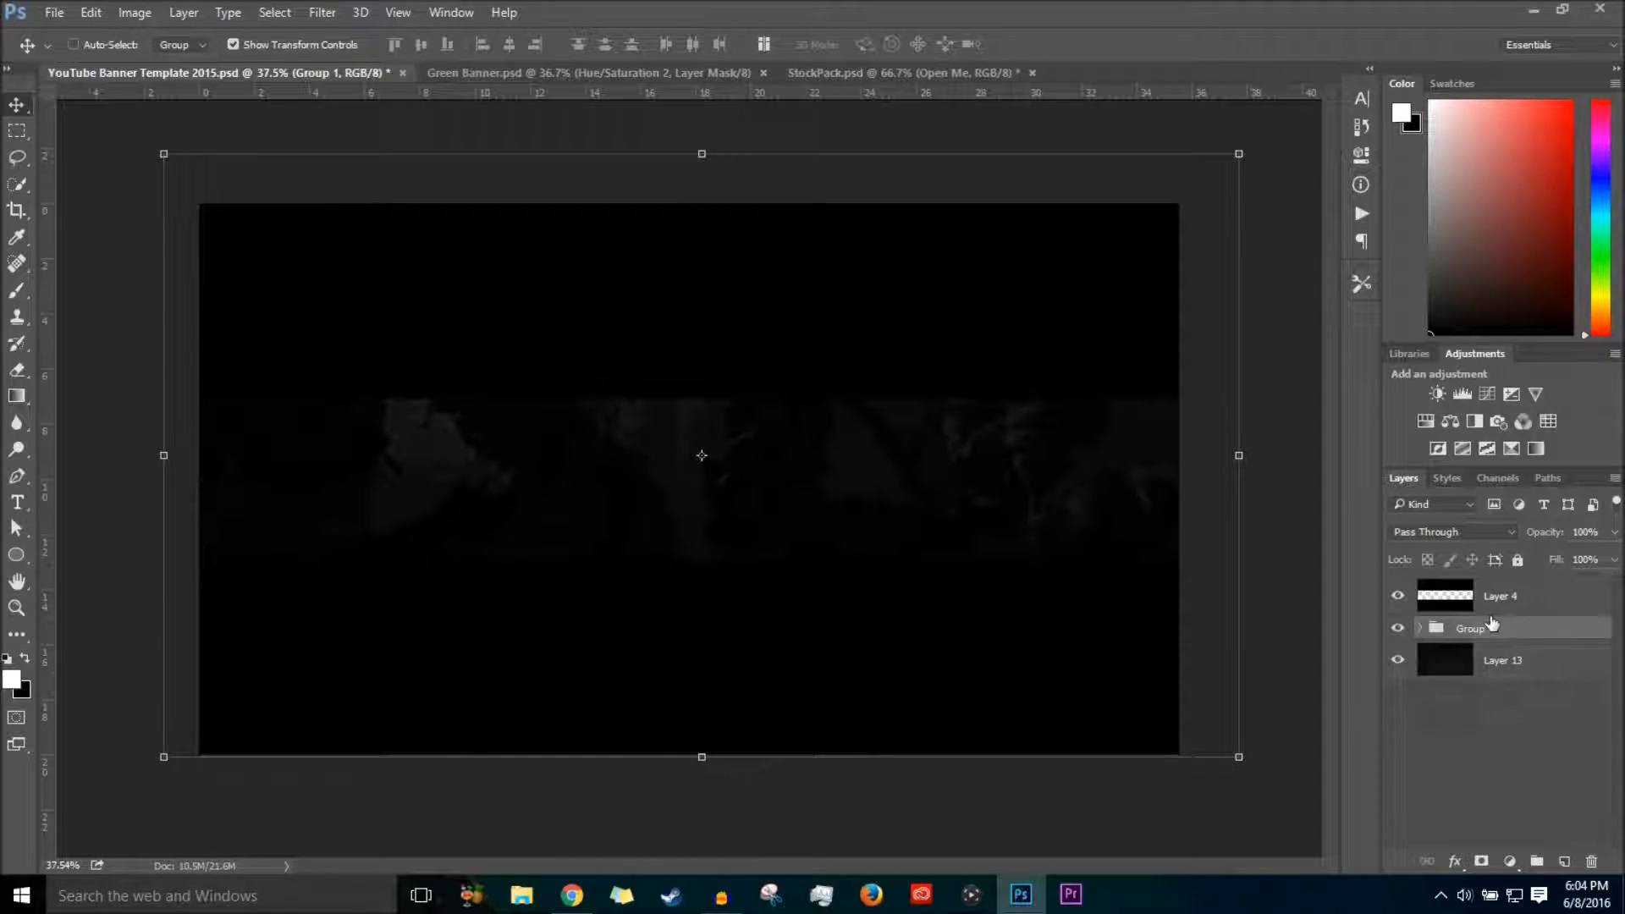
double_click(1488, 629)
text(nd)
key(Return)
right_click(1498, 628)
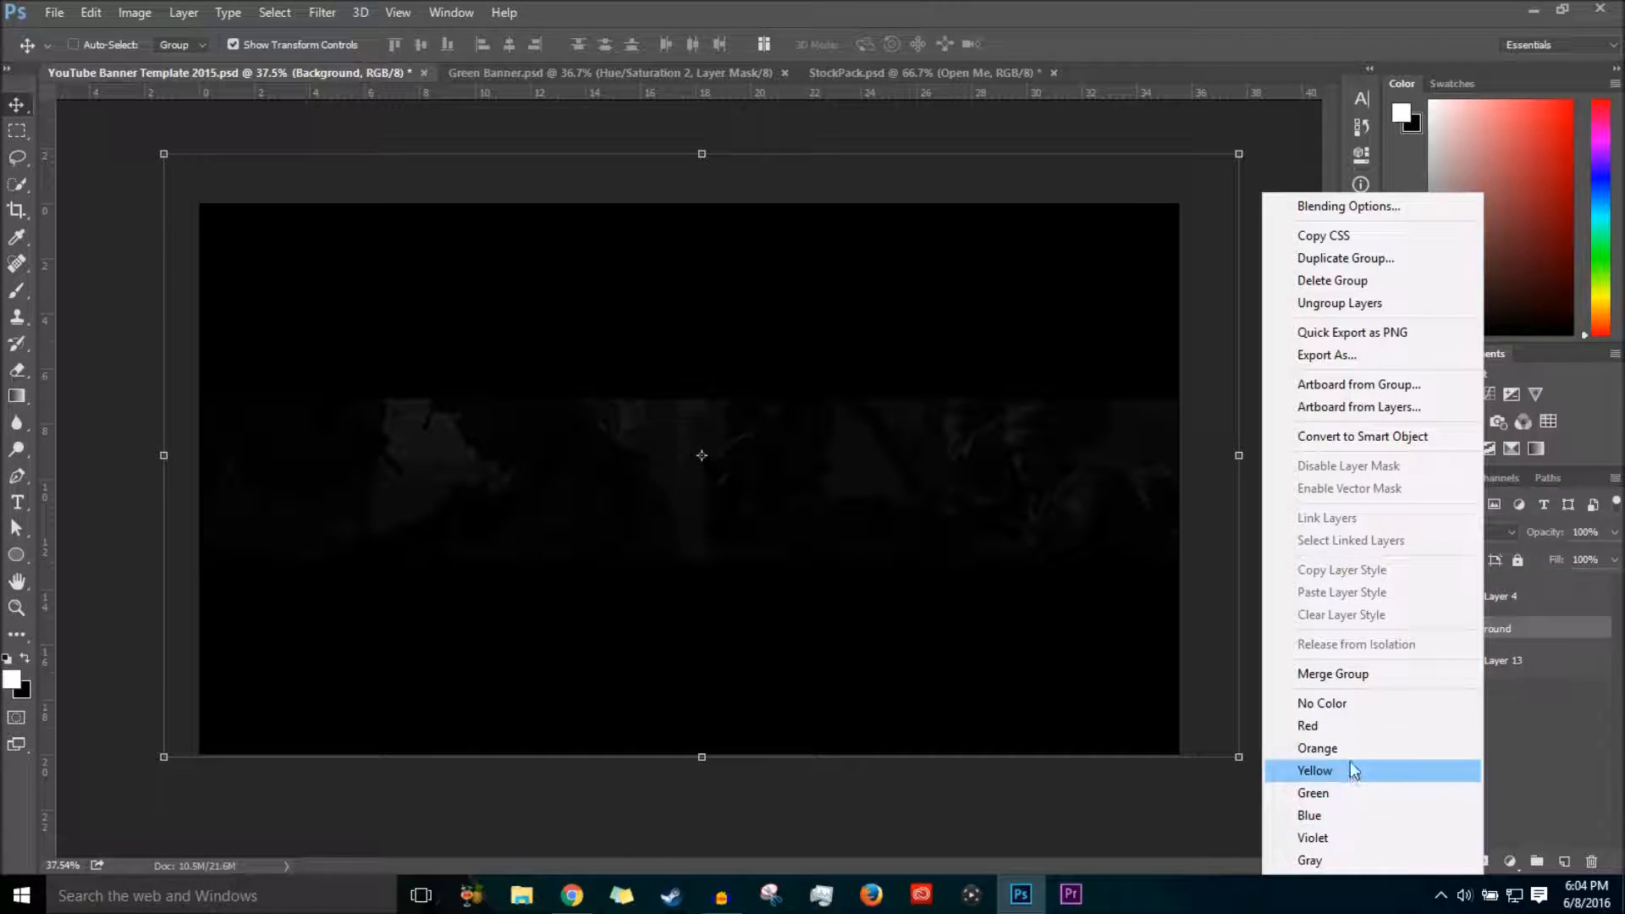
click(1351, 727)
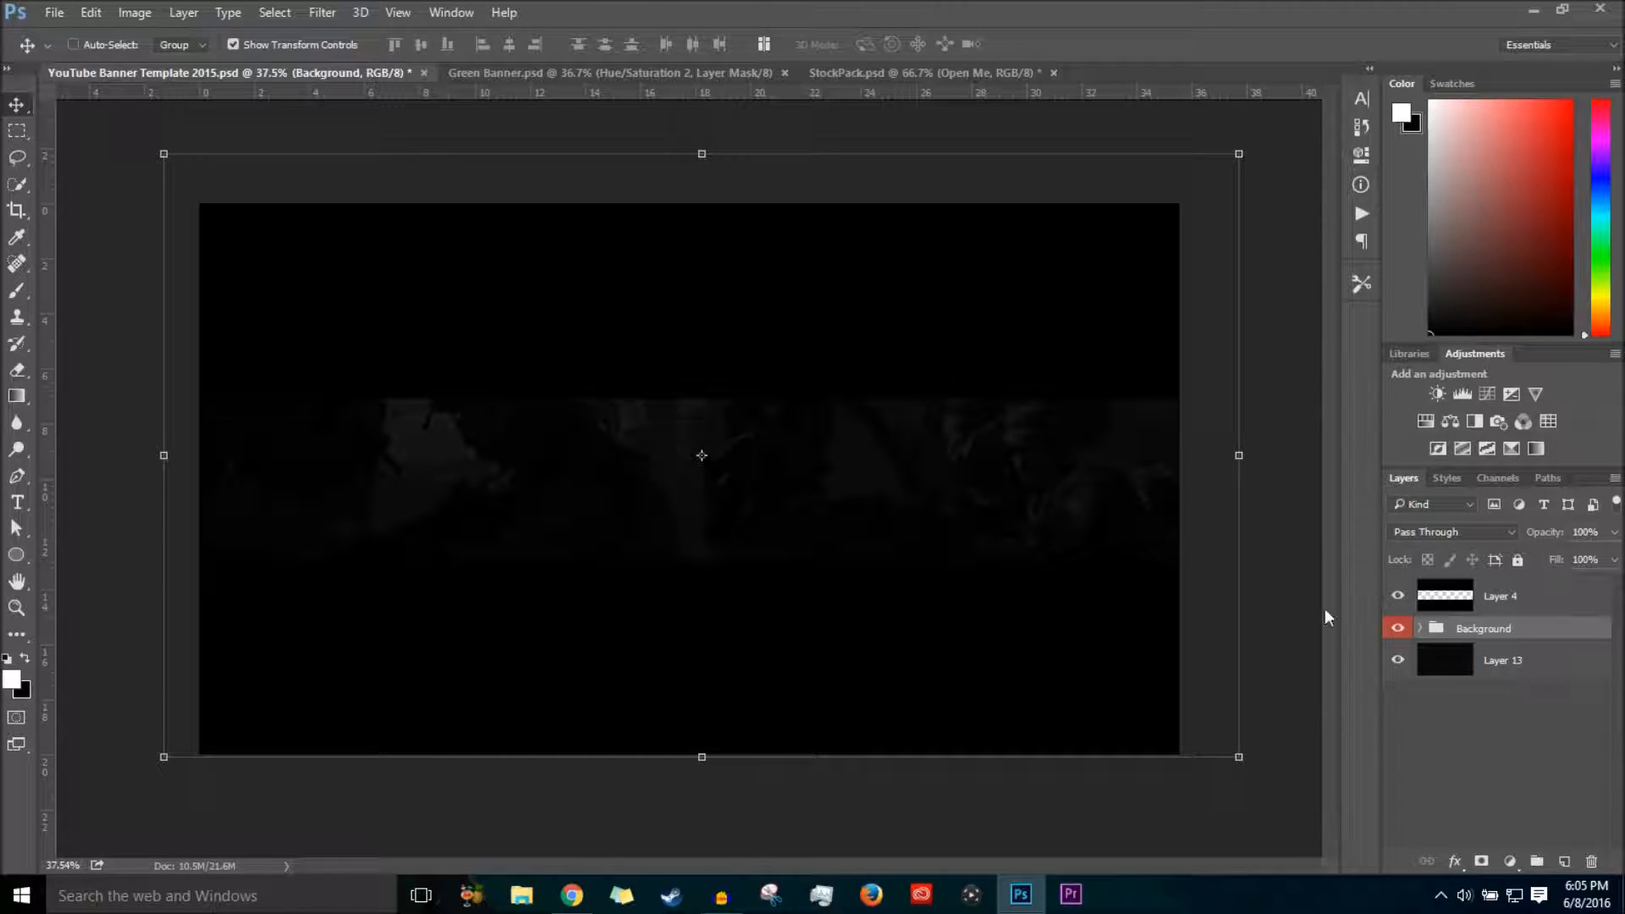
click(1564, 861)
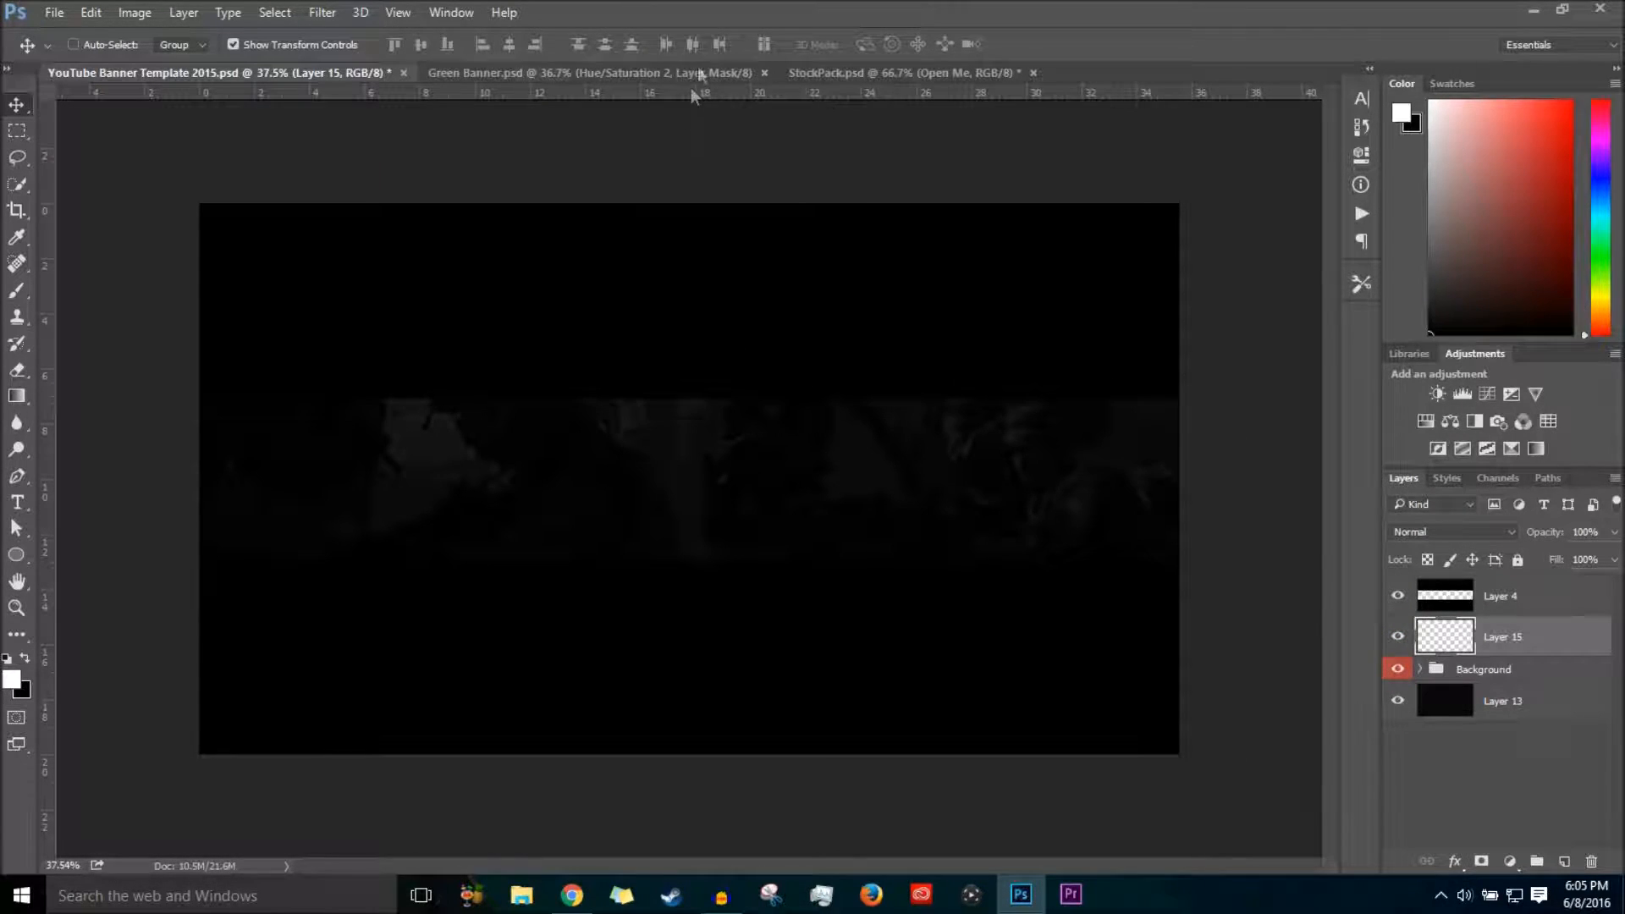
Preview the Red Hexagon stock image in StockPack.psd and hide it again.
click(853, 74)
click(1397, 660)
click(1397, 660)
click(676, 74)
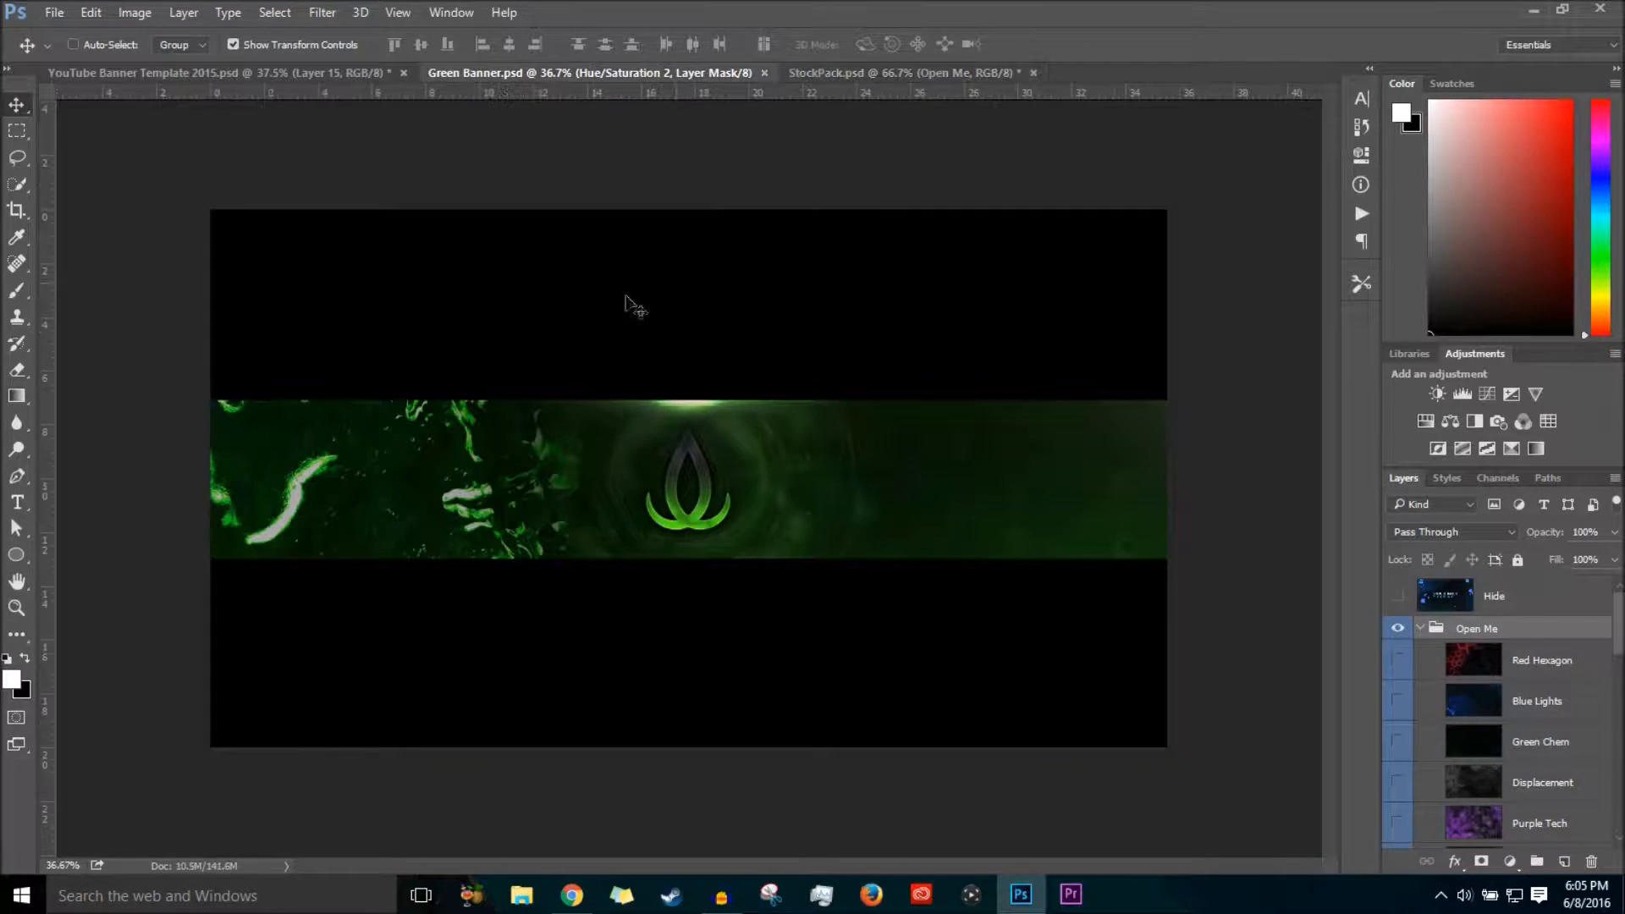
click(951, 73)
Examine the Group 2 copy layer in Green Banner.psd by toggling its visibility, and return to the banner template.
click(688, 73)
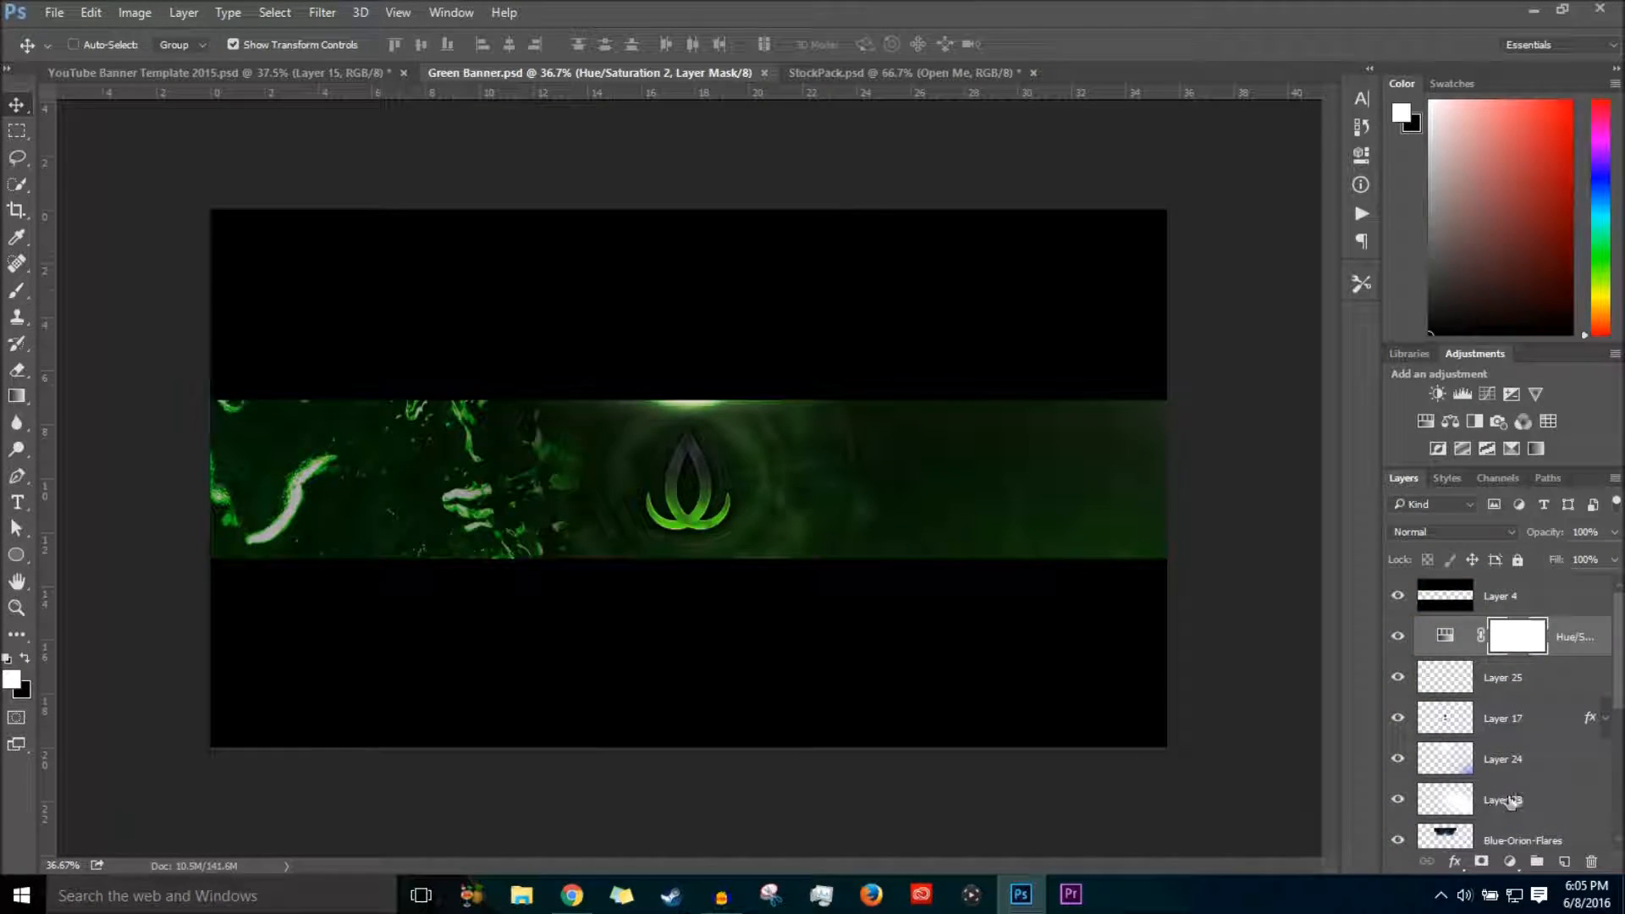
scroll(1509, 801, down, 2)
scroll(1507, 722, down, 1)
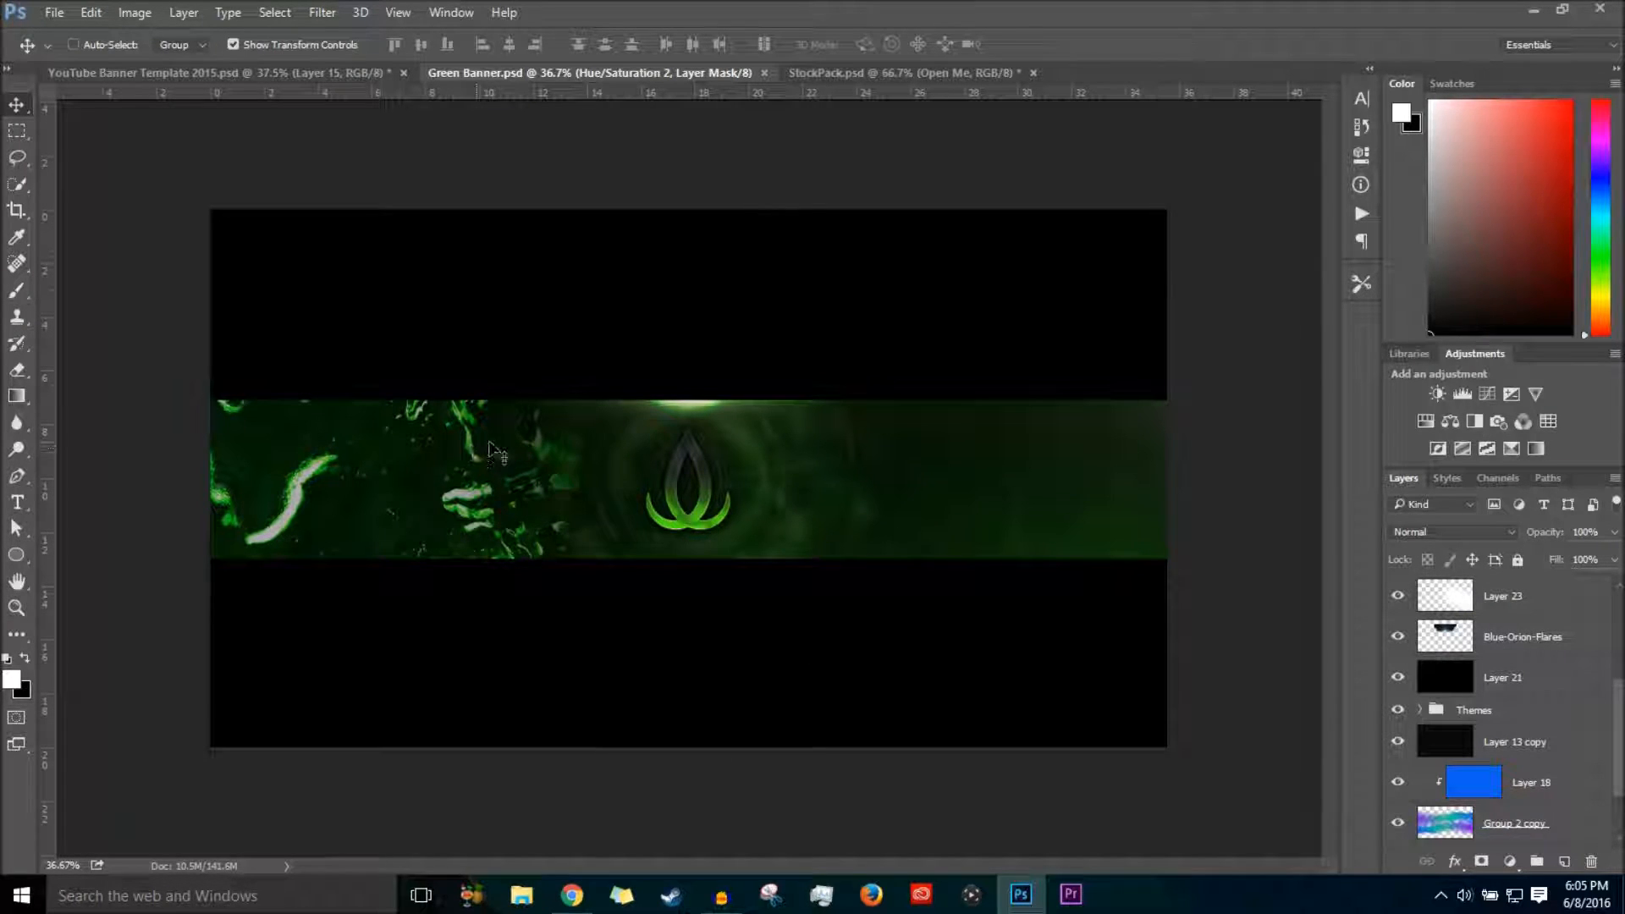
scroll(1518, 779, down, 2)
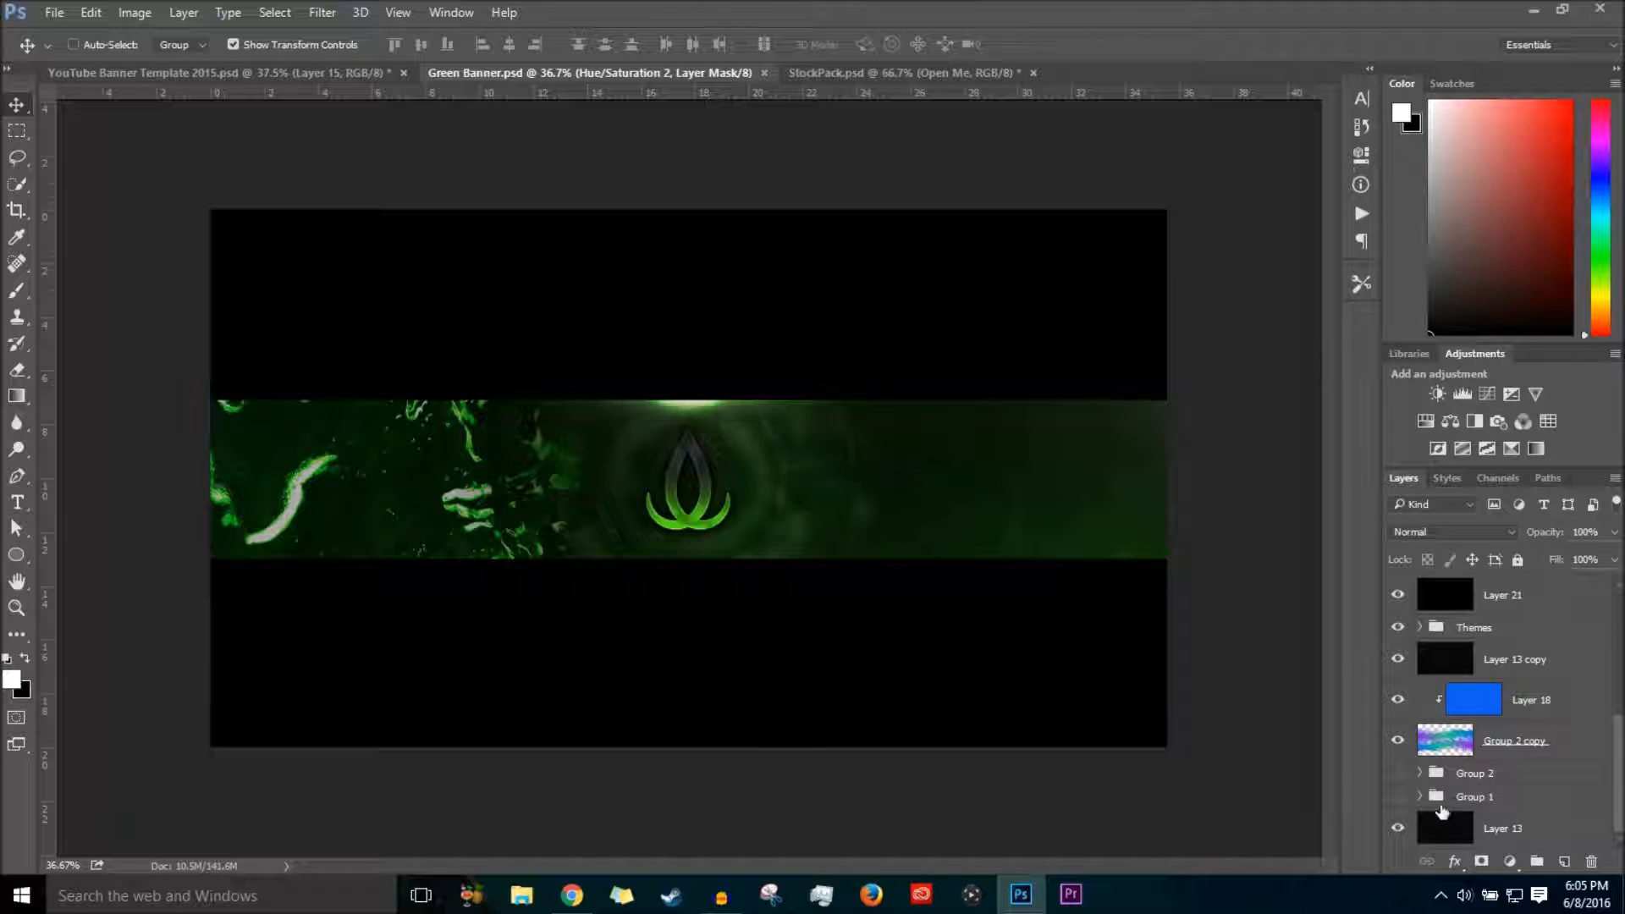
click(1398, 741)
click(1398, 742)
click(1401, 742)
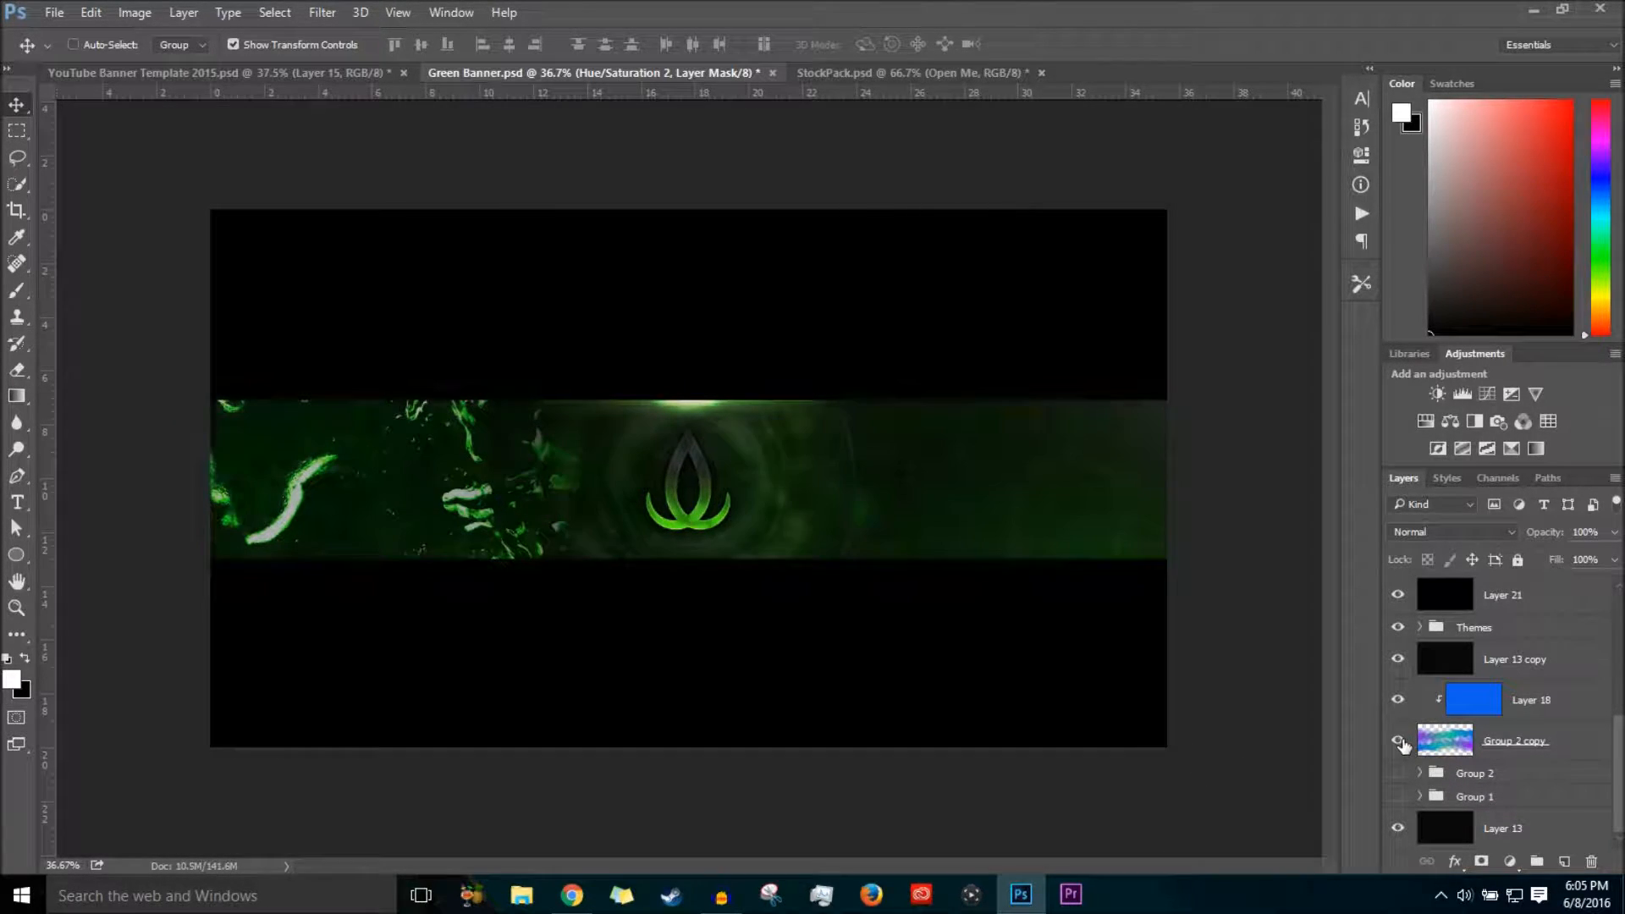
click(1399, 742)
click(1399, 742)
click(151, 71)
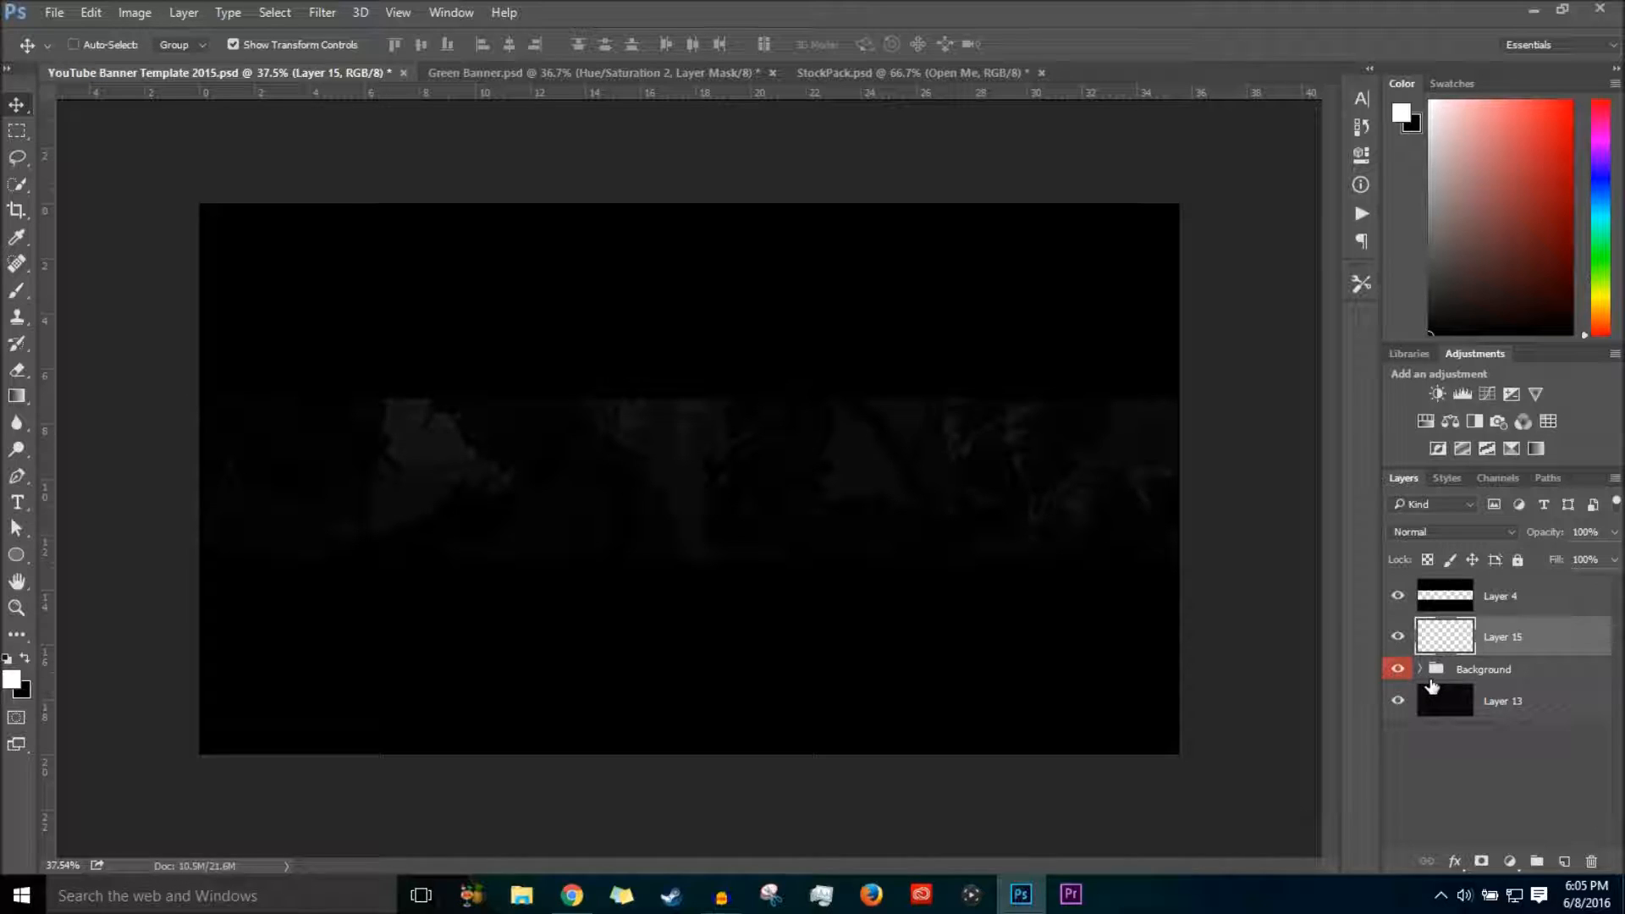
Draw a closed wave-shaped path with the Pen tool across the lower half of the banner, extending past both side edges.
click(18, 477)
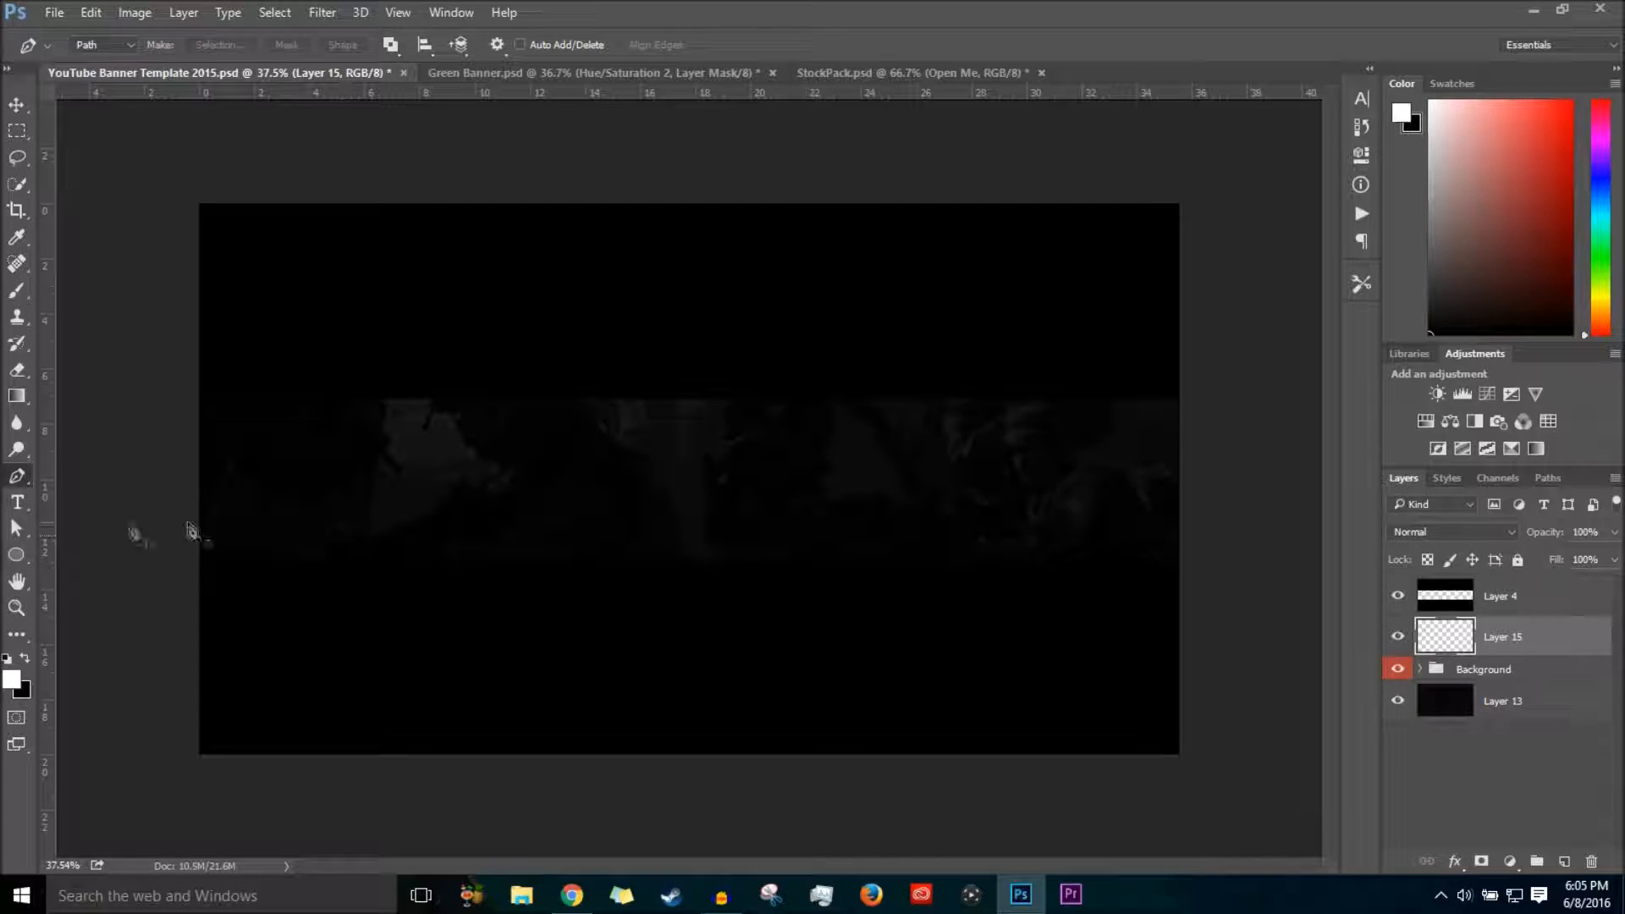
click(105, 473)
drag(461, 516, 608, 633)
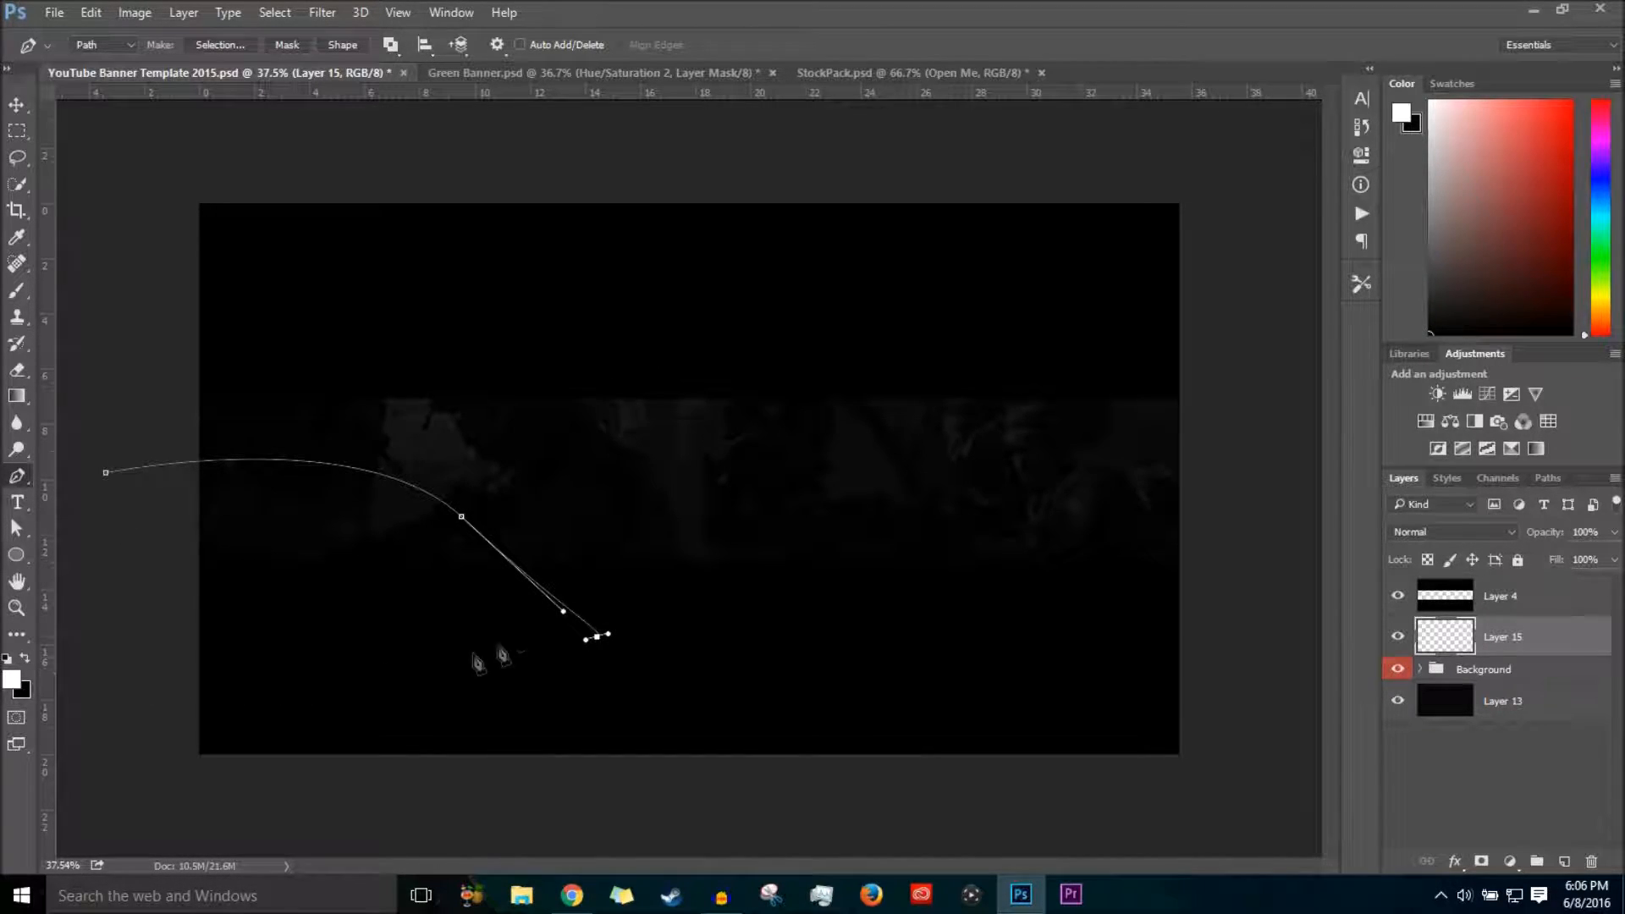
drag(756, 489, 861, 488)
drag(757, 490, 624, 460)
drag(936, 546, 970, 635)
drag(944, 555, 944, 617)
drag(1111, 480, 1025, 442)
drag(1111, 481, 1007, 455)
drag(1233, 550, 1251, 653)
click(1253, 752)
drag(726, 741, 735, 741)
click(317, 707)
click(109, 633)
click(105, 472)
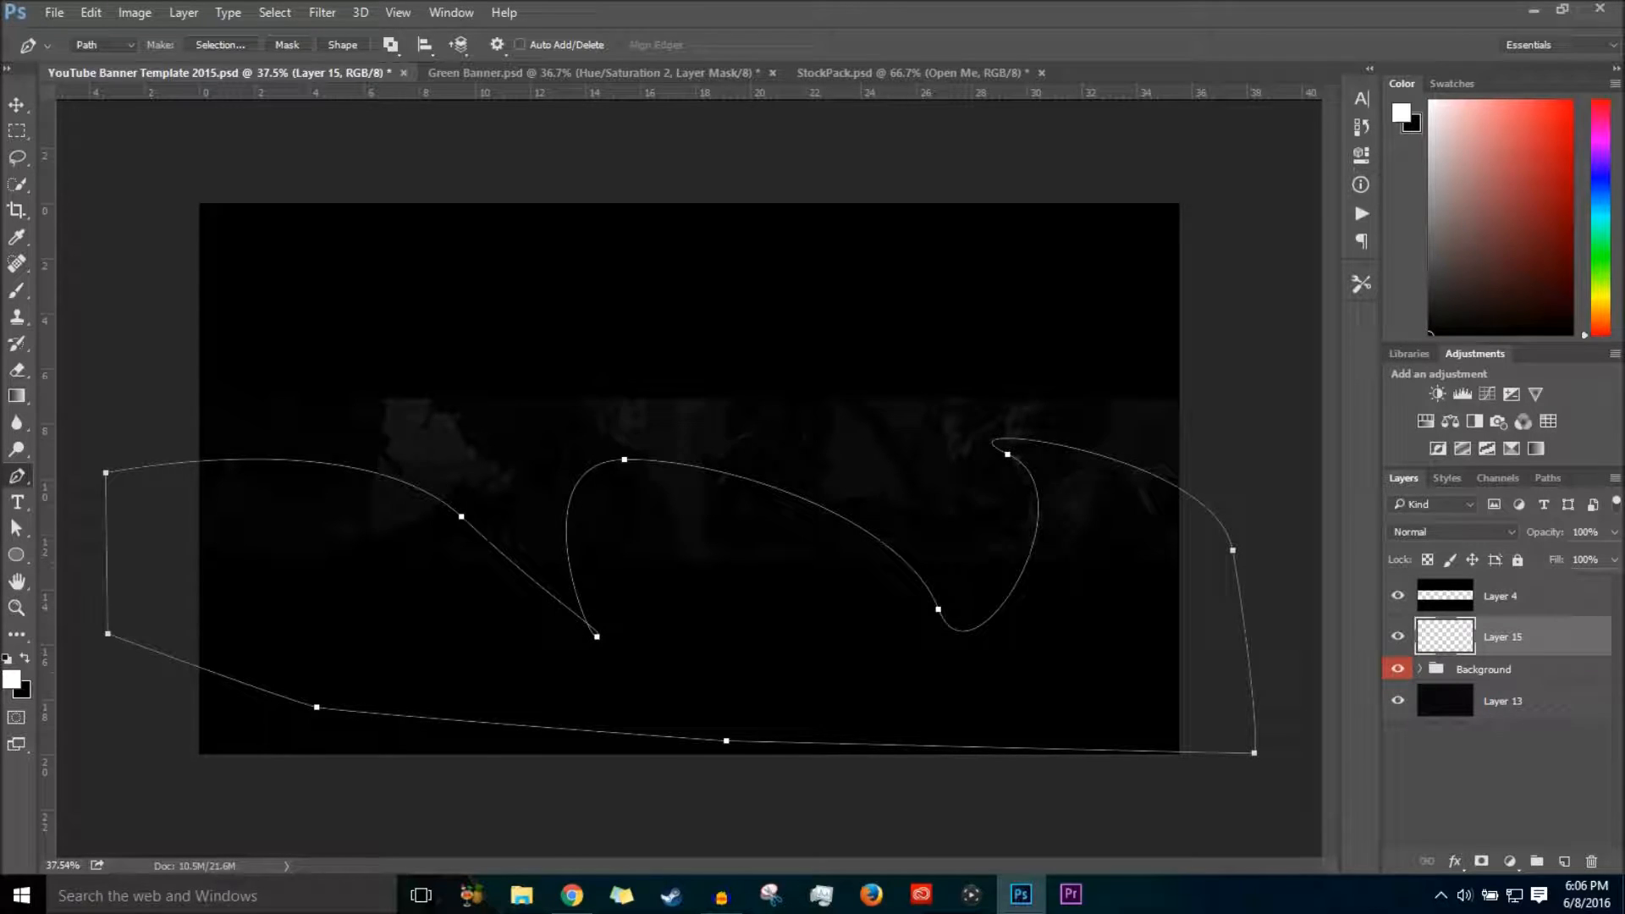
Fill the wave path on Layer 15 with the purple colour ac0fee and delete the path.
right_click(708, 582)
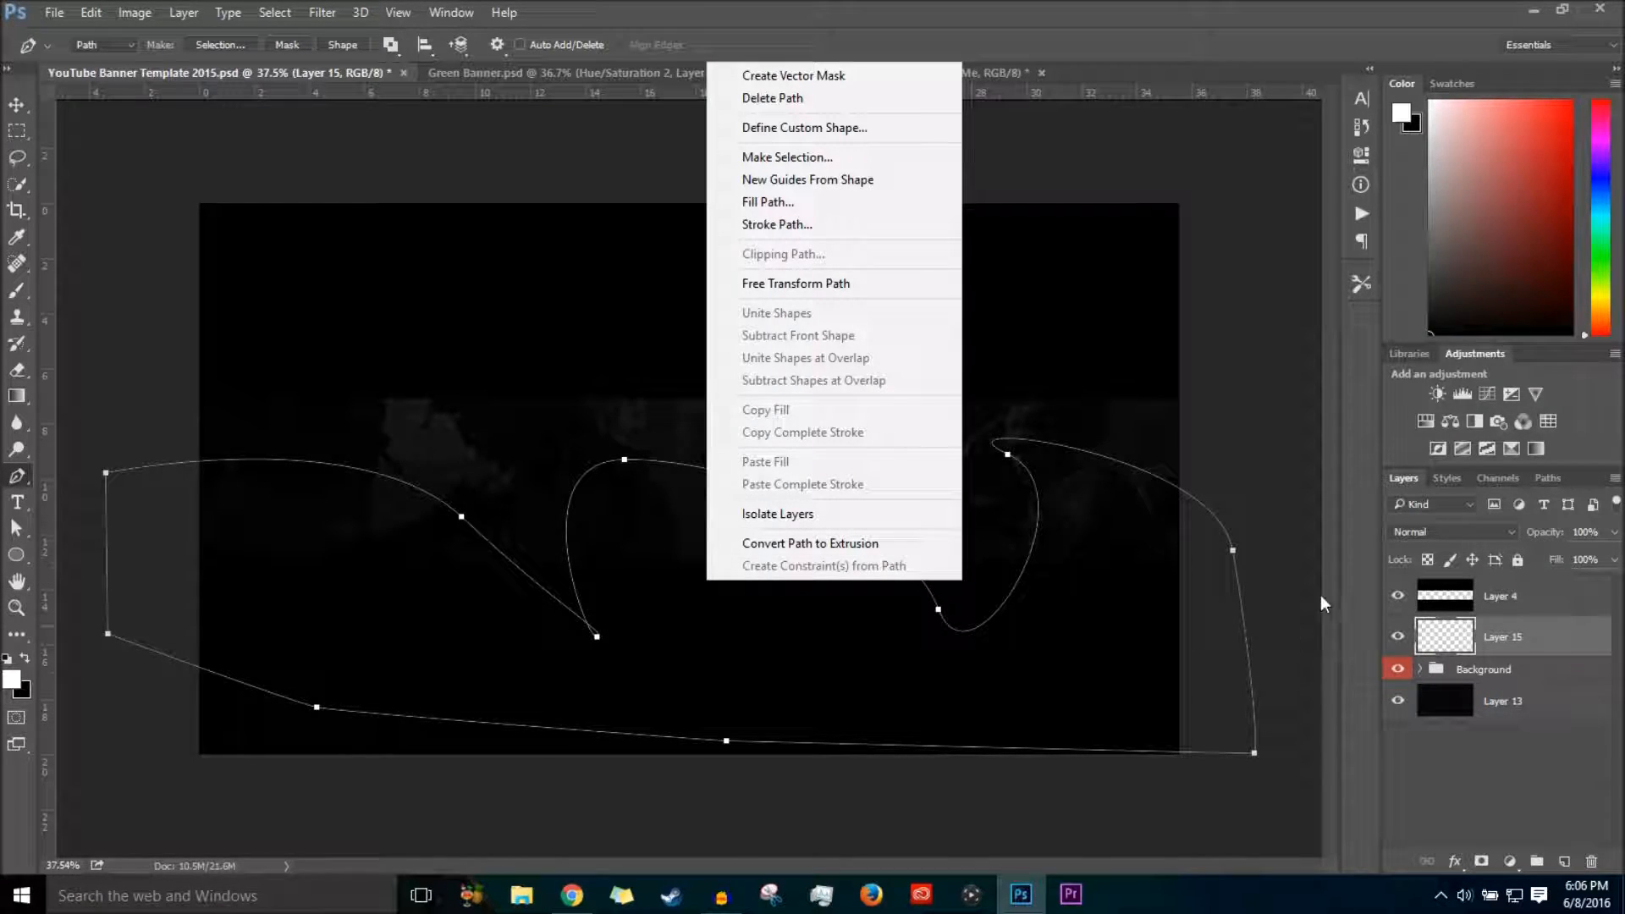
click(798, 203)
click(1058, 202)
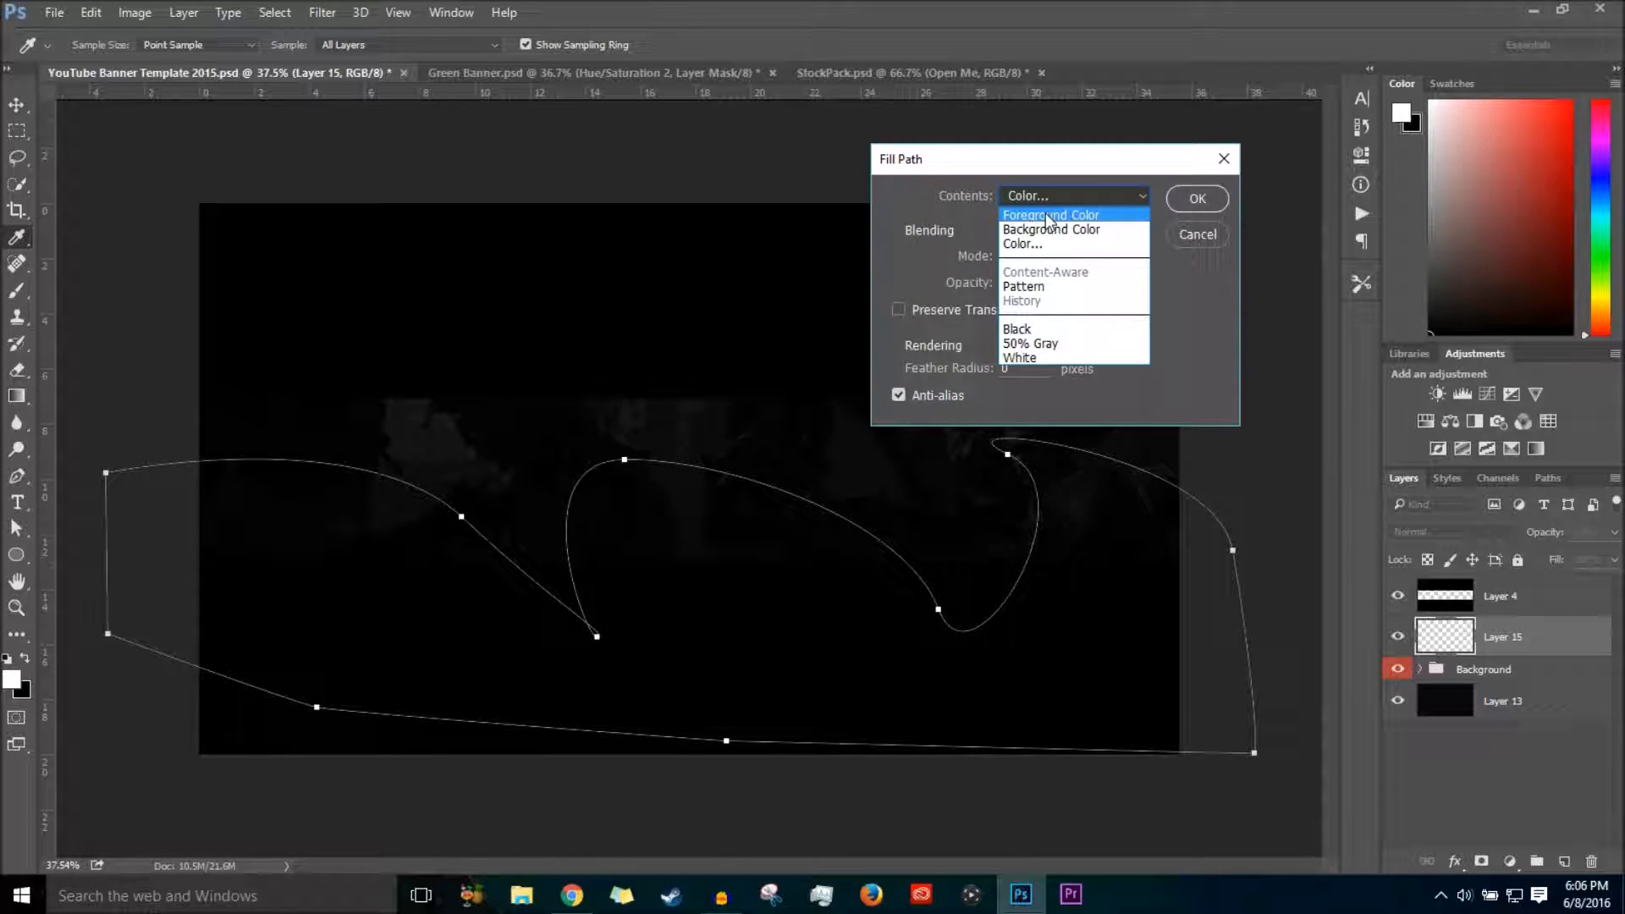
click(1062, 245)
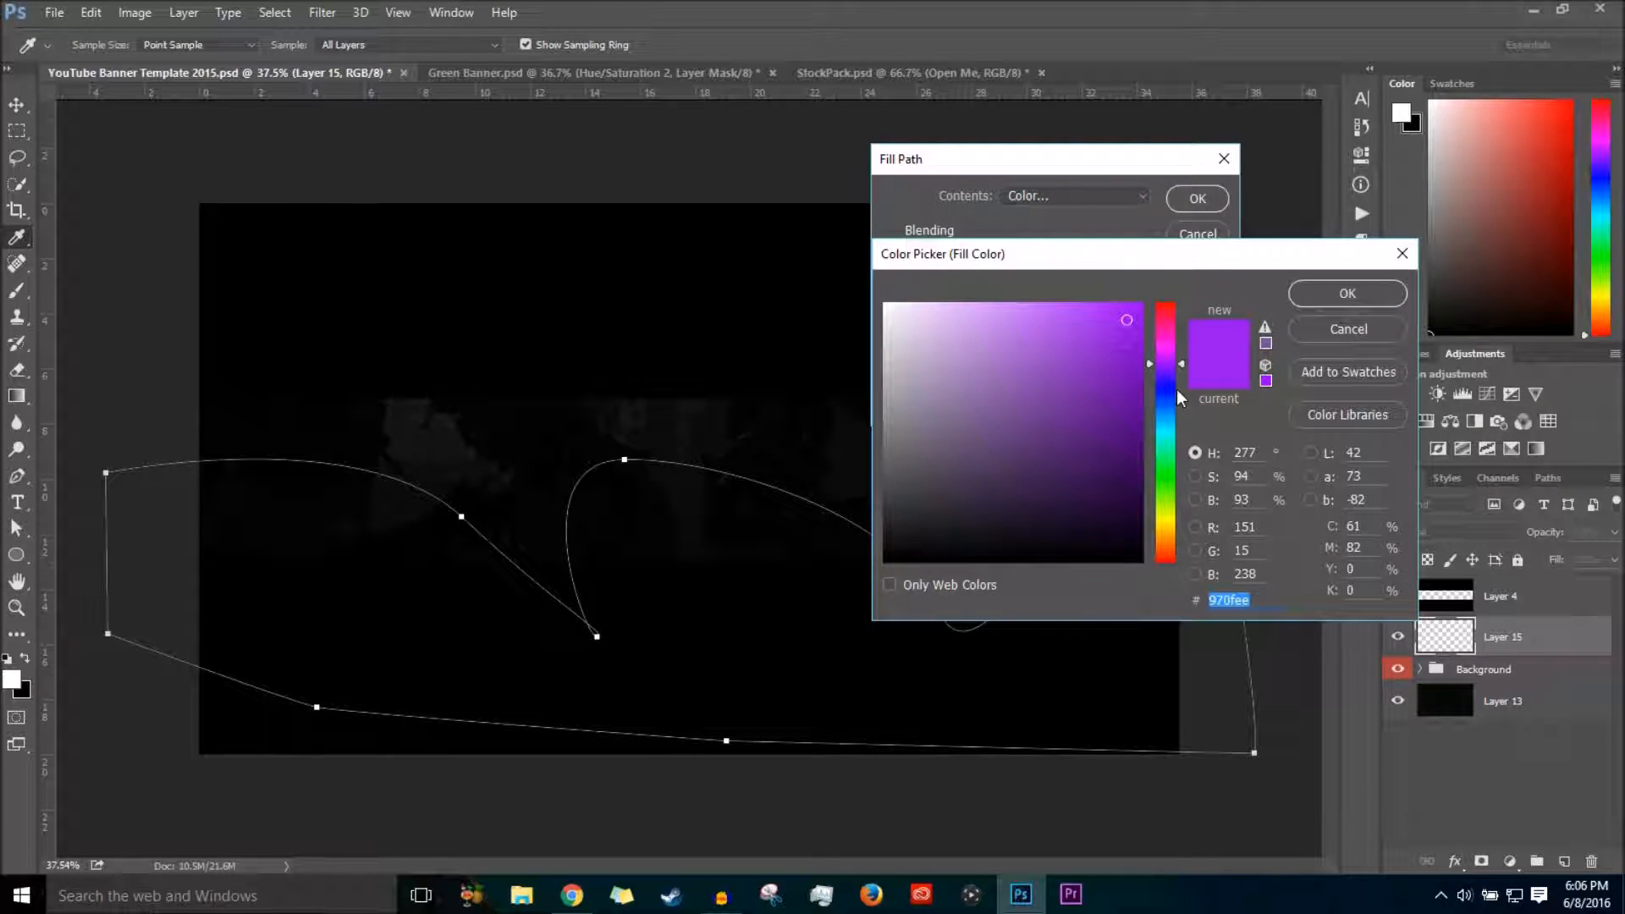
mouse_move(1173, 354)
mouse_down()
mouse_move(1163, 343)
mouse_move(1162, 359)
mouse_up()
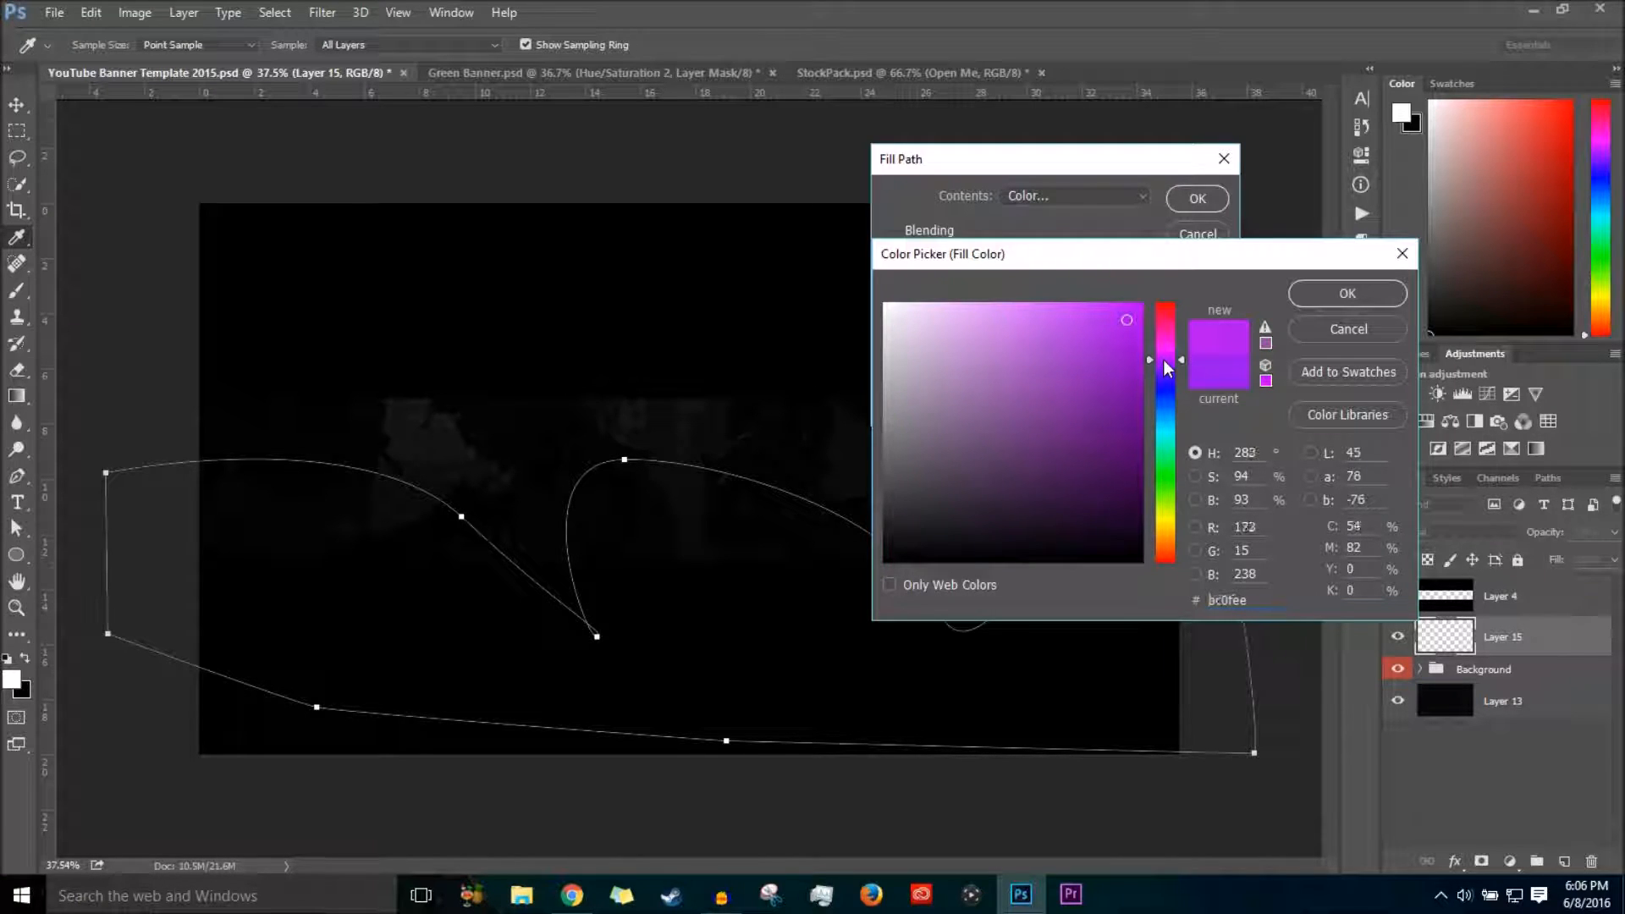
click(1347, 295)
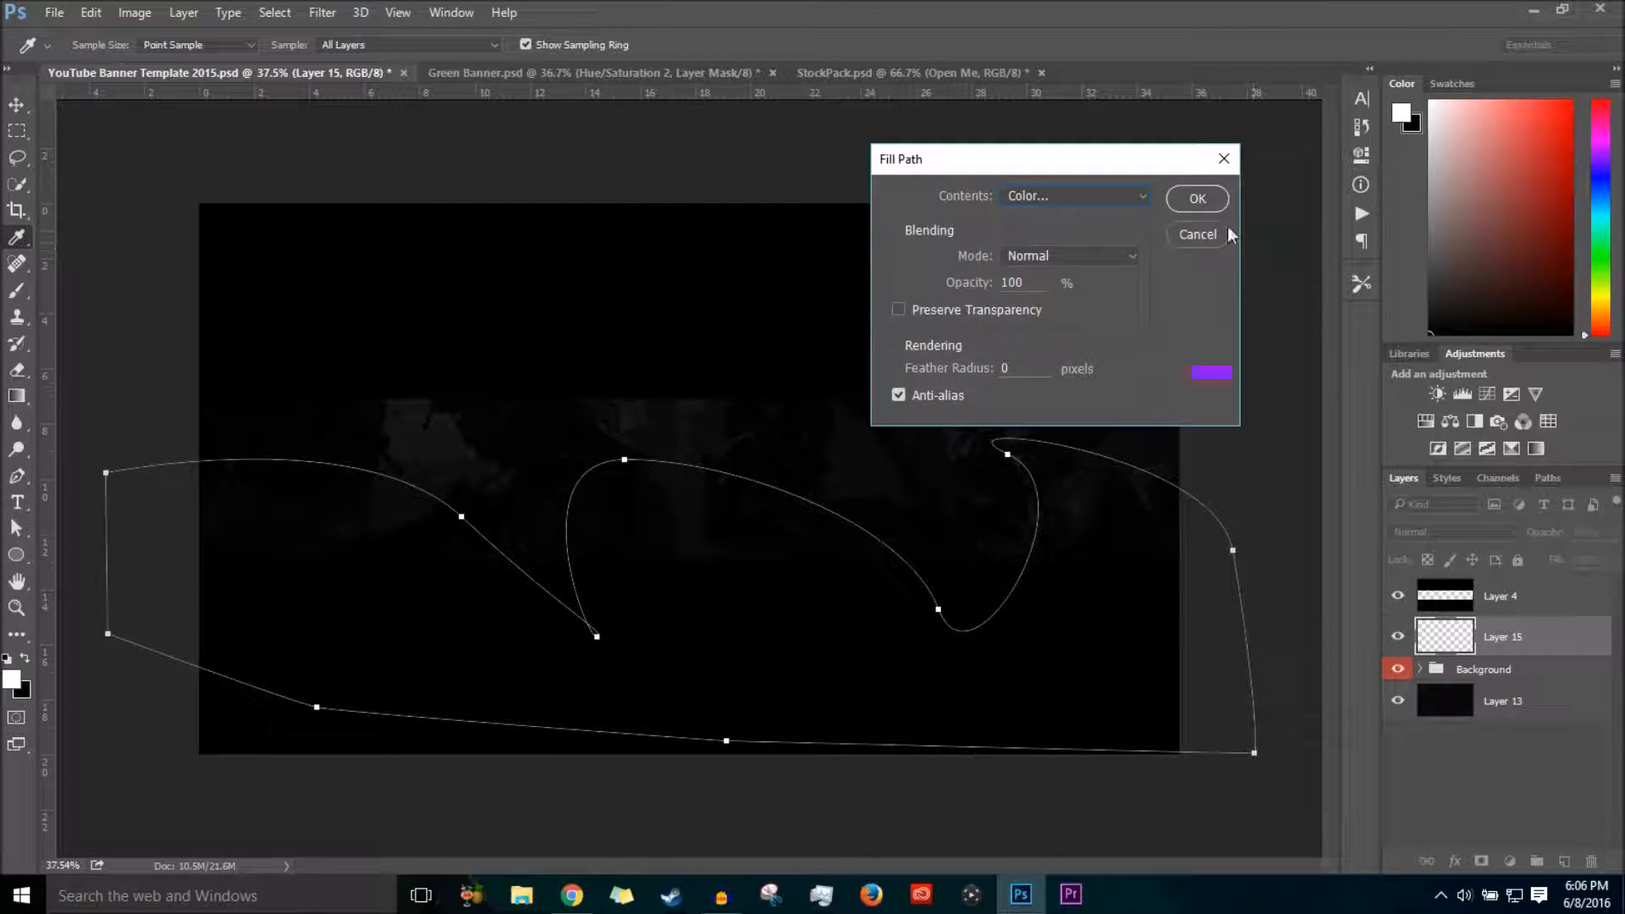
click(1073, 196)
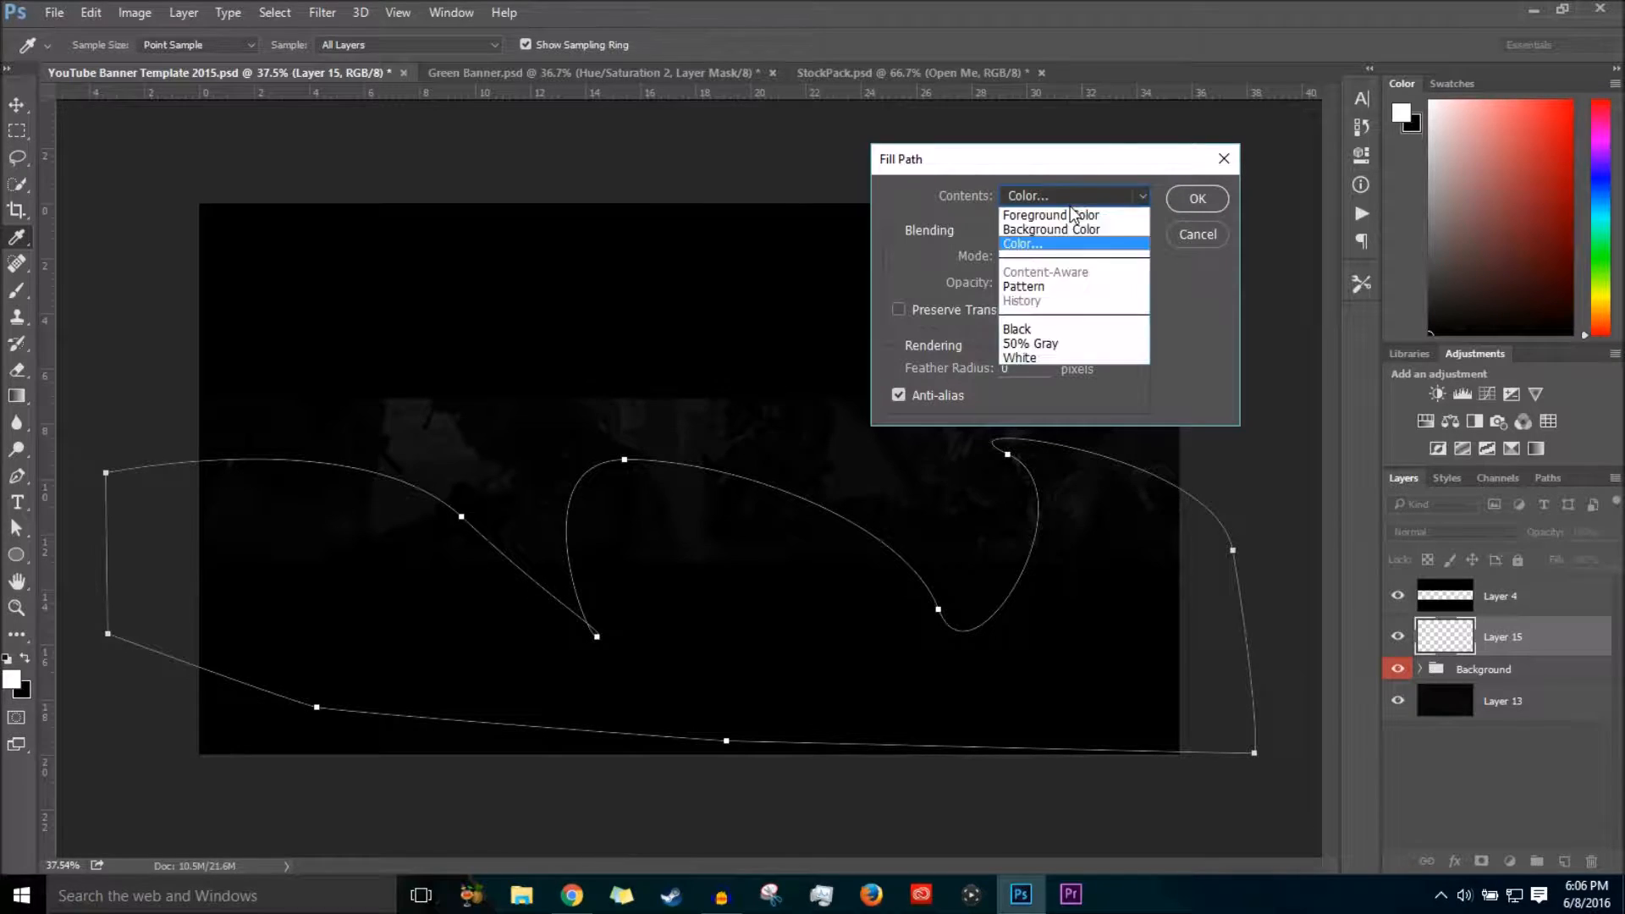
click(1070, 243)
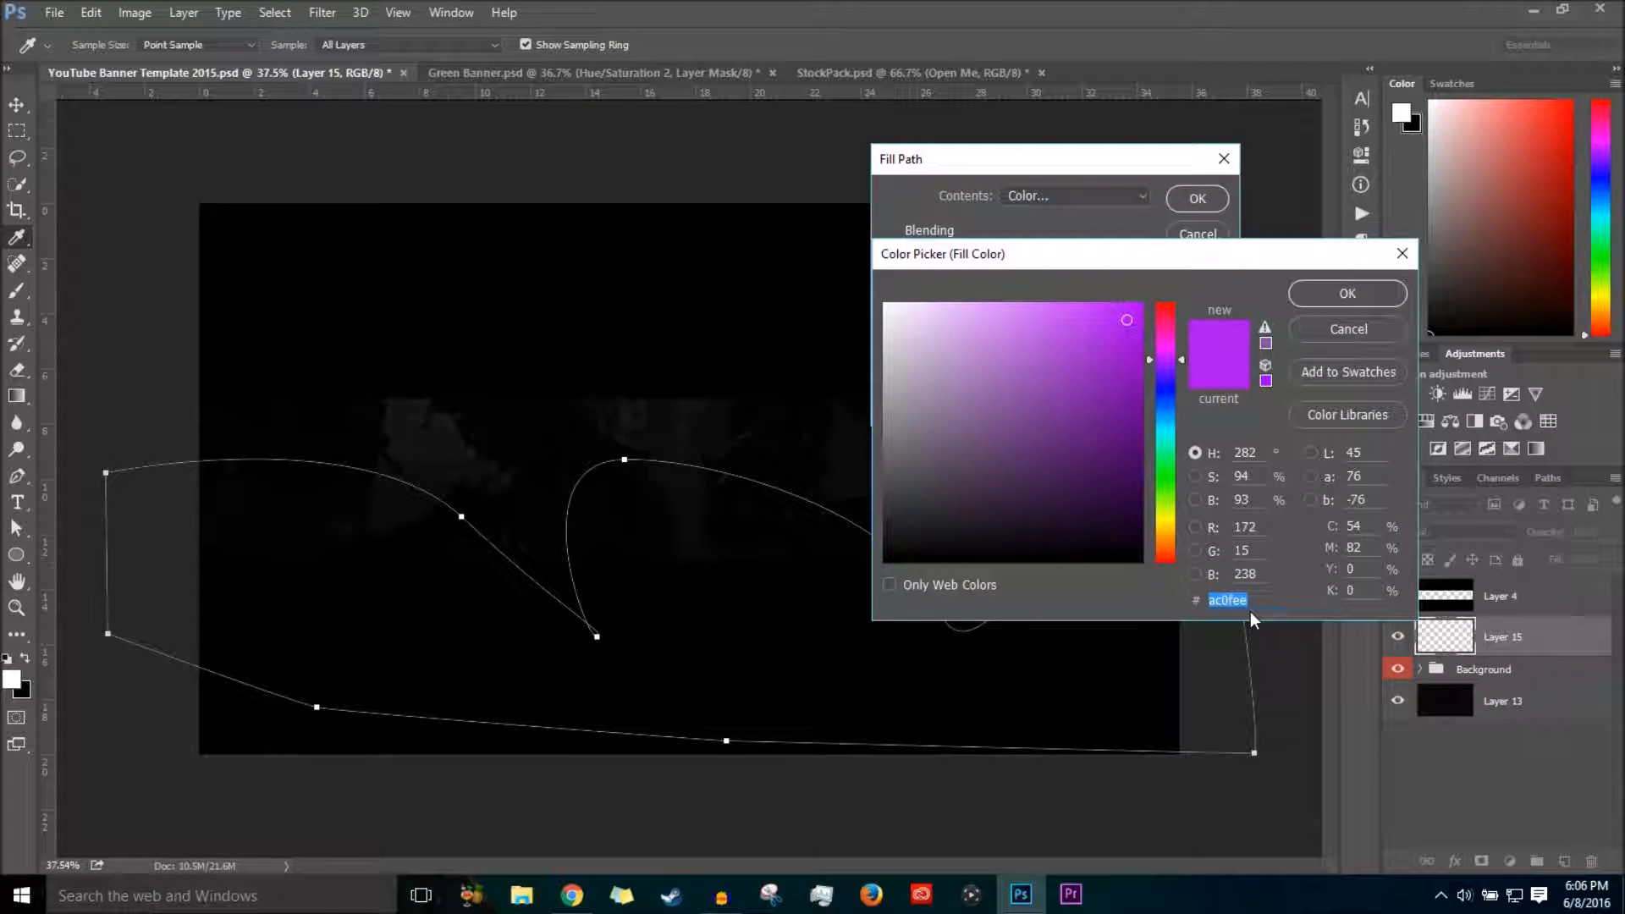
click(1337, 296)
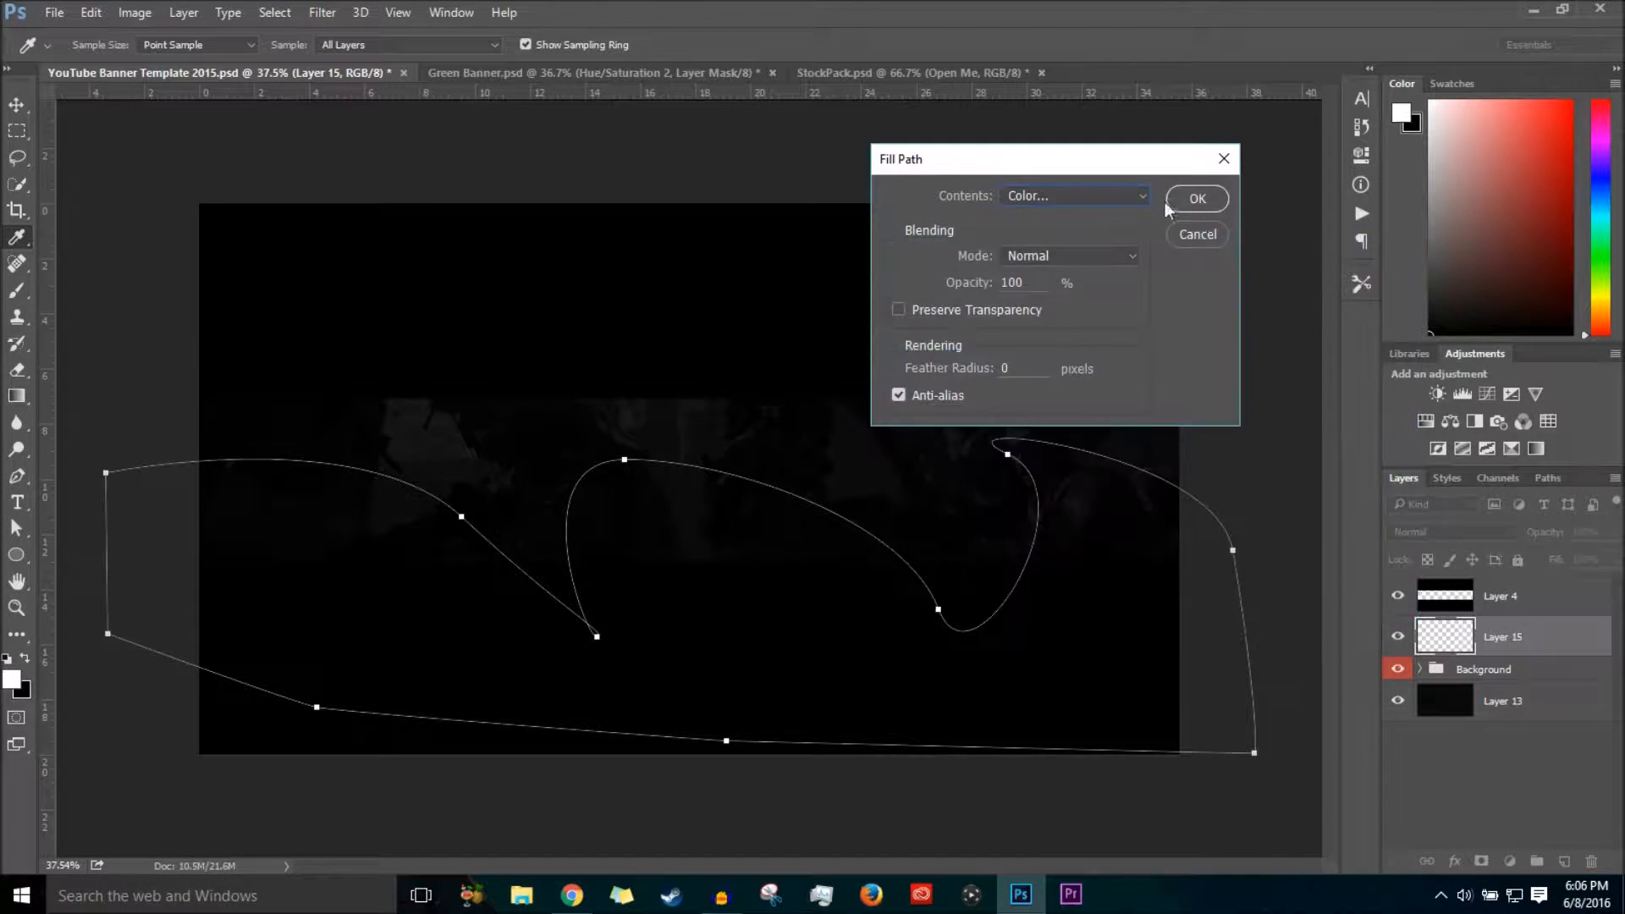
click(1193, 199)
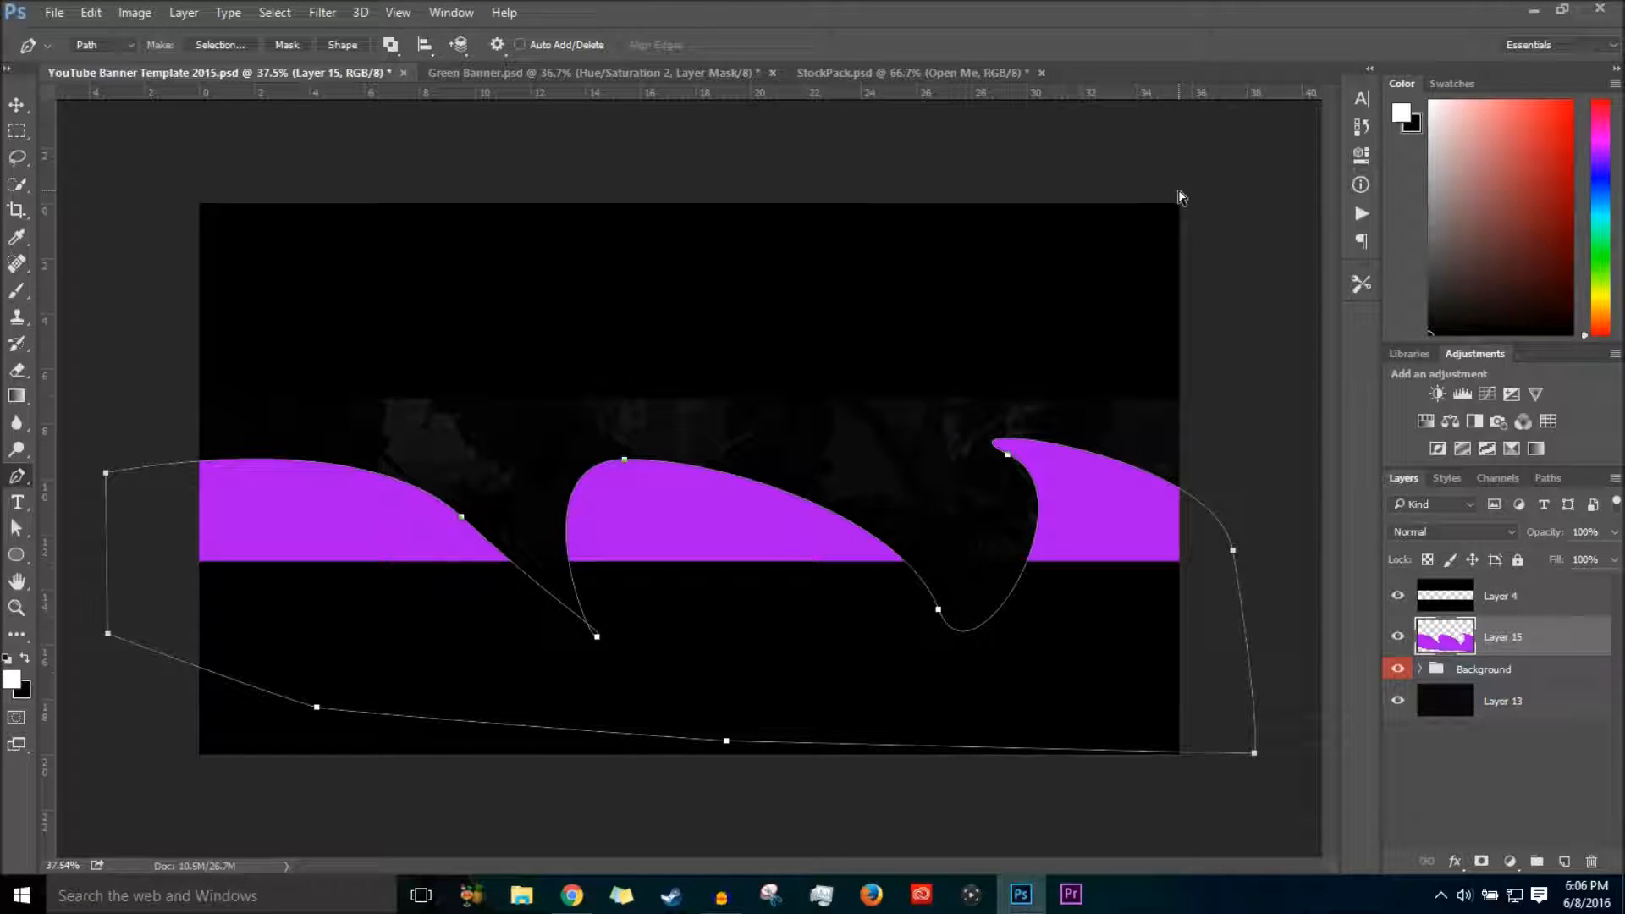
right_click(667, 567)
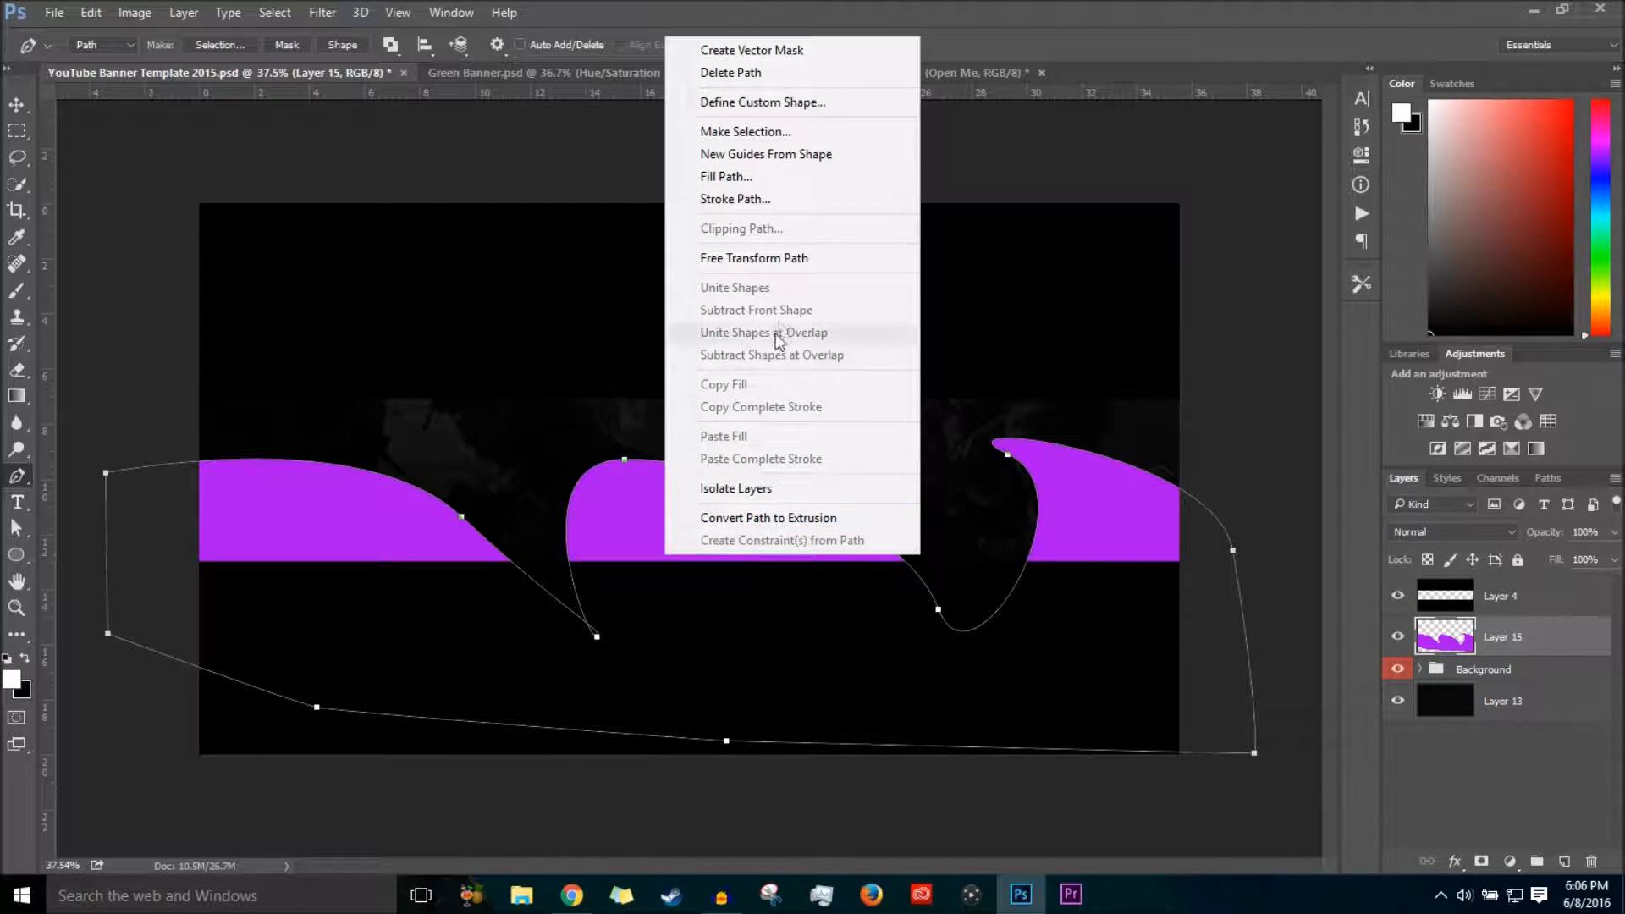
click(744, 73)
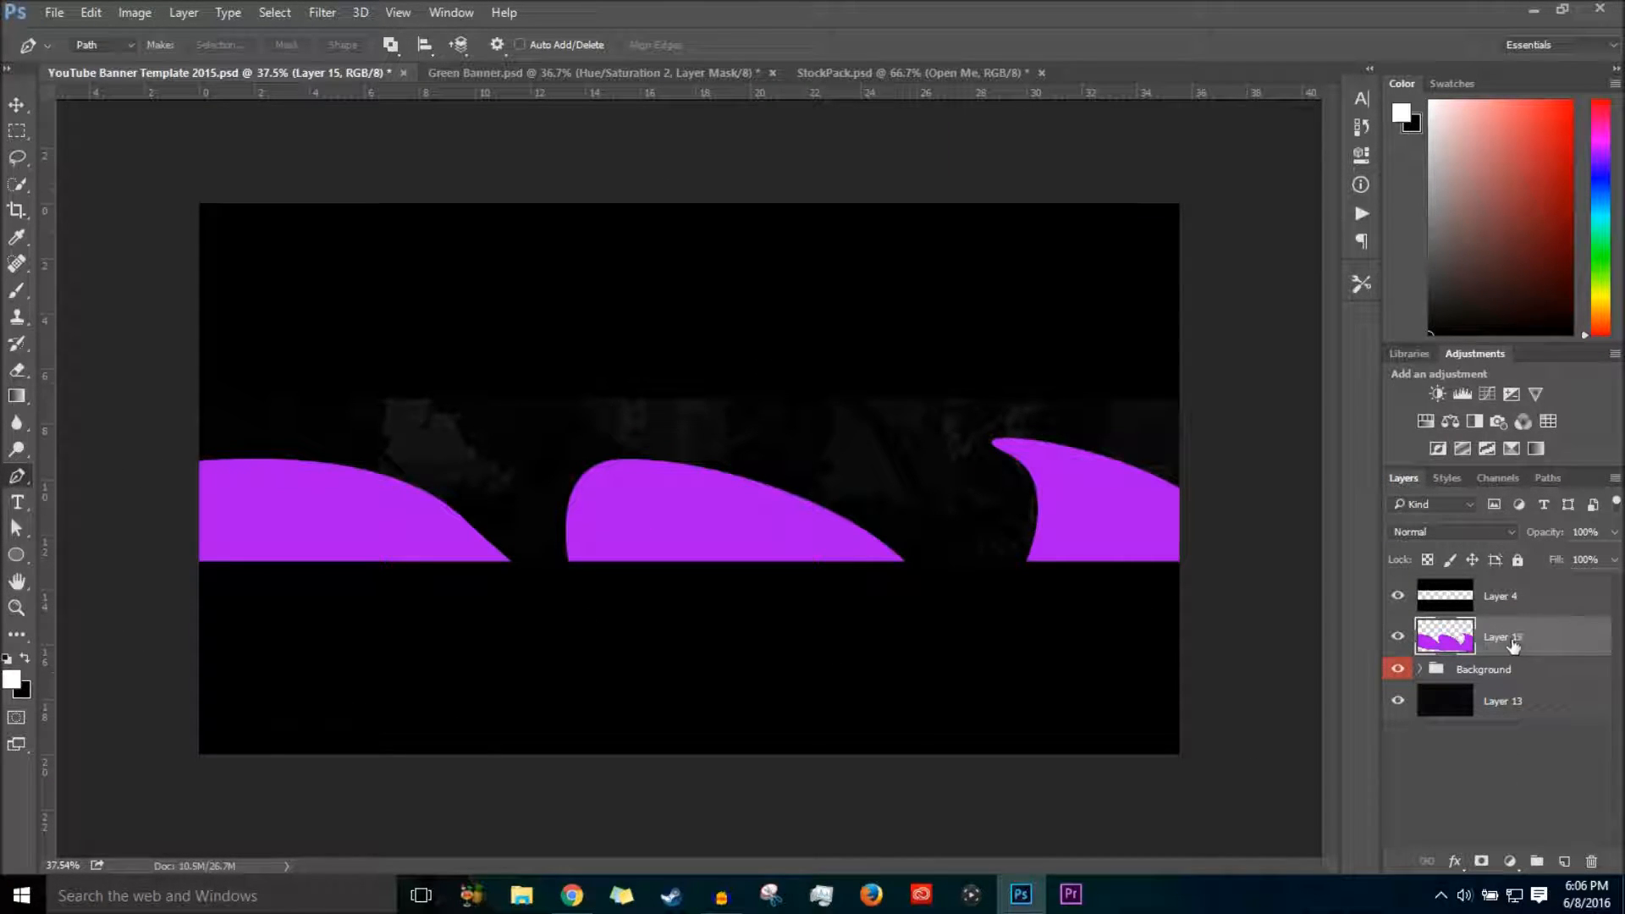
Duplicate Layer 15, flip the copy vertically and horizontally, and move it up over the upper part of the banner.
click(16, 104)
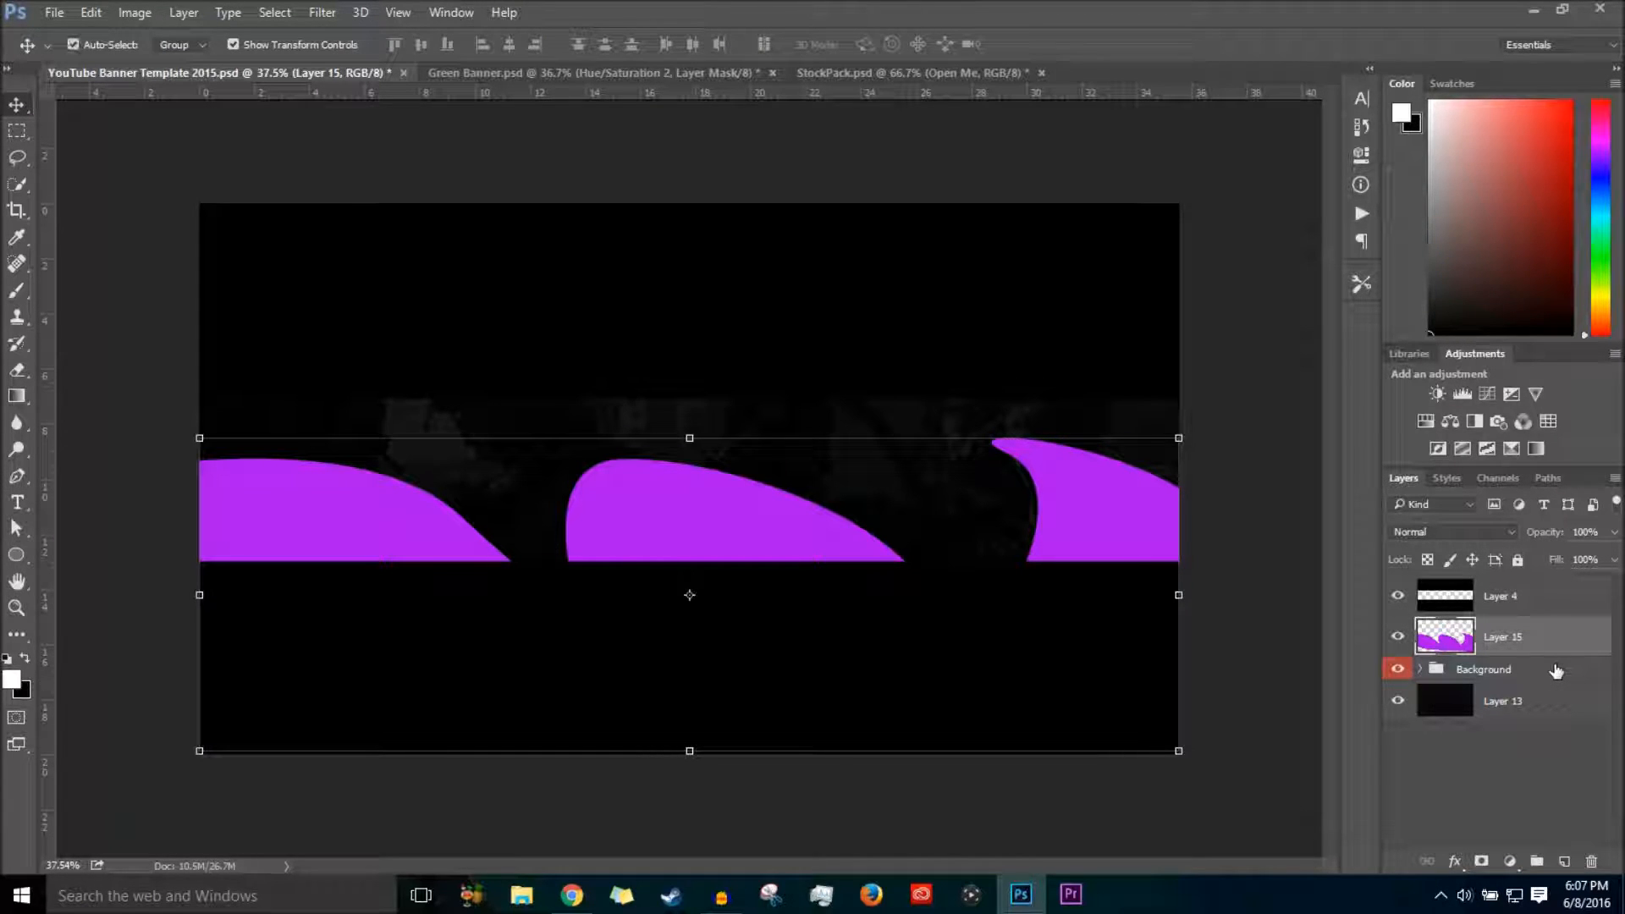
key(ctrl+j)
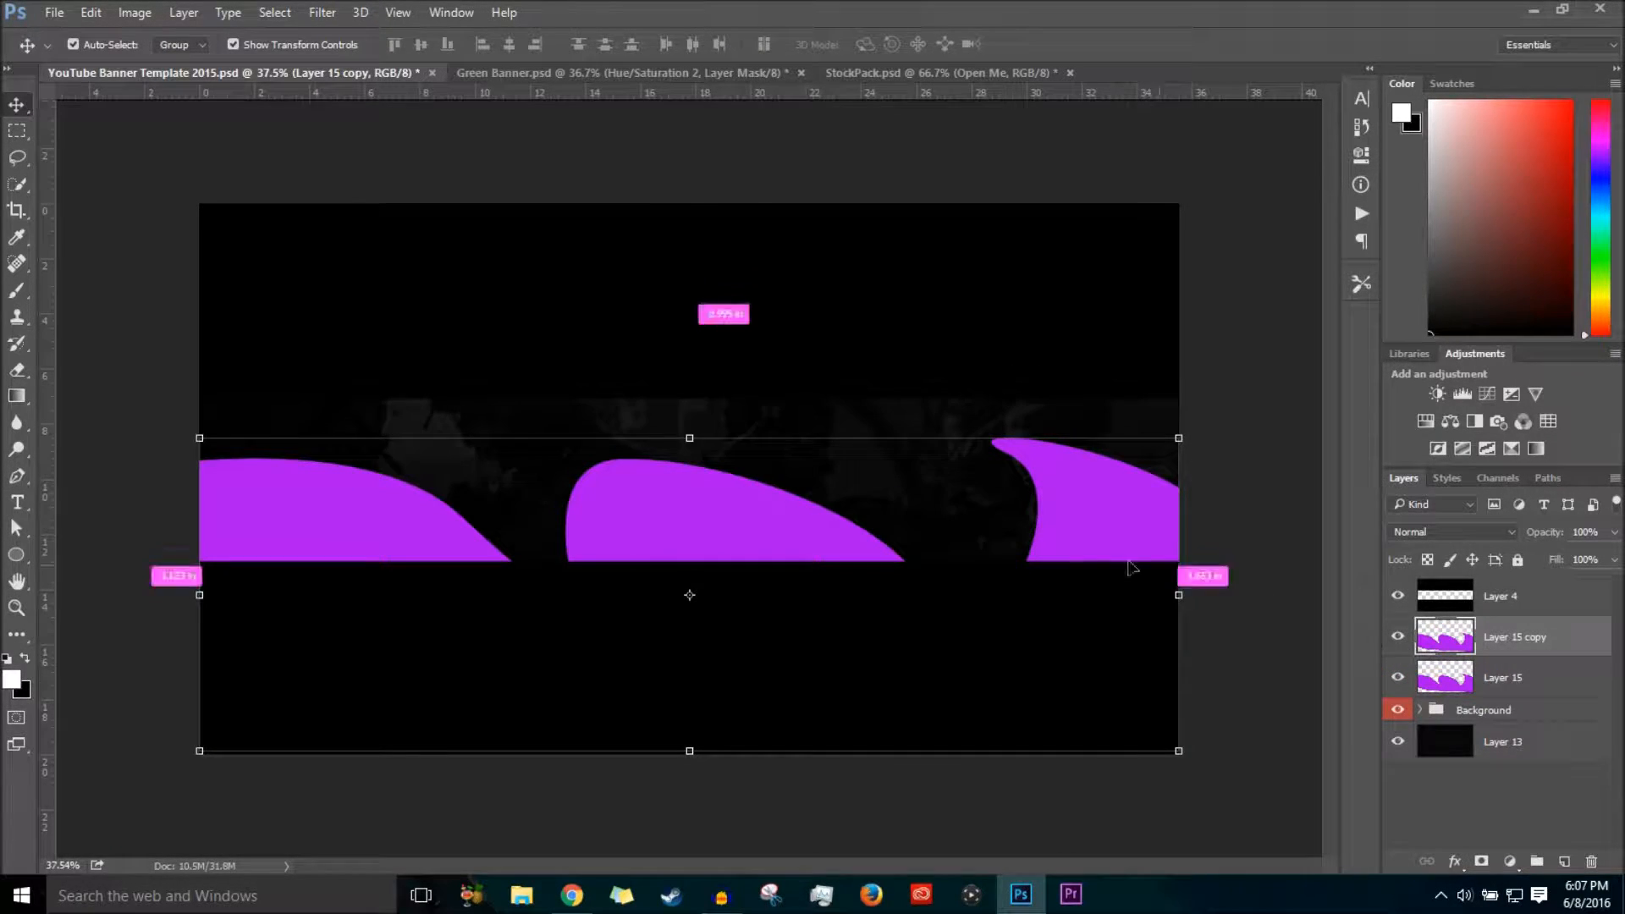
key(ctrl+t)
right_click(758, 494)
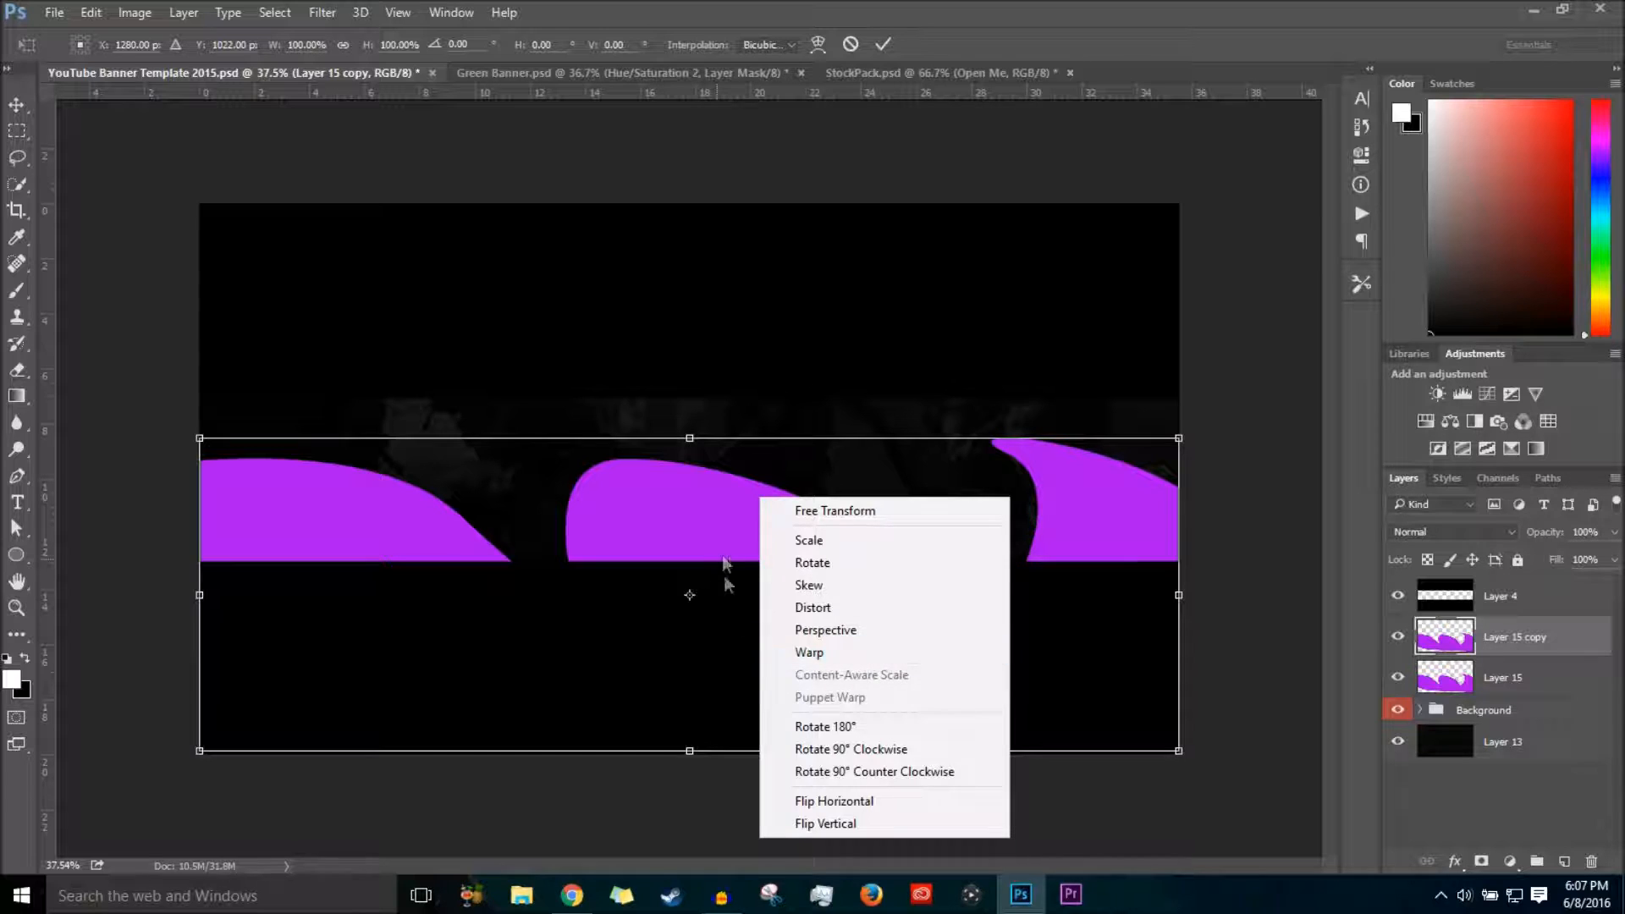
click(825, 823)
drag(792, 627, 762, 355)
right_click(788, 420)
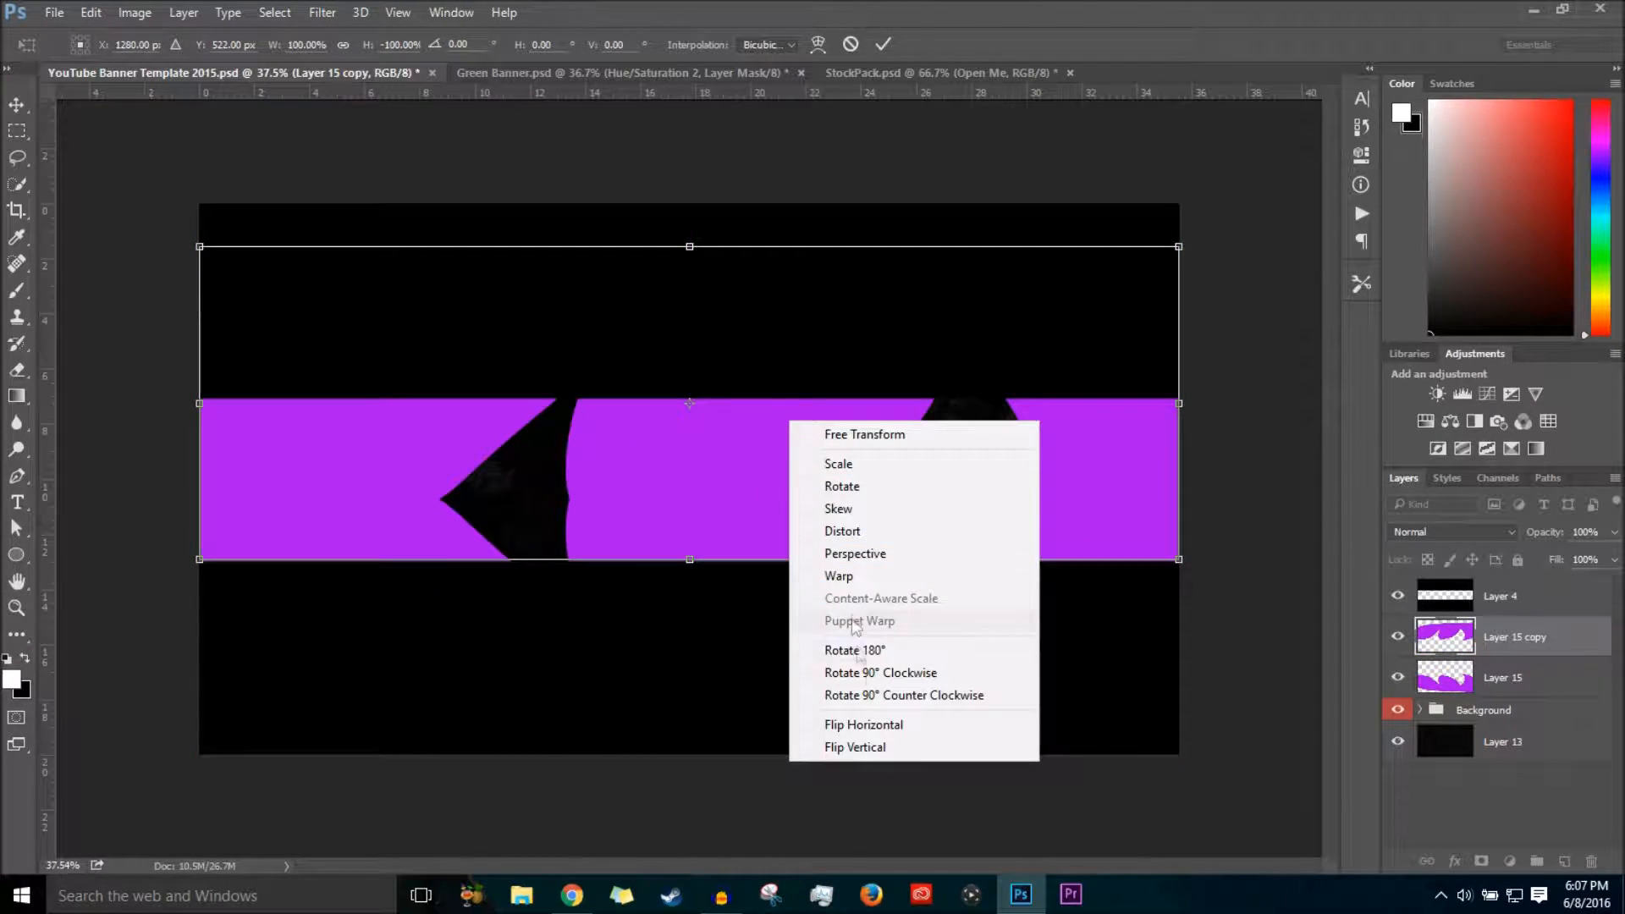
click(922, 749)
Widen, flatten and reposition the flipped wave copy so its shapes interlock with the original waves, and apply the transform.
drag(719, 457, 628, 449)
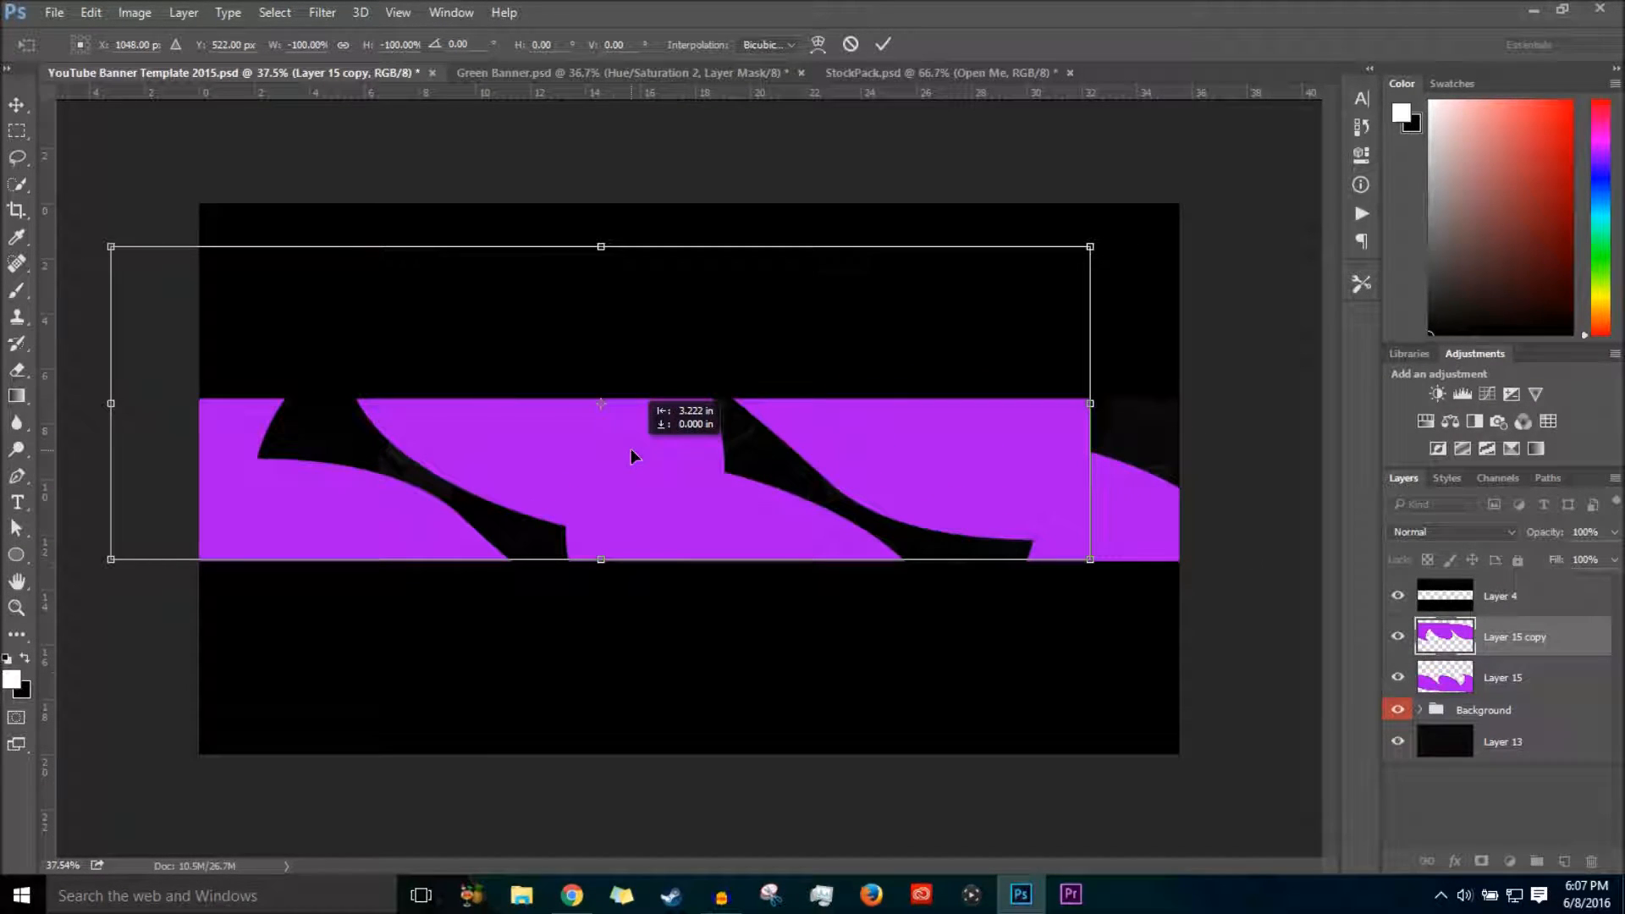
drag(739, 484, 1014, 462)
drag(395, 542, 836, 398)
drag(974, 347, 525, 444)
drag(926, 412, 1257, 412)
drag(387, 424, 3, 423)
drag(728, 451, 873, 476)
drag(728, 479, 406, 456)
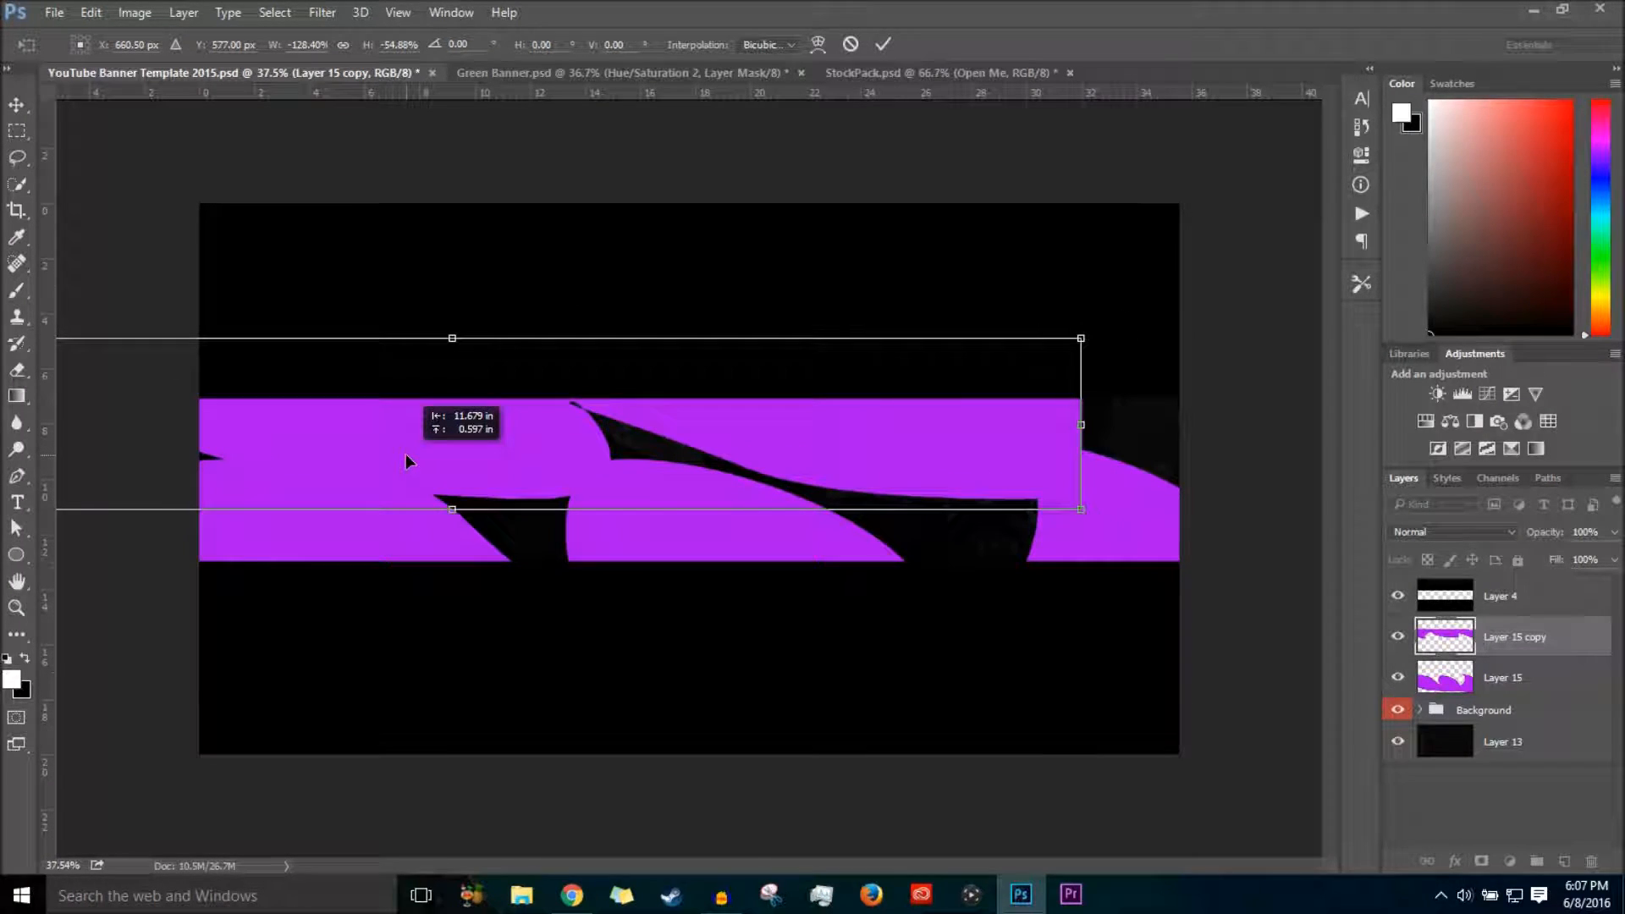
drag(1081, 511, 914, 490)
drag(740, 443, 857, 442)
click(883, 44)
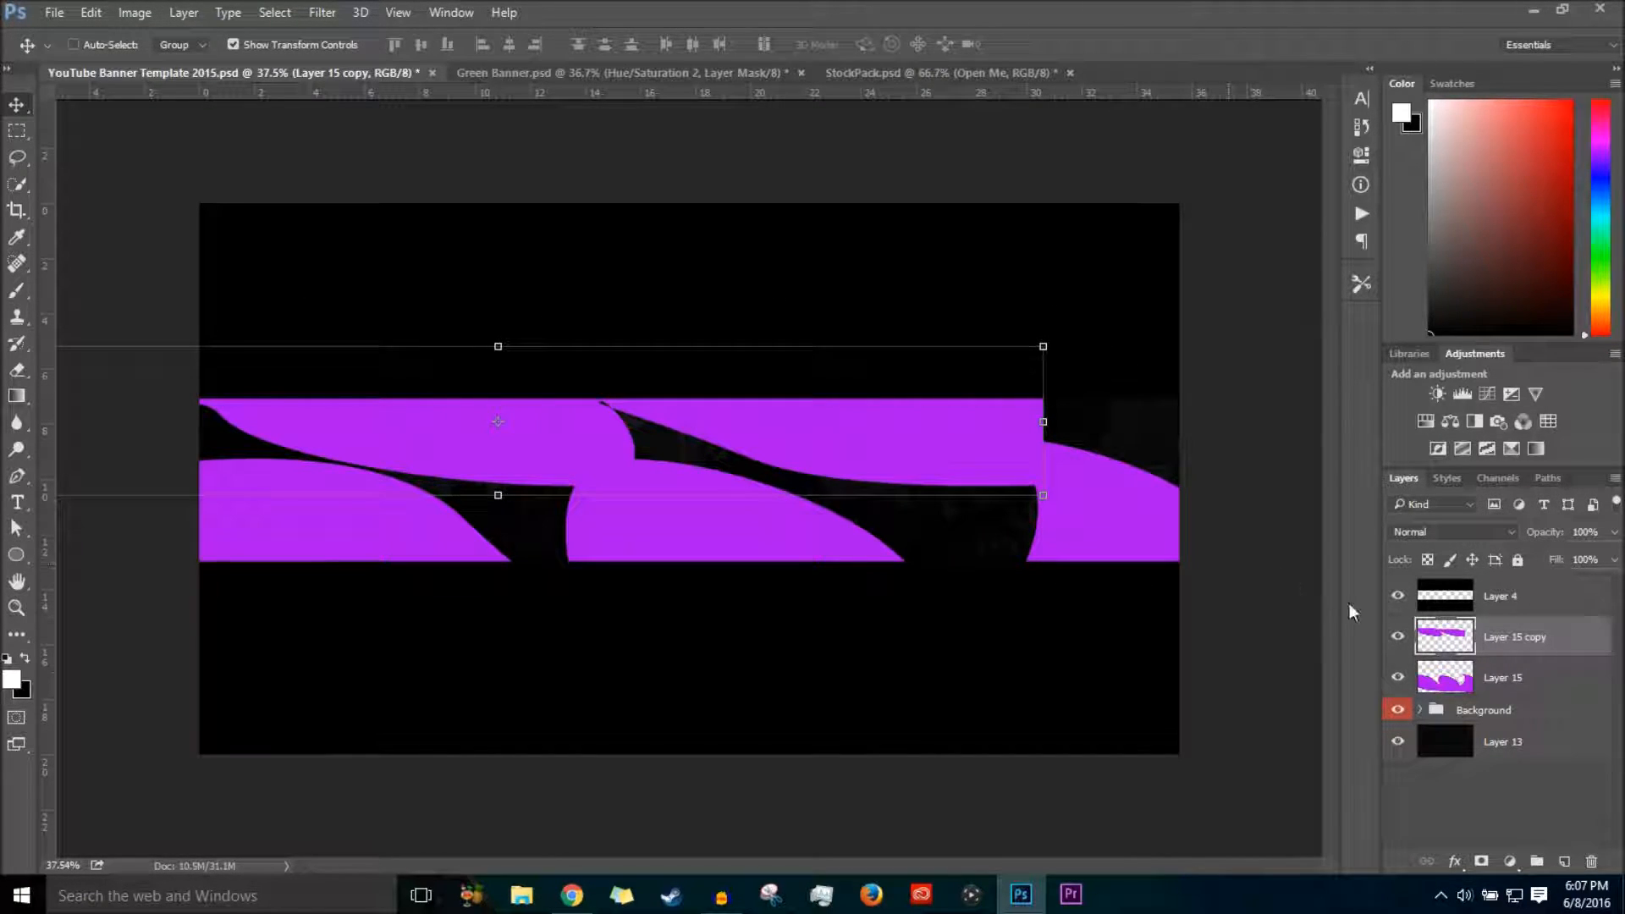
Merge the two purple wave layers and apply Motion Blur at angle 0 with a distance below 1420 pixels.
right_click(1548, 688)
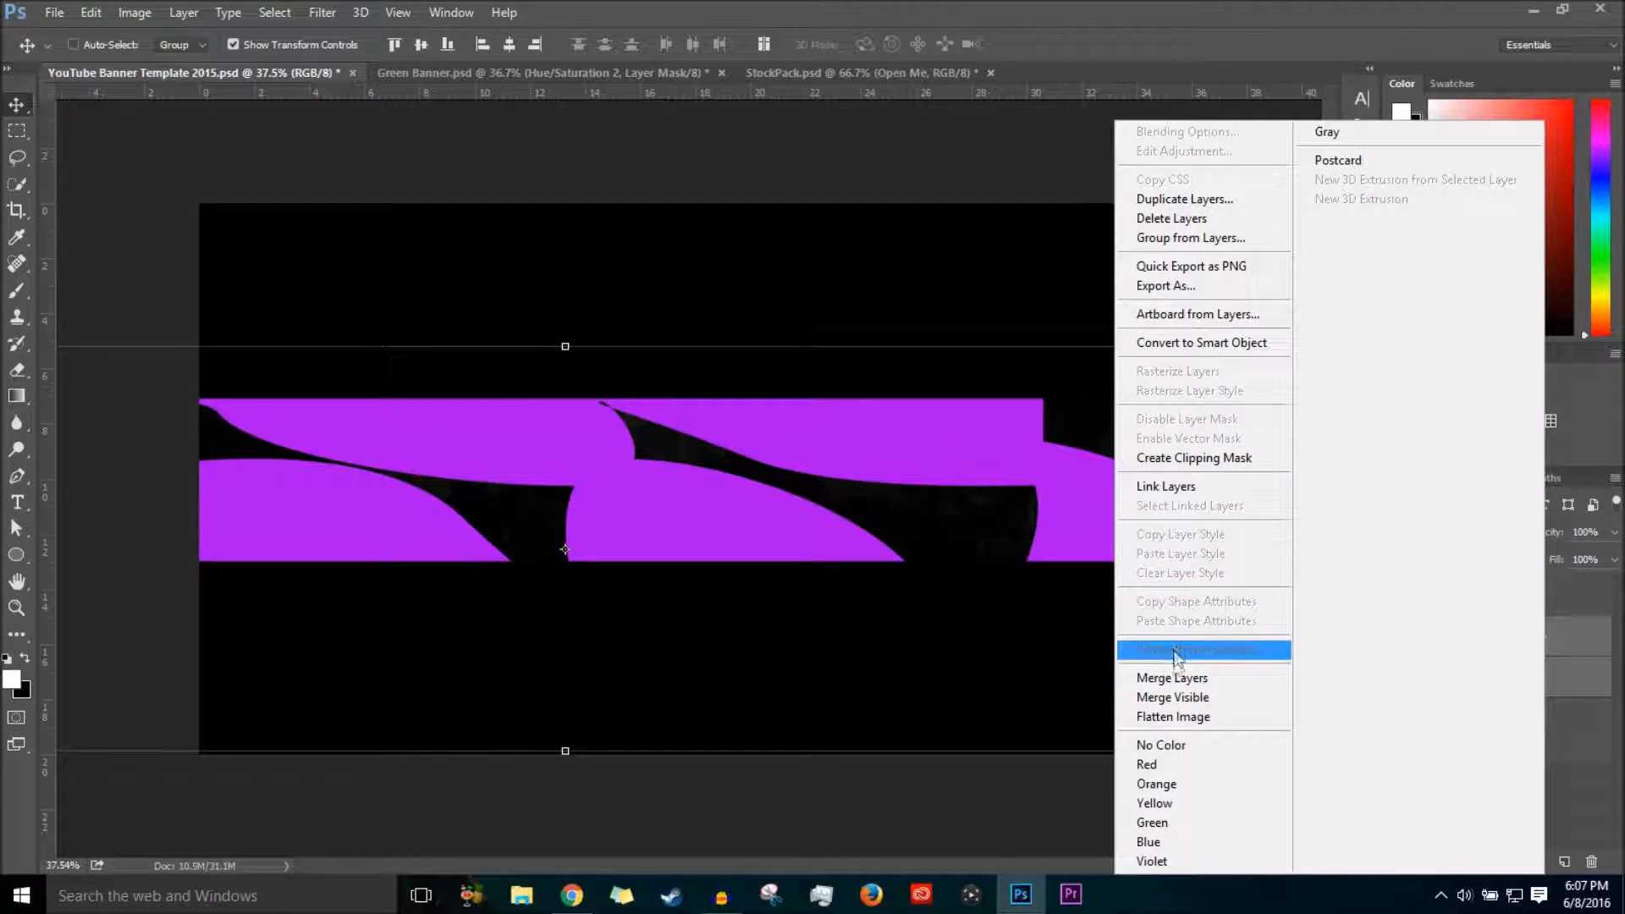
click(1178, 677)
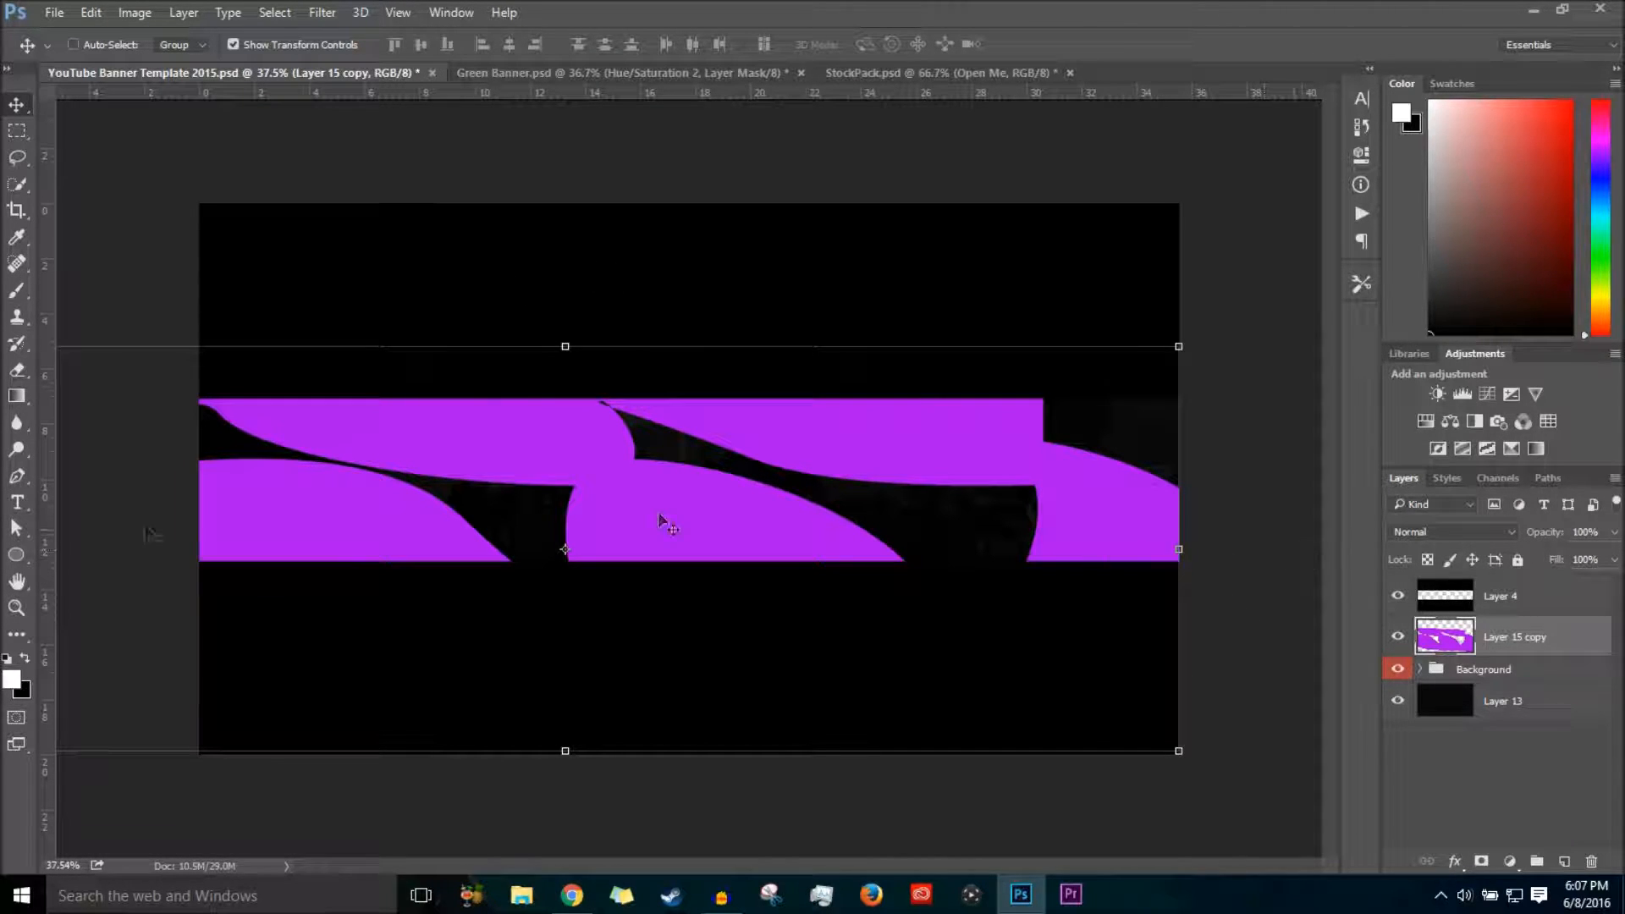
click(322, 12)
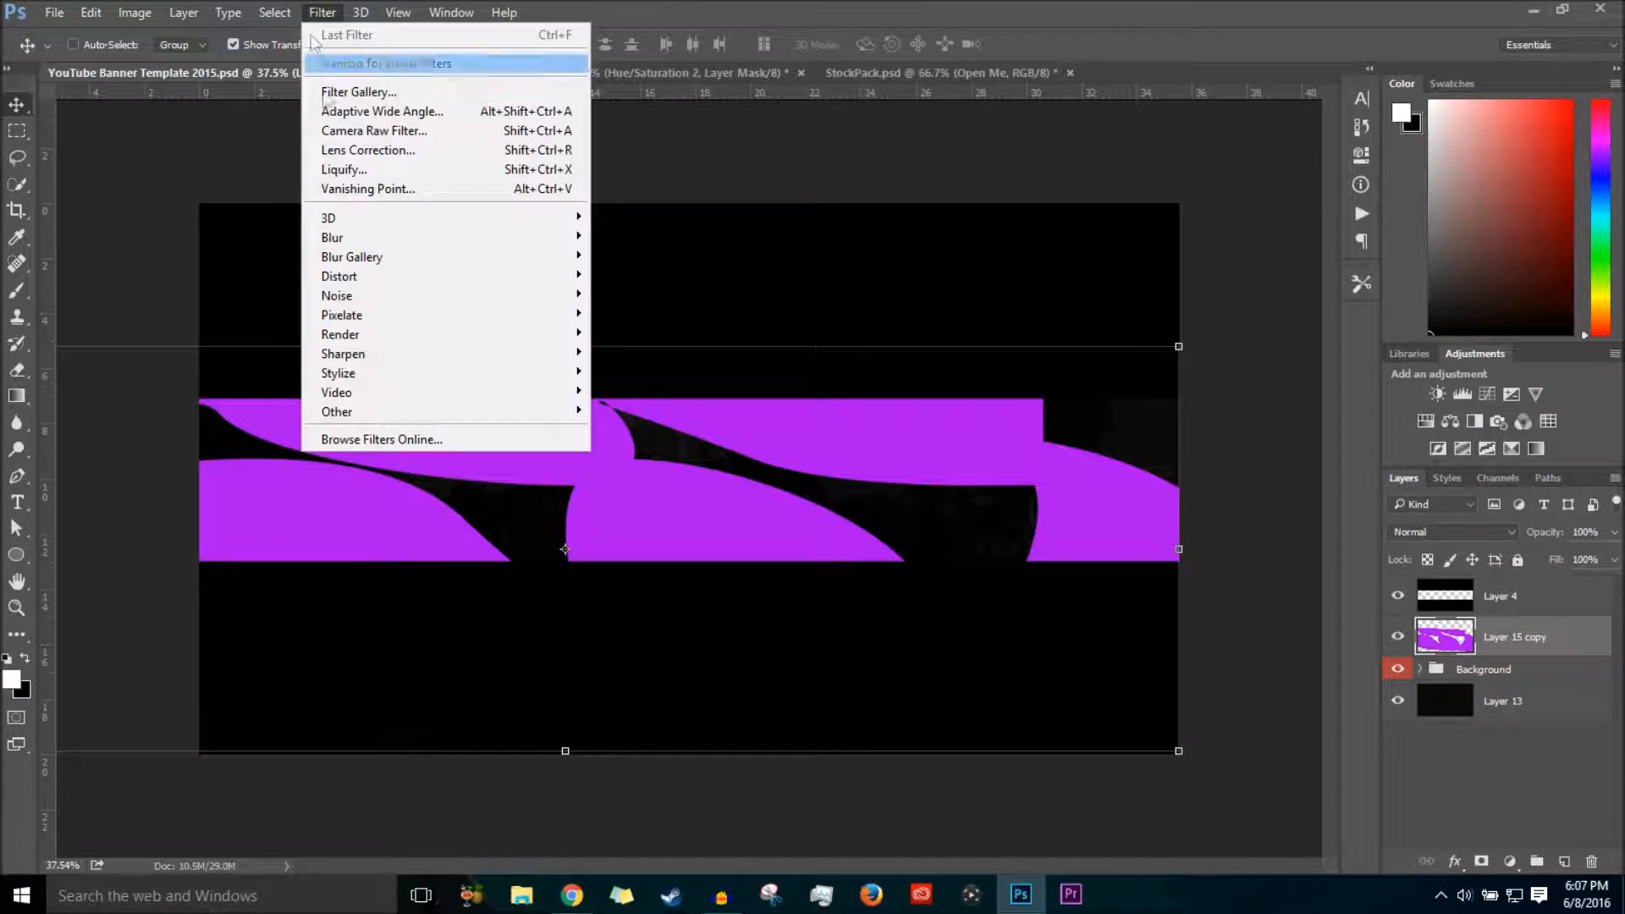
mouse_move(380, 283)
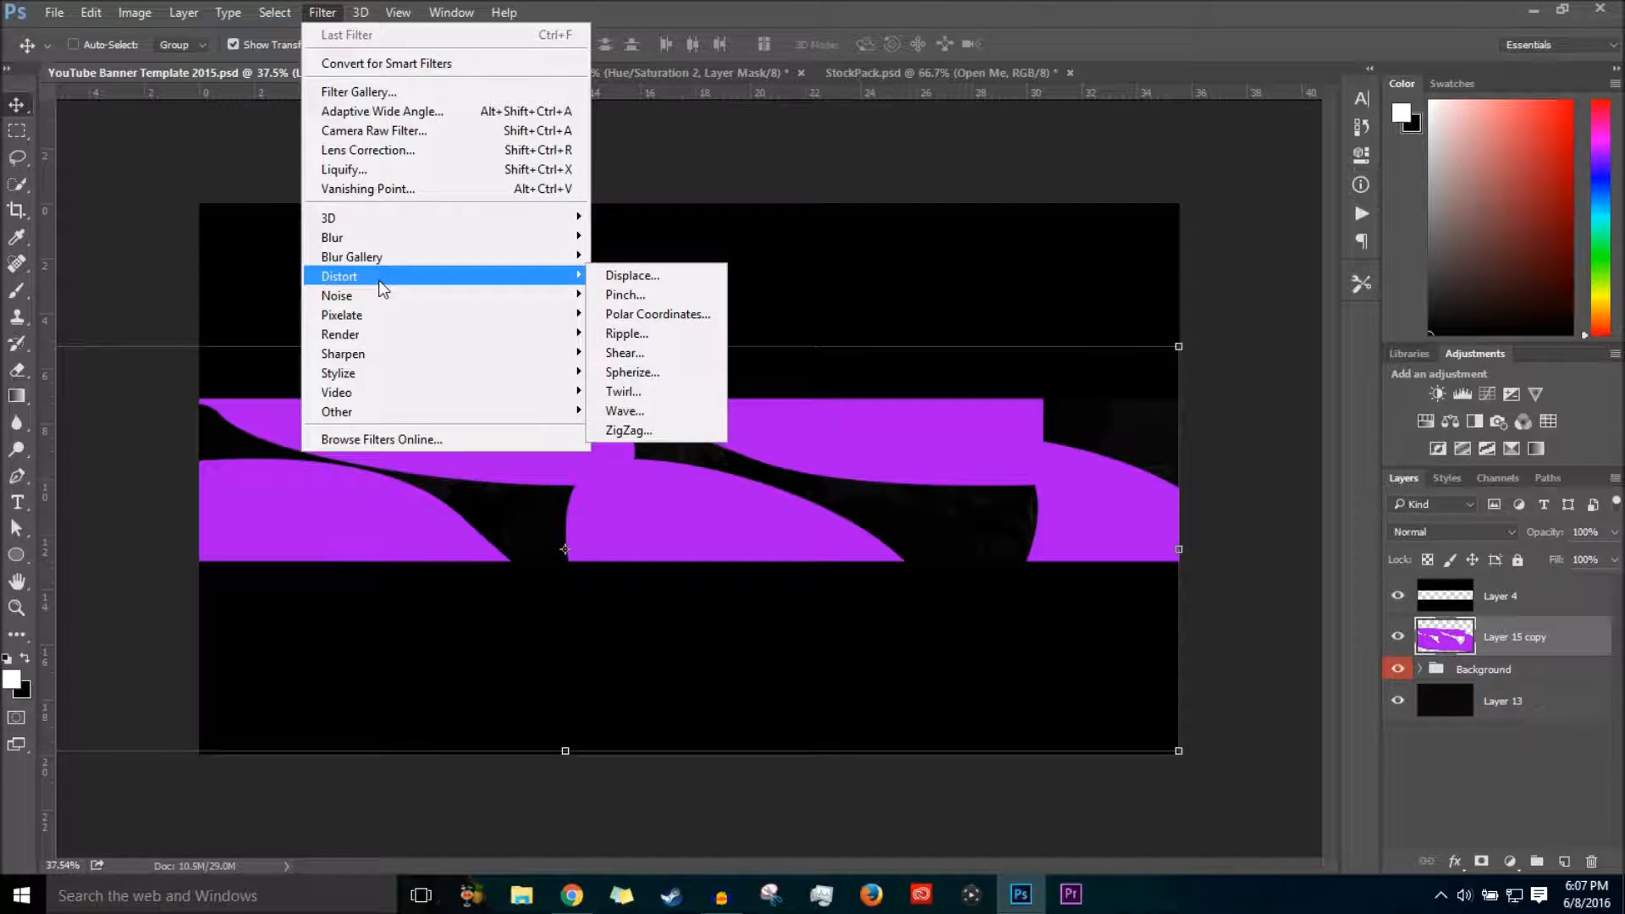
mouse_move(364, 238)
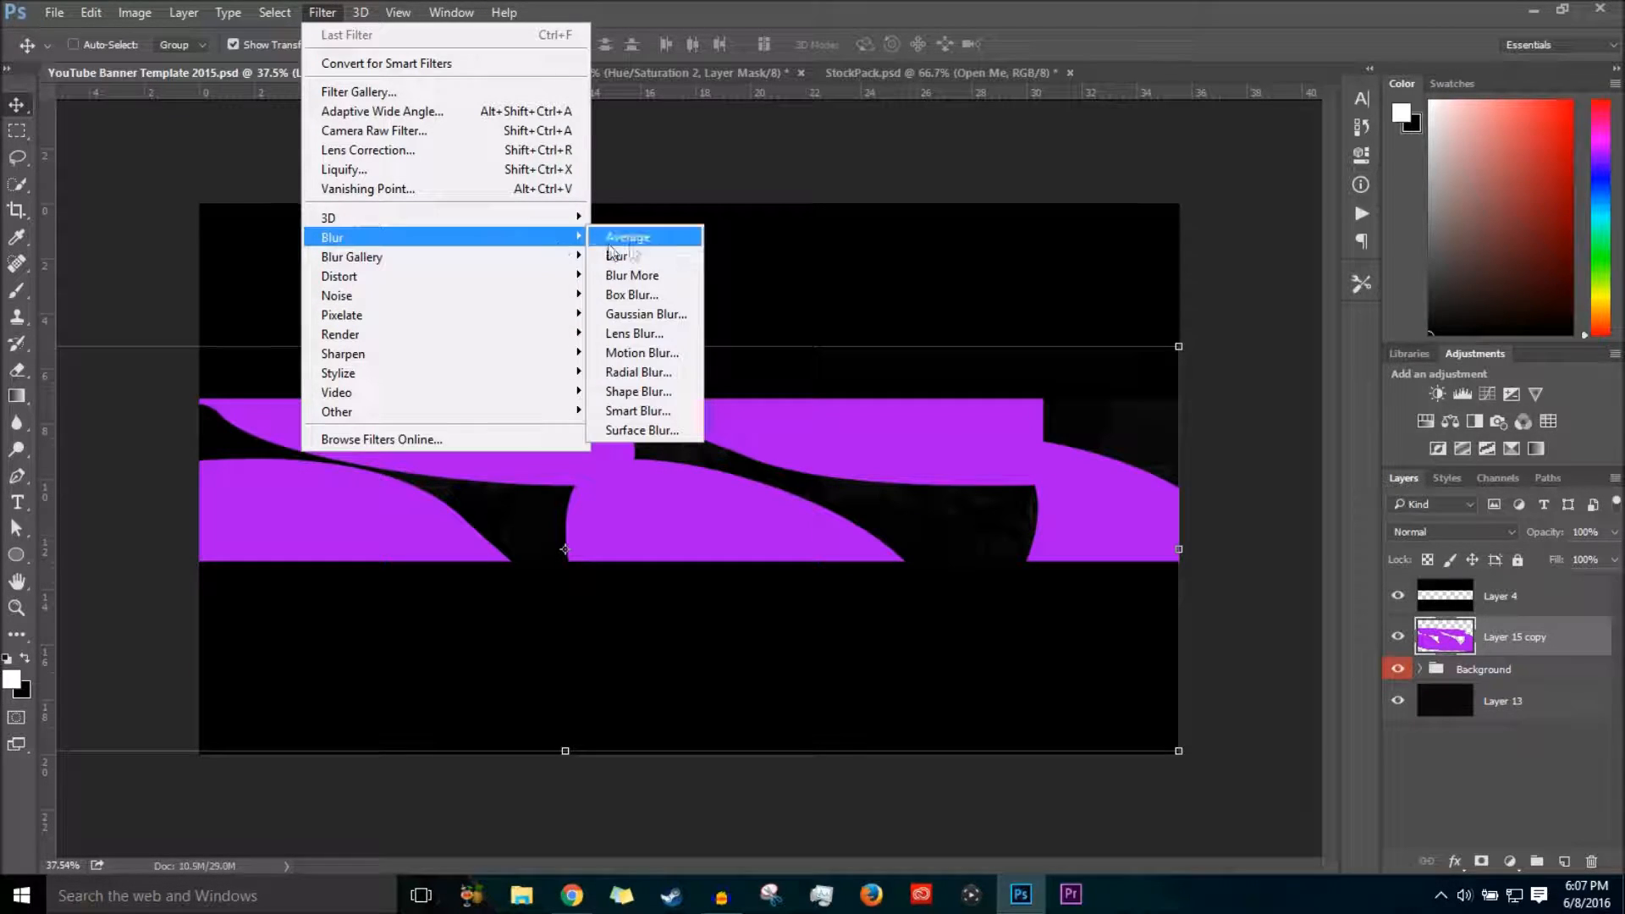
click(666, 362)
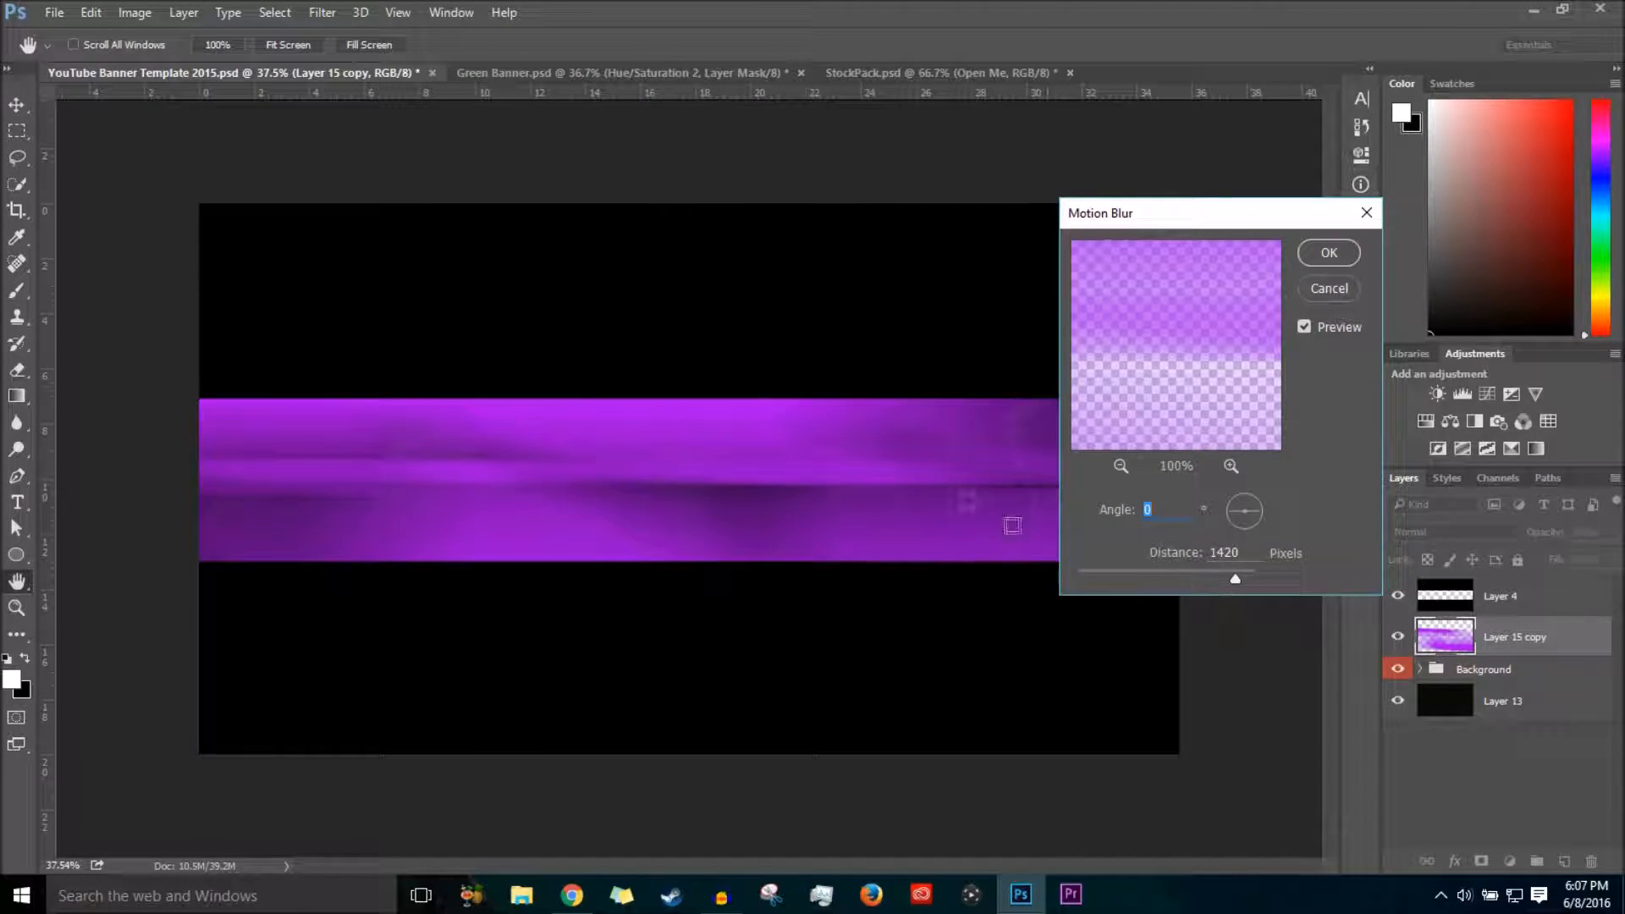
mouse_move(1237, 577)
mouse_down()
mouse_move(1172, 579)
mouse_move(1211, 576)
mouse_up()
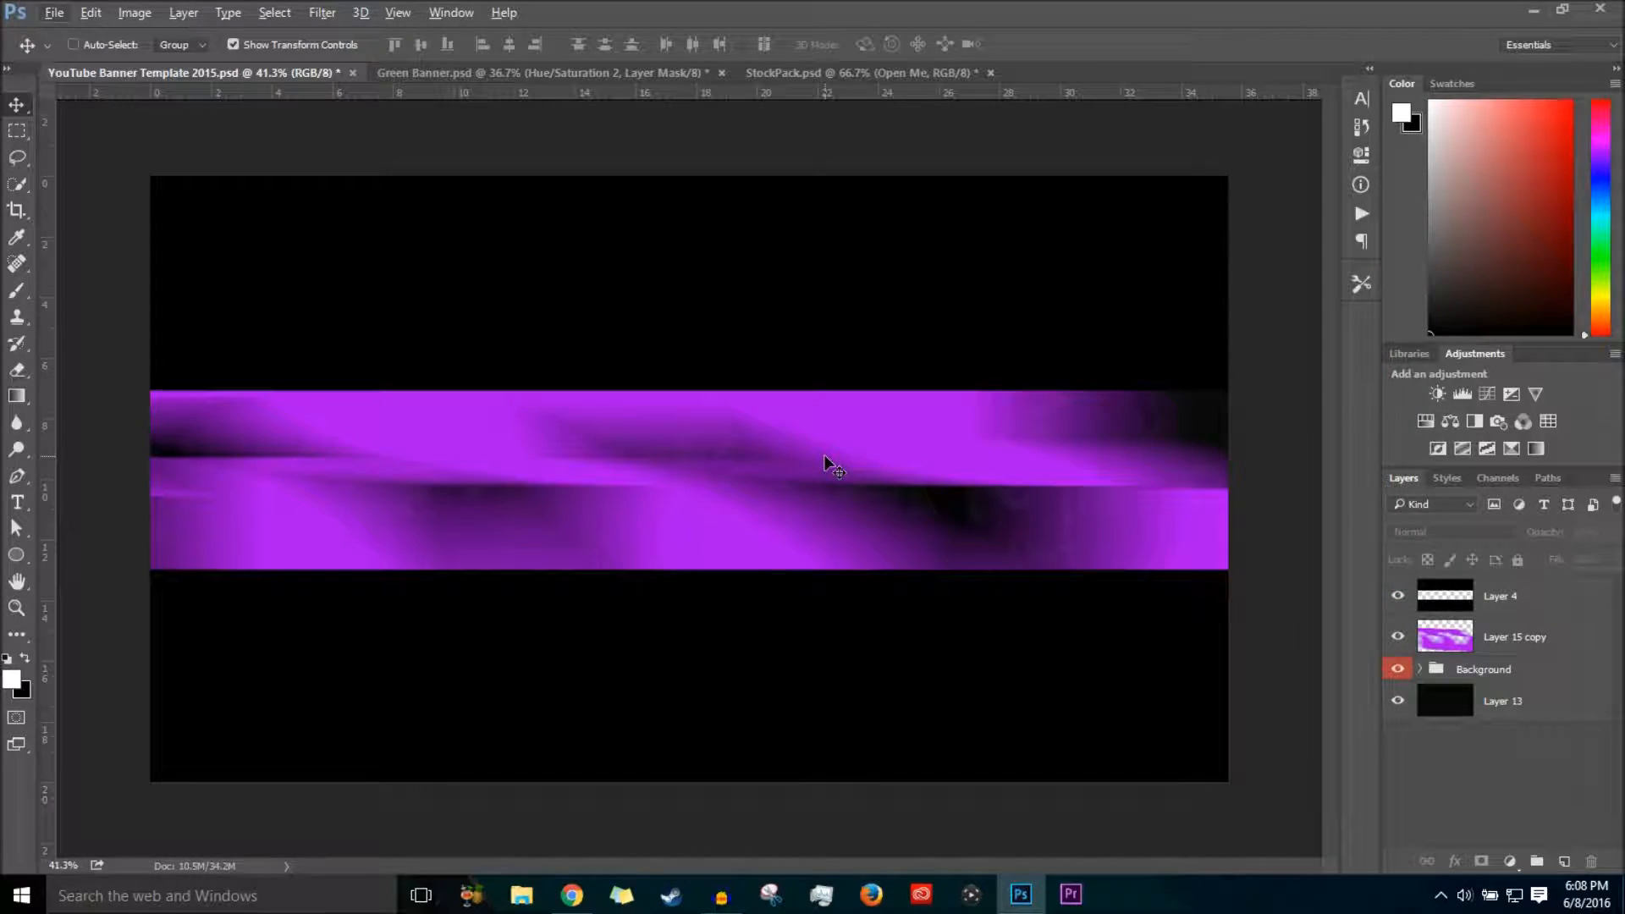
click(1565, 650)
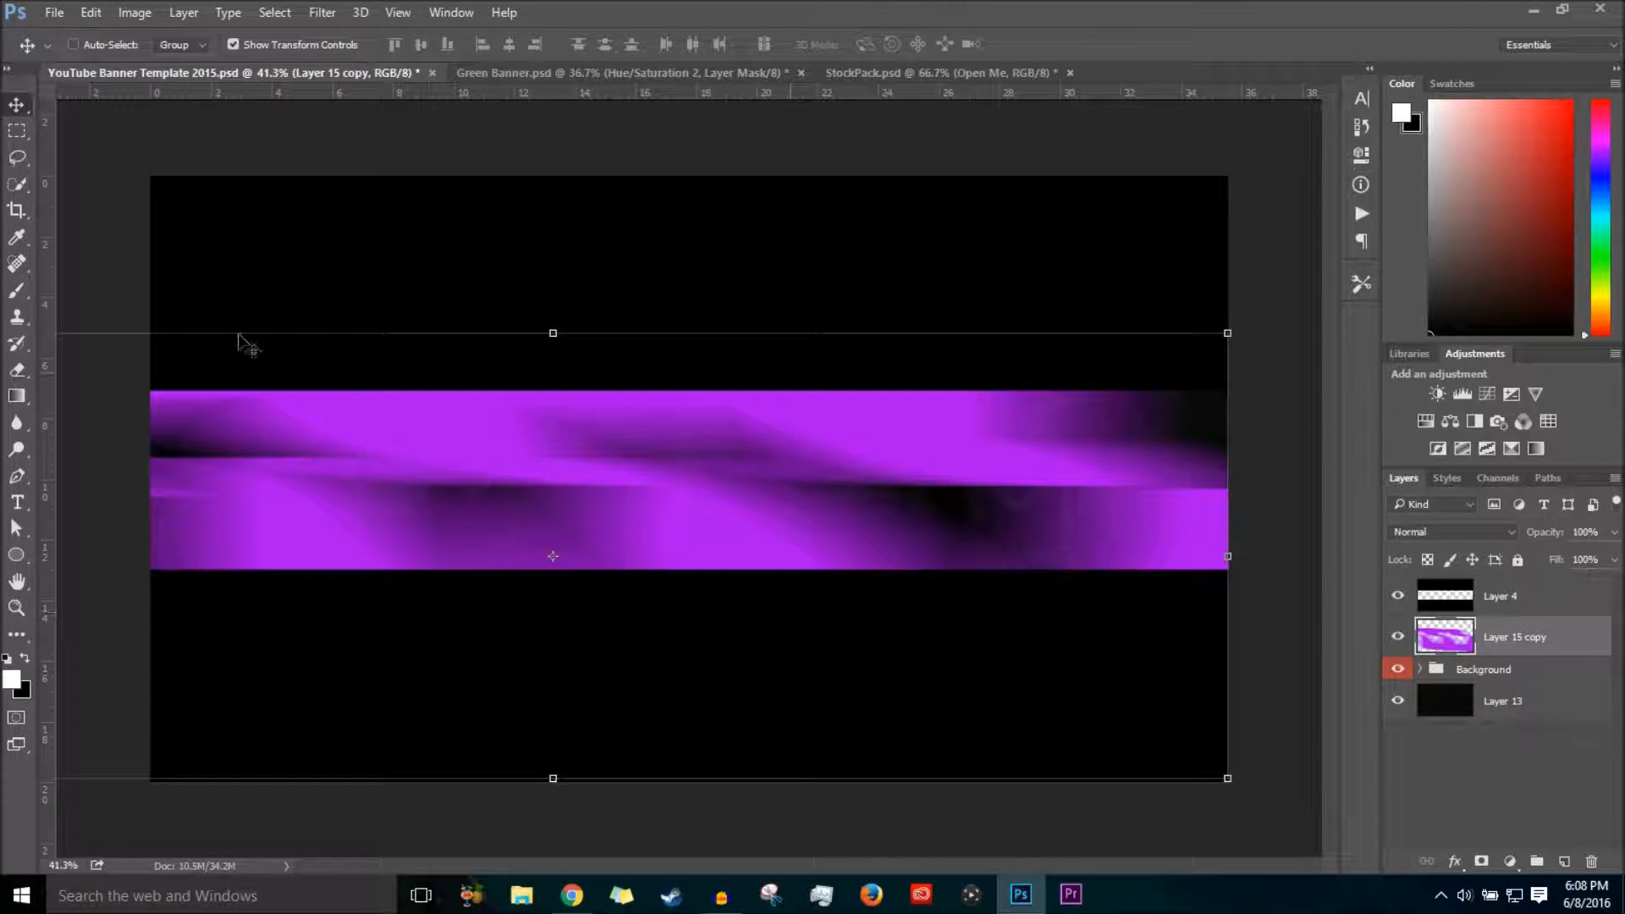
Try the Polar Coordinates filter with Polar to Rectangular on the blurred wave layer.
click(329, 12)
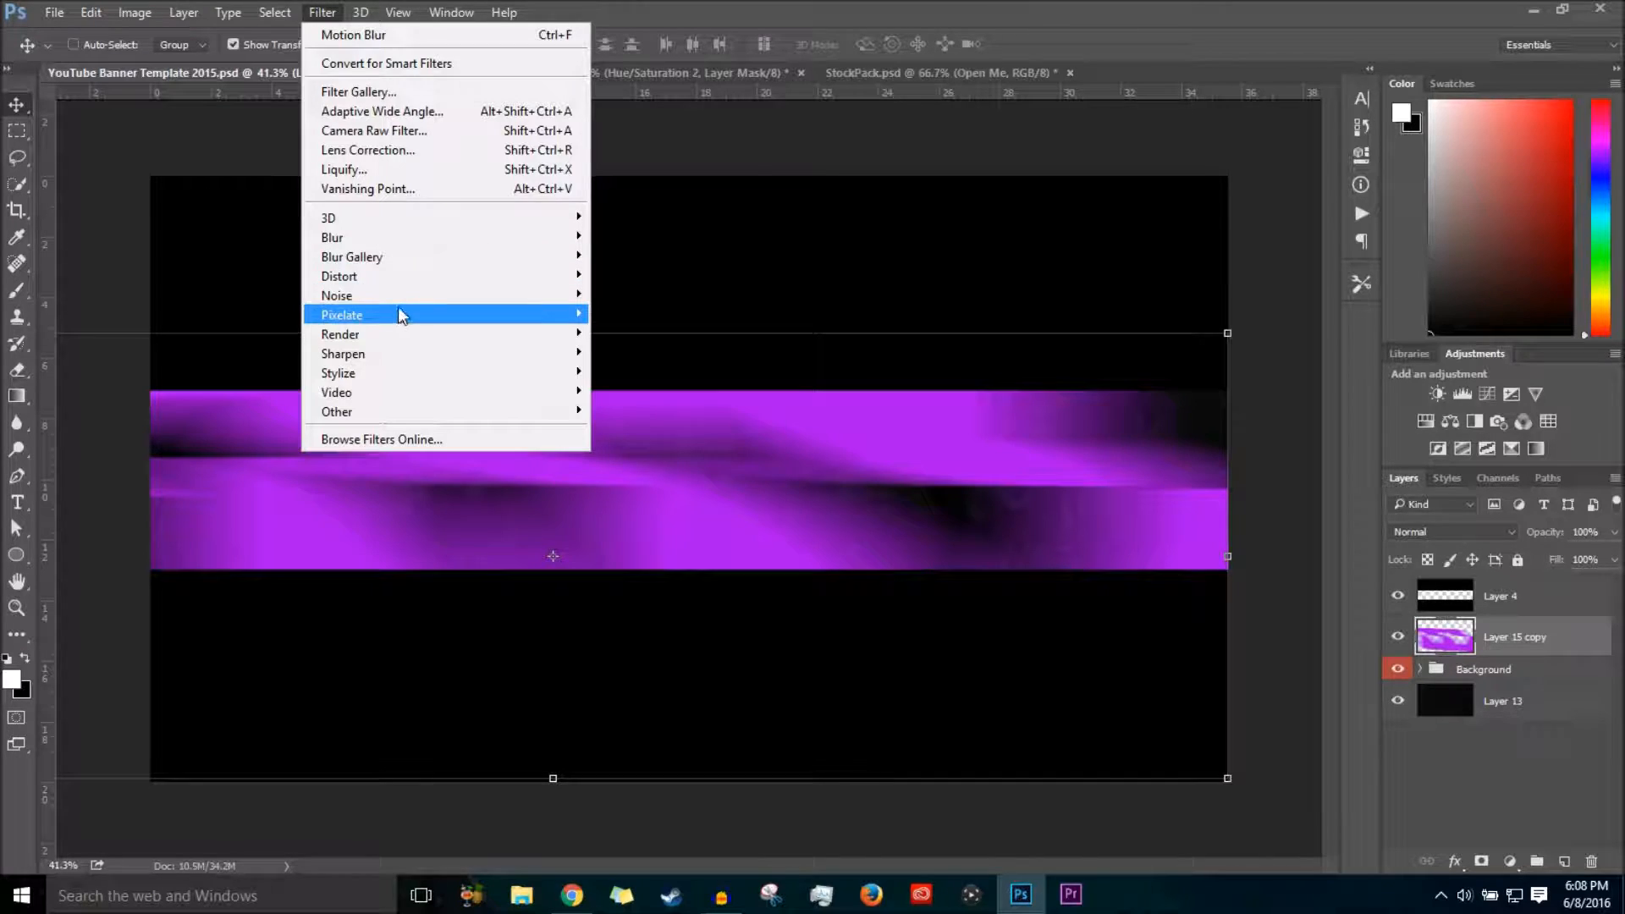
mouse_move(398, 276)
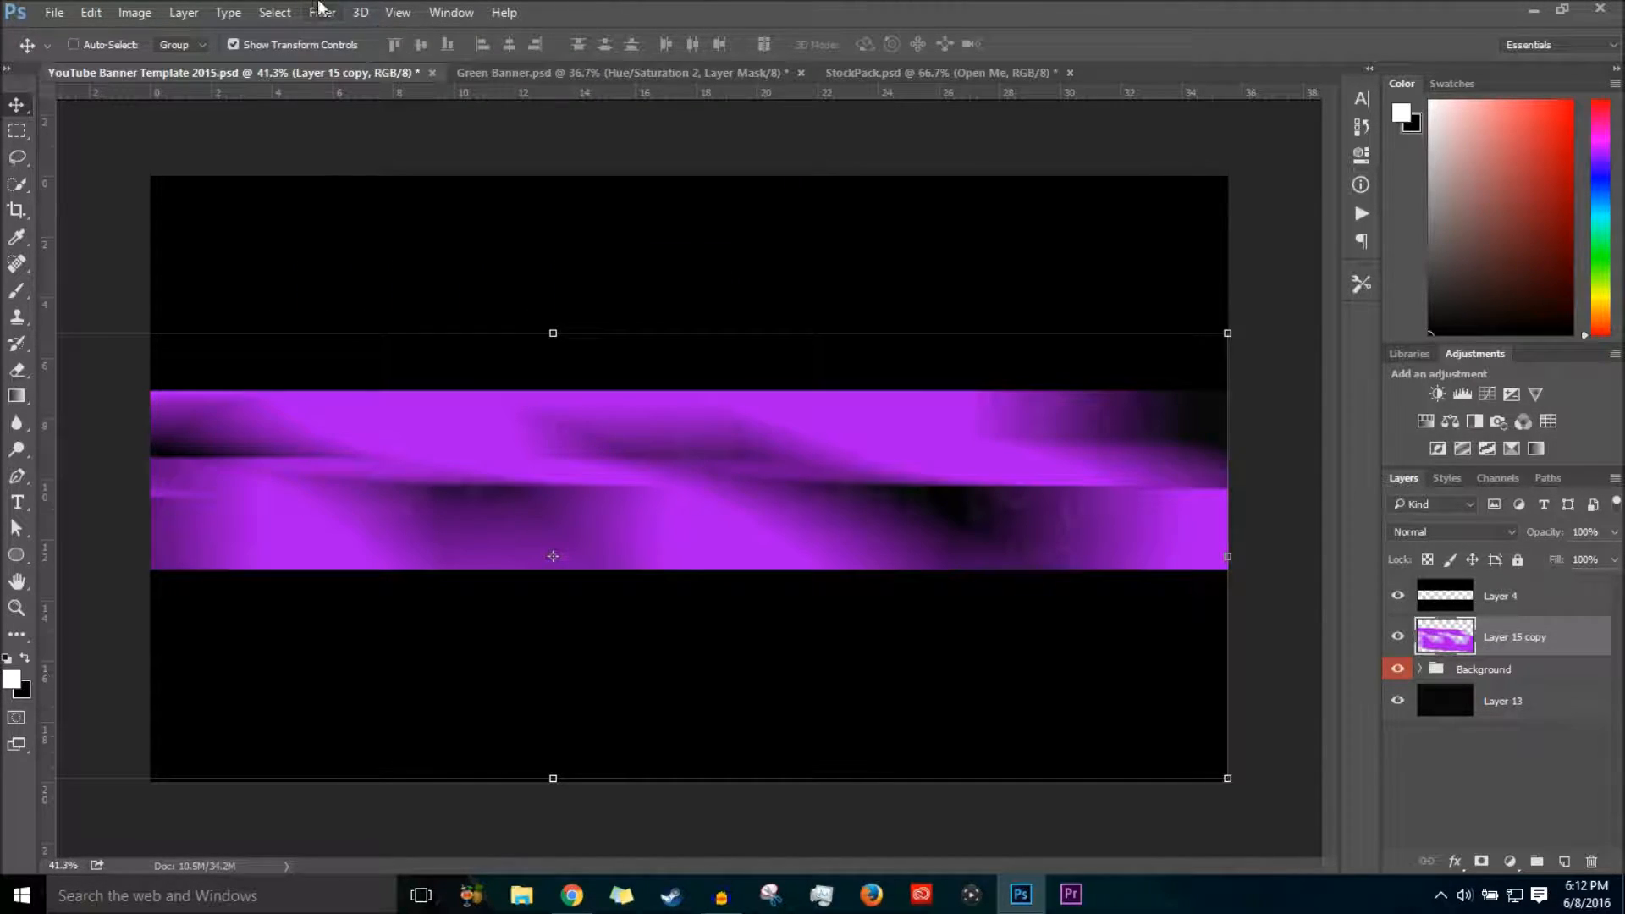
click(322, 12)
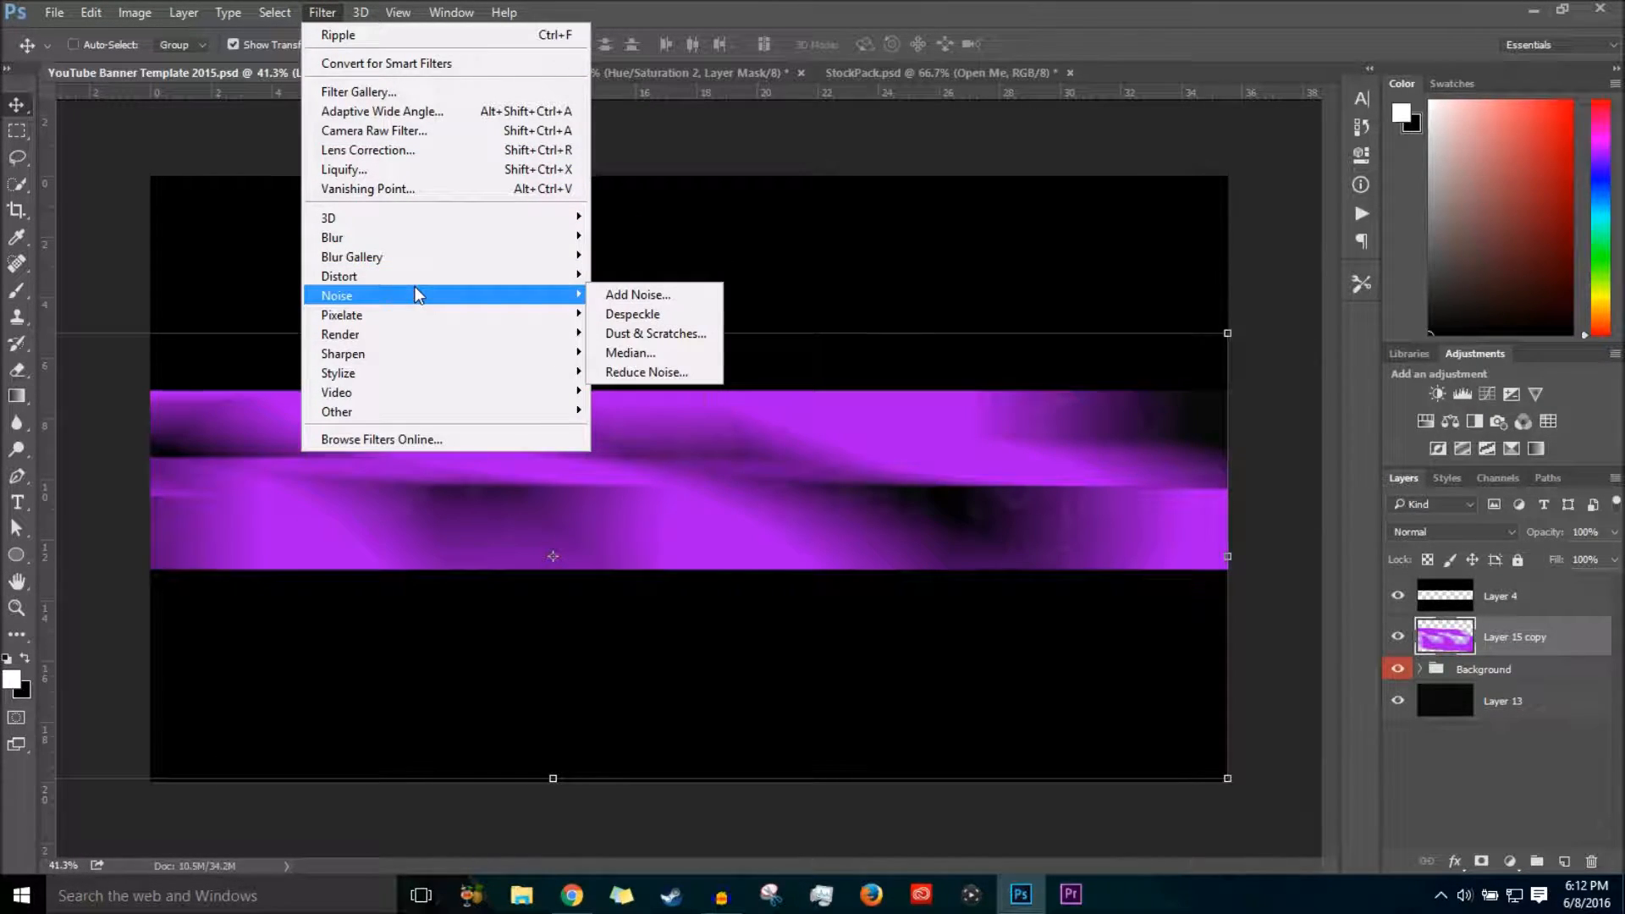
mouse_move(421, 275)
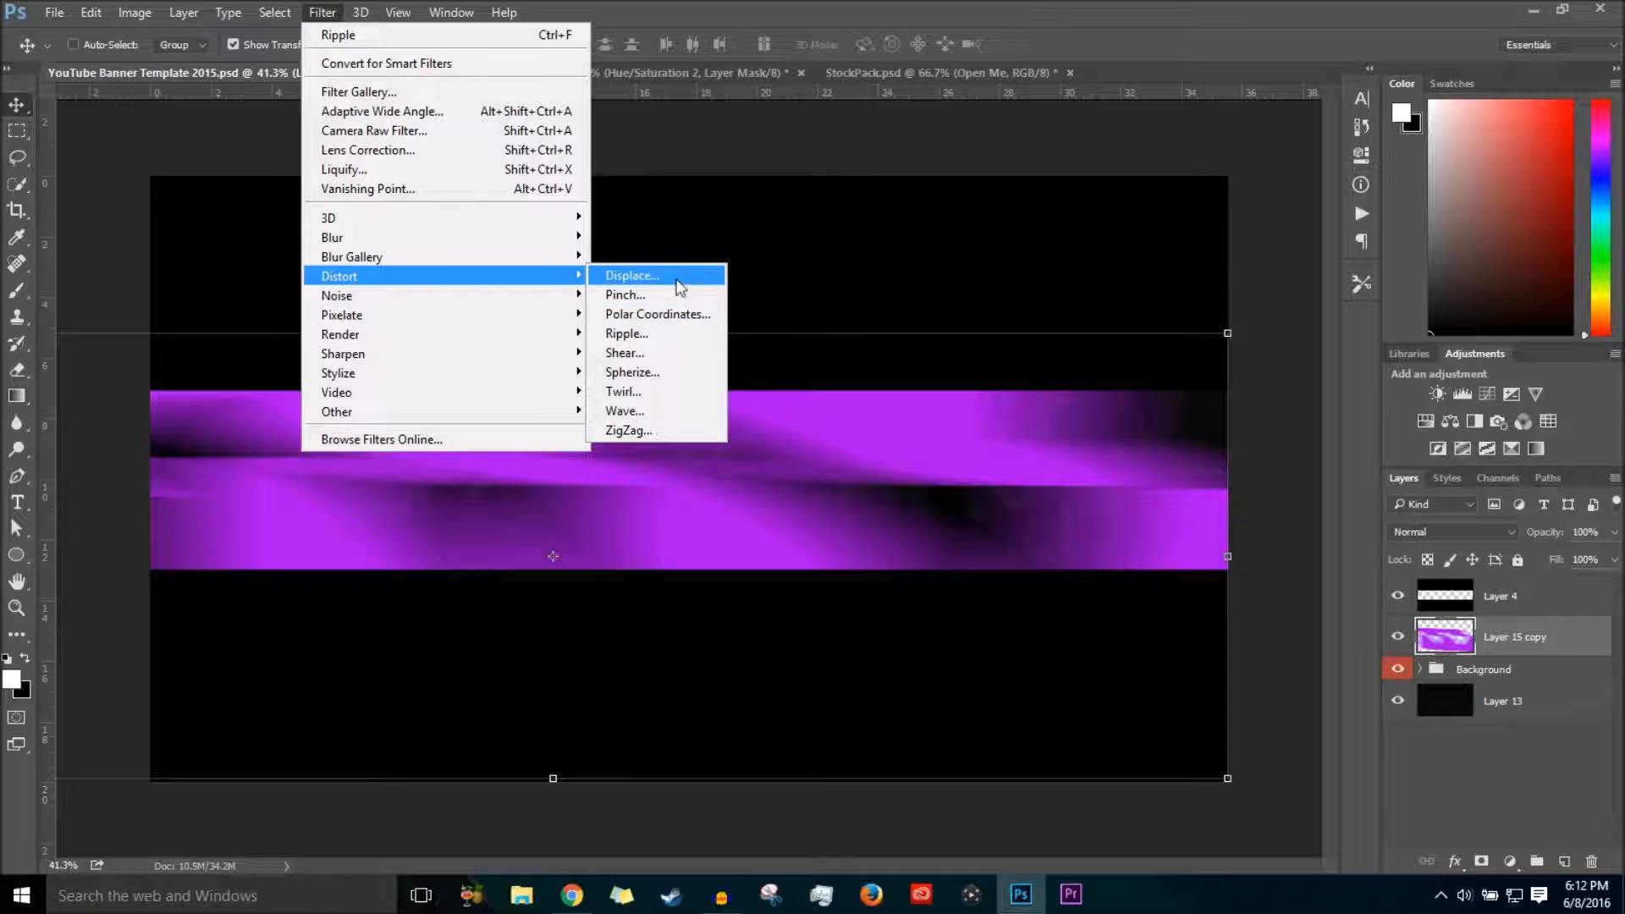
click(675, 313)
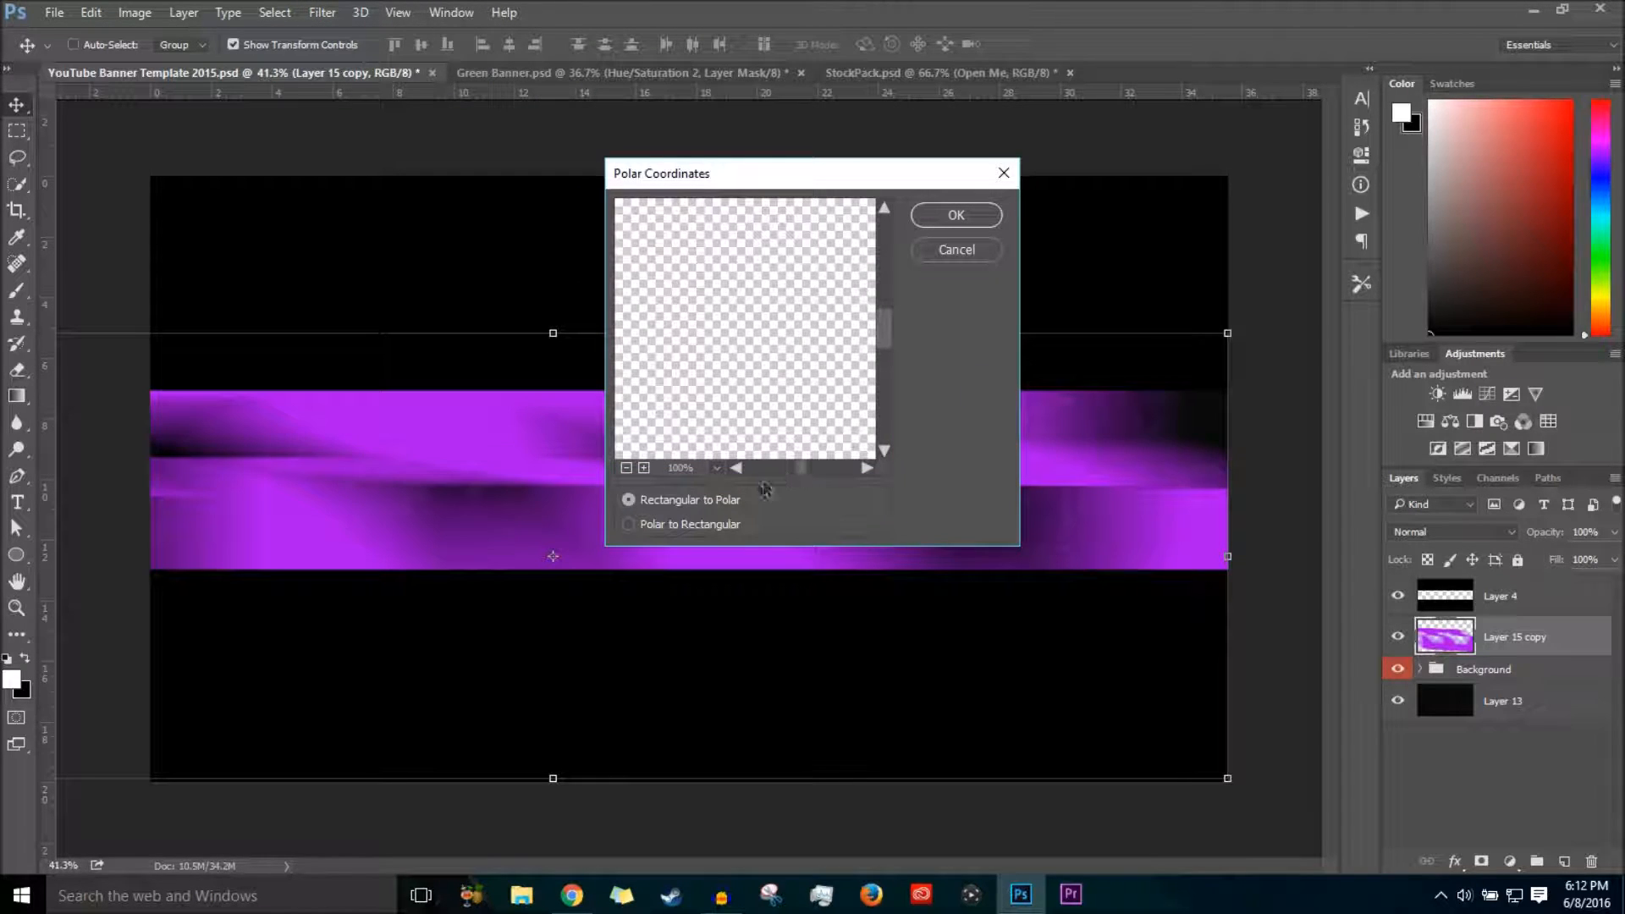
click(626, 468)
click(627, 468)
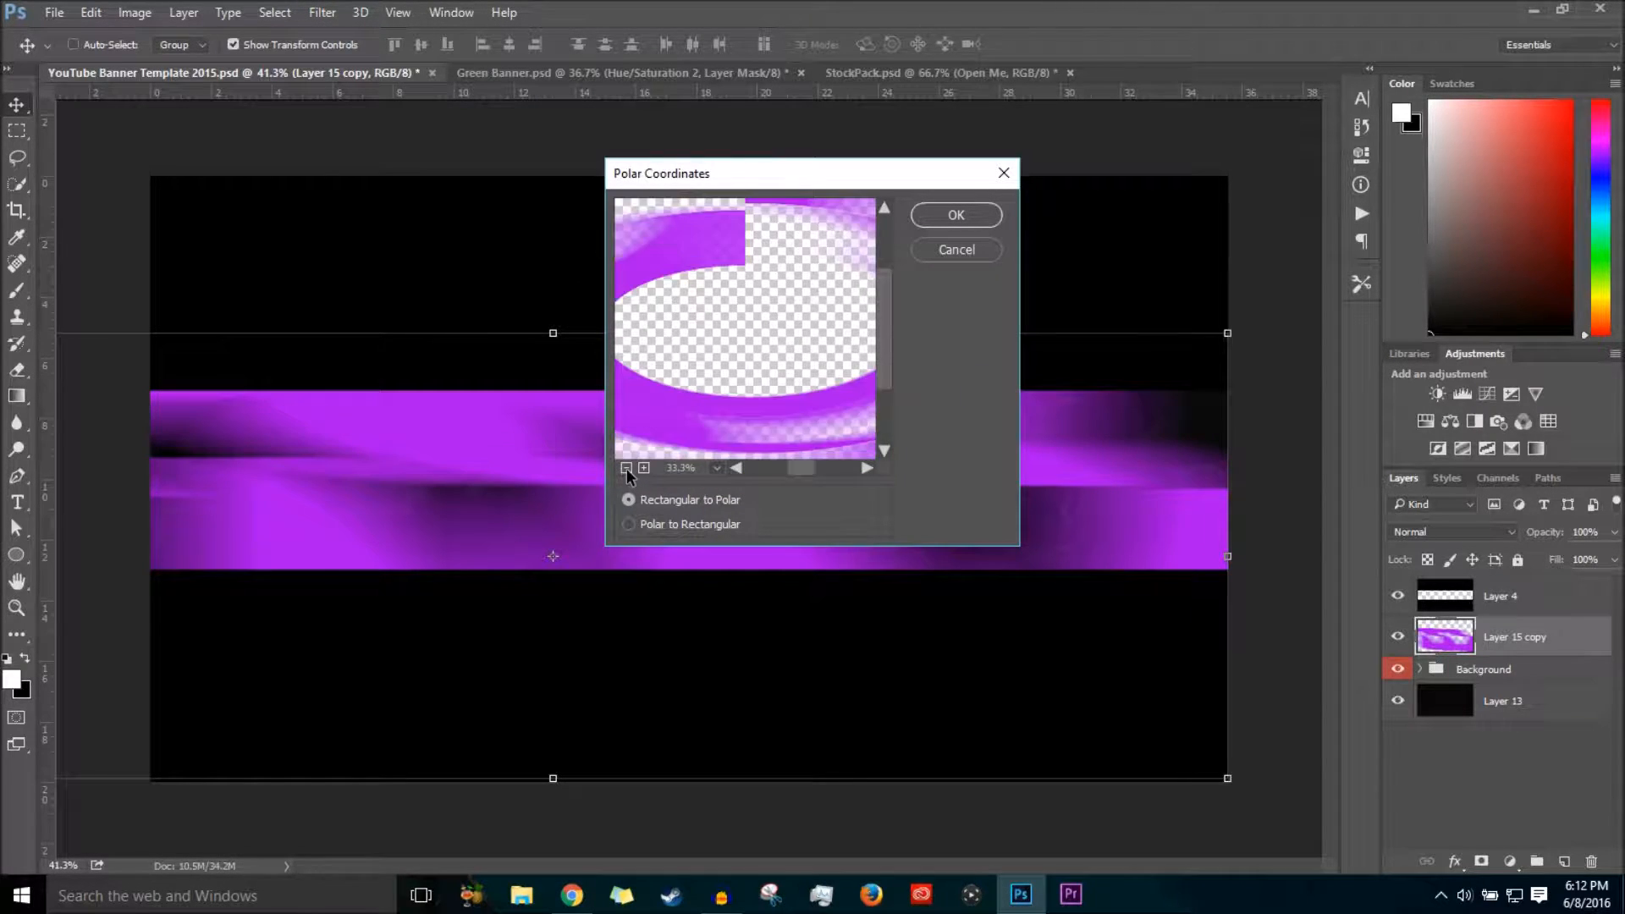
click(626, 468)
click(626, 468)
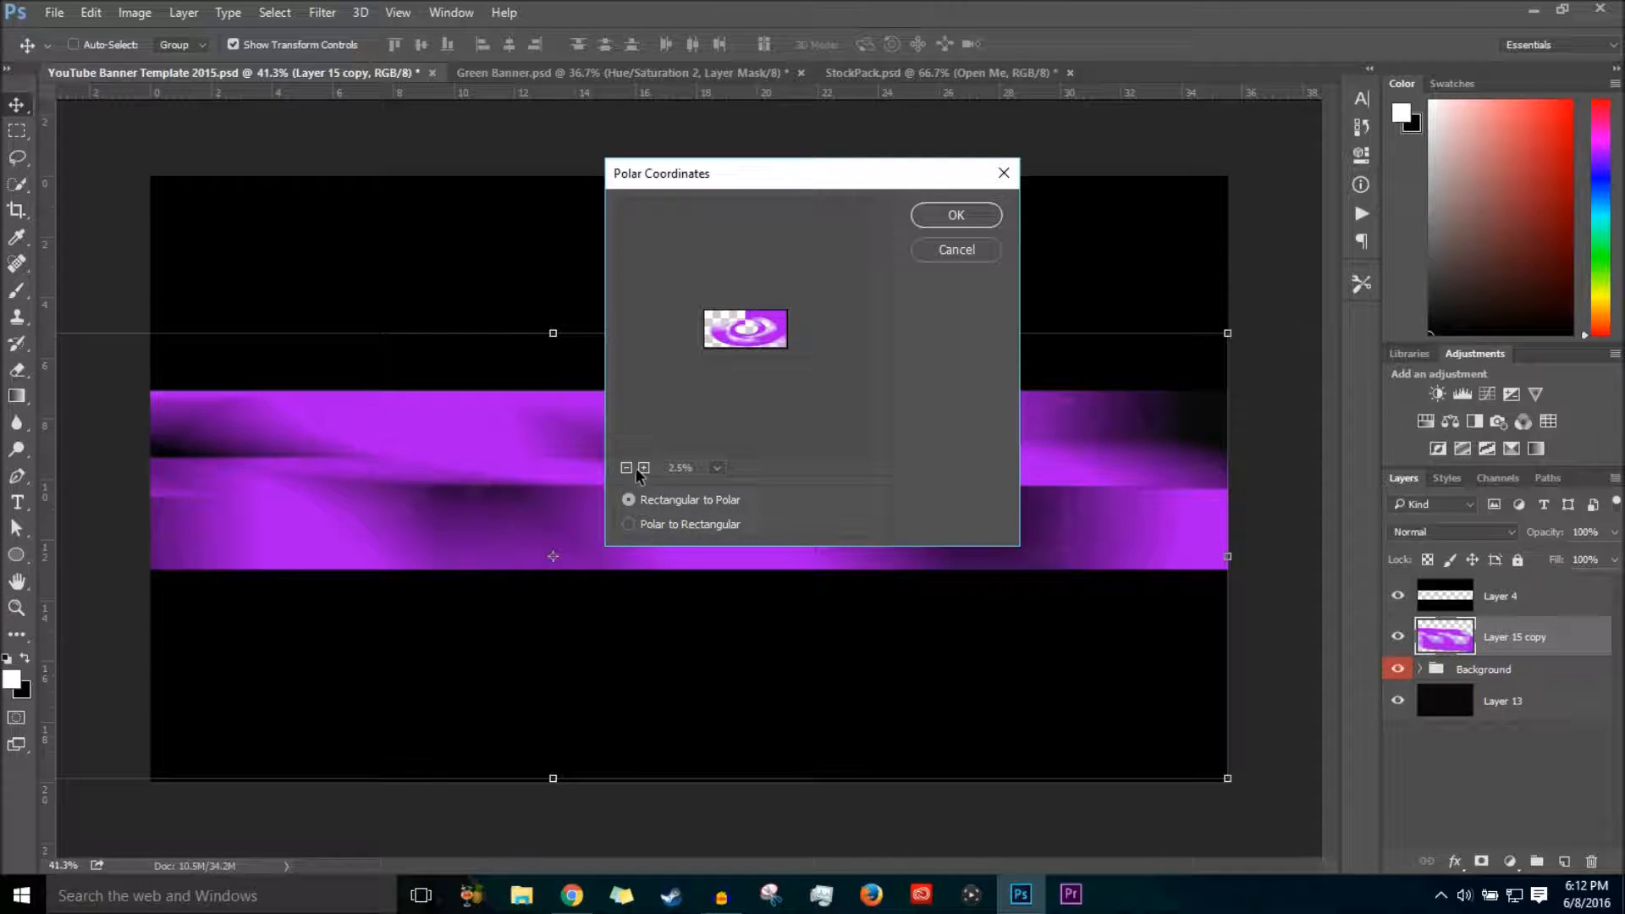
click(643, 468)
click(643, 468)
click(628, 524)
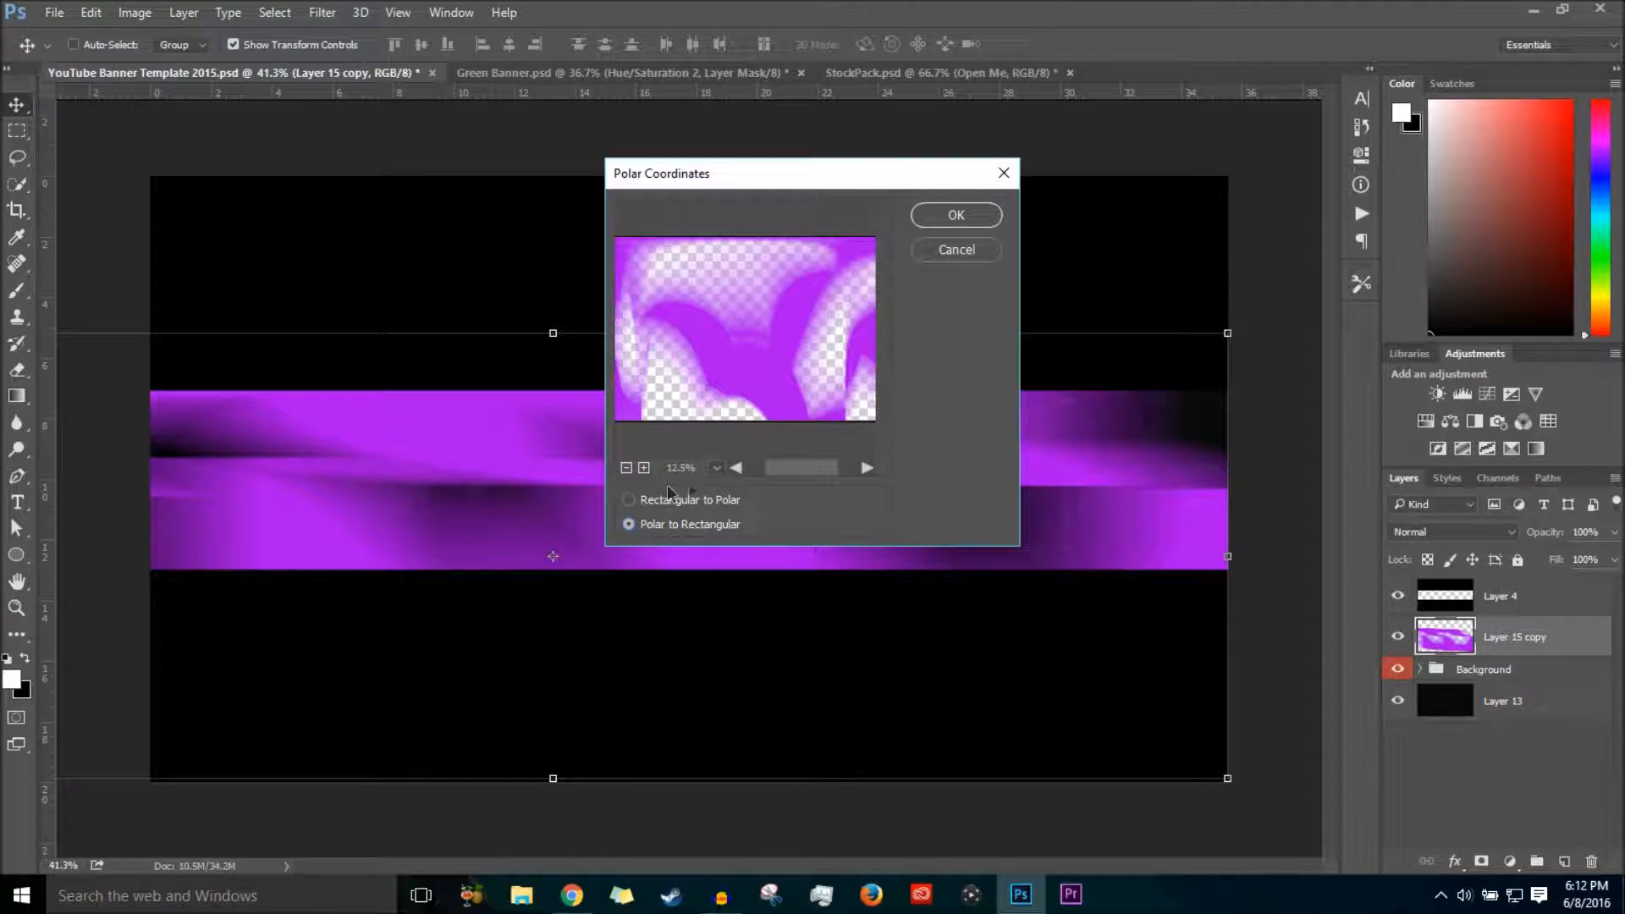
click(627, 468)
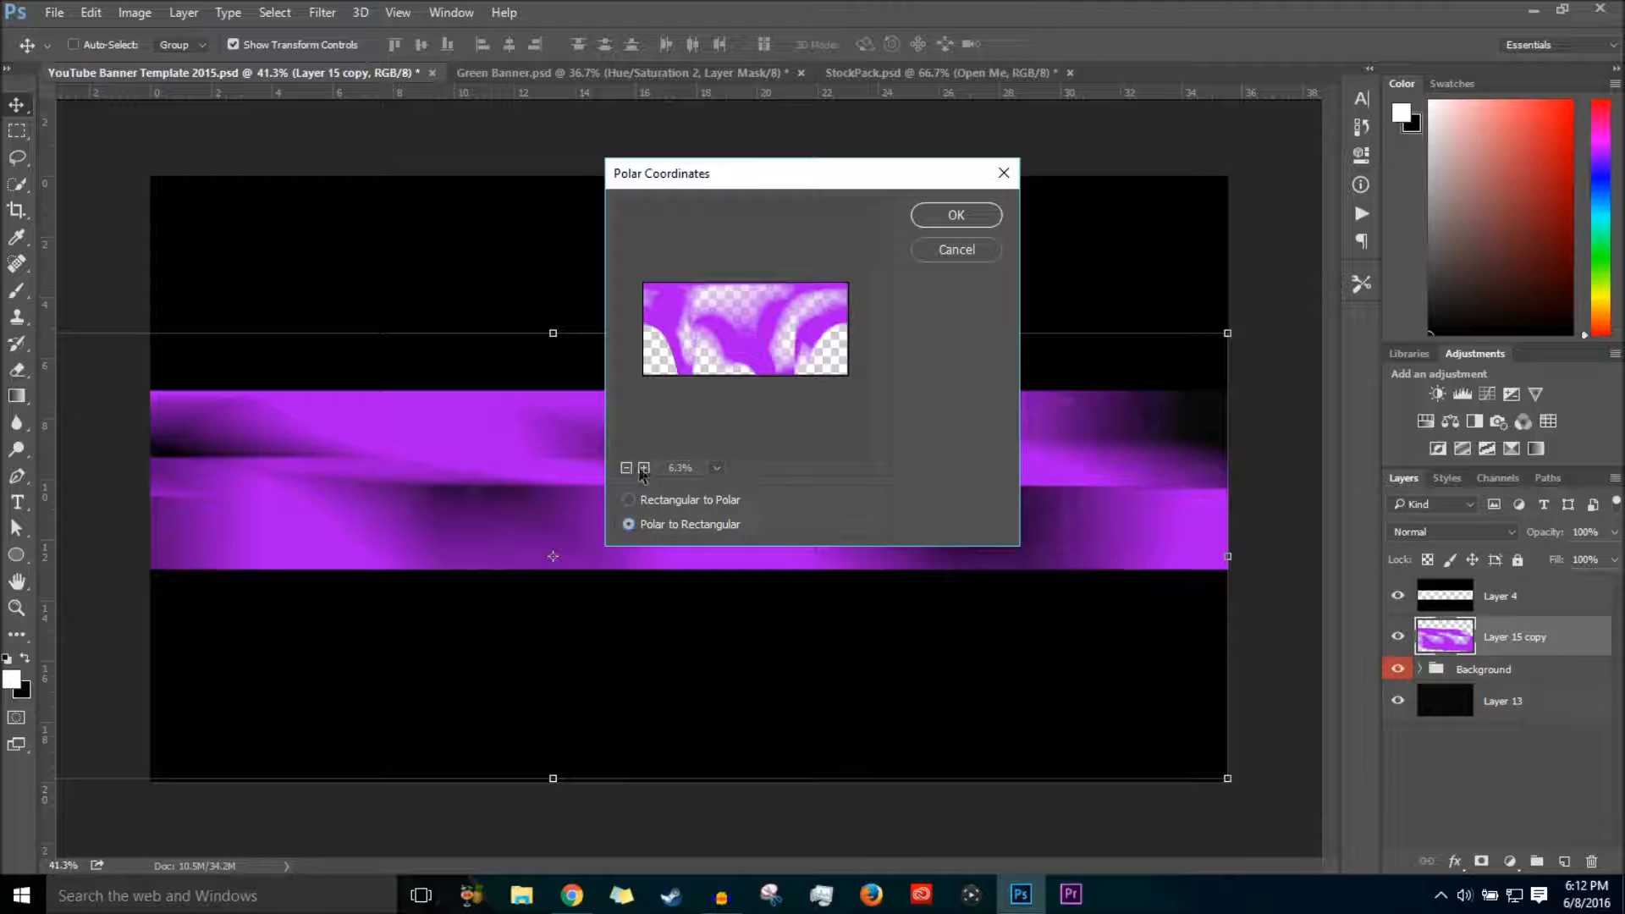
click(684, 500)
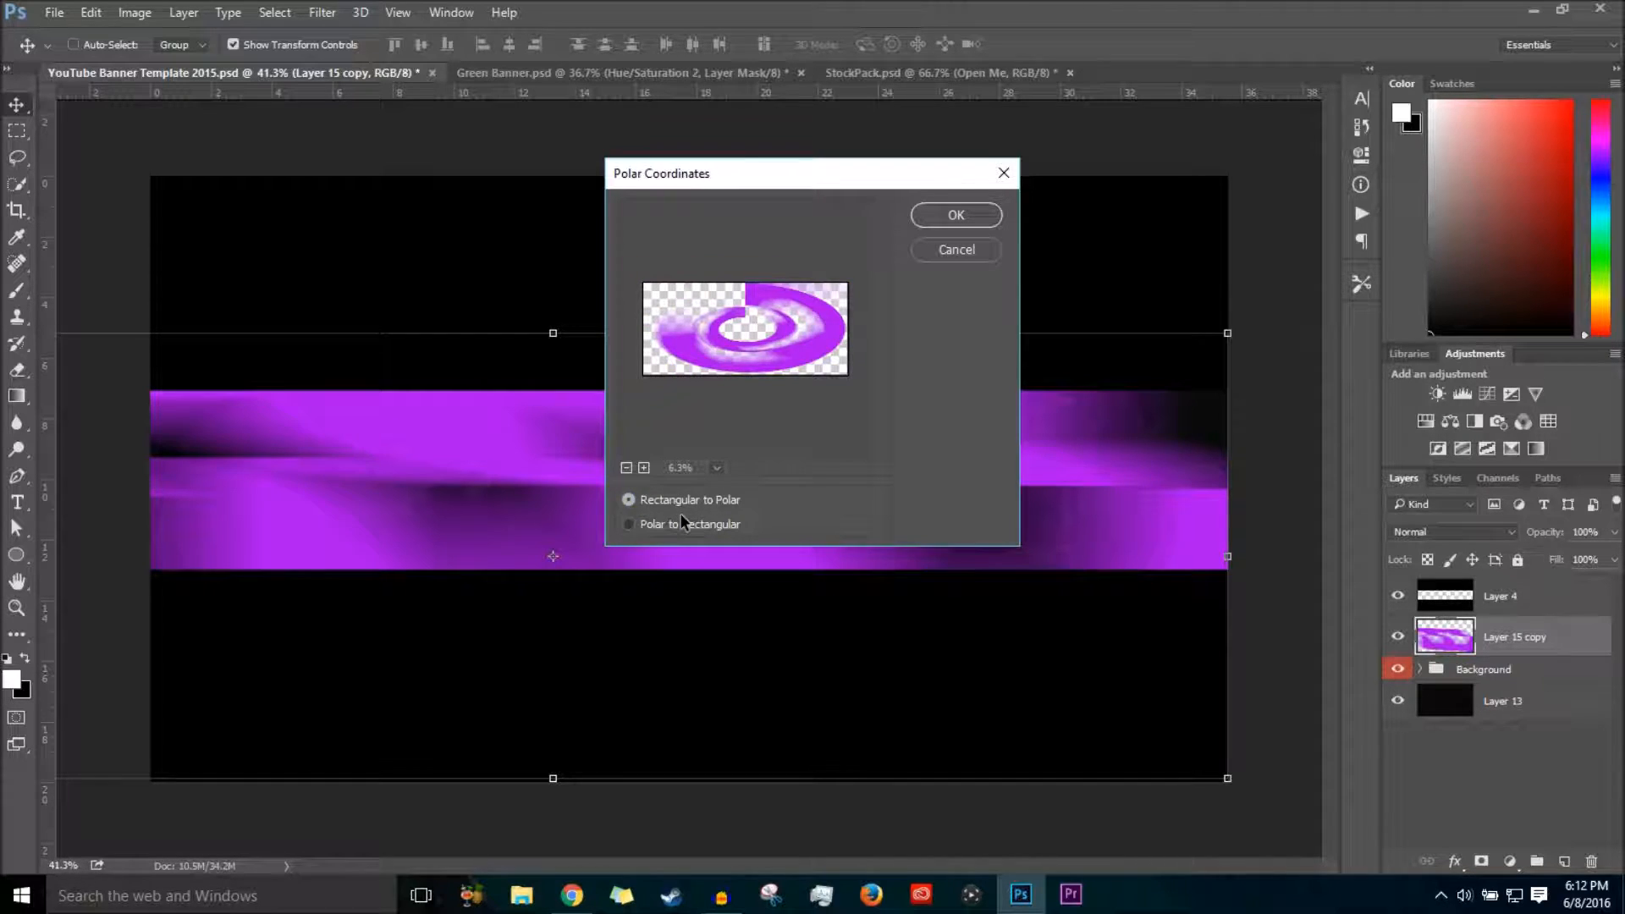
click(684, 523)
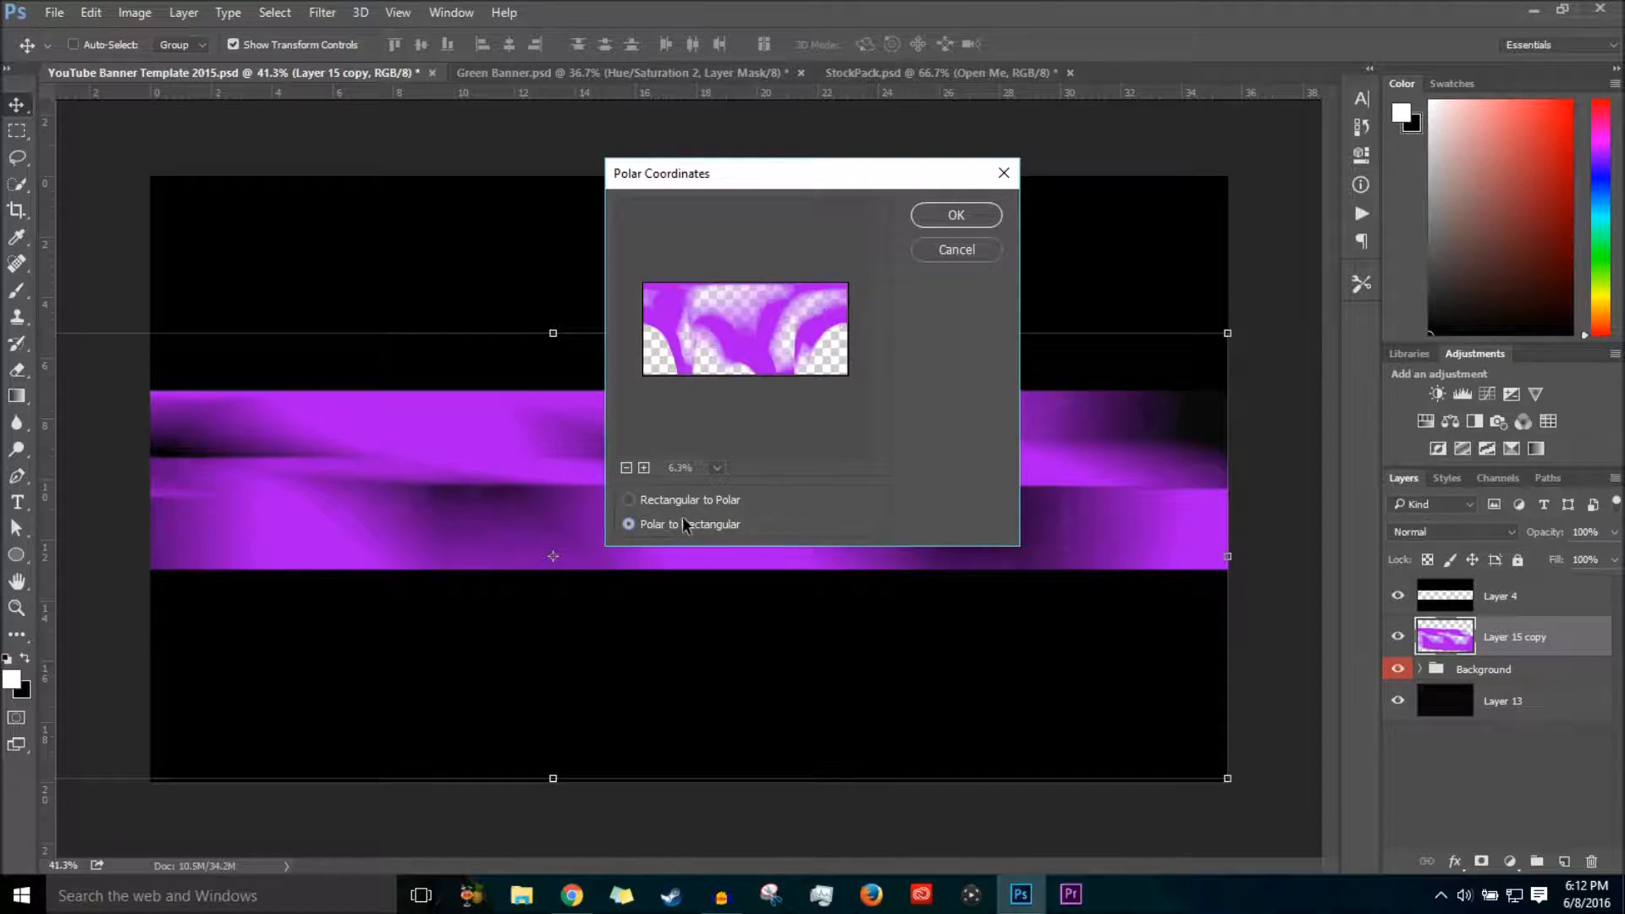
click(923, 224)
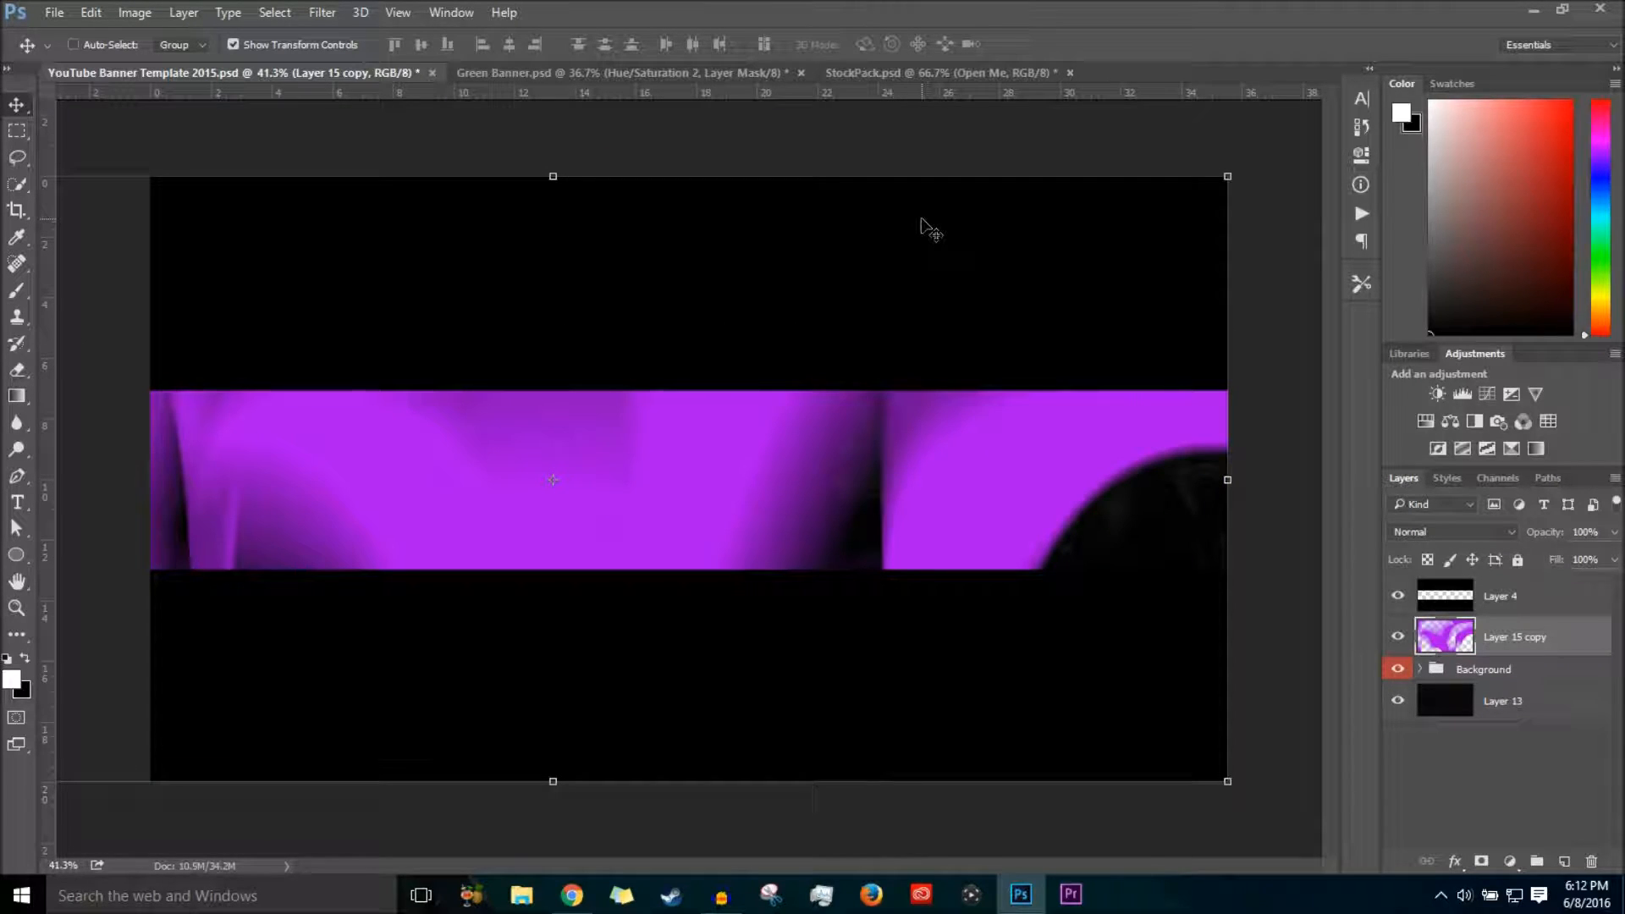
Apply the Twirl distortion filter to the blurred wave layer with an angle of 208.
click(287, 12)
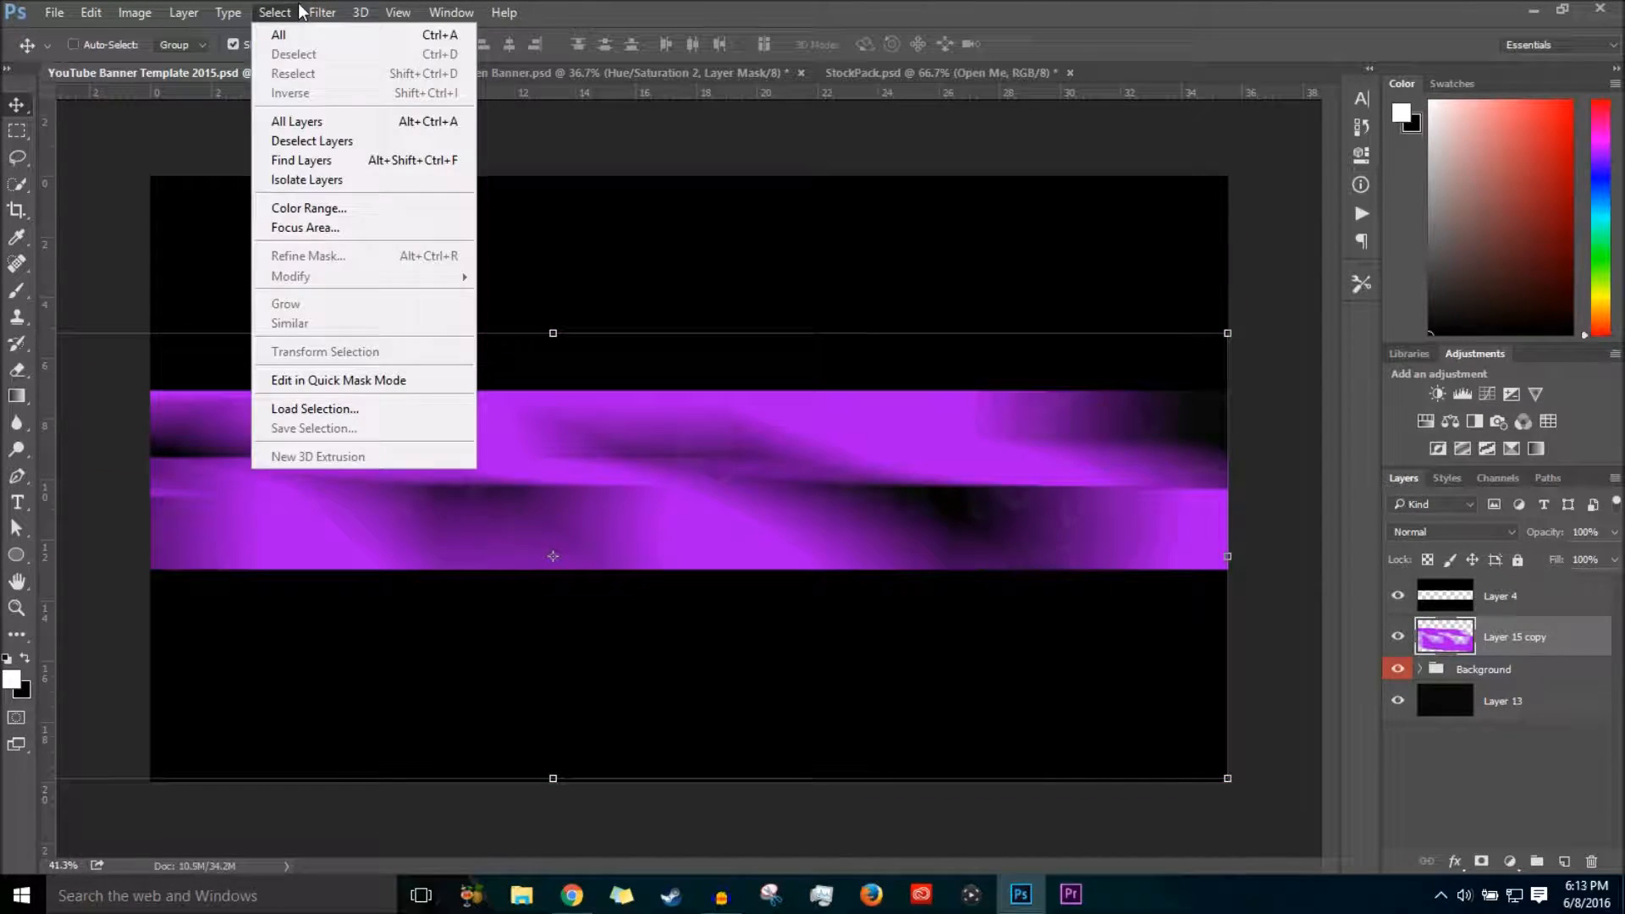
mouse_move(319, 12)
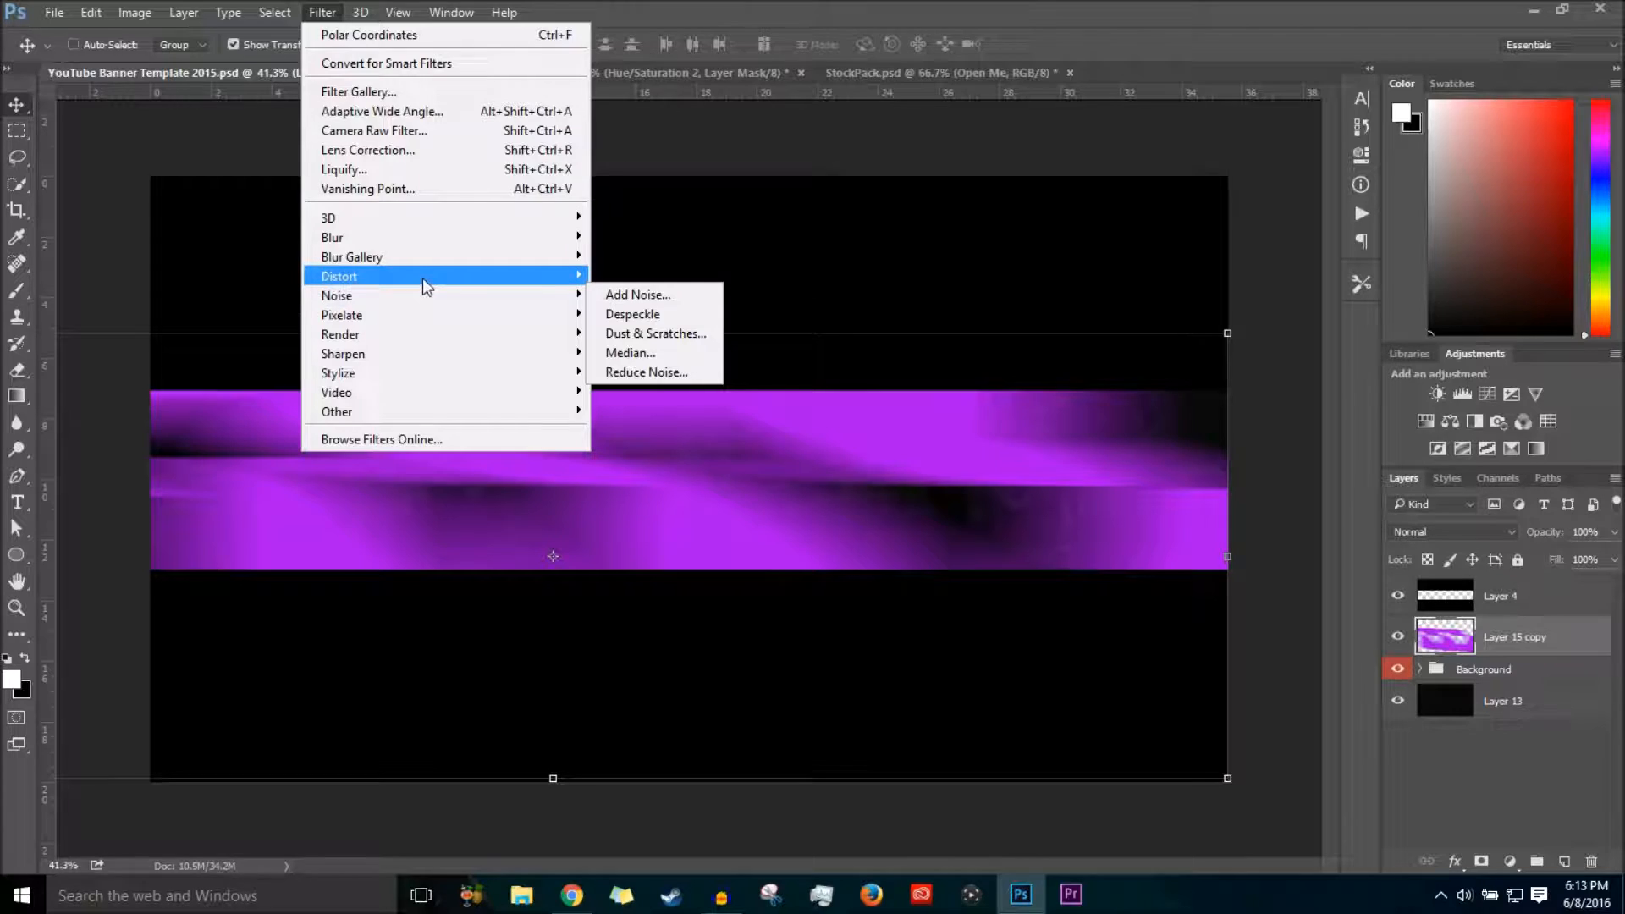
mouse_move(423, 277)
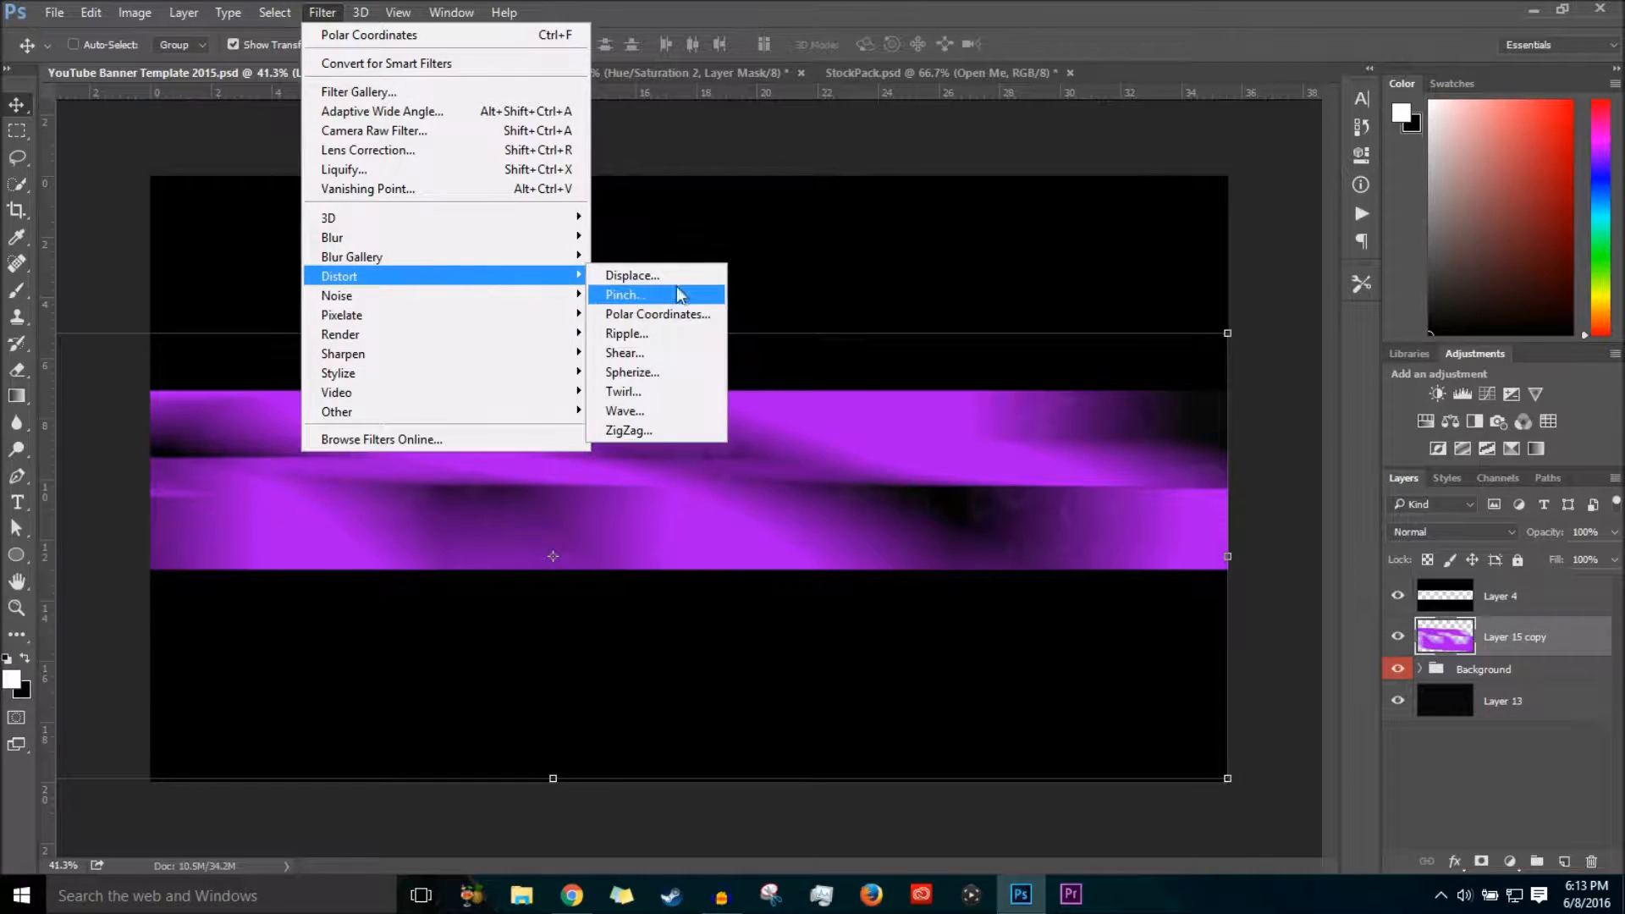
click(677, 386)
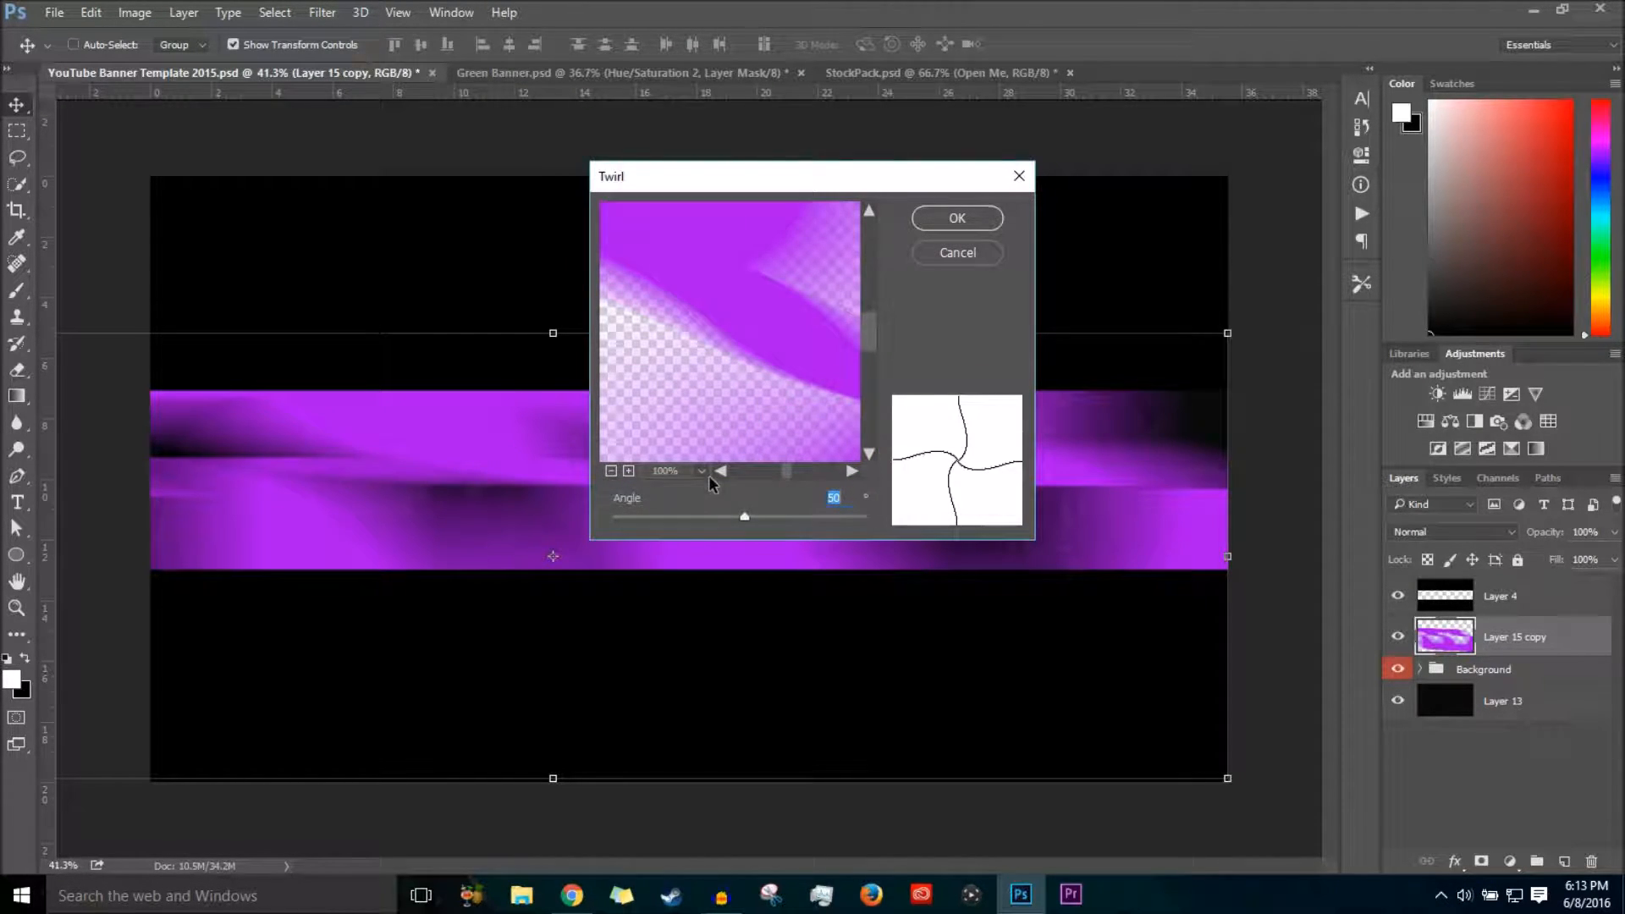
click(611, 471)
click(611, 471)
click(611, 472)
click(630, 471)
click(631, 472)
mouse_move(745, 517)
mouse_down()
mouse_move(774, 515)
mouse_move(678, 517)
mouse_move(767, 517)
mouse_up()
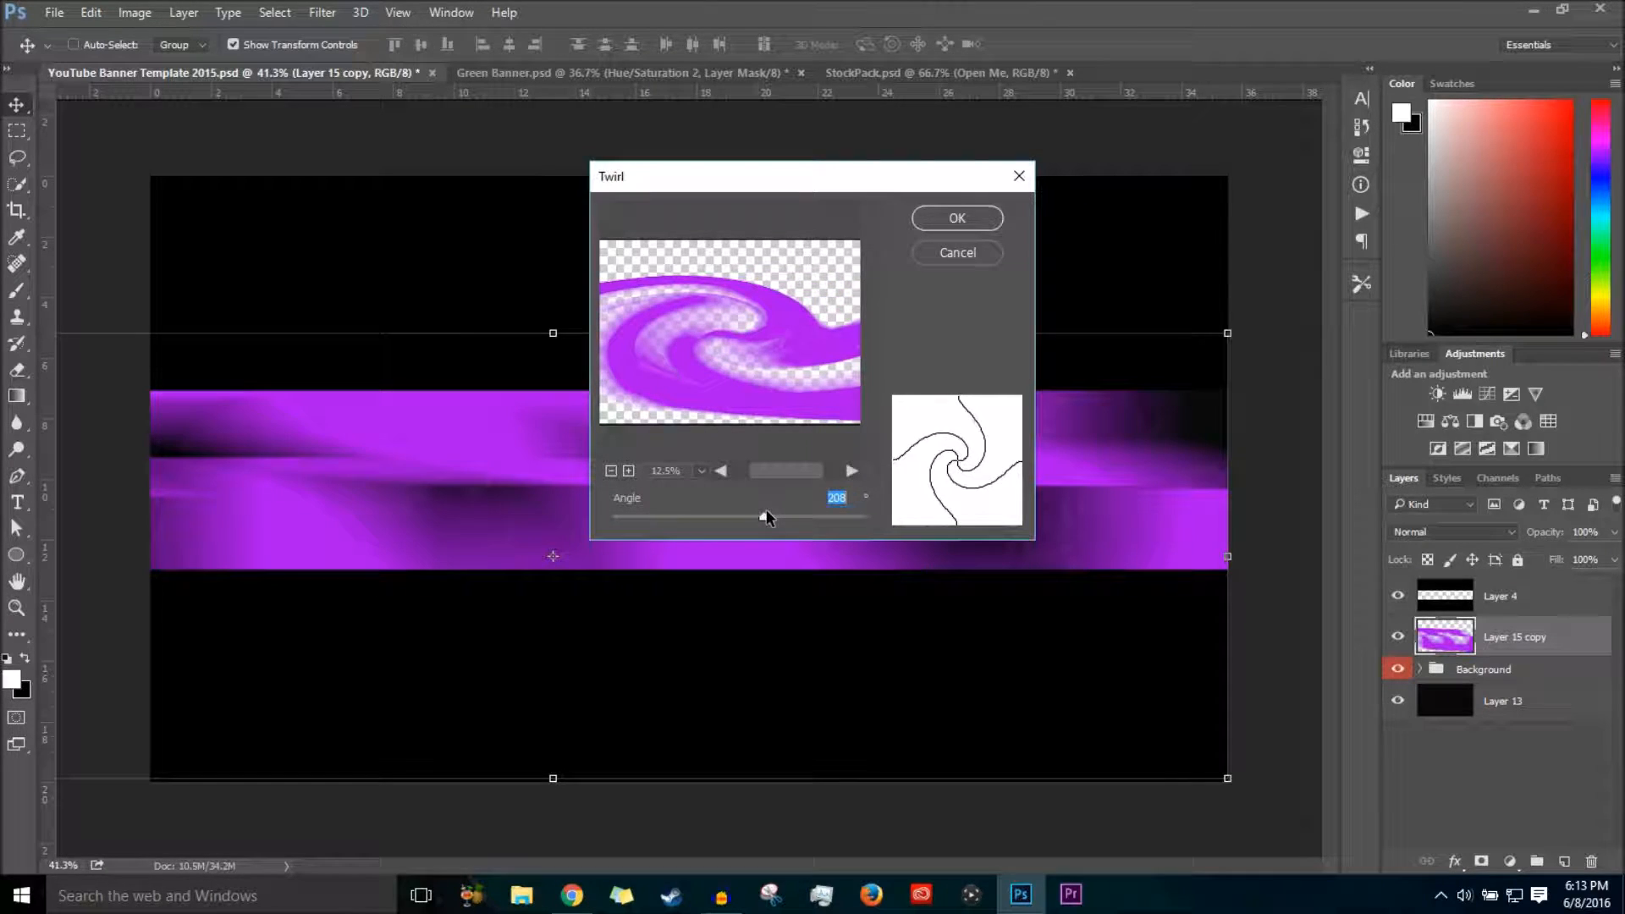
click(946, 220)
Scale the twirled wave layer to about 118% and position it to cover the banner beyond both side edges.
scroll(853, 344, down, 4)
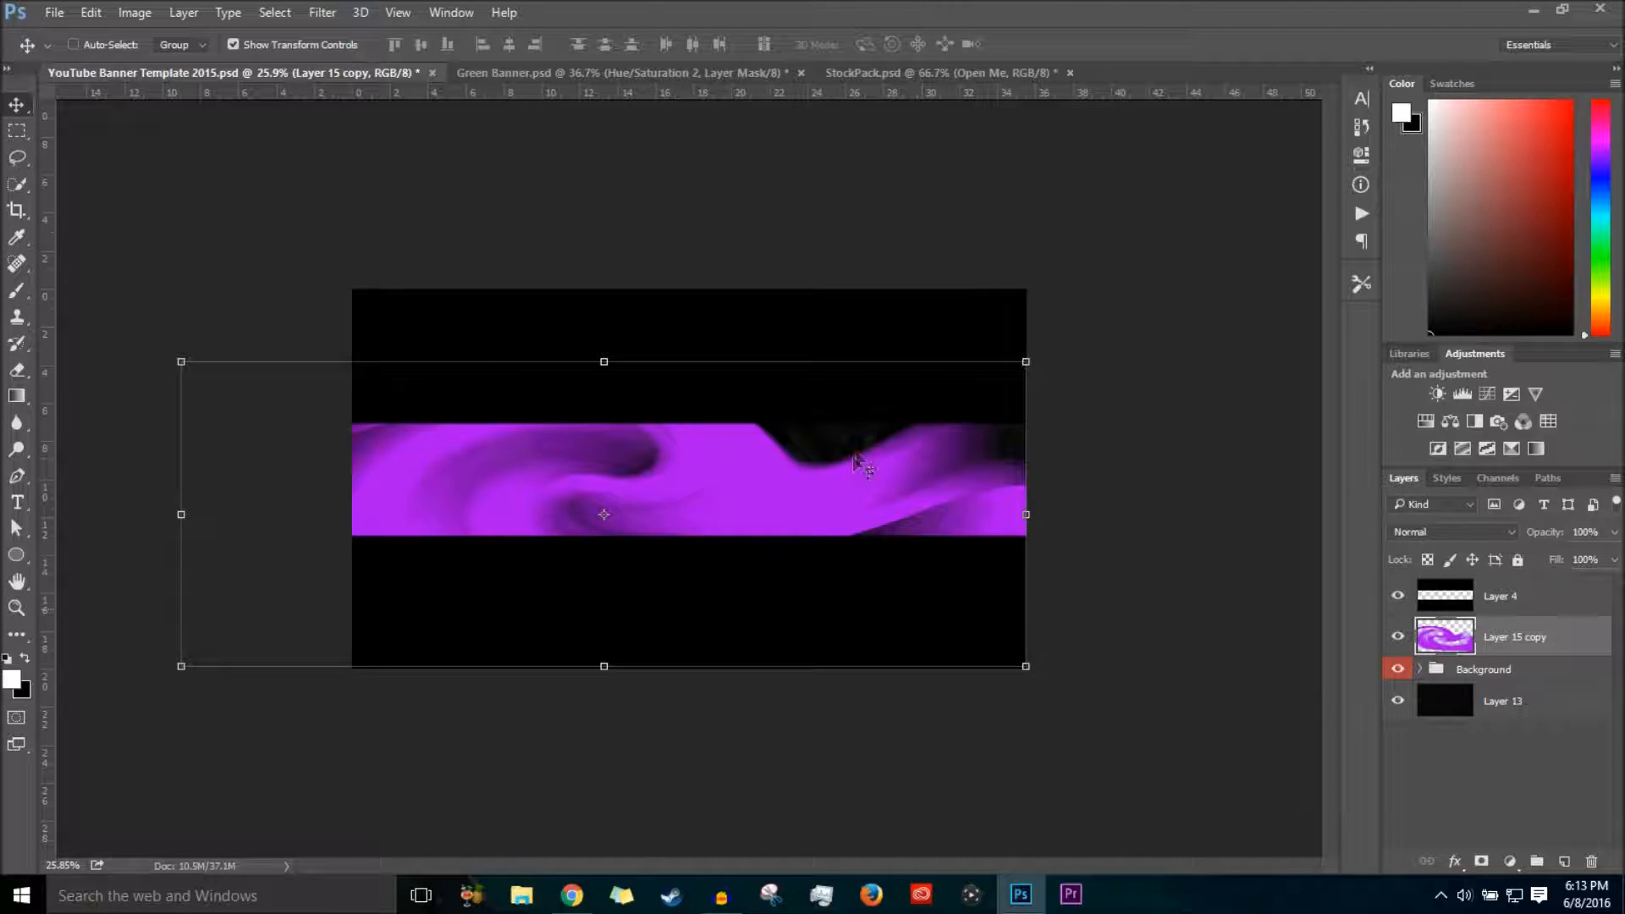
scroll(855, 457, down, 2)
drag(920, 397, 1026, 359)
drag(885, 428, 876, 434)
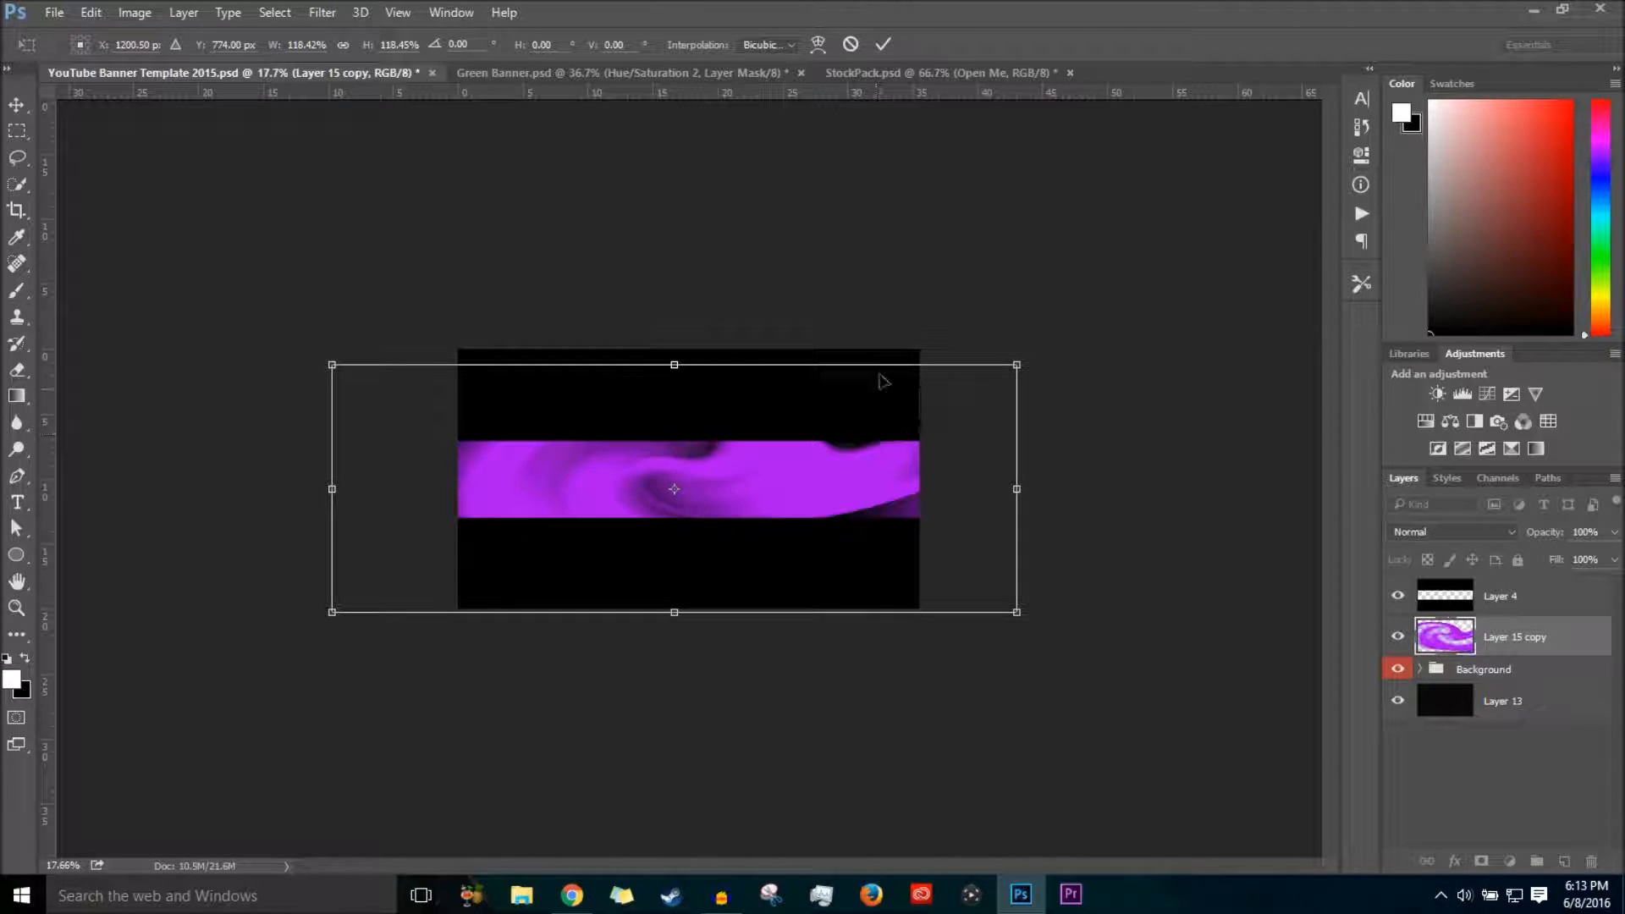
click(881, 45)
key(ctrl+plus)
key(ctrl+plus)
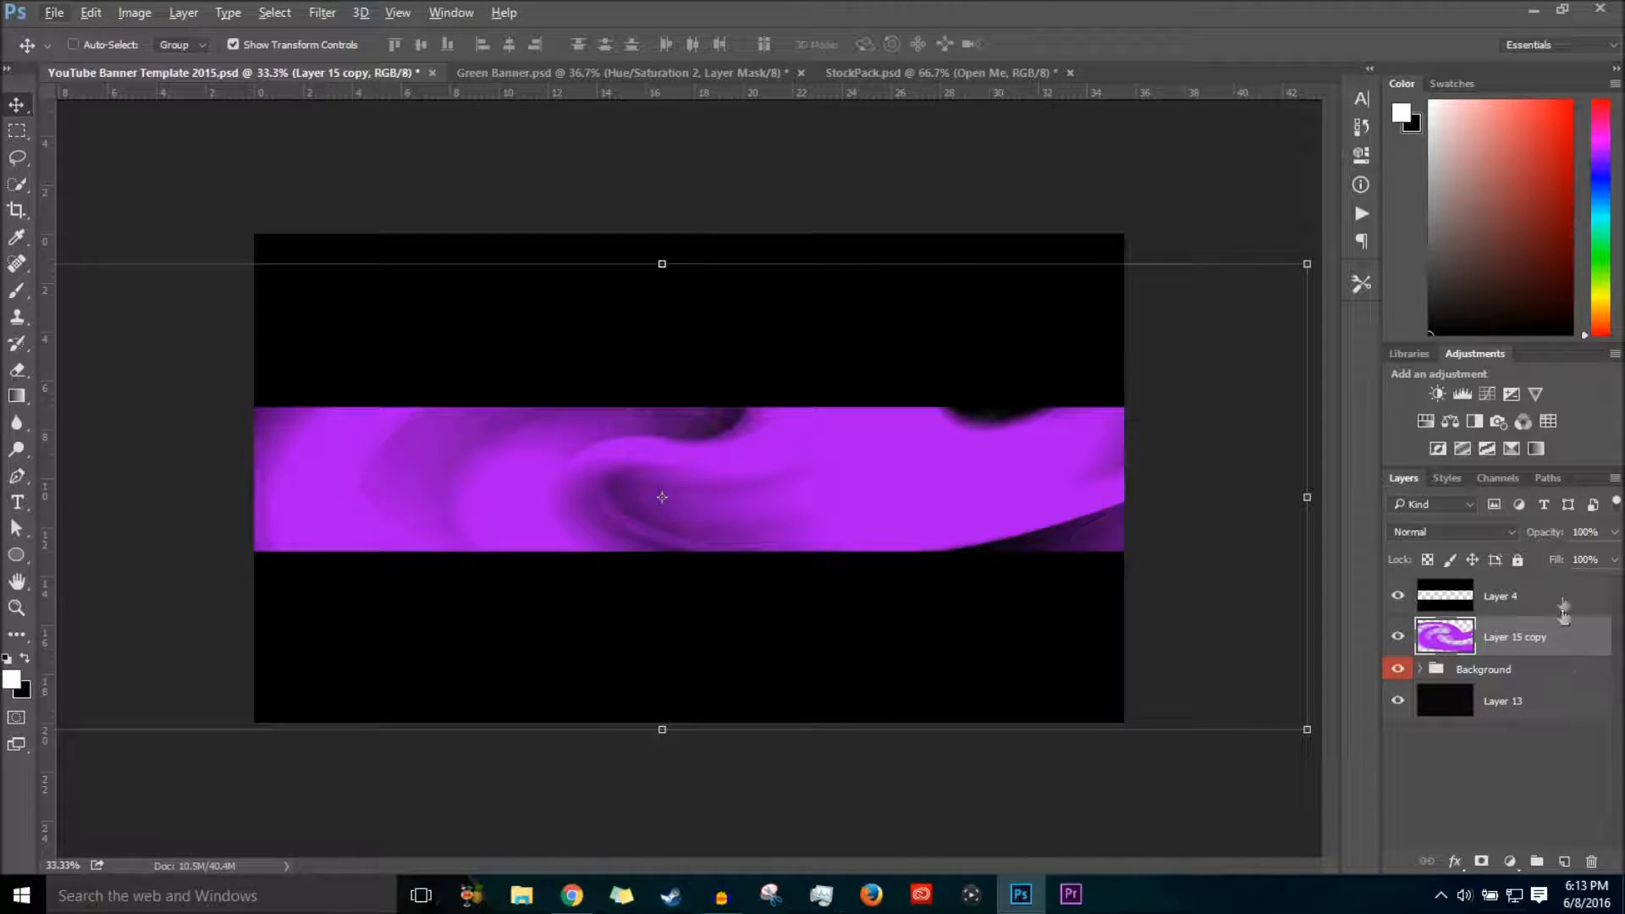
Lower the twirled wave layer's opacity to 10% and switch to the green banner for comparison.
click(1614, 559)
drag(1576, 556, 1536, 555)
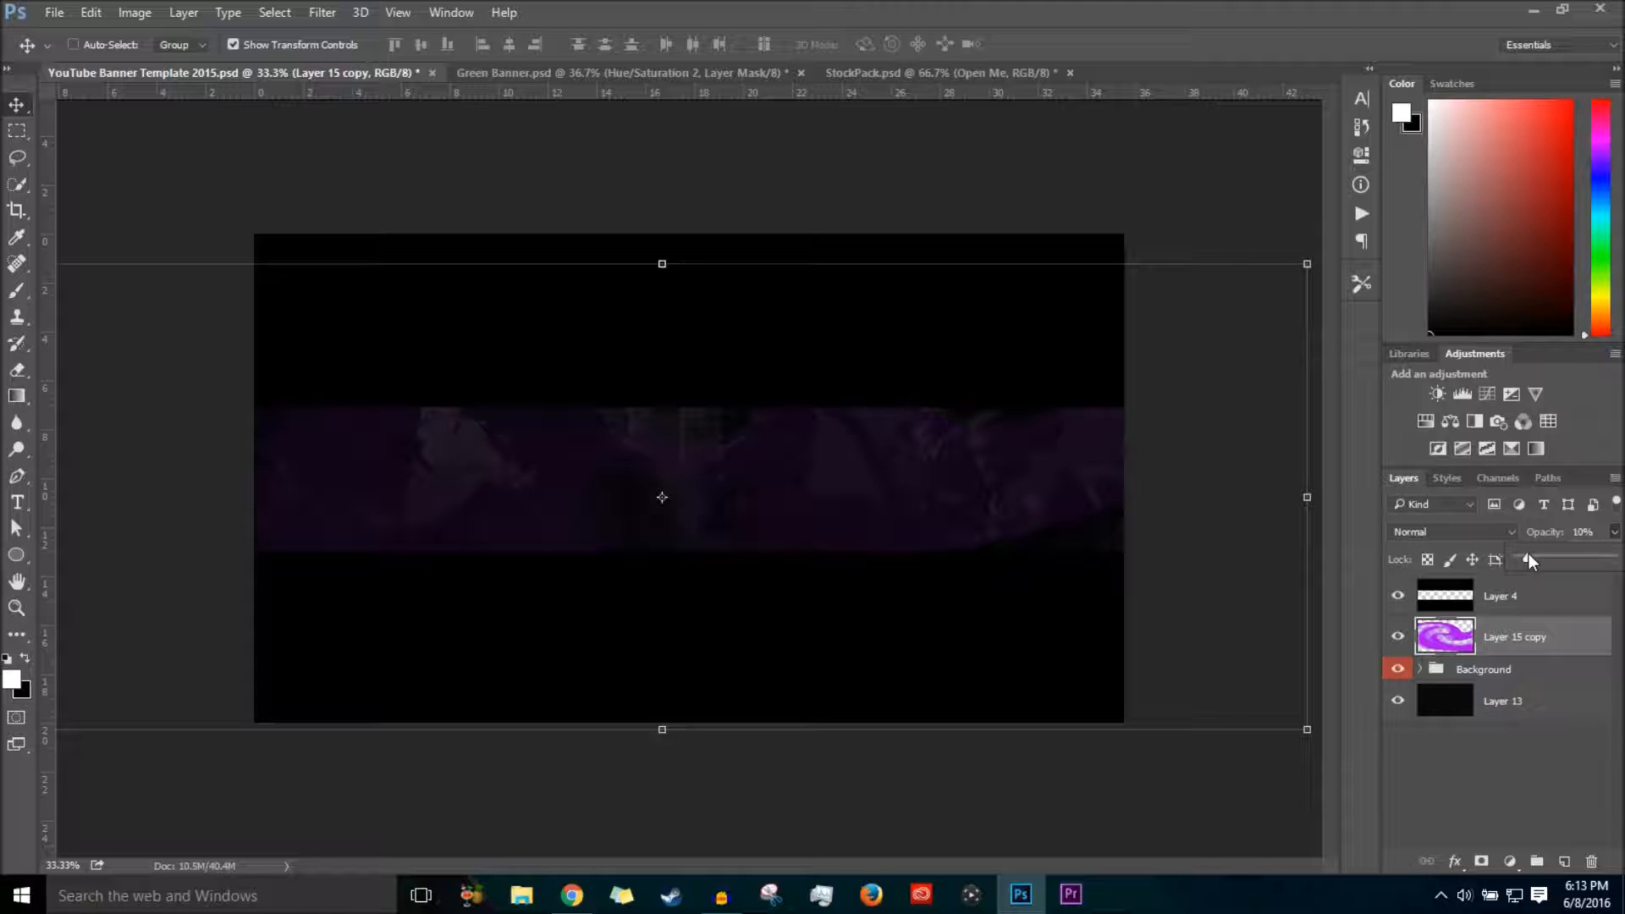
click(665, 73)
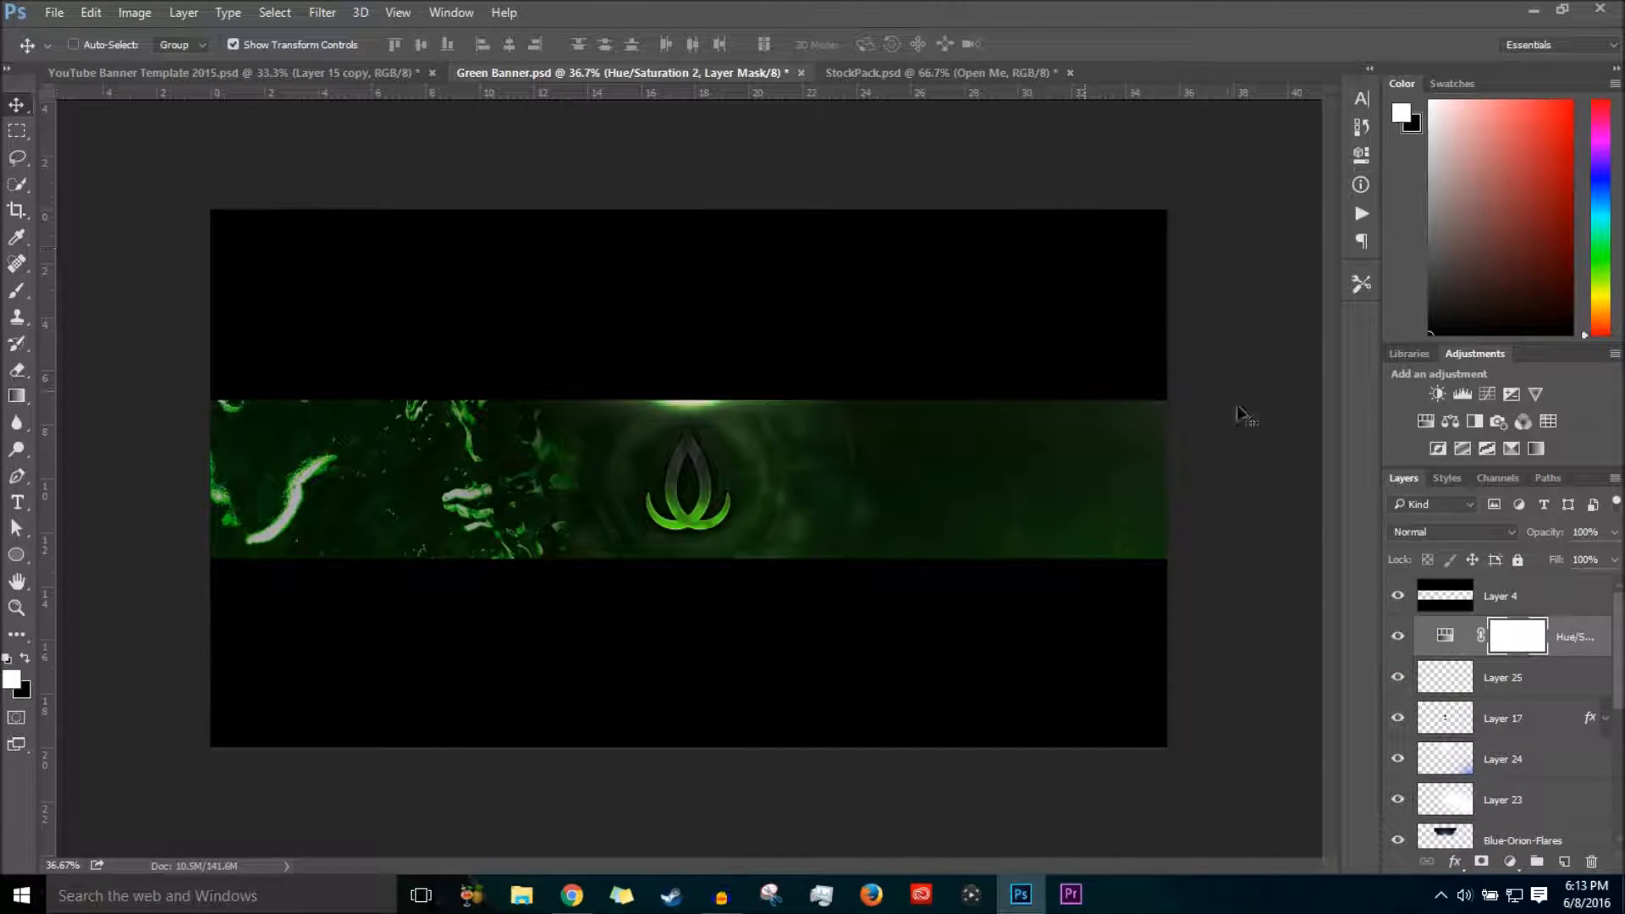
Show the Green Chem texture in StockPack.psd and copy it into the YouTube banner template above the wave layer.
click(929, 69)
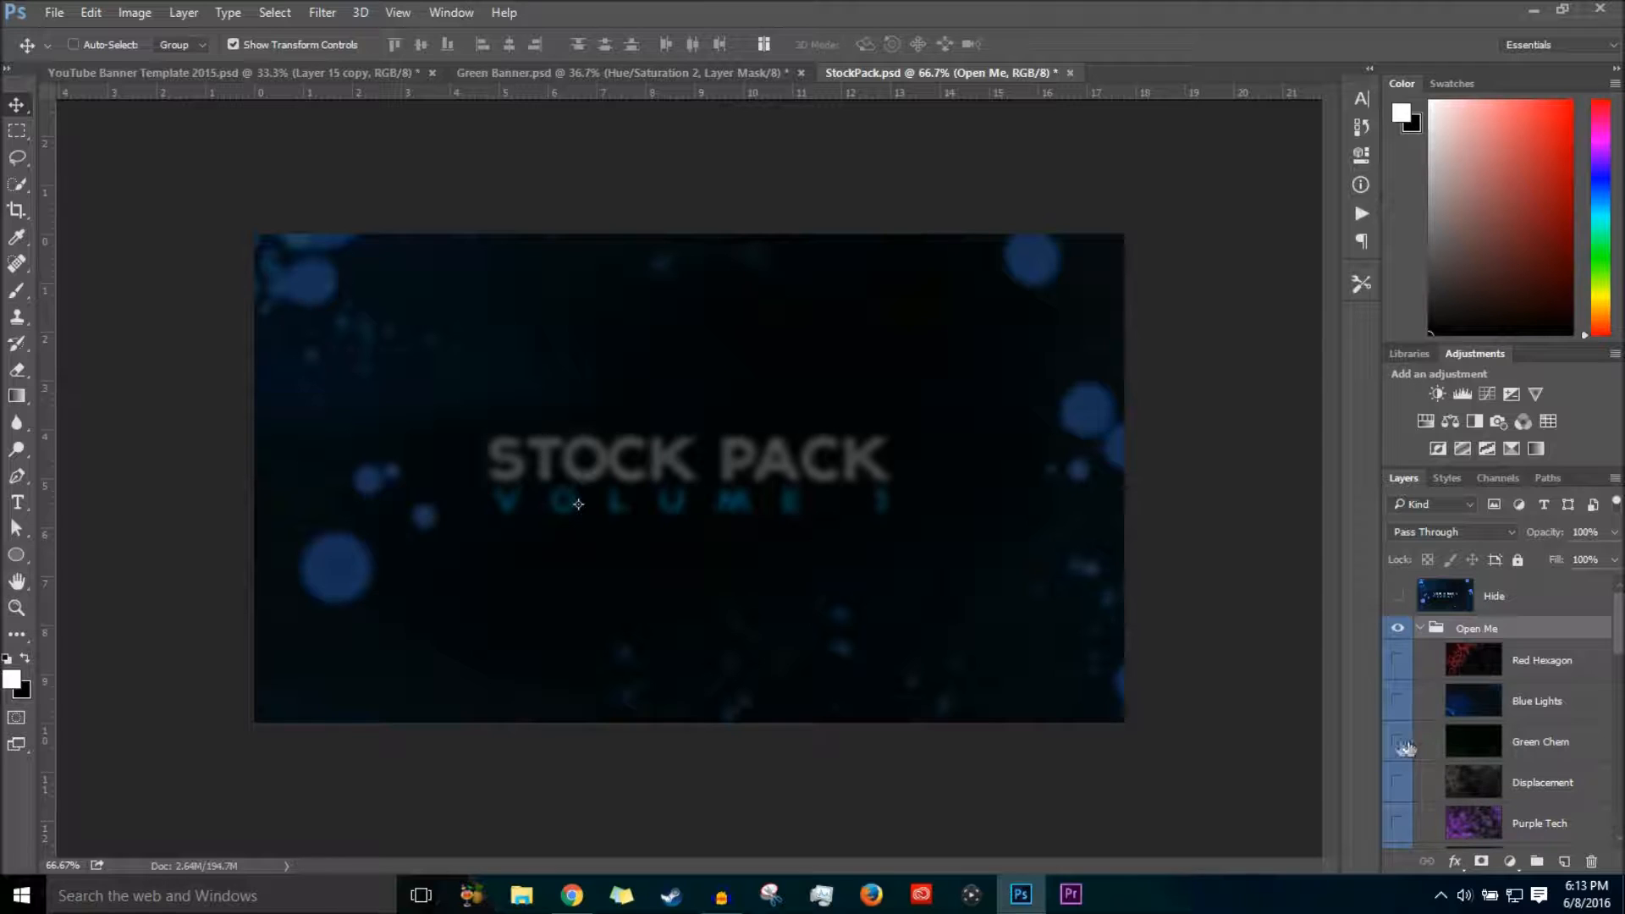
click(1401, 743)
click(1564, 742)
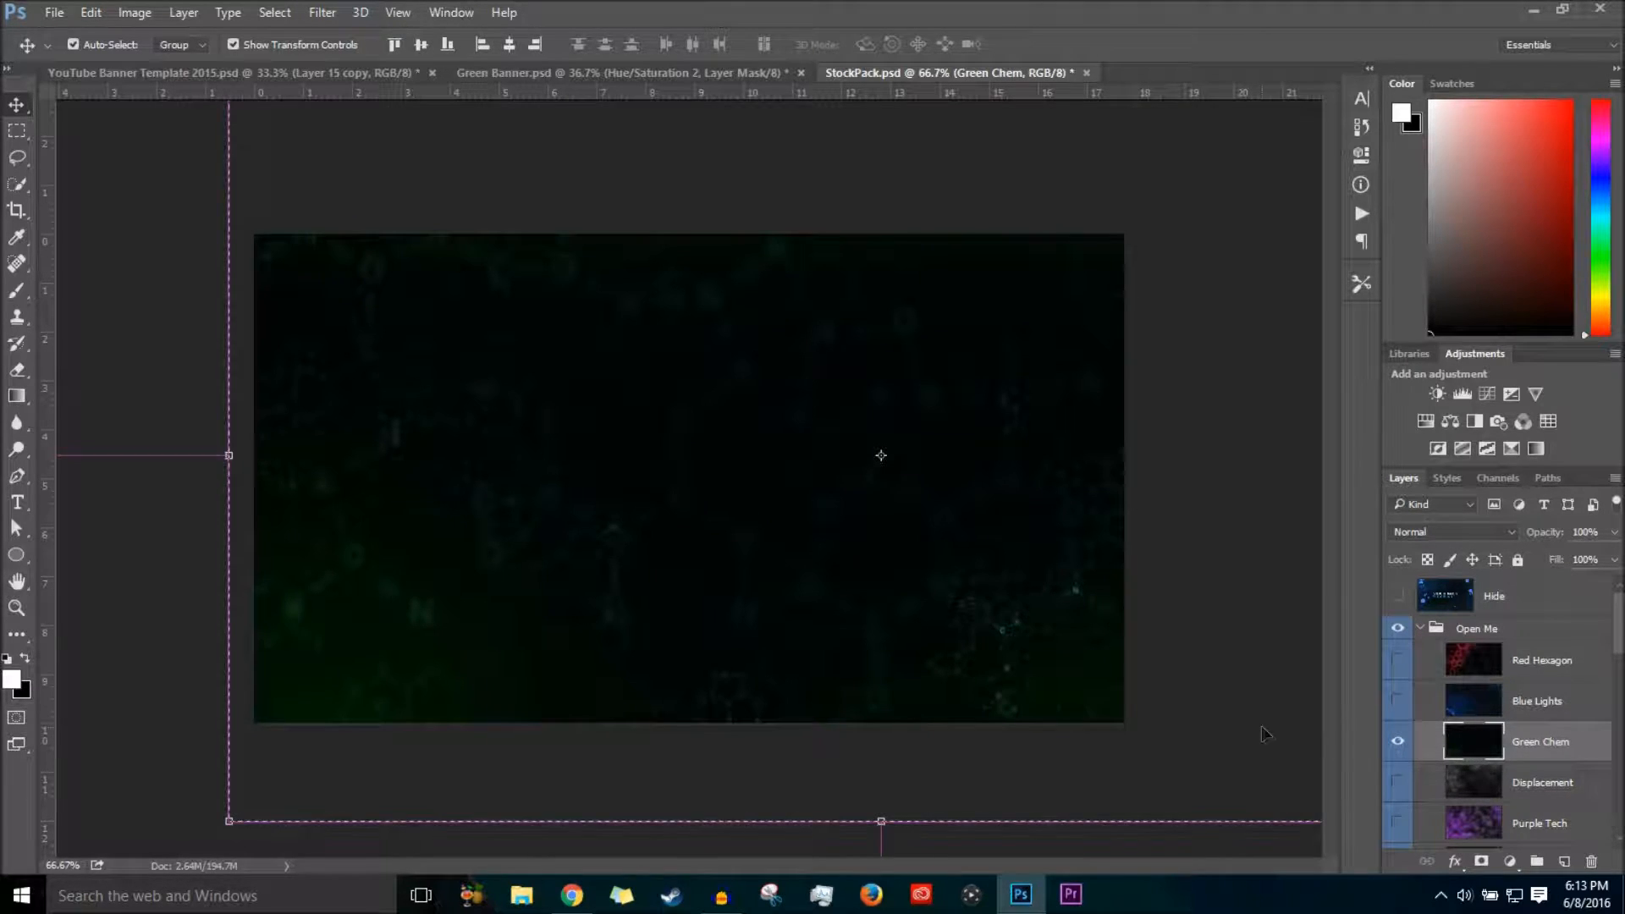
drag(1472, 749, 282, 75)
click(280, 70)
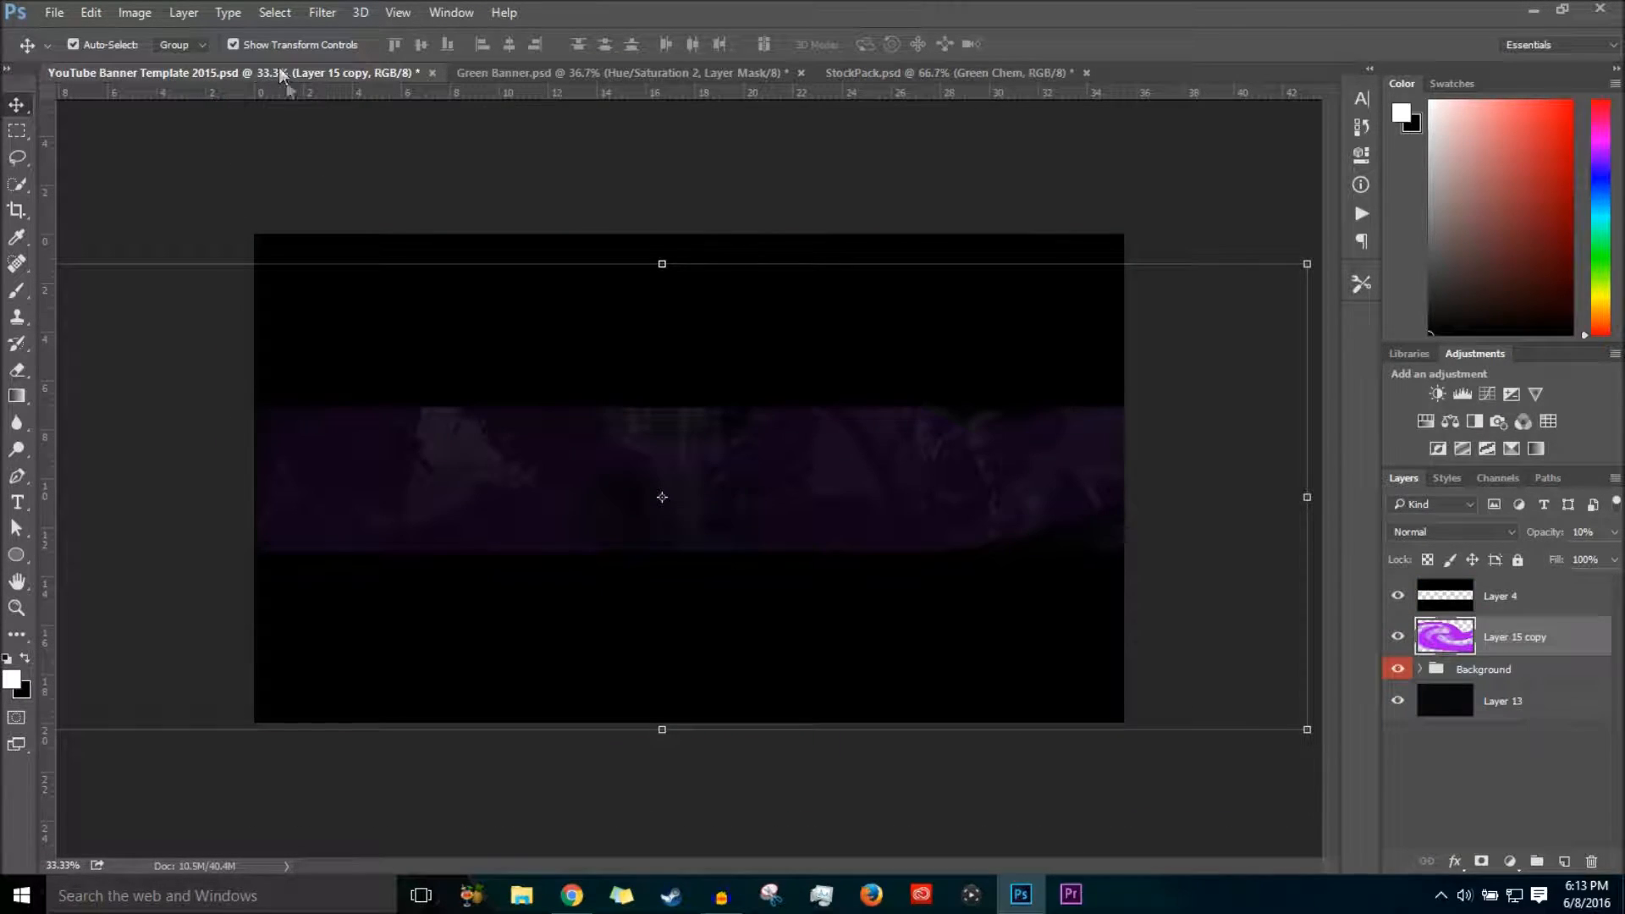
drag(1473, 682, 1470, 687)
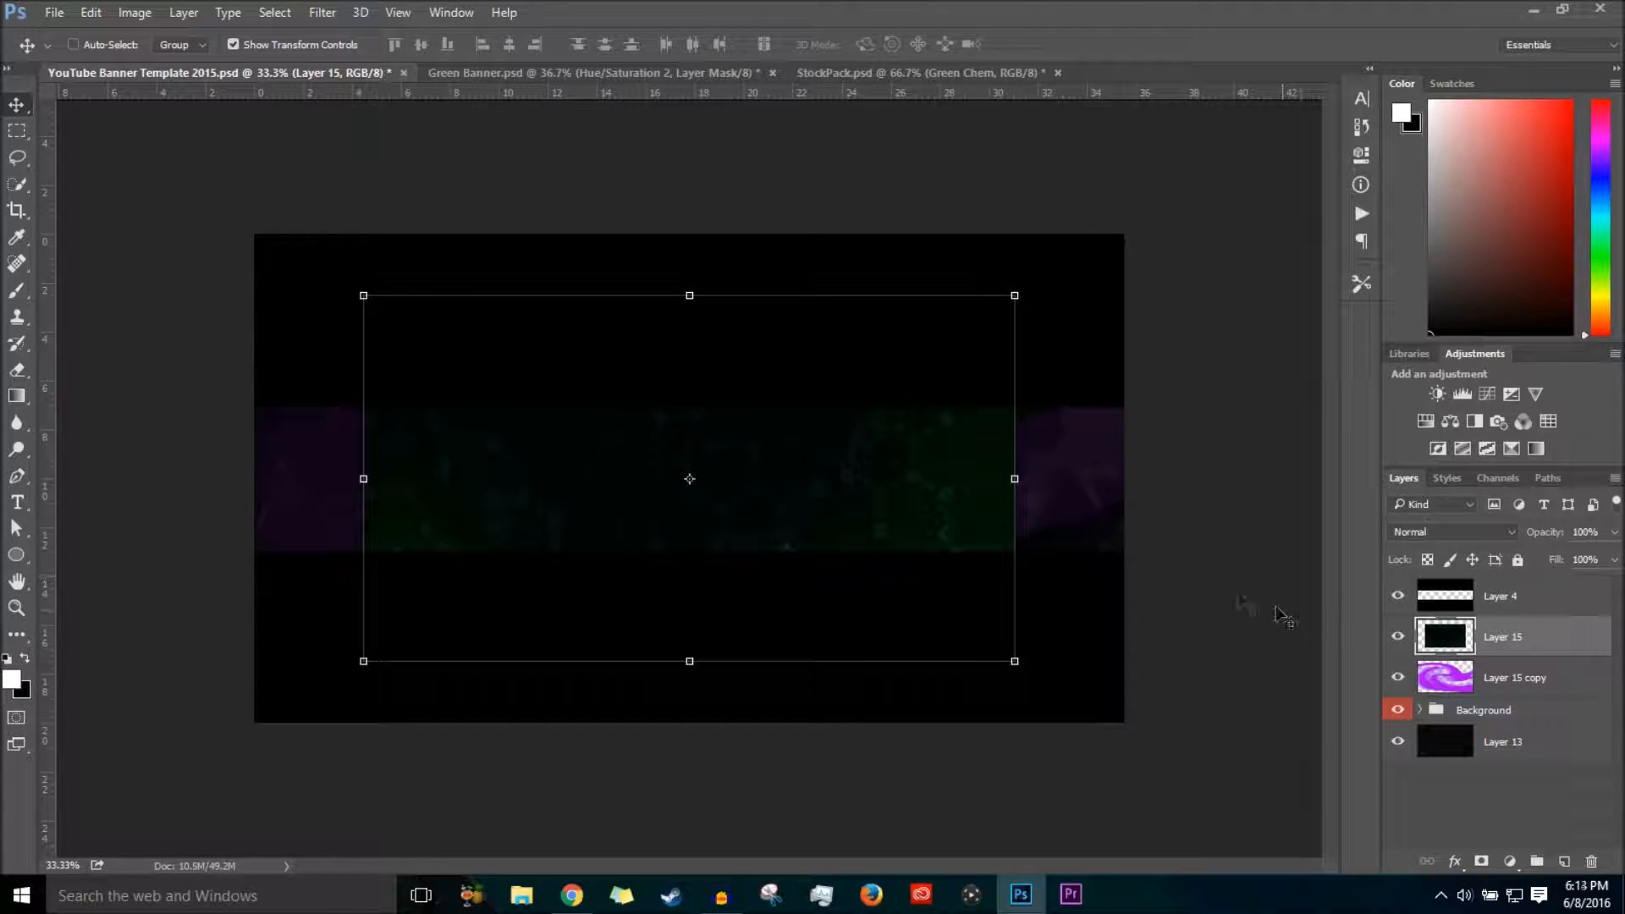
Add a Hue/Saturation adjustment limited to the green texture layer's area and shift its hue to purple.
ctrl+click(1462, 644)
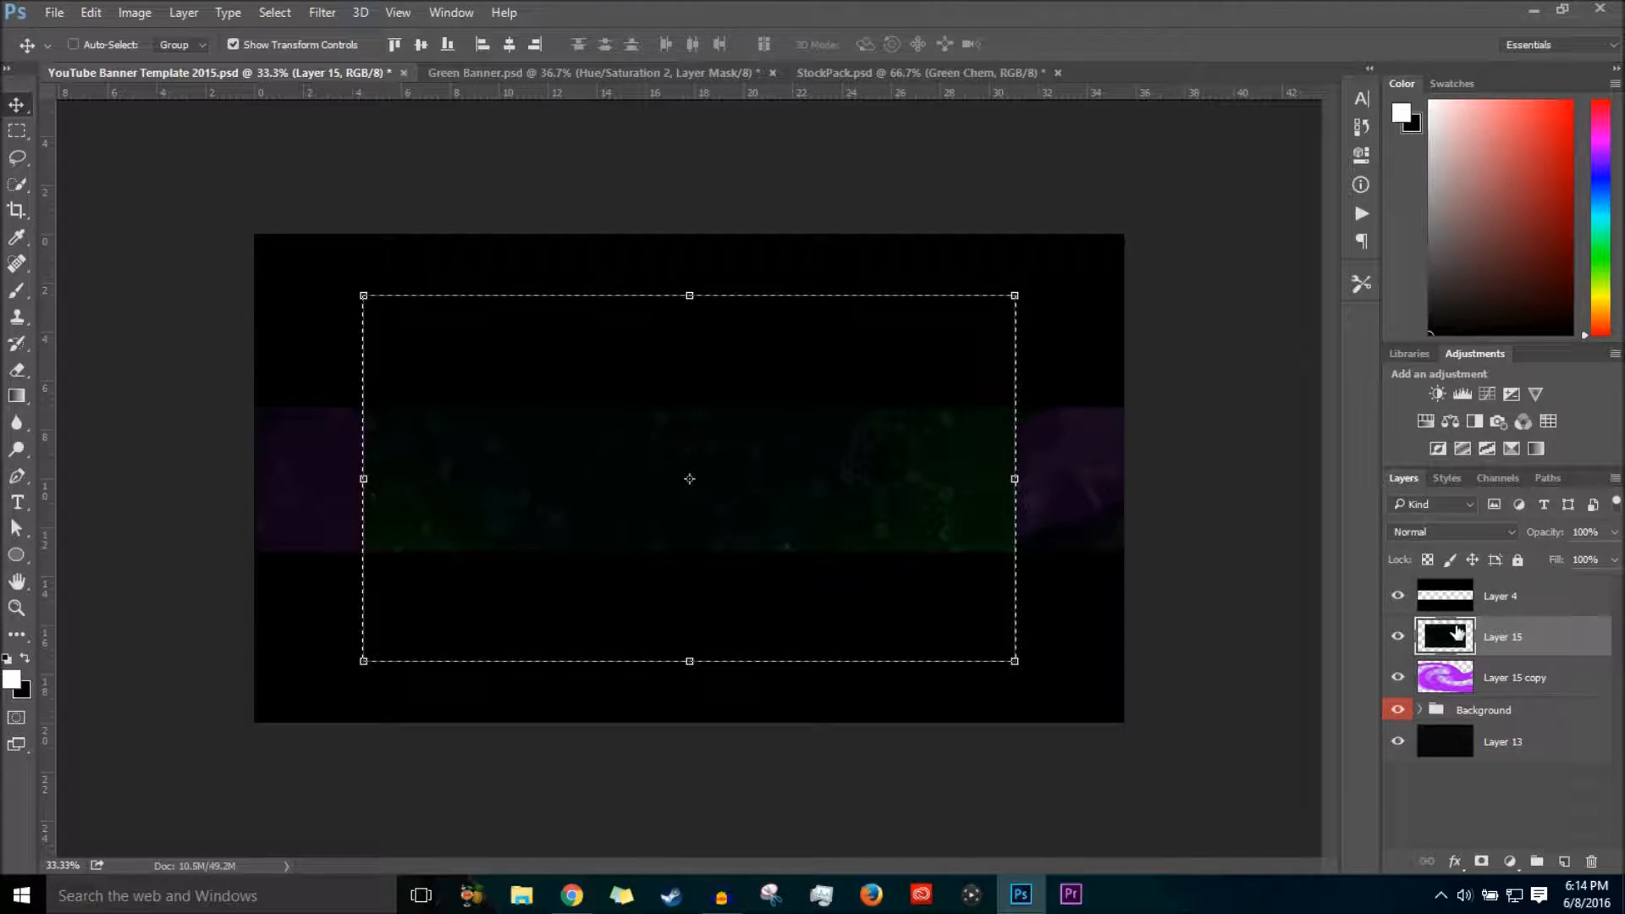
click(1428, 420)
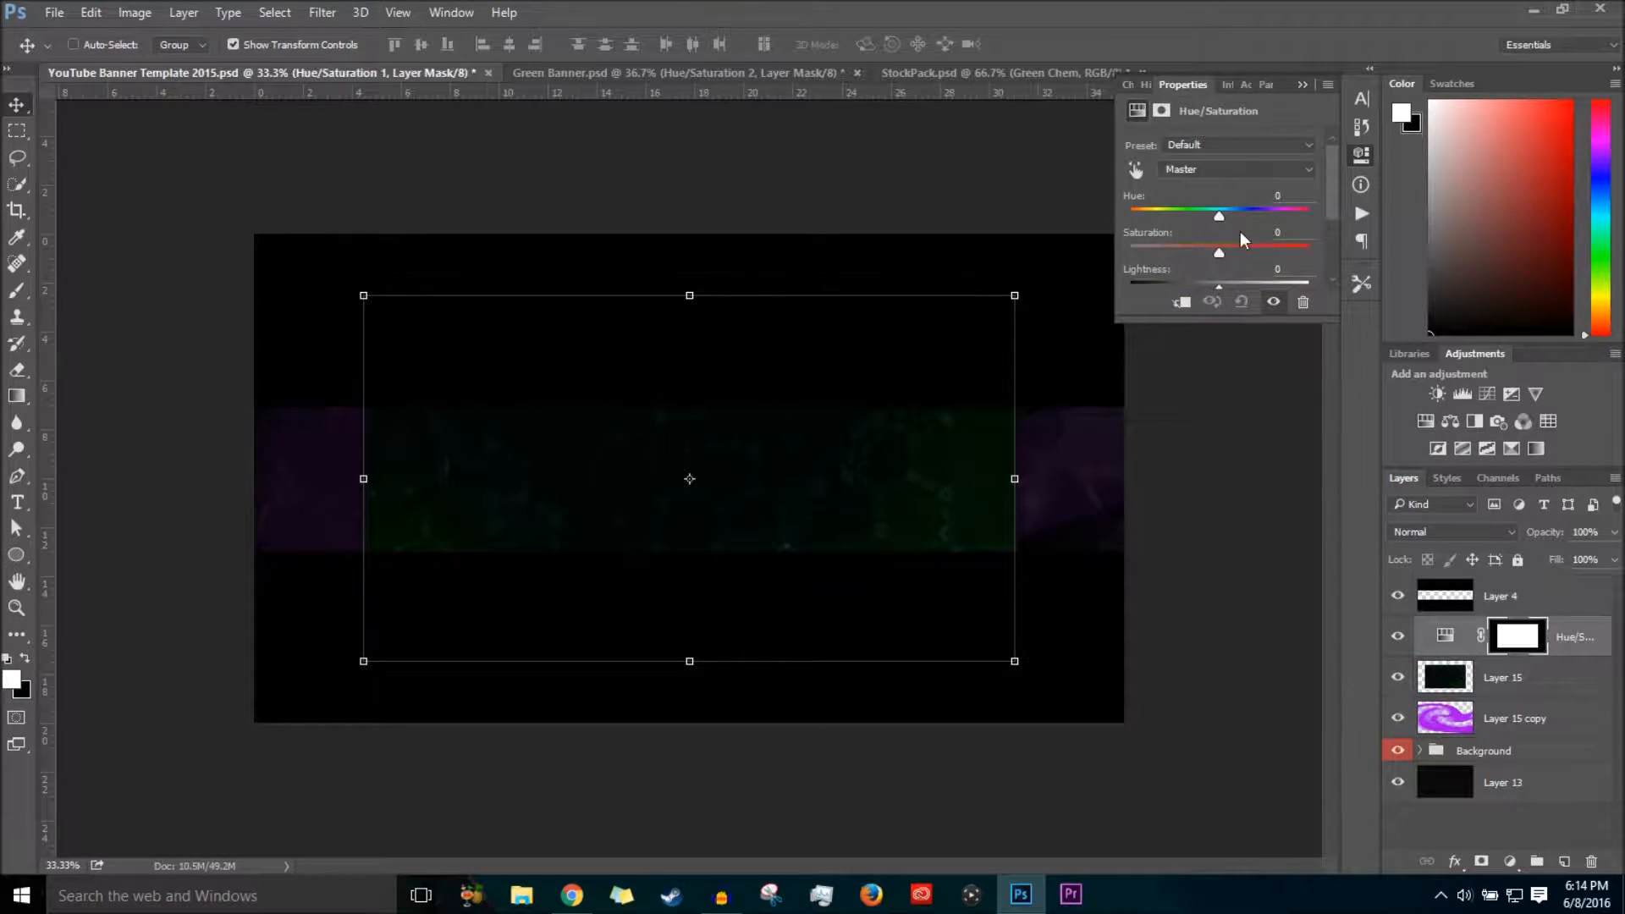
drag(1220, 215, 1290, 215)
drag(1296, 200, 1298, 200)
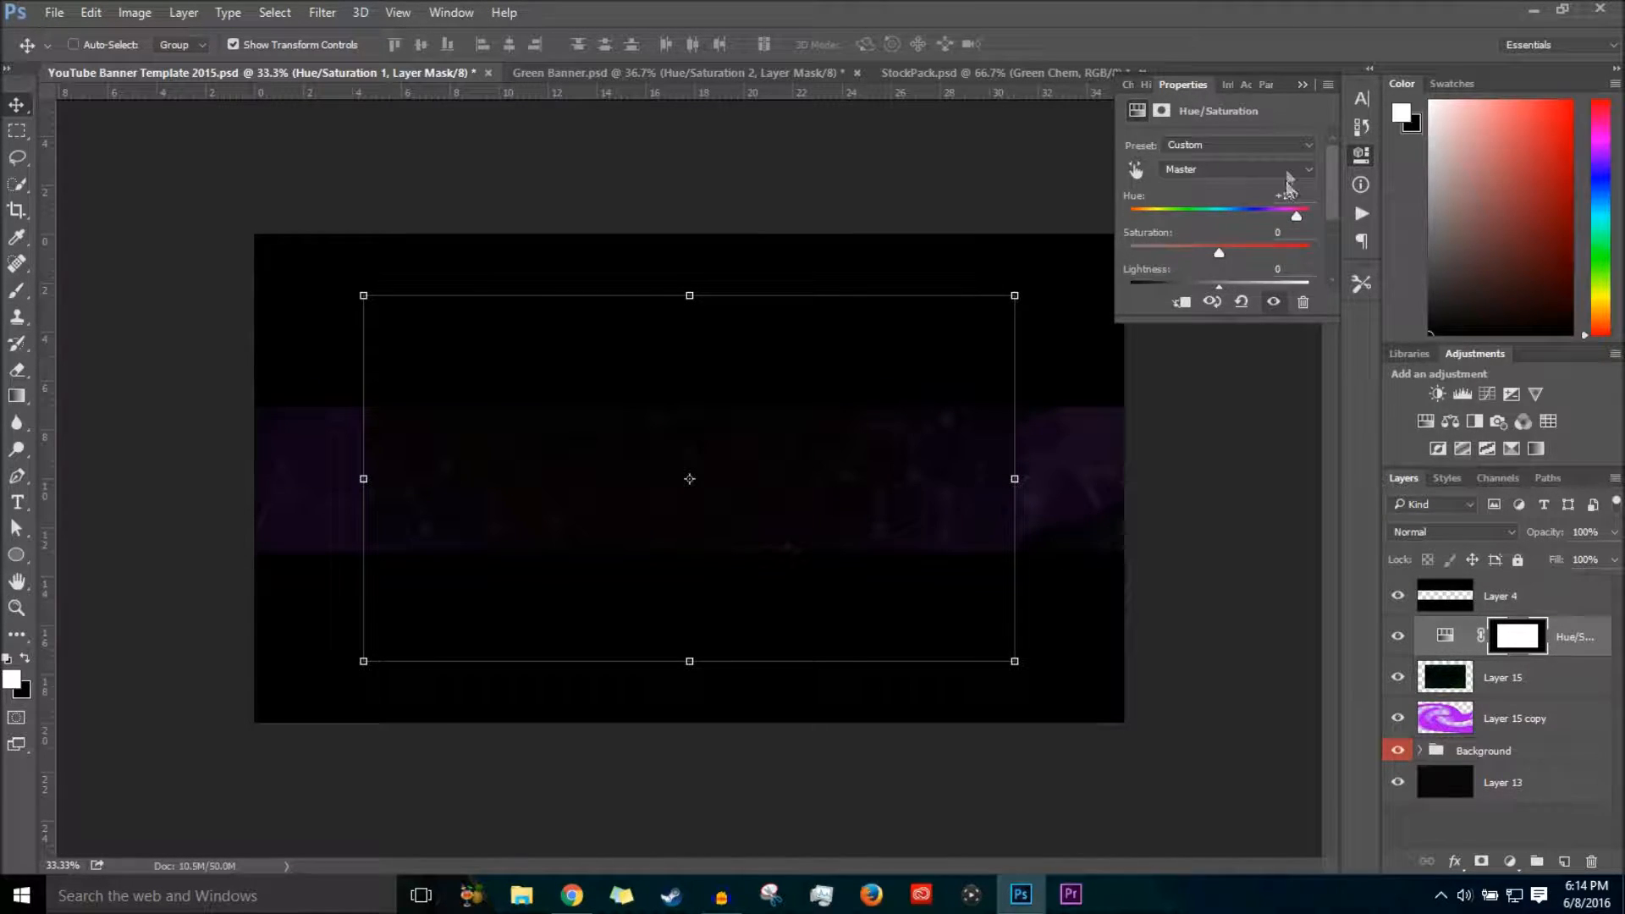
click(1303, 85)
Merge the Hue/Saturation adjustment with its texture layer, then scale the result to about 159% so it covers the whole banner.
right_click(1586, 686)
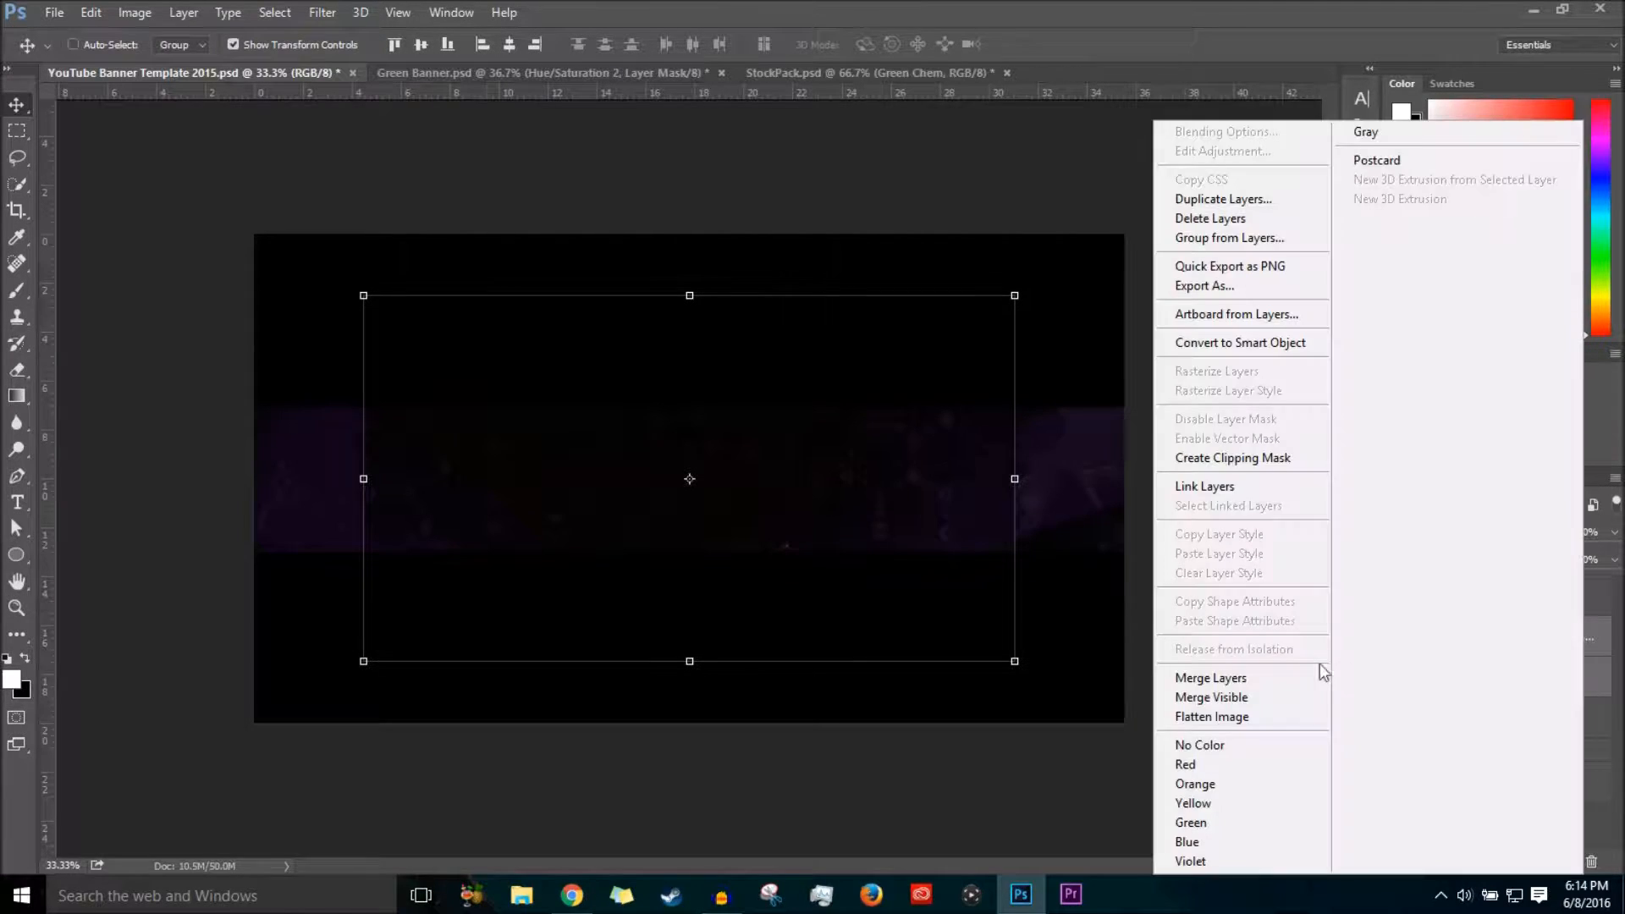
click(1258, 674)
drag(1008, 662, 1276, 807)
drag(381, 307, 261, 236)
scroll(962, 536, down, 3)
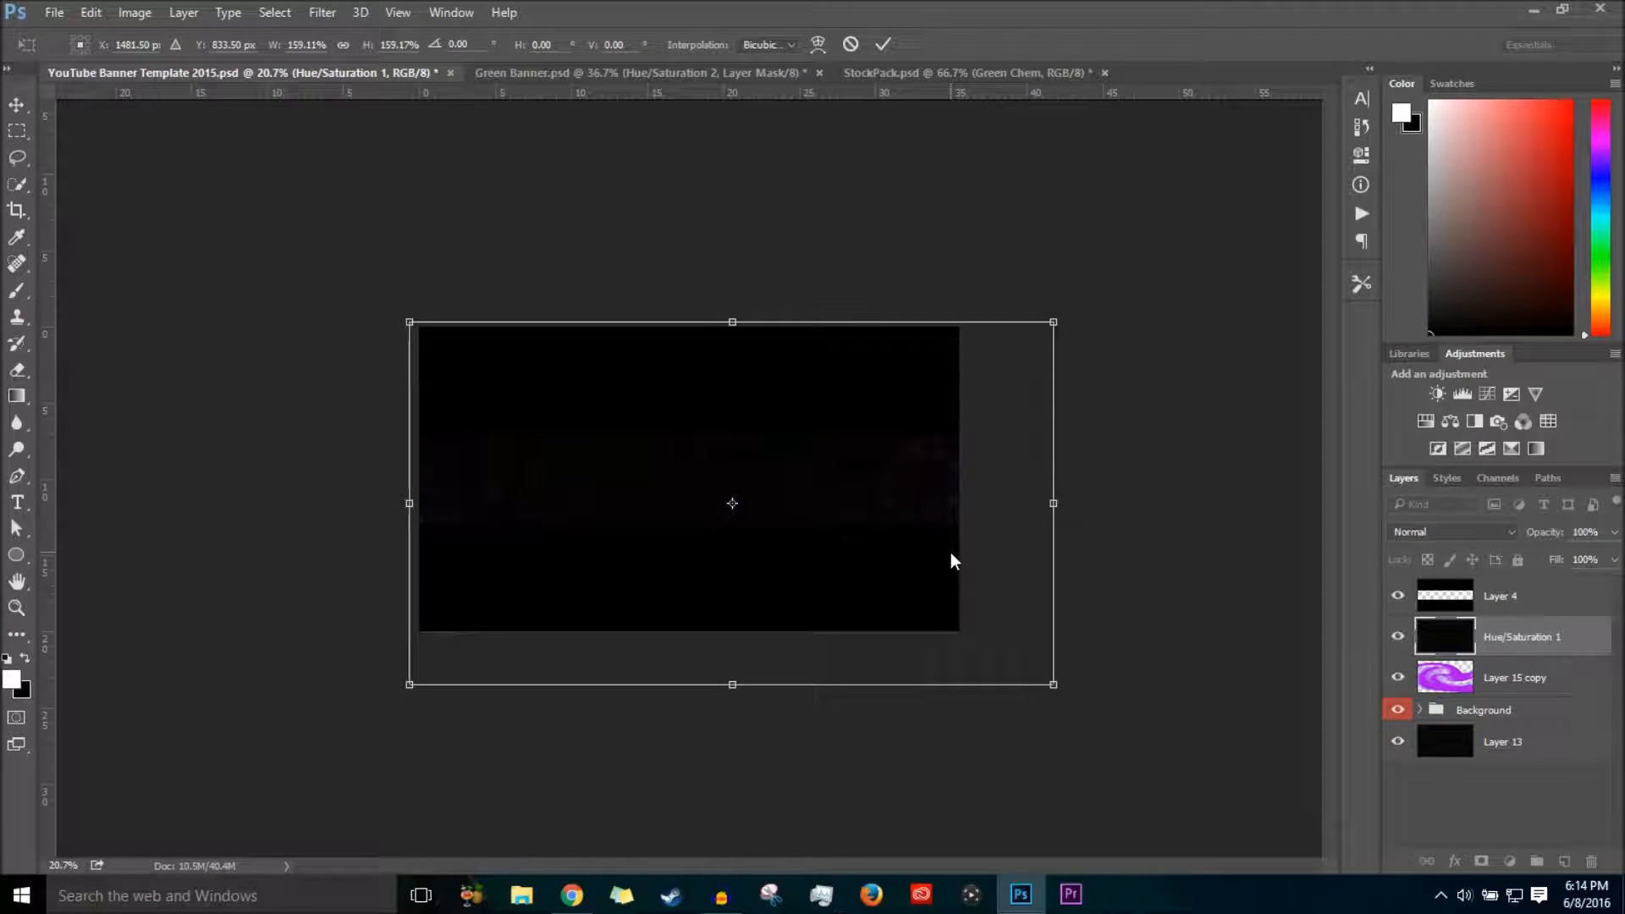
drag(917, 533, 890, 521)
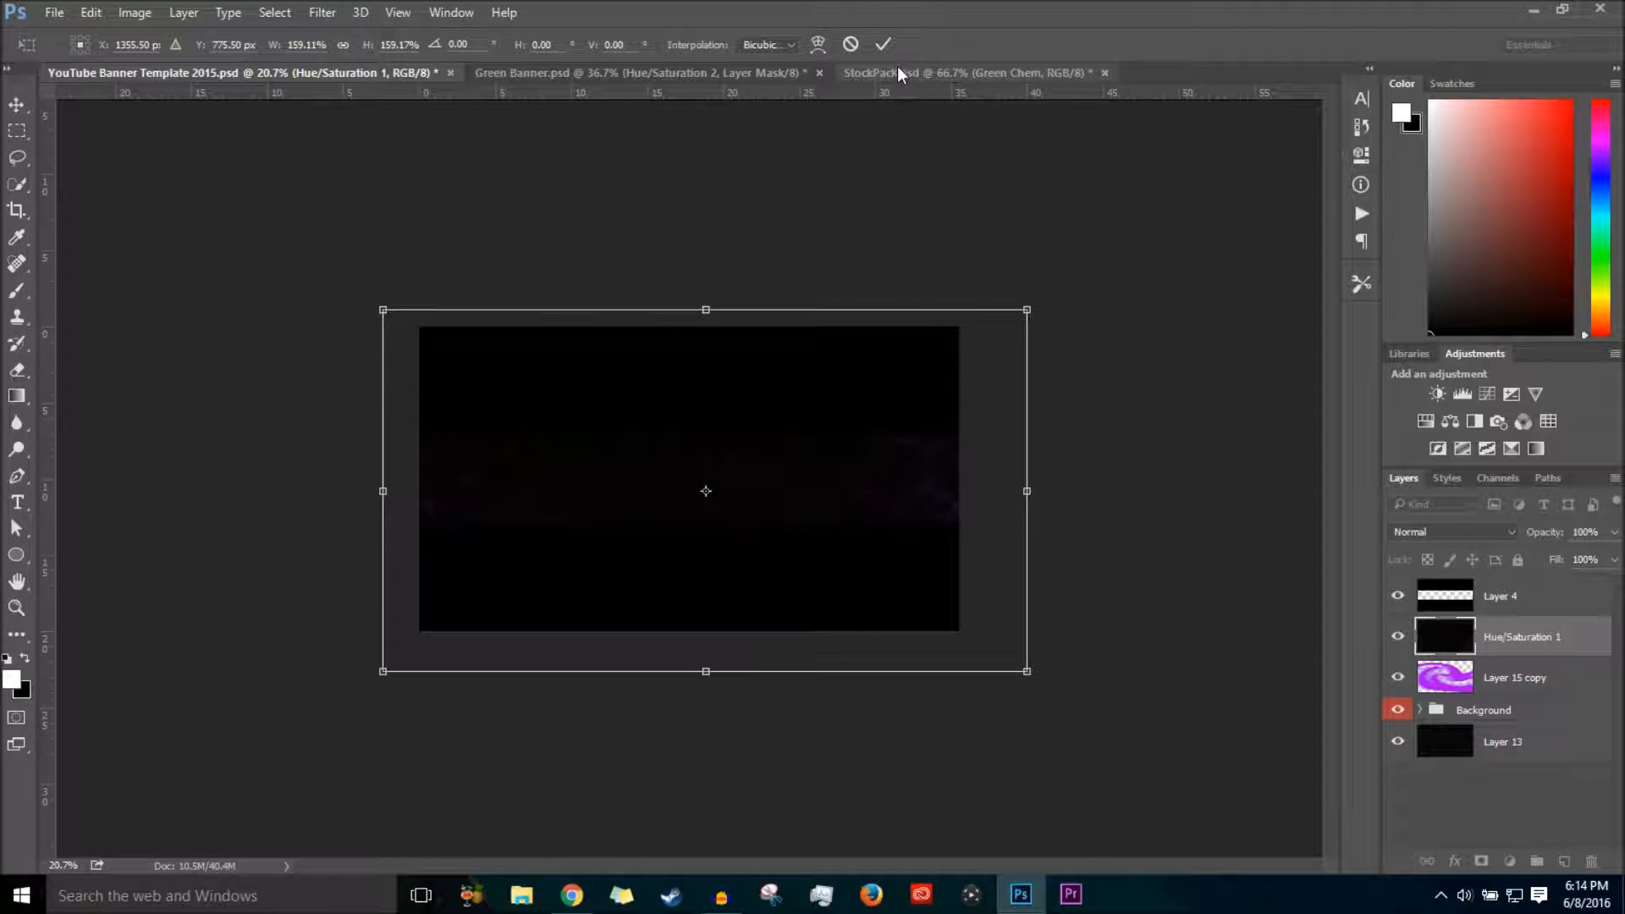
click(883, 44)
key(ctrl+0)
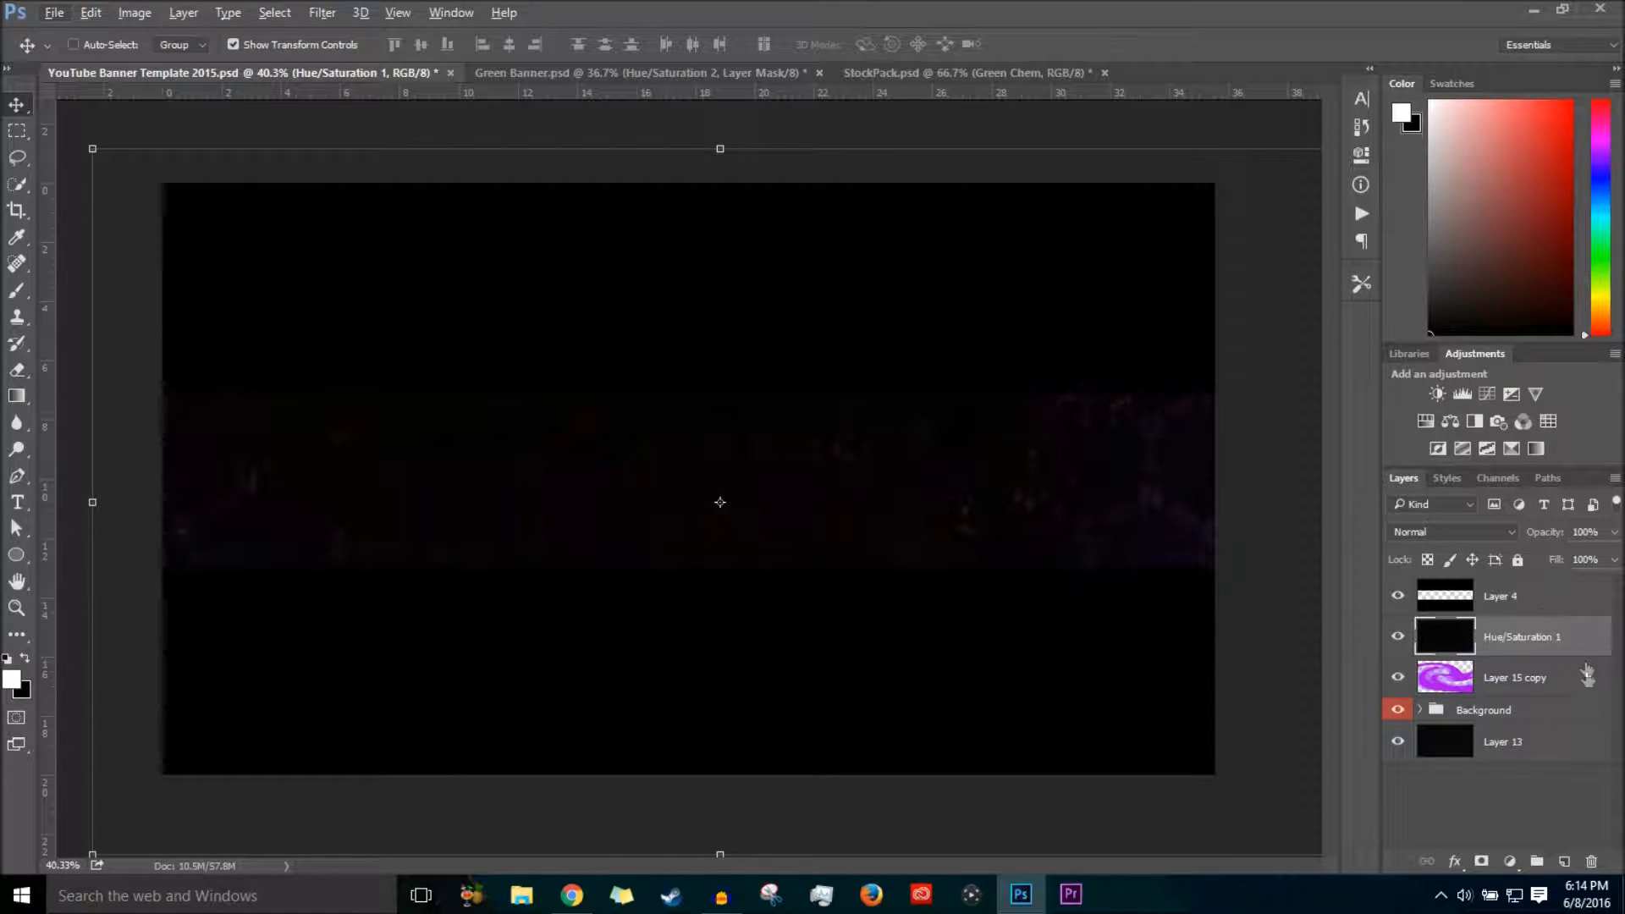
Move the purple wave layer into the Background group and lower the merged texture layer's opacity to 51%.
drag(1584, 678, 1572, 708)
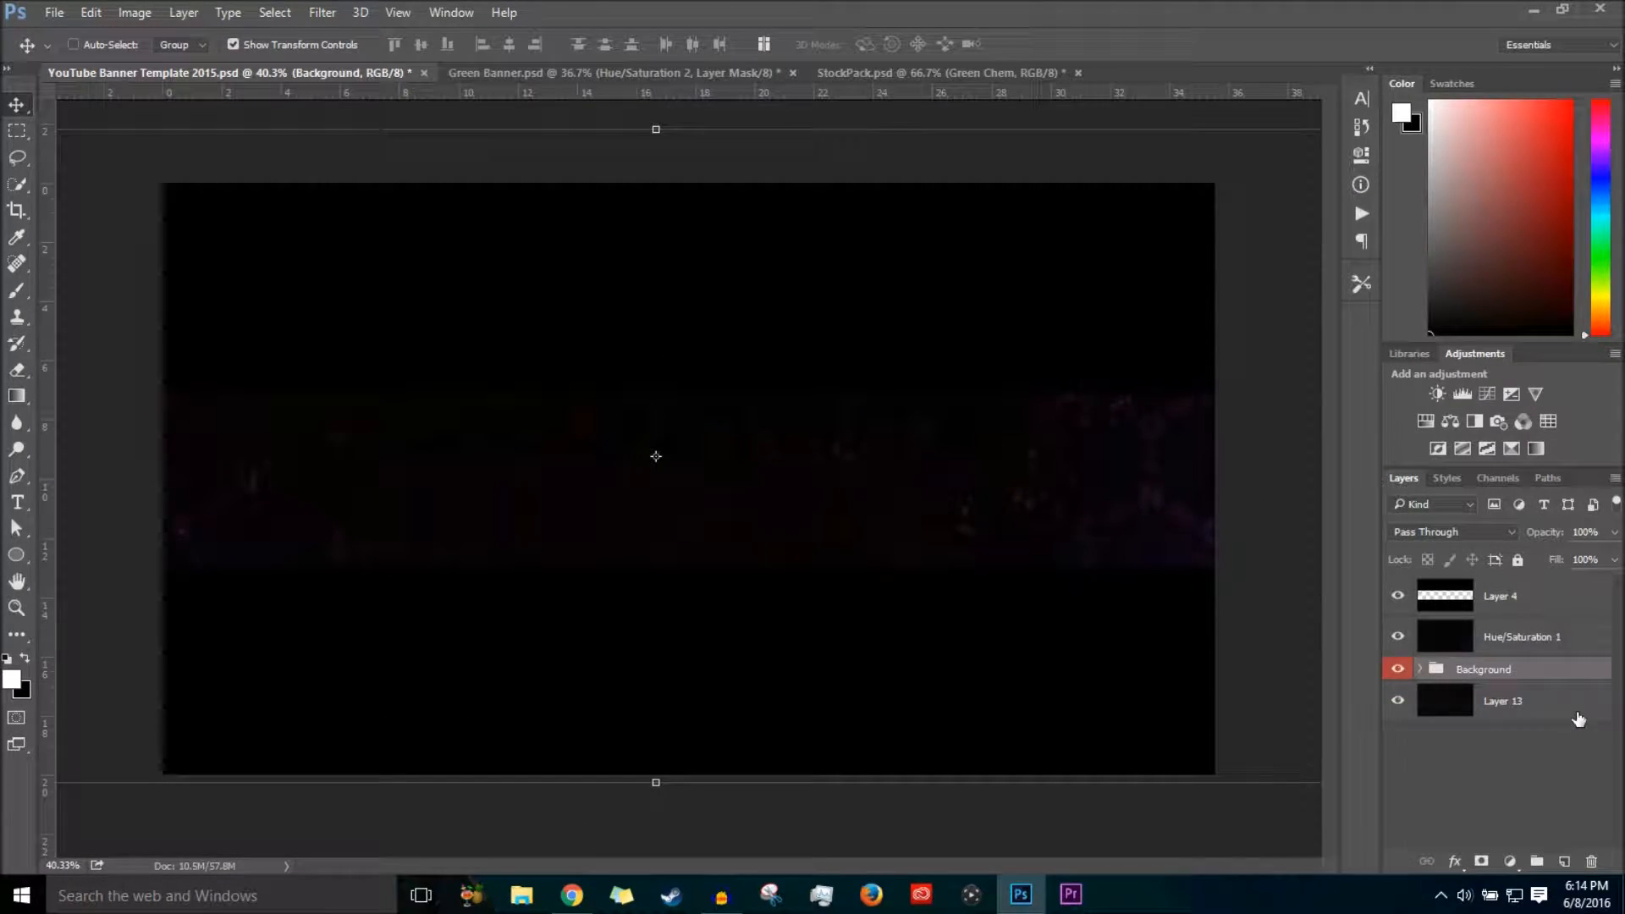
click(1523, 636)
click(1614, 531)
drag(1617, 559, 1567, 557)
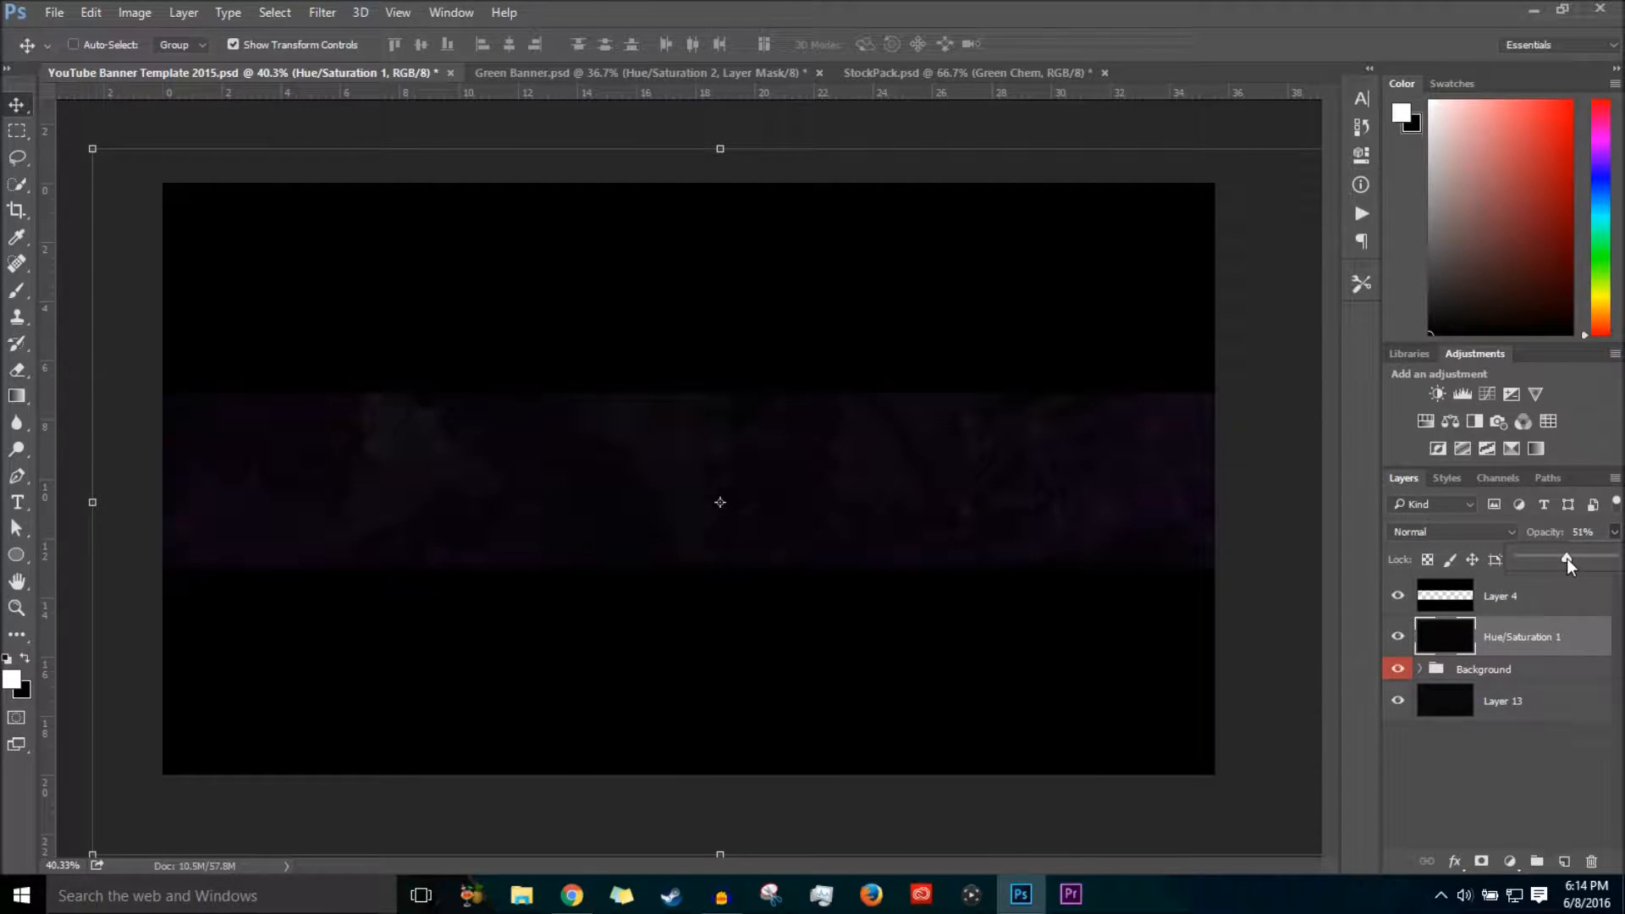
Slightly lower the wave layer's opacity inside the Background group and set the merged texture layer's opacity to 49%.
click(1421, 670)
click(1523, 701)
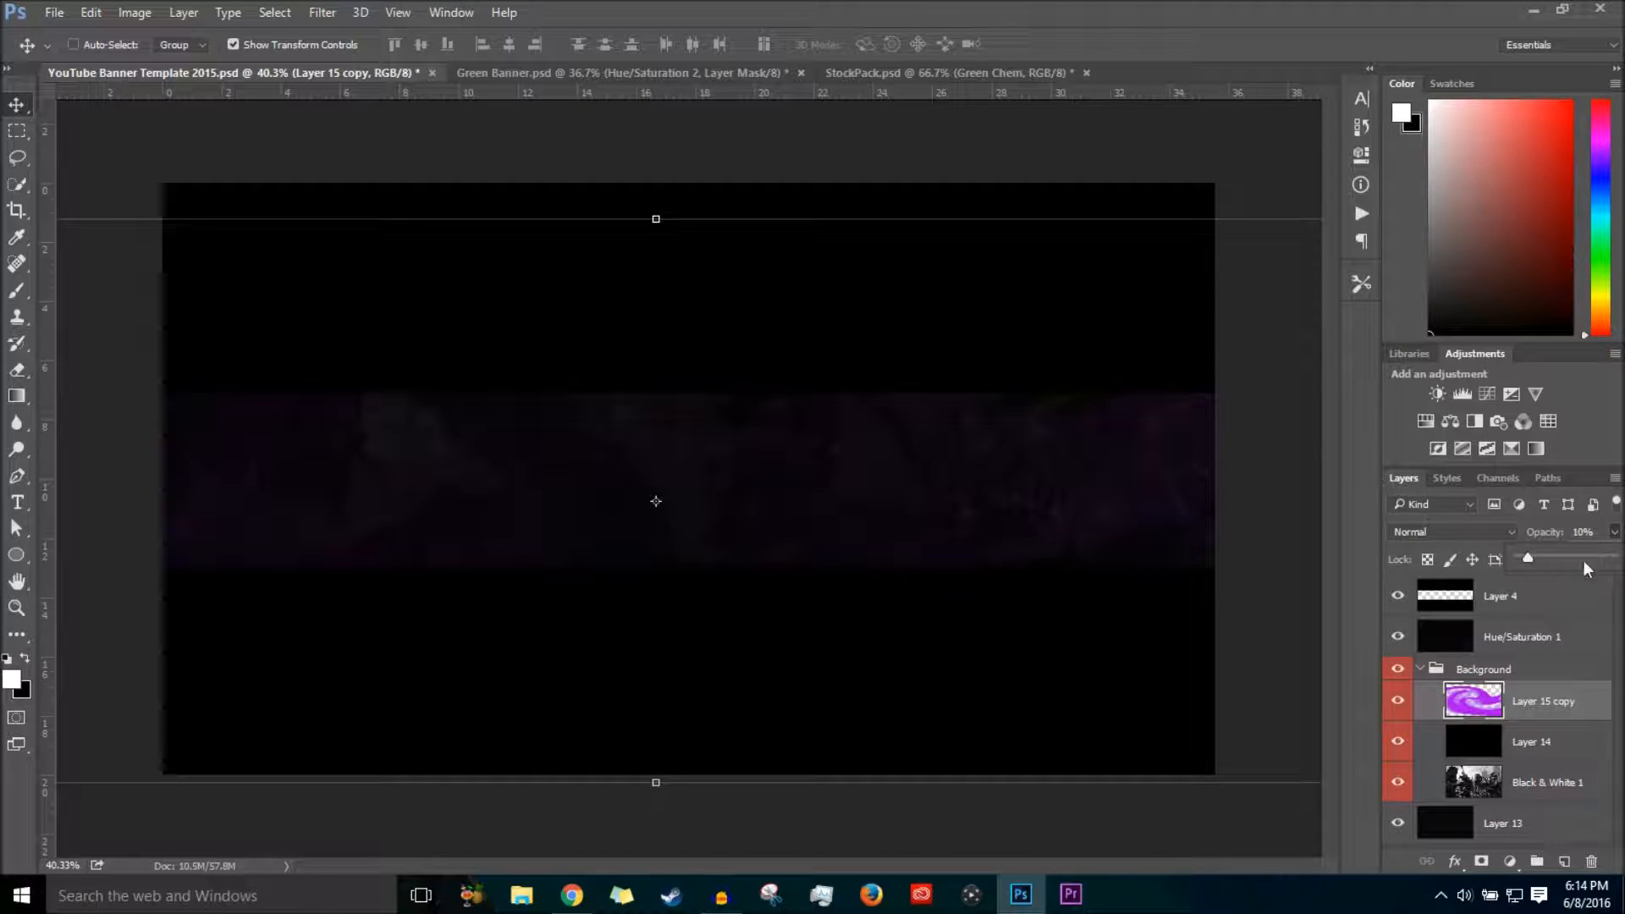
drag(1528, 560, 1525, 561)
click(1544, 647)
click(1615, 532)
click(1422, 671)
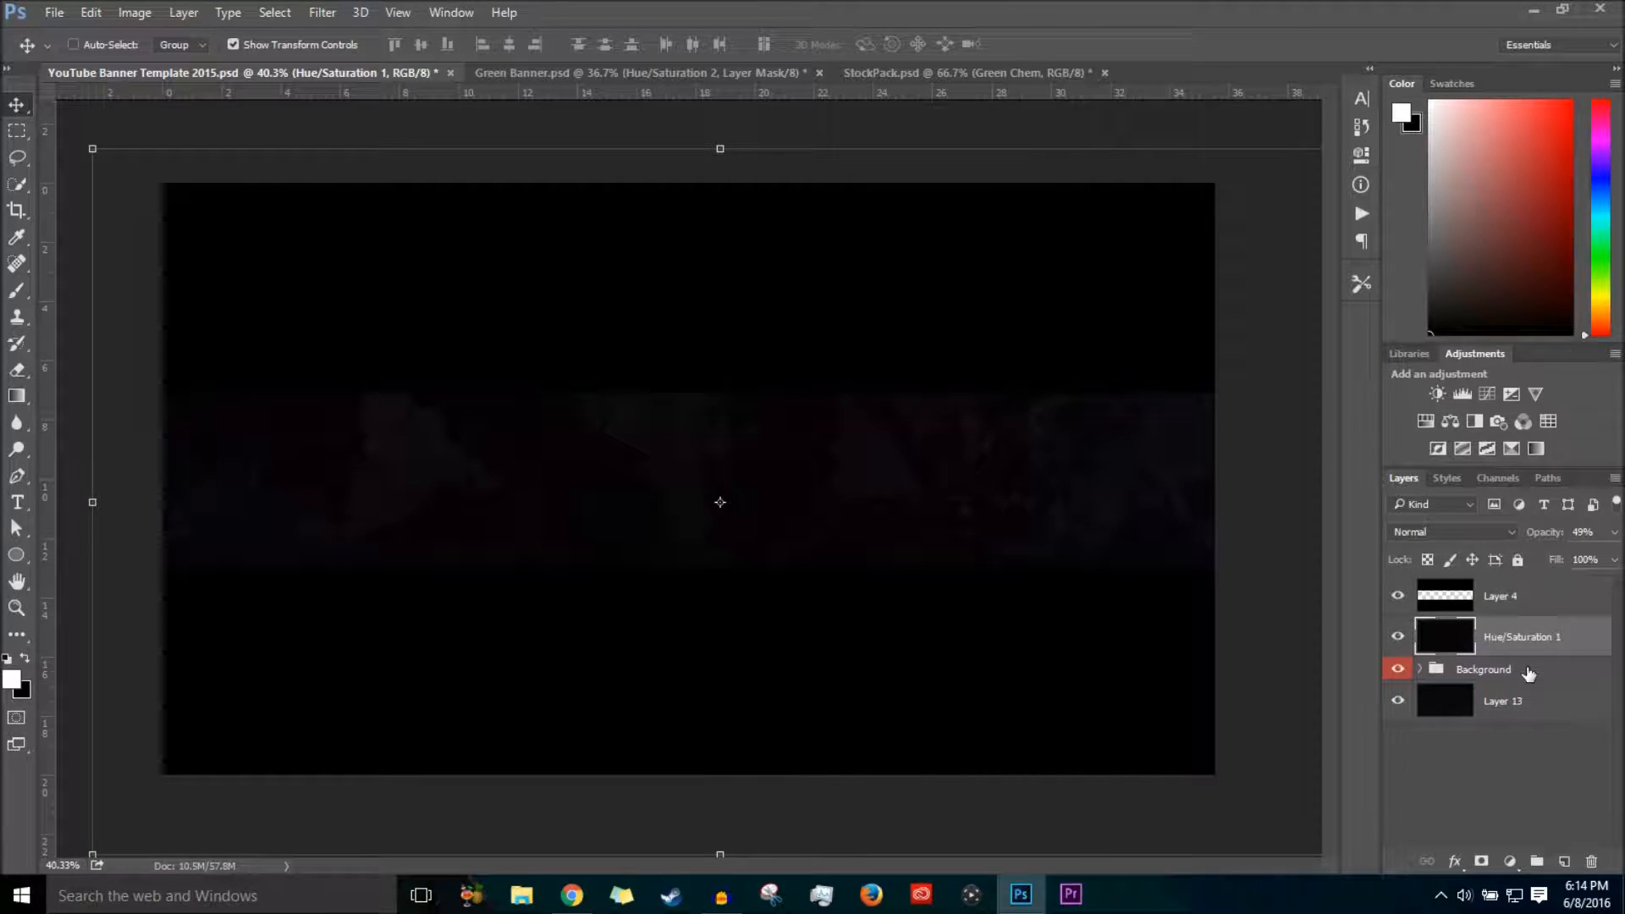
Set the Background group's opacity to 39%.
click(1520, 668)
drag(1611, 561, 1552, 559)
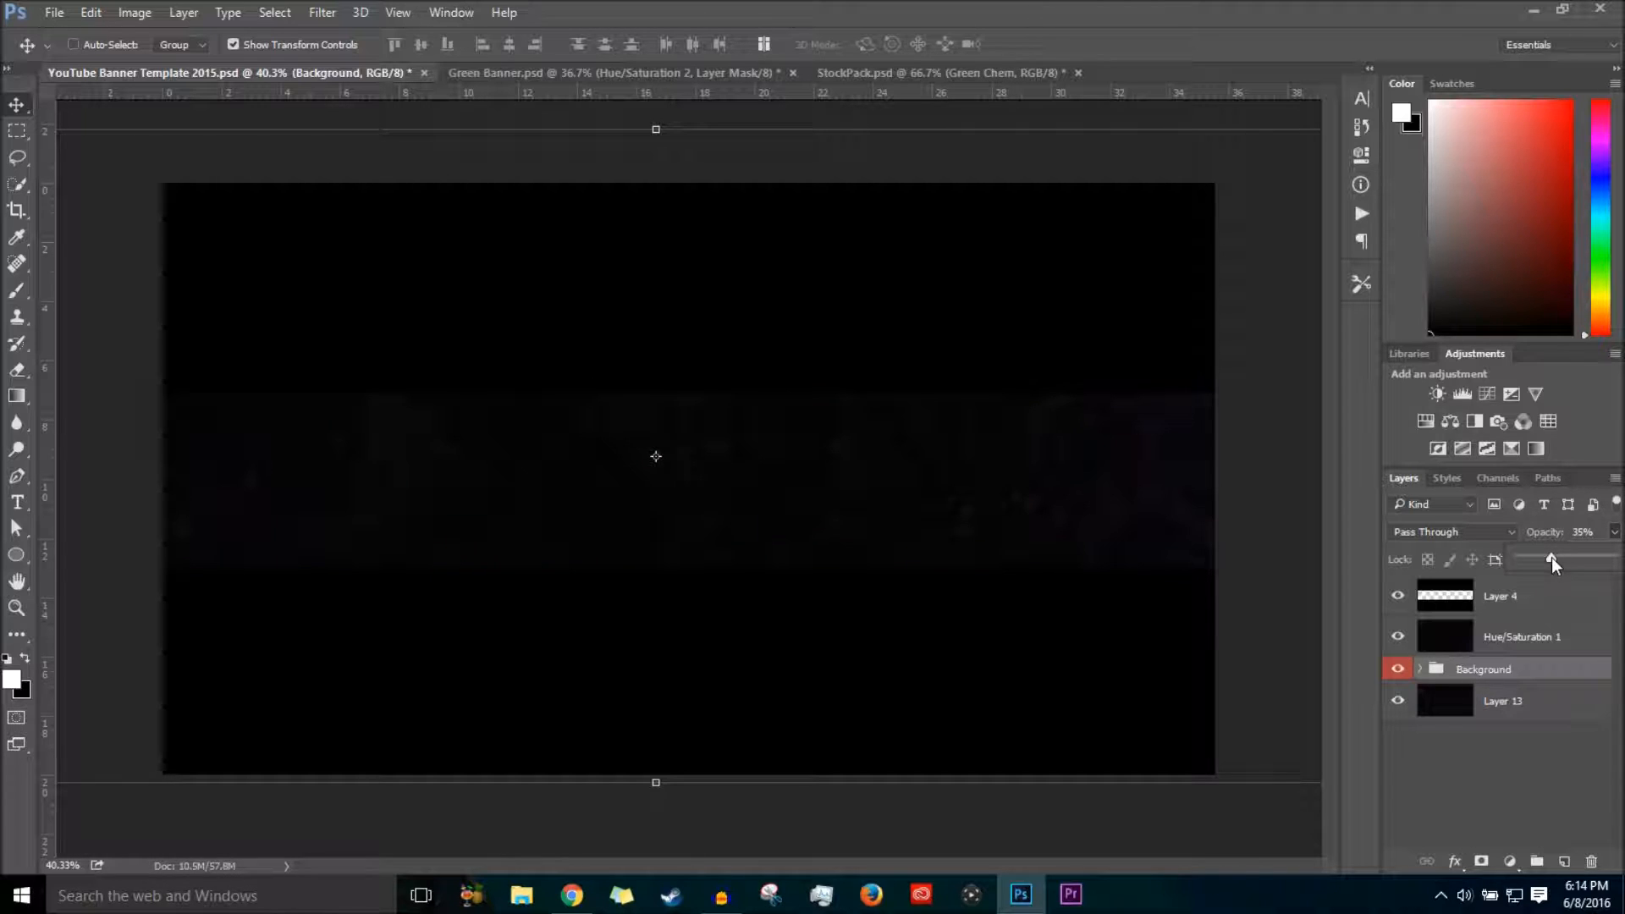
drag(1552, 560, 1558, 559)
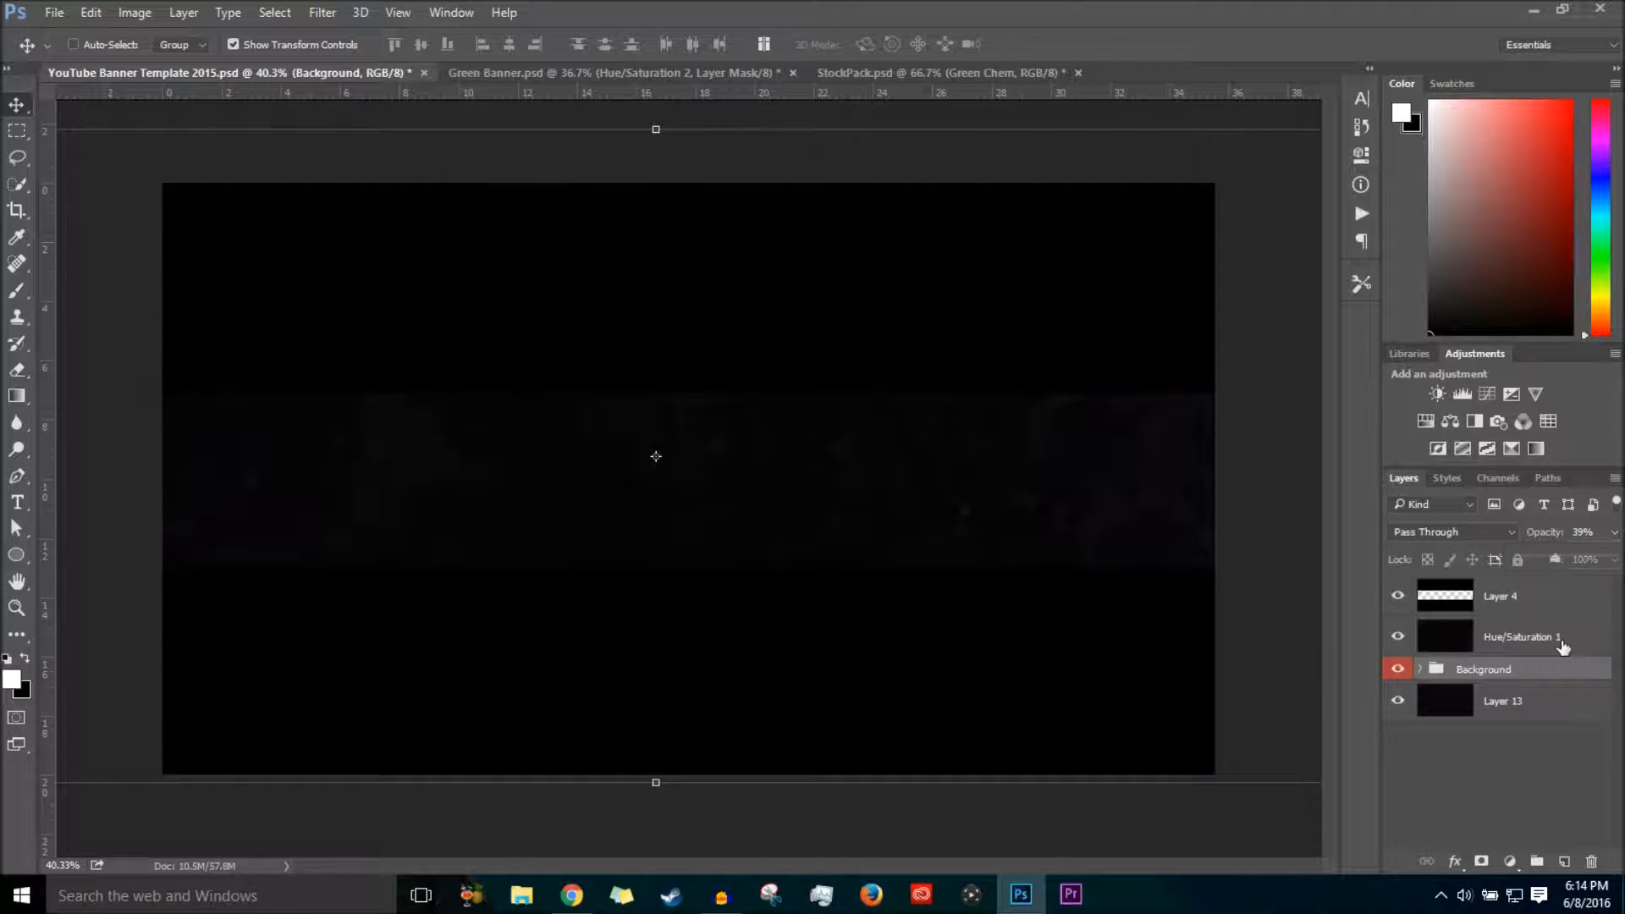
Hide the Green Chem texture in StockPack.psd and browse the stock textures, using the green banner as reference.
click(1561, 646)
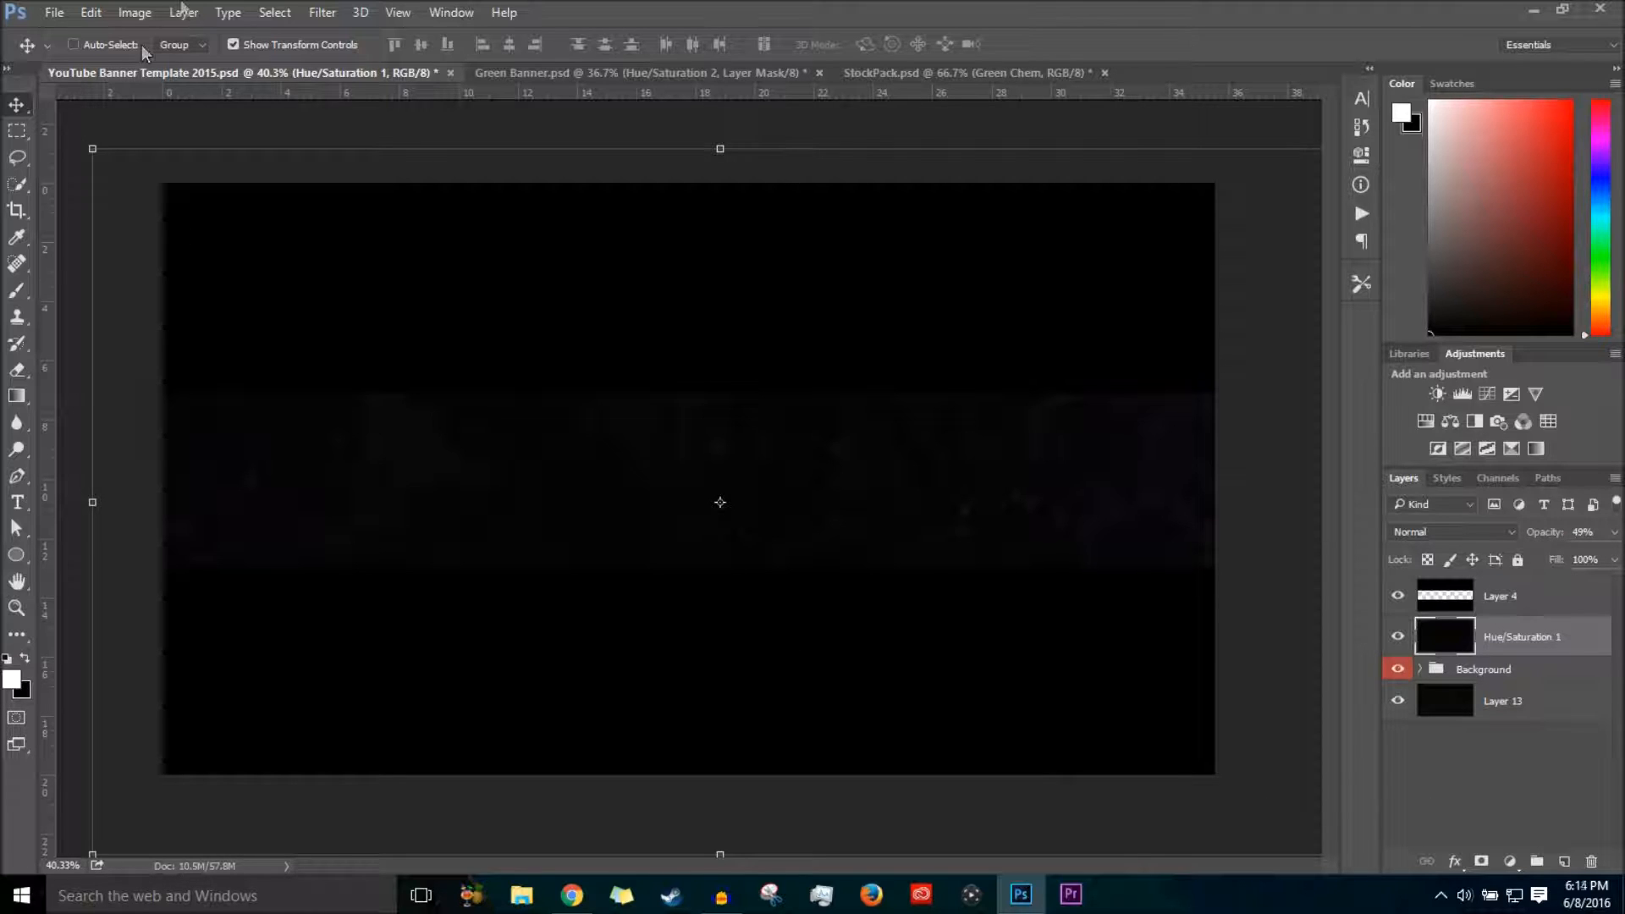
click(883, 74)
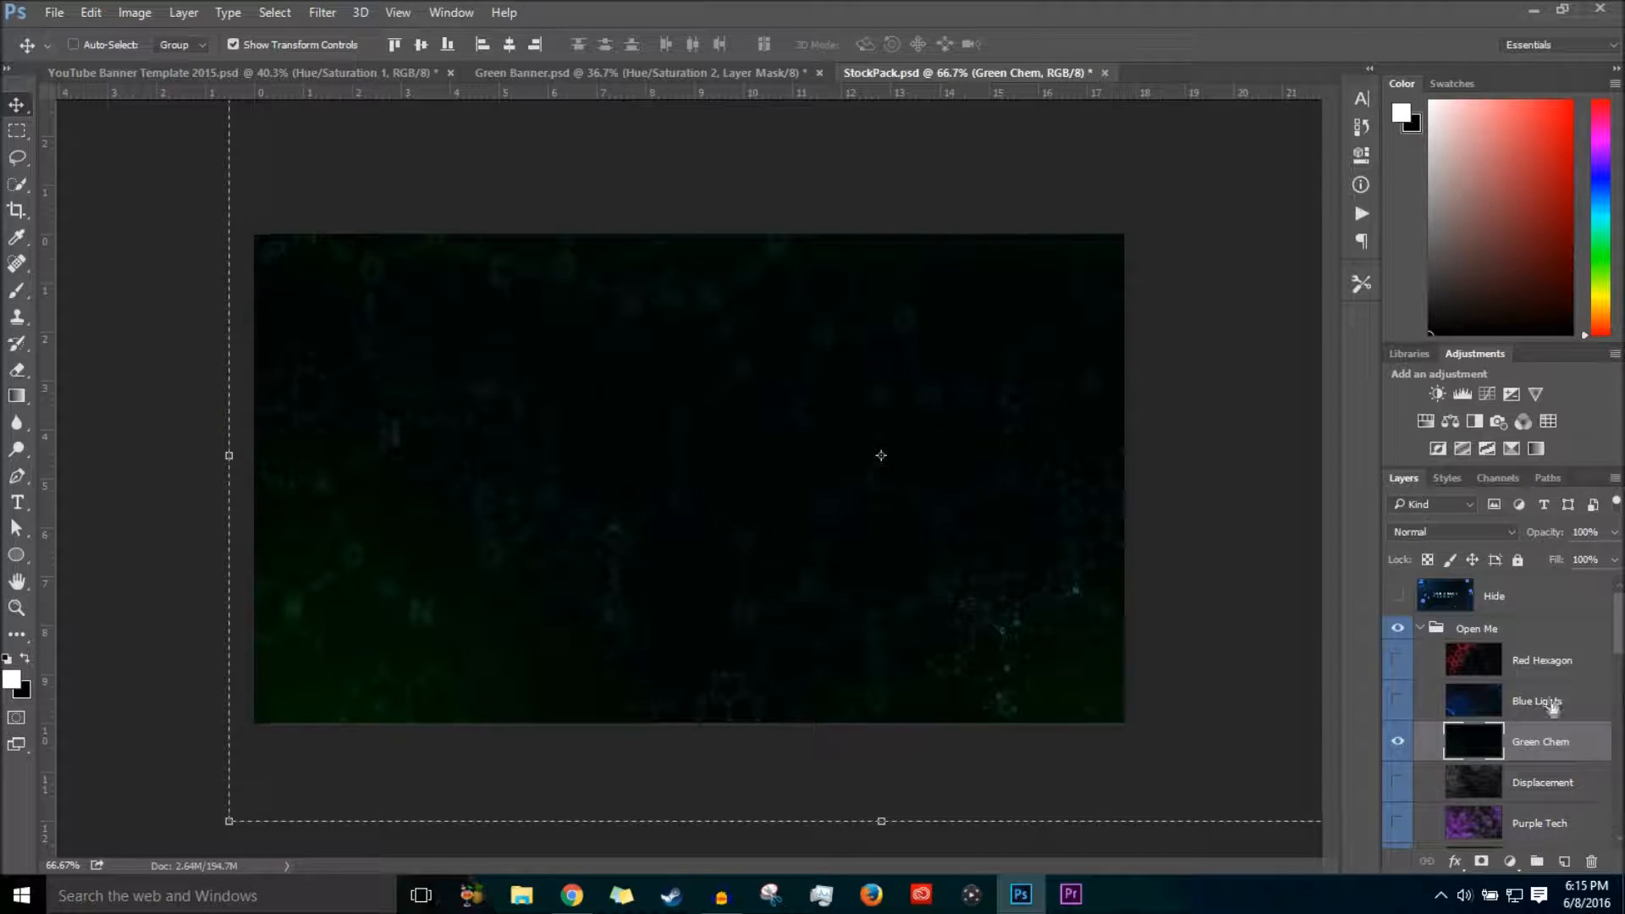
click(1398, 745)
scroll(1456, 720, down, 2)
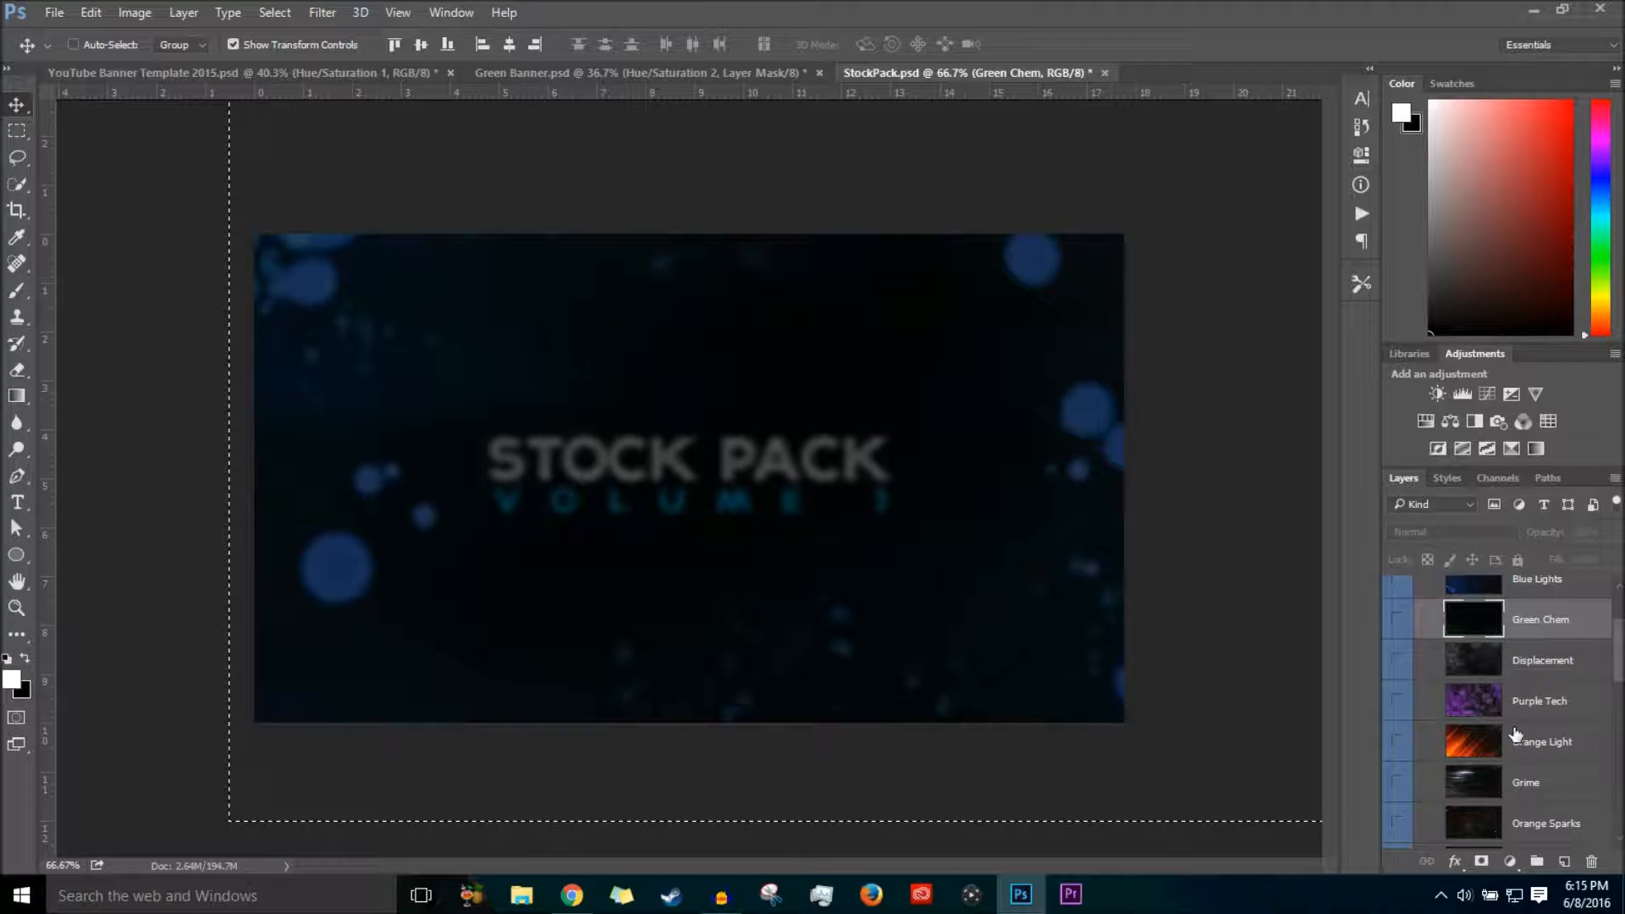
click(616, 71)
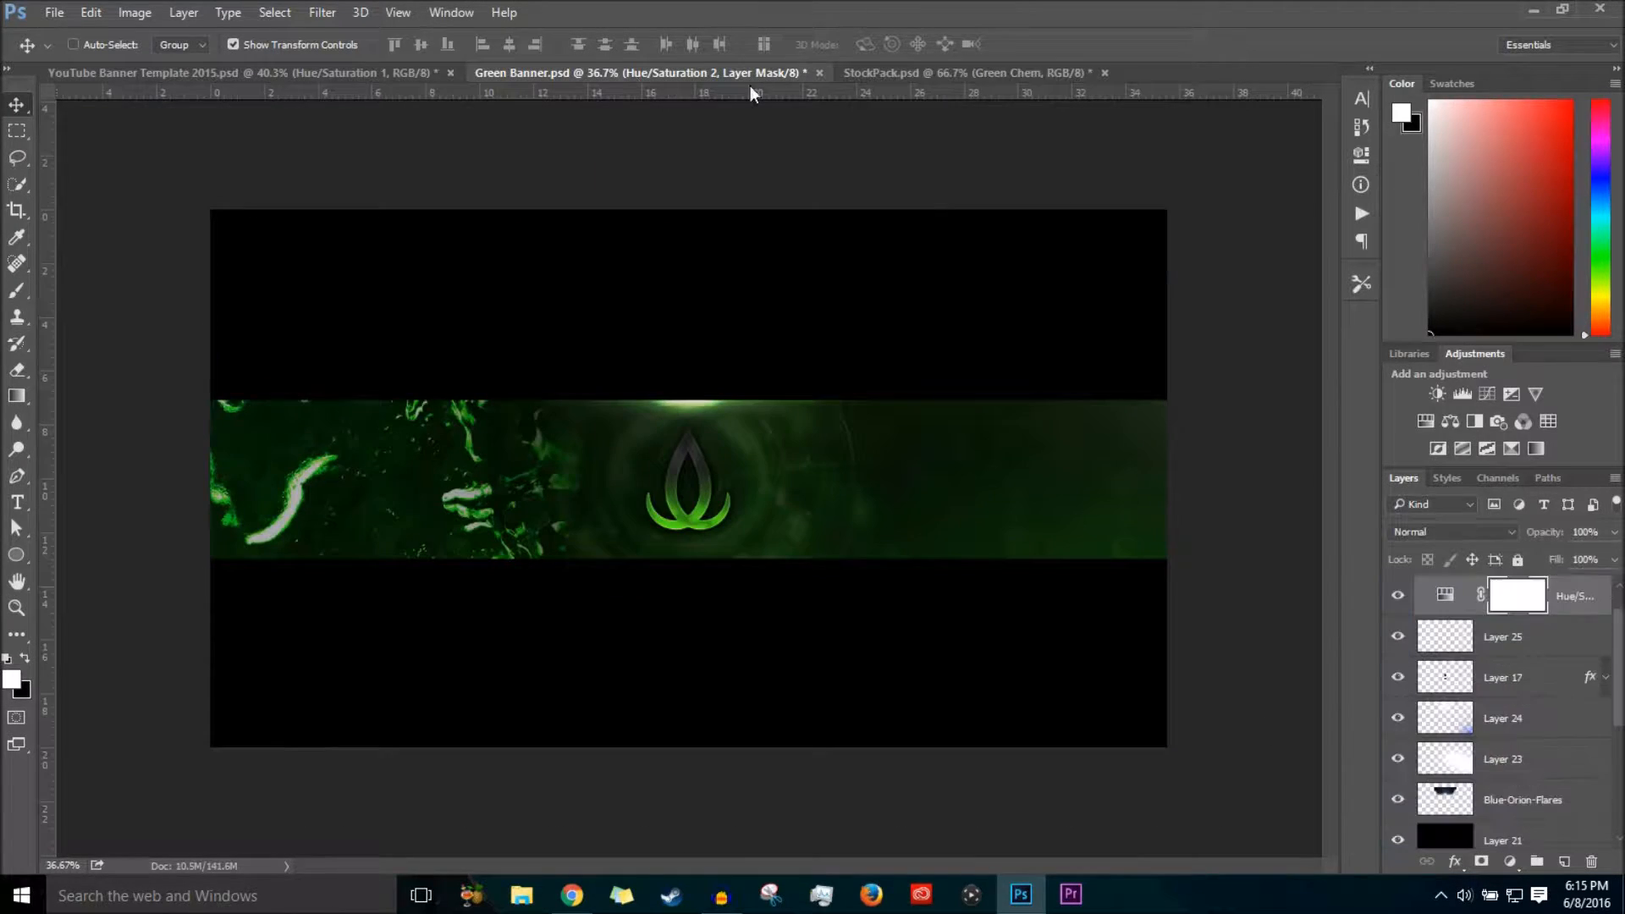
click(971, 68)
scroll(1551, 730, down, 3)
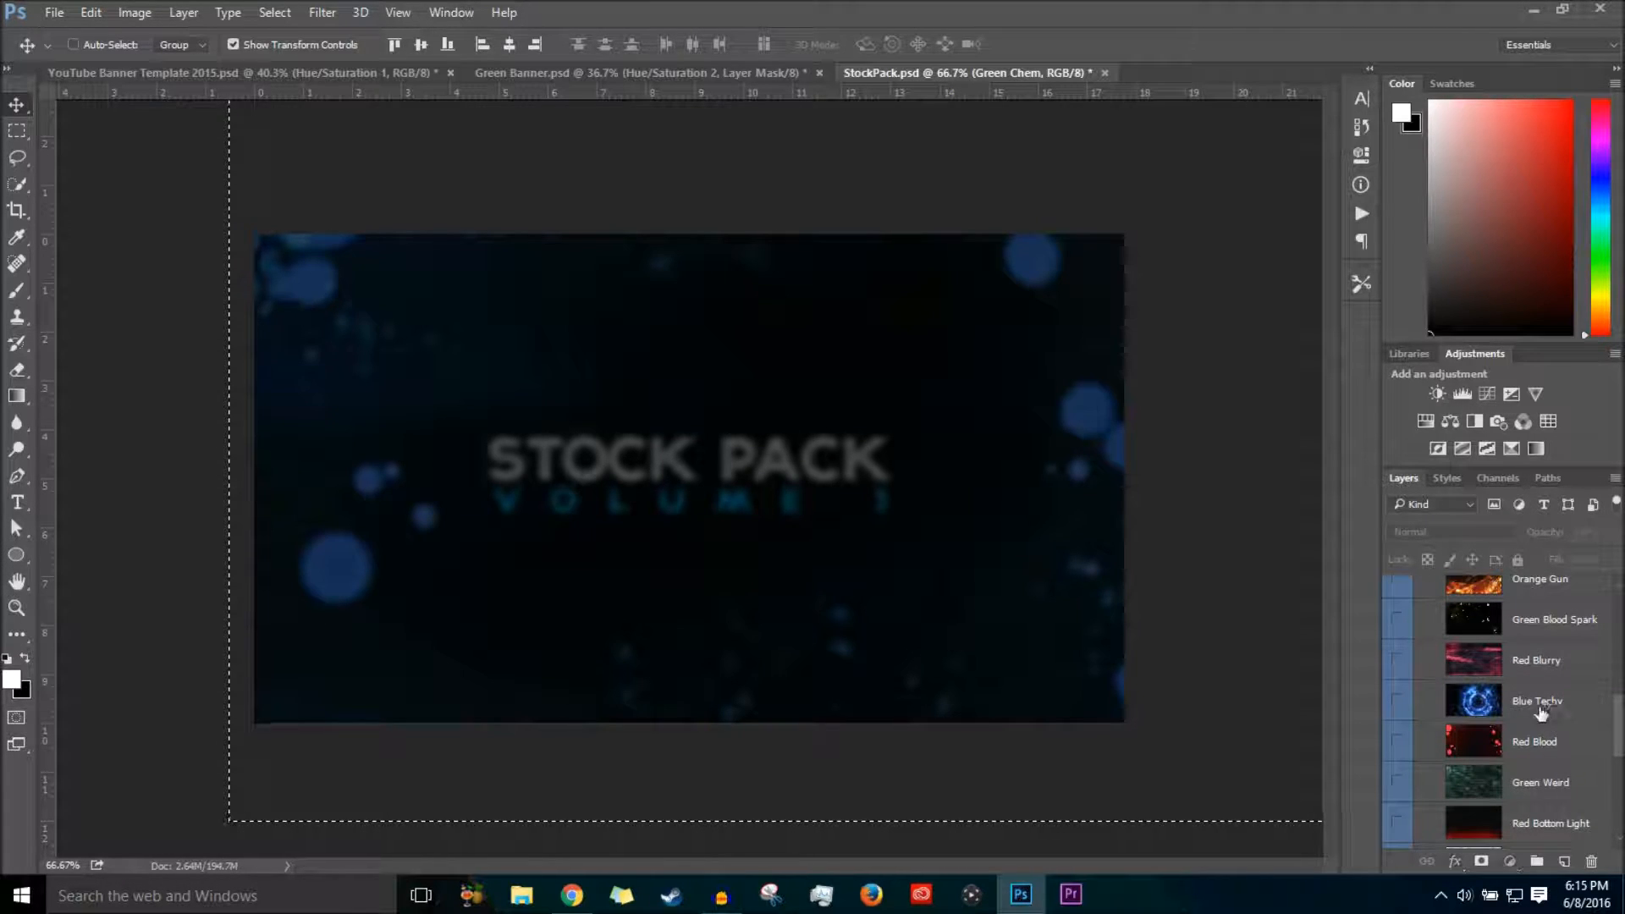
Show the Blue Techy texture in StockPack.psd and copy it into the banner template above the Hue/Saturation 1 layer.
click(1537, 706)
click(1397, 701)
ctrl+click(1491, 707)
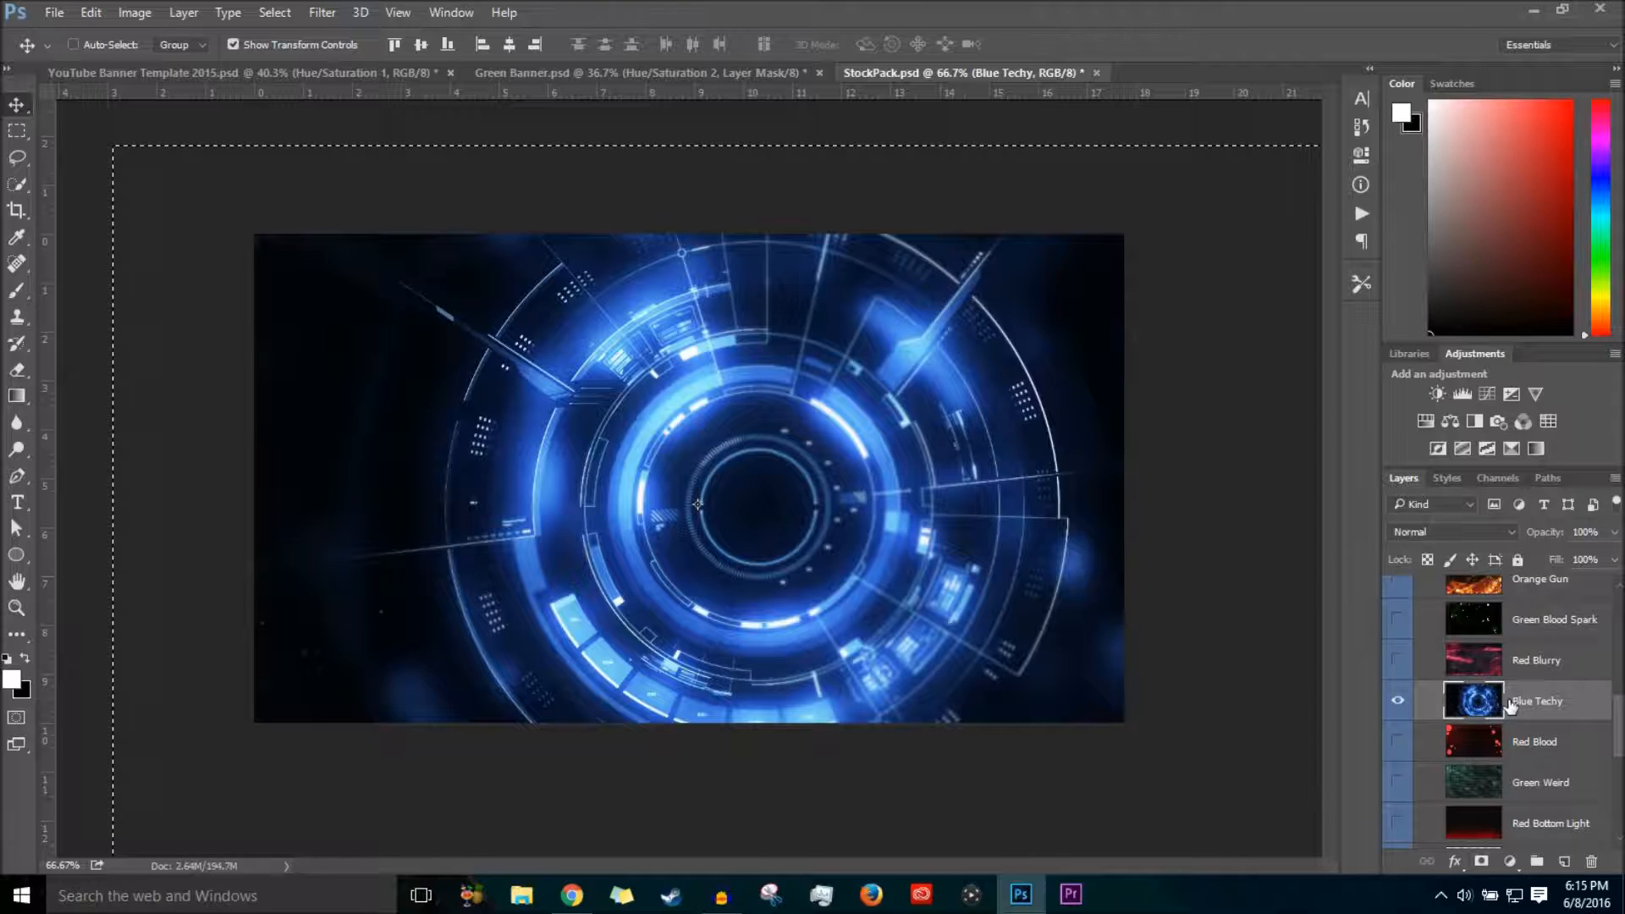
click(139, 81)
key(ctrl+v)
scroll(841, 398, down, 2)
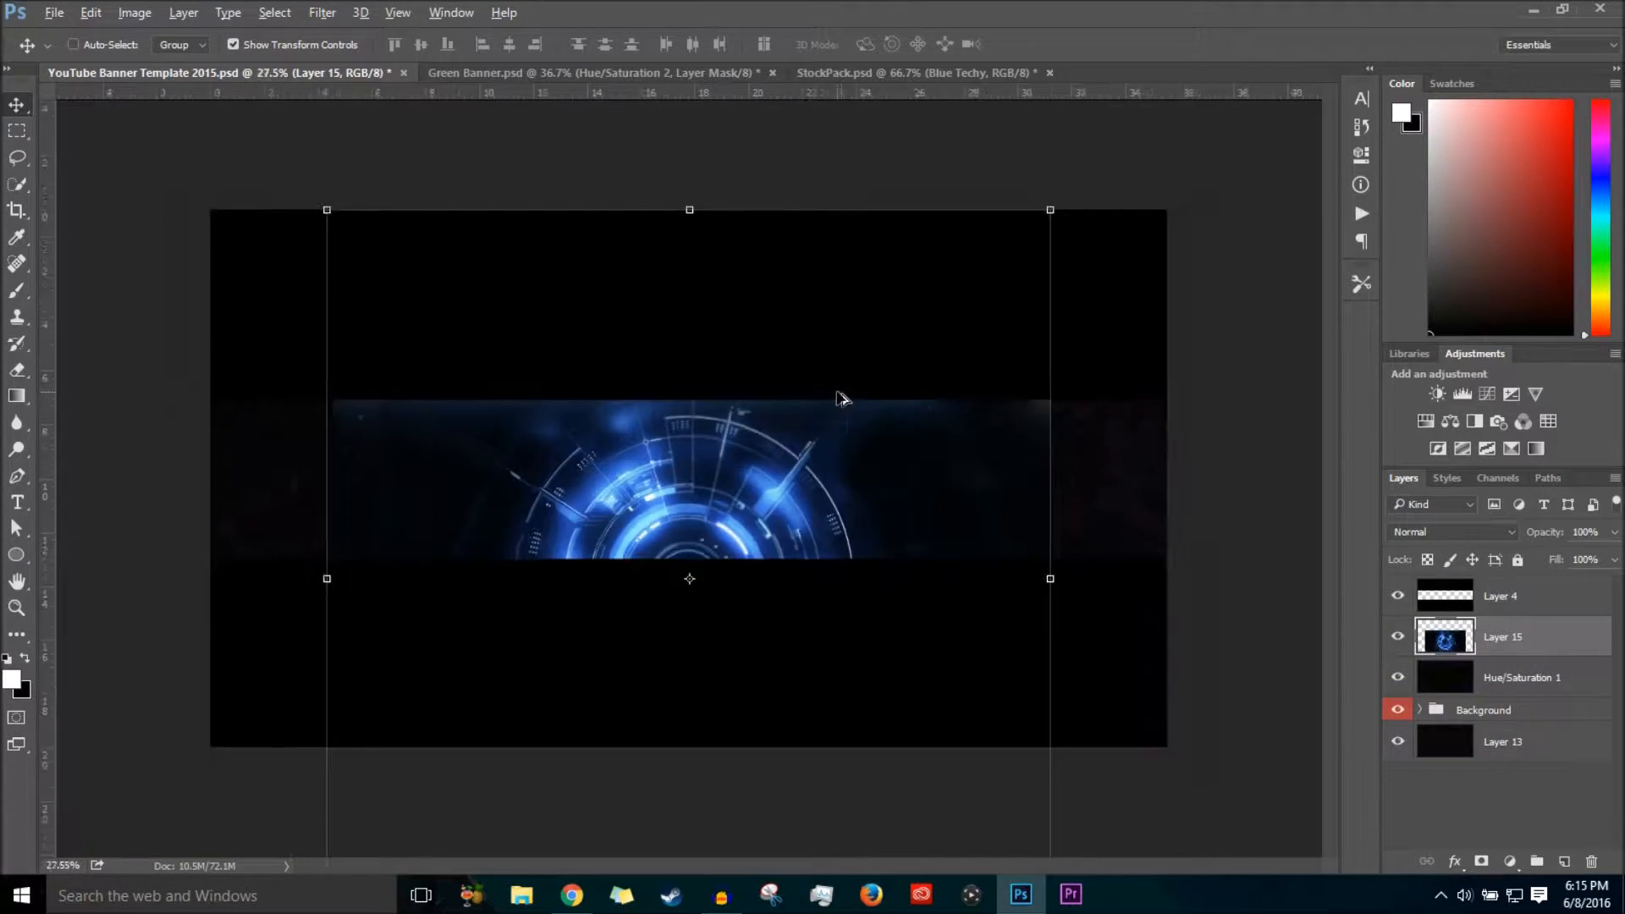
Recolour the pasted tech circle purple with a Hue/Saturation adjustment limited to its area, using a hue of +71.
scroll(840, 398, down, 3)
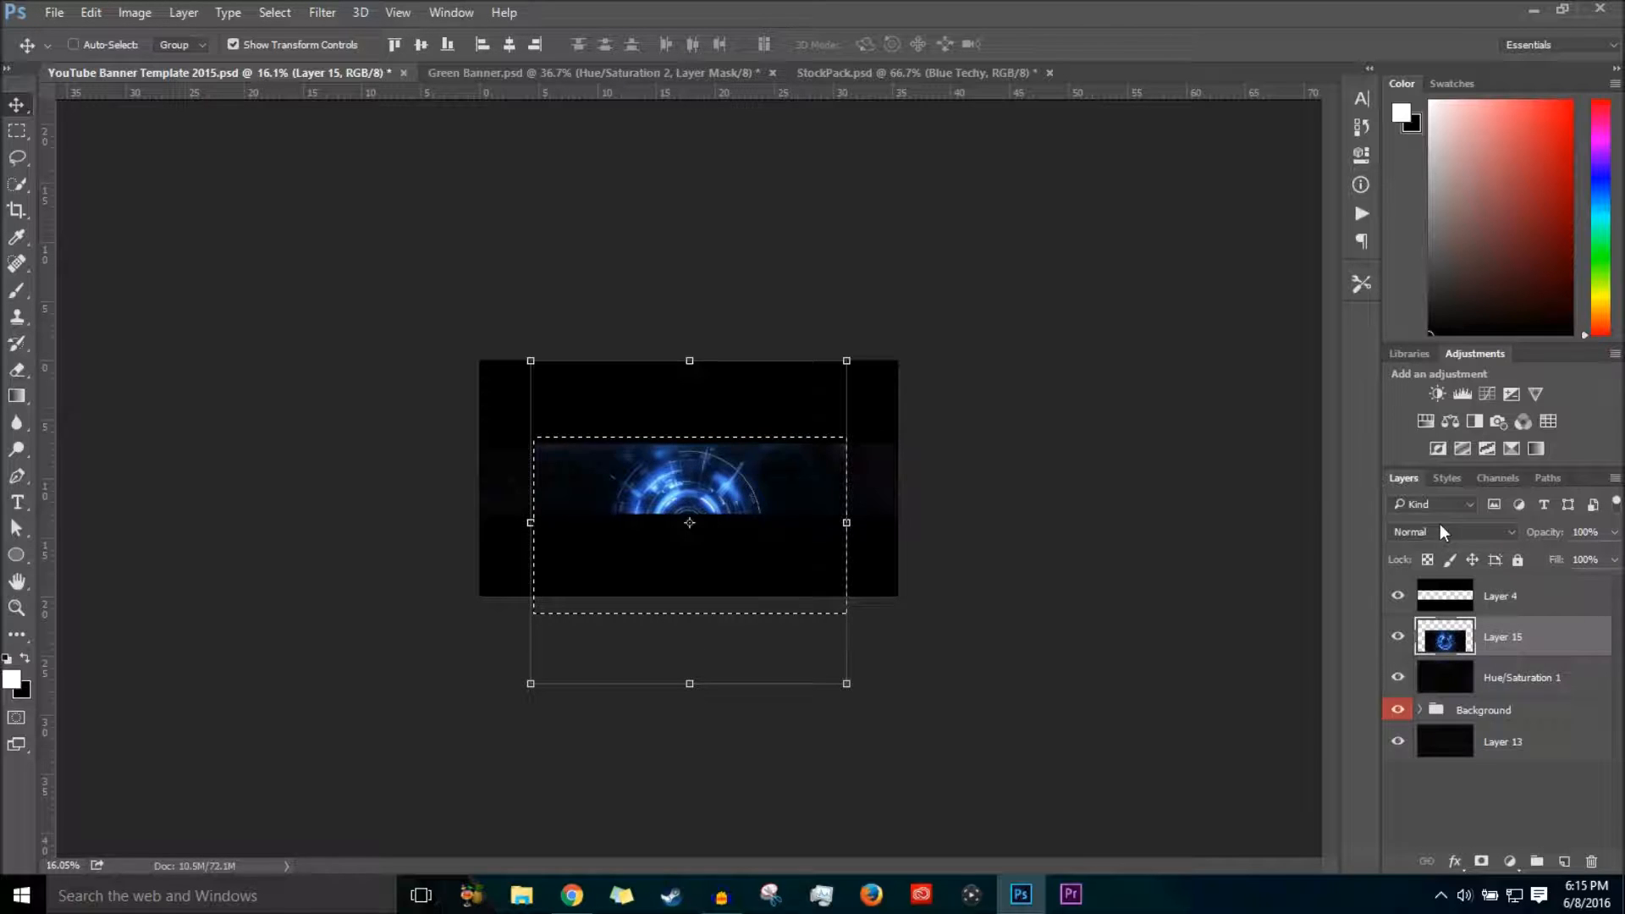
click(1426, 422)
drag(1217, 219, 1271, 225)
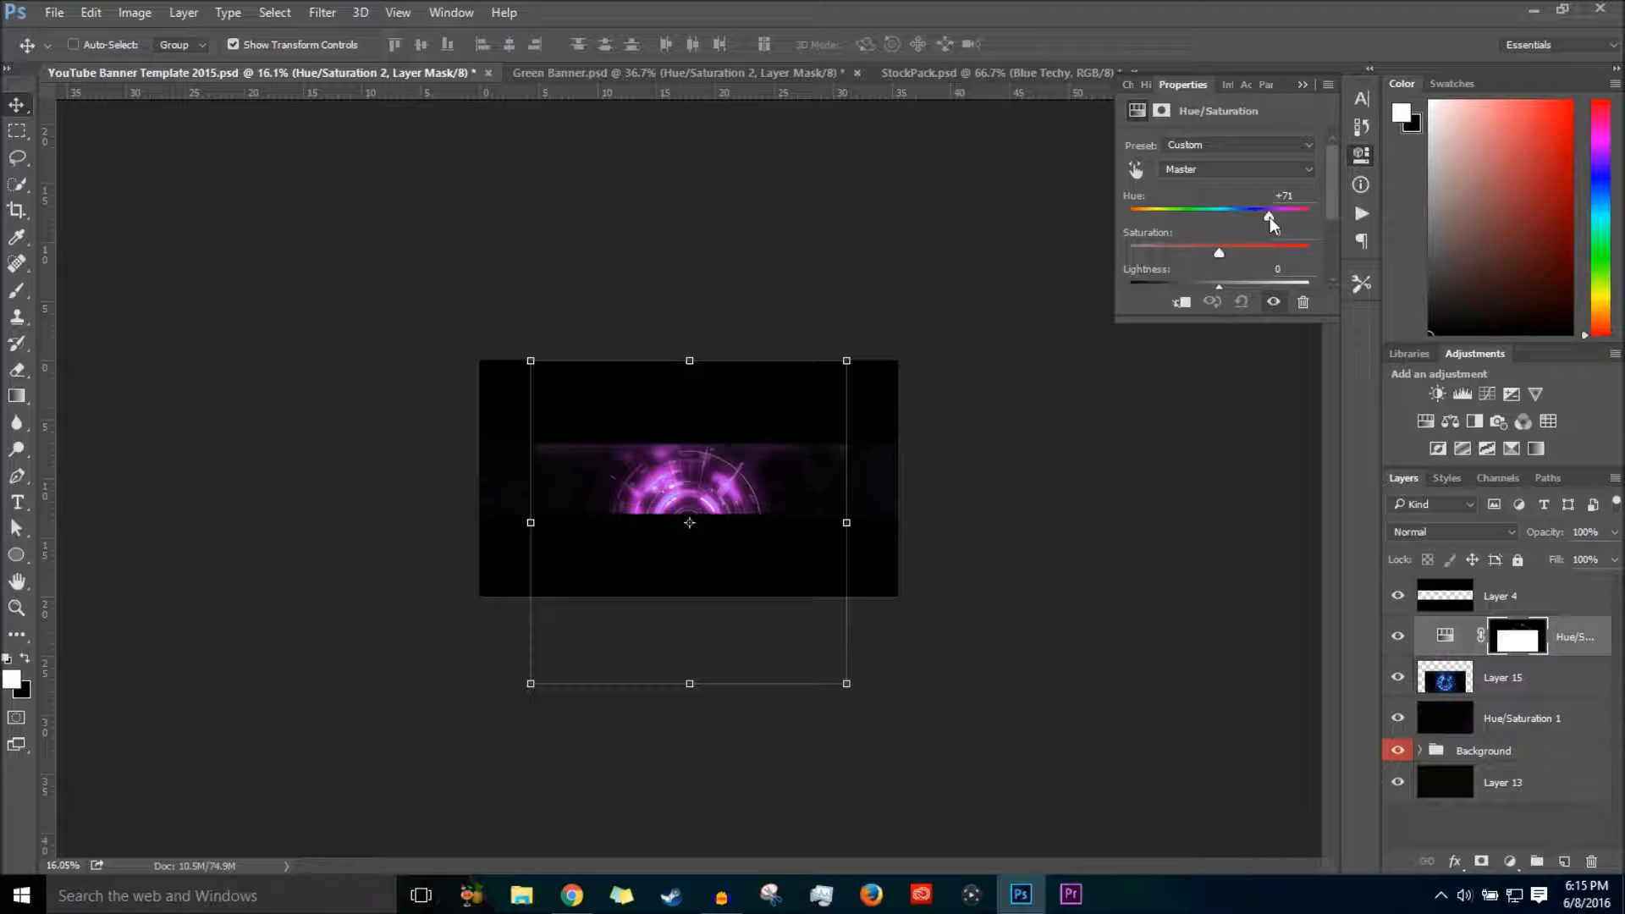
scroll(885, 378, up, 5)
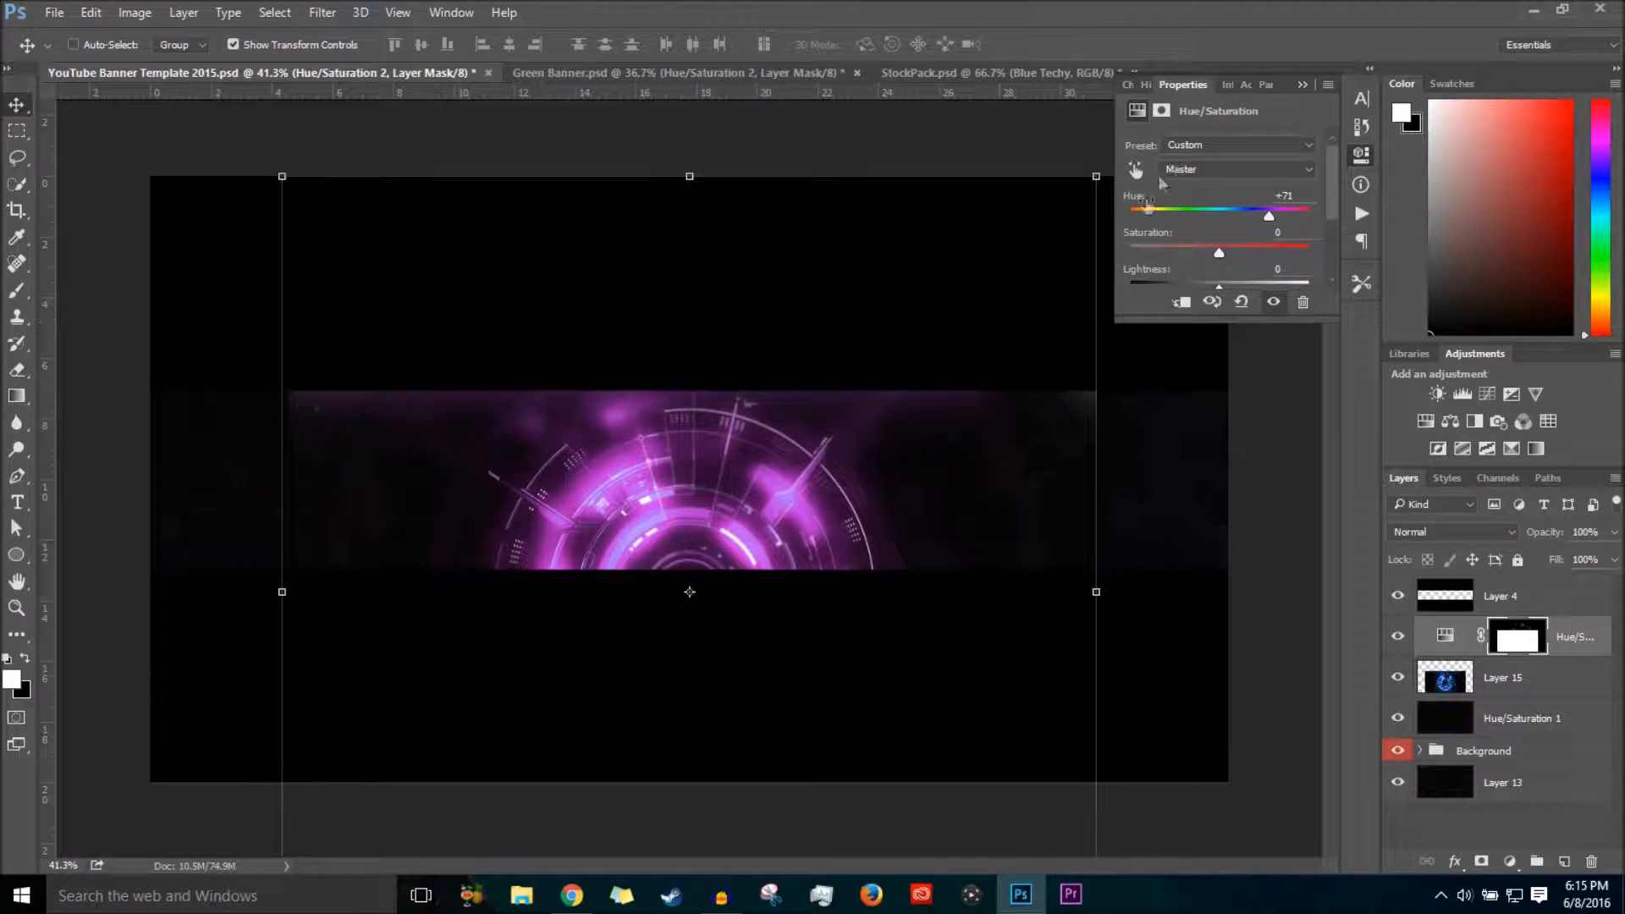
click(1304, 85)
scroll(886, 413, down, 4)
drag(967, 270, 1132, 203)
mouse_move(908, 386)
mouse_down()
mouse_move(856, 363)
mouse_move(851, 336)
mouse_move(908, 390)
mouse_up()
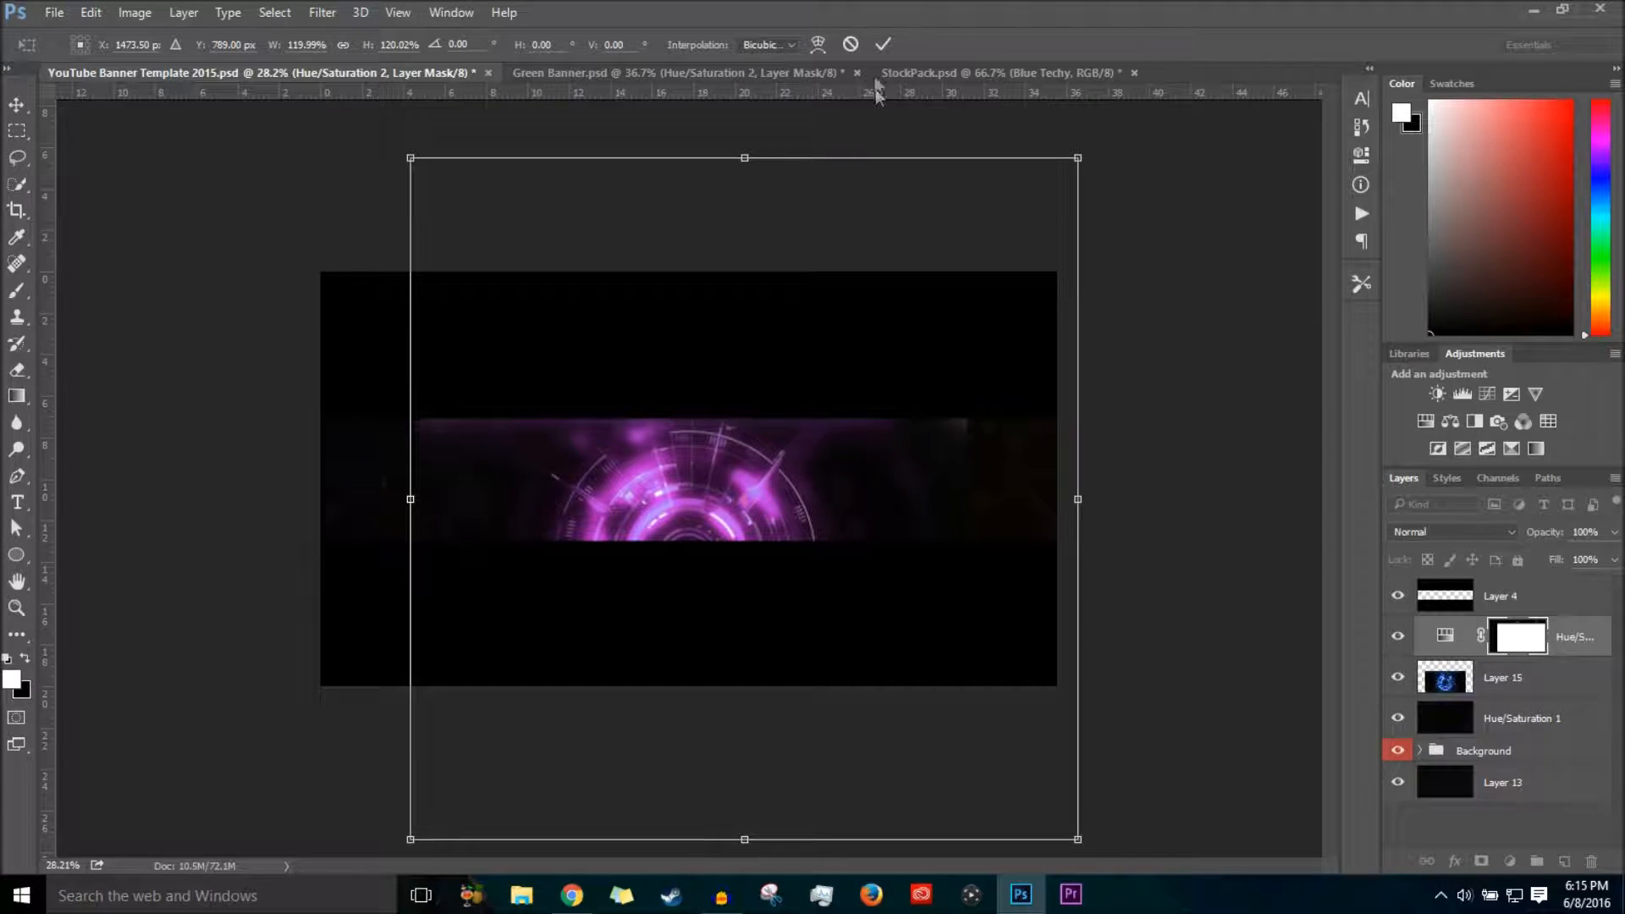
click(861, 44)
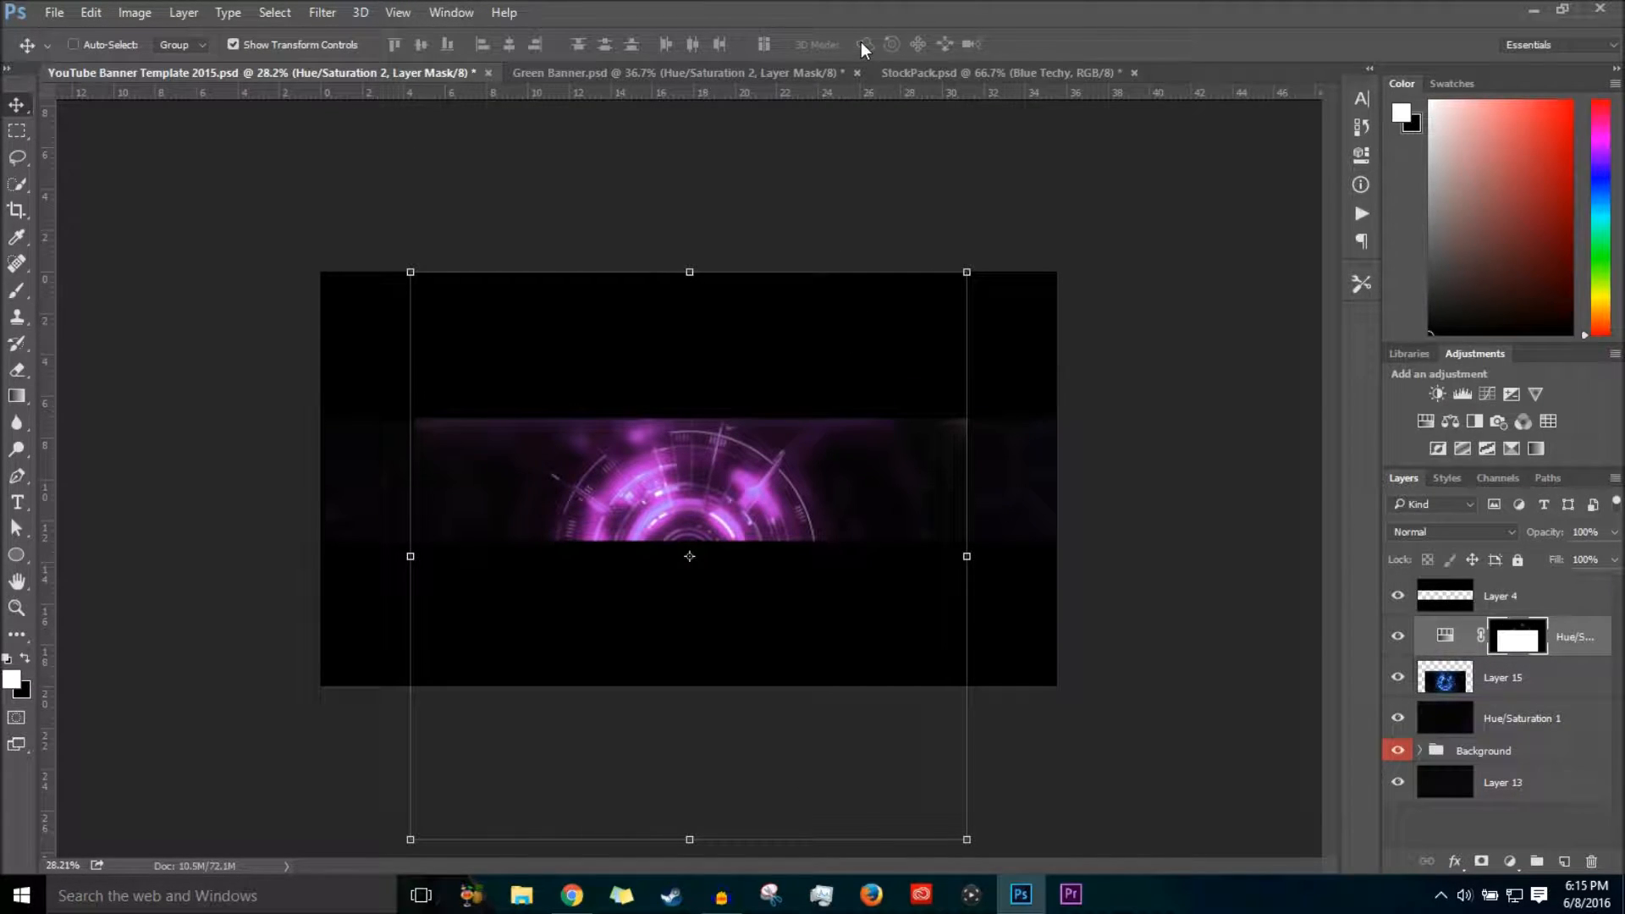
Merge the new Hue/Saturation adjustment with the tech circle layer.
ctrl+click(1567, 688)
right_click(1568, 688)
click(1200, 674)
Scale the purple tech circle layer to about 78% and place it at the middle of the banner strip.
drag(759, 484, 749, 365)
scroll(744, 410, down, 3)
drag(815, 617, 754, 562)
drag(684, 486, 719, 544)
scroll(684, 542, up, 1)
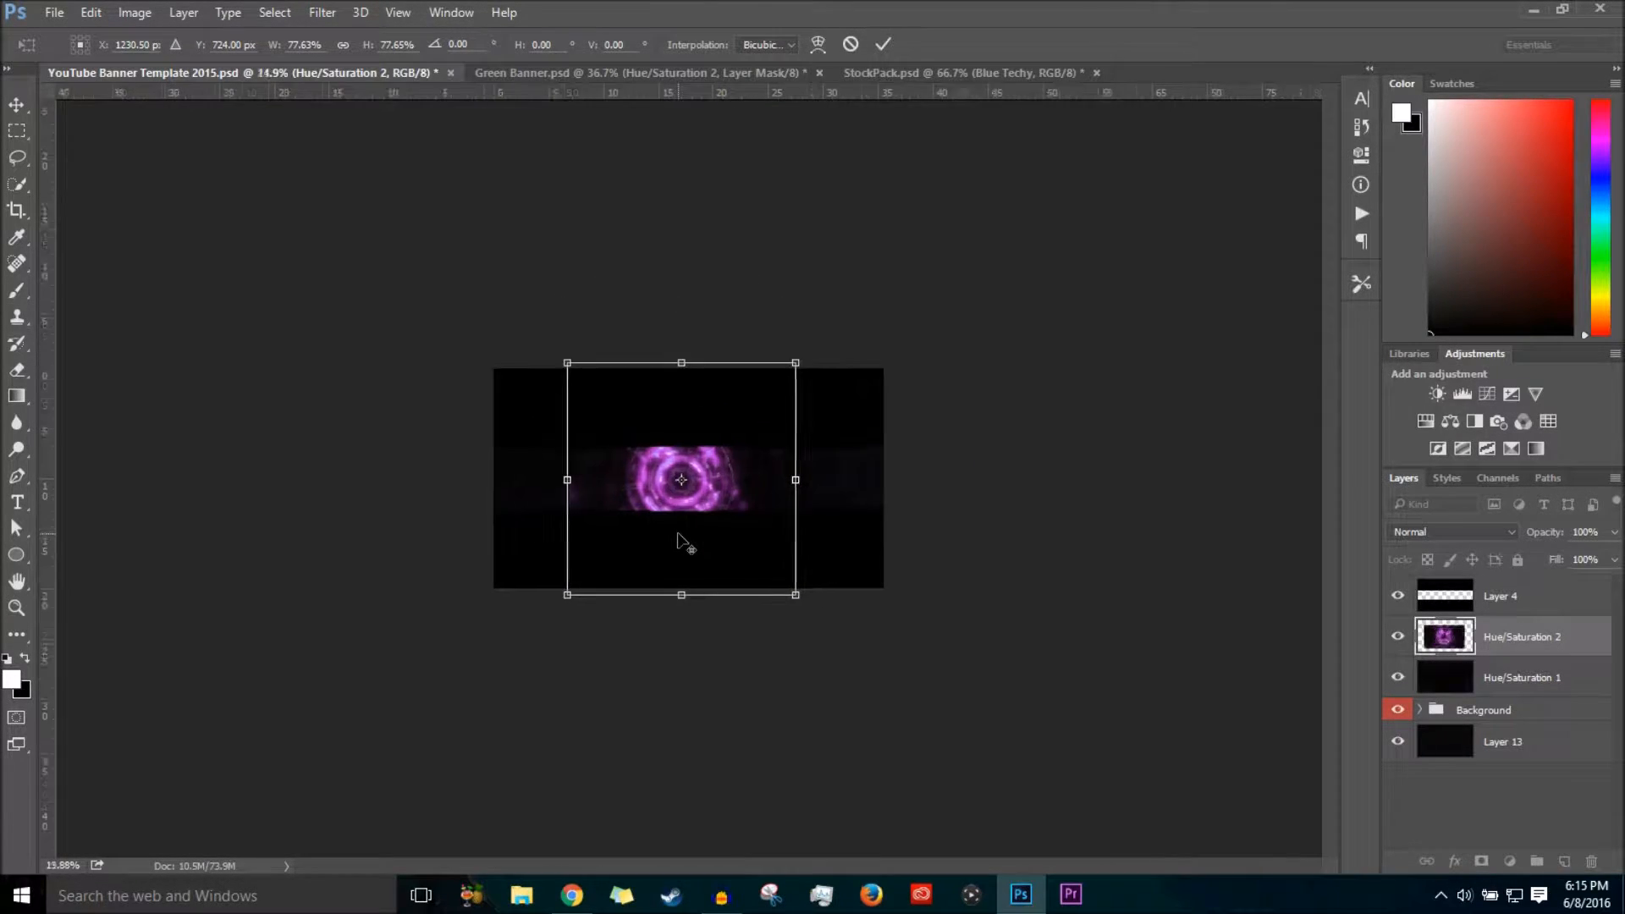
scroll(677, 534, up, 10)
drag(738, 536, 748, 536)
click(886, 45)
Erase the hard left edge of the tech circle layer with a soft 500 px Eraser so it blends into the background.
click(16, 369)
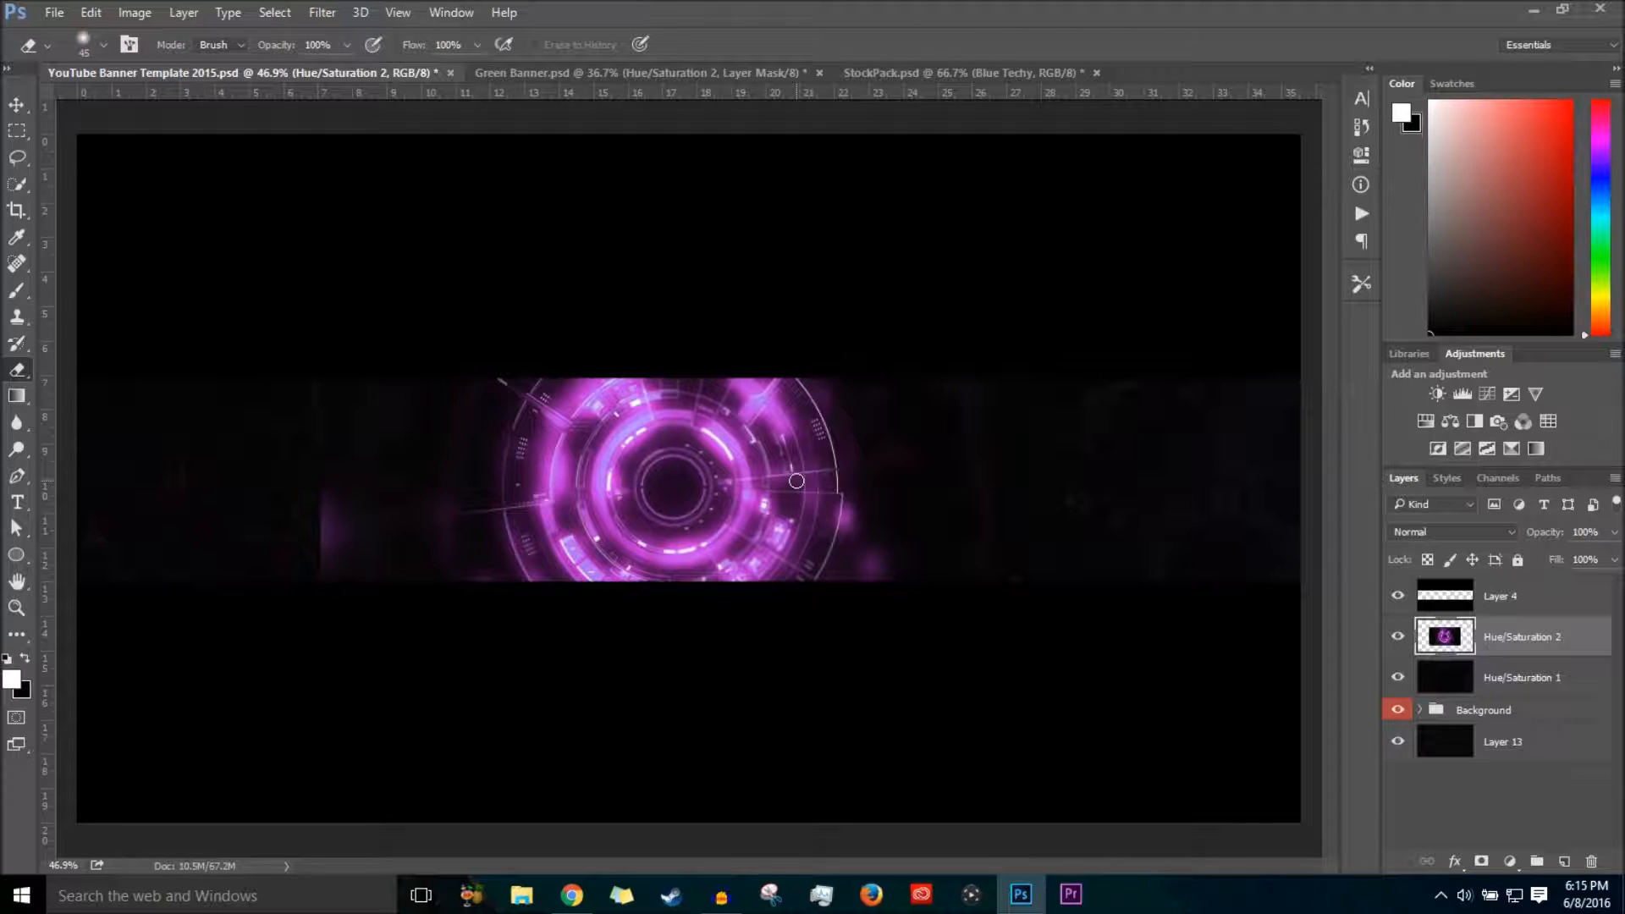
key(bracketright)
key(bracketright)
key(bracketright)
key(bracketright)
key(bracketright)
key(bracketright)
key(bracketright)
key(bracketright)
key(bracketright)
key(bracketright)
key(bracketright)
key(bracketright)
key(bracketright)
key(bracketright)
key(bracketright)
key(bracketright)
key(bracketright)
key(bracketright)
key(bracketright)
key(bracketleft)
key(bracketleft)
key(bracketleft)
key(bracketleft)
key(bracketleft)
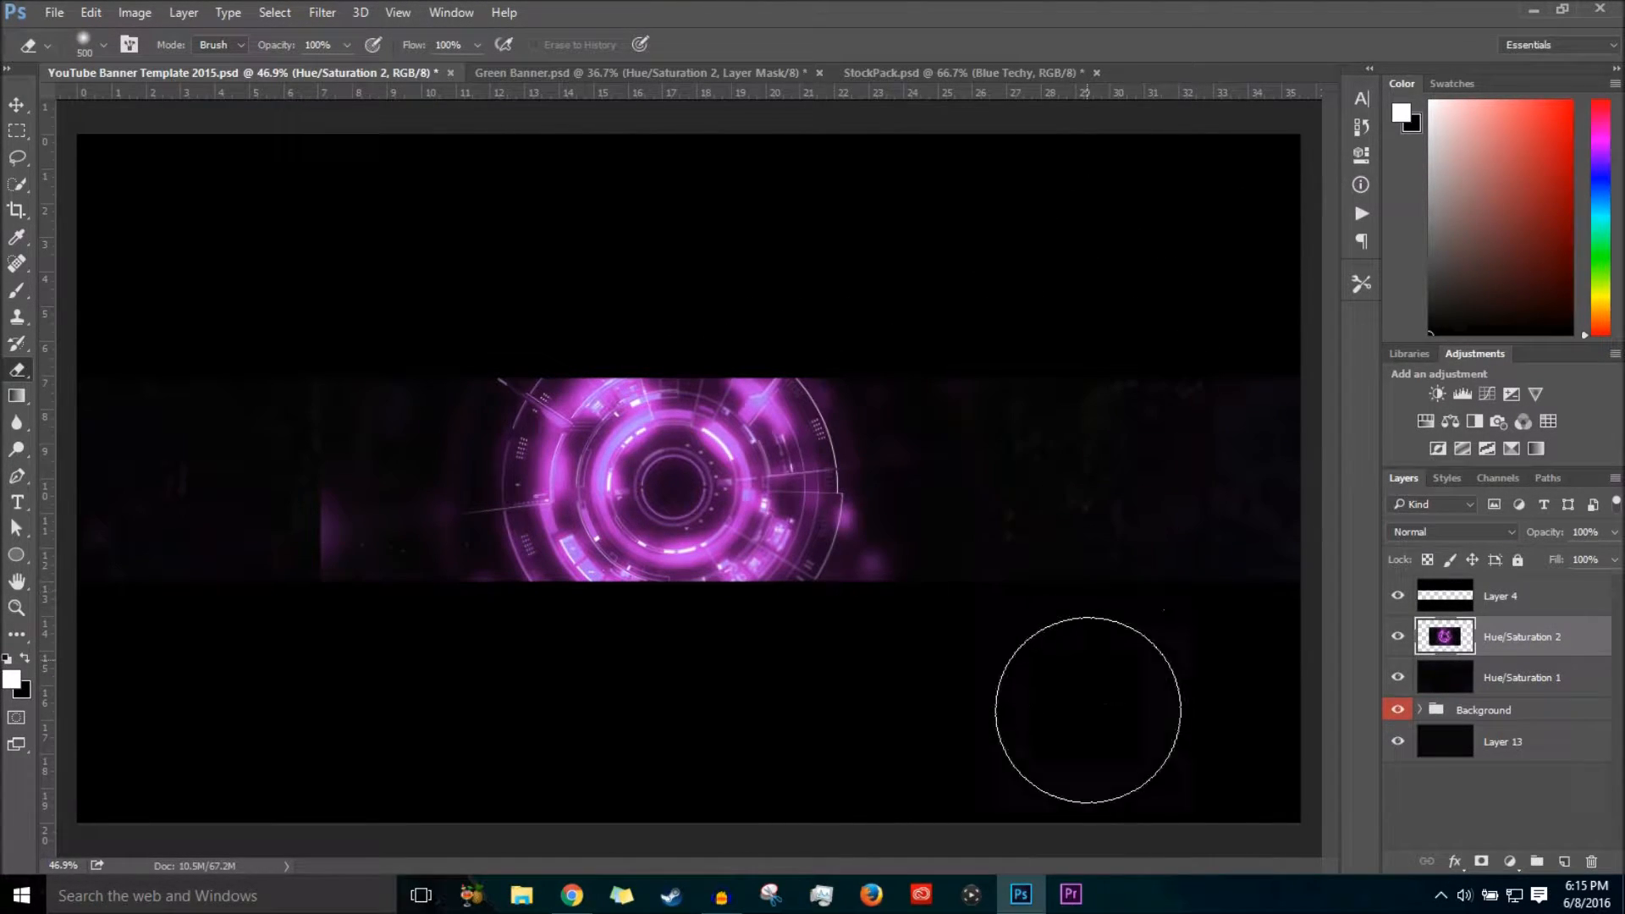
mouse_move(330, 288)
mouse_down()
mouse_move(232, 234)
mouse_move(267, 306)
mouse_up()
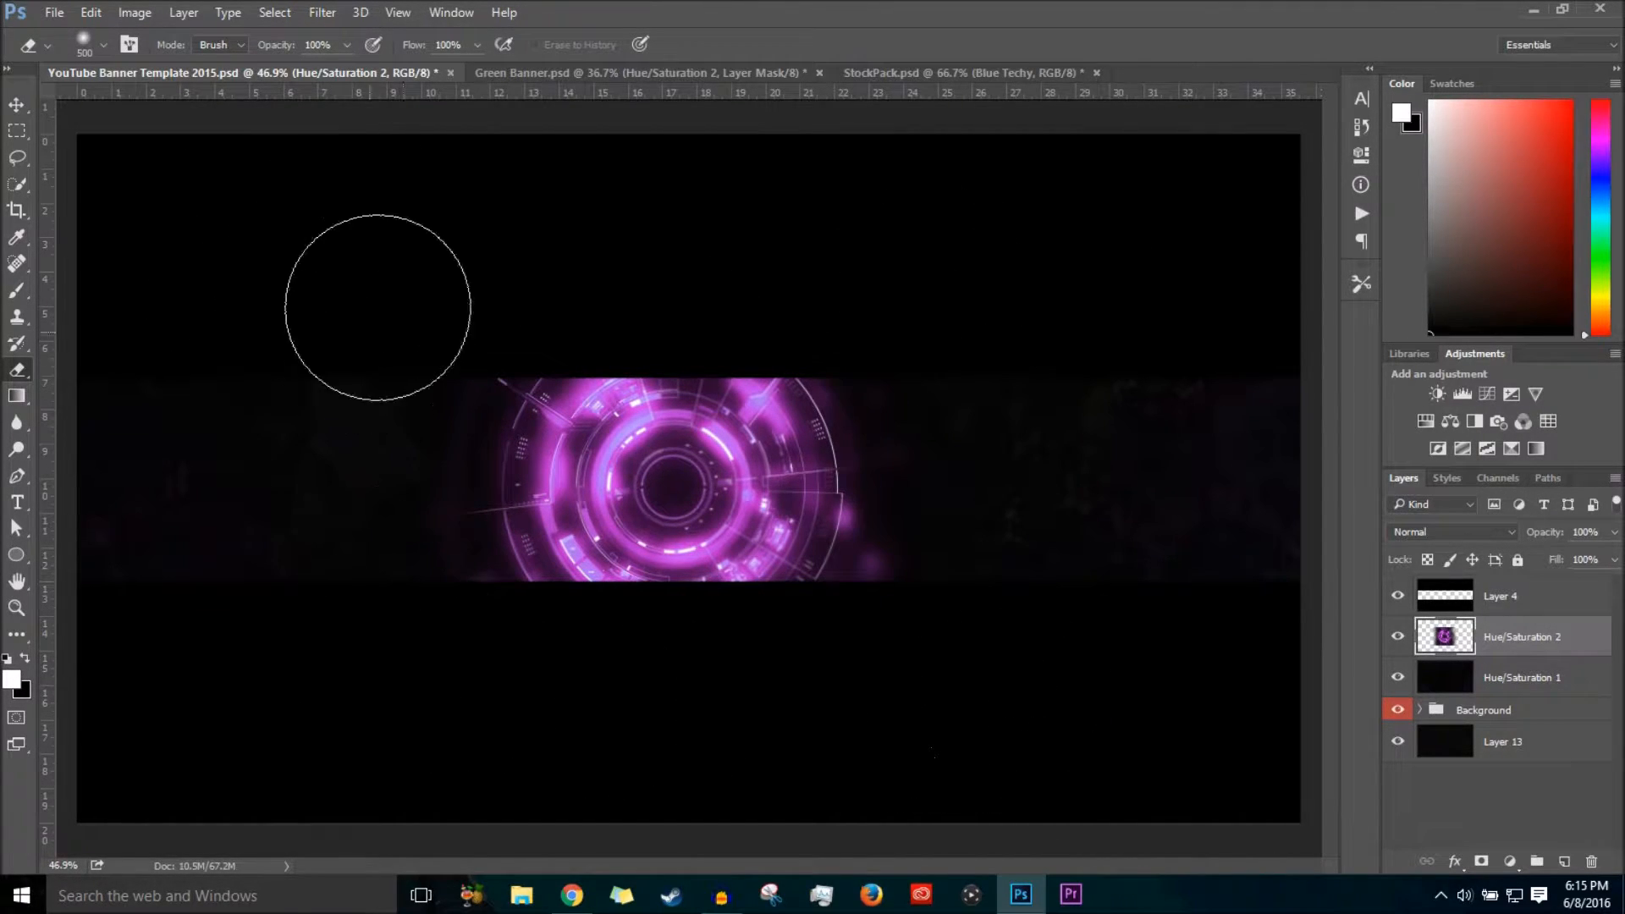
Lower the opacity of the purple tech circle layer to 35%.
click(18, 108)
click(1613, 532)
drag(1612, 565, 1552, 557)
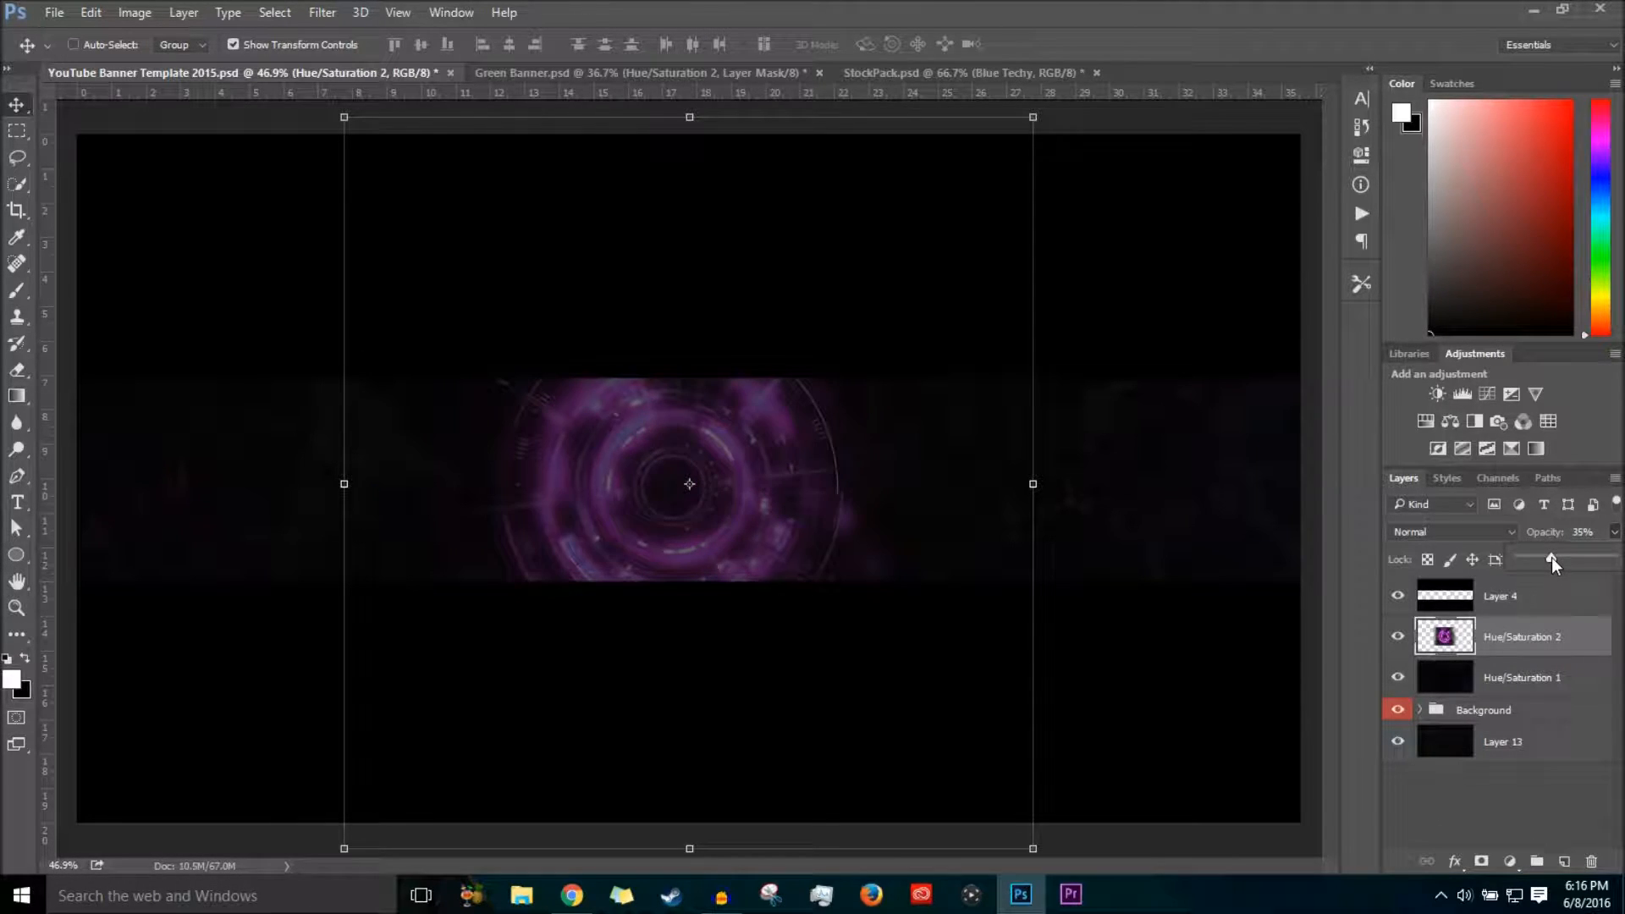
Centre the tech circle on the middle guides of the banner and compare the layout with the green banner.
key(ctrl+semicolon)
drag(718, 518, 734, 509)
click(1581, 773)
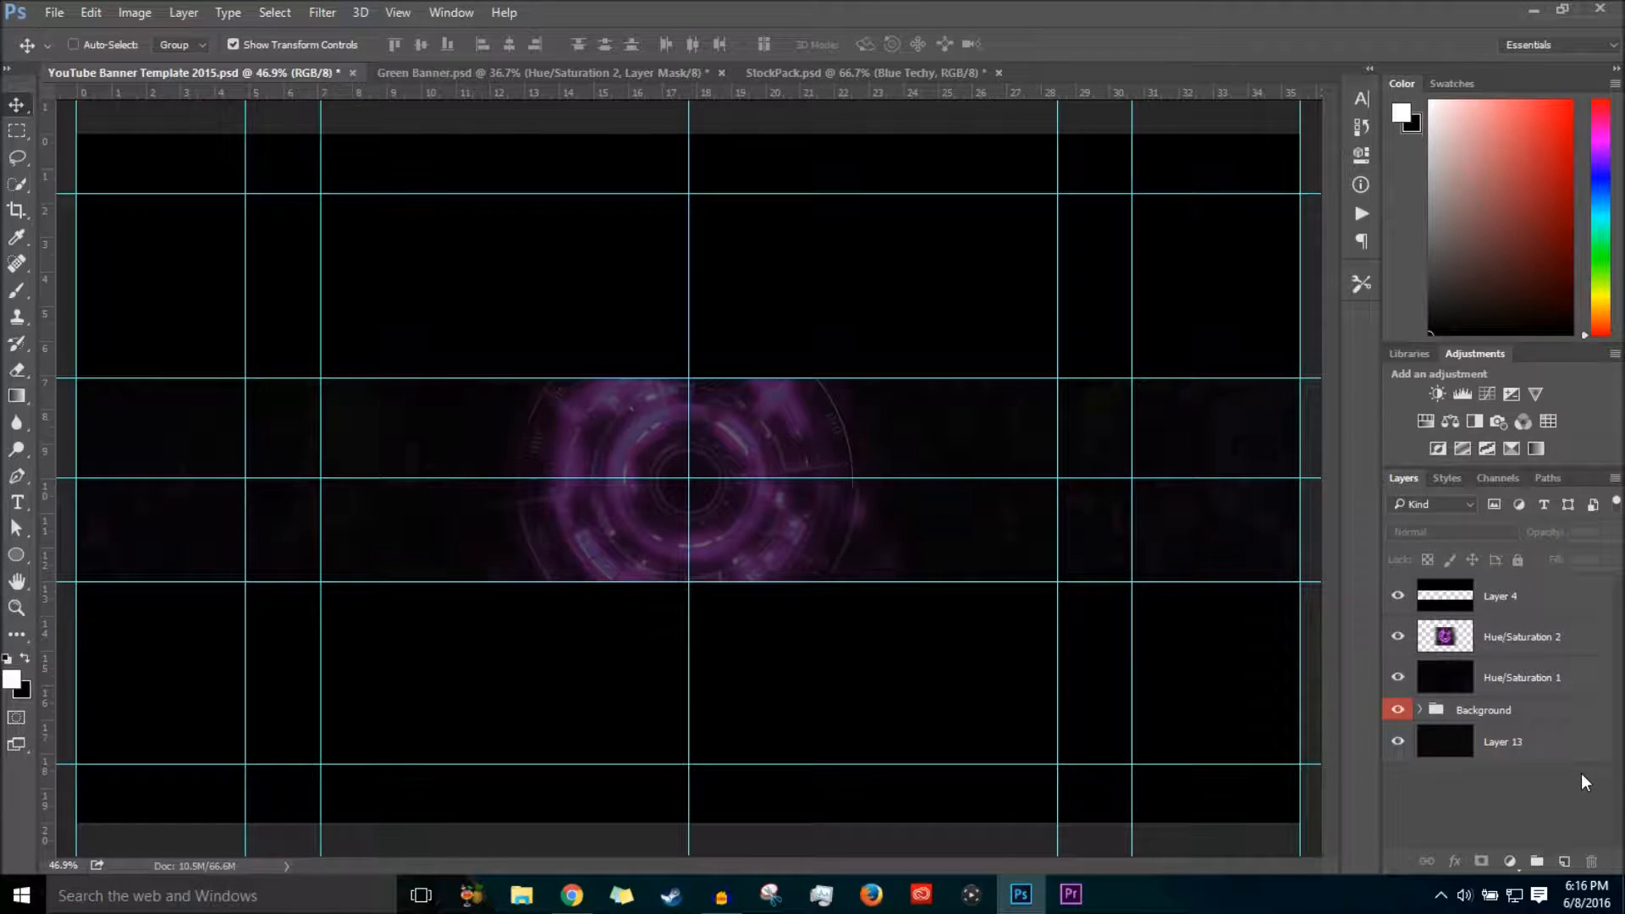
scroll(826, 476, down, 4)
scroll(788, 514, up, 3)
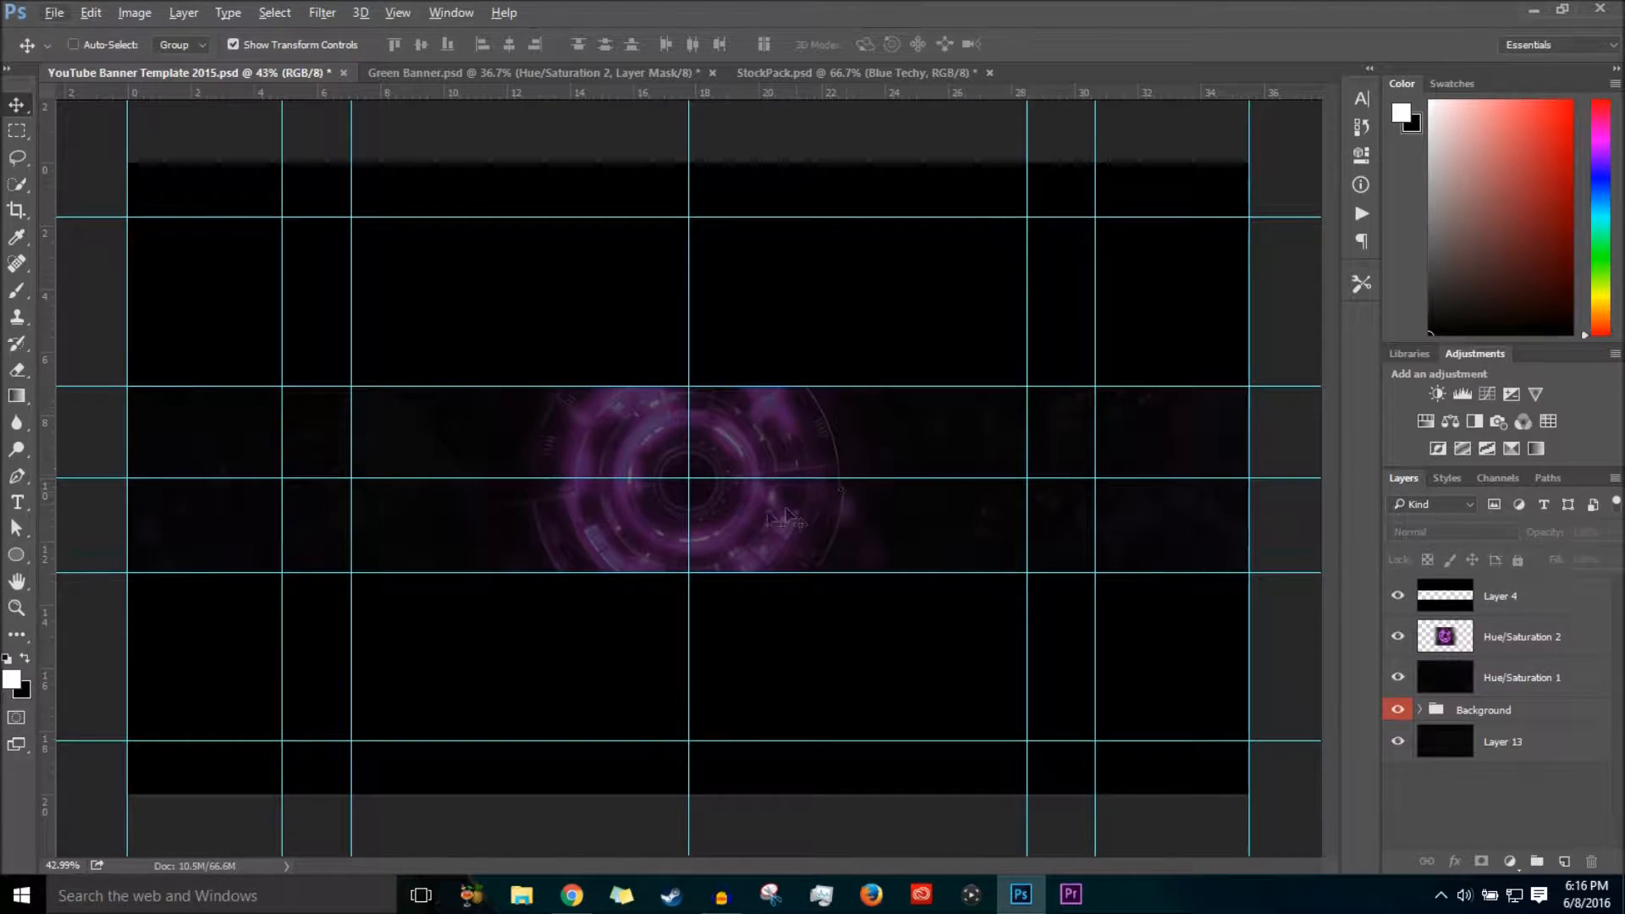
scroll(791, 534, up, 2)
scroll(773, 536, down, 1)
scroll(771, 535, down, 1)
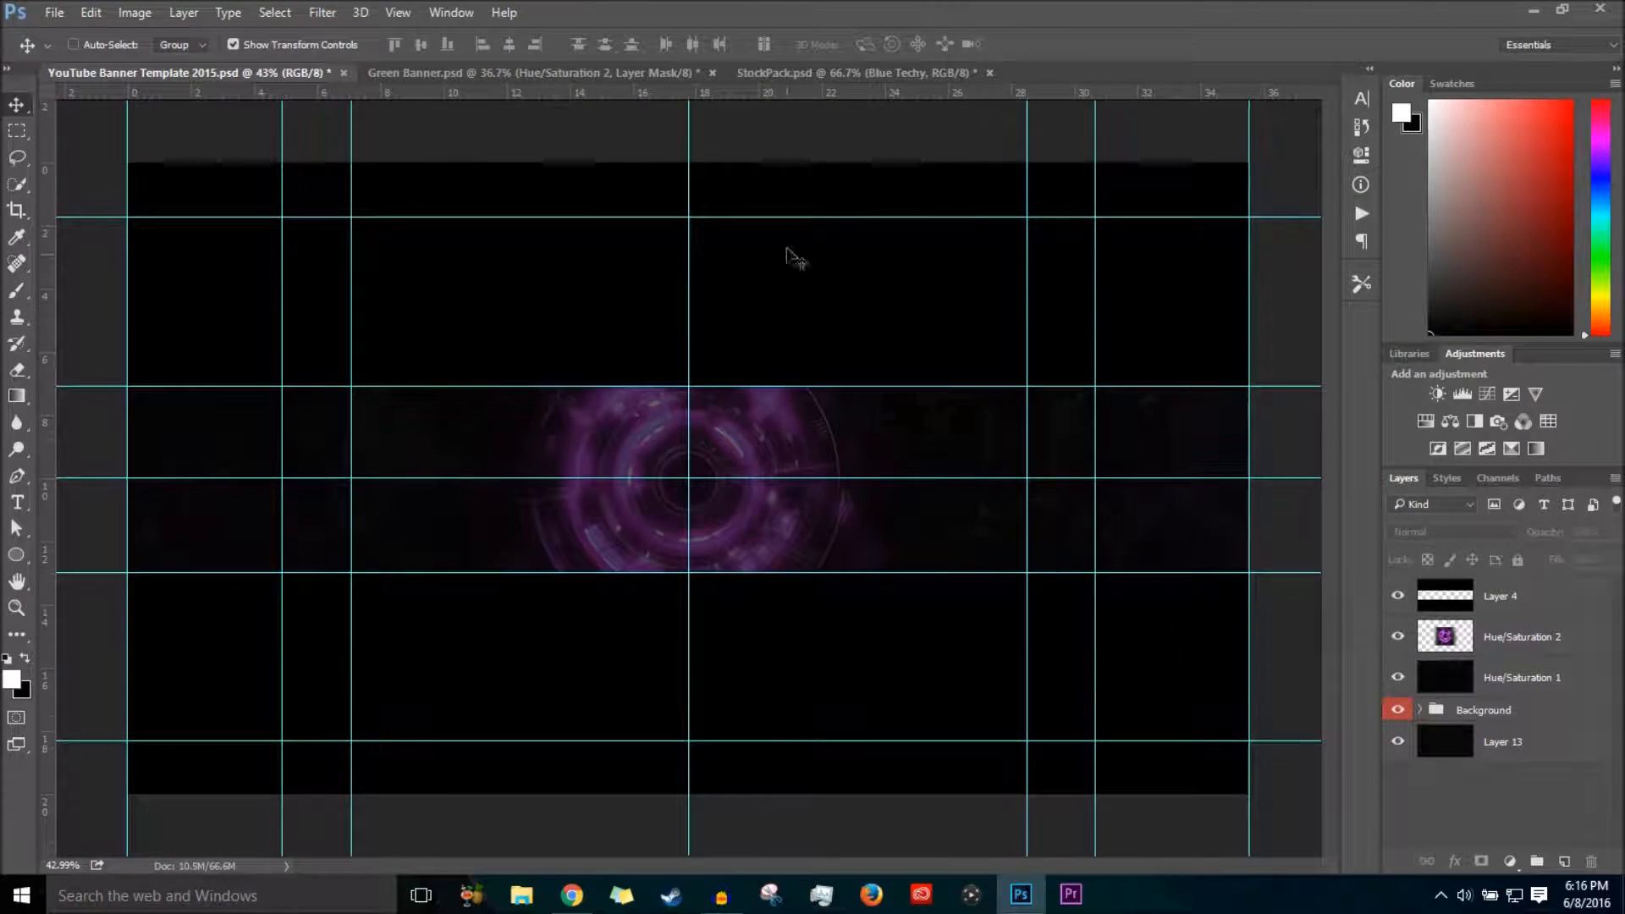
click(553, 72)
click(181, 74)
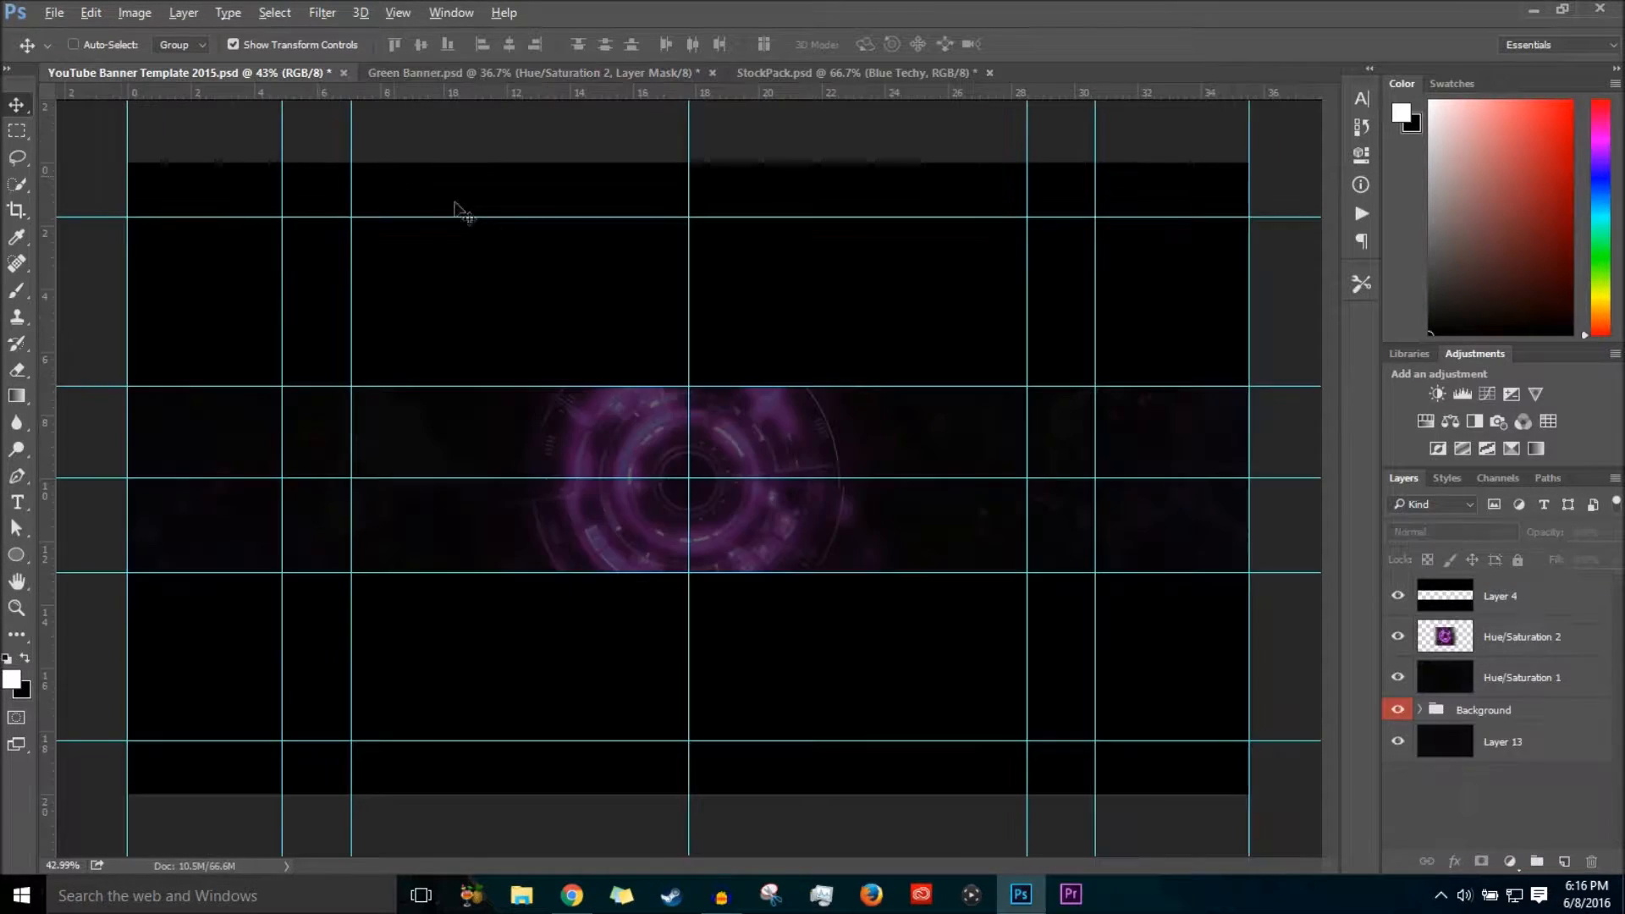
Scale the tech circle layer to about 111%, keeping it centred on the guides, and hide the guides.
scroll(696, 359, up, 4)
click(1578, 656)
scroll(954, 504, down, 6)
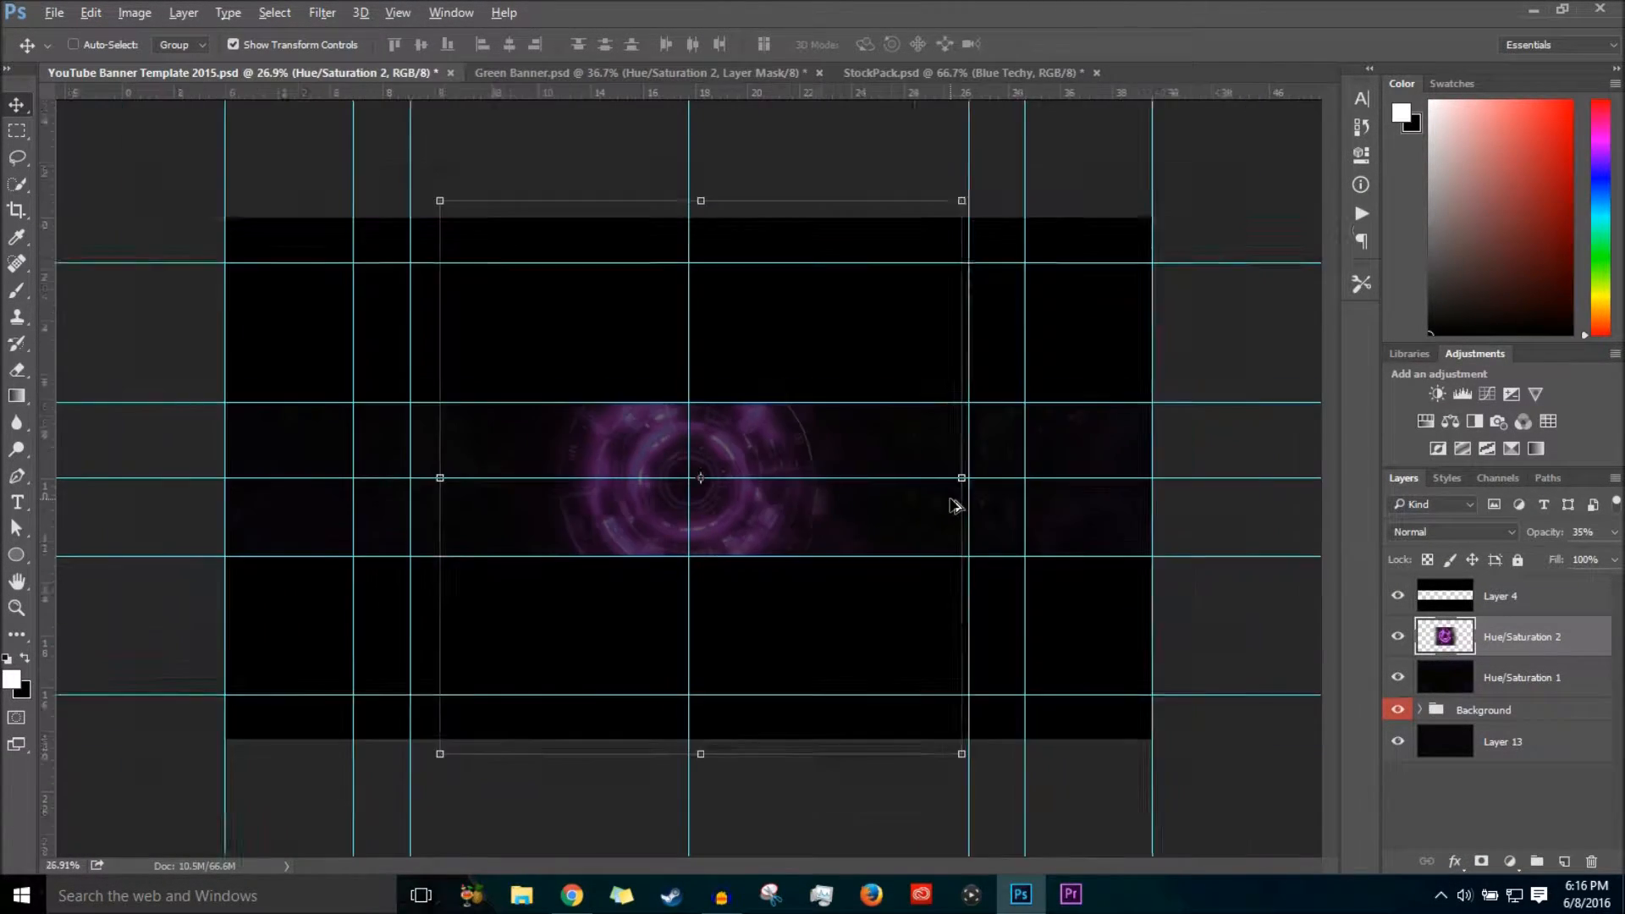
drag(905, 267, 962, 239)
drag(806, 357, 781, 381)
drag(784, 385, 786, 381)
right_click(786, 381)
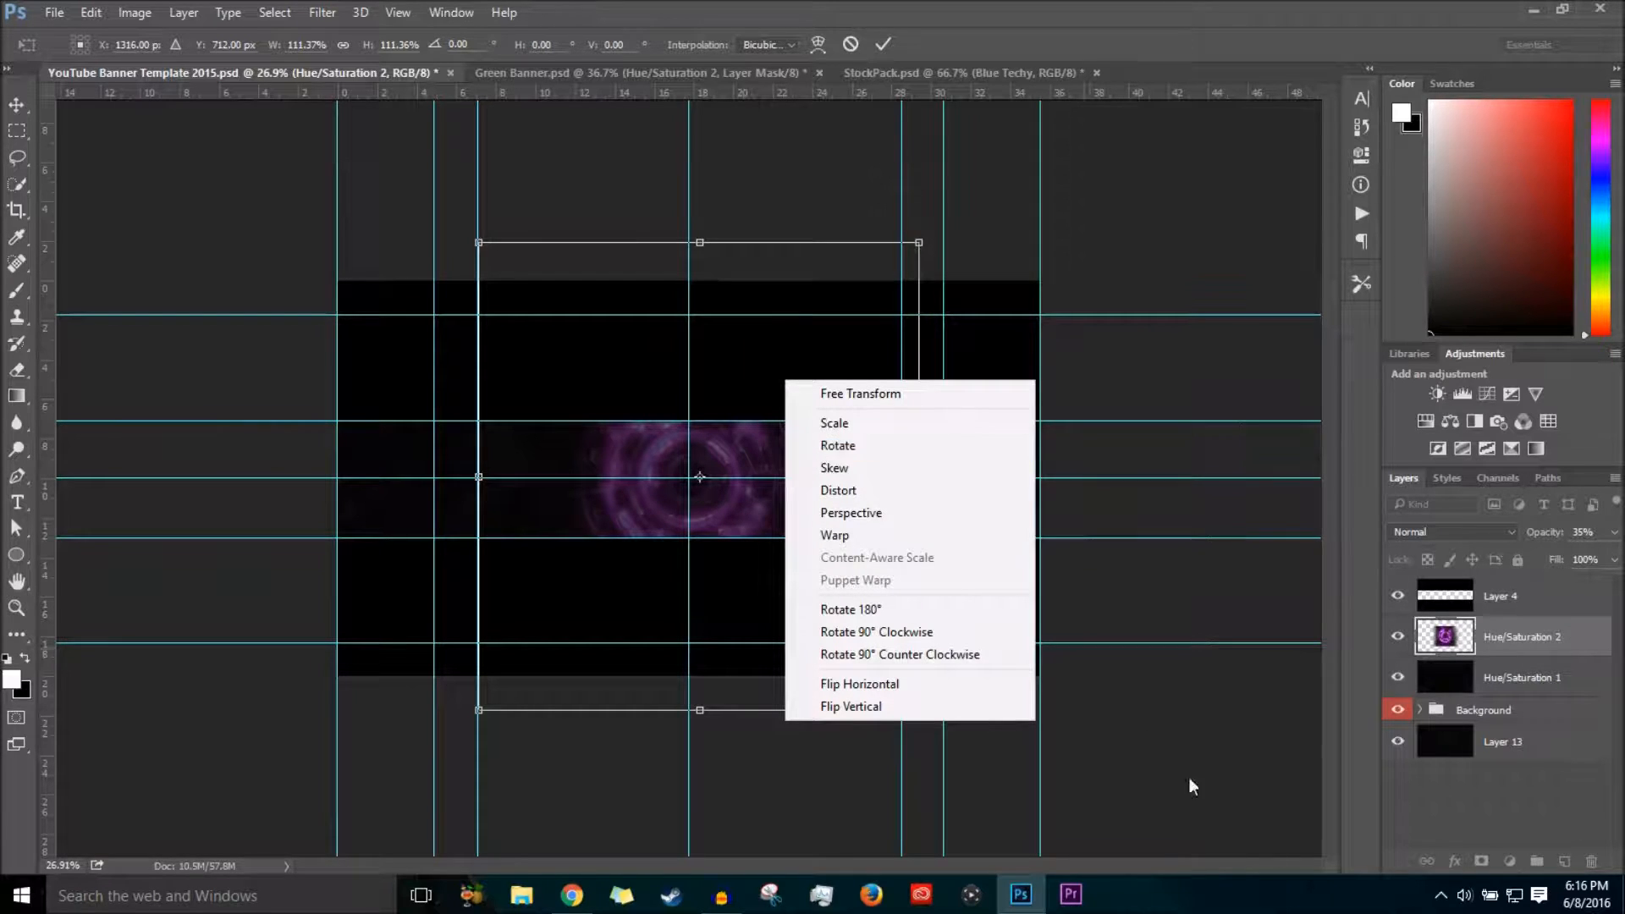
click(1536, 828)
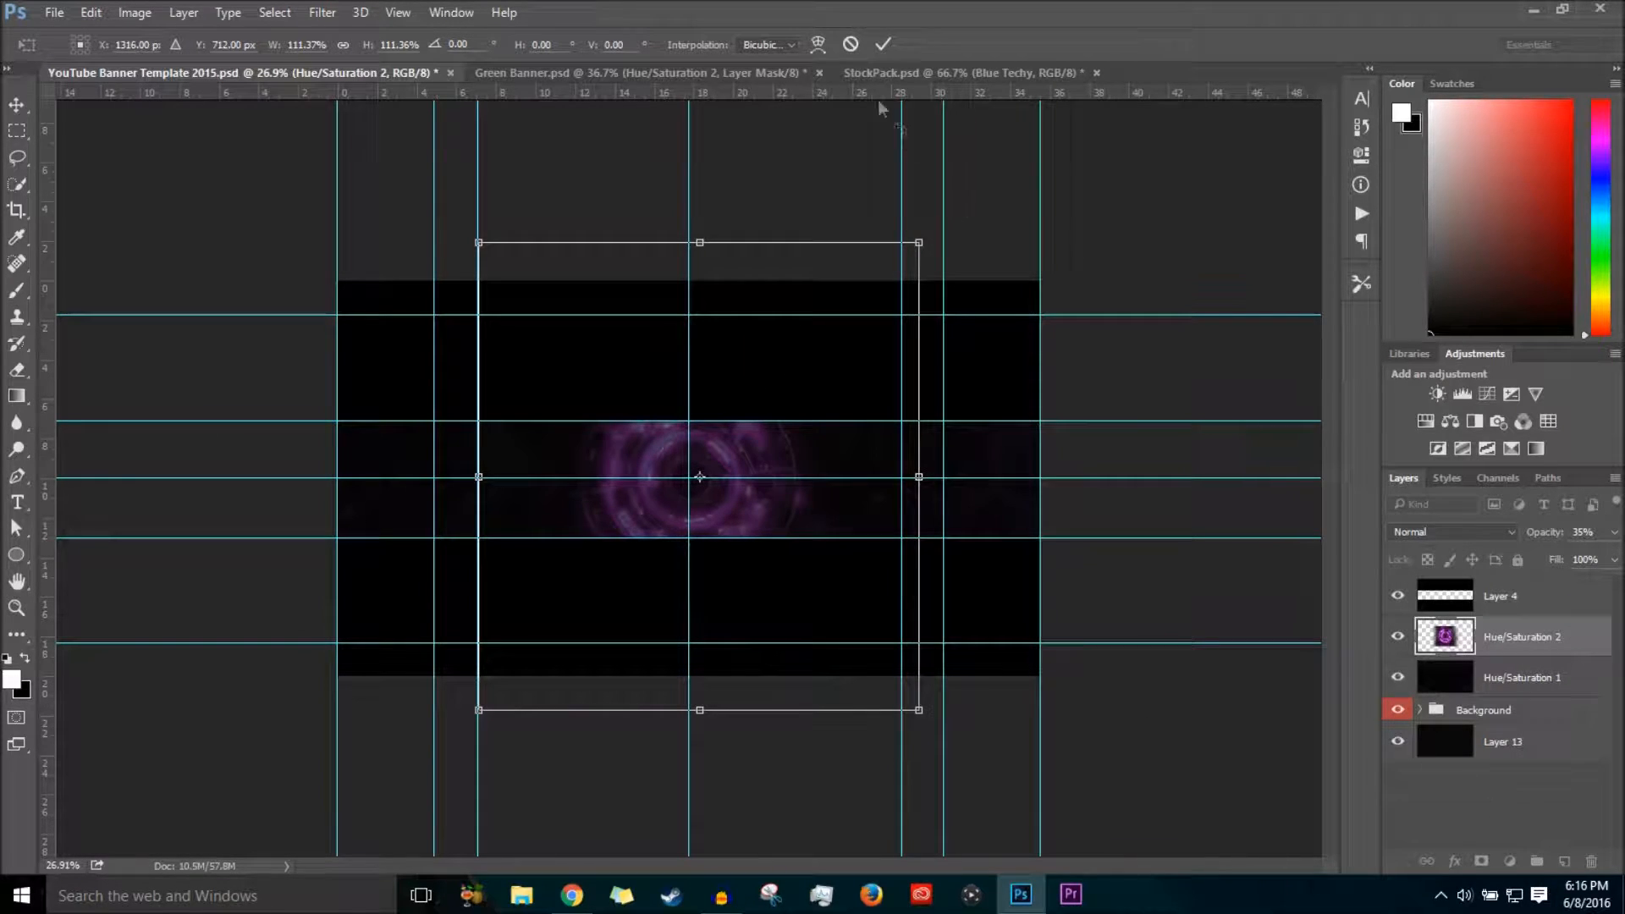
click(883, 44)
scroll(762, 472, up, 5)
key(ctrl+semicolon)
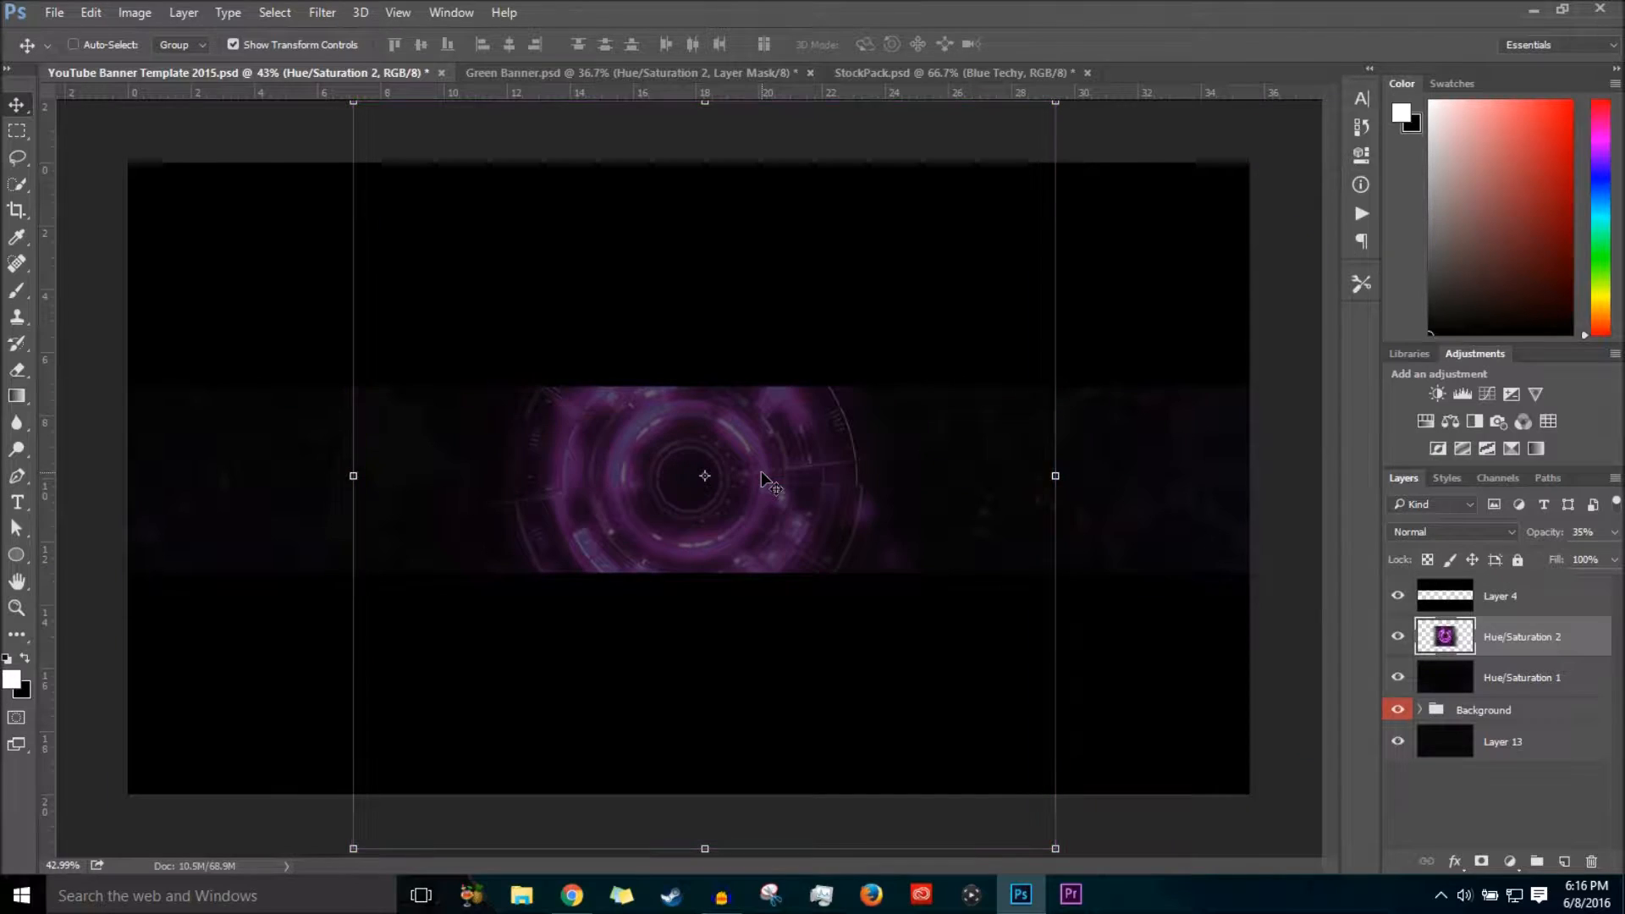
click(1435, 777)
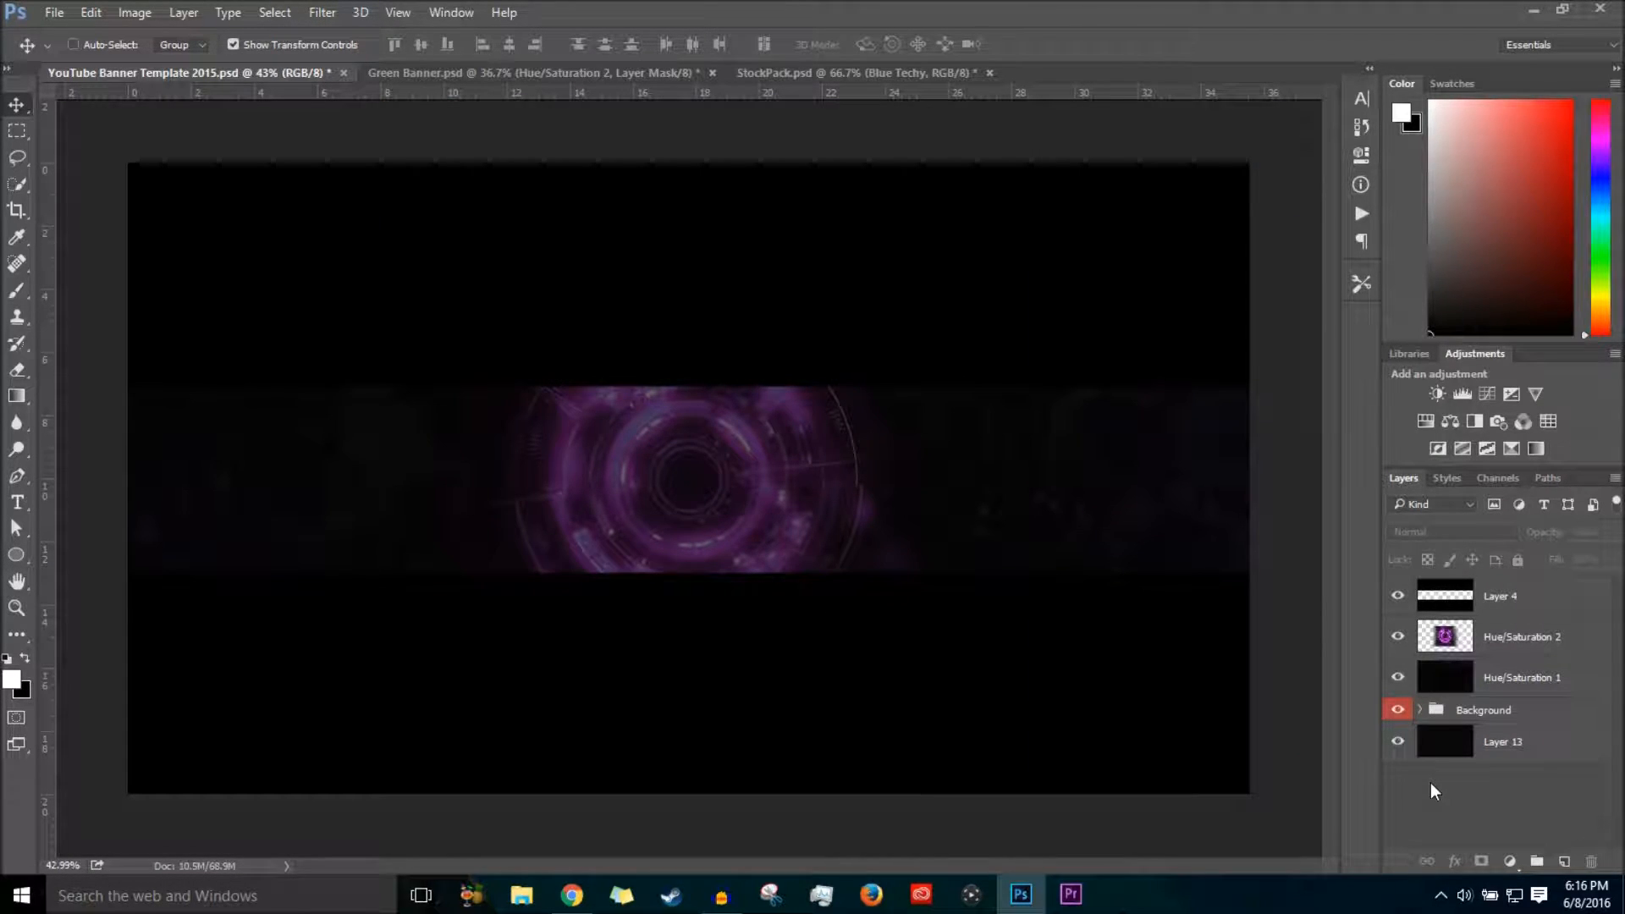
right_click(1522, 638)
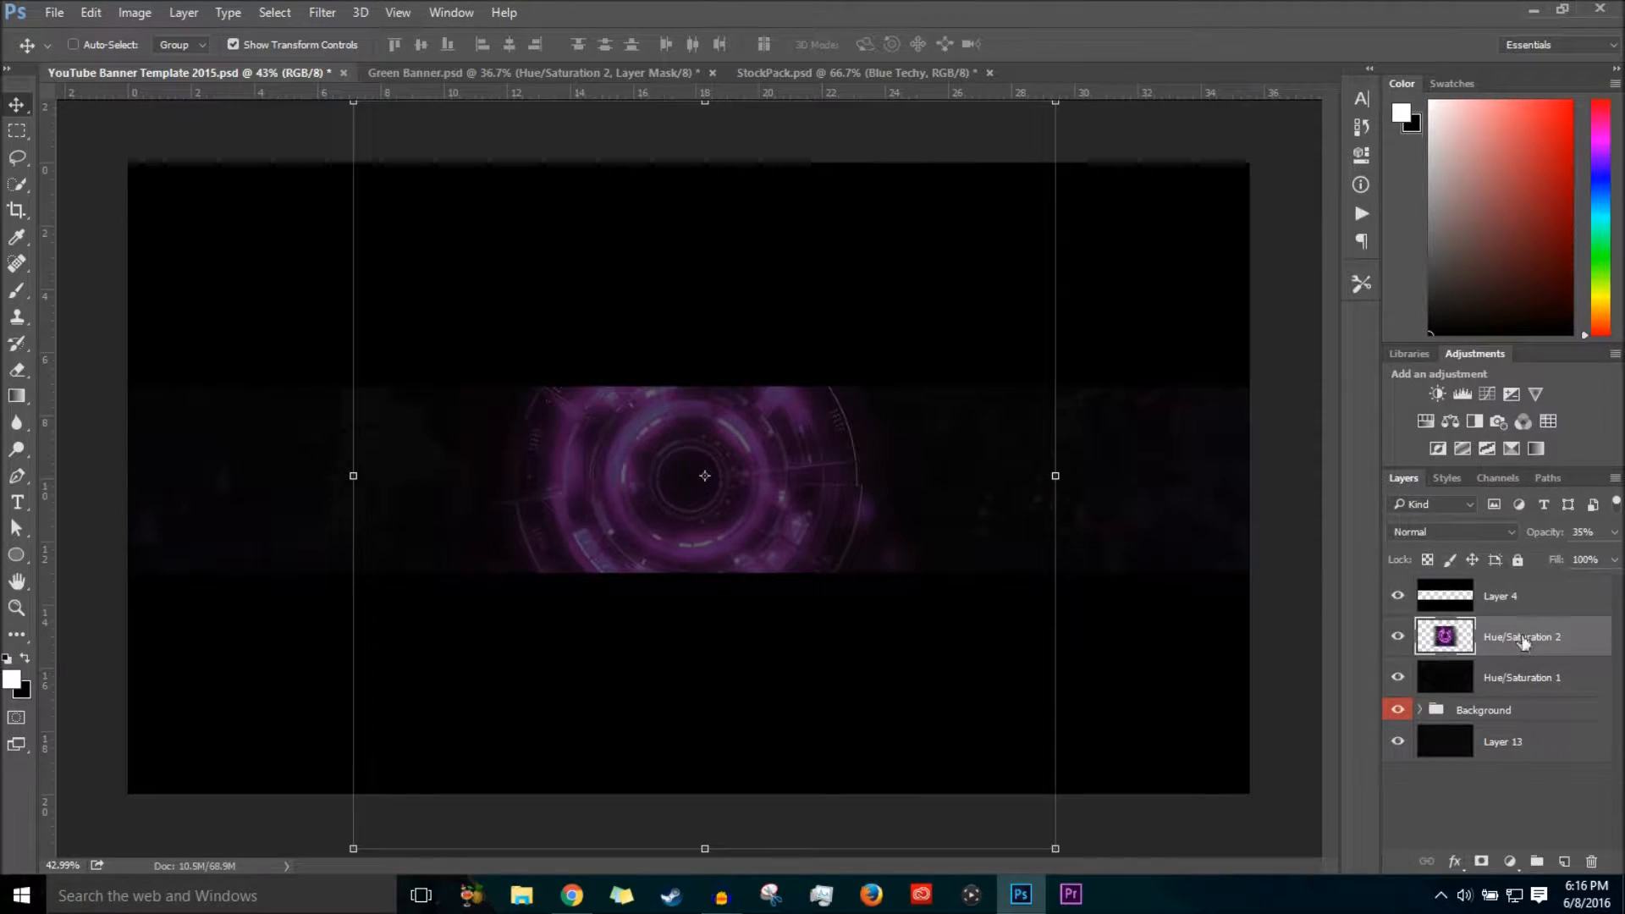
click(1561, 763)
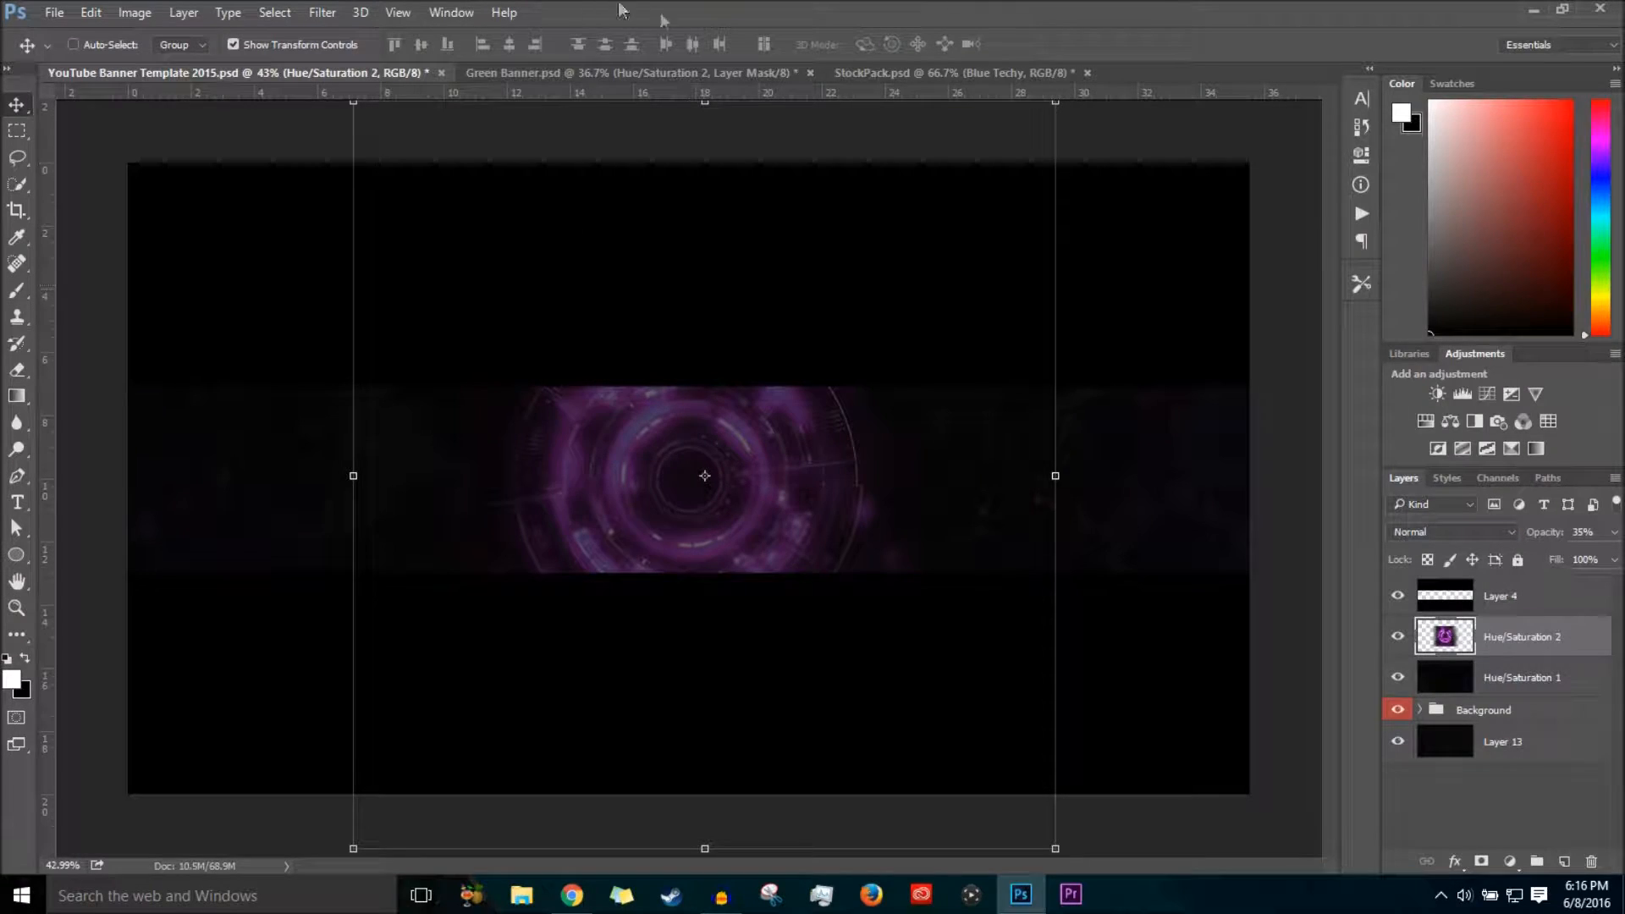
In StockPack.psd, hide the Blue Techy layer and show the Blue Displace layer.
click(910, 74)
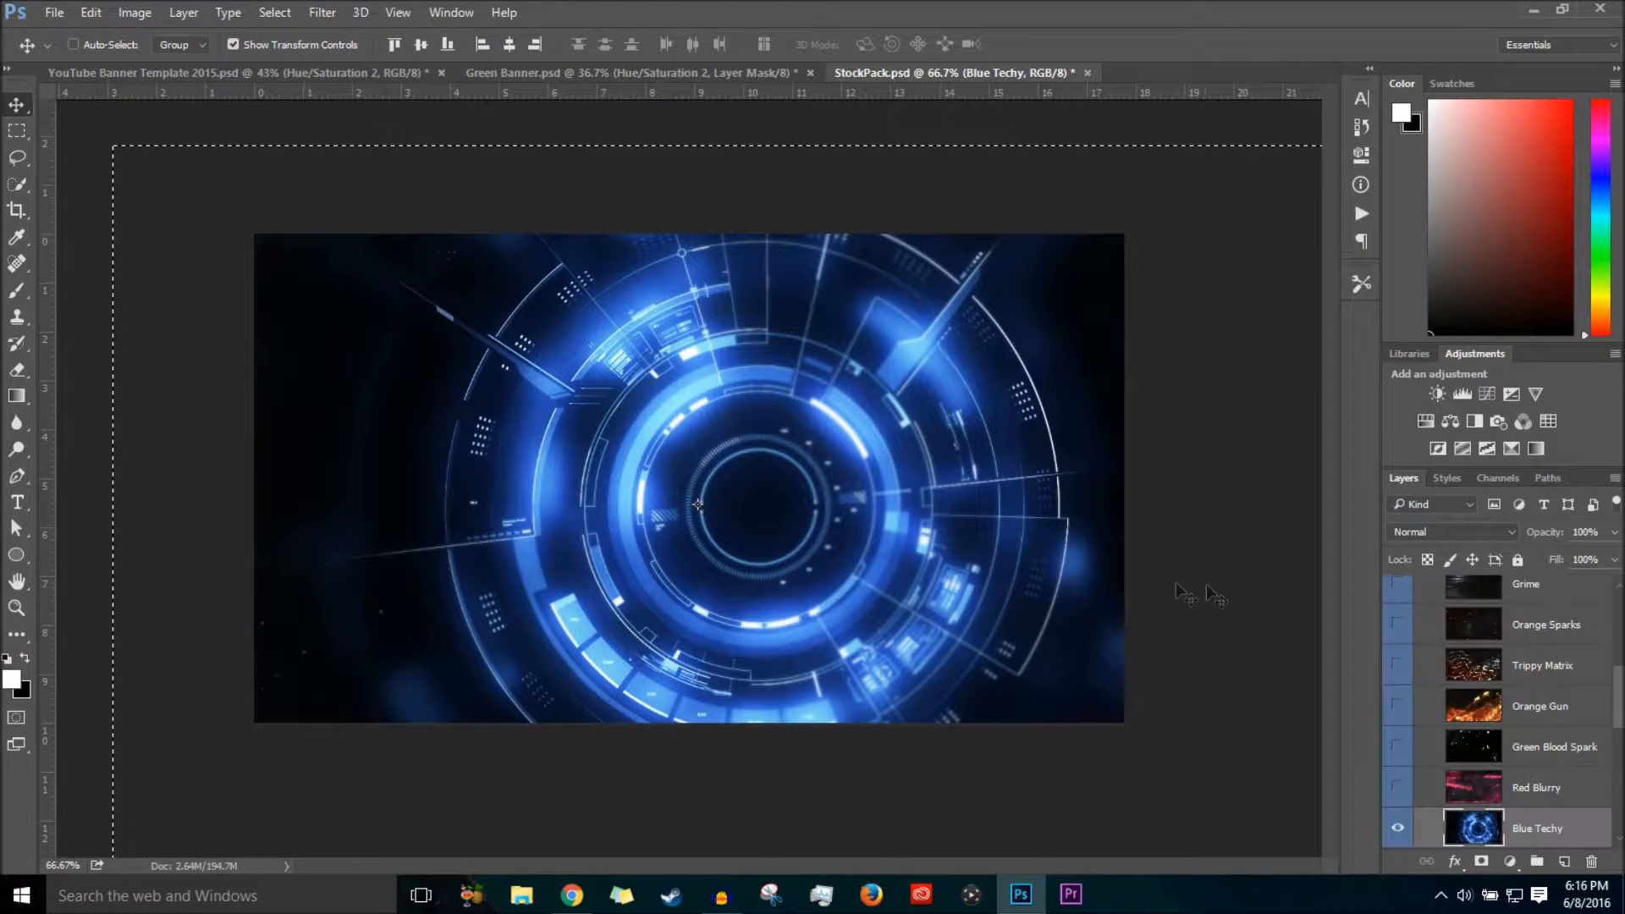
click(1398, 829)
scroll(1506, 749, down, 2)
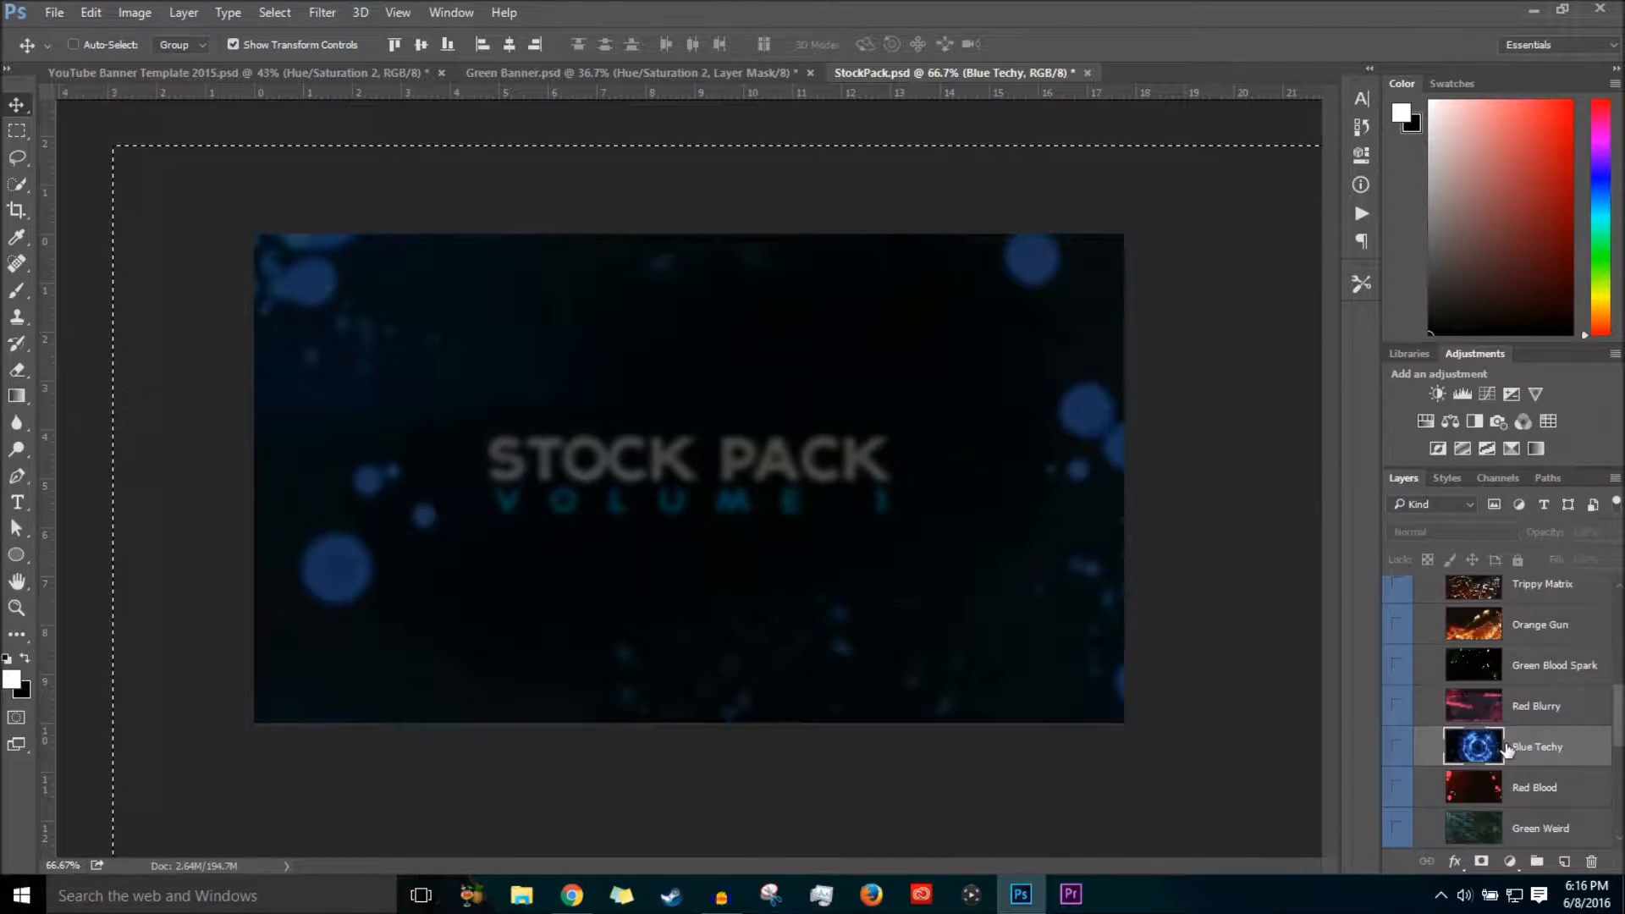
scroll(1507, 749, down, 3)
scroll(1511, 747, down, 4)
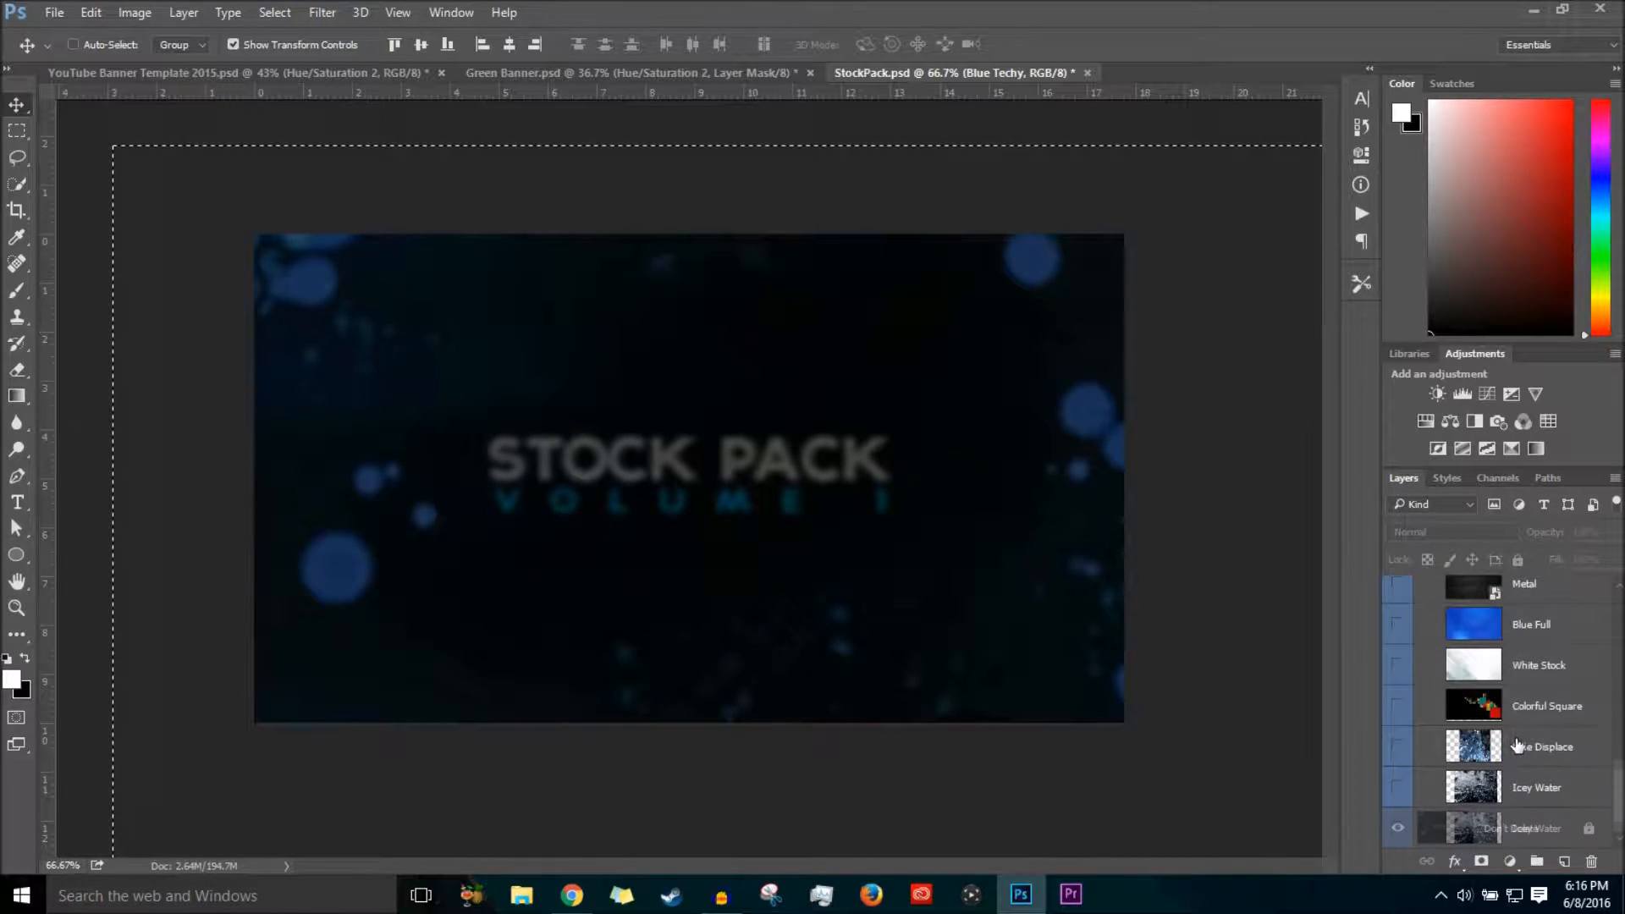
click(1518, 747)
click(1398, 747)
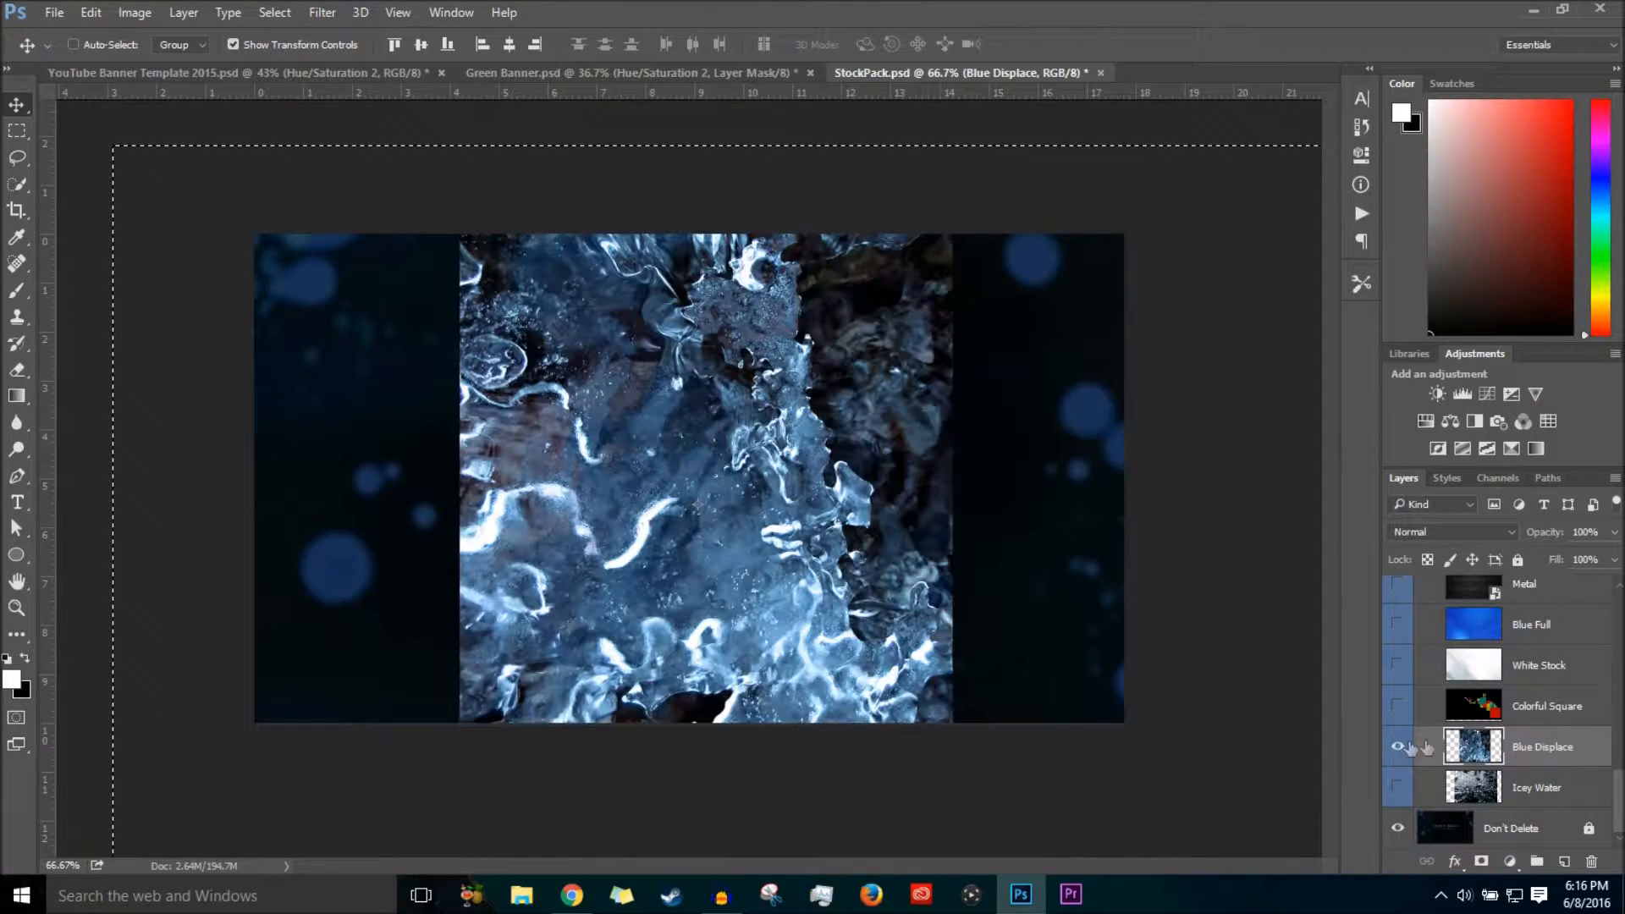
Copy the Blue Displace texture into the YouTube banner document and enlarge it over the left end of the strip.
click(72, 44)
drag(311, 354, 476, 383)
drag(556, 330, 667, 203)
drag(618, 372, 528, 395)
click(882, 46)
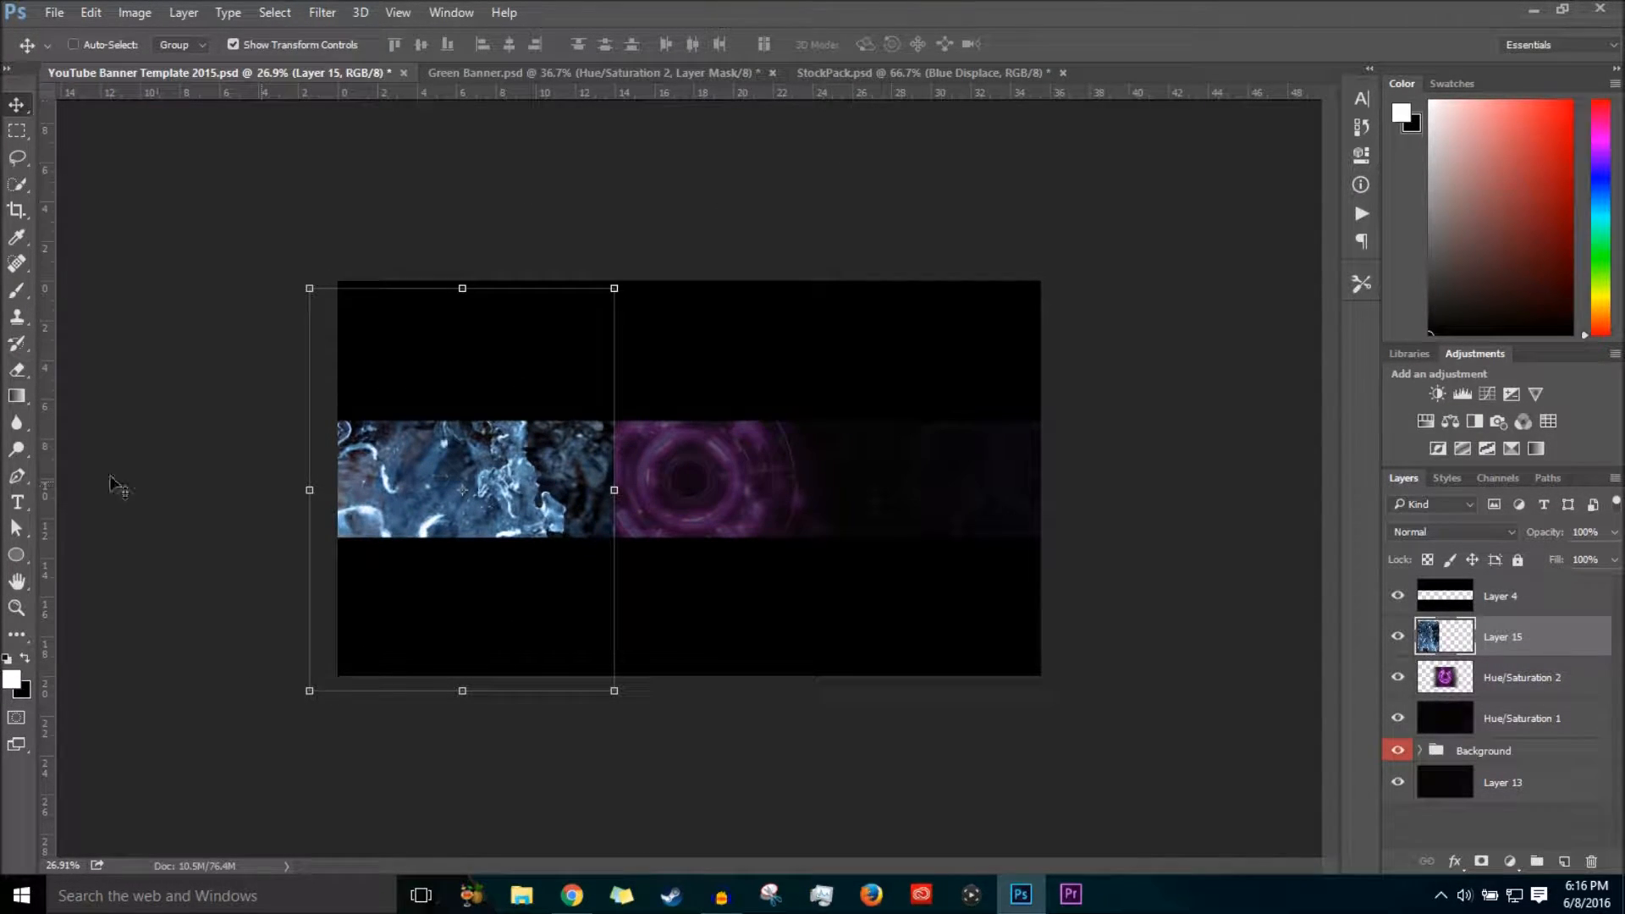
Erase the hard right edge of the blue texture with a soft 500 px Eraser so it blends into the tech circle.
click(22, 374)
mouse_move(659, 383)
mouse_down()
mouse_move(650, 535)
mouse_move(675, 345)
mouse_up()
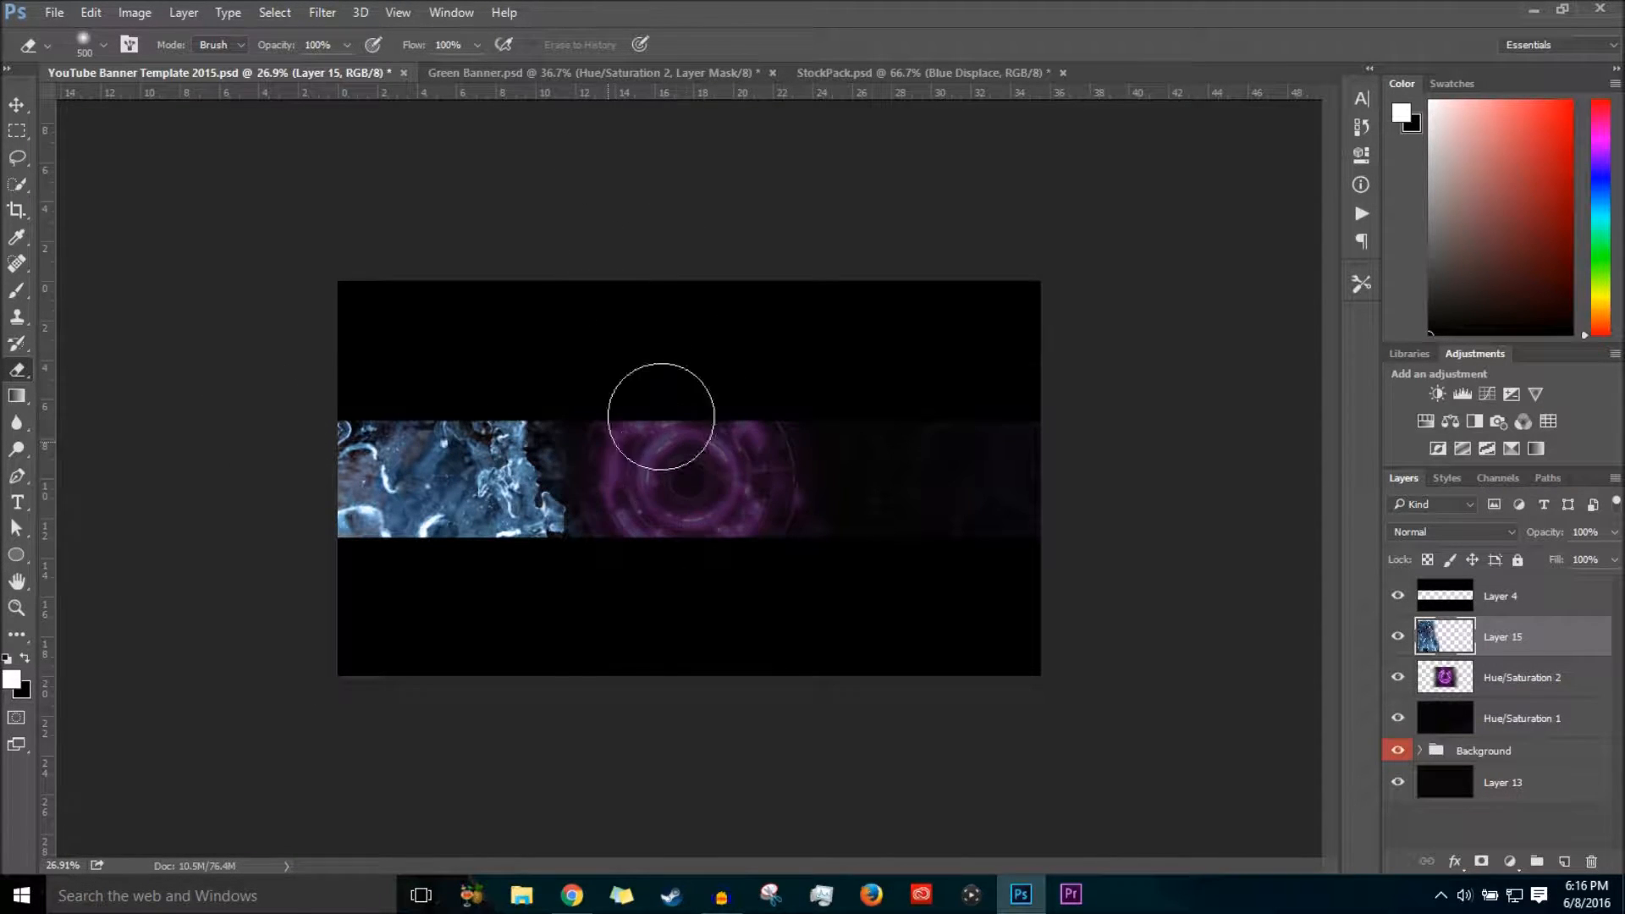
click(16, 104)
Recolour the texture purple with a Hue/Saturation adjustment limited to its area, using a hue of about +99, and merge it with the texture layer.
ctrl+click(1454, 633)
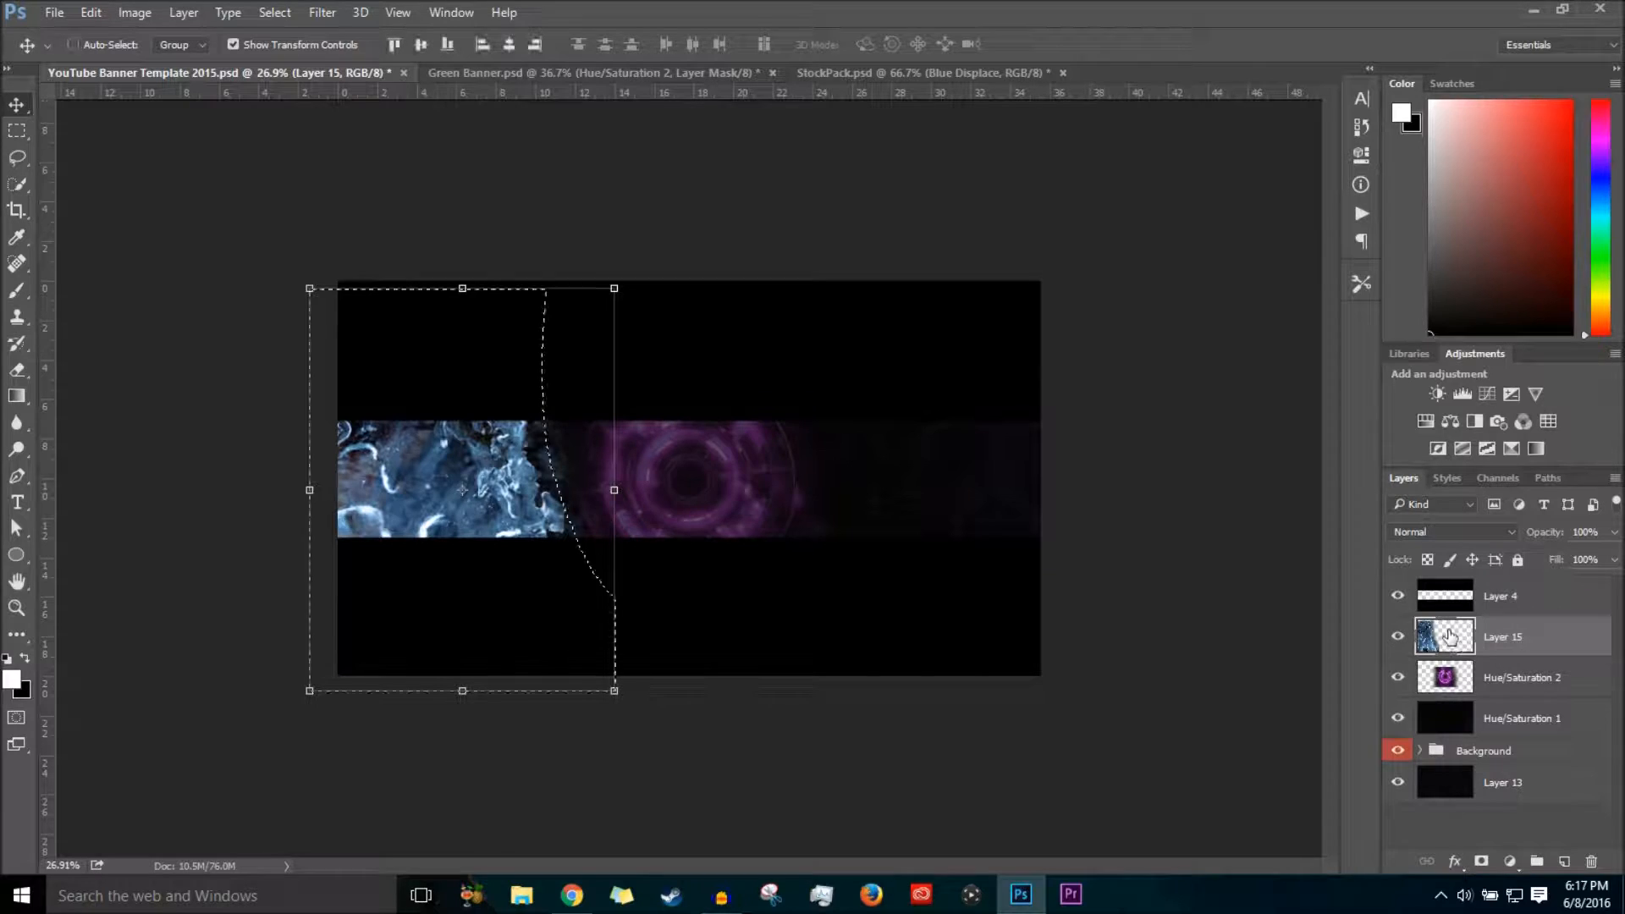
click(1425, 422)
drag(1219, 214, 1277, 219)
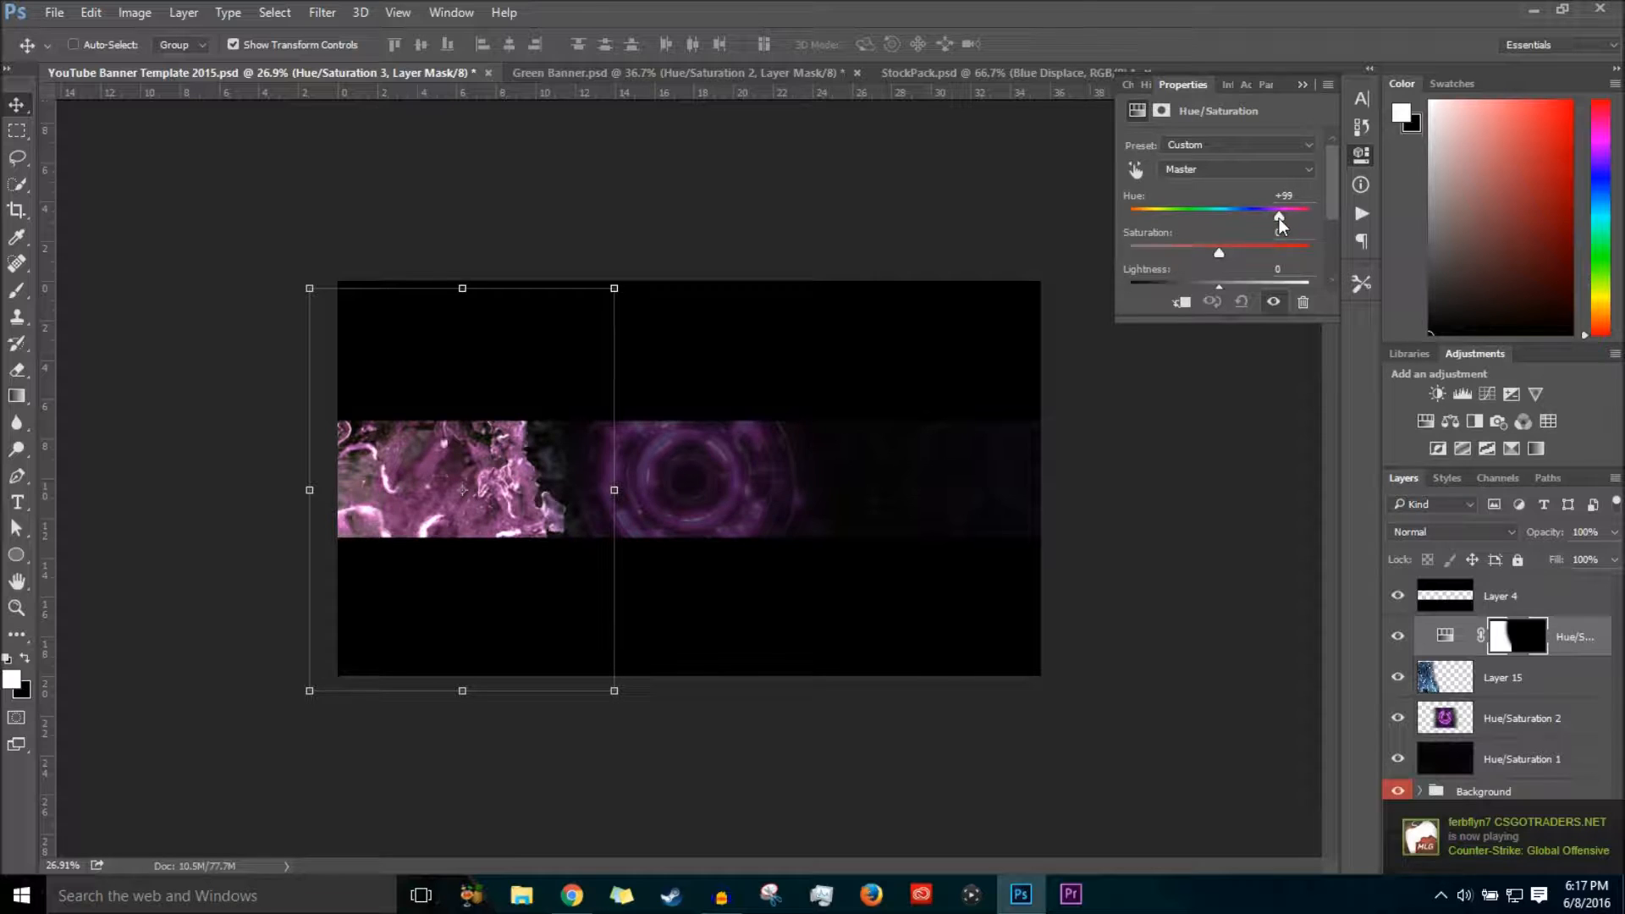
click(1305, 84)
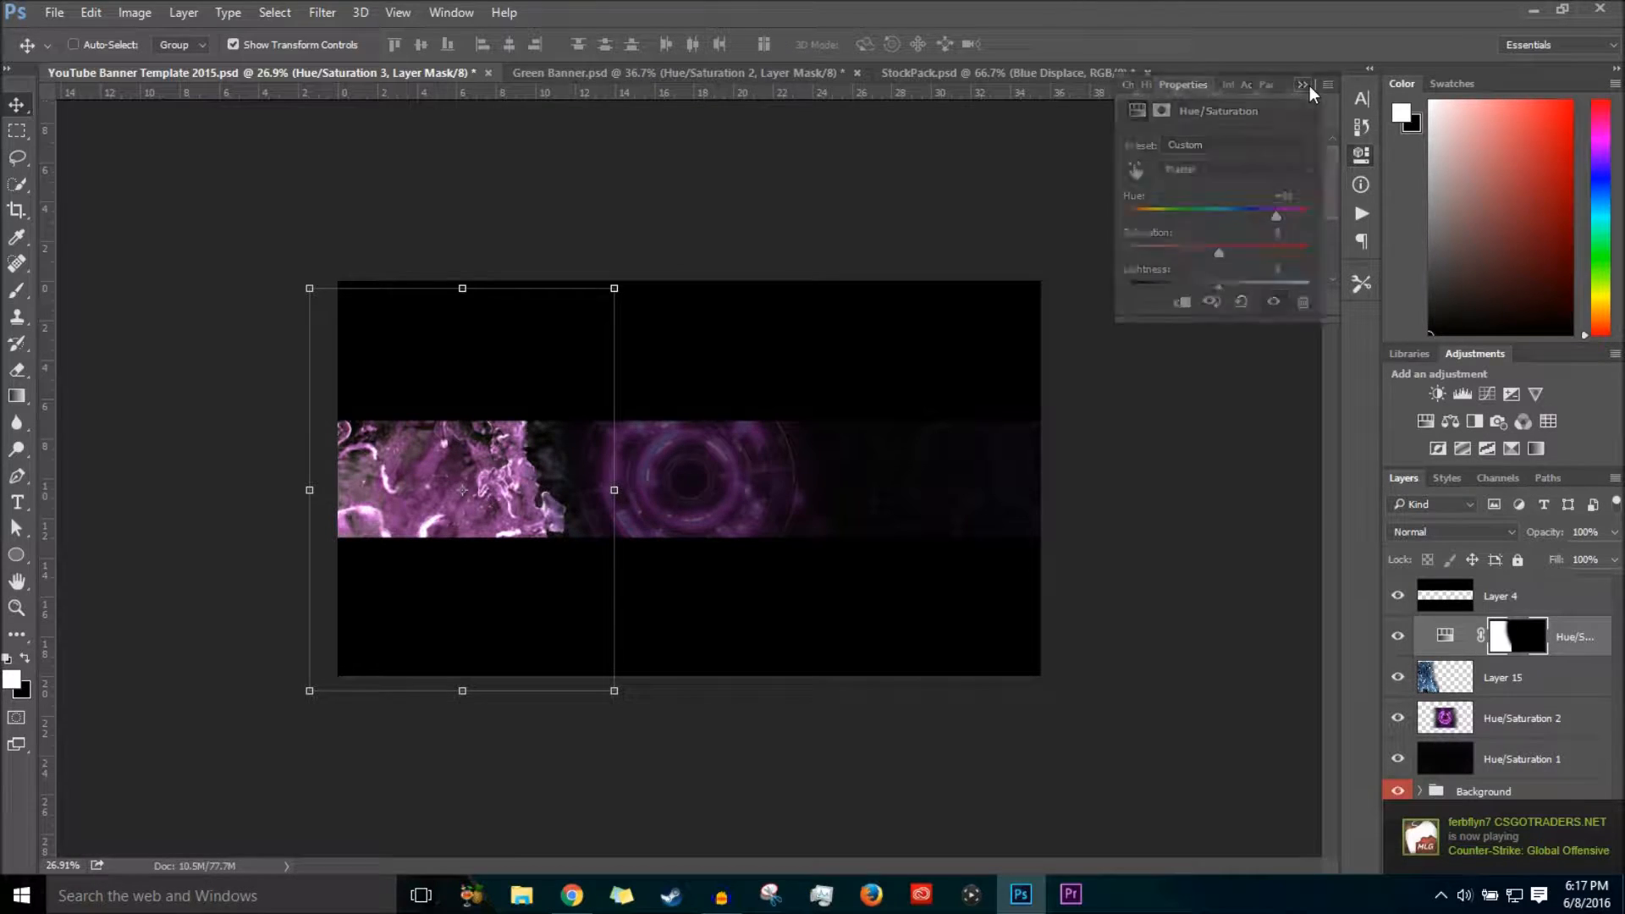
shift+click(1483, 676)
right_click(1483, 675)
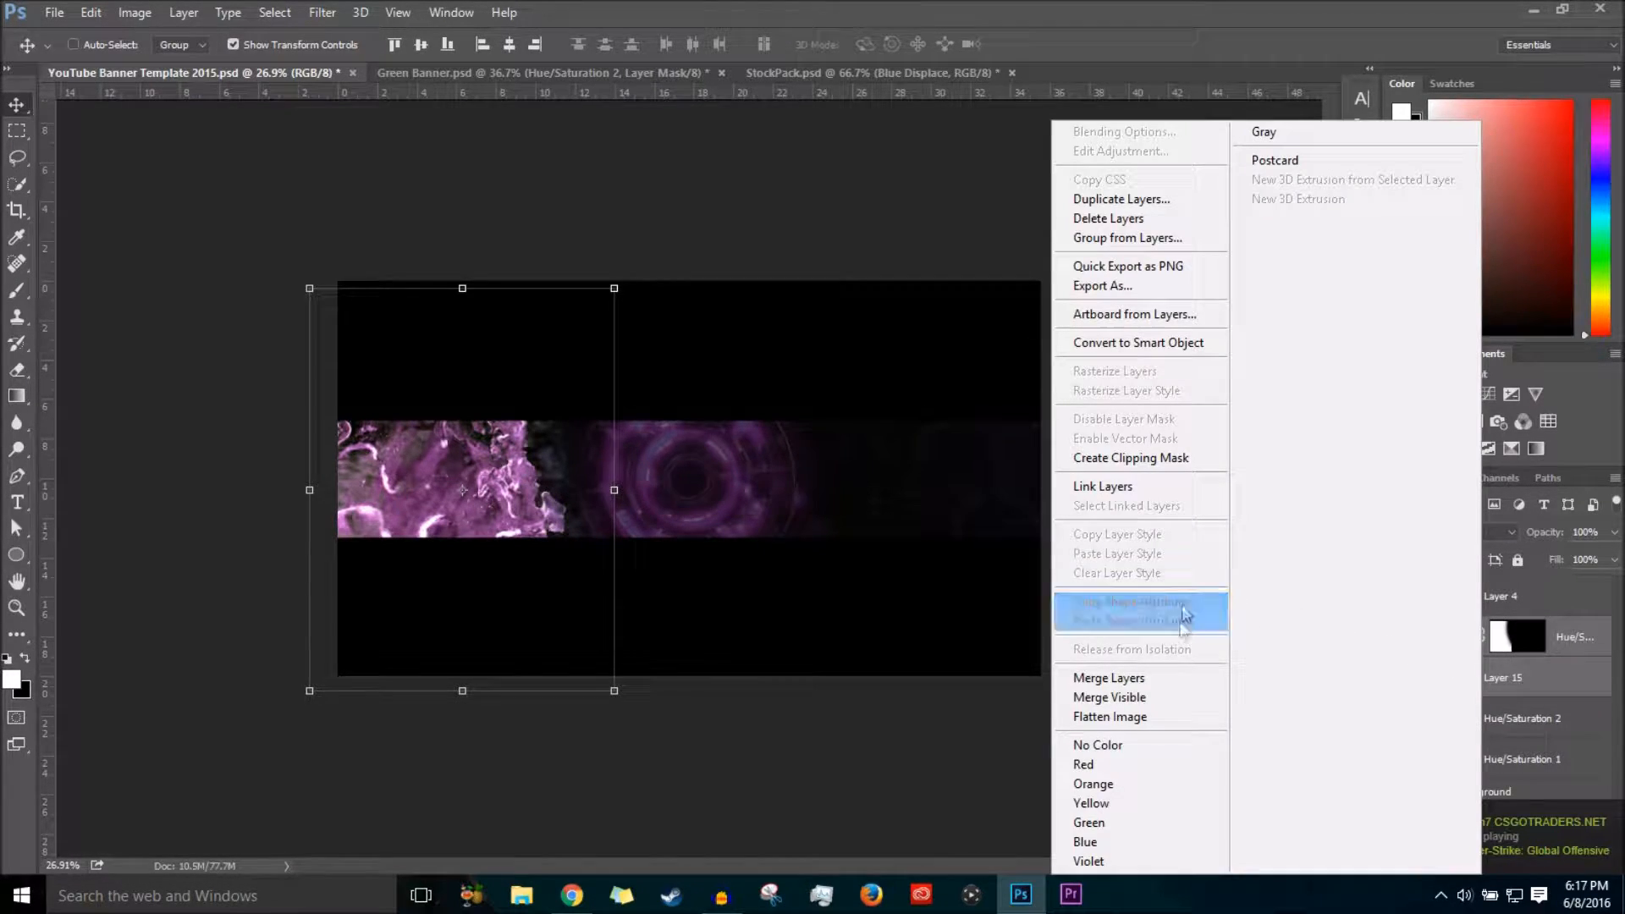
click(1104, 675)
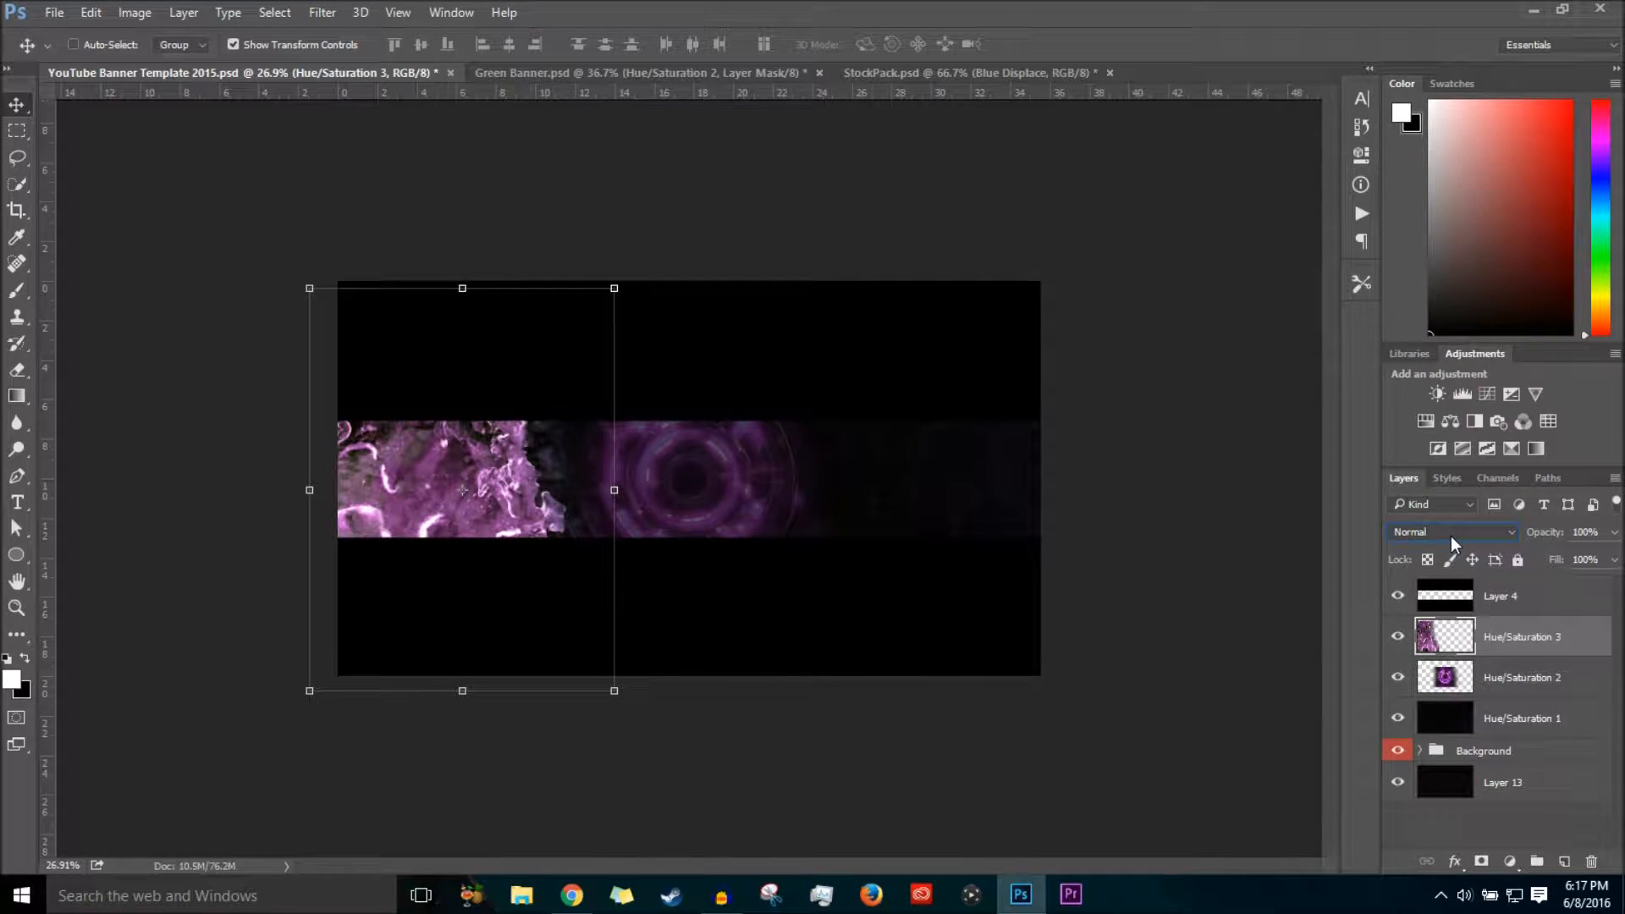
Examine the Themes group in Green Banner.psd for the blend mode of its water texture layer.
scroll(1451, 536, down, 3)
scroll(1450, 536, down, 1)
click(555, 73)
scroll(1523, 694, down, 5)
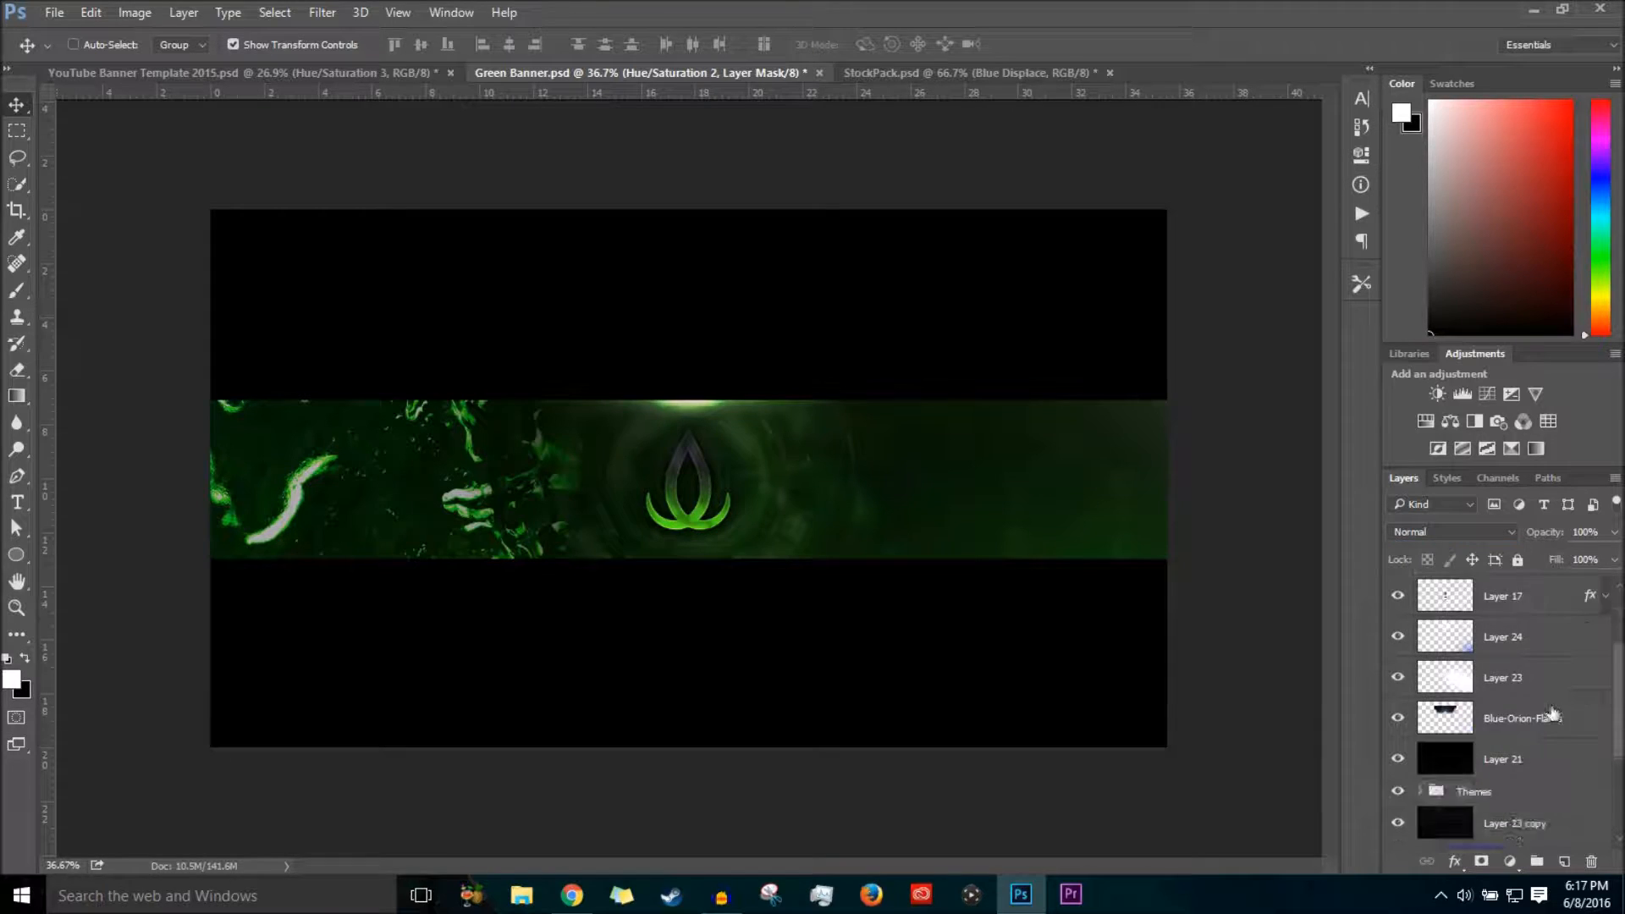
scroll(1542, 718, down, 1)
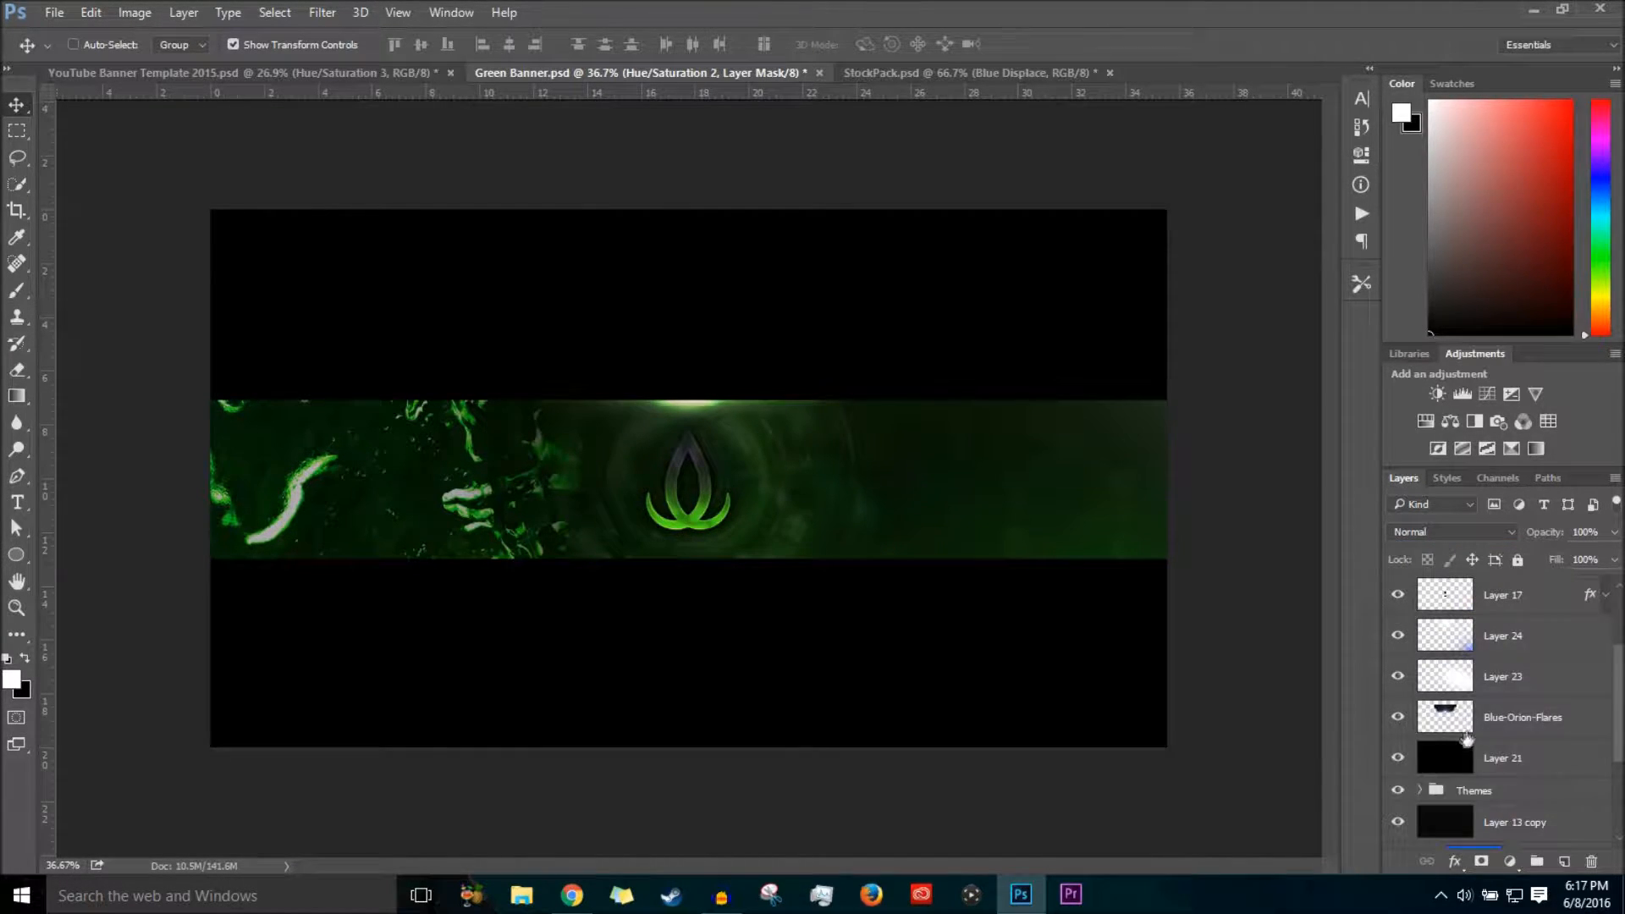
click(1449, 709)
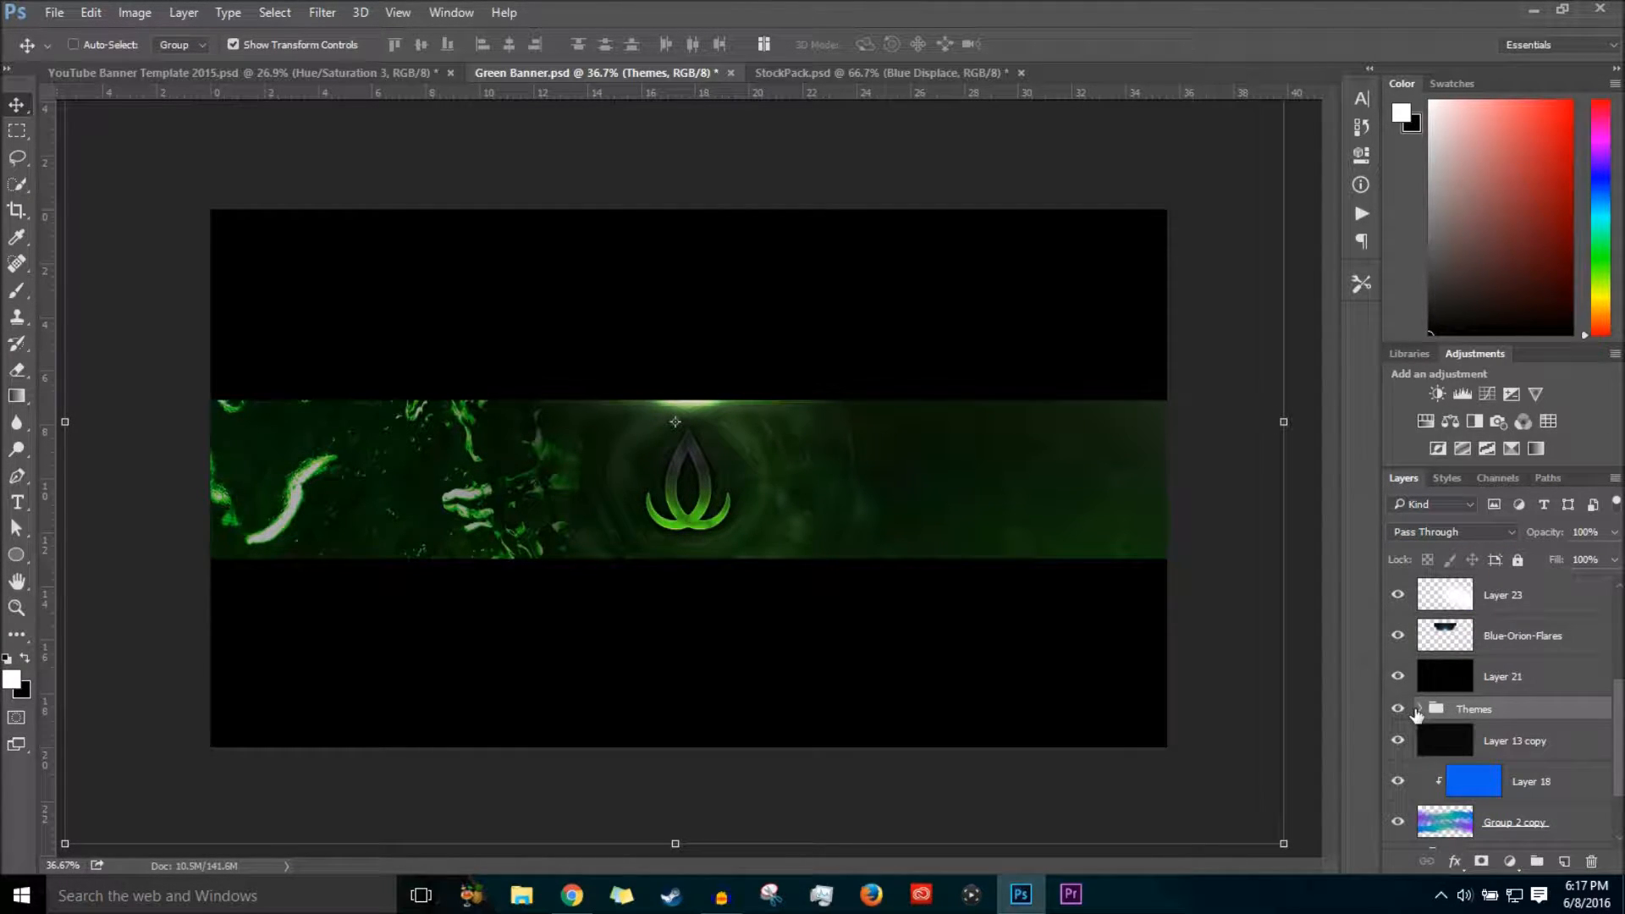
click(1421, 709)
scroll(1537, 701, down, 2)
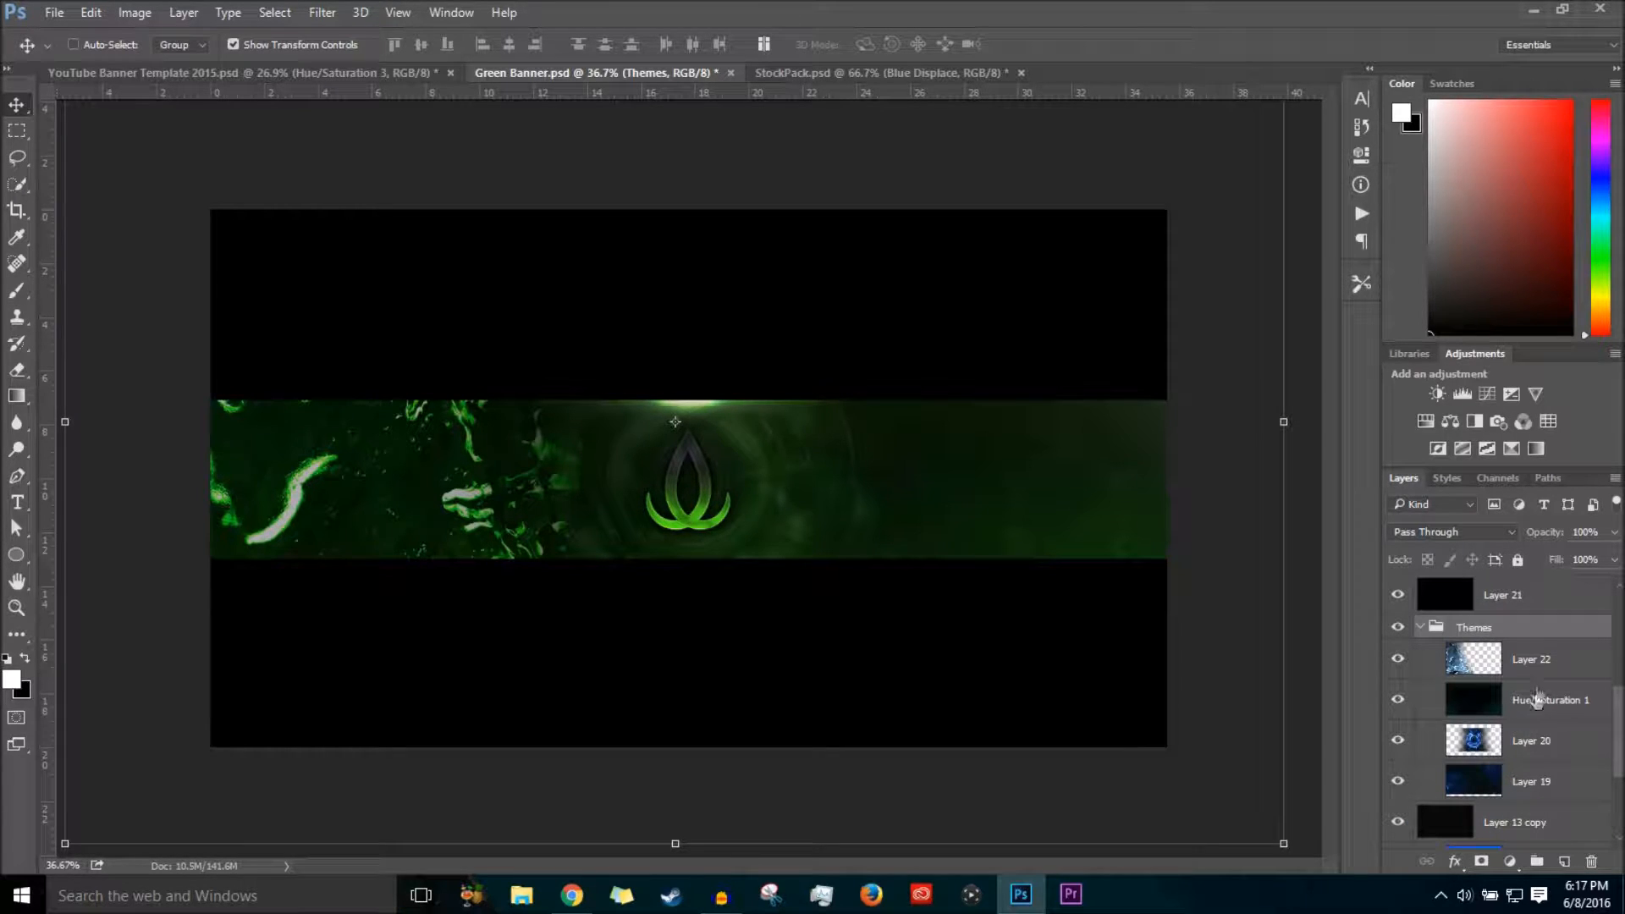
click(1548, 677)
click(243, 72)
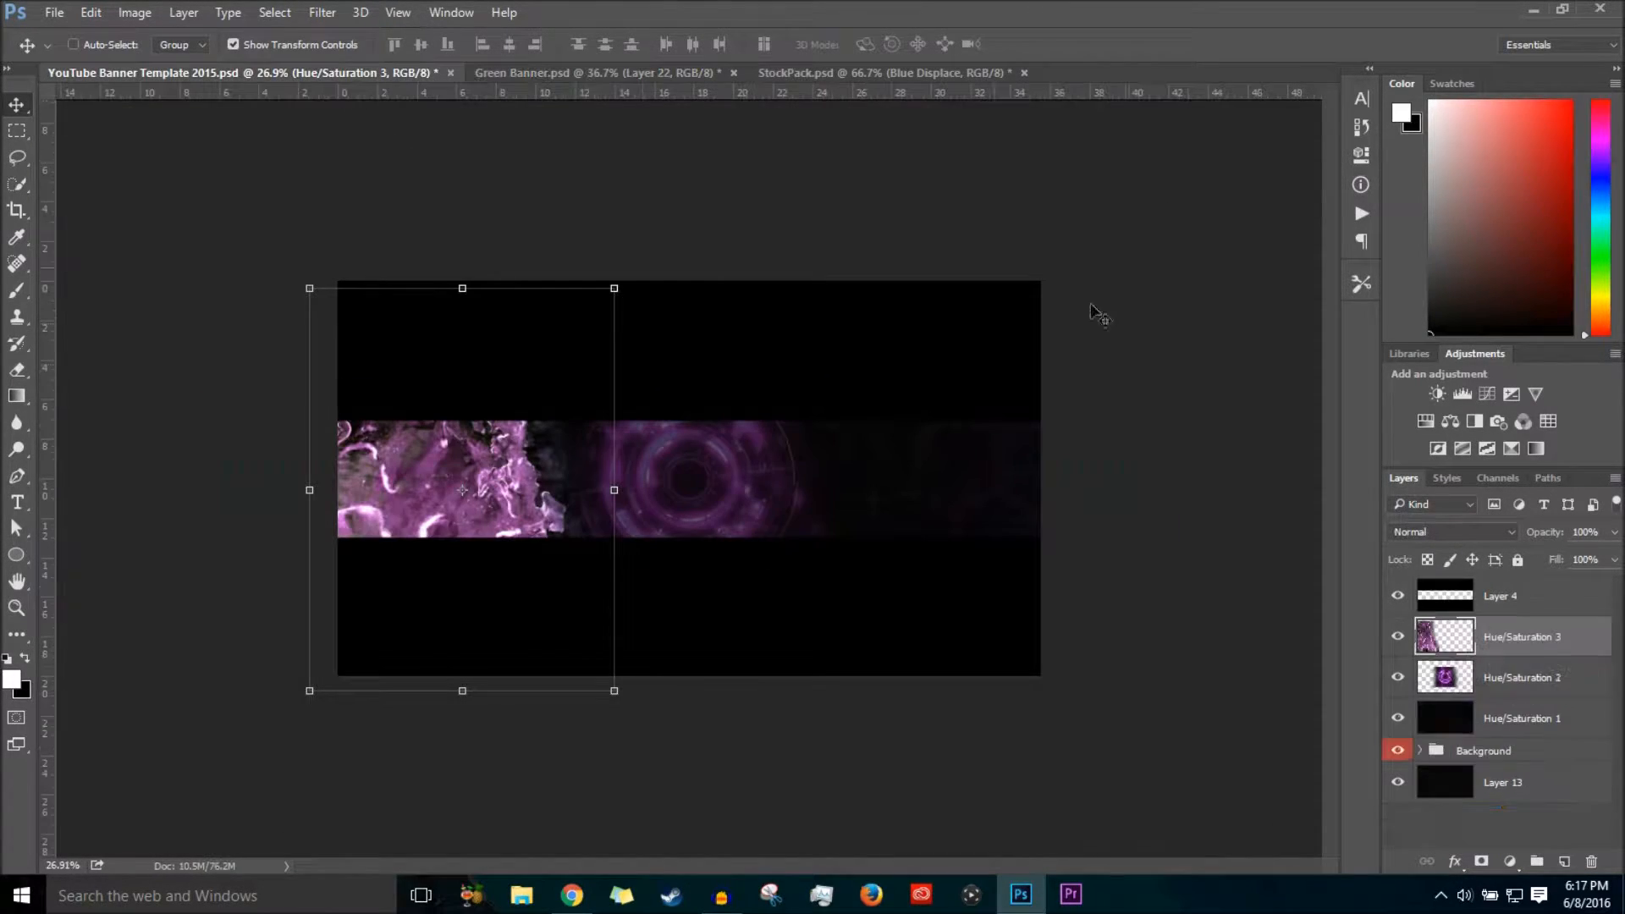
Set the purple texture layer's blend mode to Color Dodge and compare it with the green banner.
click(1434, 532)
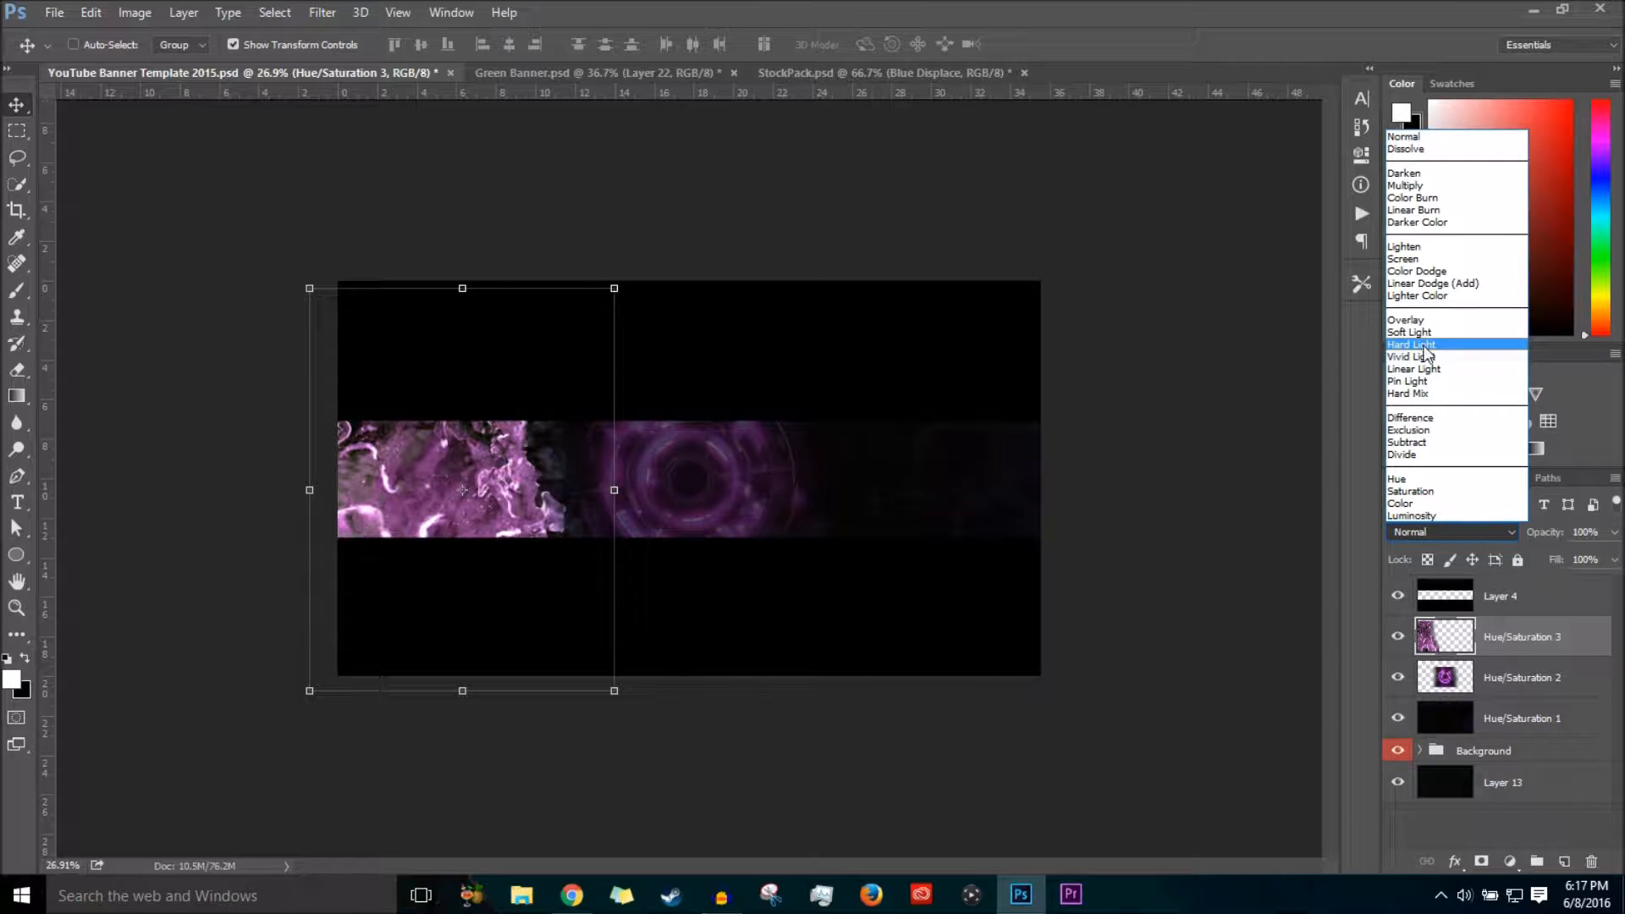
click(1422, 271)
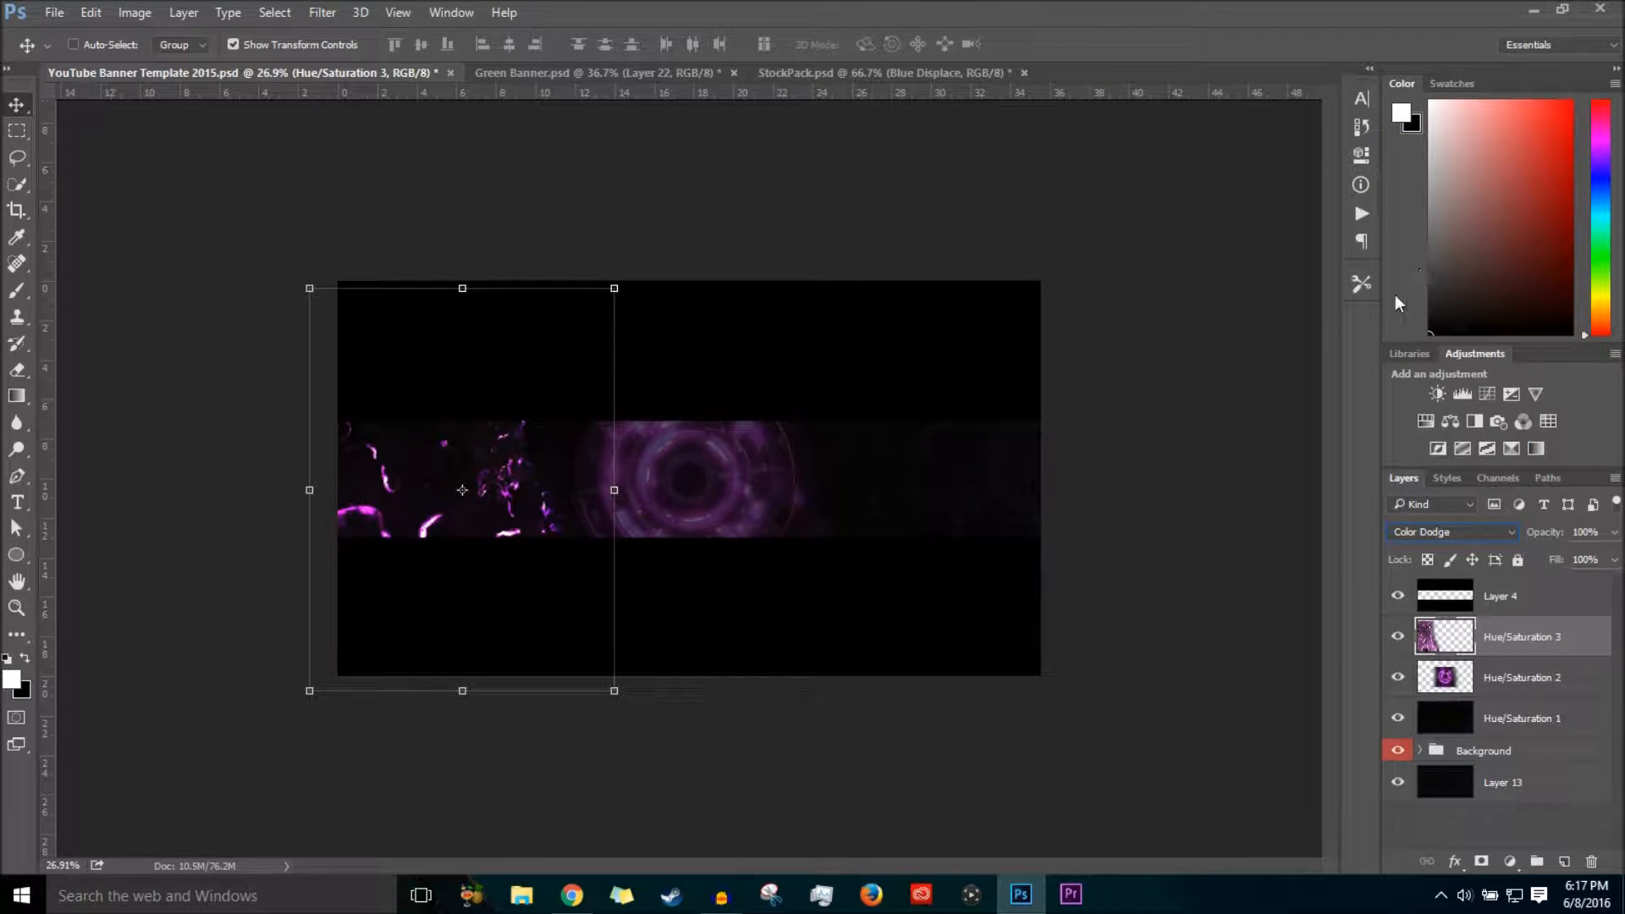
click(559, 72)
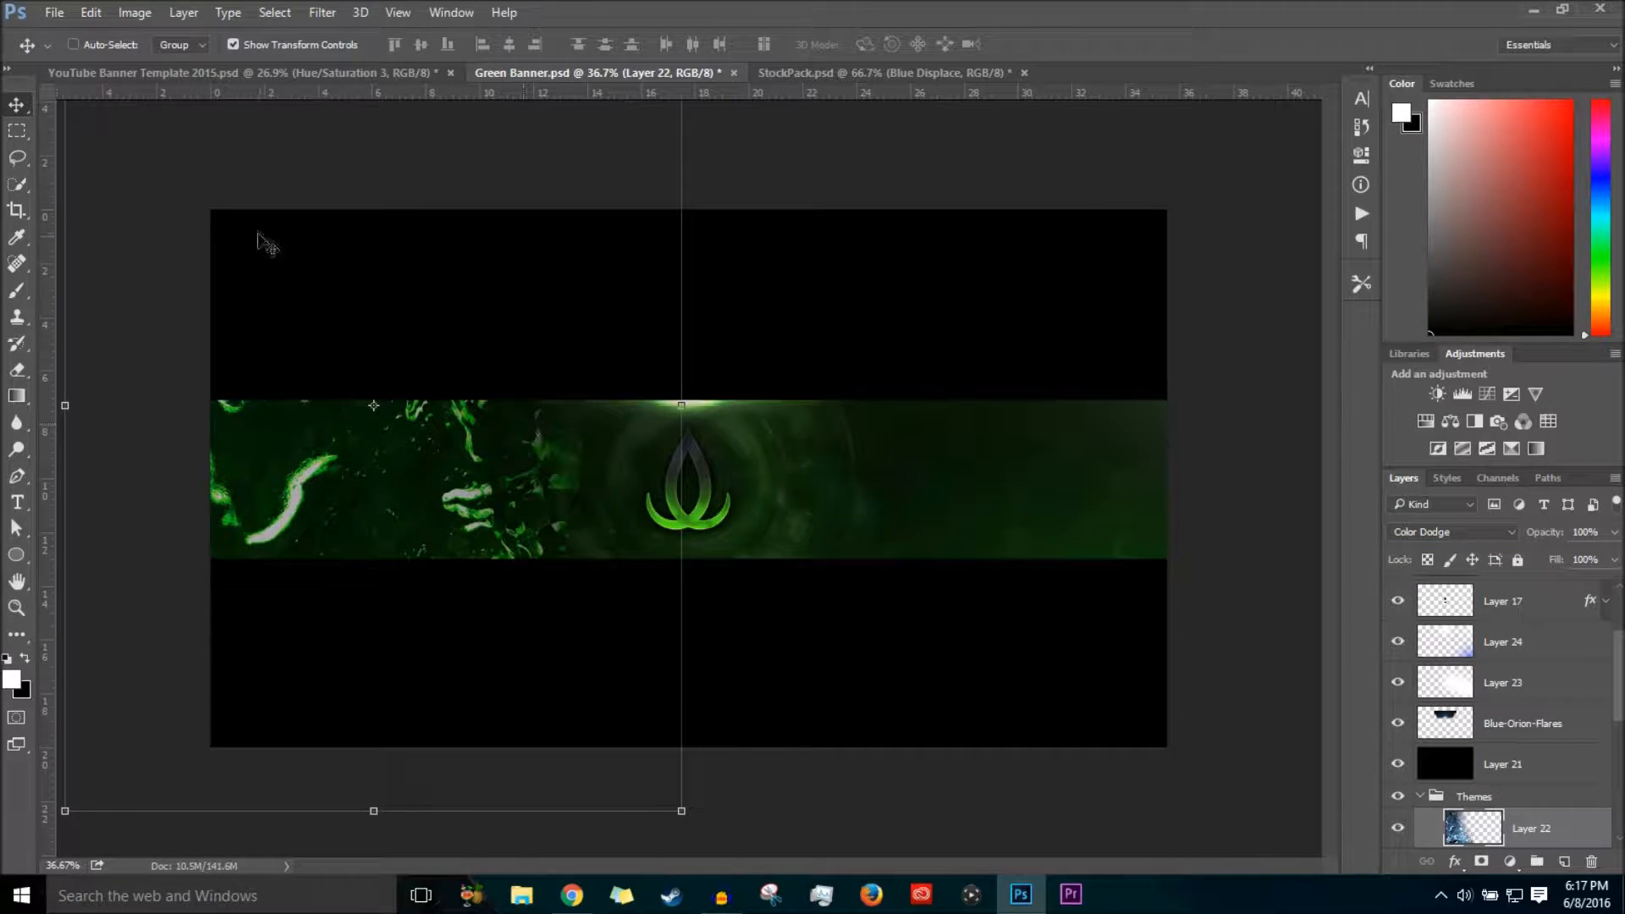
click(242, 72)
Scale the purple texture layer to about 124% so it reaches into the tech circle.
drag(615, 290, 682, 192)
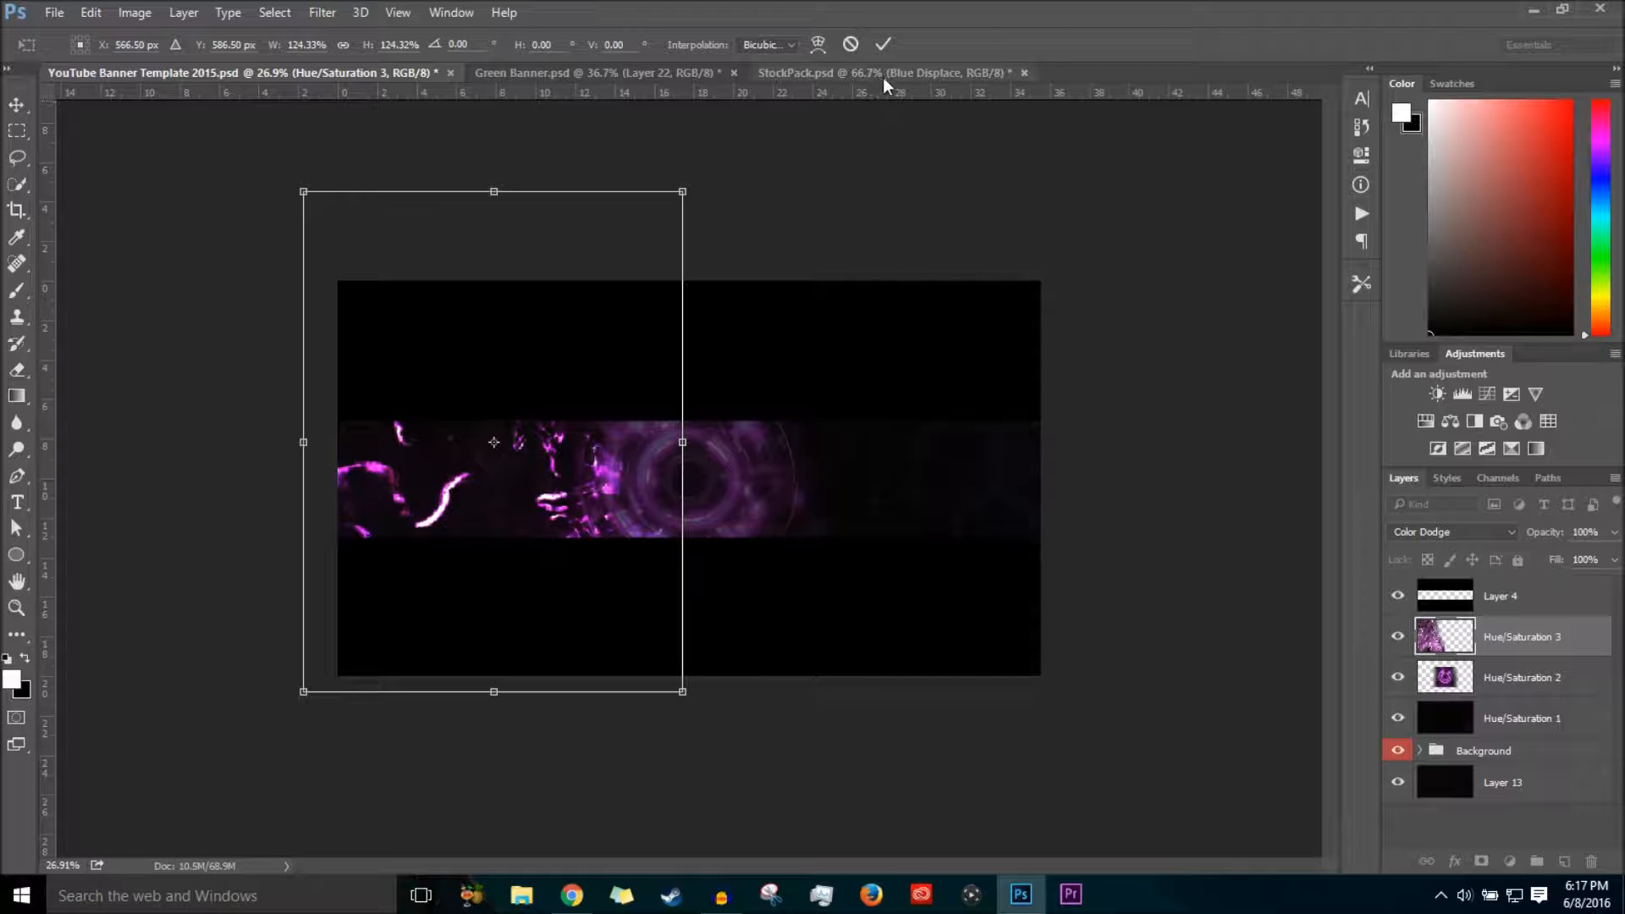
click(883, 46)
scroll(1115, 684, up, 7)
scroll(1115, 684, down, 4)
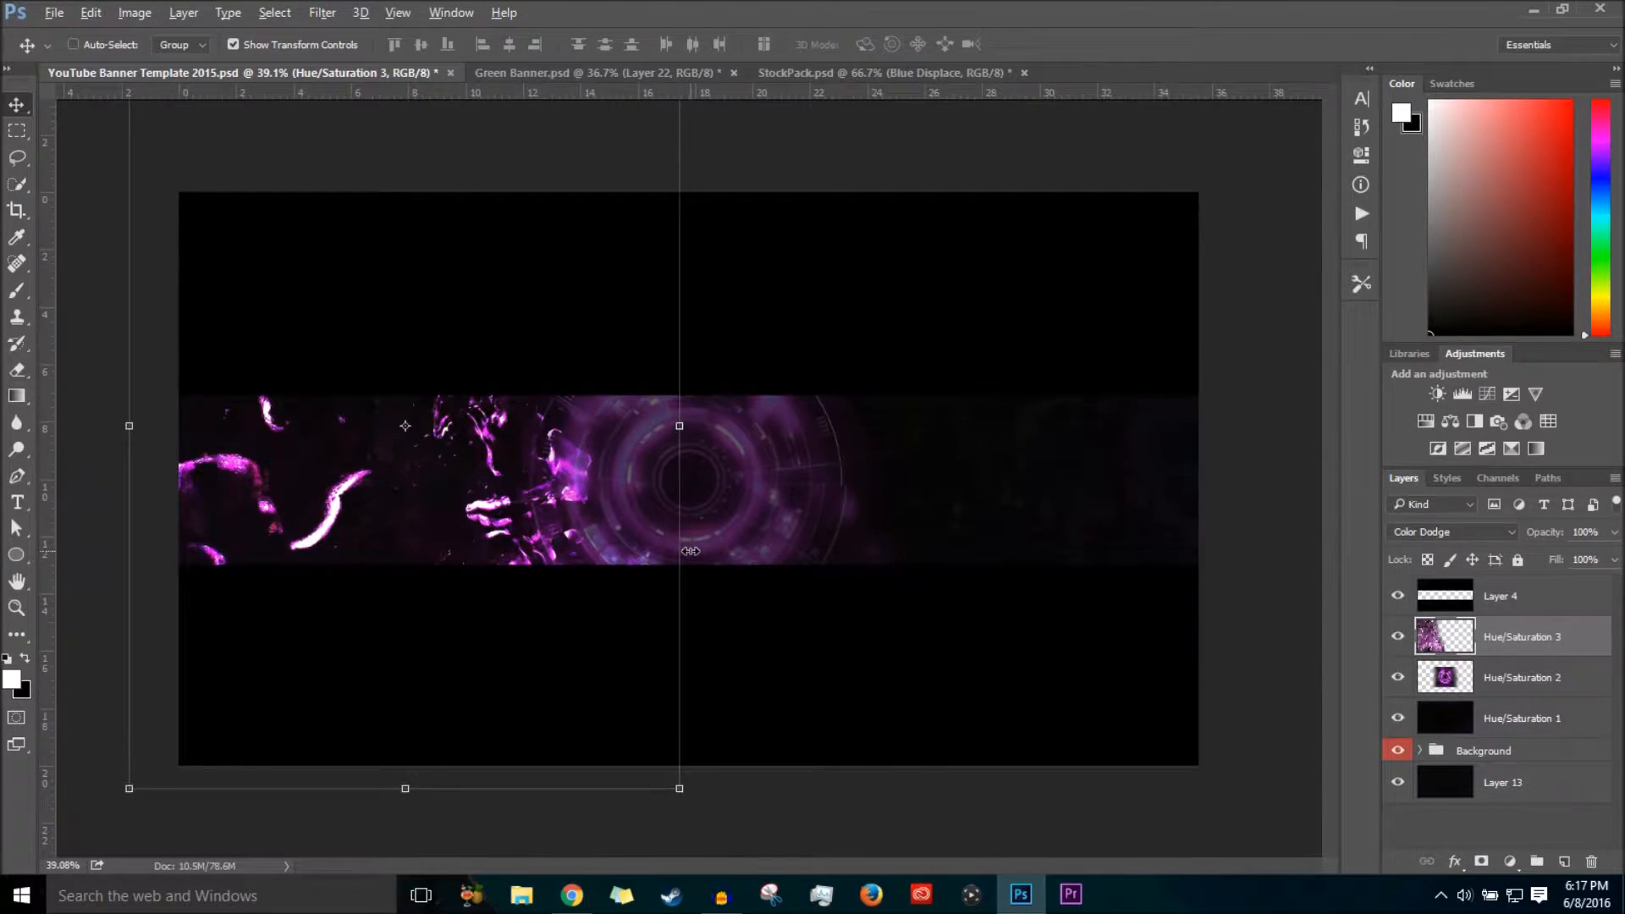
click(1439, 814)
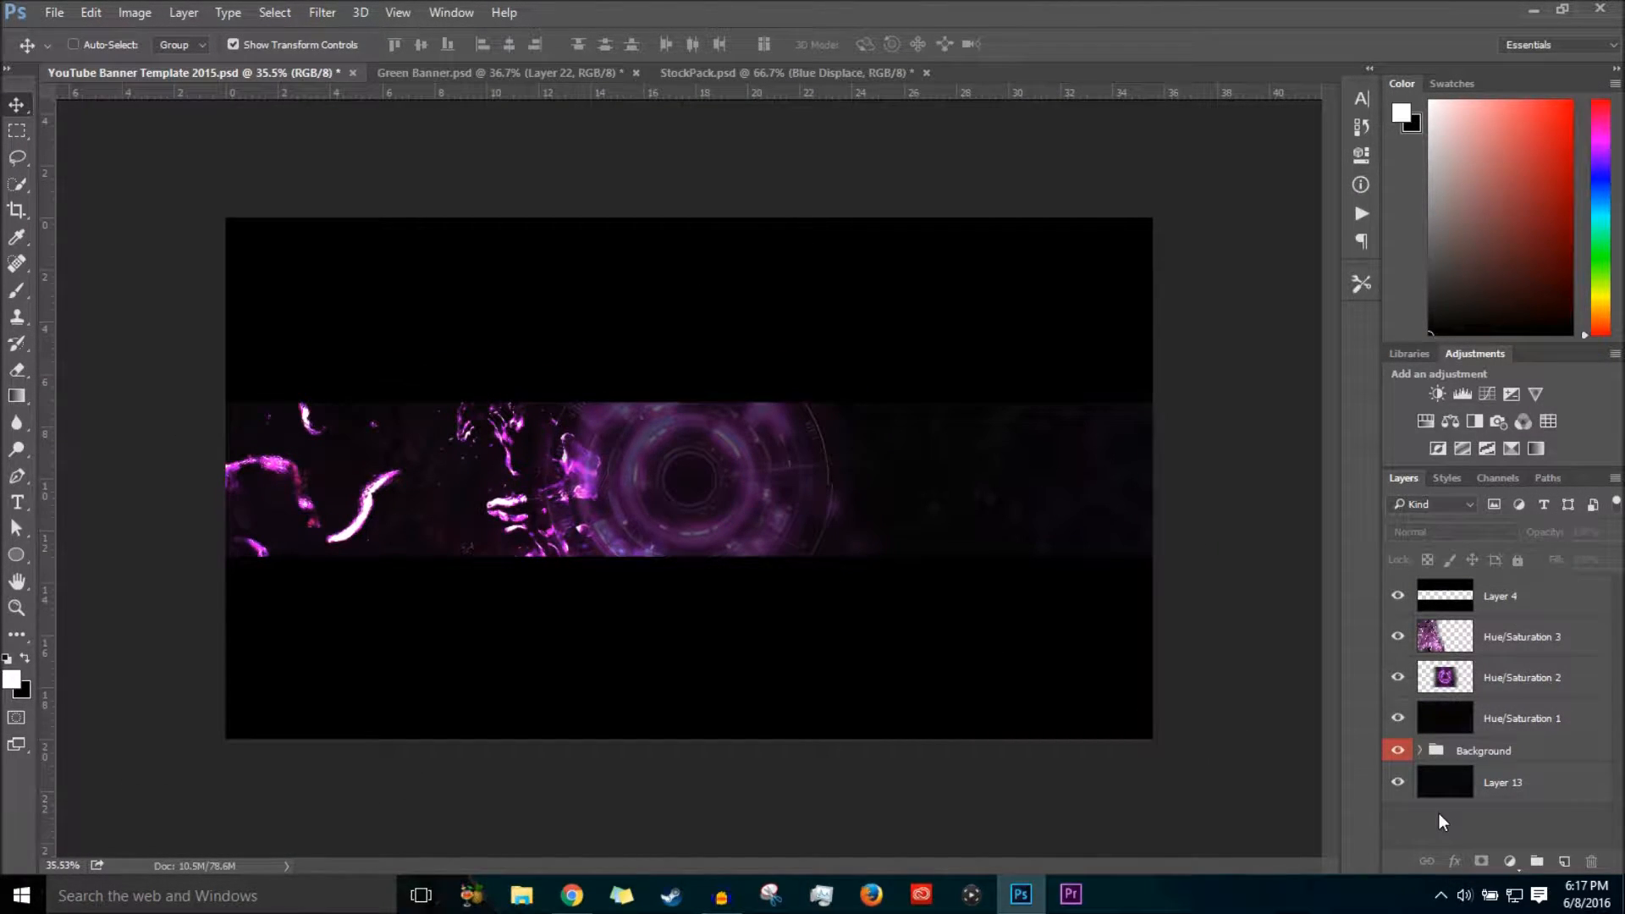
Nudge the purple tech circle layer slightly to the right and down on the banner strip.
click(1529, 687)
drag(718, 511, 725, 515)
click(1437, 837)
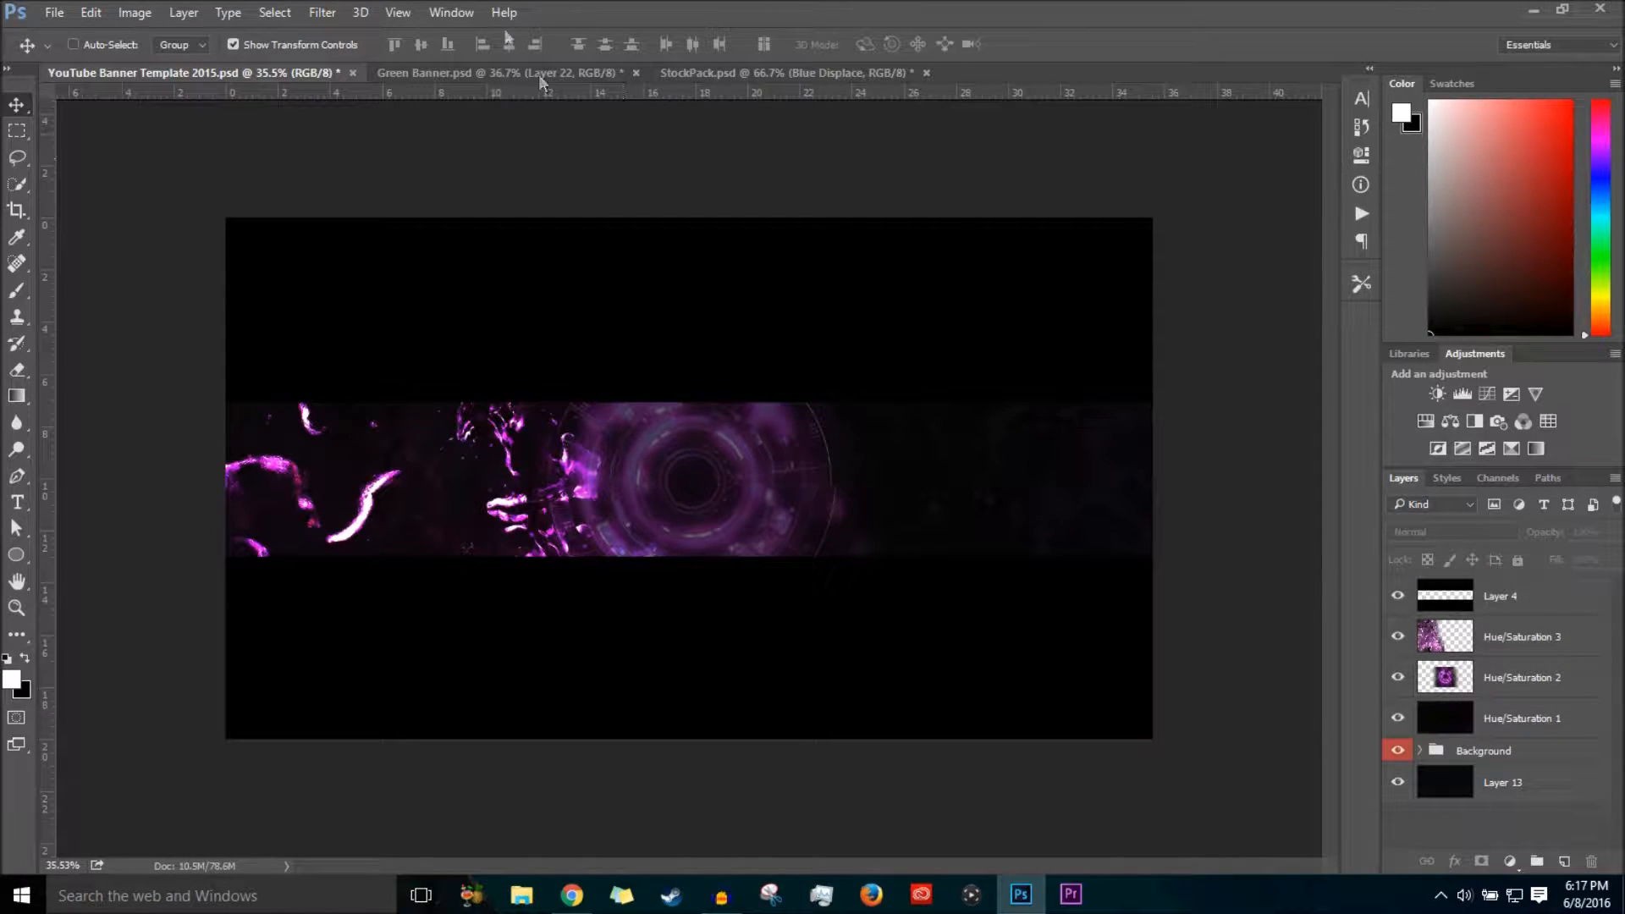
Compare the purple banner with the finished design in Green Banner.psd.
click(498, 73)
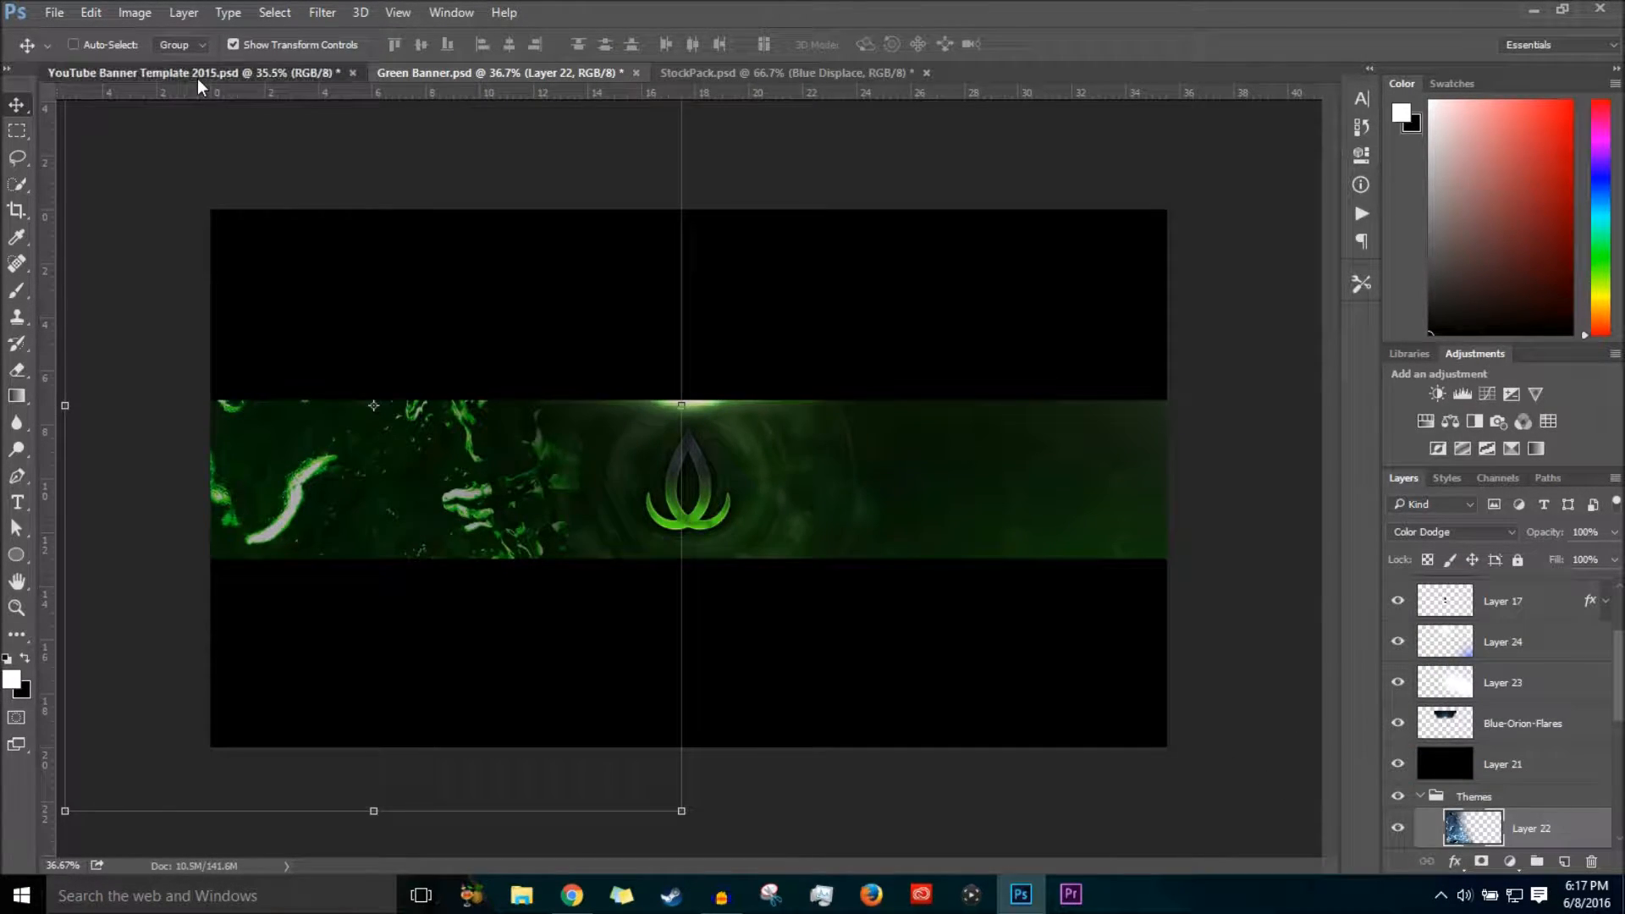
click(197, 78)
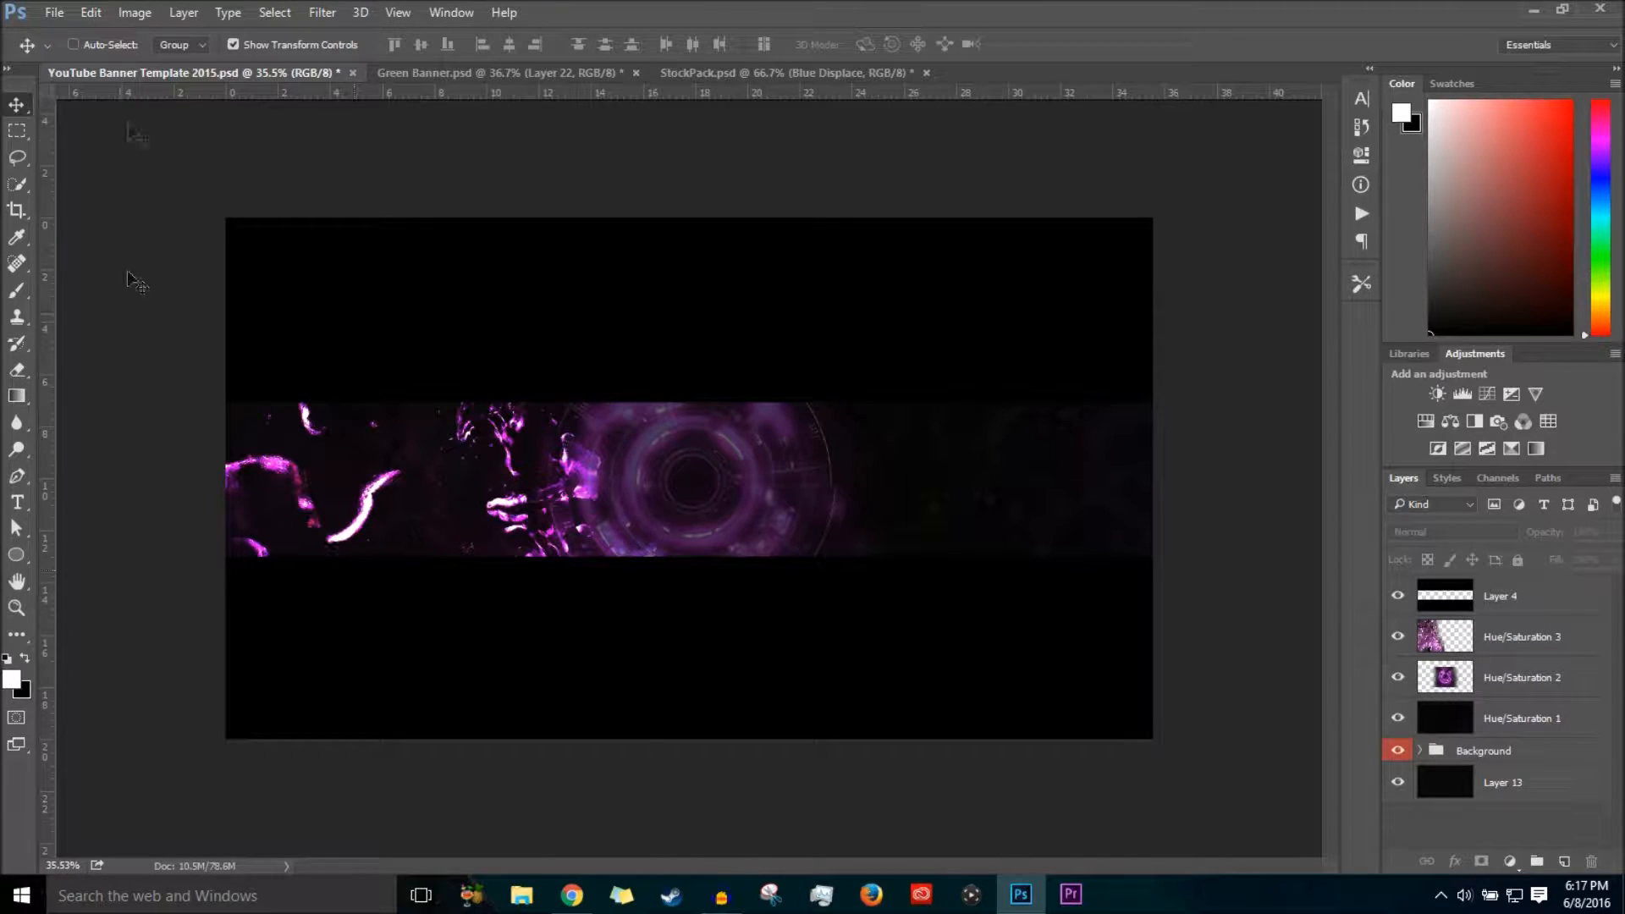
click(54, 12)
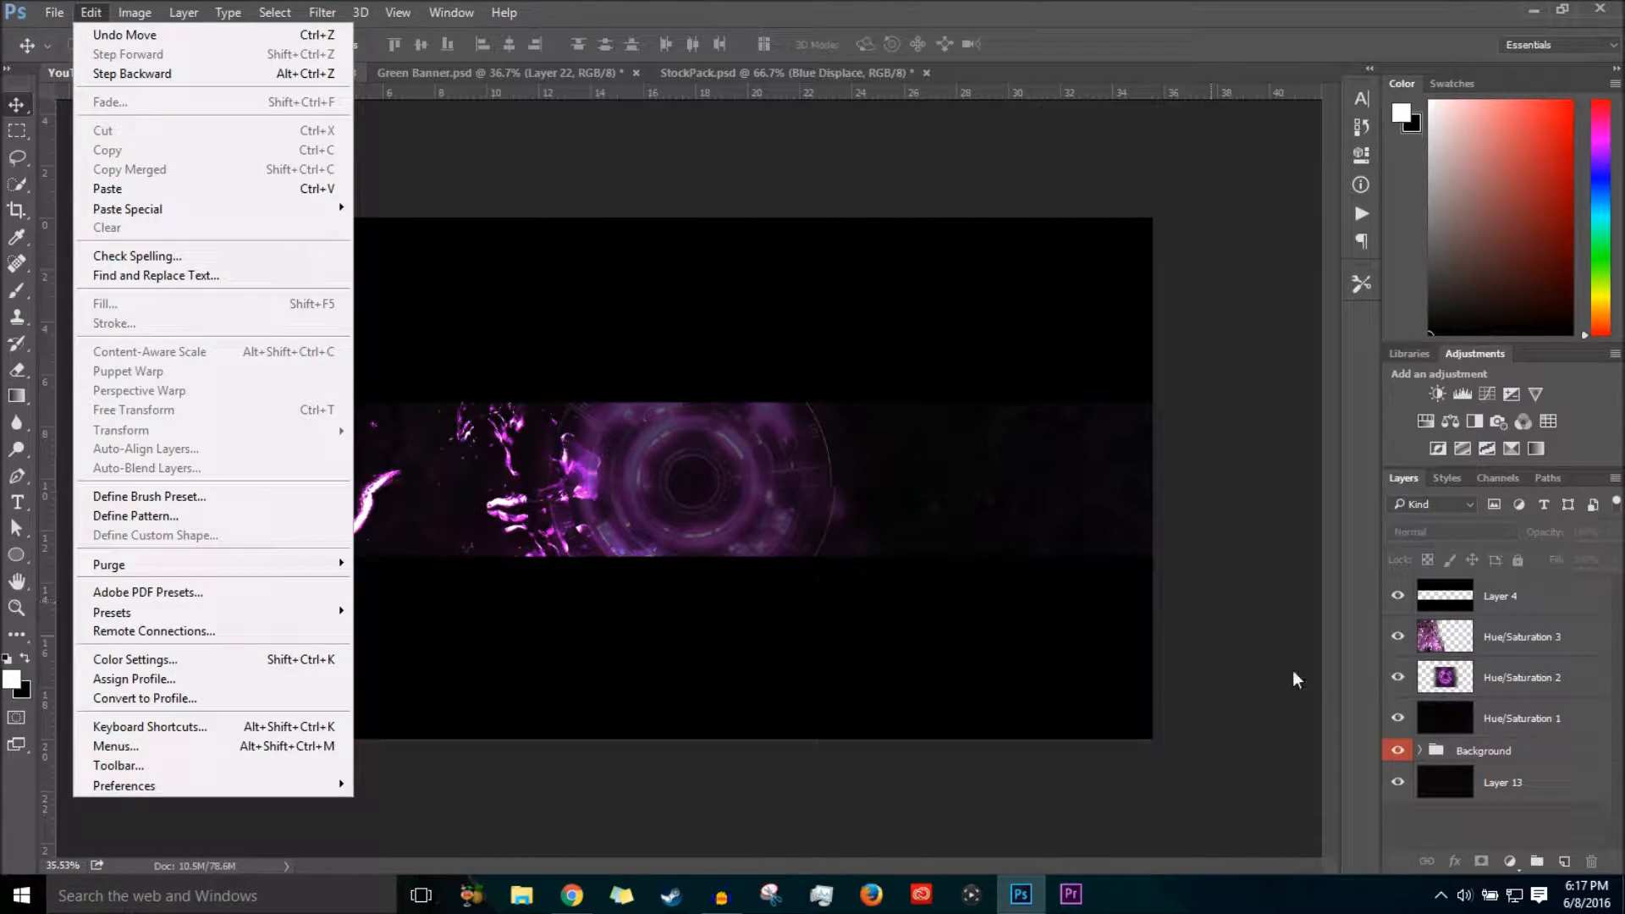
Group the three Hue/Saturation layers as Stocks and give the group a violet colour label.
click(1568, 636)
click(1566, 636)
shift+click(1553, 718)
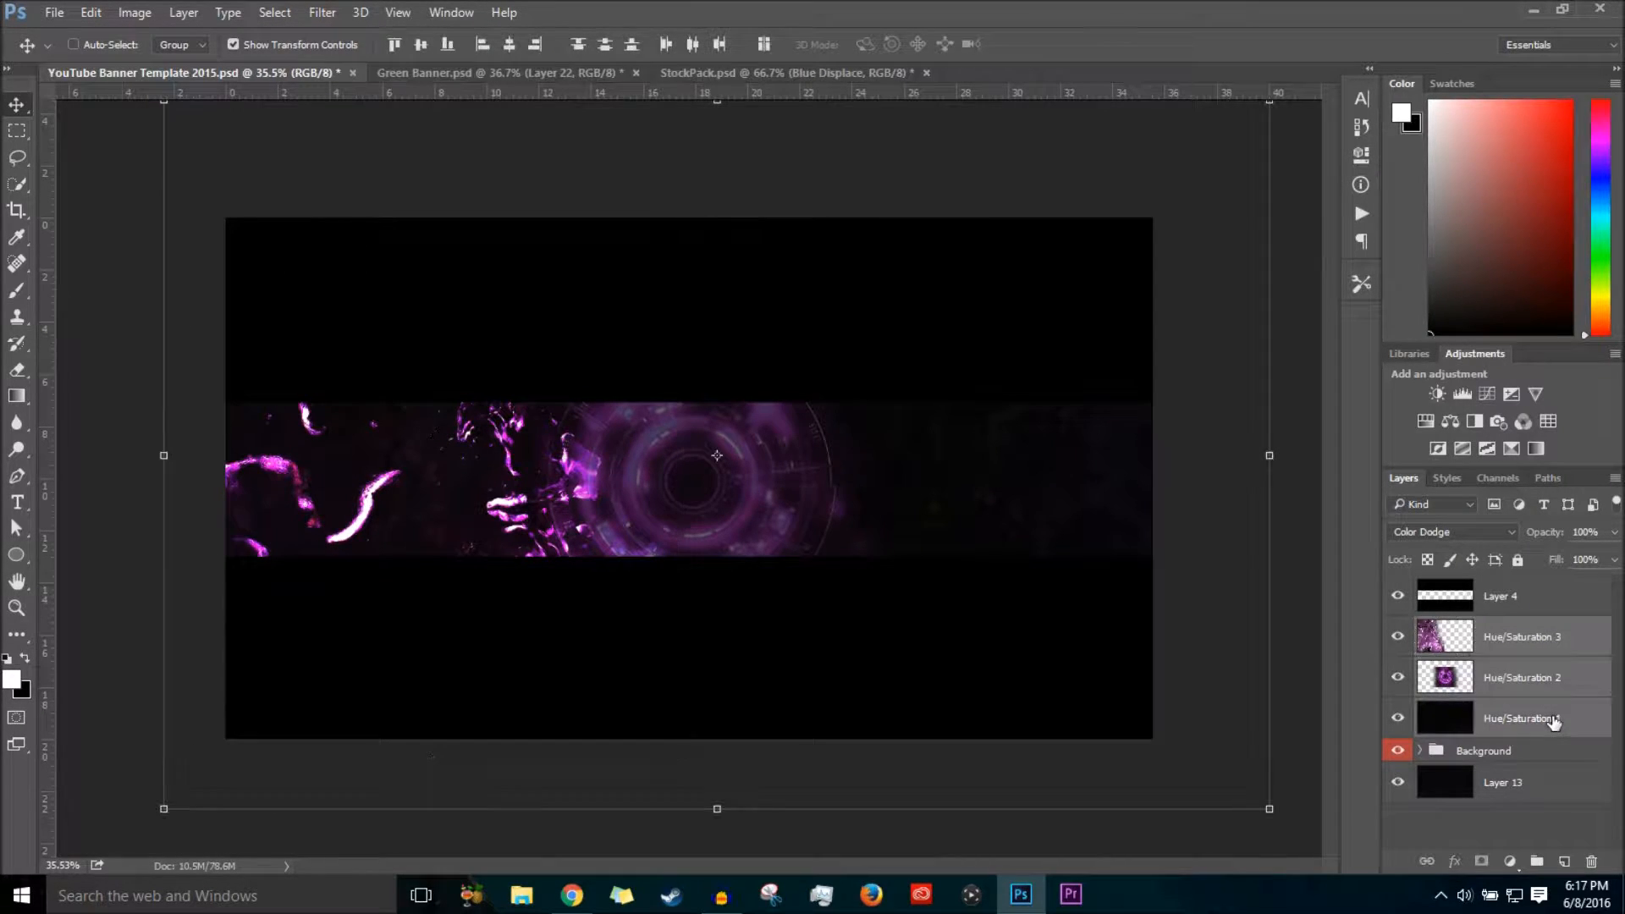
key(ctrl+g)
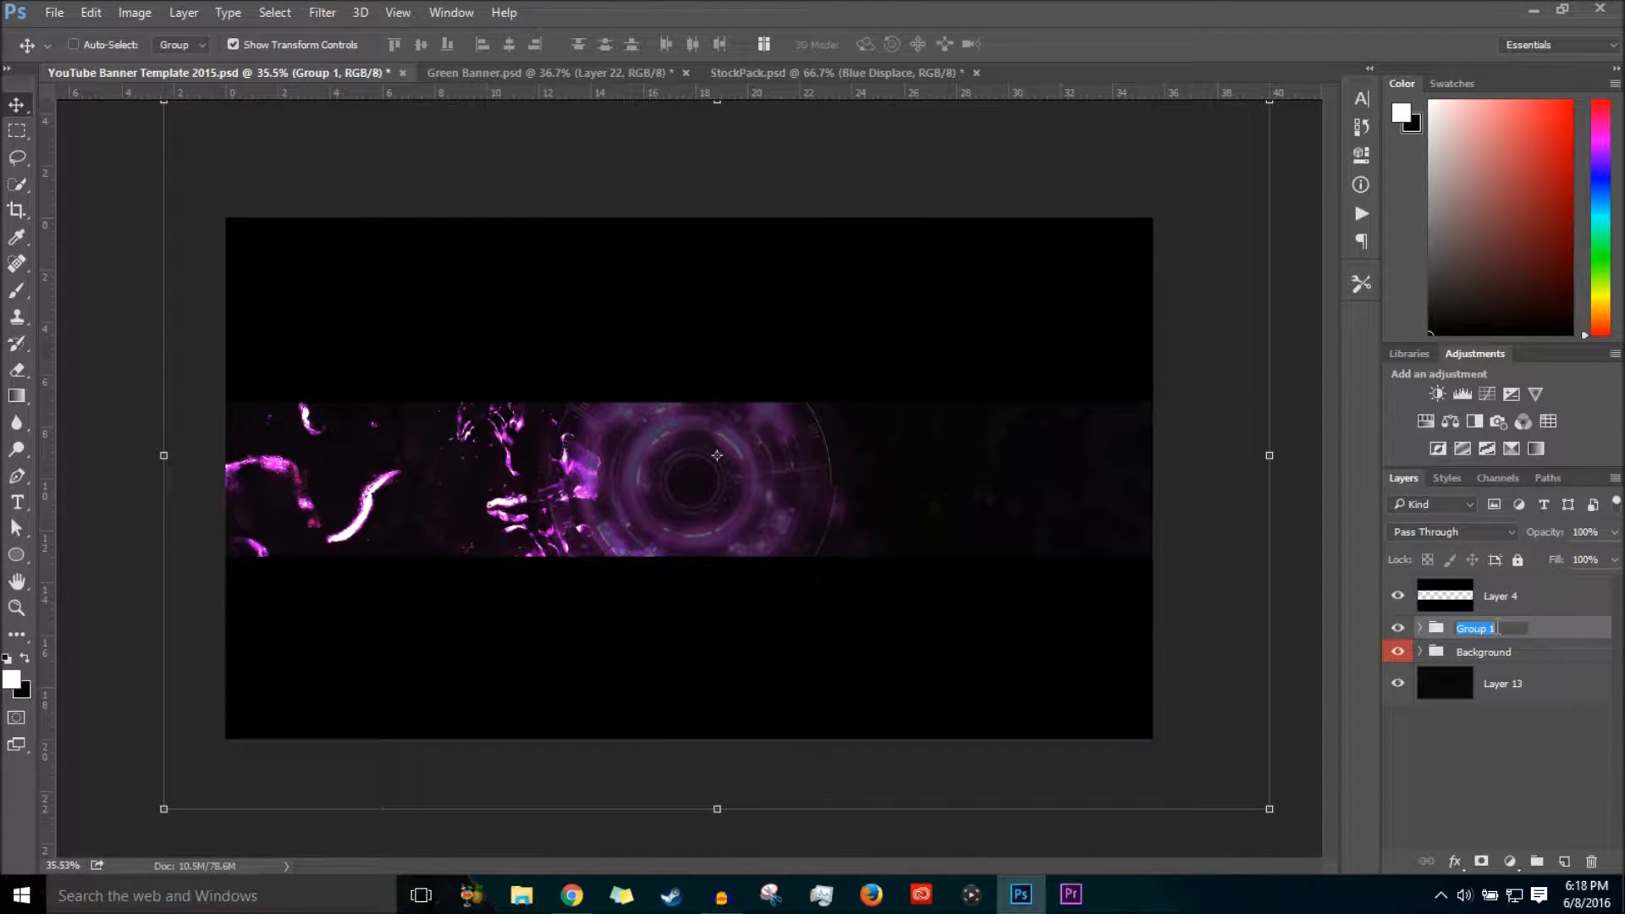
click(1497, 627)
text(Stocks)
key(Return)
right_click(1496, 626)
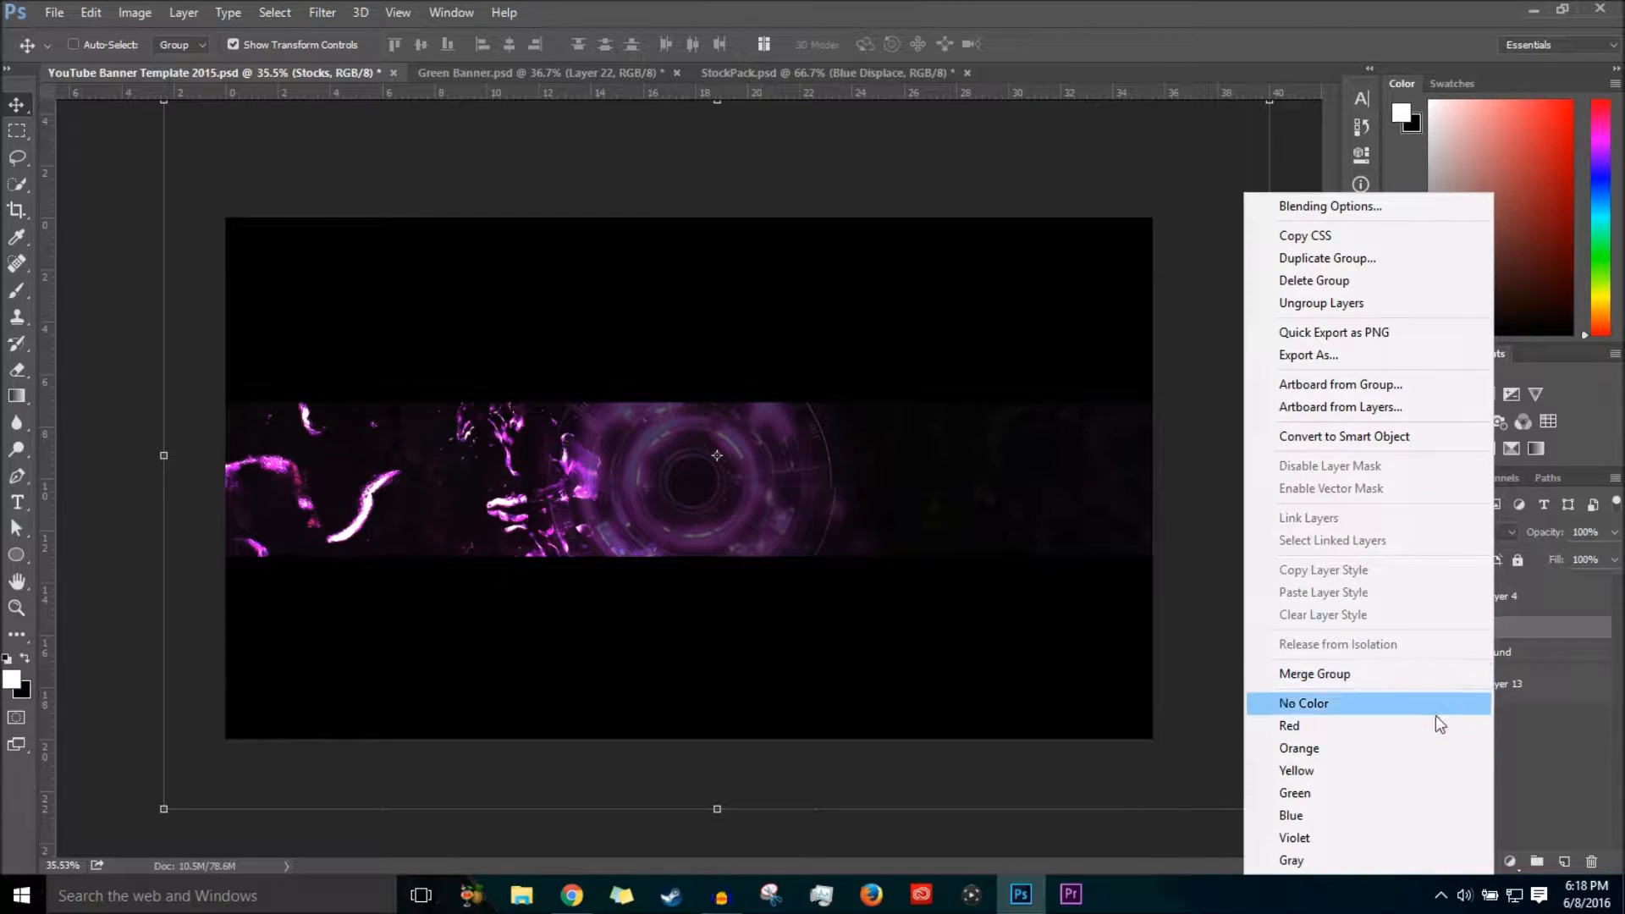
click(1346, 837)
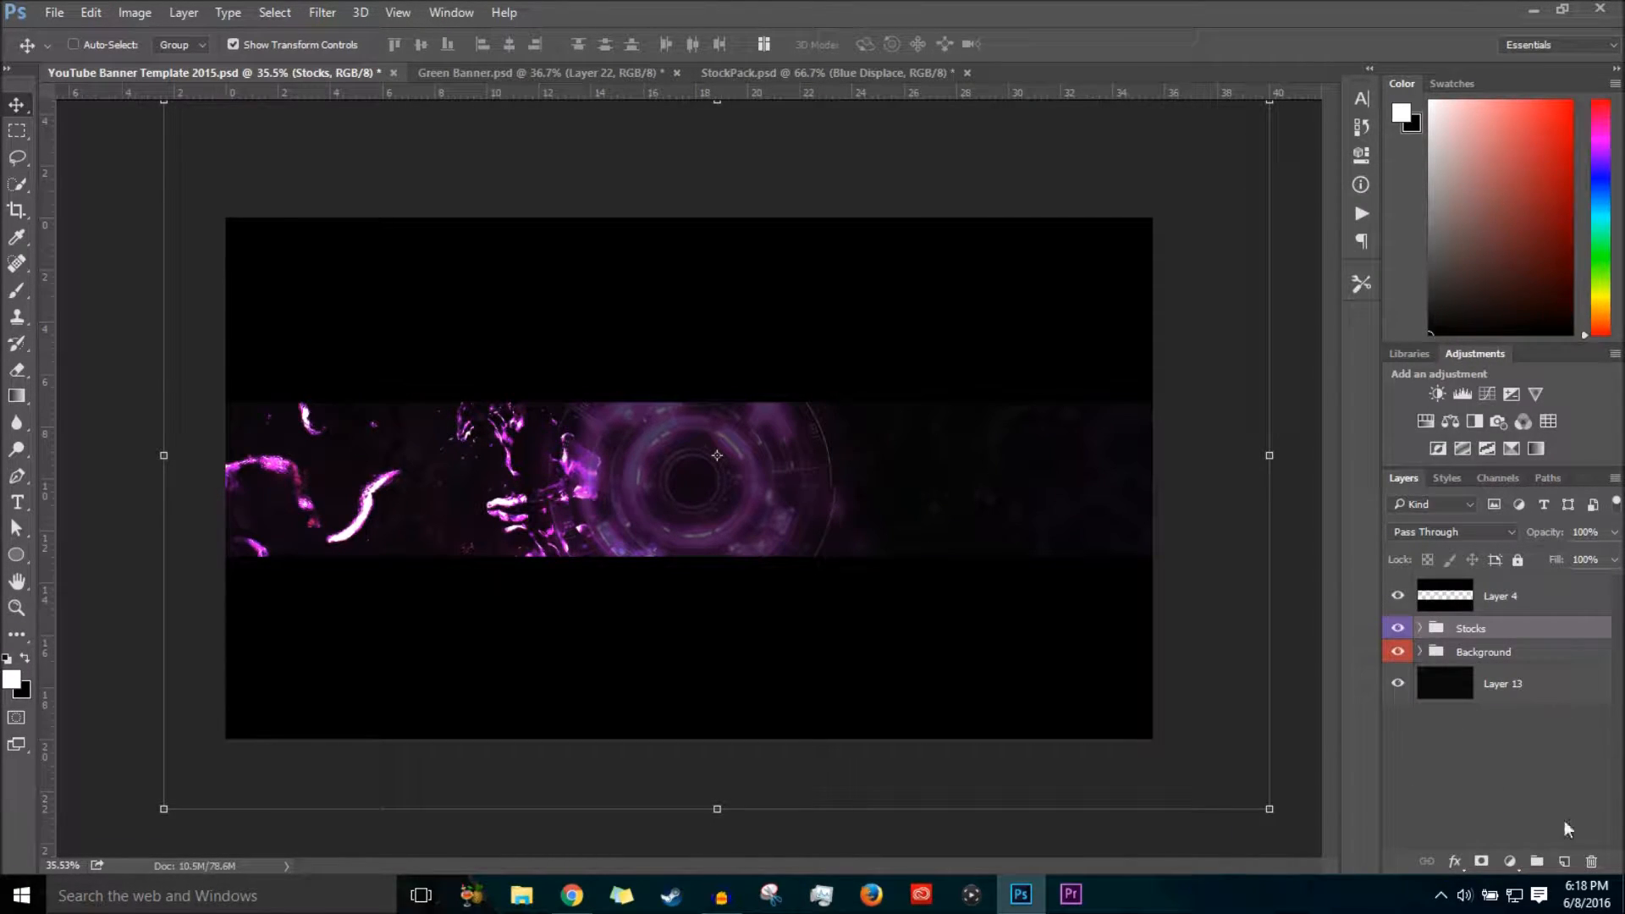
Add an empty layer above the Stocks group and erase the purple texture where it overlaps the tech circle, using a 500 px eraser.
click(1562, 863)
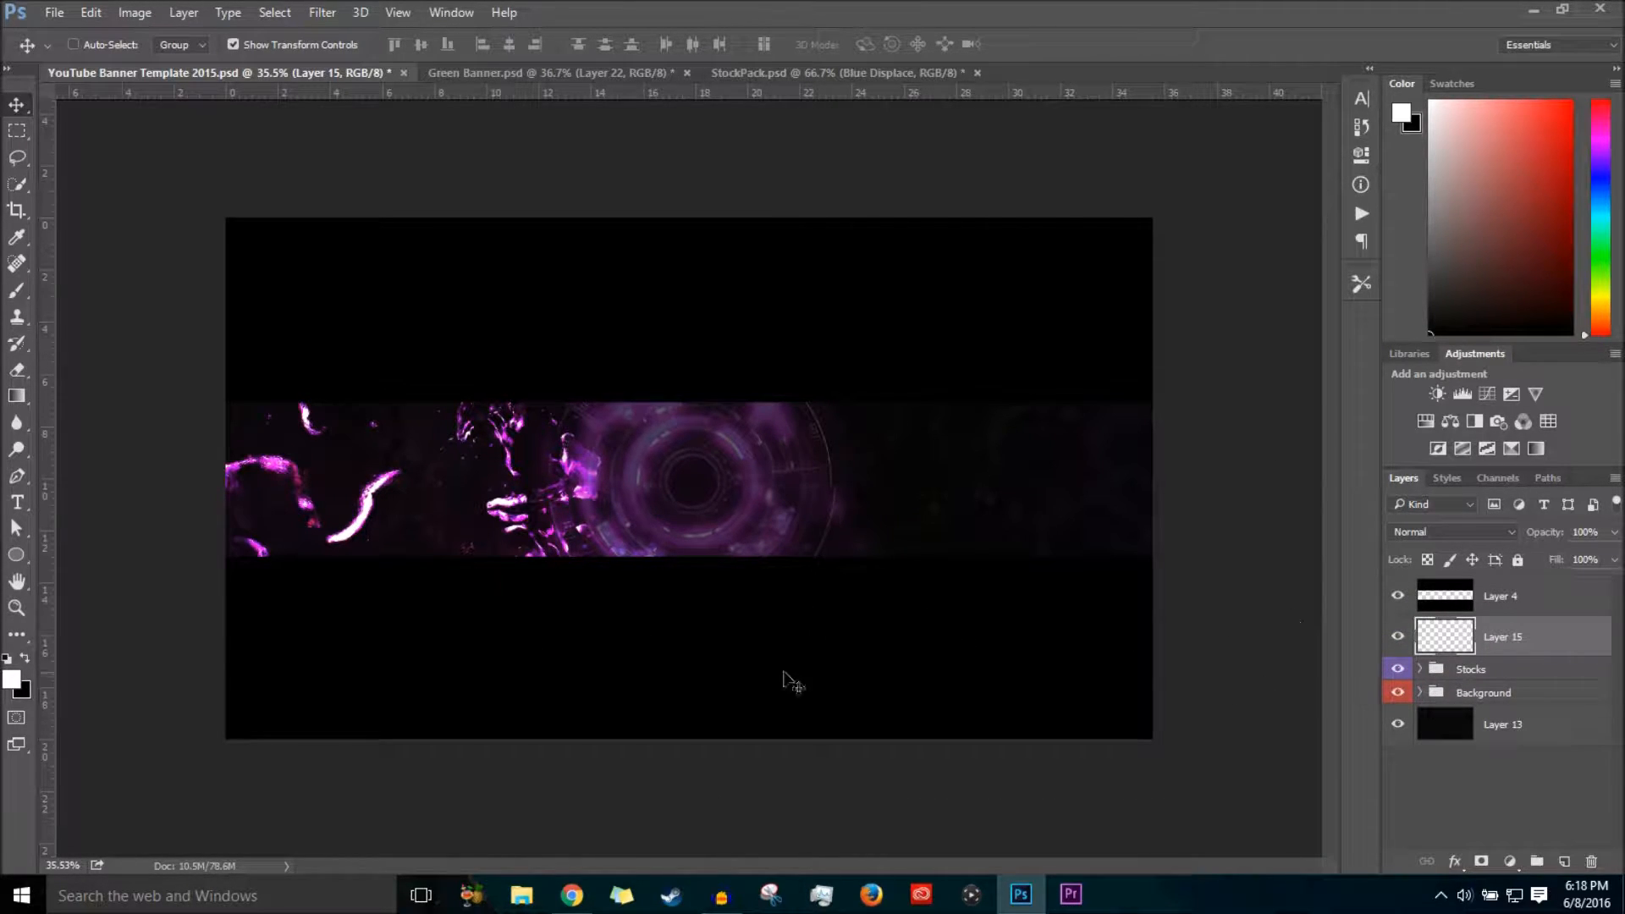
click(1494, 673)
click(1419, 668)
click(1533, 711)
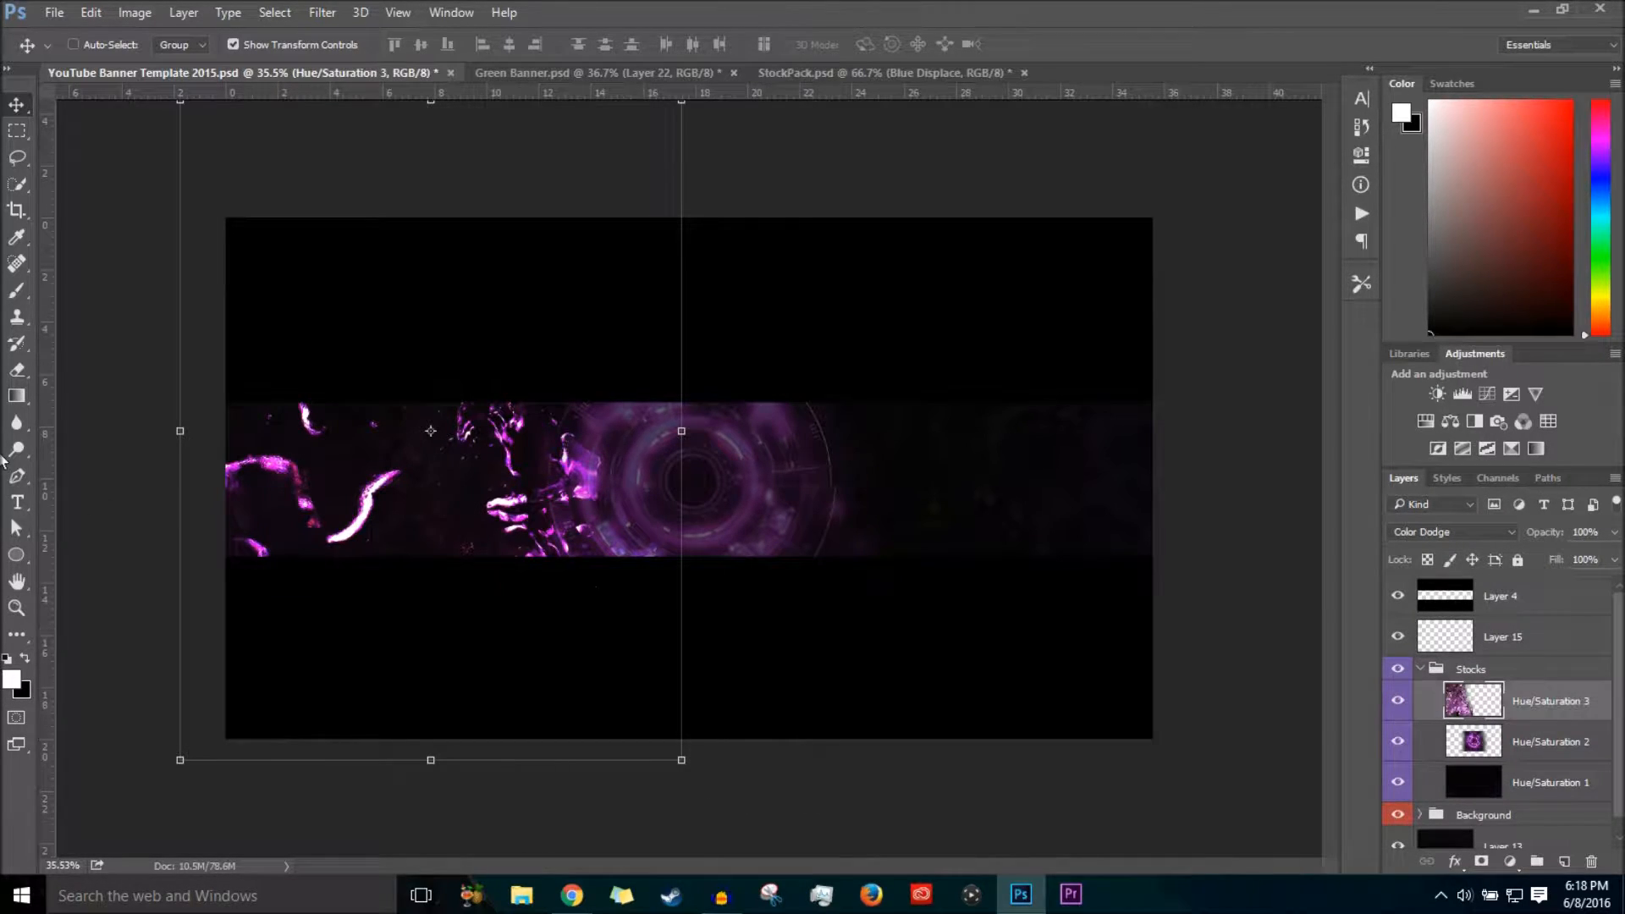
click(17, 369)
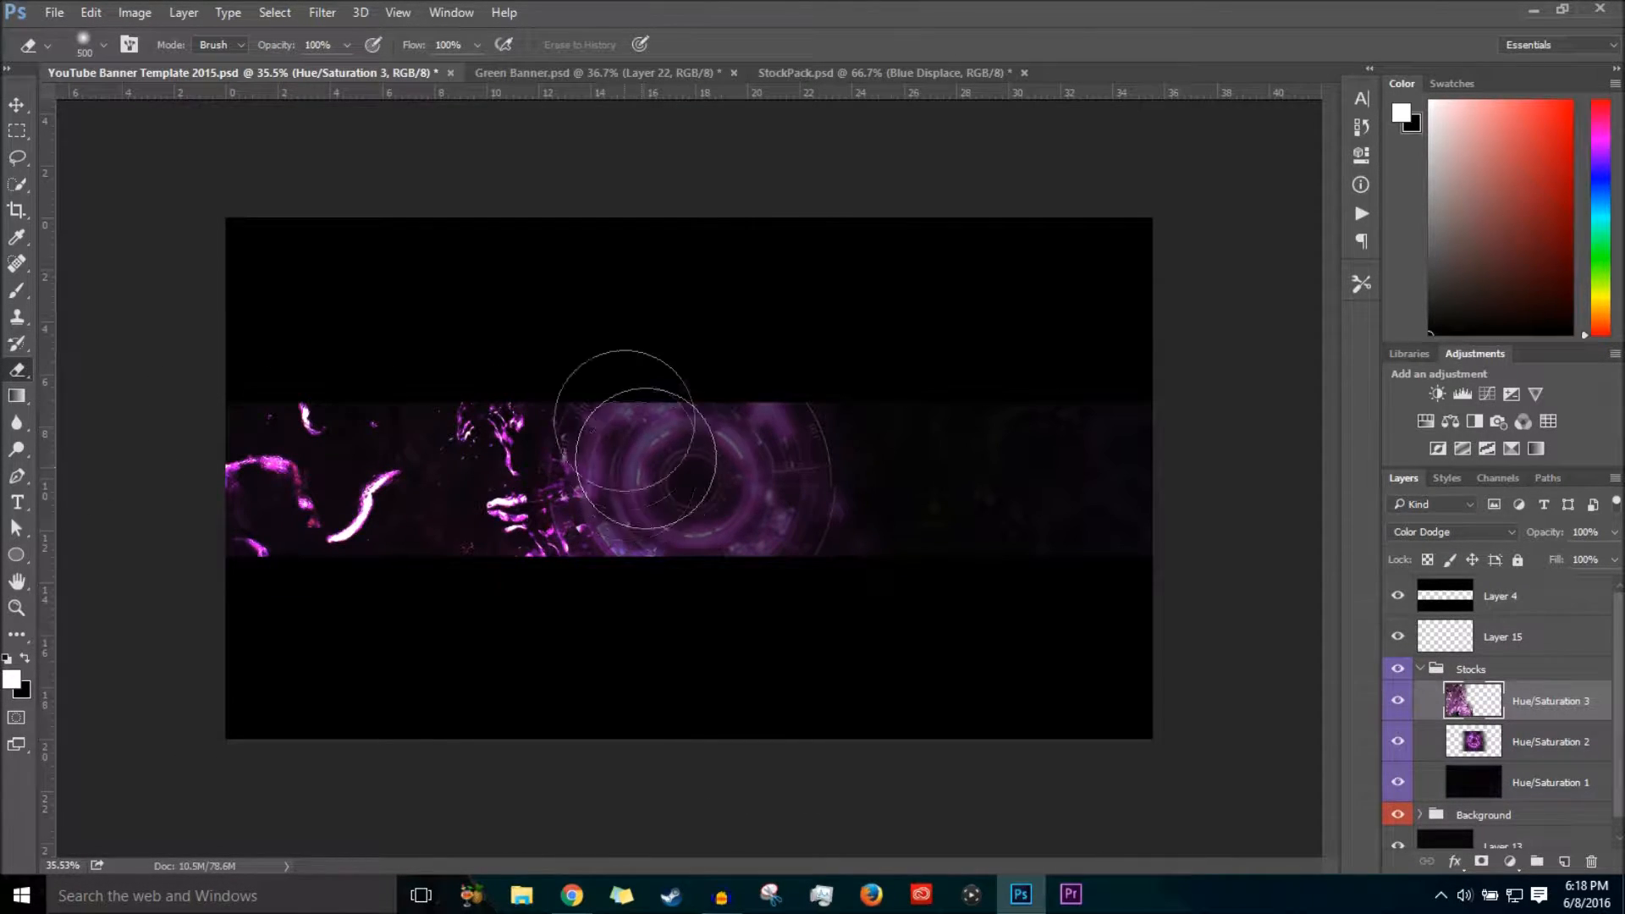
click(17, 104)
click(1416, 669)
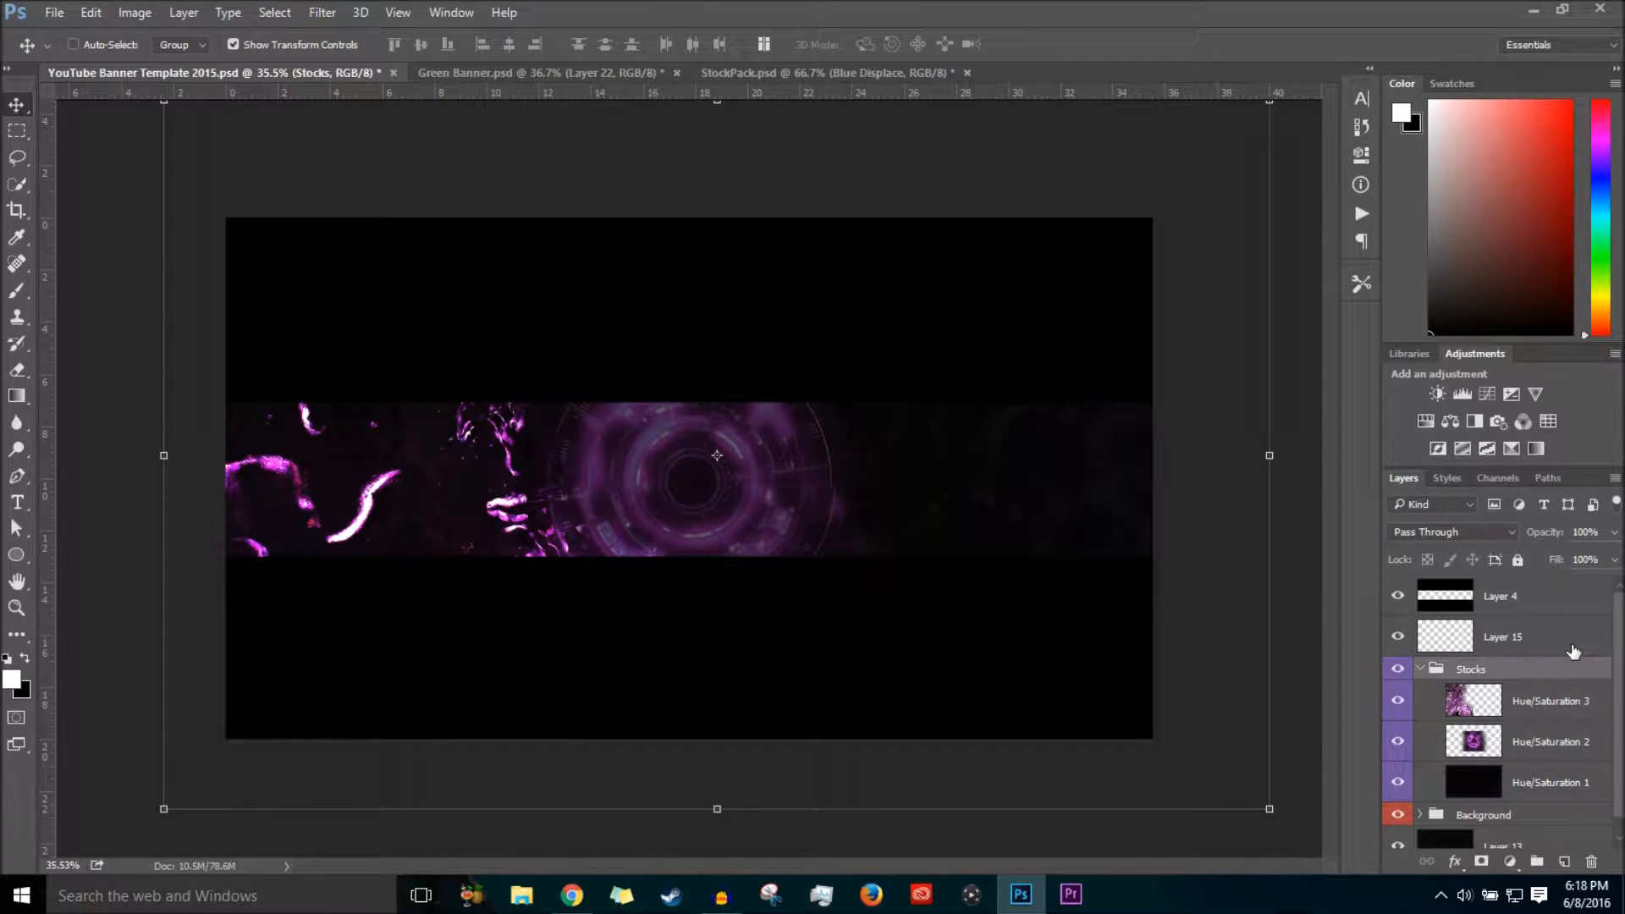
Paint a soft white patch across the right end of the banner strip on the empty layer, using a 500 px brush.
click(1566, 645)
click(1420, 669)
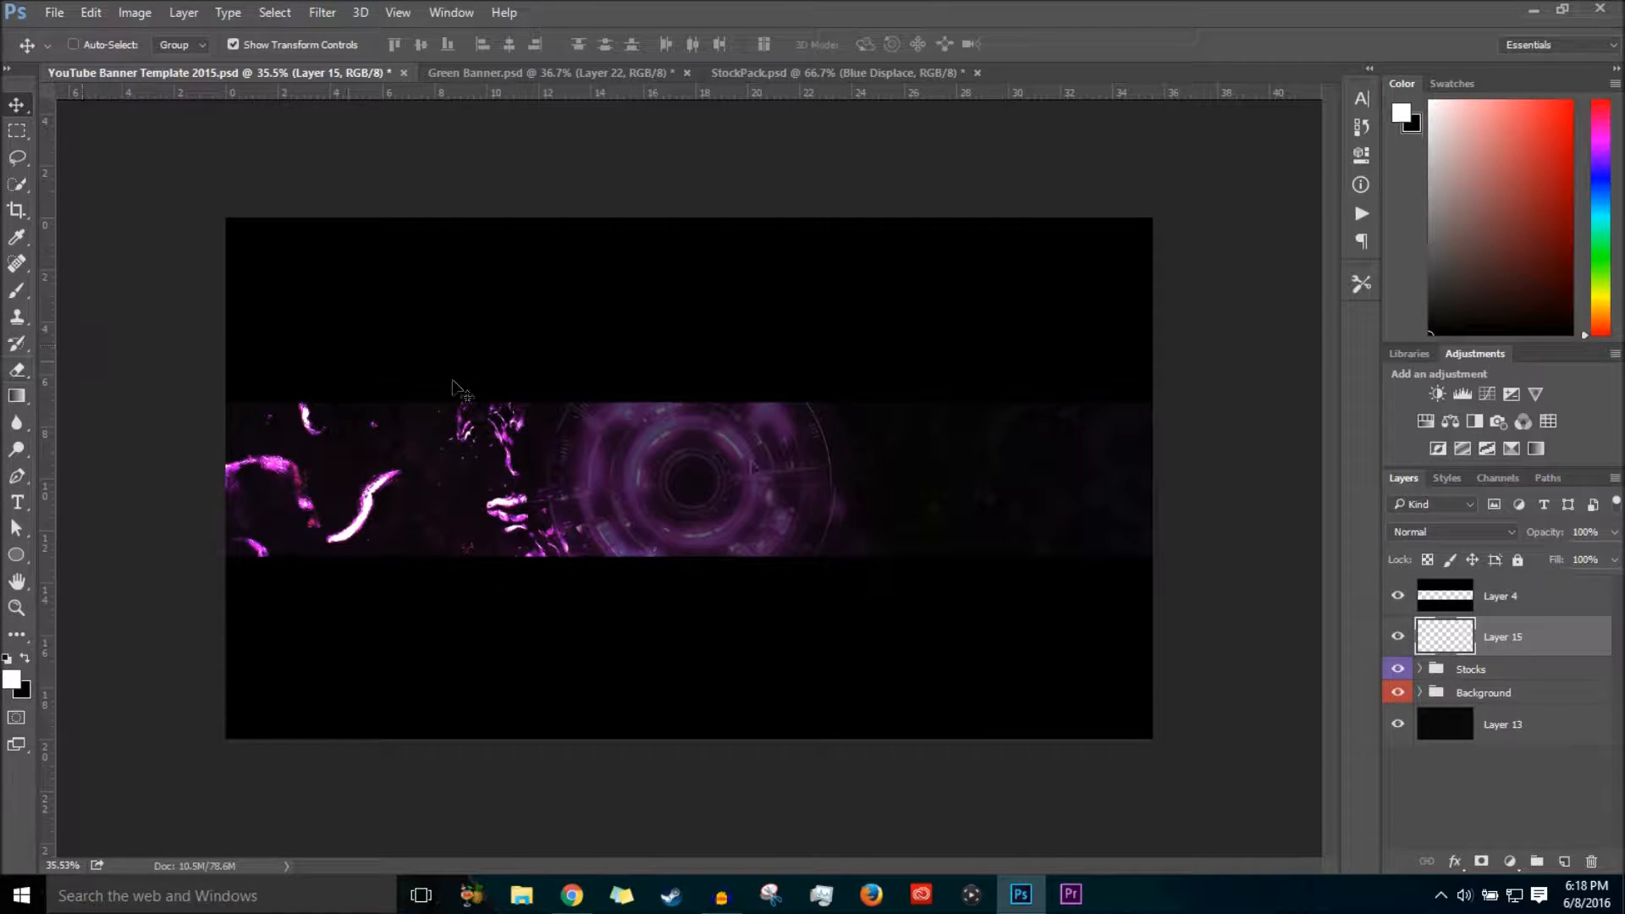
click(29, 291)
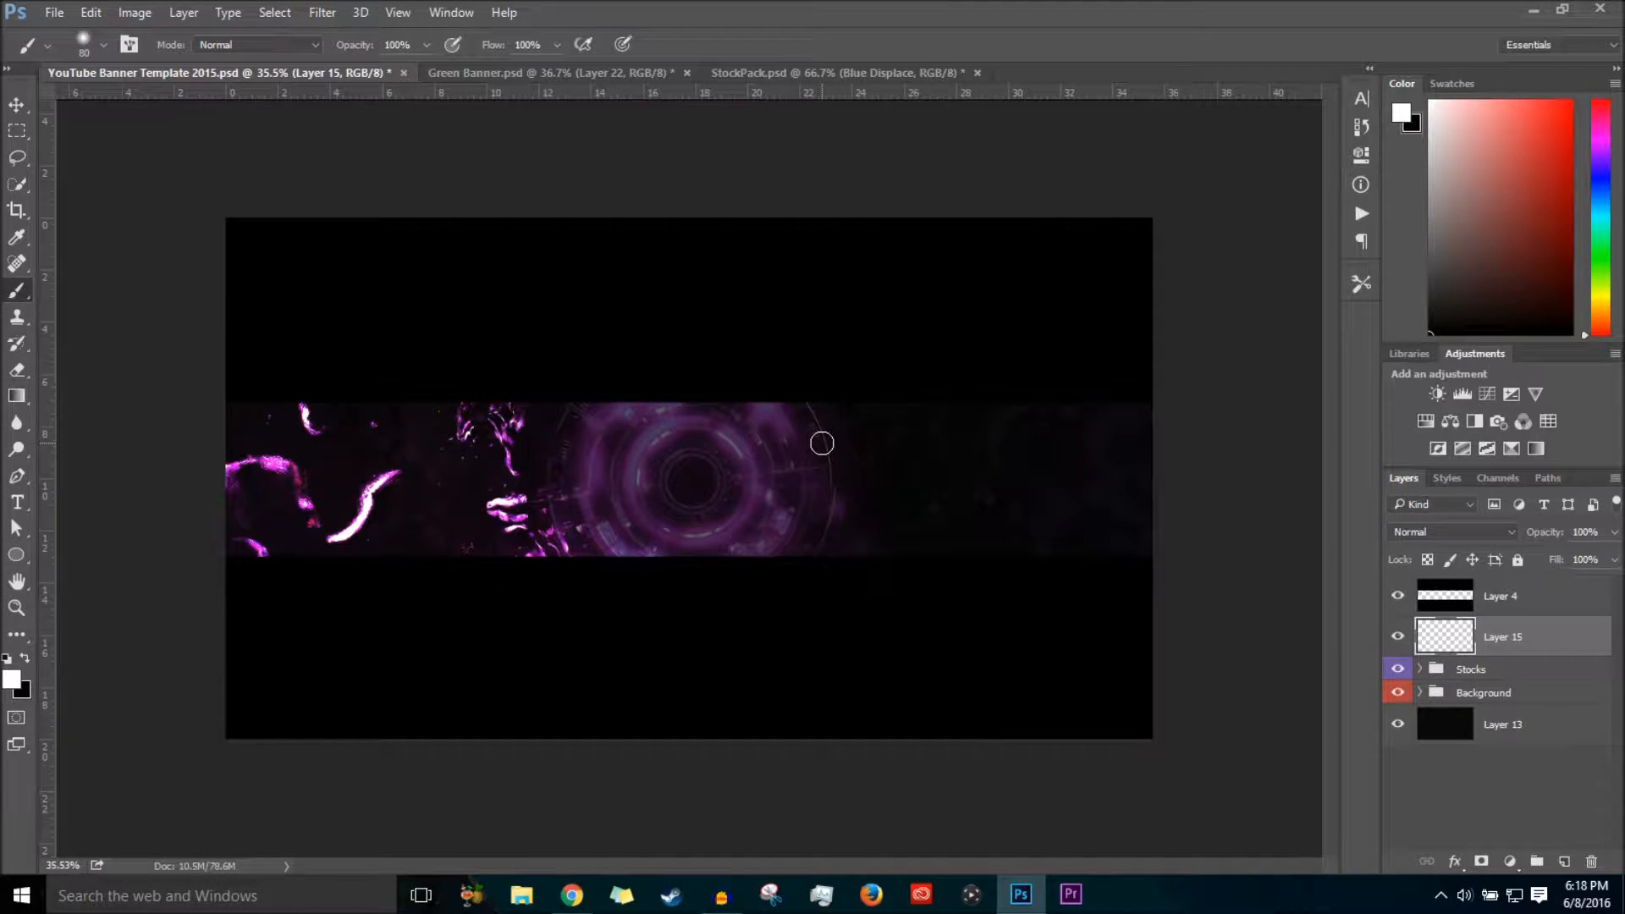
key(bracketright)
key(bracketright)
key(bracketright)
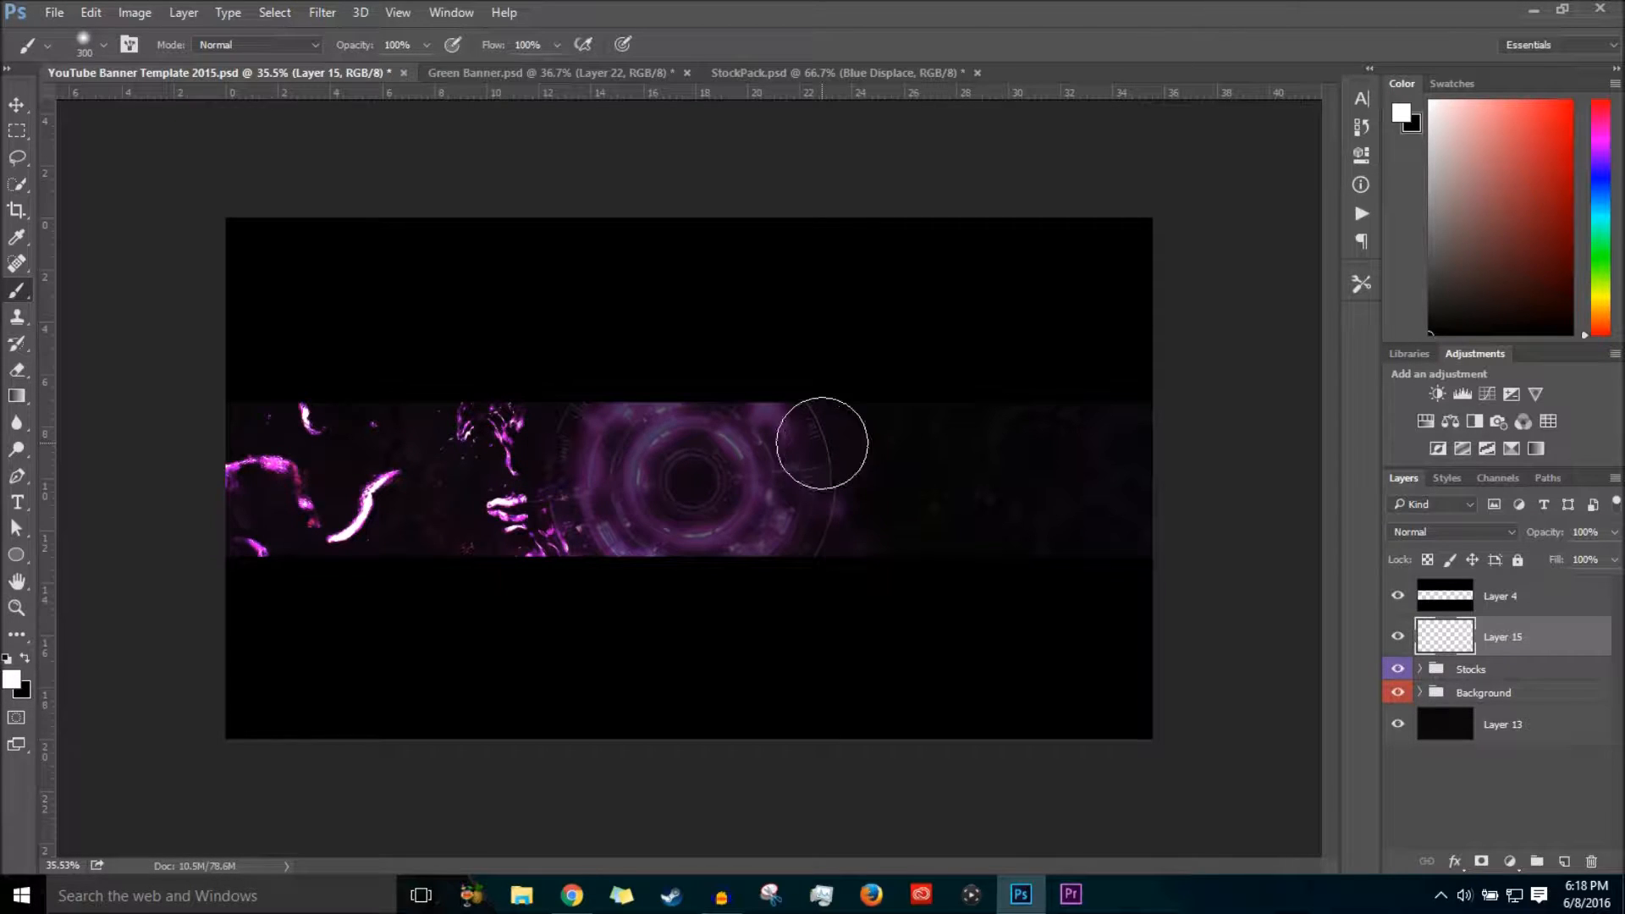
key(bracketright)
key(bracketleft)
key(bracketleft)
key(bracketleft)
key(bracketright)
key(bracketright)
key(bracketright)
key(bracketleft)
key(bracketright)
key(bracketright)
key(bracketright)
click(990, 593)
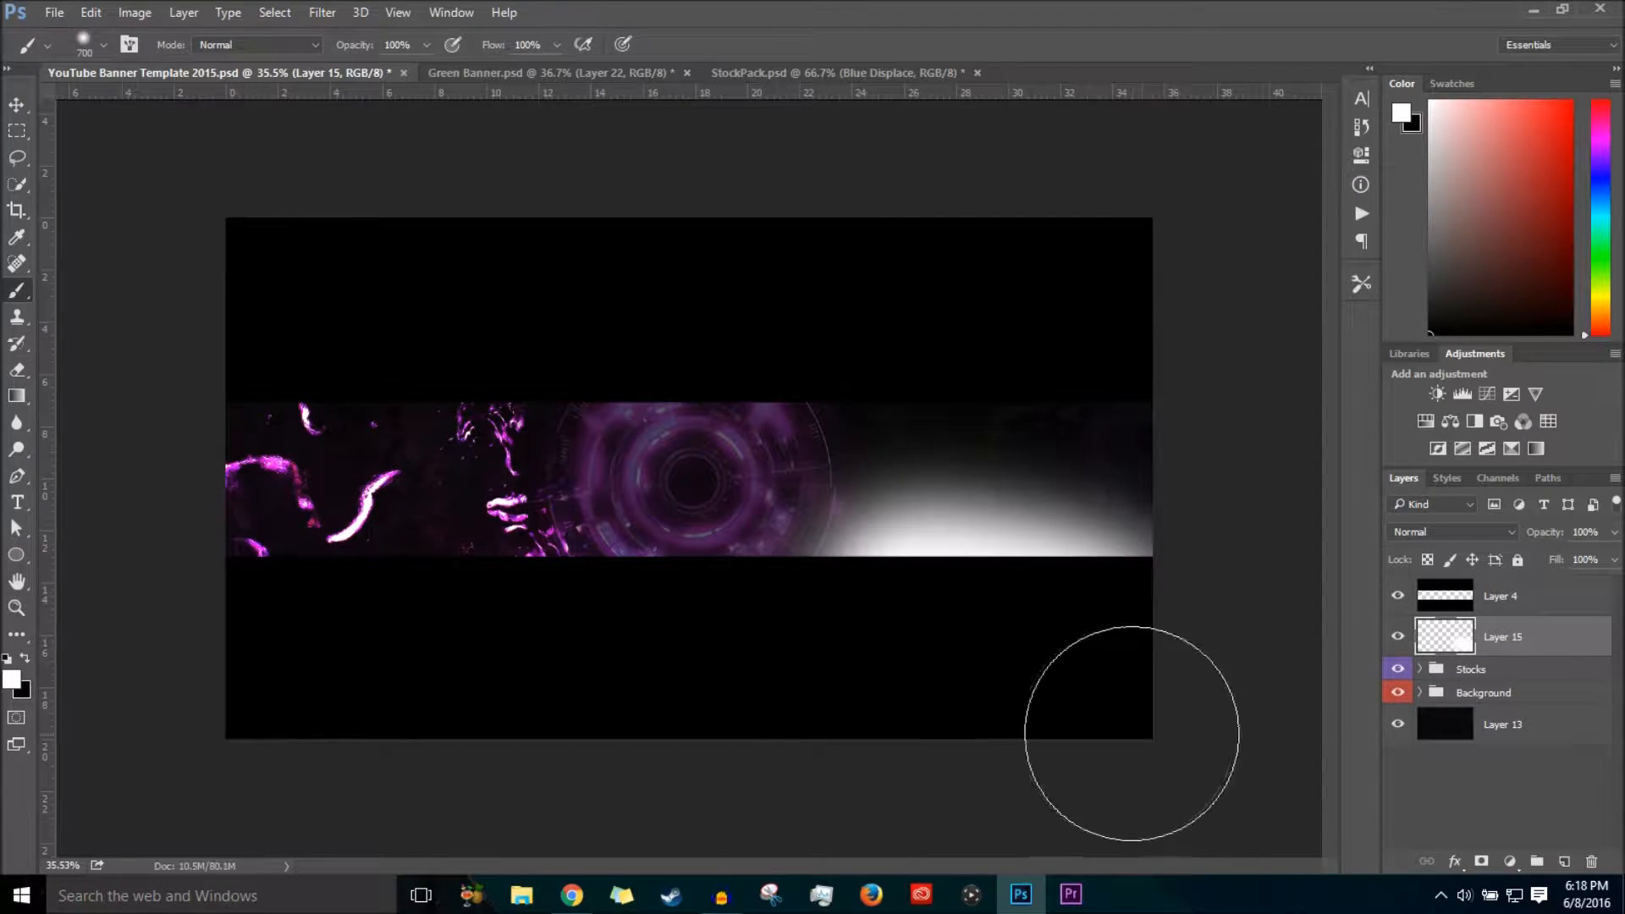
key(ctrl+z)
key(bracketleft)
key(bracketleft)
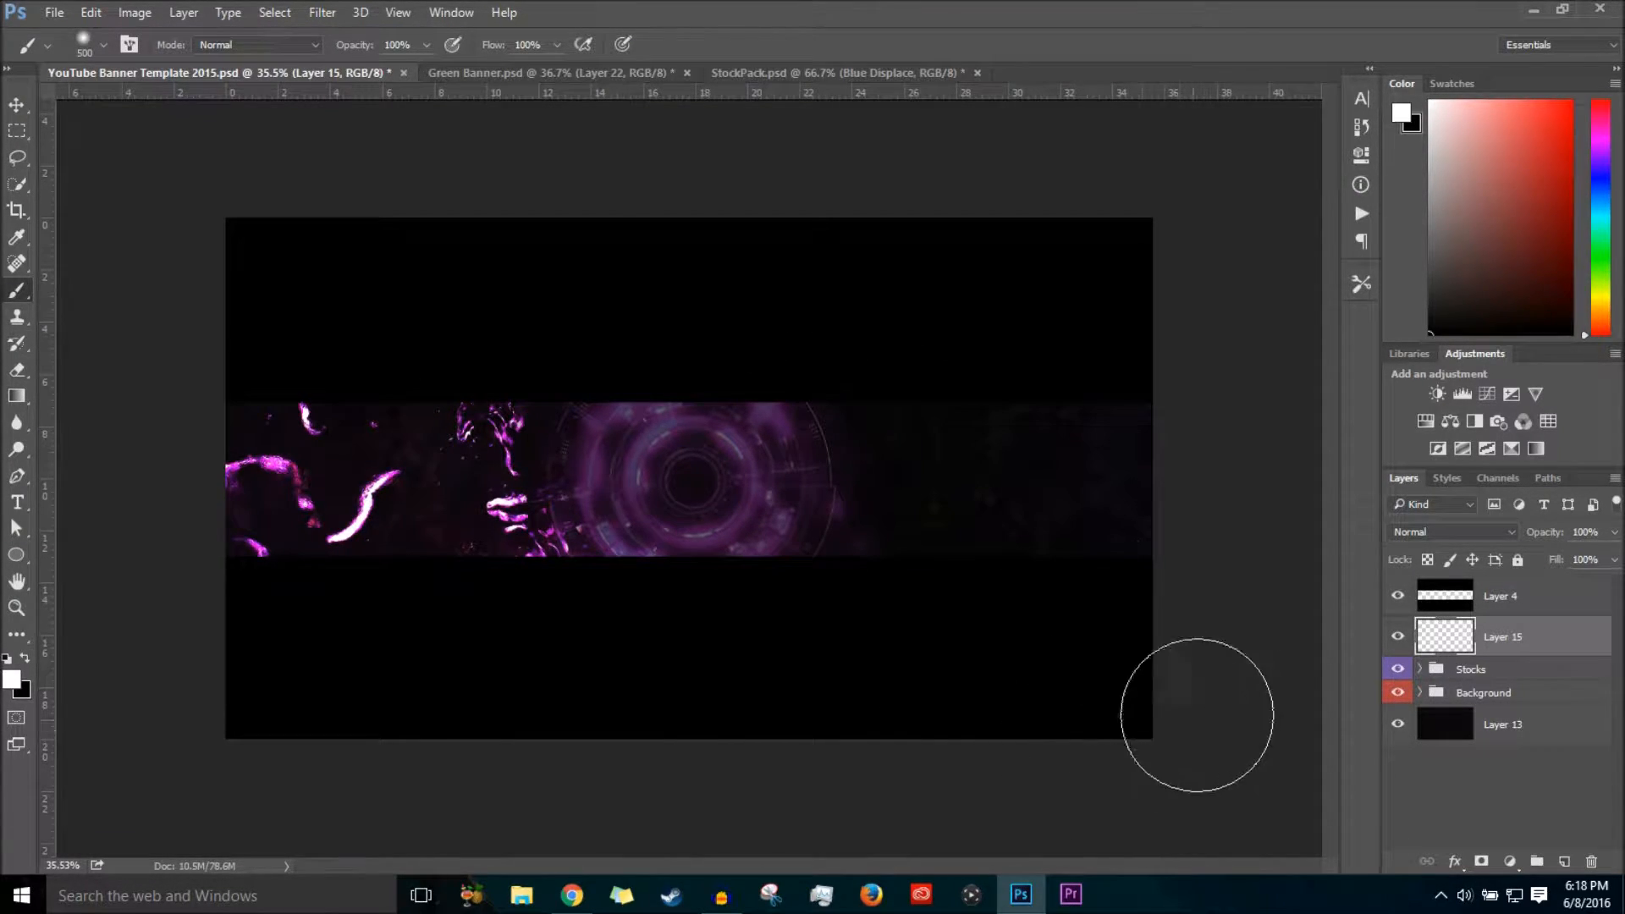
drag(1099, 575, 986, 575)
key(ctrl+z)
mouse_move(1113, 537)
mouse_down()
mouse_move(1085, 628)
mouse_move(1198, 669)
mouse_move(948, 528)
mouse_up()
key(ctrl+z)
Set the white-painted layer's blend mode to Overlay and brush white over the tech circle to brighten it.
click(1441, 535)
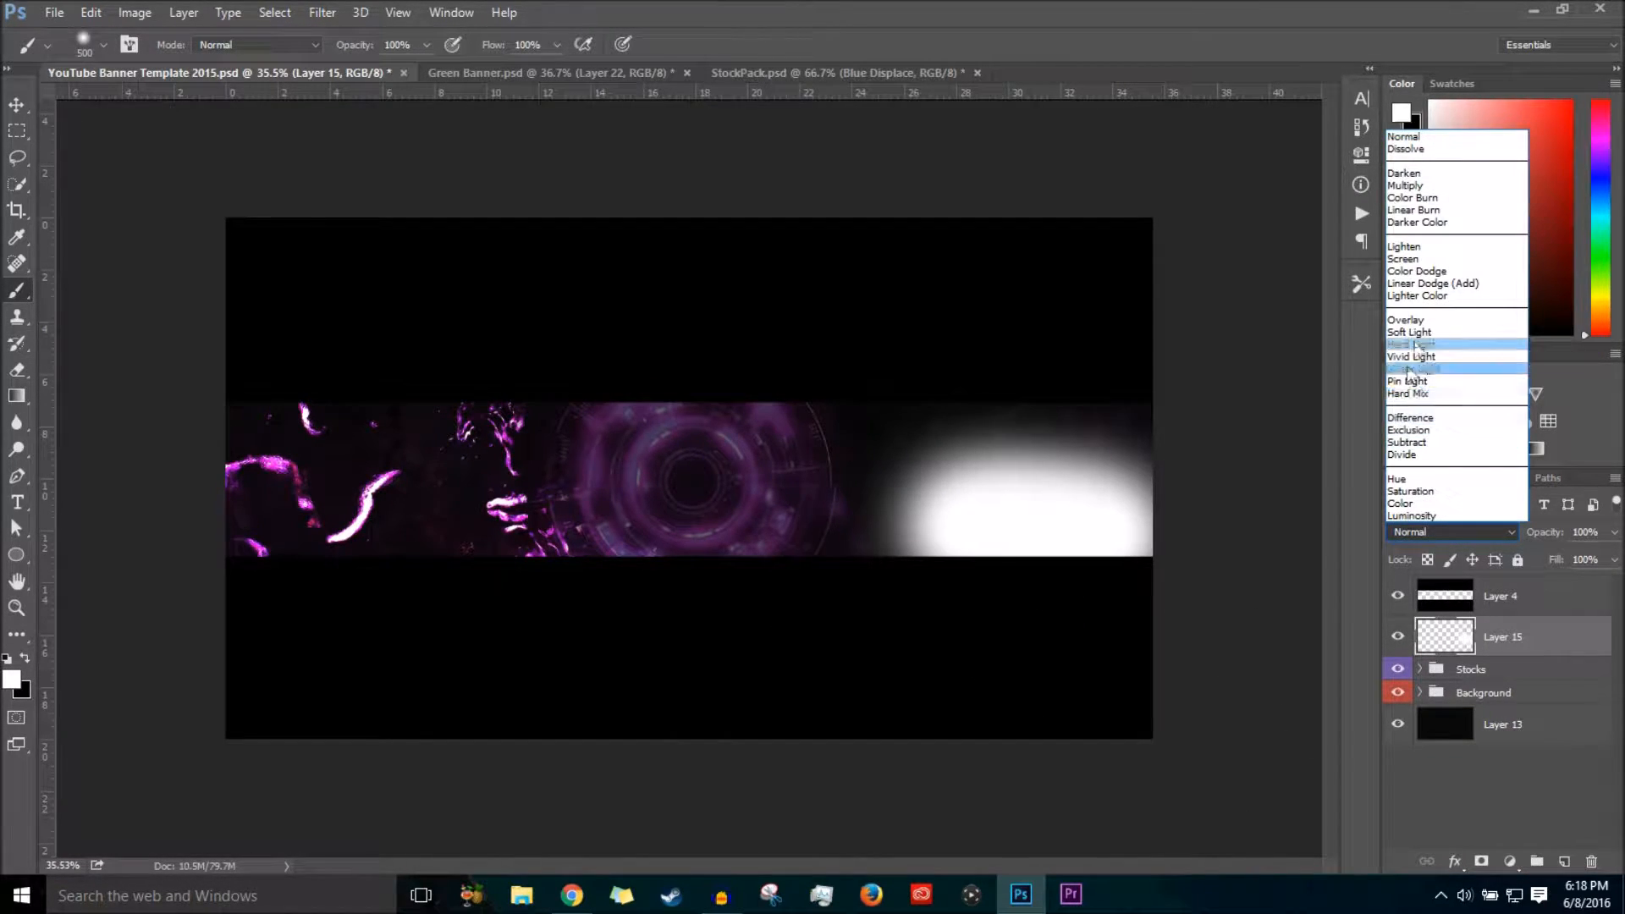
click(1424, 324)
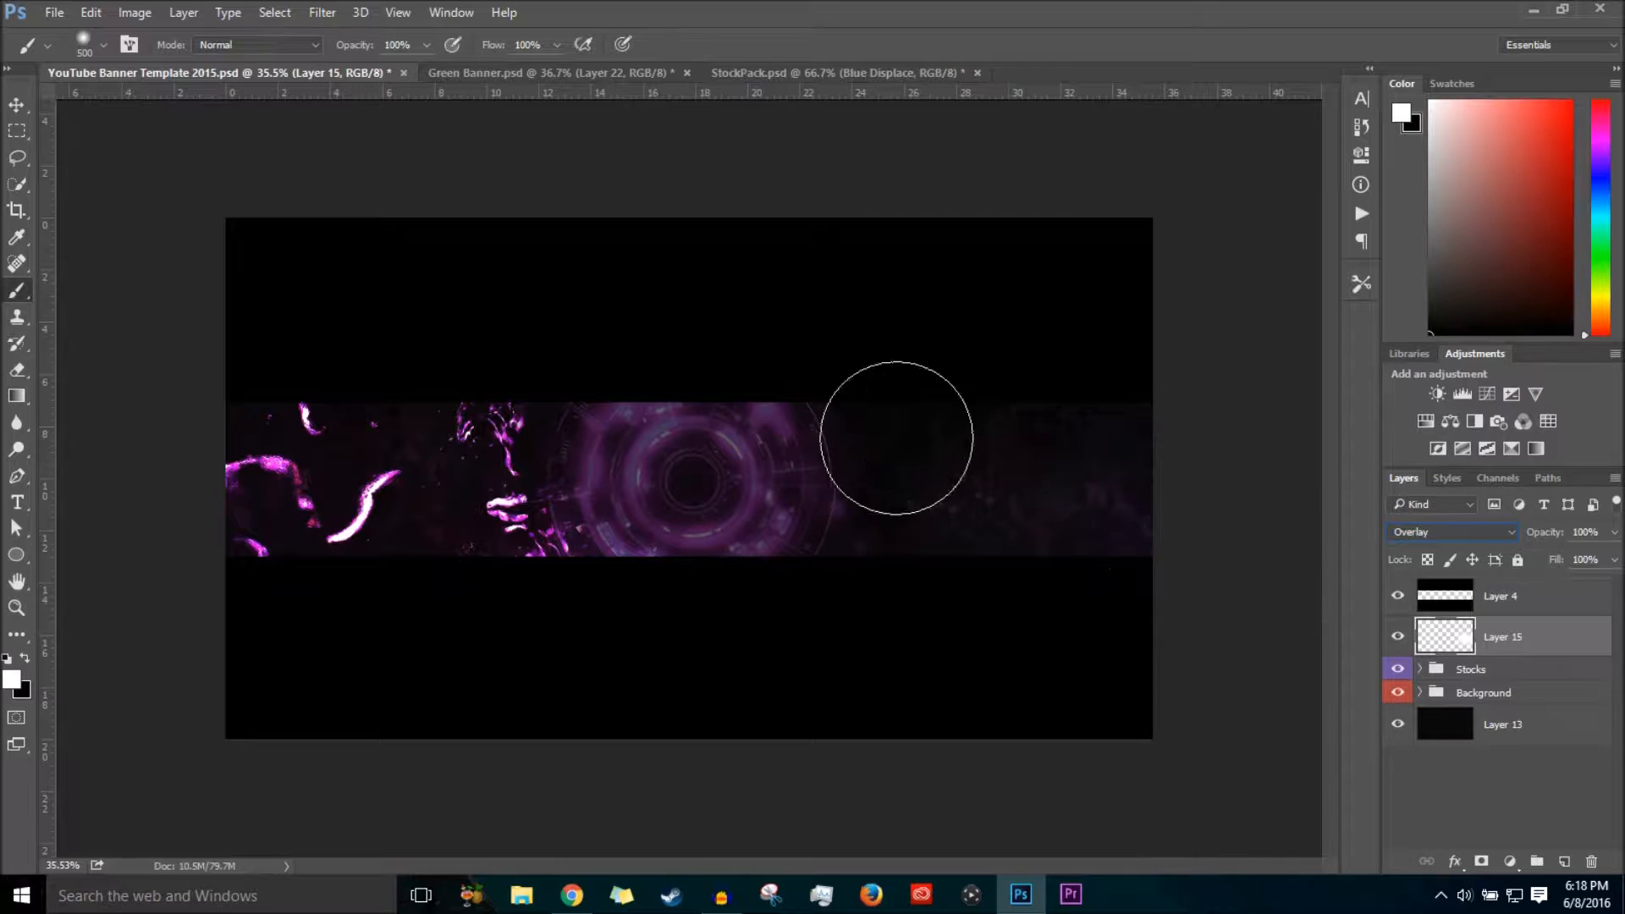
click(738, 478)
key(ctrl+z)
drag(689, 495, 611, 488)
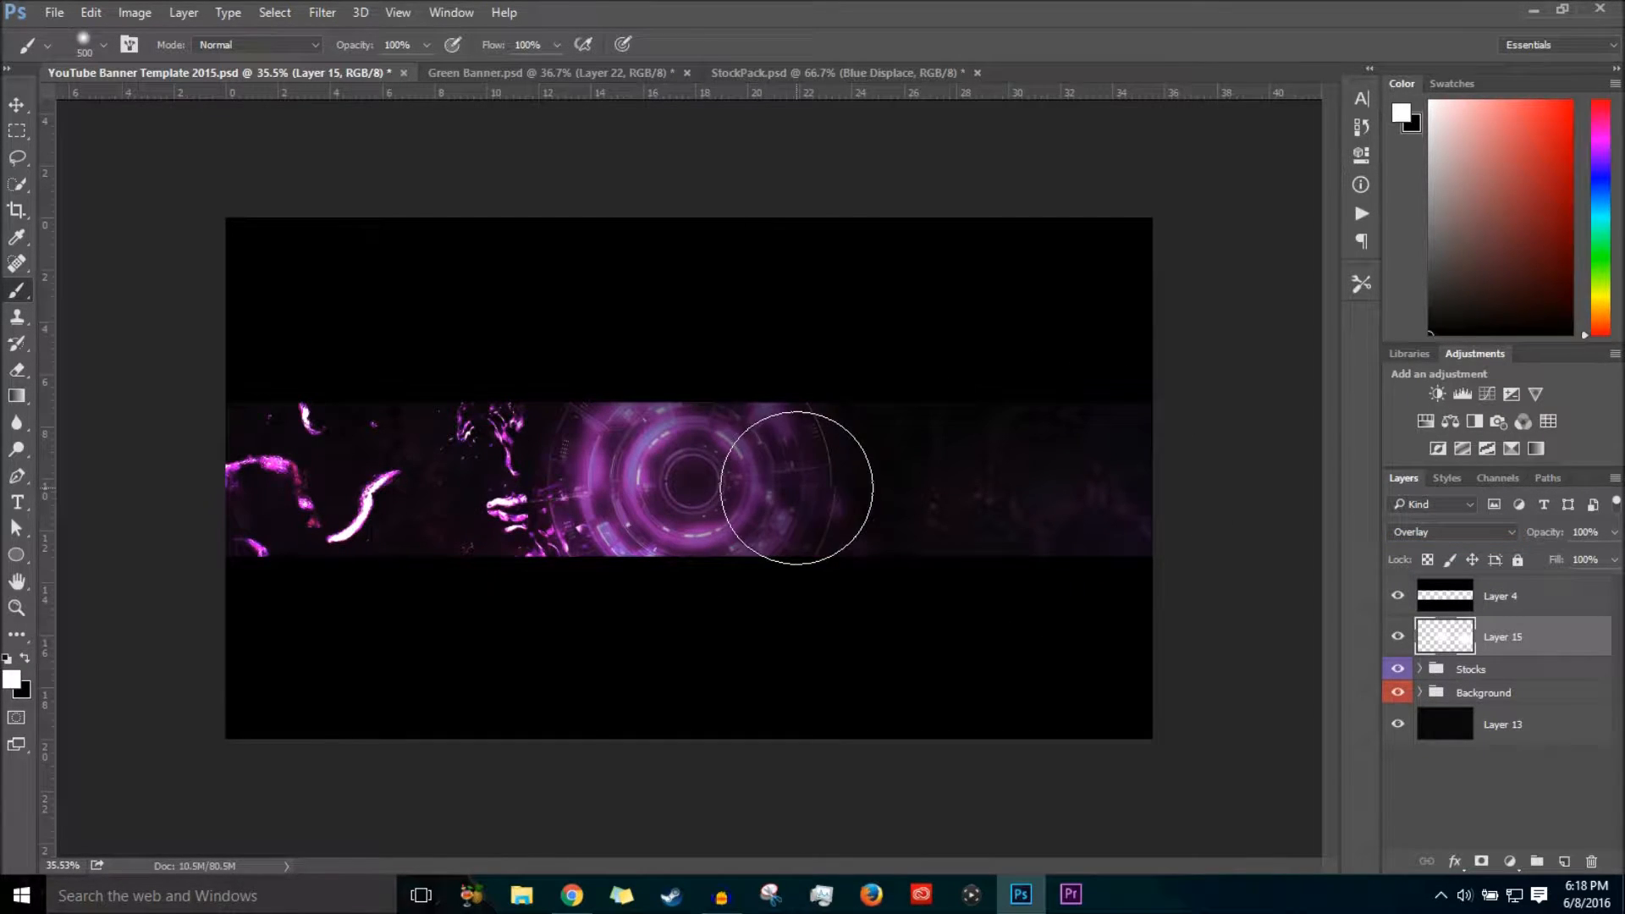
click(796, 487)
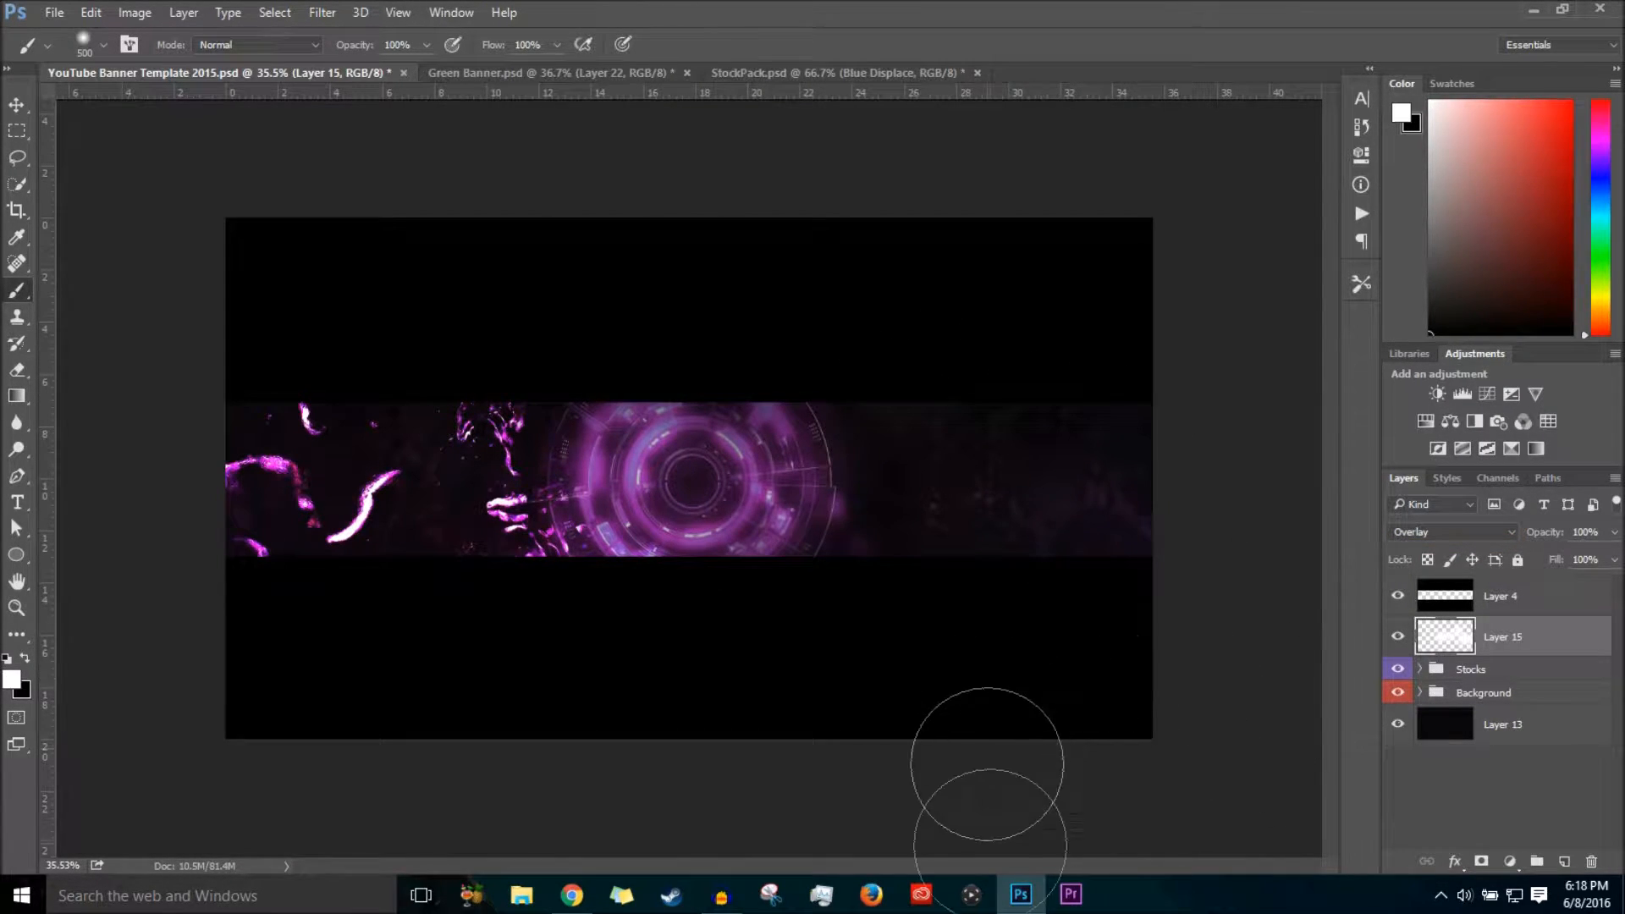
Try brightening the purple texture beside the tech circle with the white brush, and undo the dab.
click(474, 516)
scroll(780, 668, up, 4)
scroll(780, 667, down, 3)
scroll(780, 668, up, 2)
key(ctrl+z)
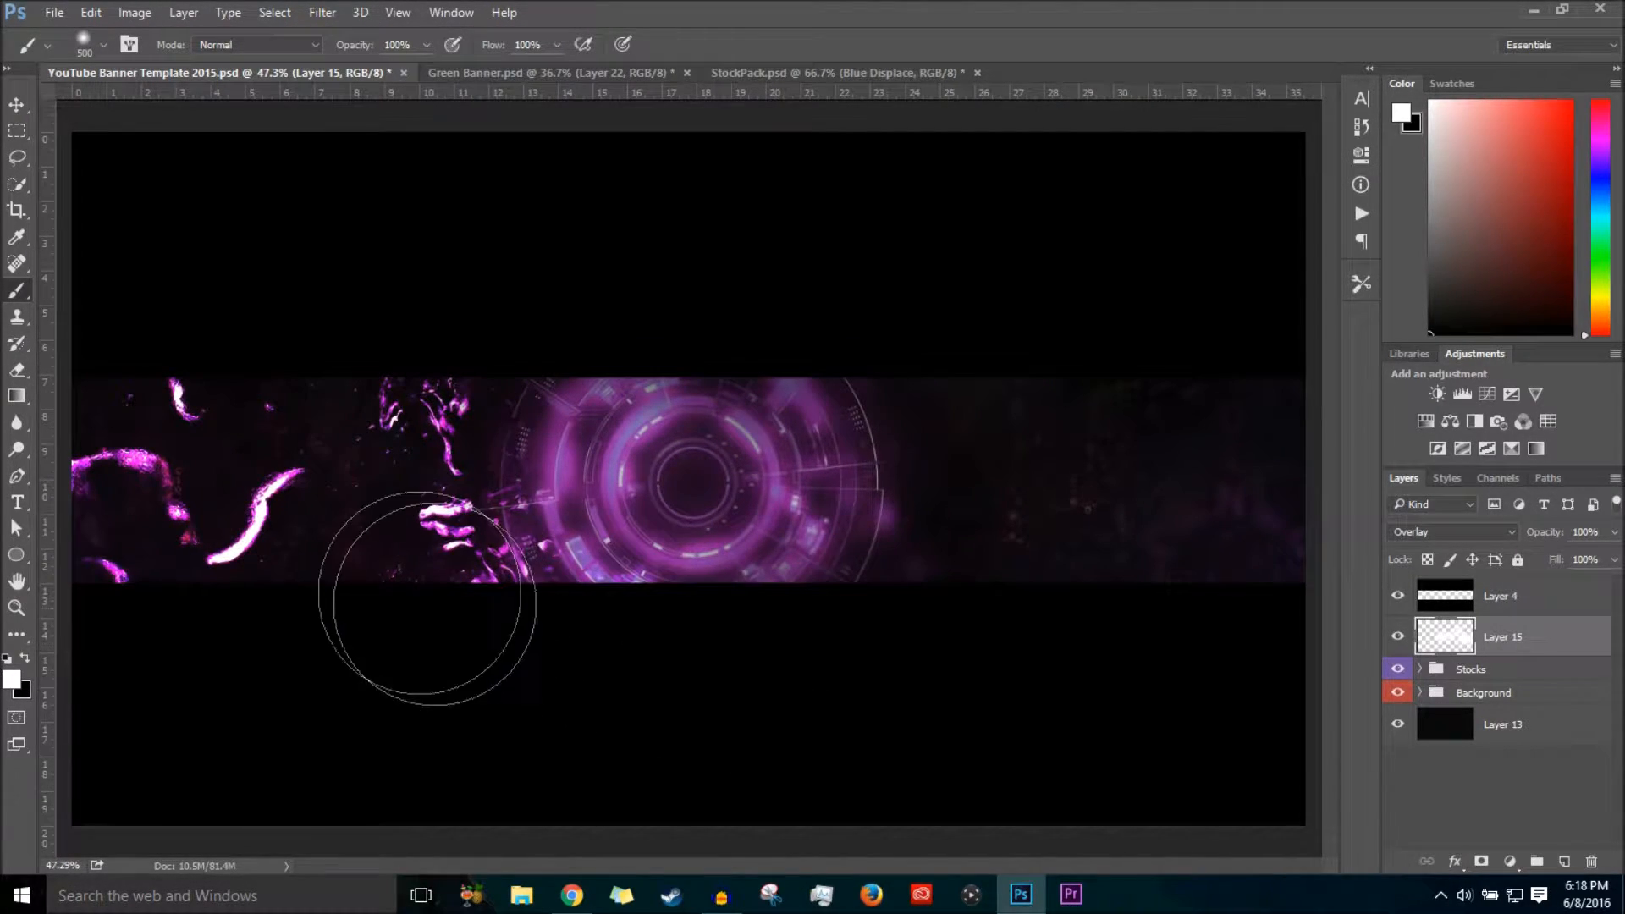
scroll(725, 743, down, 2)
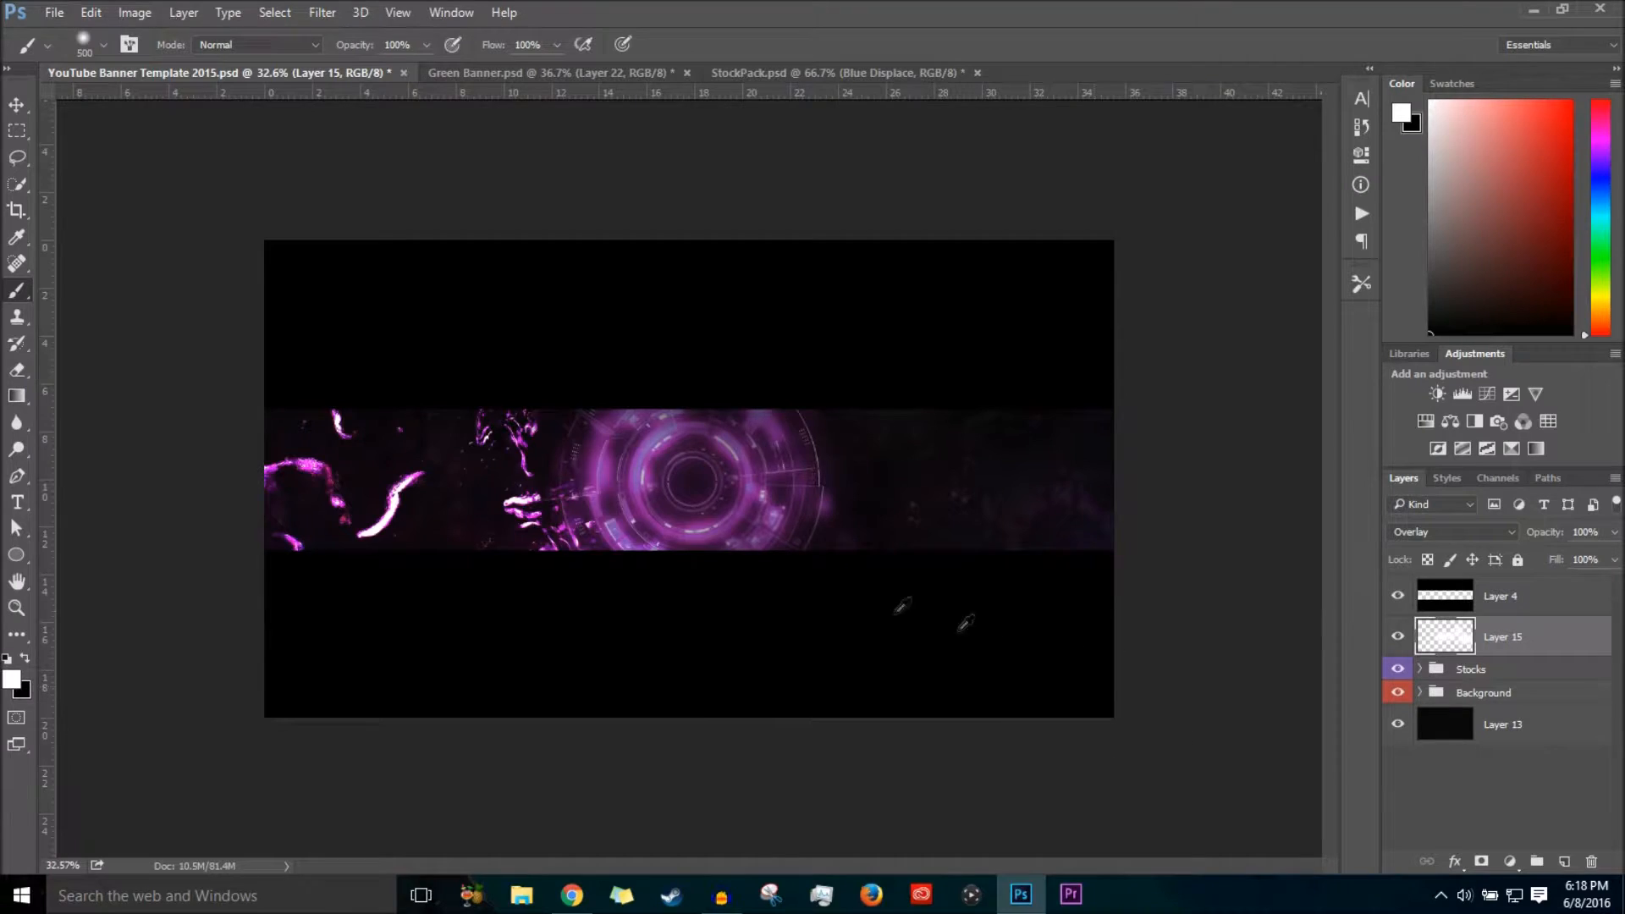
scroll(904, 613, up, 1)
Paint soft black 500 px spots around the strip and tech circle on a new layer, and lower its opacity to 38%.
click(1566, 860)
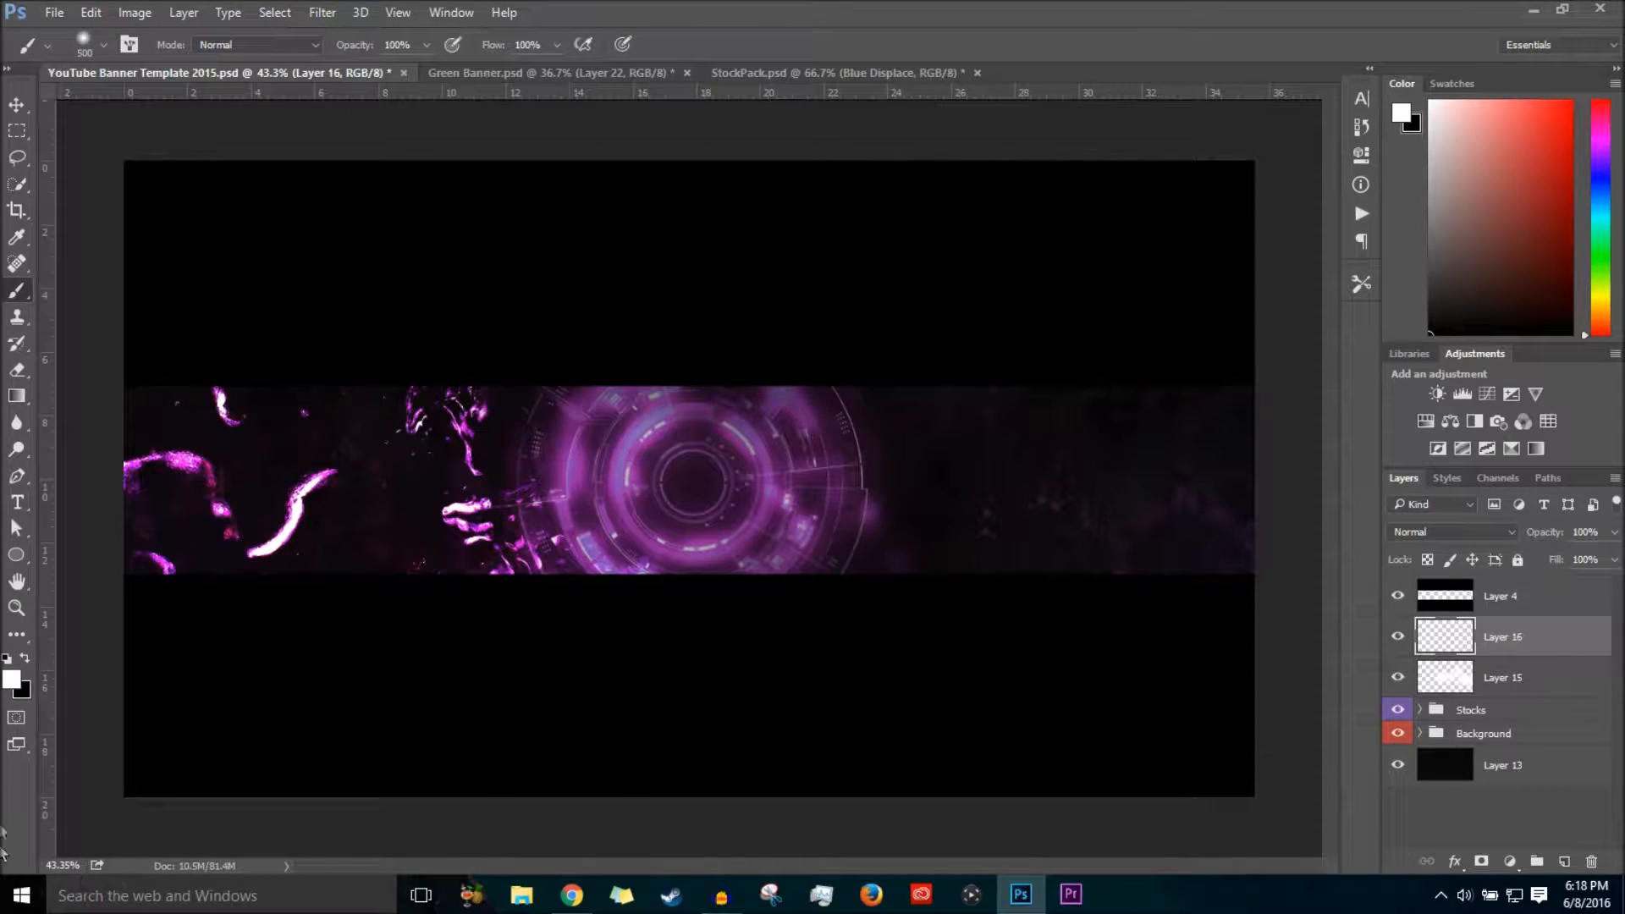
click(26, 658)
click(762, 508)
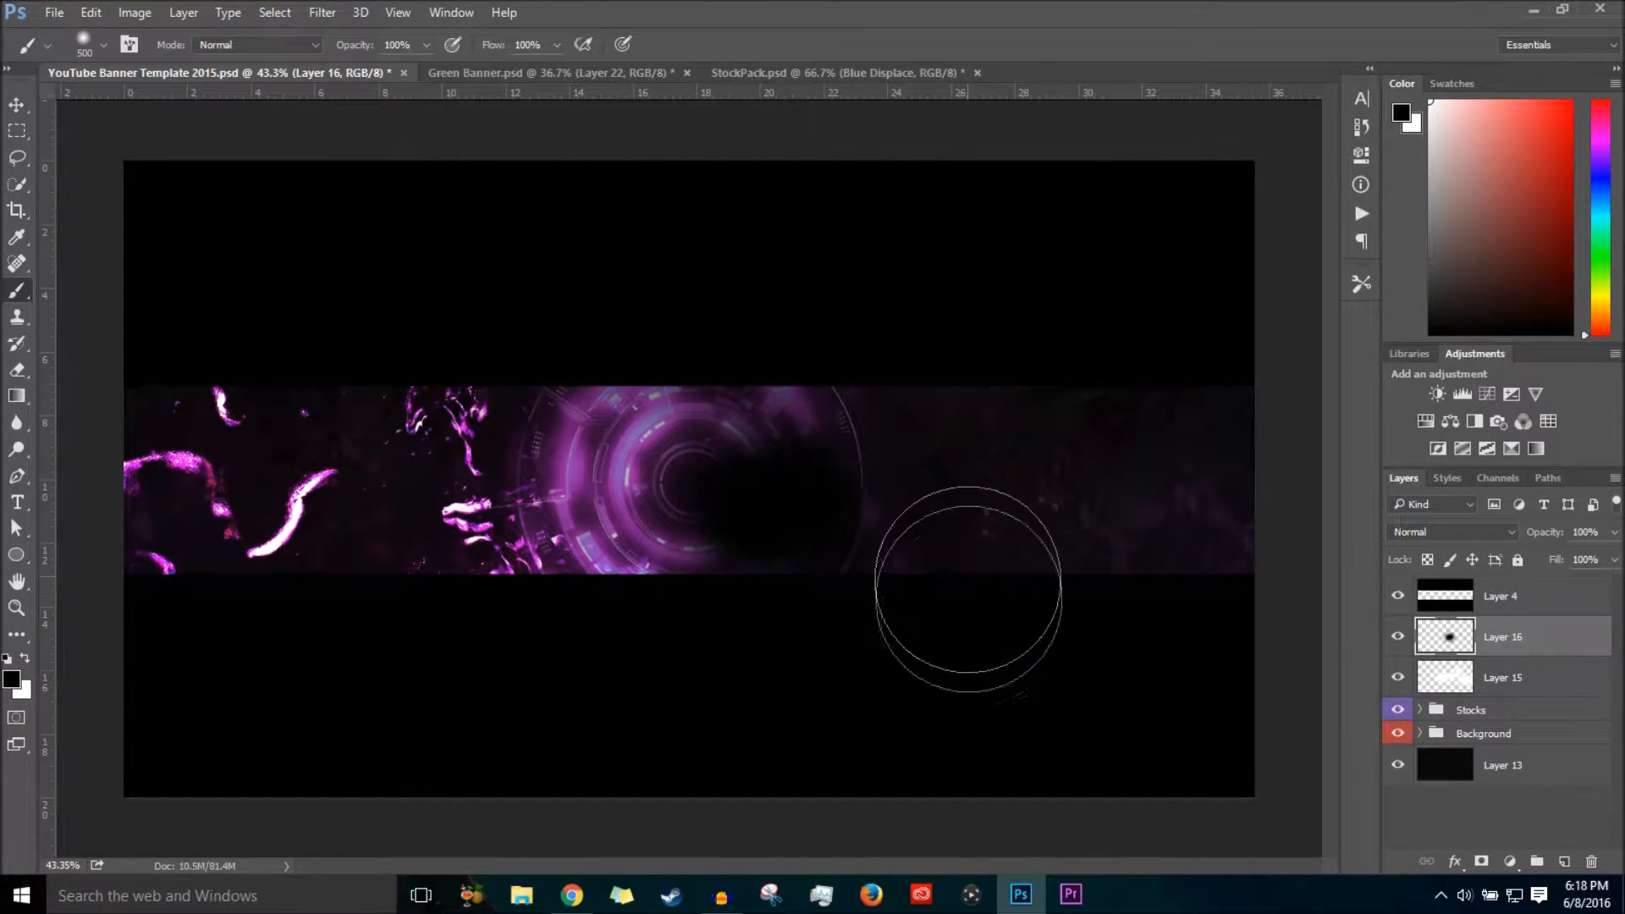
key(ctrl+z)
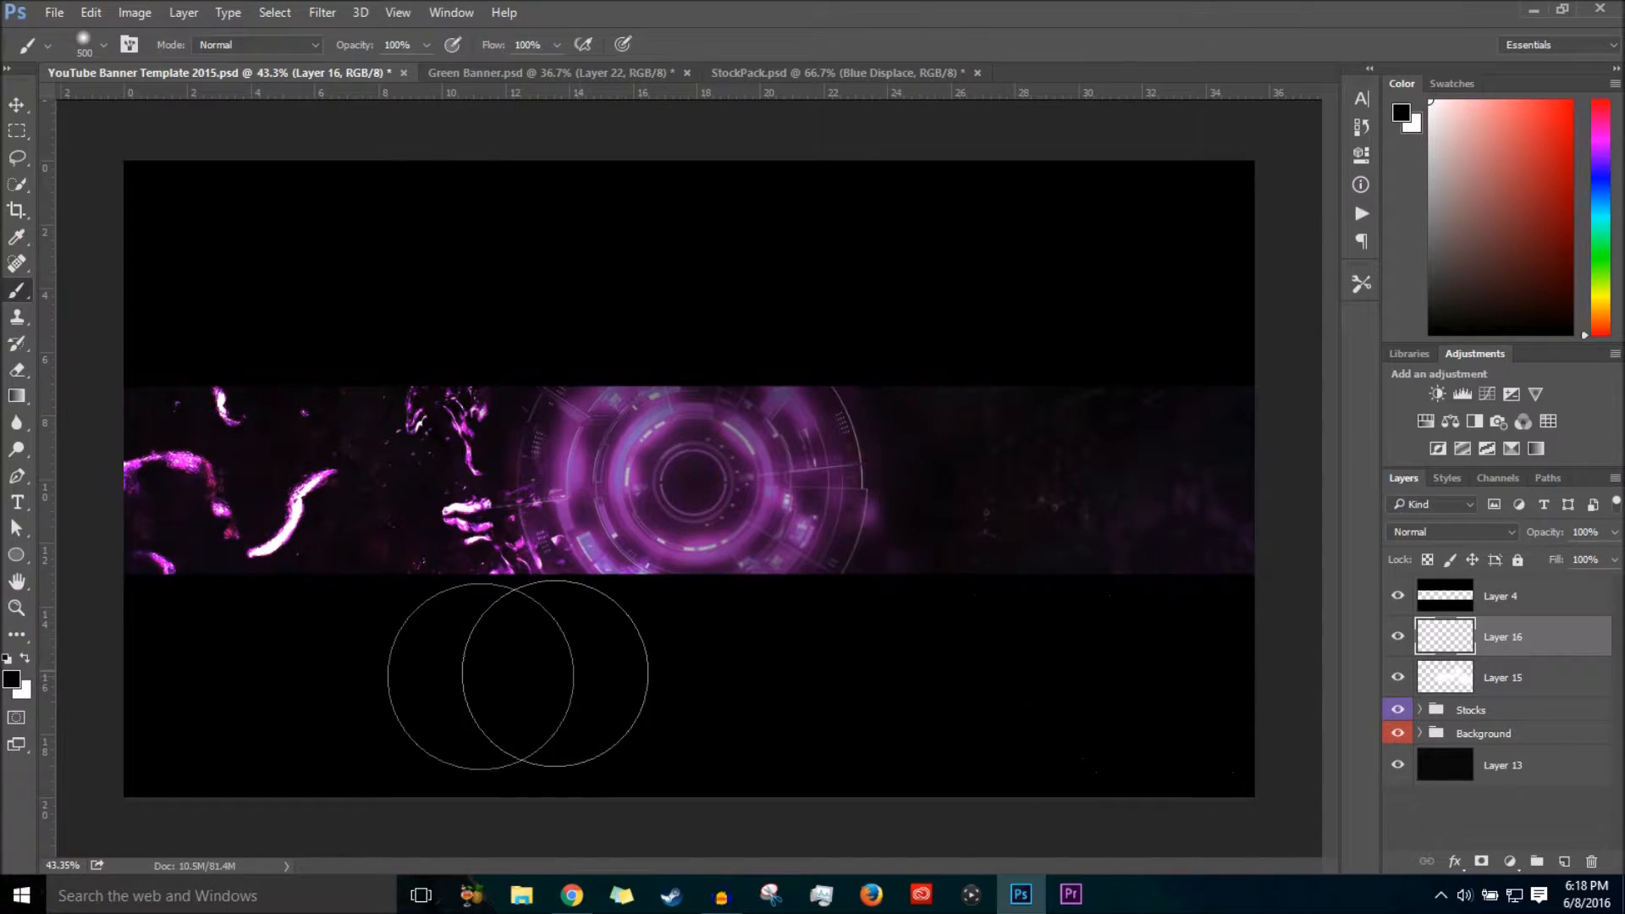
click(1193, 305)
click(1079, 310)
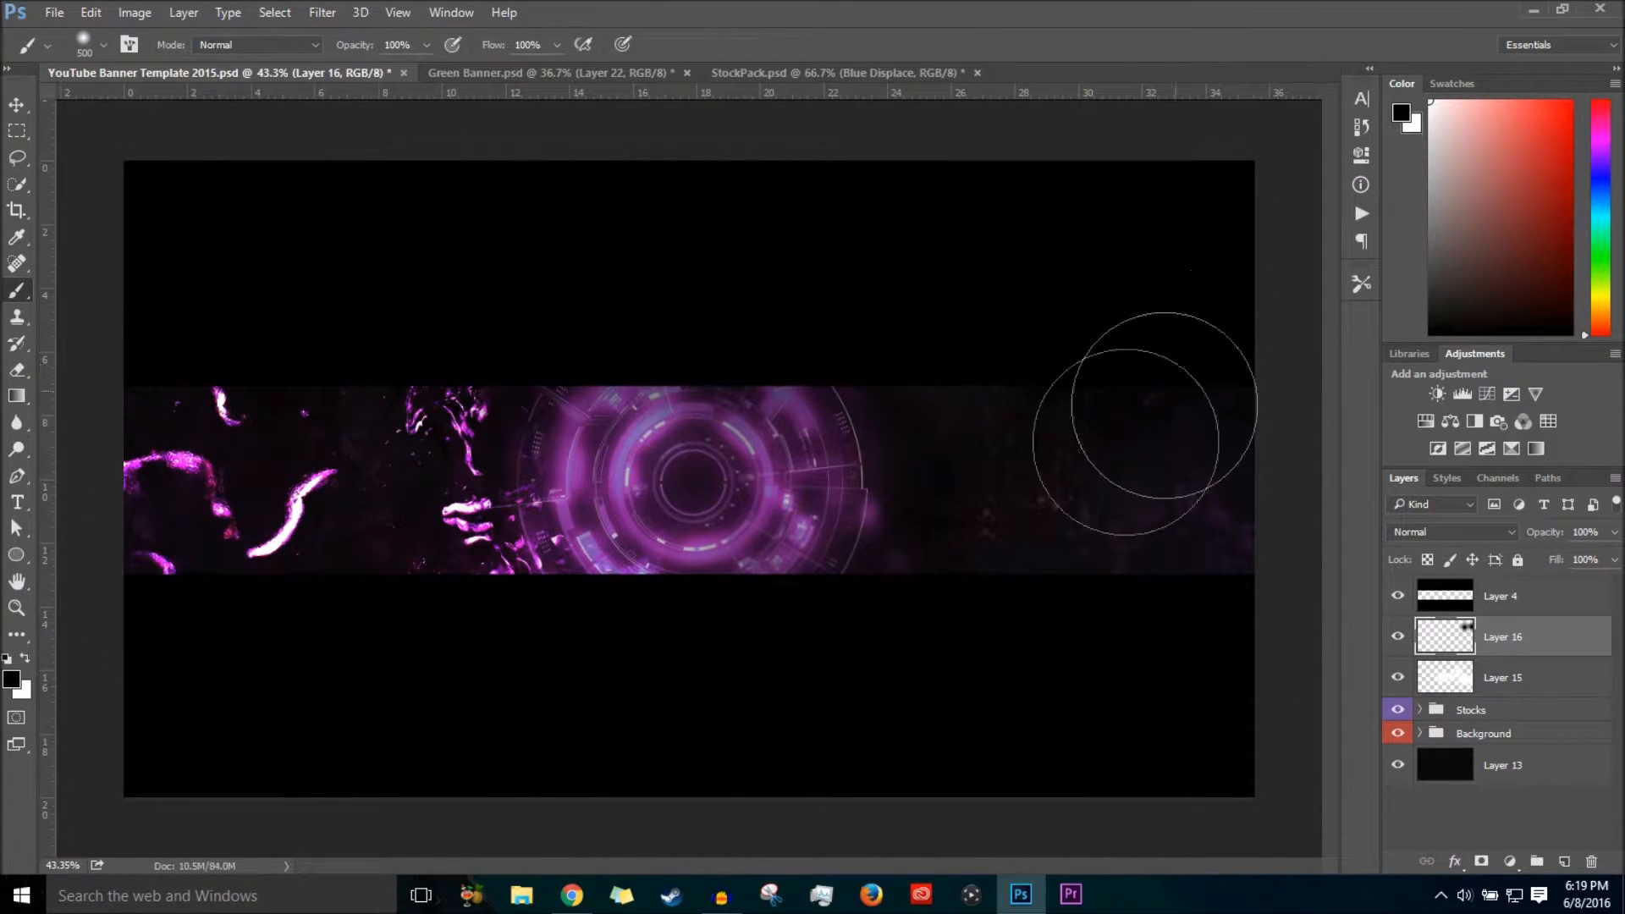
click(707, 690)
click(762, 504)
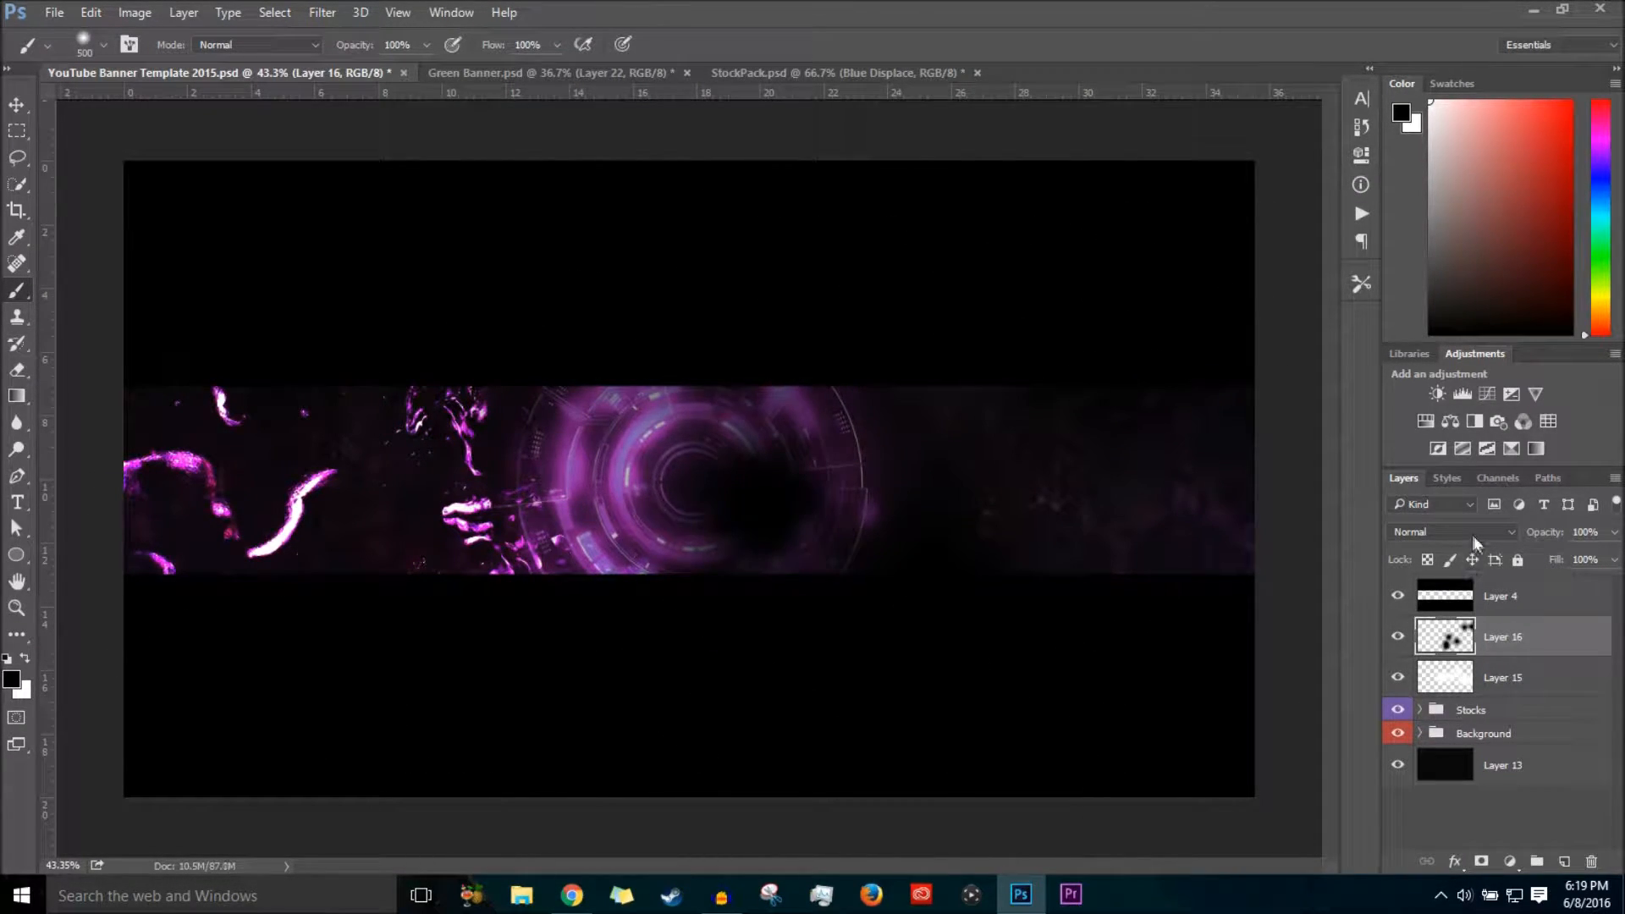
drag(1536, 560, 1545, 564)
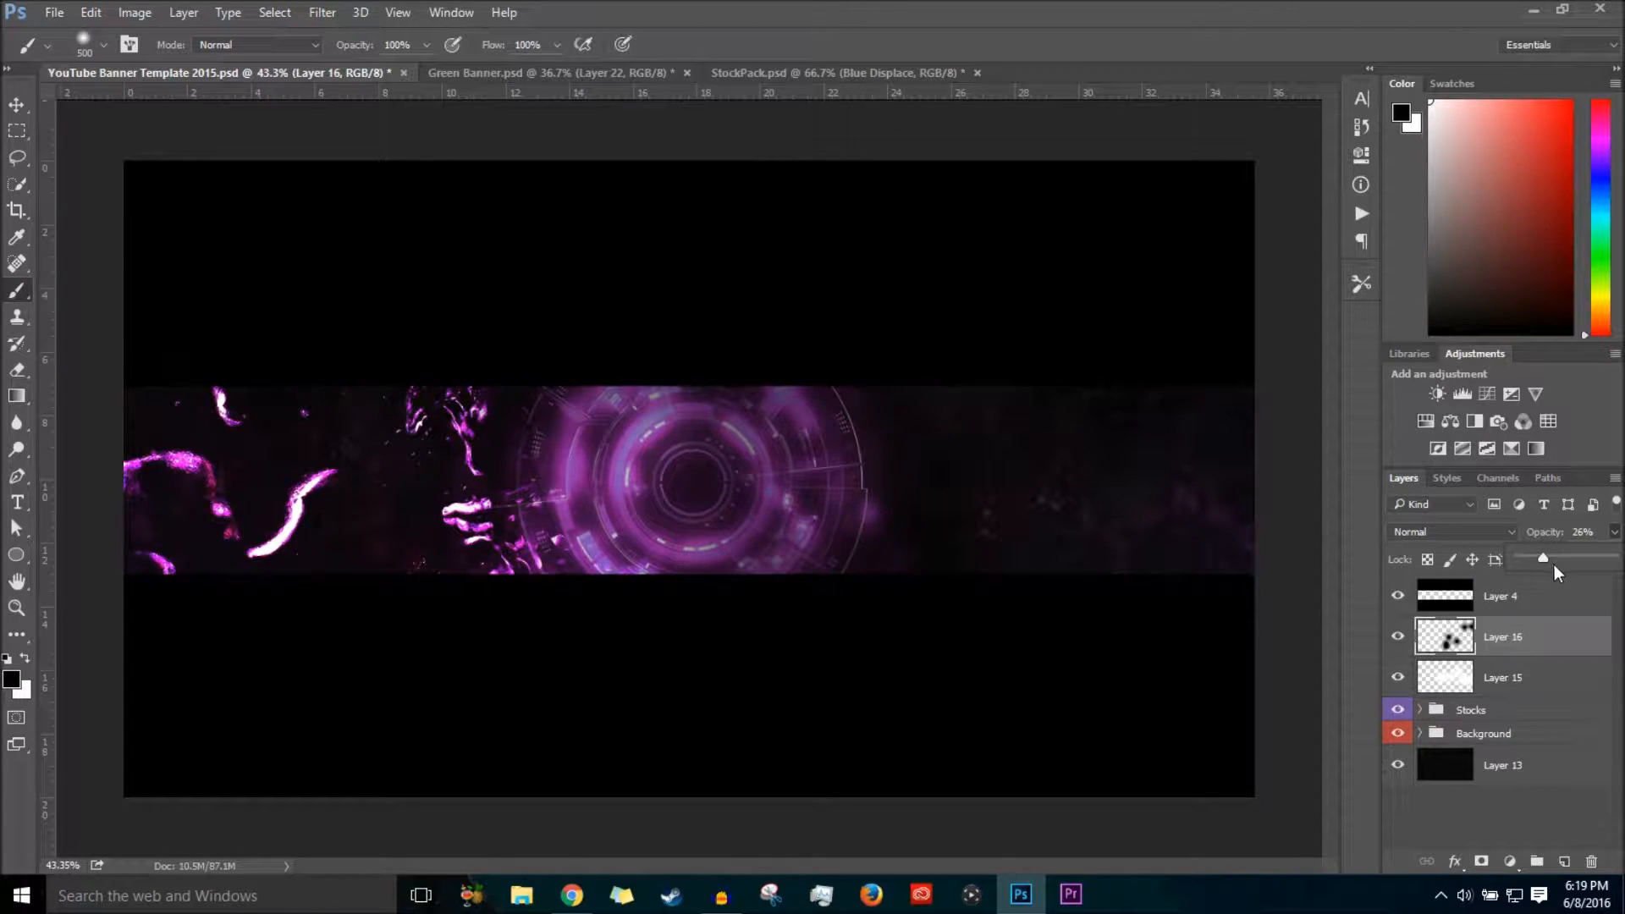
mouse_move(1543, 555)
mouse_down()
mouse_move(1571, 561)
mouse_move(1556, 561)
mouse_up()
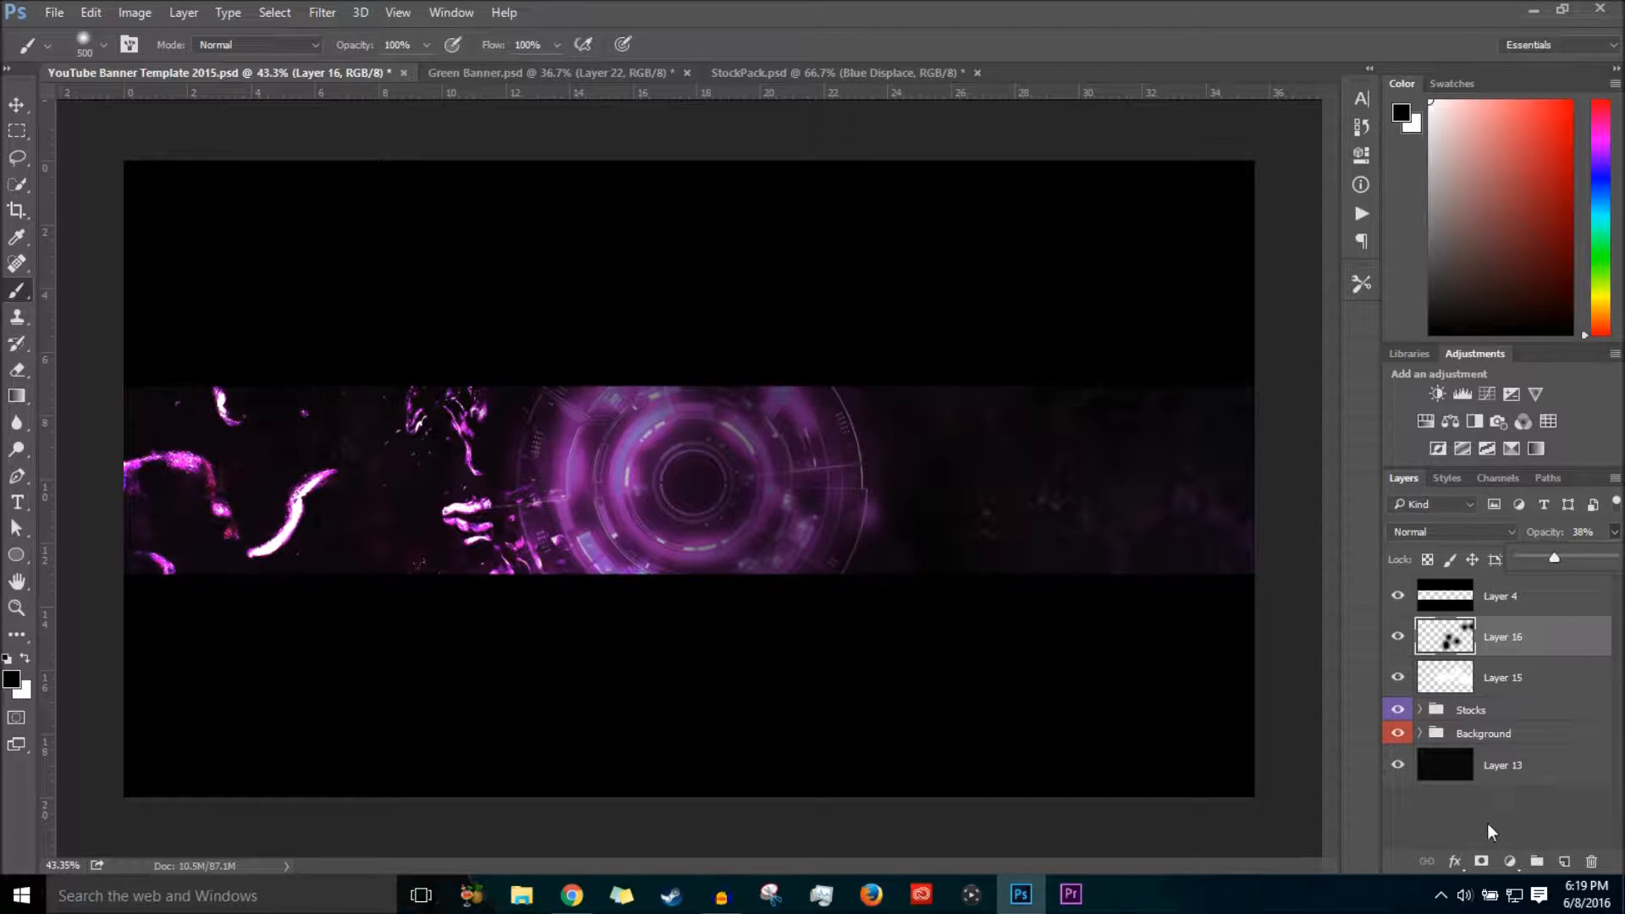
Group the white and black brush layers as Lighting and give the group an orange colour label.
click(1542, 683)
shift+click(1549, 648)
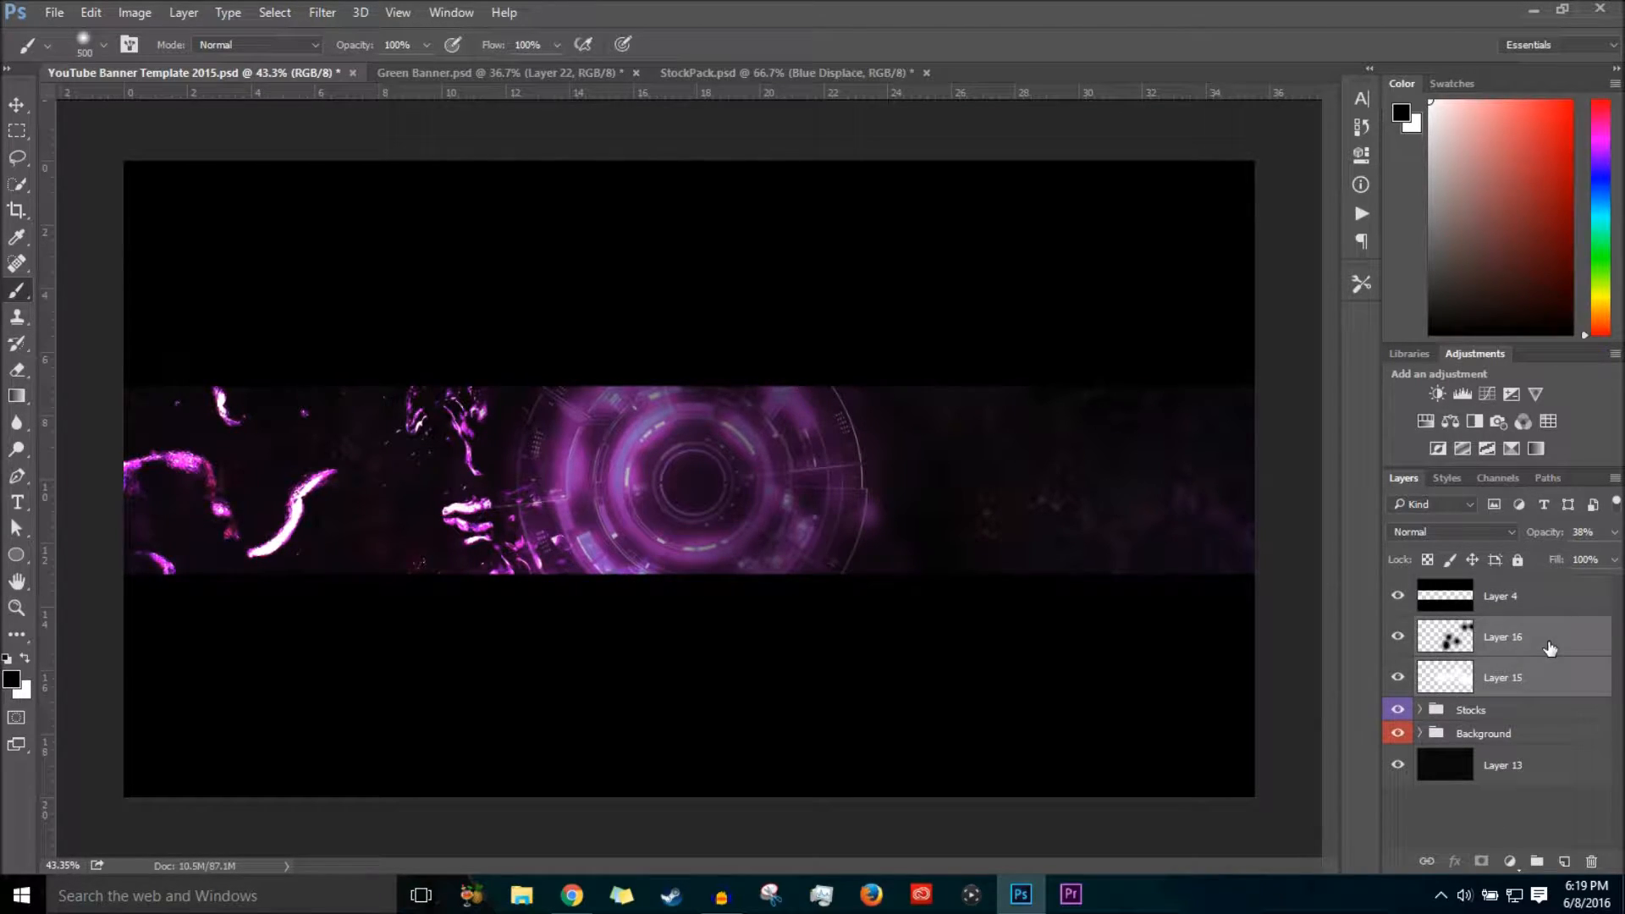
key(ctrl+g)
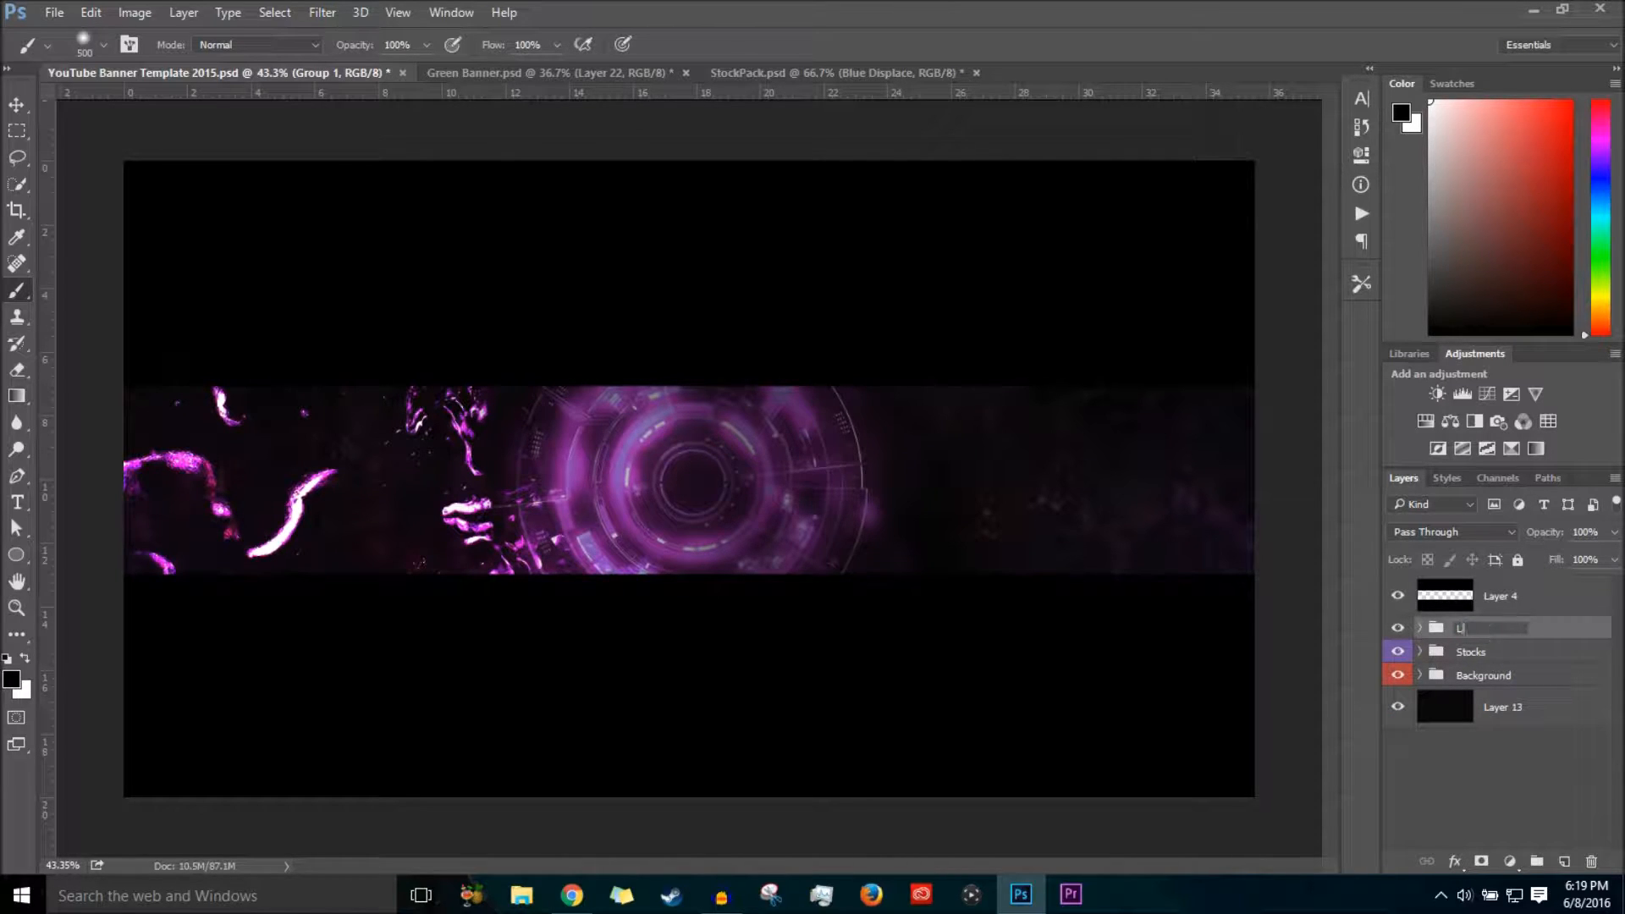
key(Return)
right_click(1489, 629)
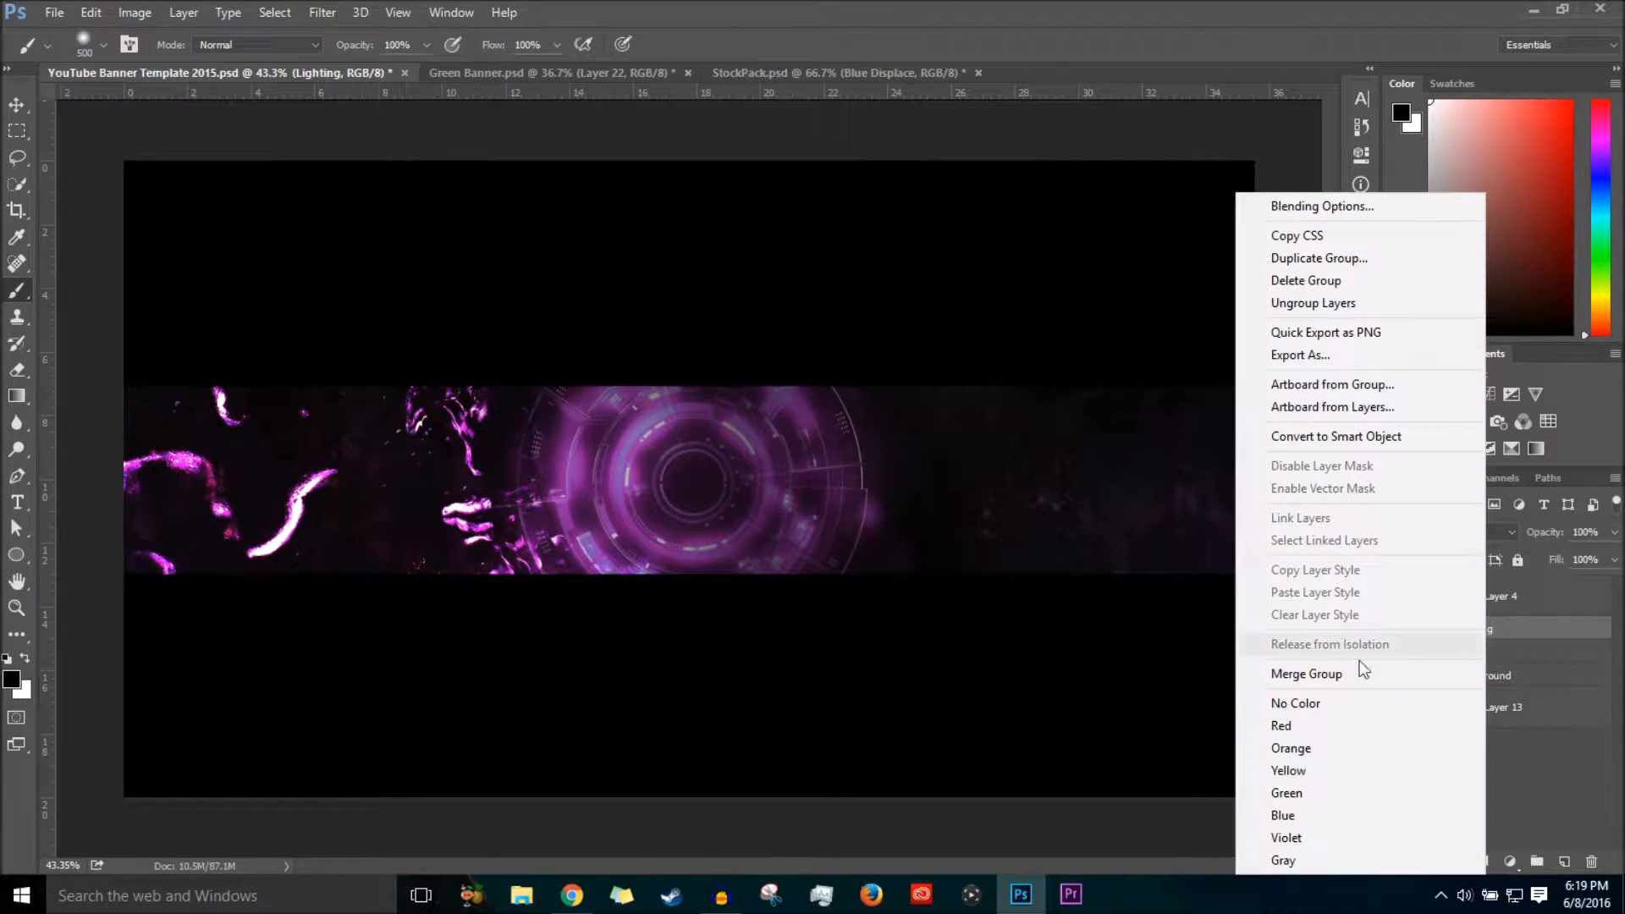
click(1416, 744)
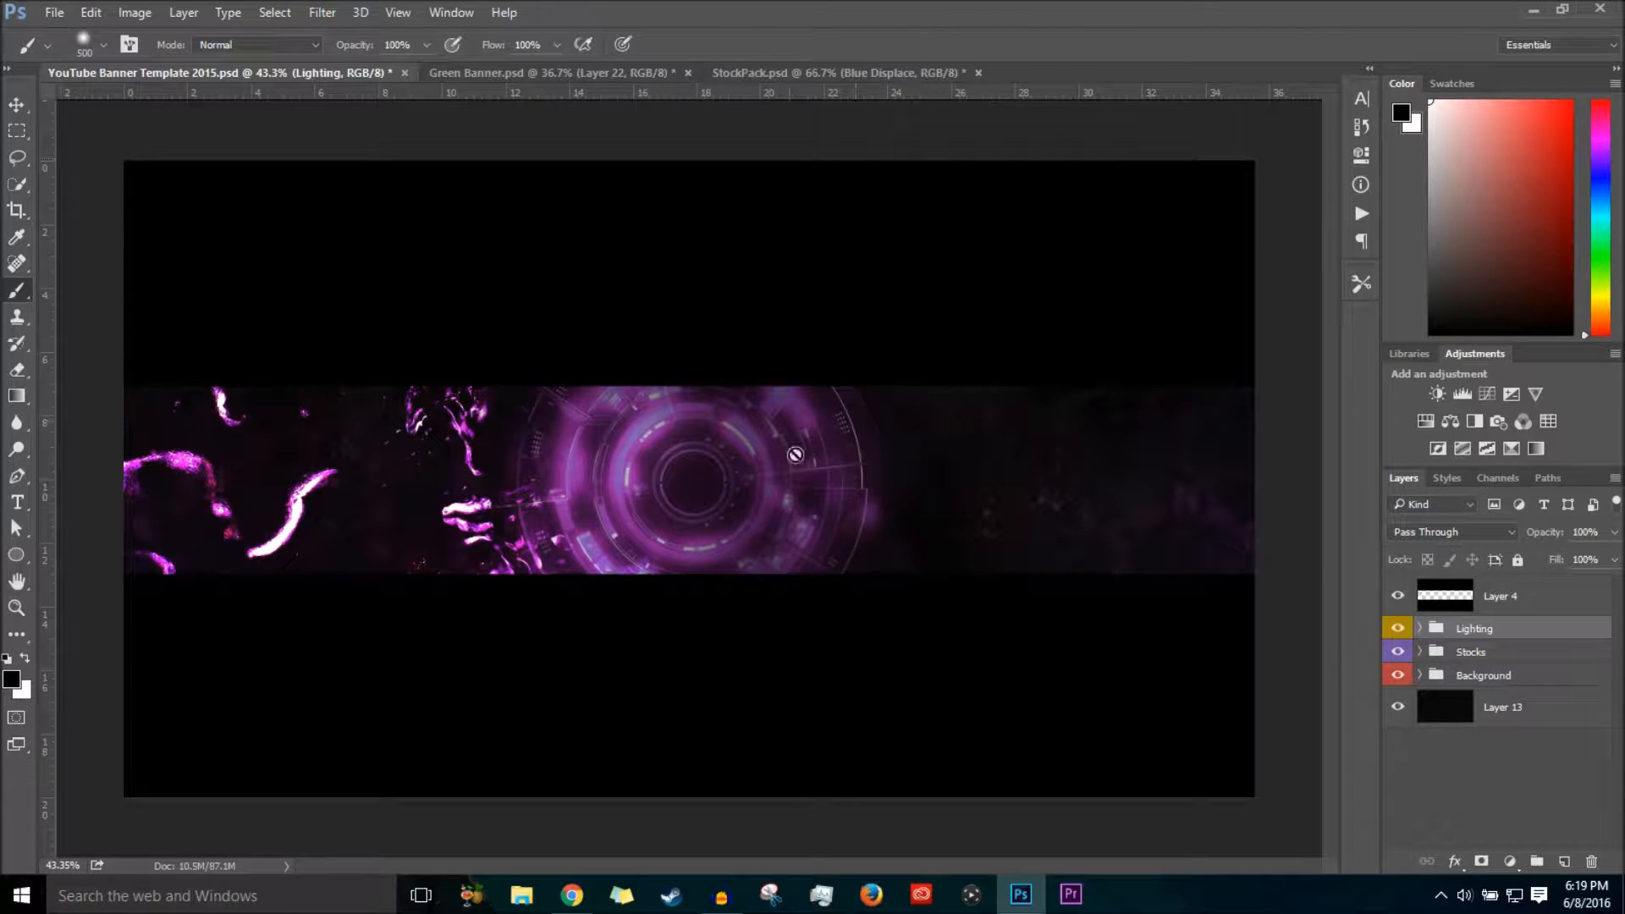
Add a new layer above the Lighting group, and switch to Chrome to search Google Images for "purple flare".
click(1568, 869)
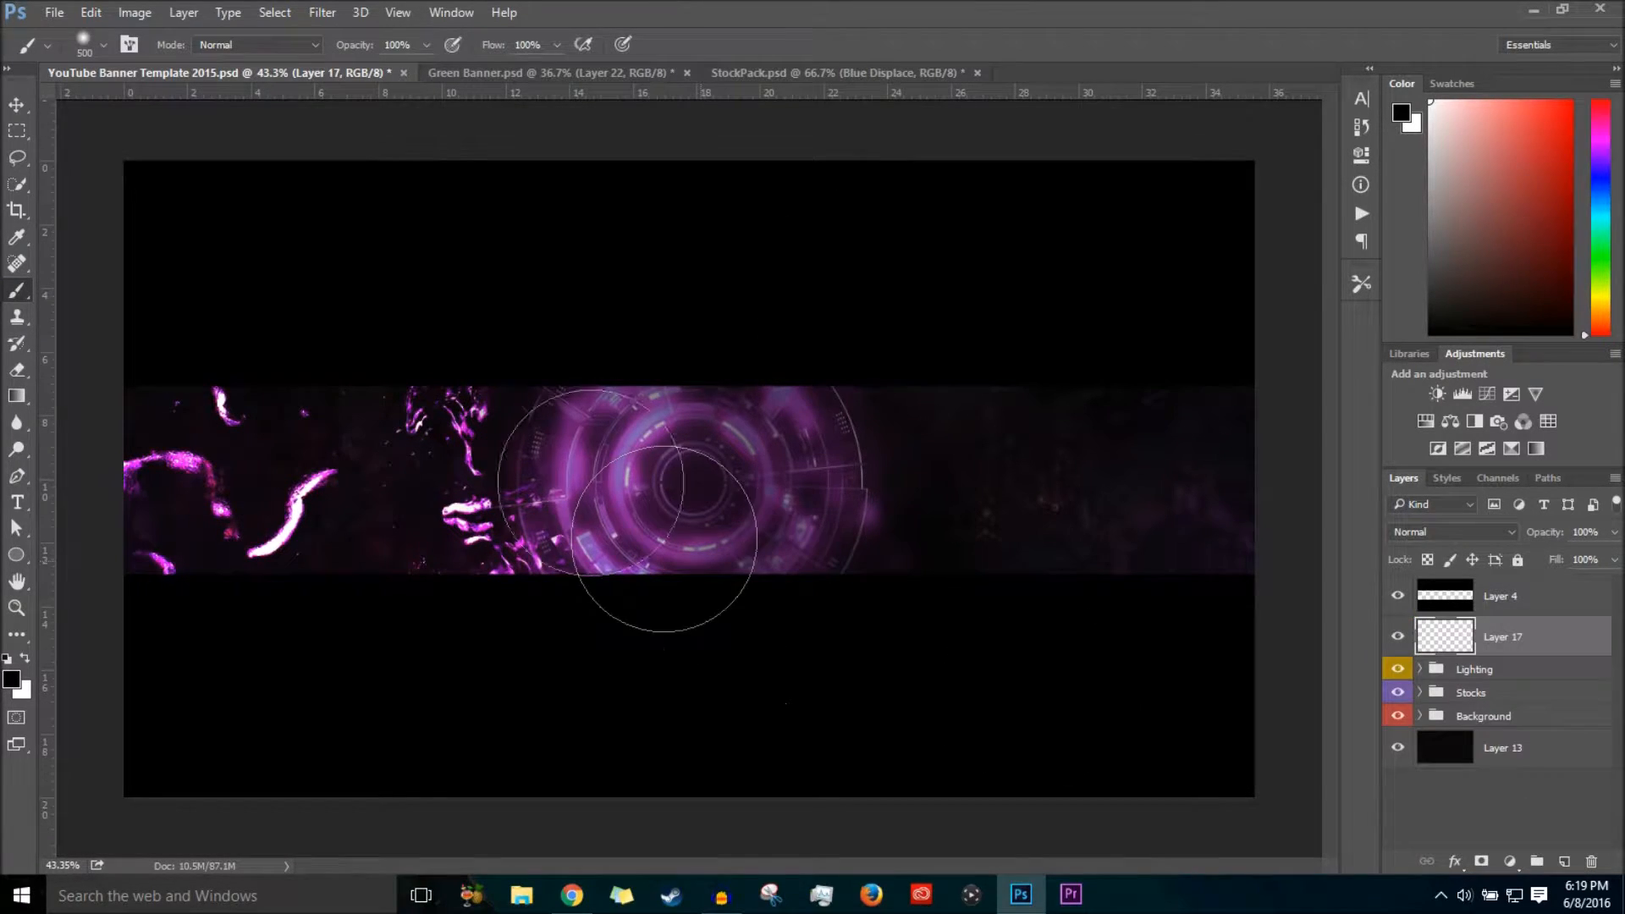
click(554, 897)
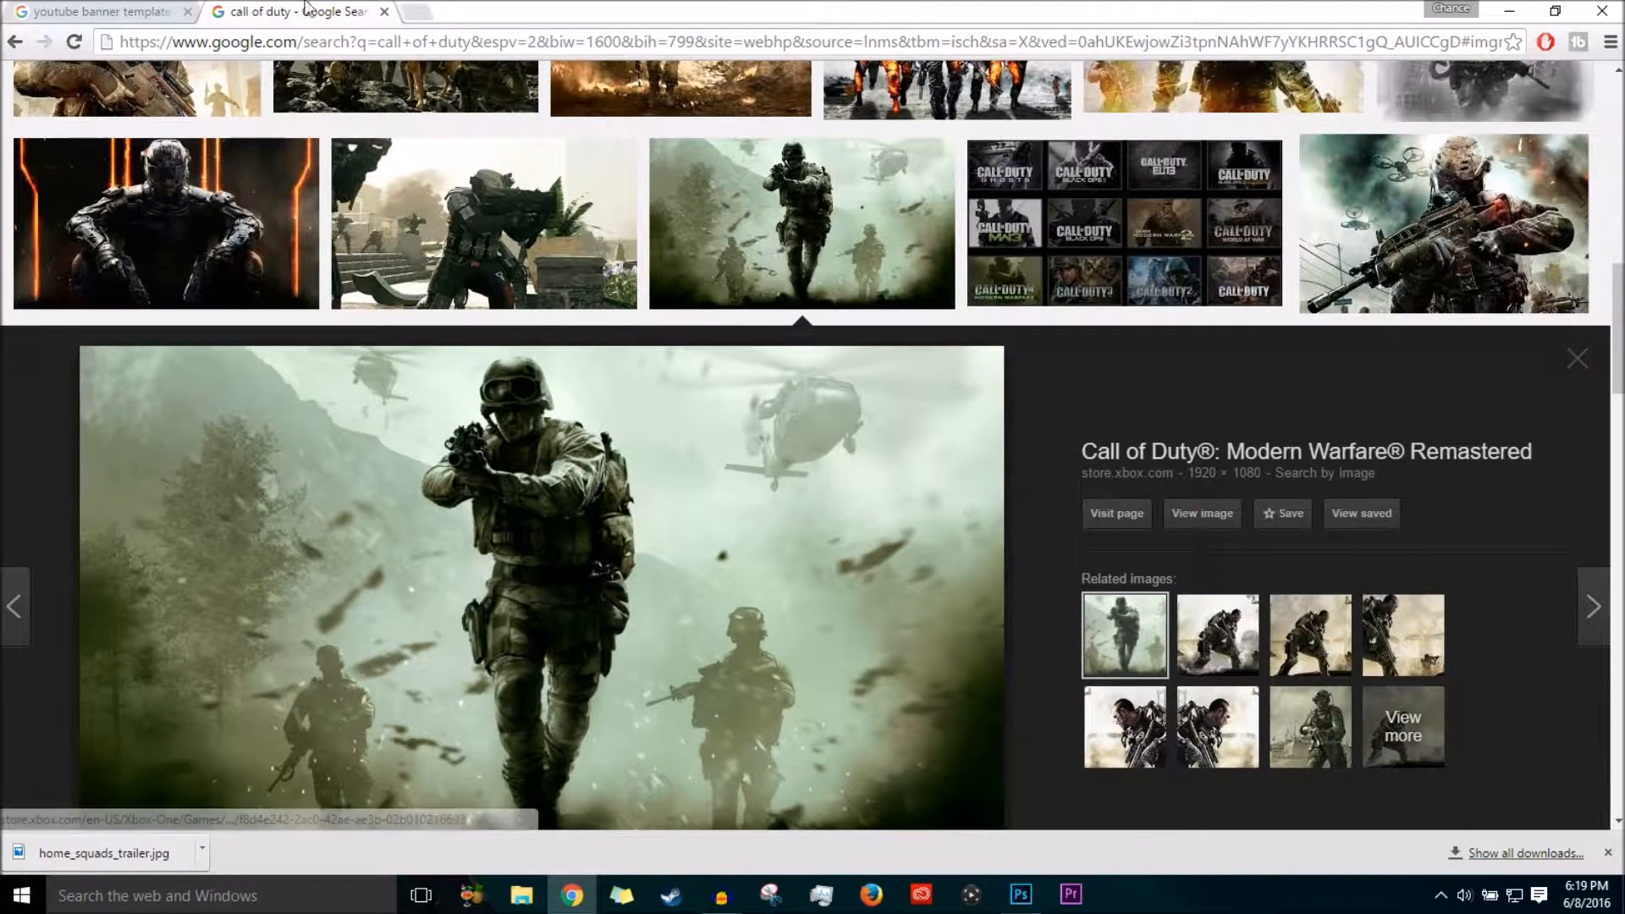
click(363, 50)
text(purp)
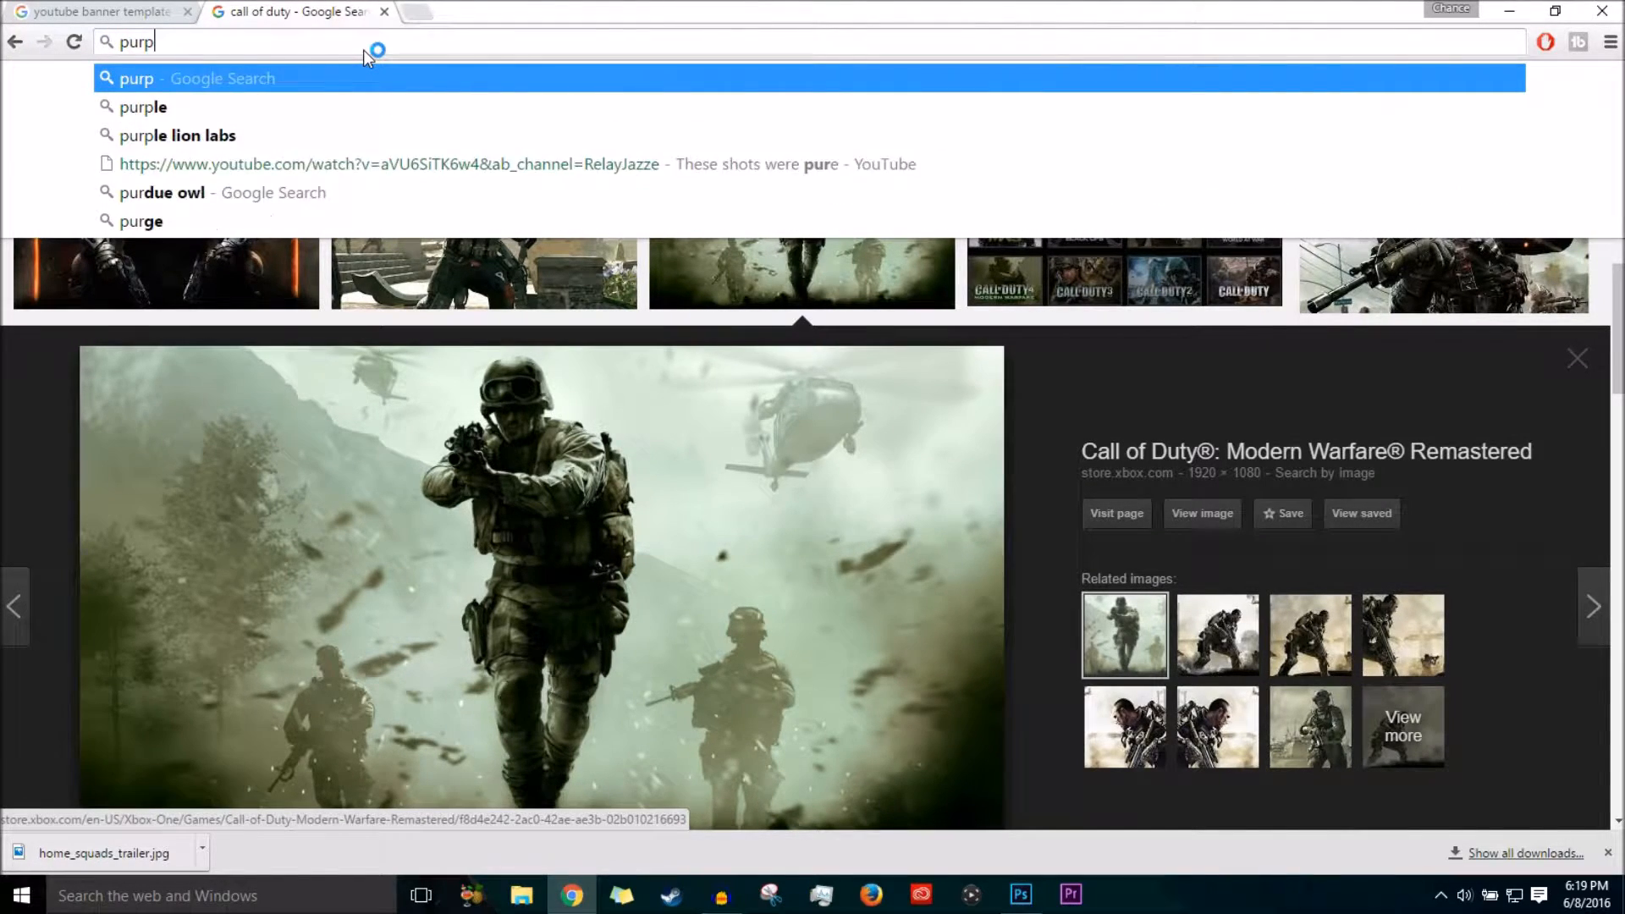
text(le flare)
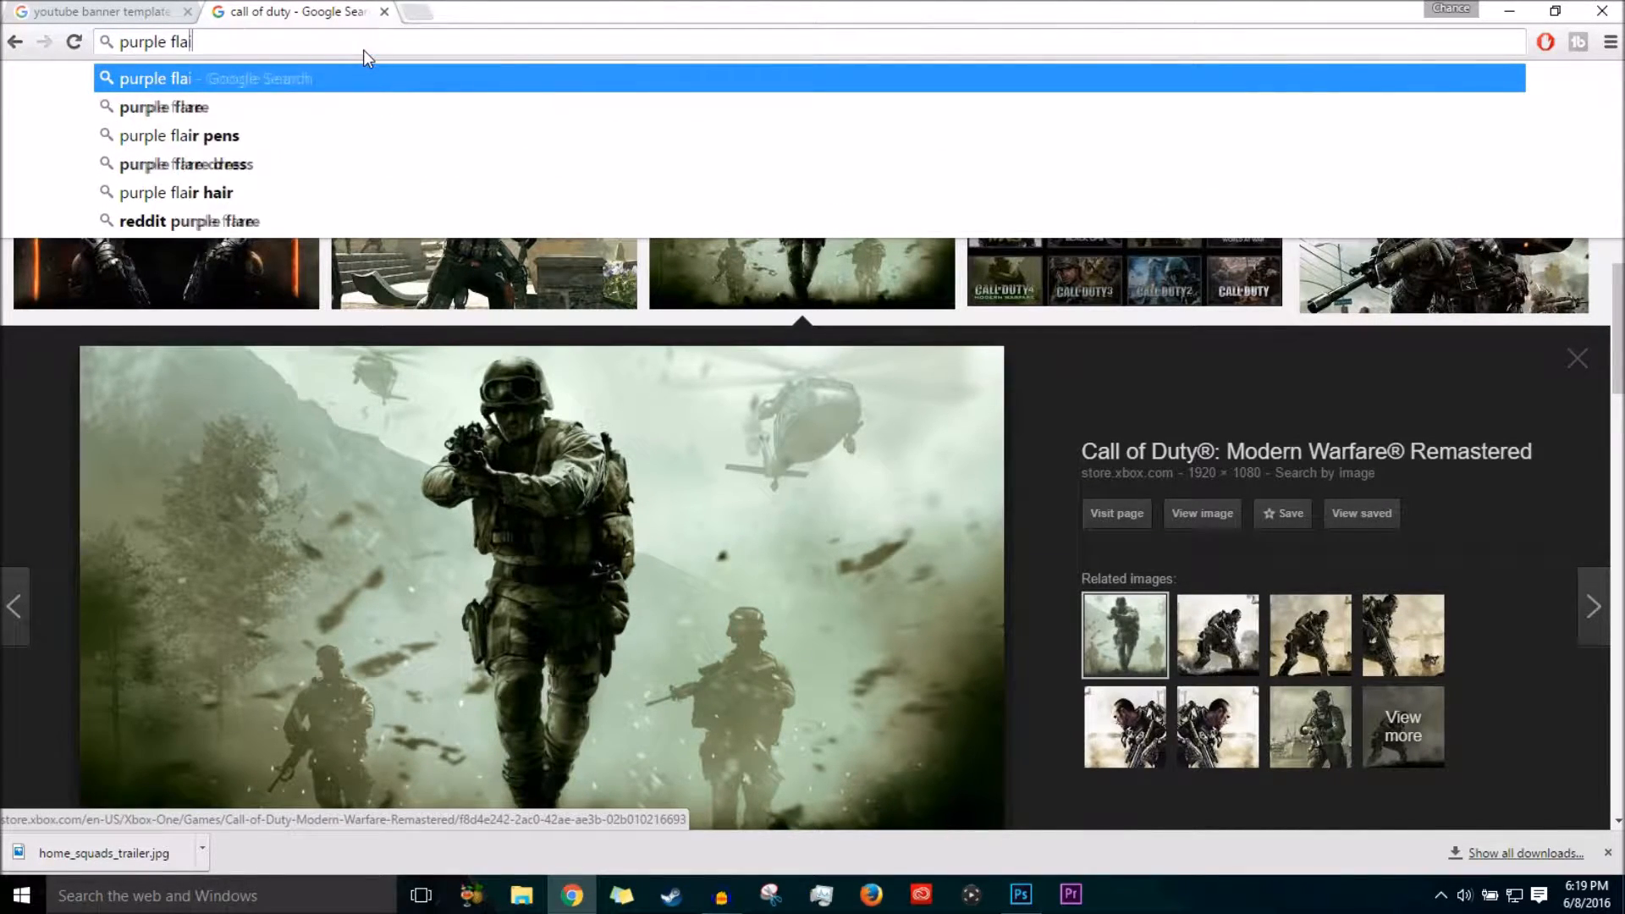
key(Return)
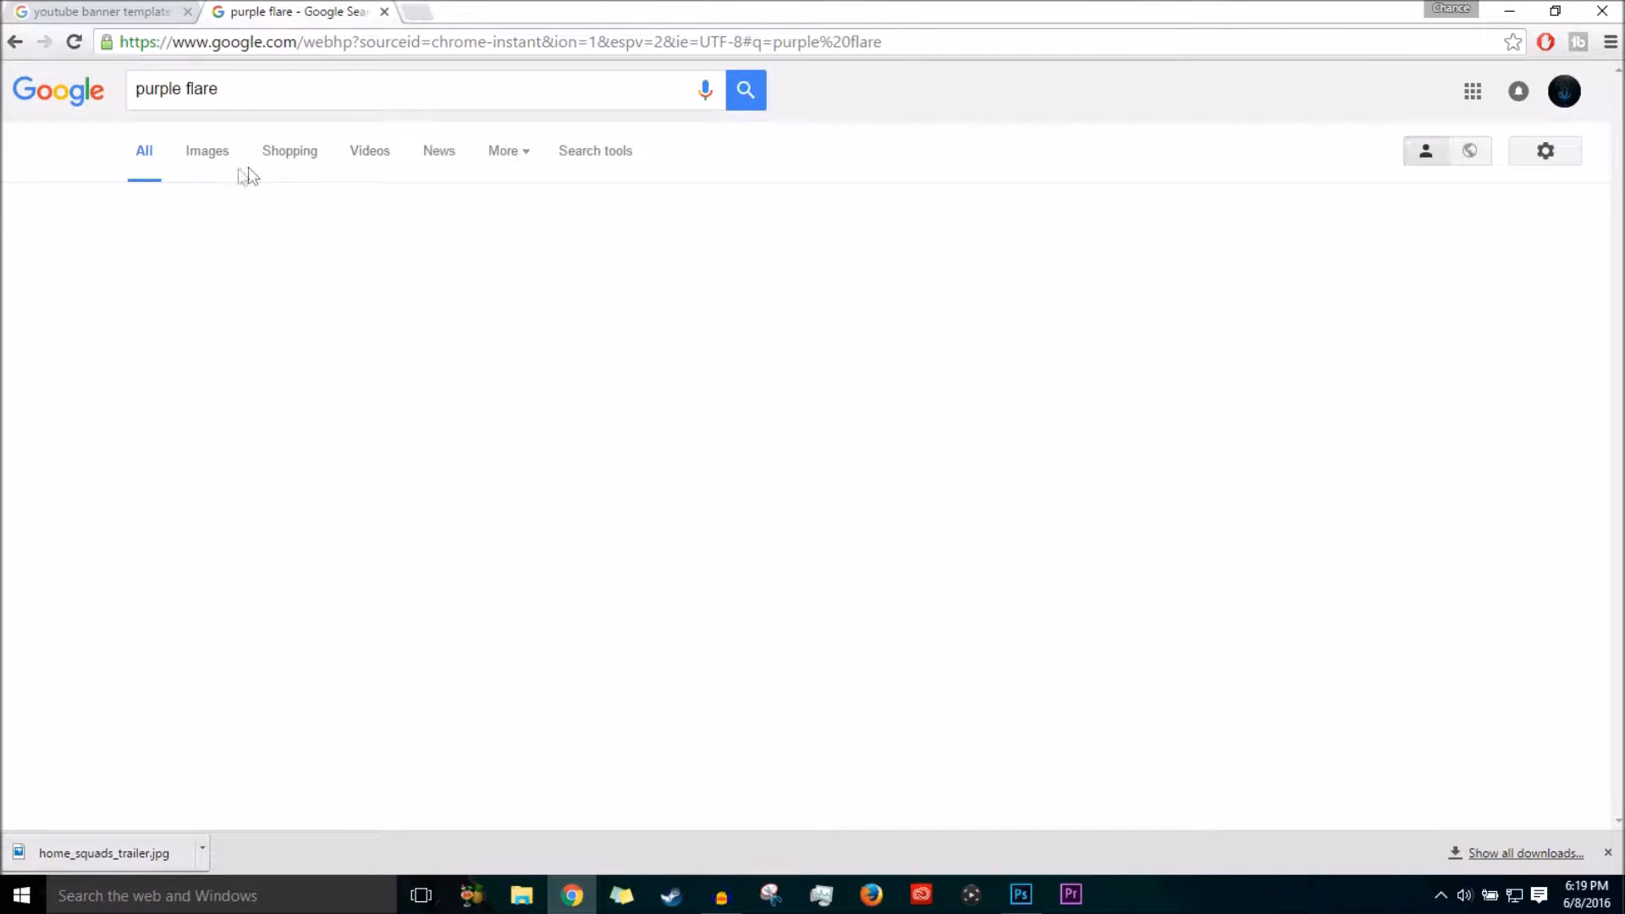
click(202, 164)
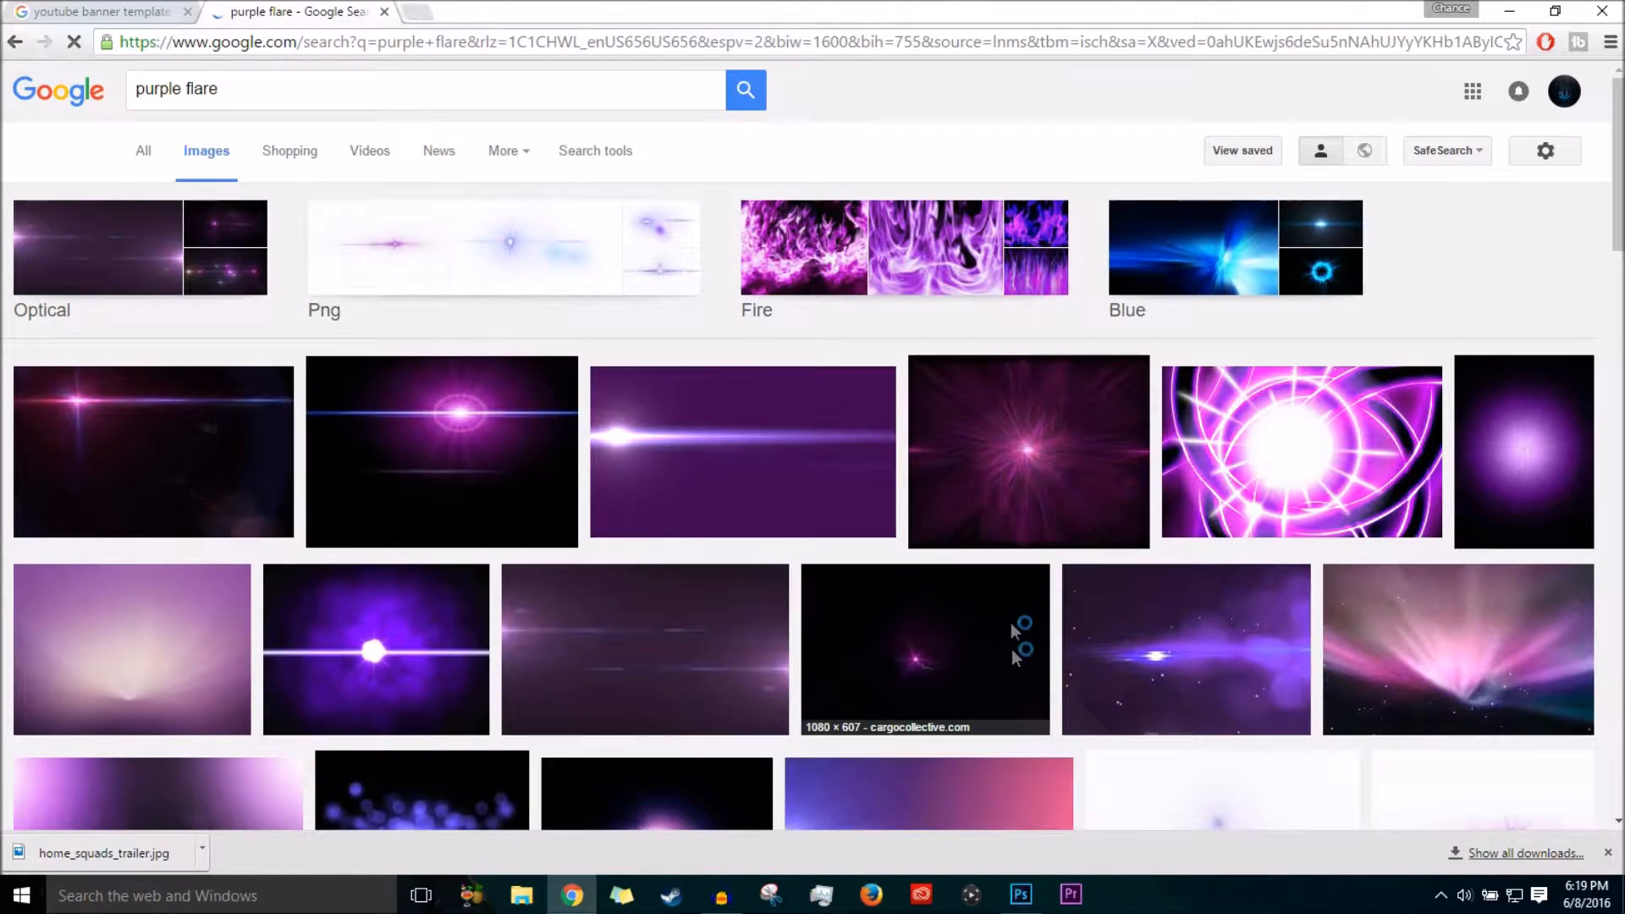
Look through the purple flare images and narrow the results to the Optical category.
scroll(664, 603, down, 5)
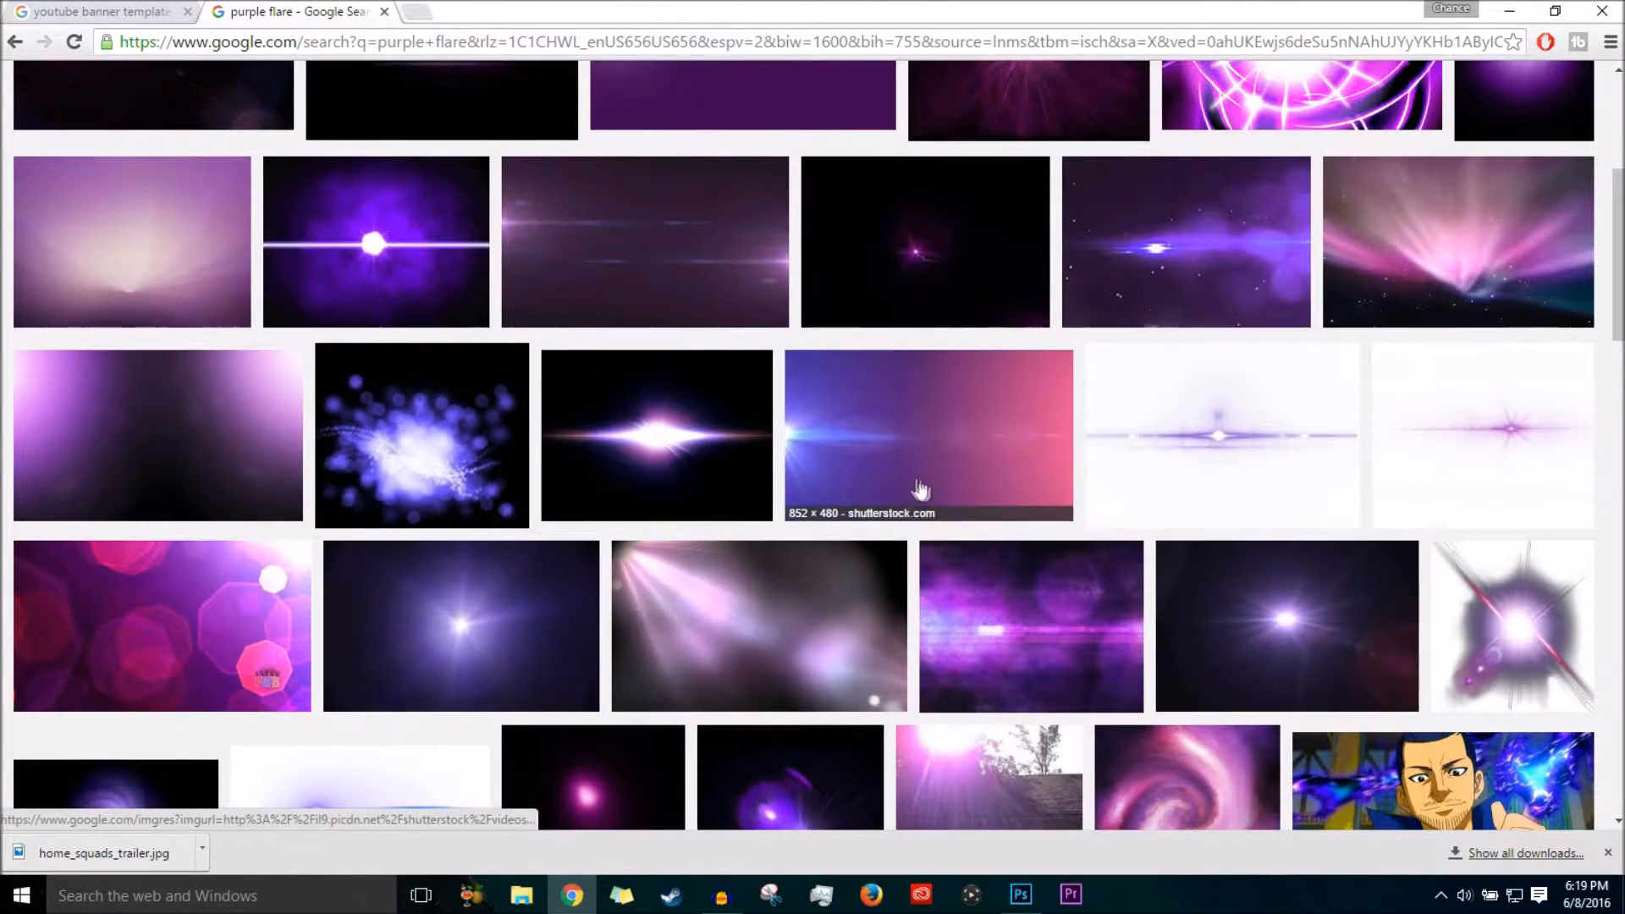
scroll(917, 489, down, 2)
scroll(200, 569, up, 6)
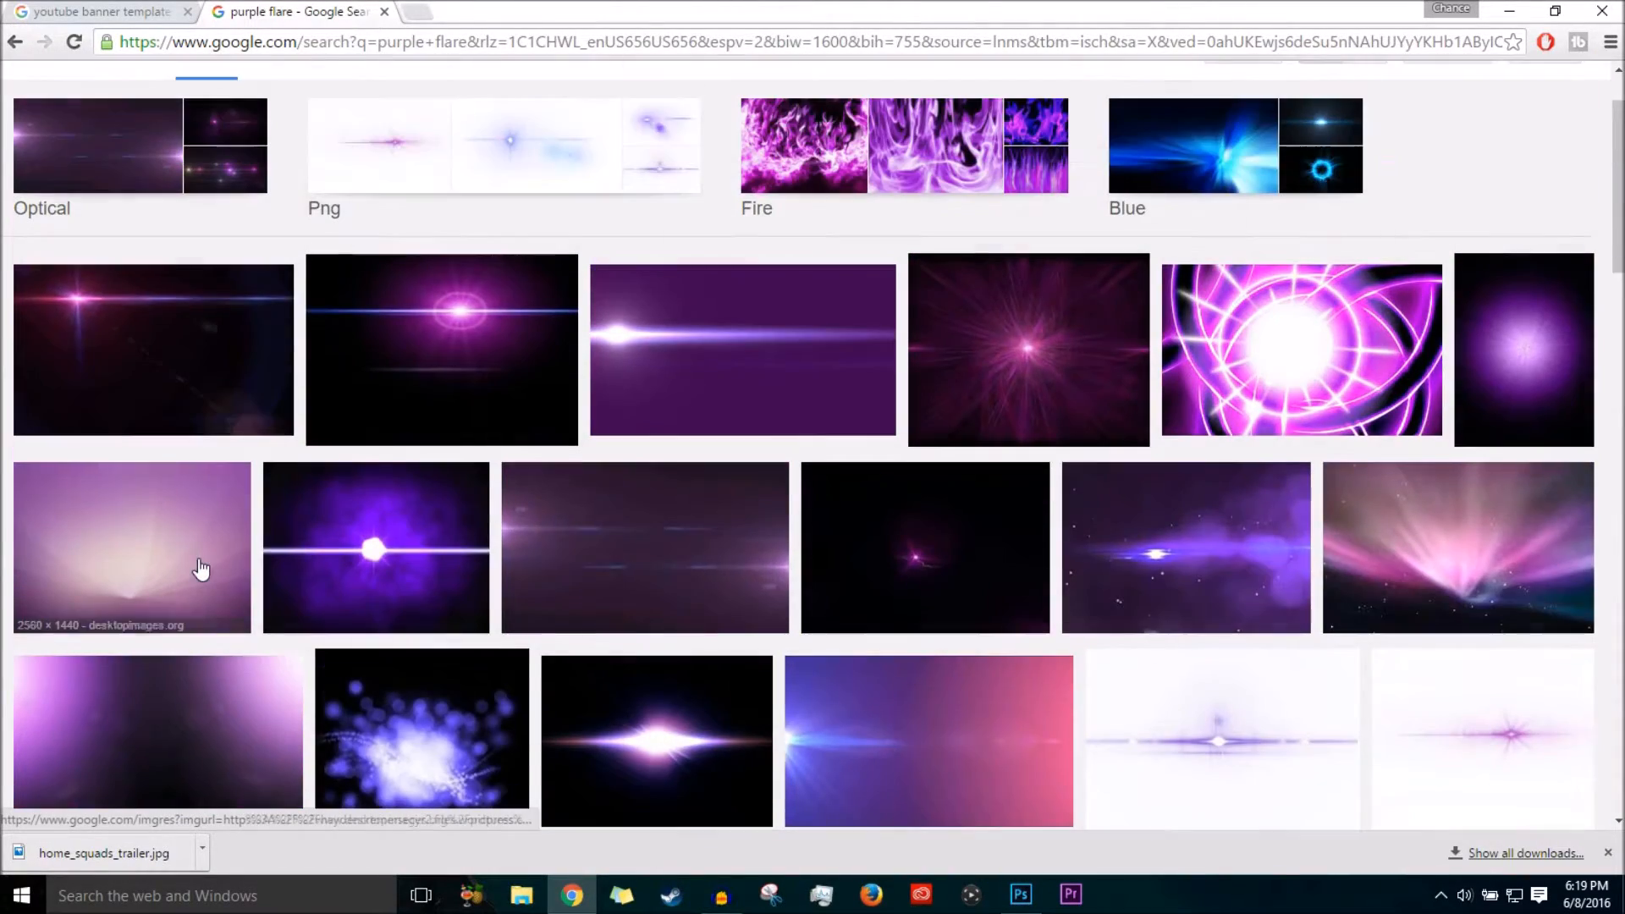
scroll(491, 482, up, 1)
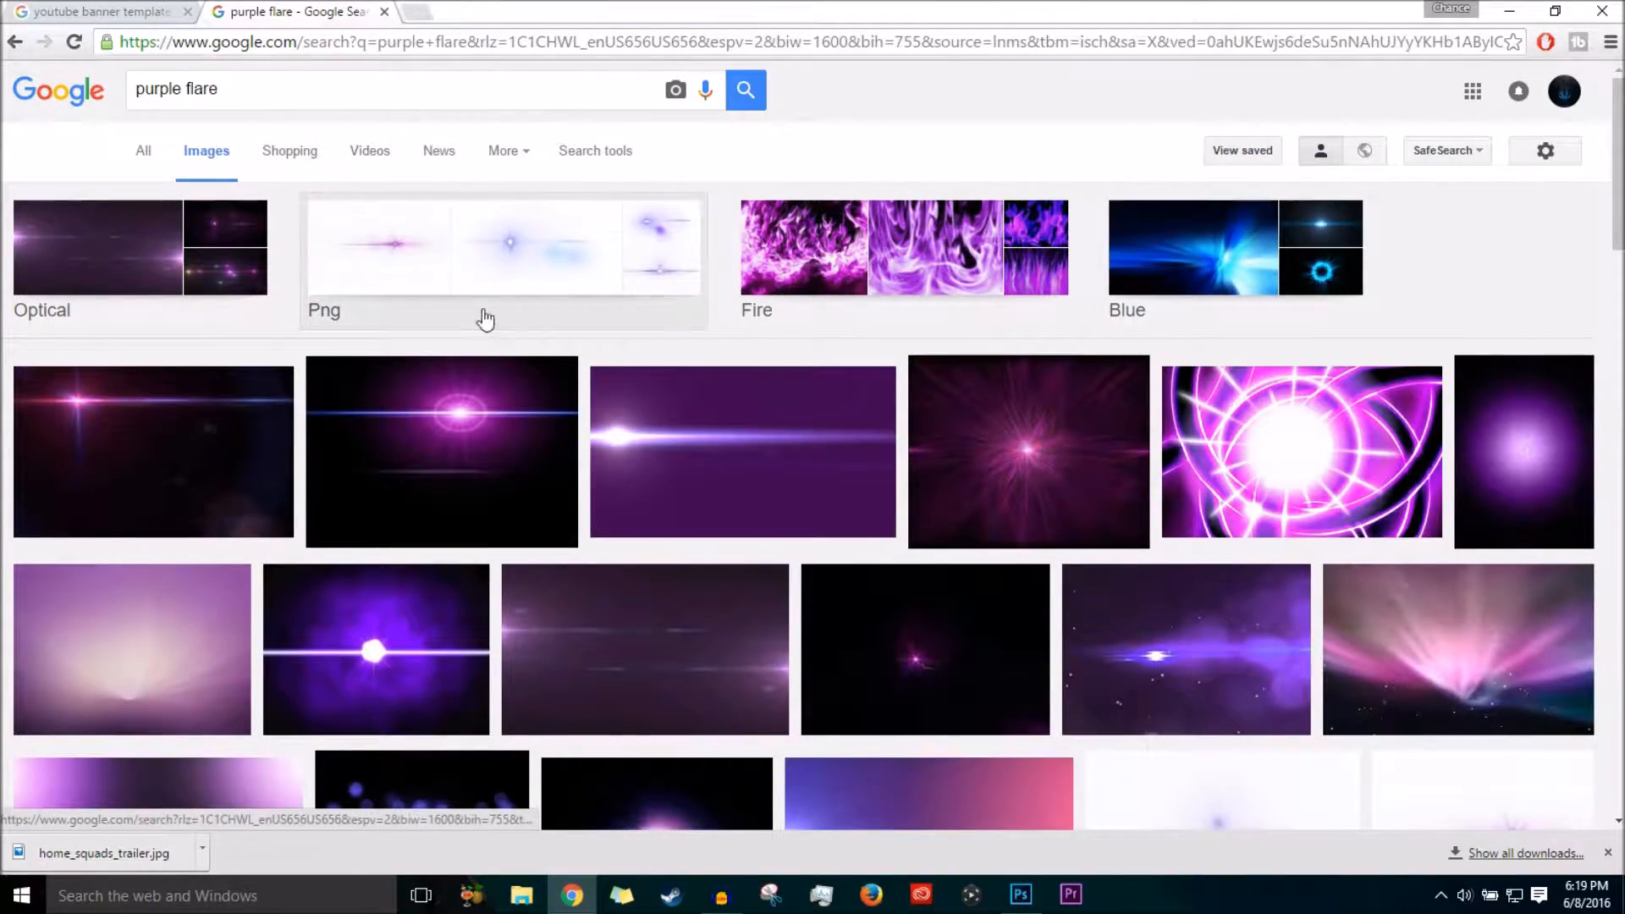
scroll(678, 398, down, 5)
scroll(190, 221, up, 4)
click(190, 221)
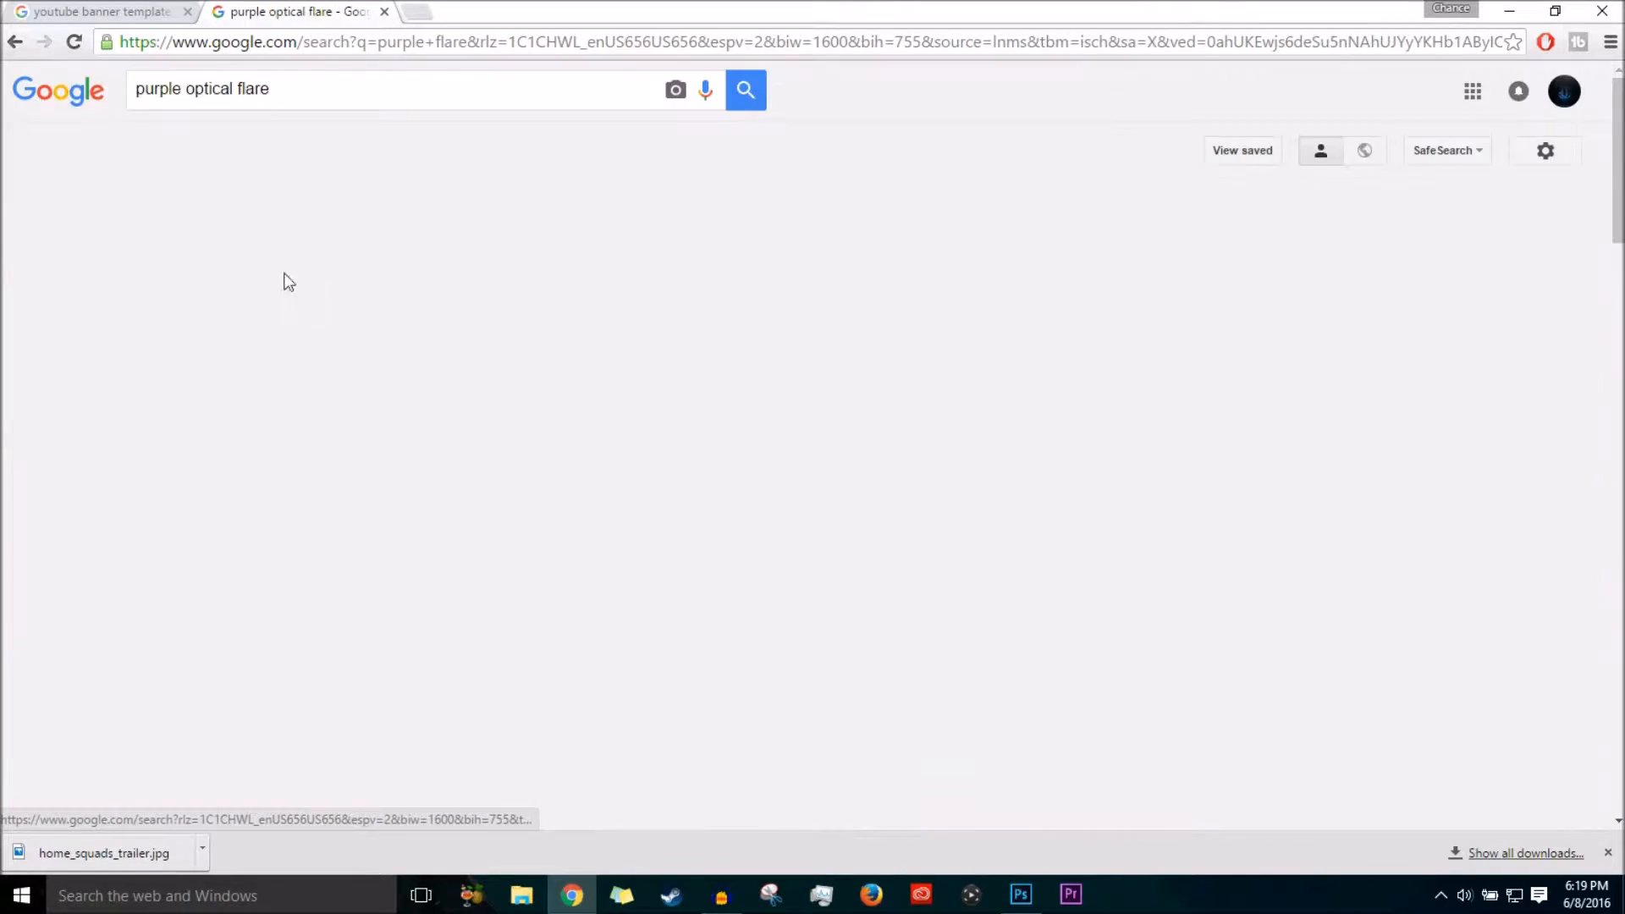
Find the 852 × 480 pink horizontal light-streak flare among the purple optical flare images and save it.
scroll(519, 497, down, 2)
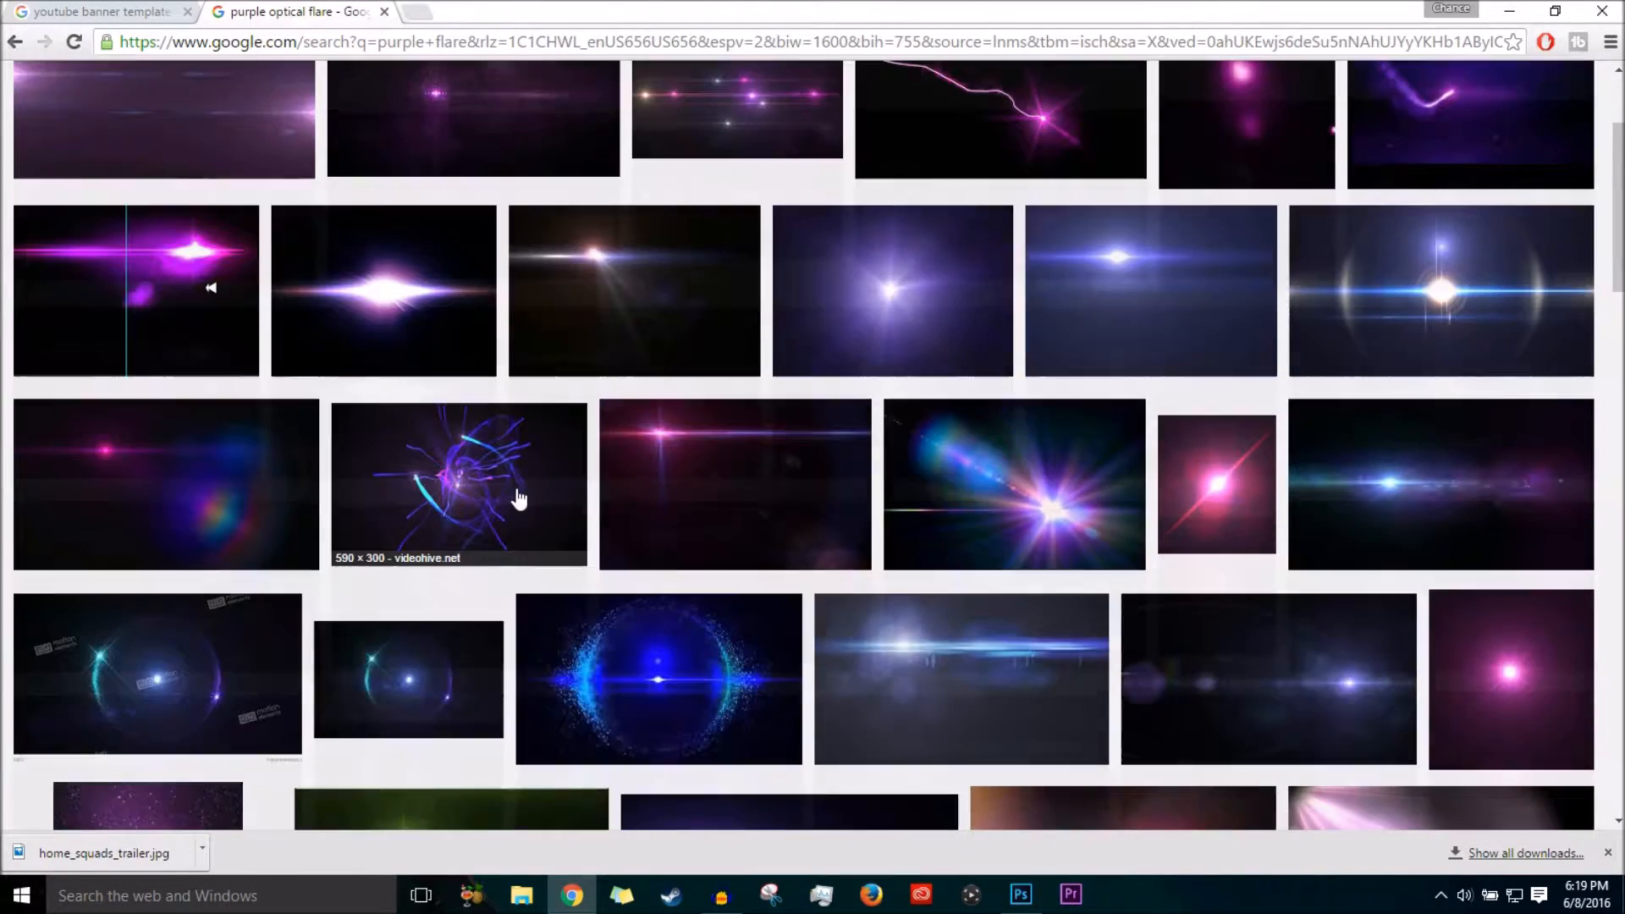
scroll(1166, 394, down, 1)
scroll(1167, 394, down, 2)
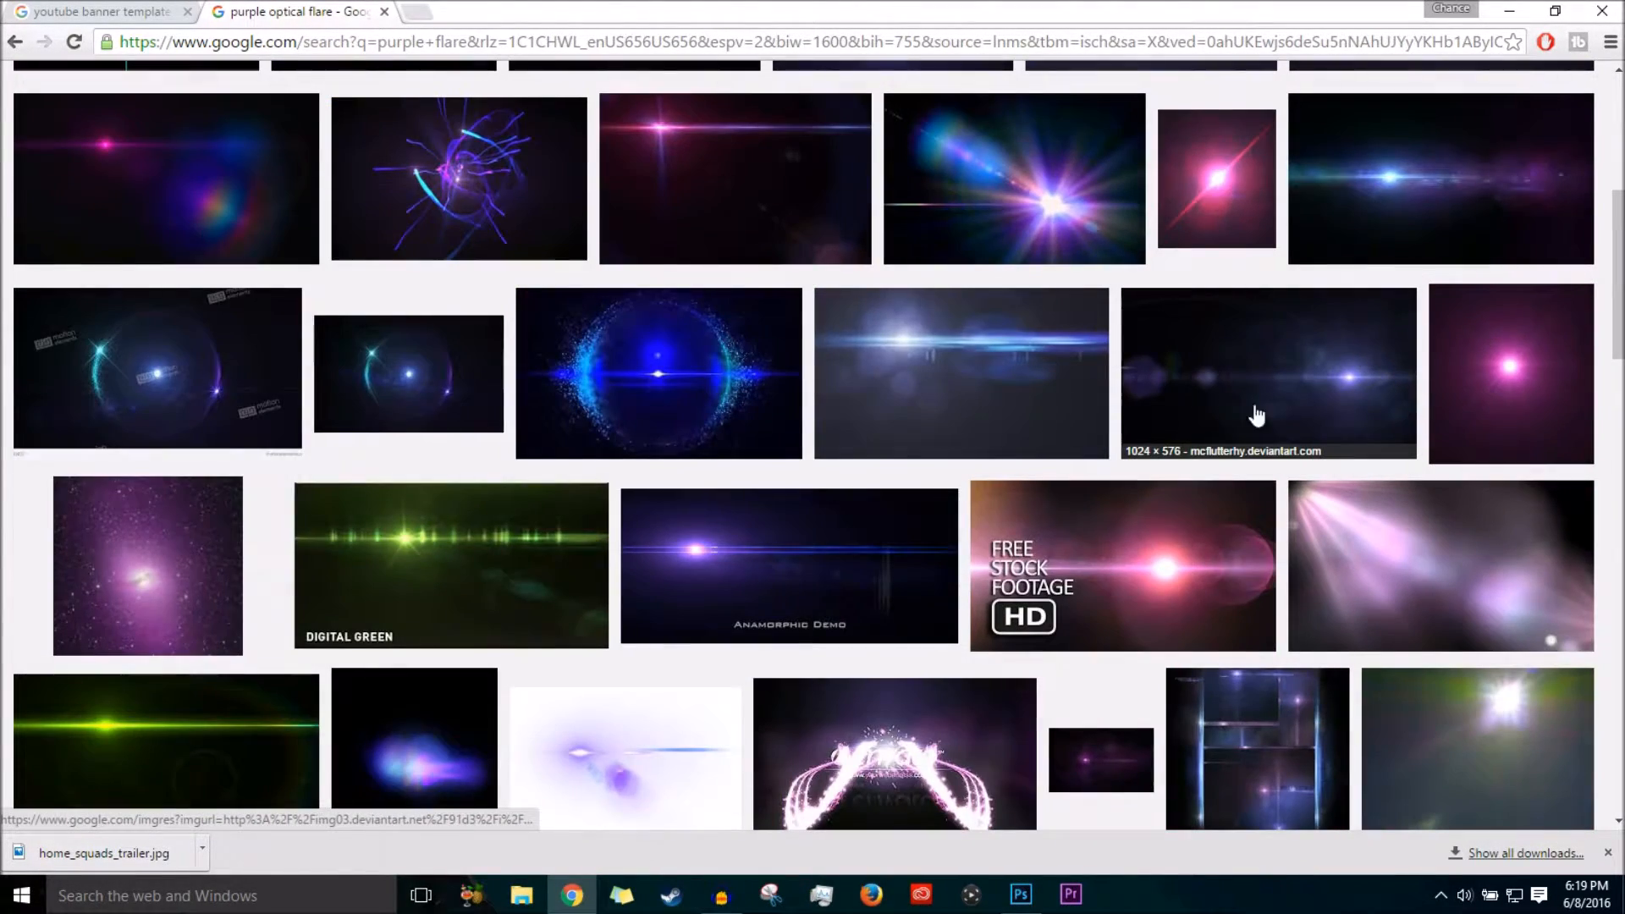
scroll(1291, 468, down, 4)
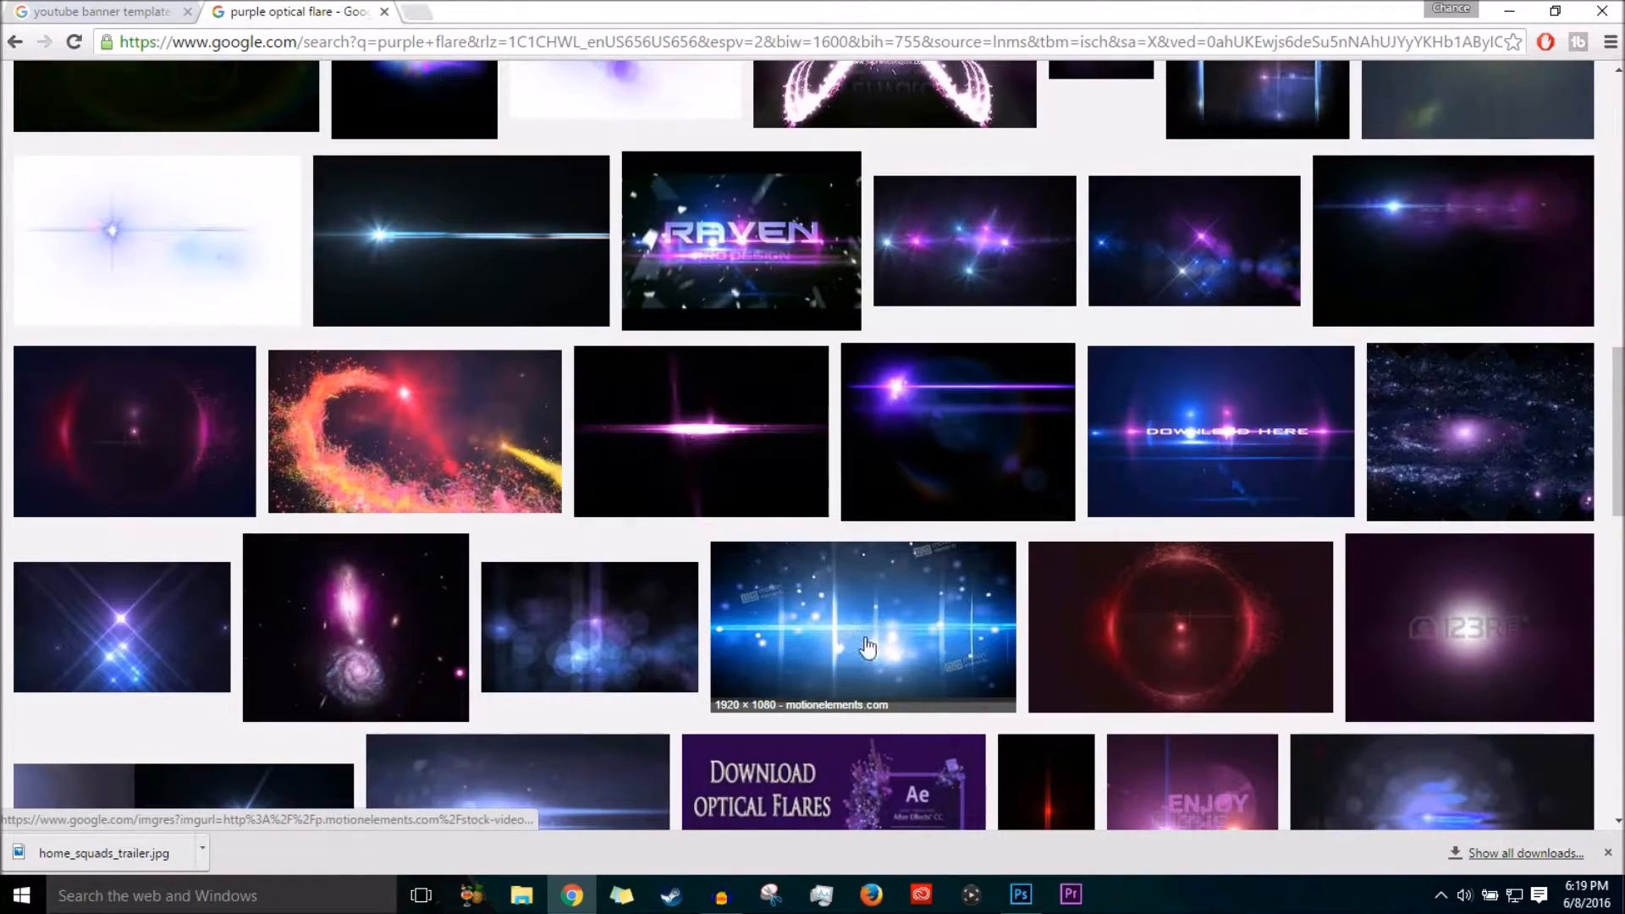
click(740, 462)
right_click(431, 496)
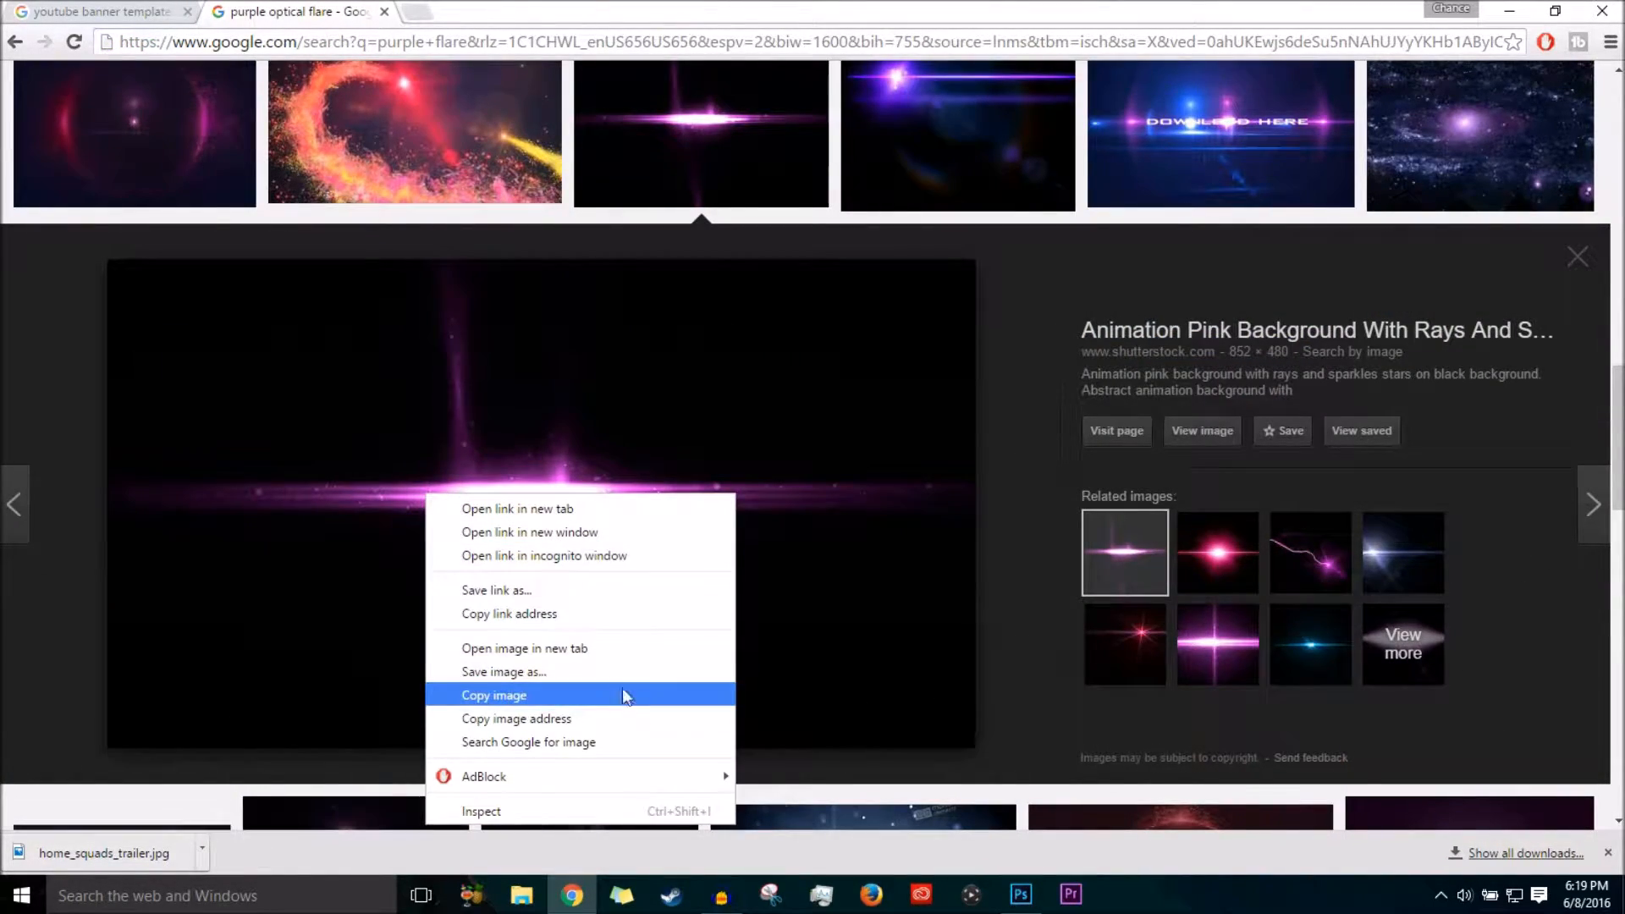
click(609, 673)
click(628, 455)
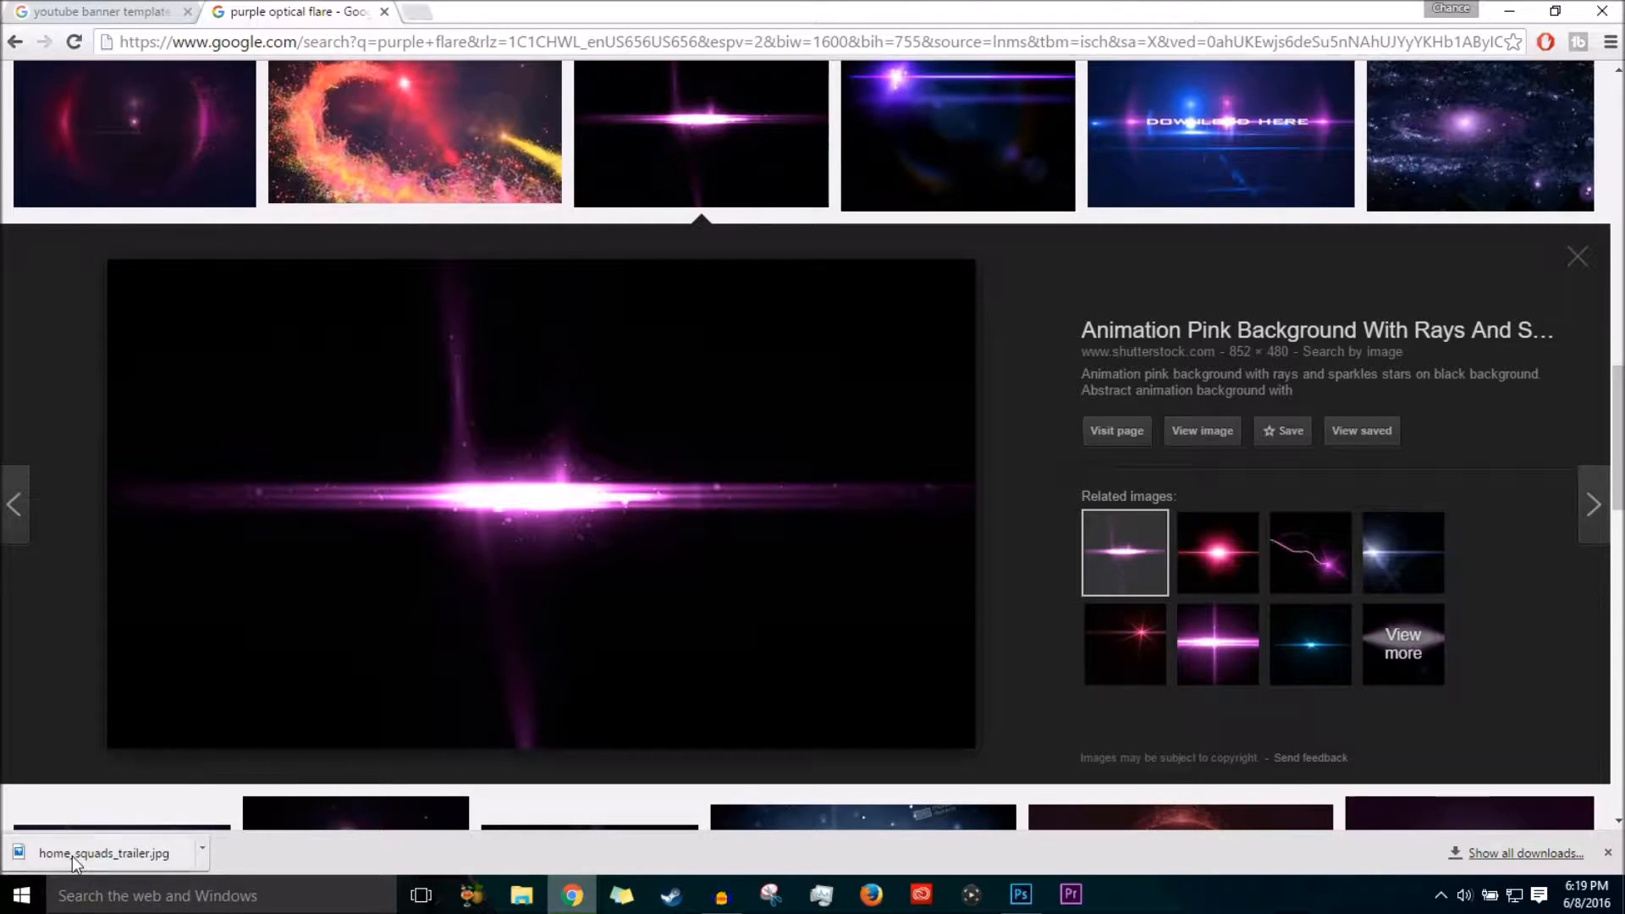
Place the saved flare image in the YouTube banner, centred on the strip's upper edge, and compare it with the green banner.
drag(989, 906, 758, 376)
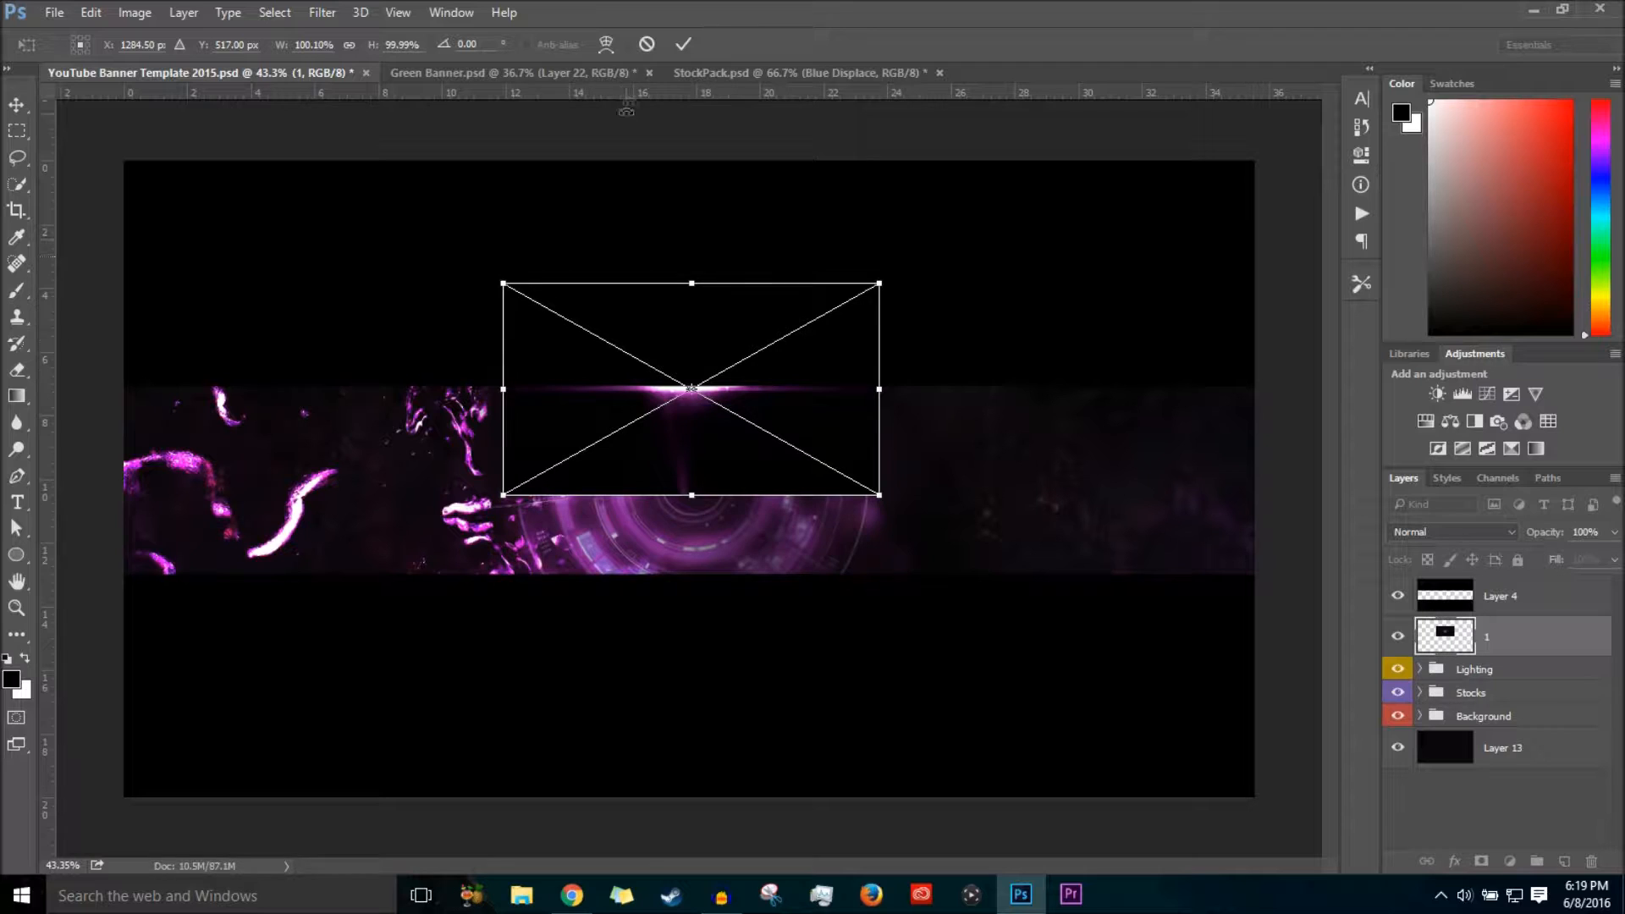
click(678, 46)
click(592, 72)
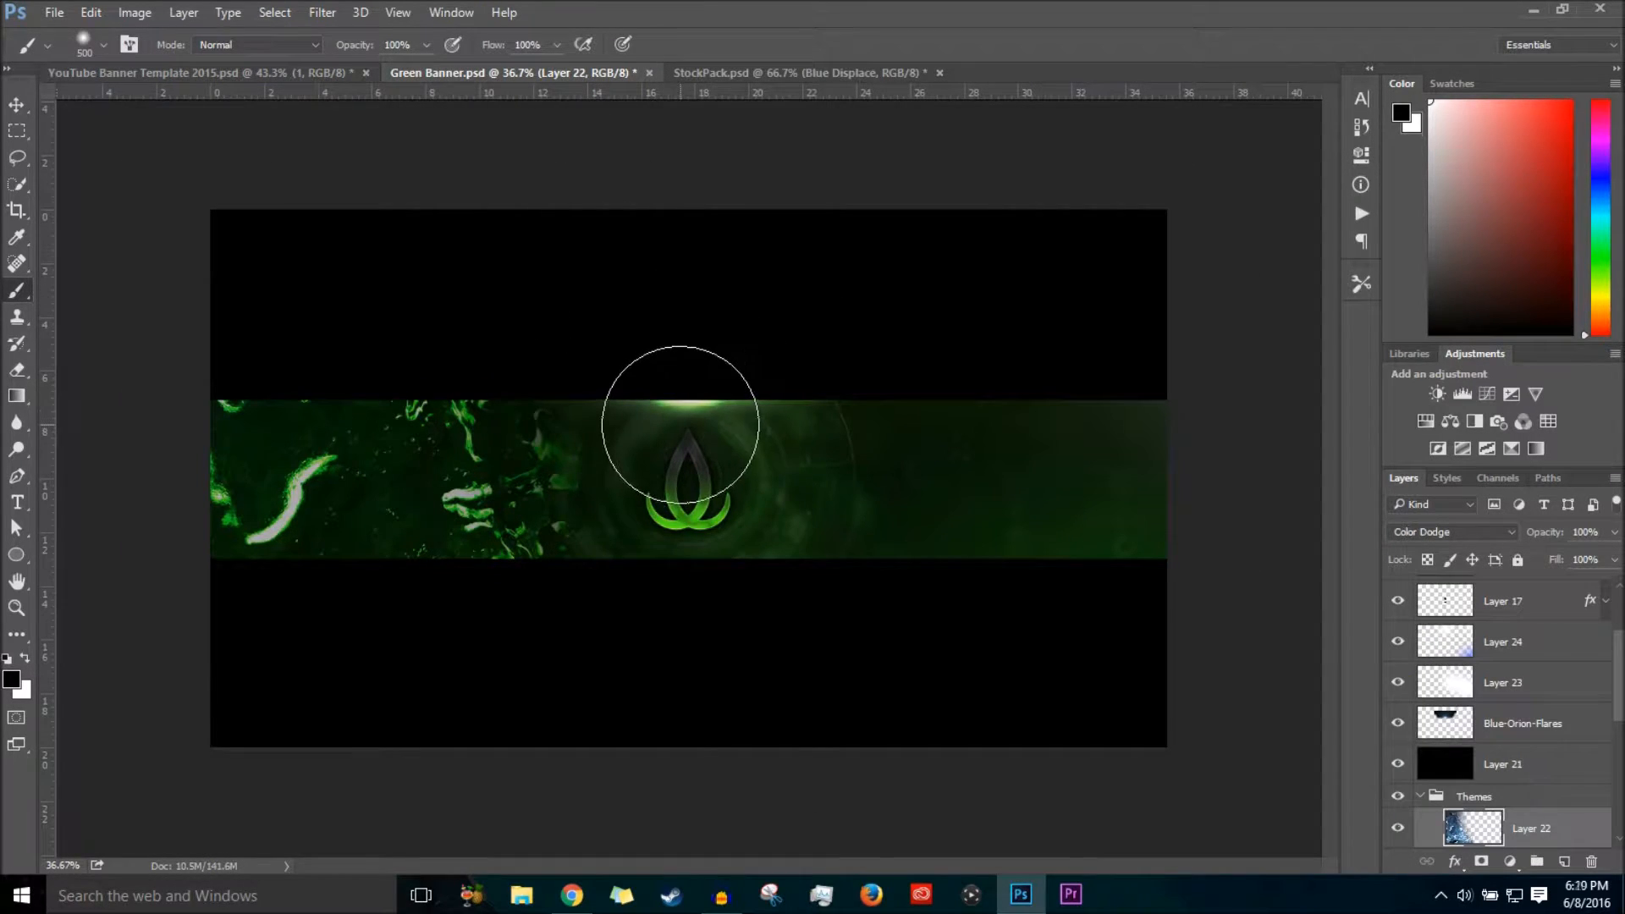
click(16, 102)
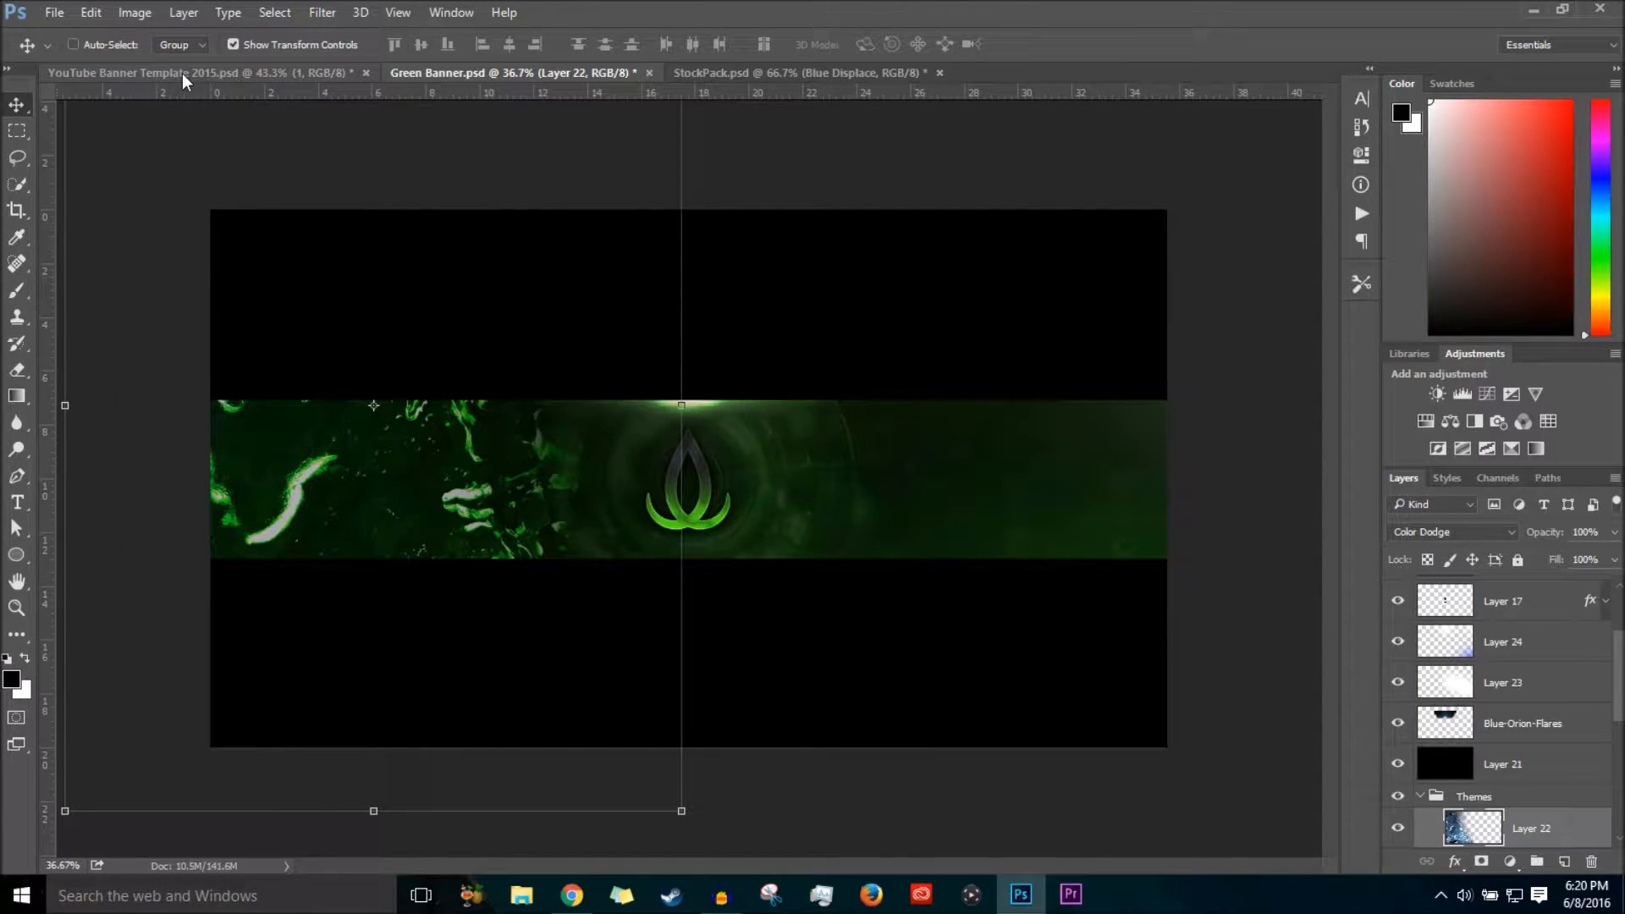
click(181, 73)
Try other blend modes such as Darker Color on the flare layer and return it to Normal.
click(1496, 535)
scroll(1496, 534, down, 5)
scroll(1497, 534, down, 1)
click(1496, 533)
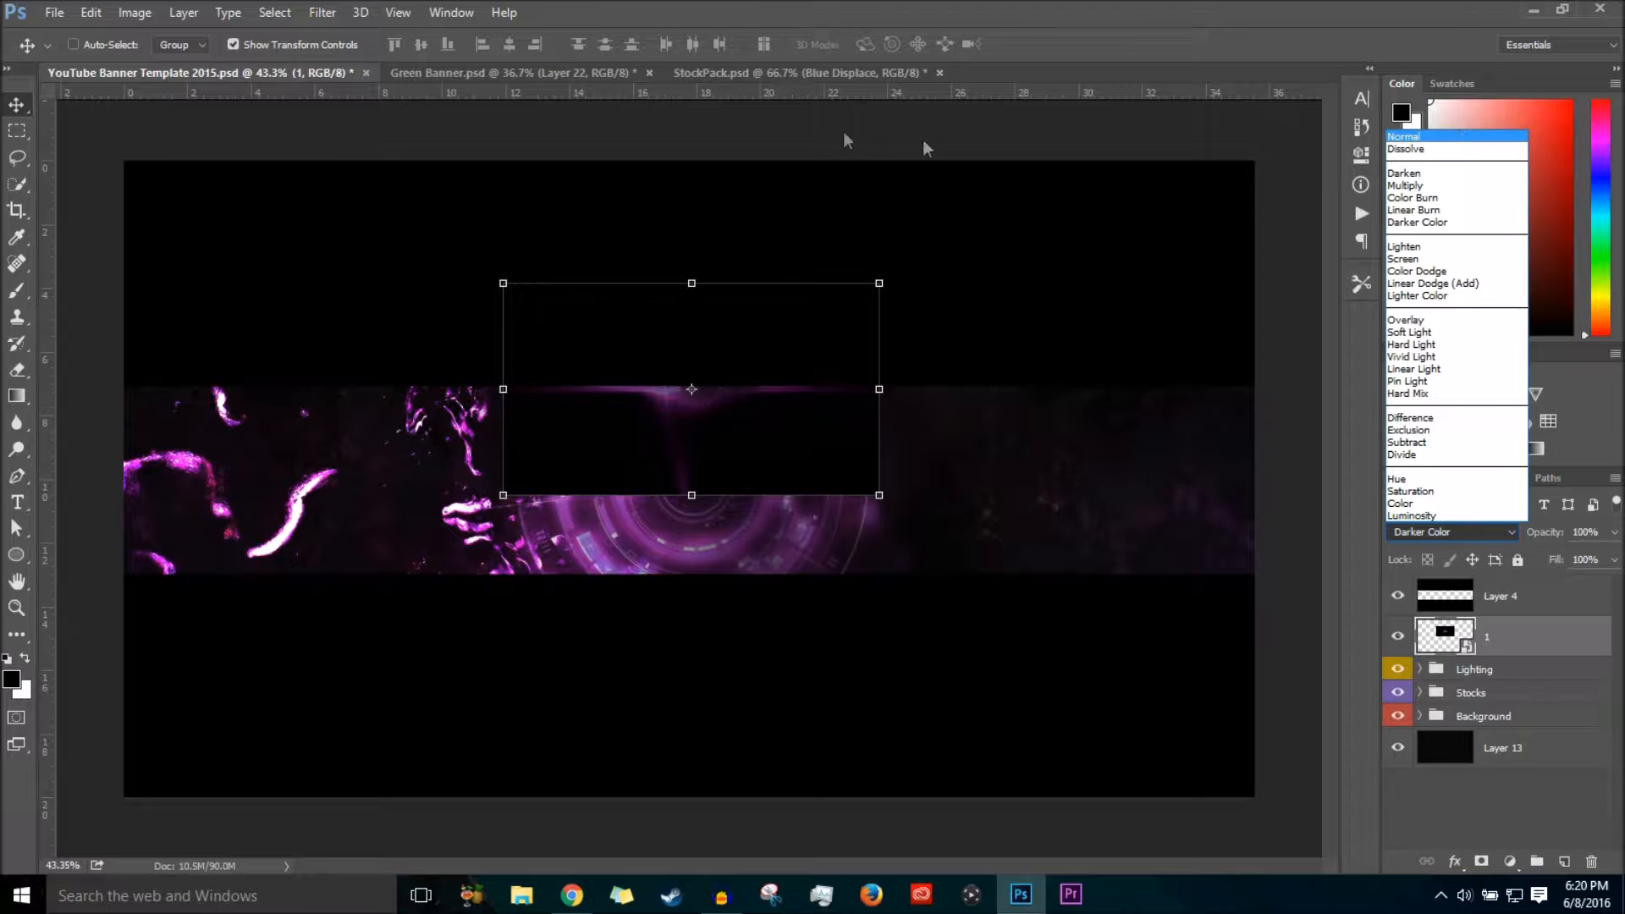
click(1490, 135)
Examine the green banner's upper layers by toggling their visibility, and check the blend mode of its Blue-Orion-Flares layer.
key(ctrl+Tab)
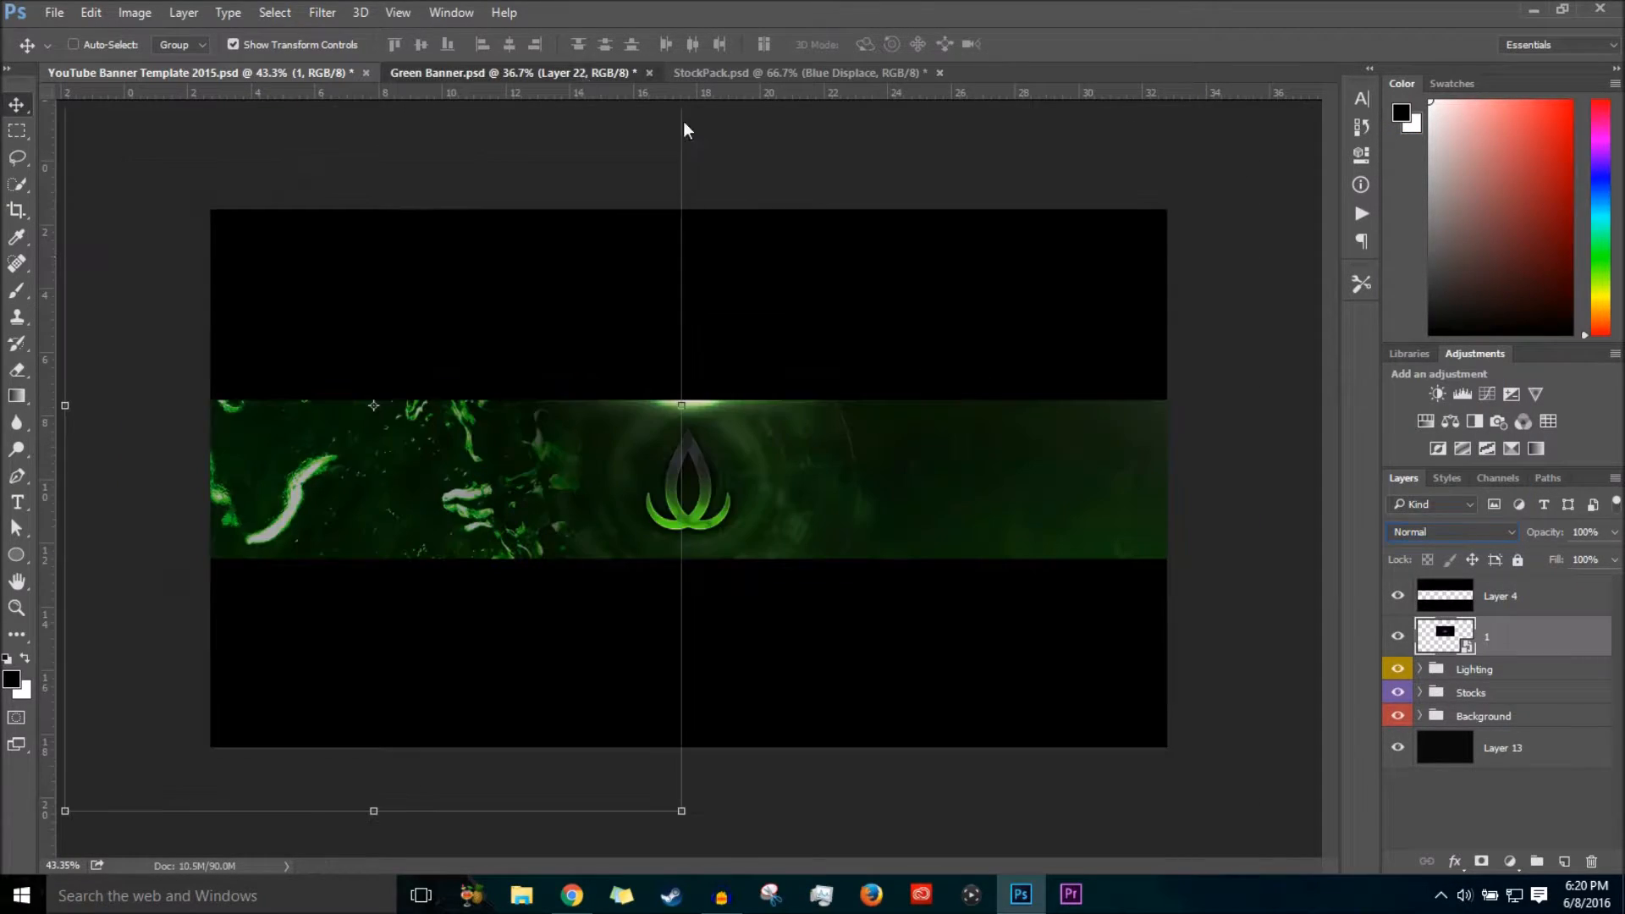
scroll(1521, 684, up, 3)
click(1454, 675)
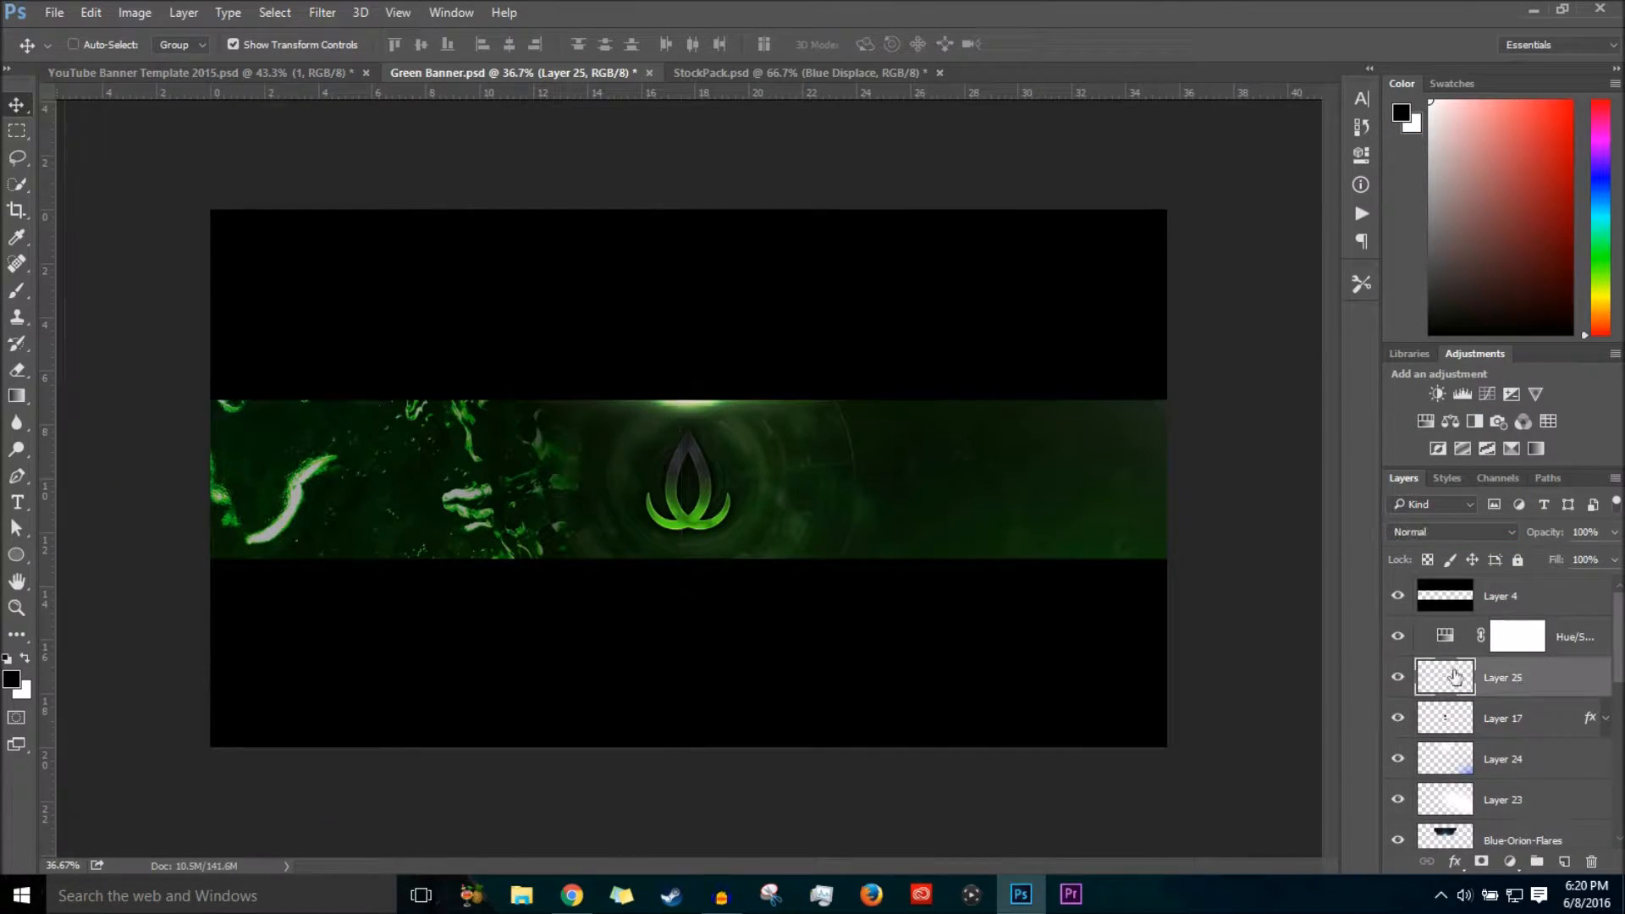
click(1397, 676)
click(1397, 676)
click(1413, 723)
click(1398, 718)
click(1398, 718)
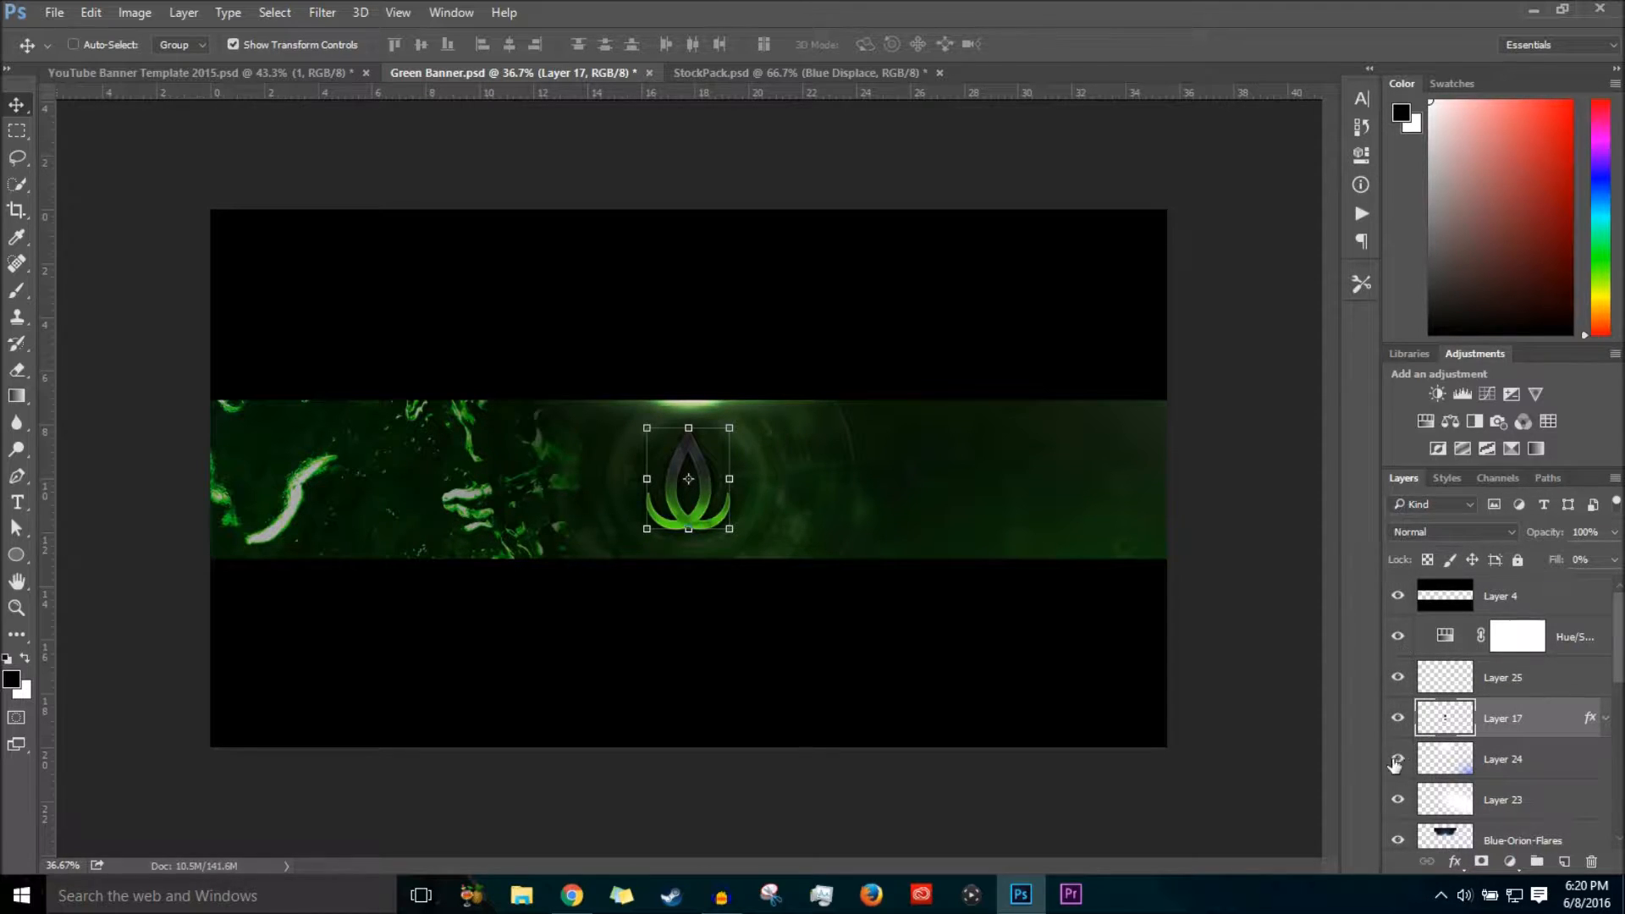
click(1395, 759)
click(1395, 759)
scroll(1431, 779, down, 2)
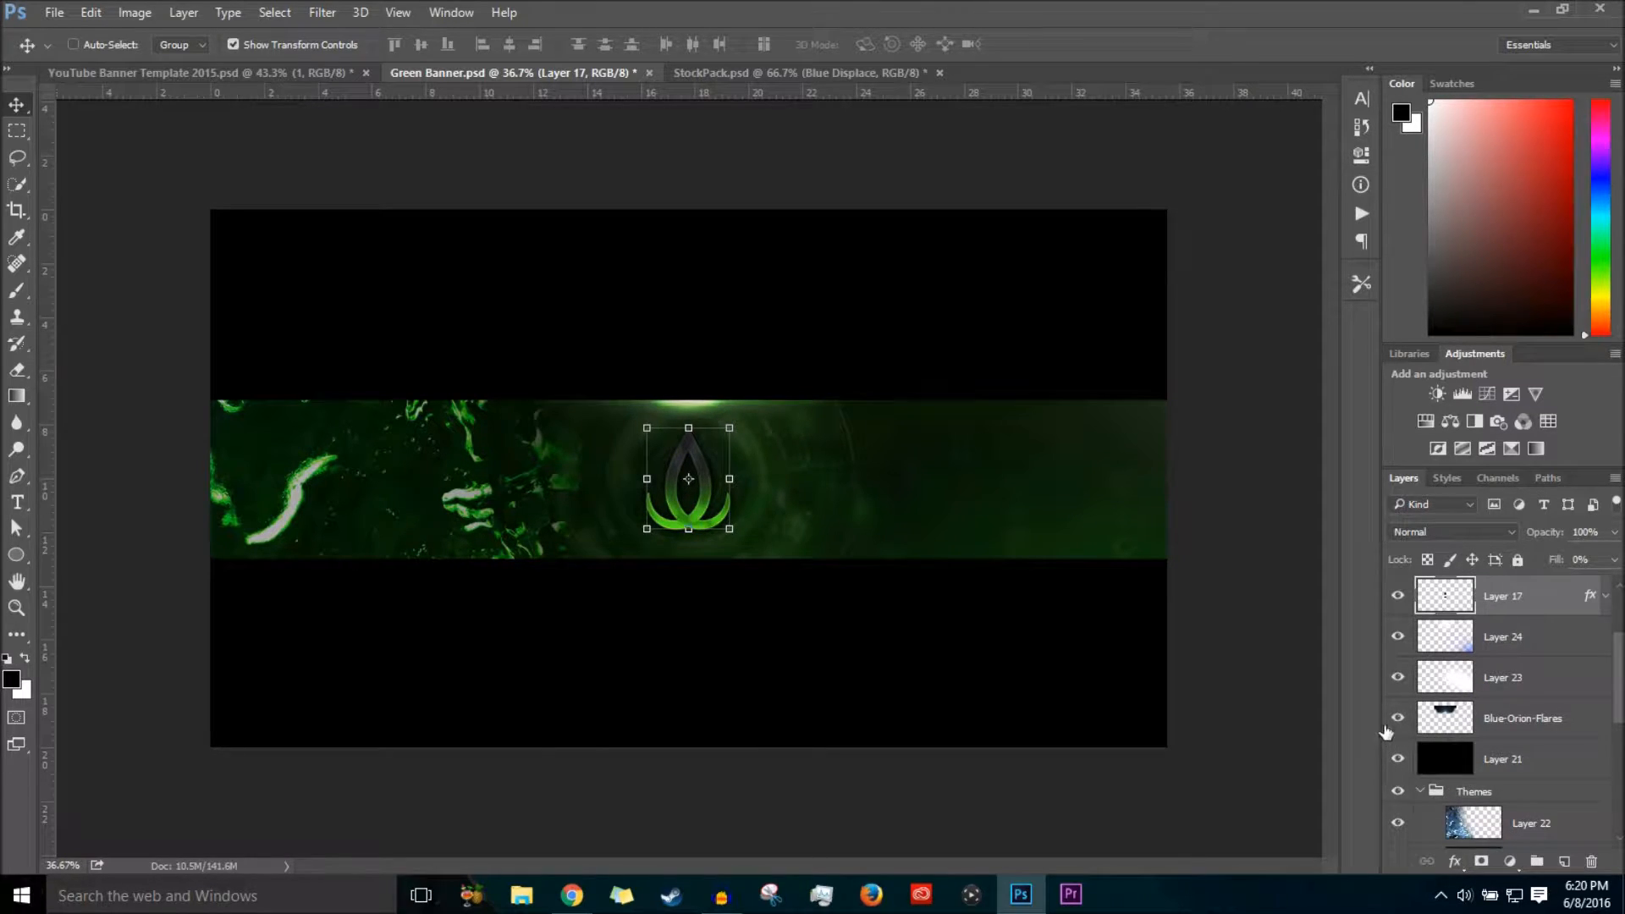
click(1398, 719)
click(1524, 719)
Compare blend modes on the purple banner's flare layer and set it to Linear Dodge (Add).
click(254, 73)
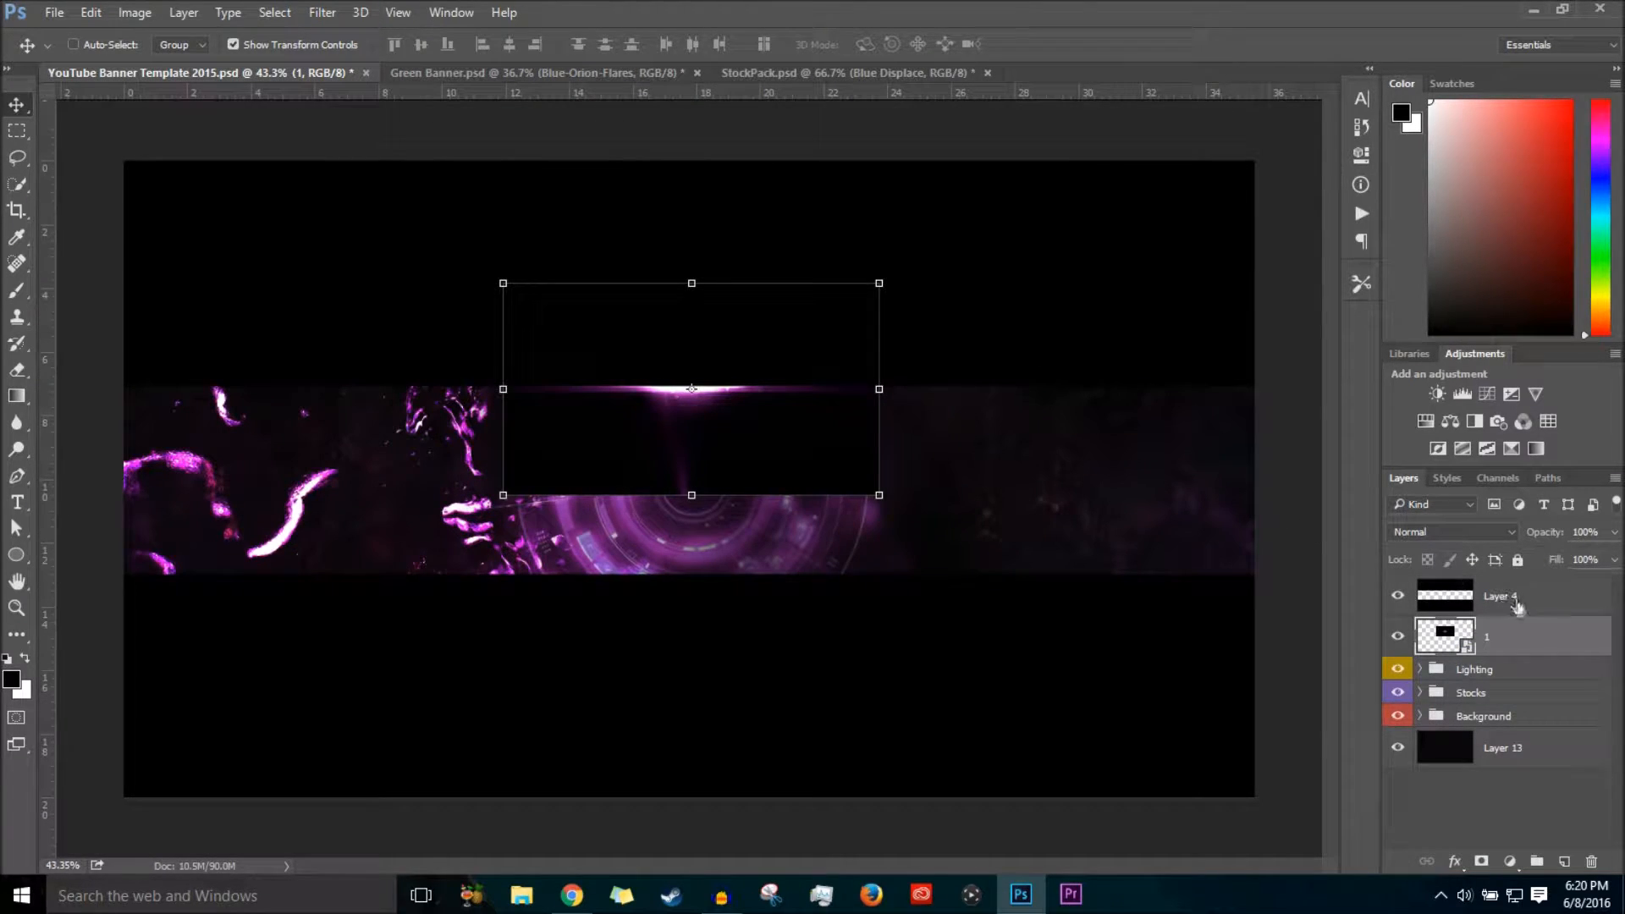
click(1479, 533)
click(1411, 418)
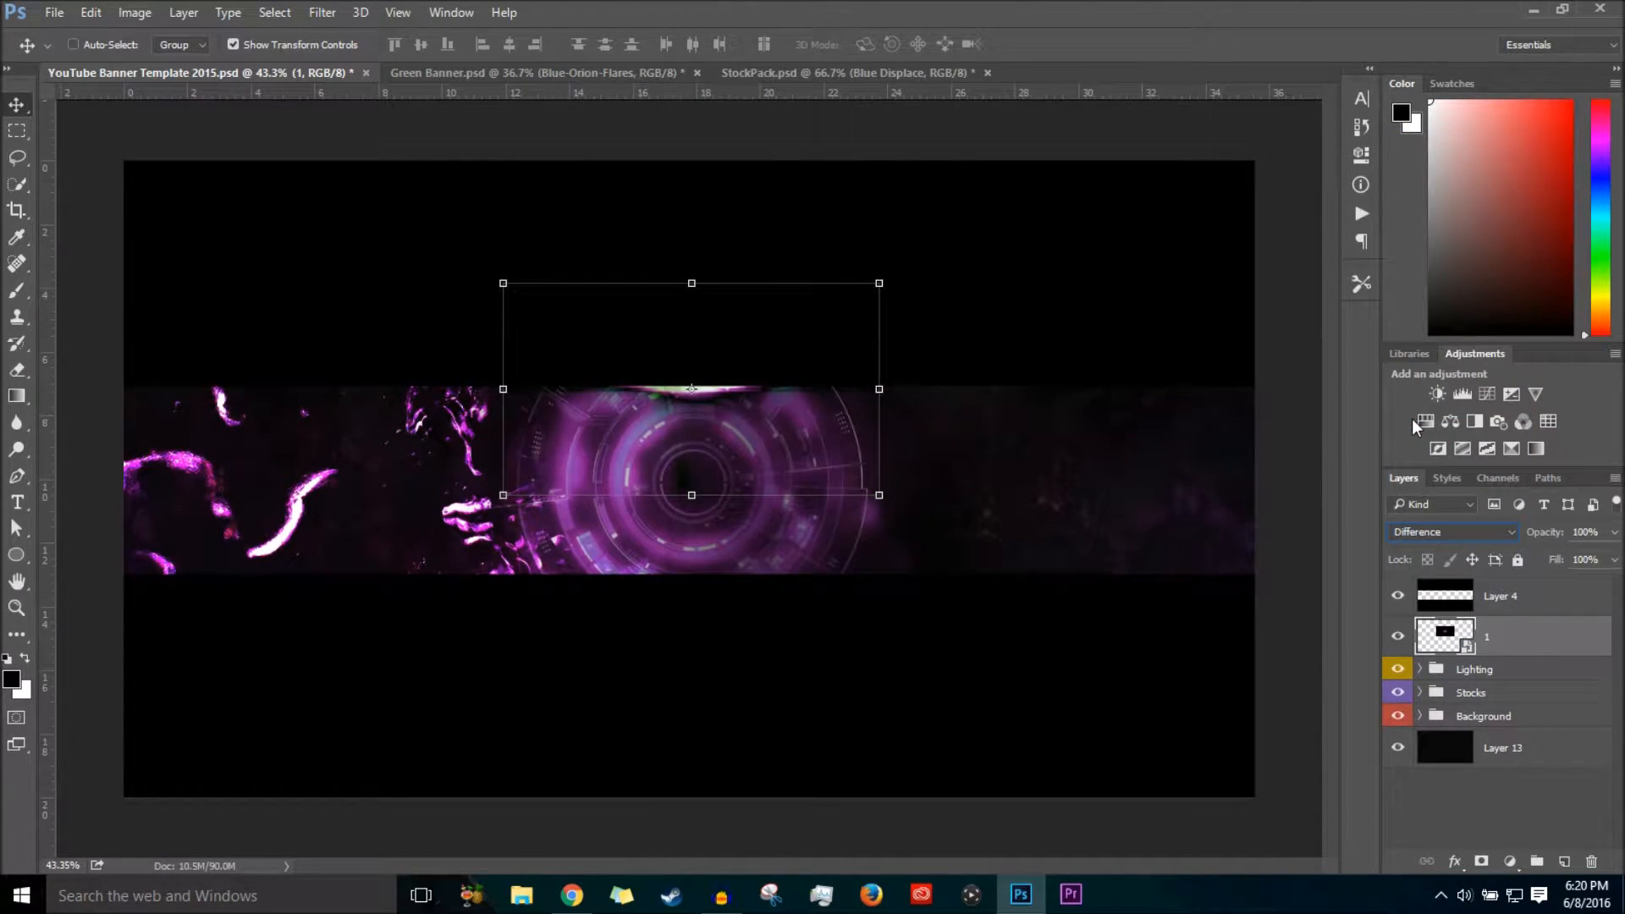
click(1419, 526)
click(1419, 526)
scroll(1419, 526, up, 3)
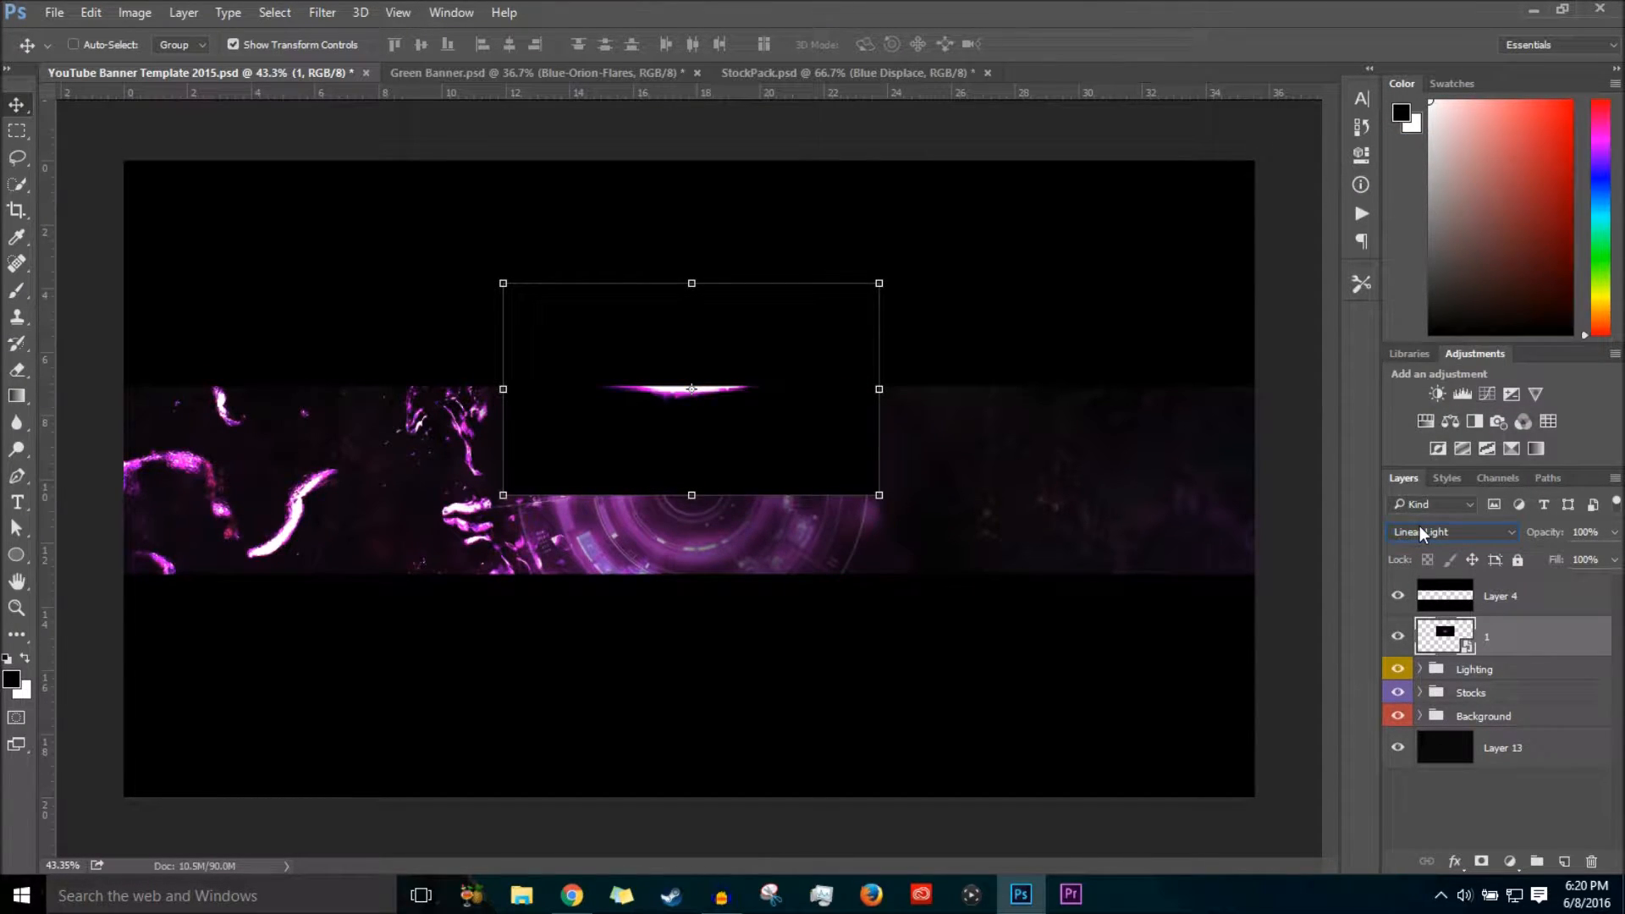
scroll(1420, 528, down, 1)
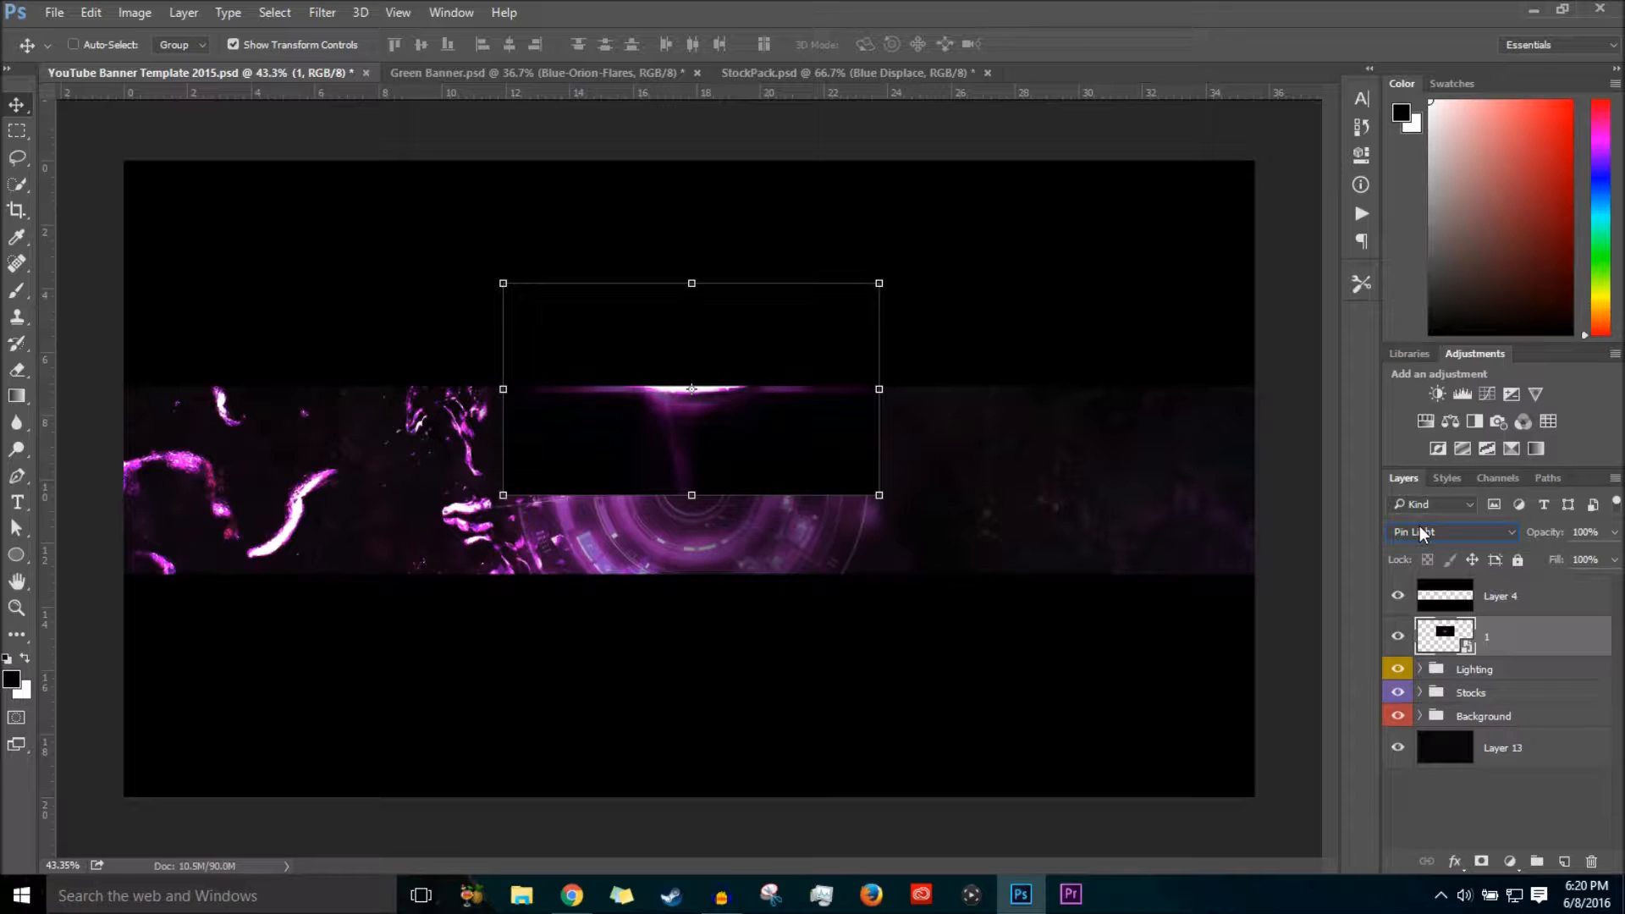
scroll(1420, 528, up, 6)
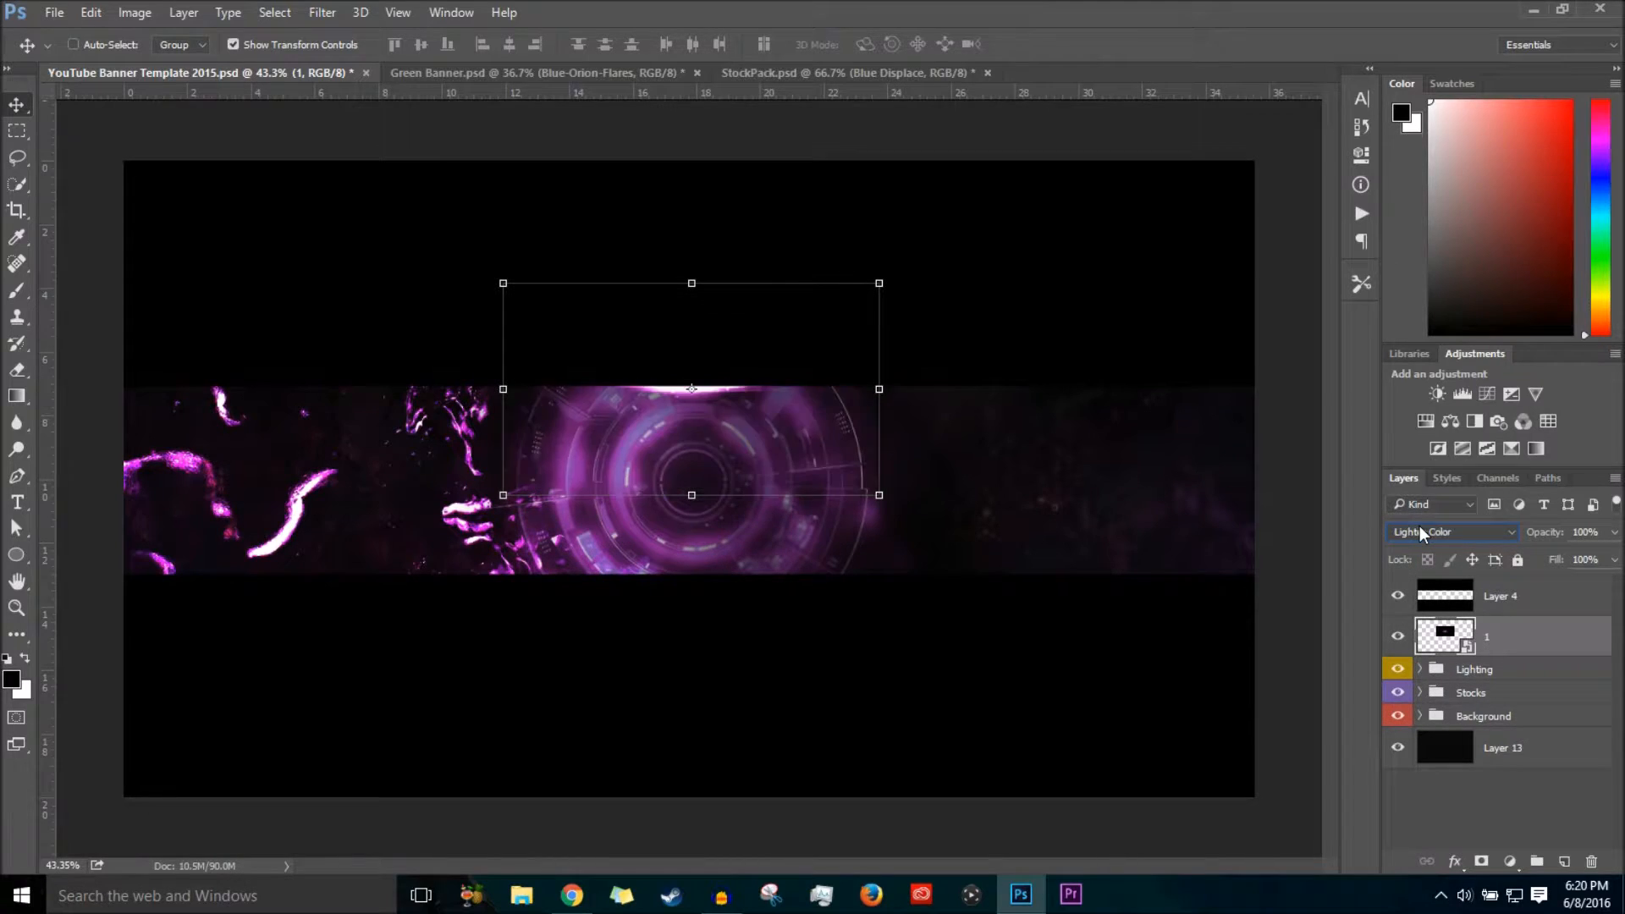
scroll(1419, 526, up, 2)
scroll(1419, 526, down, 1)
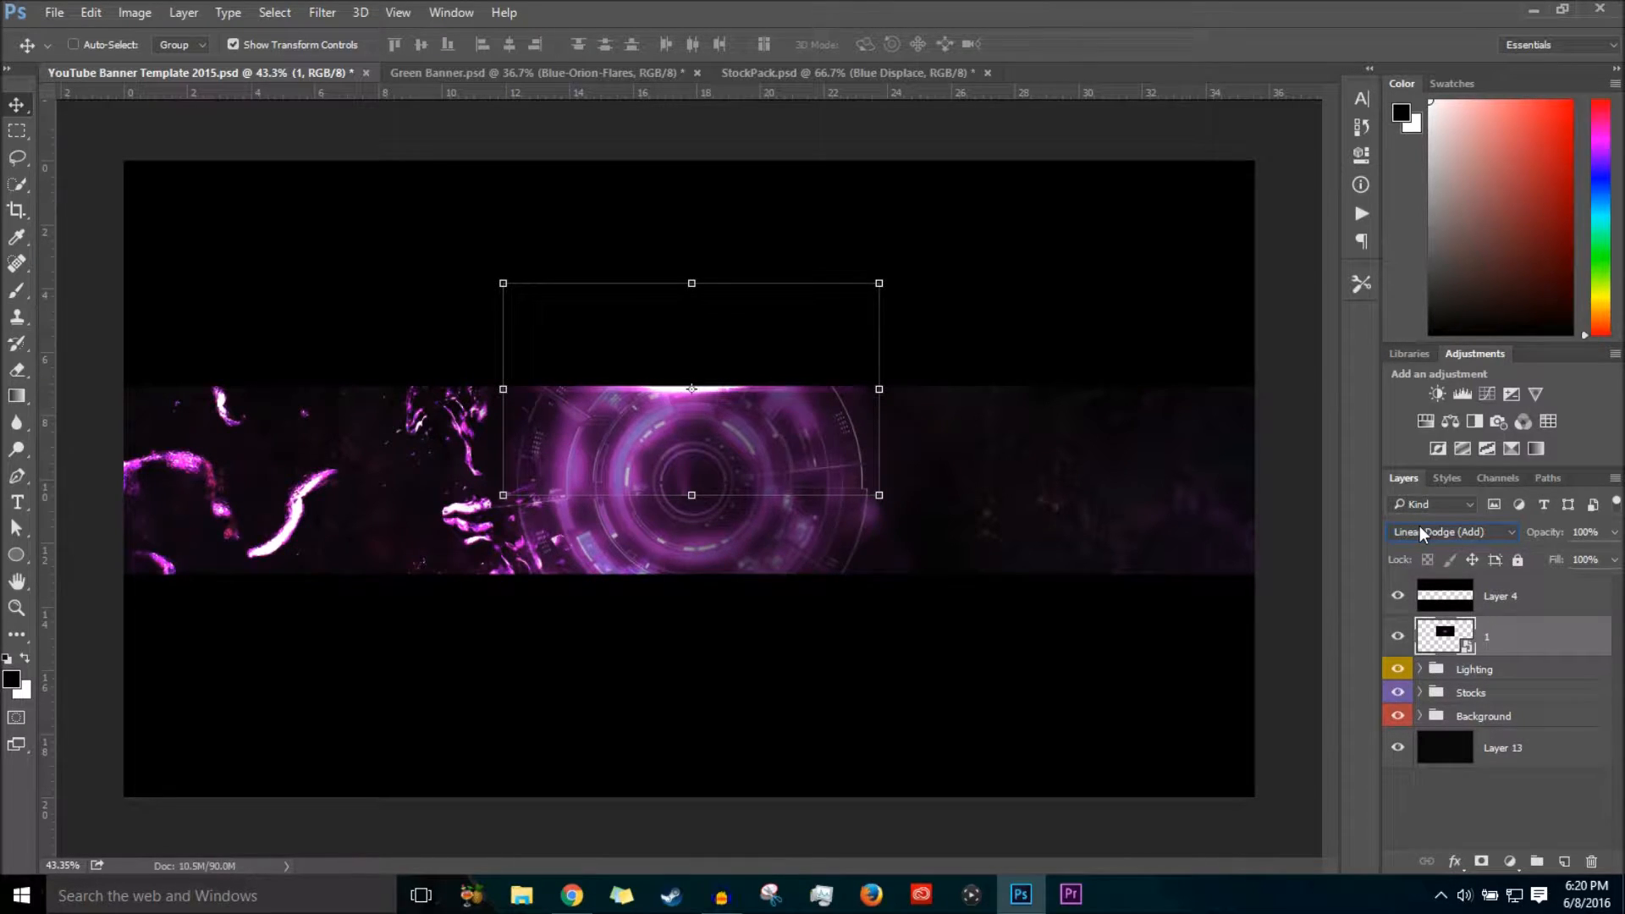
click(1500, 821)
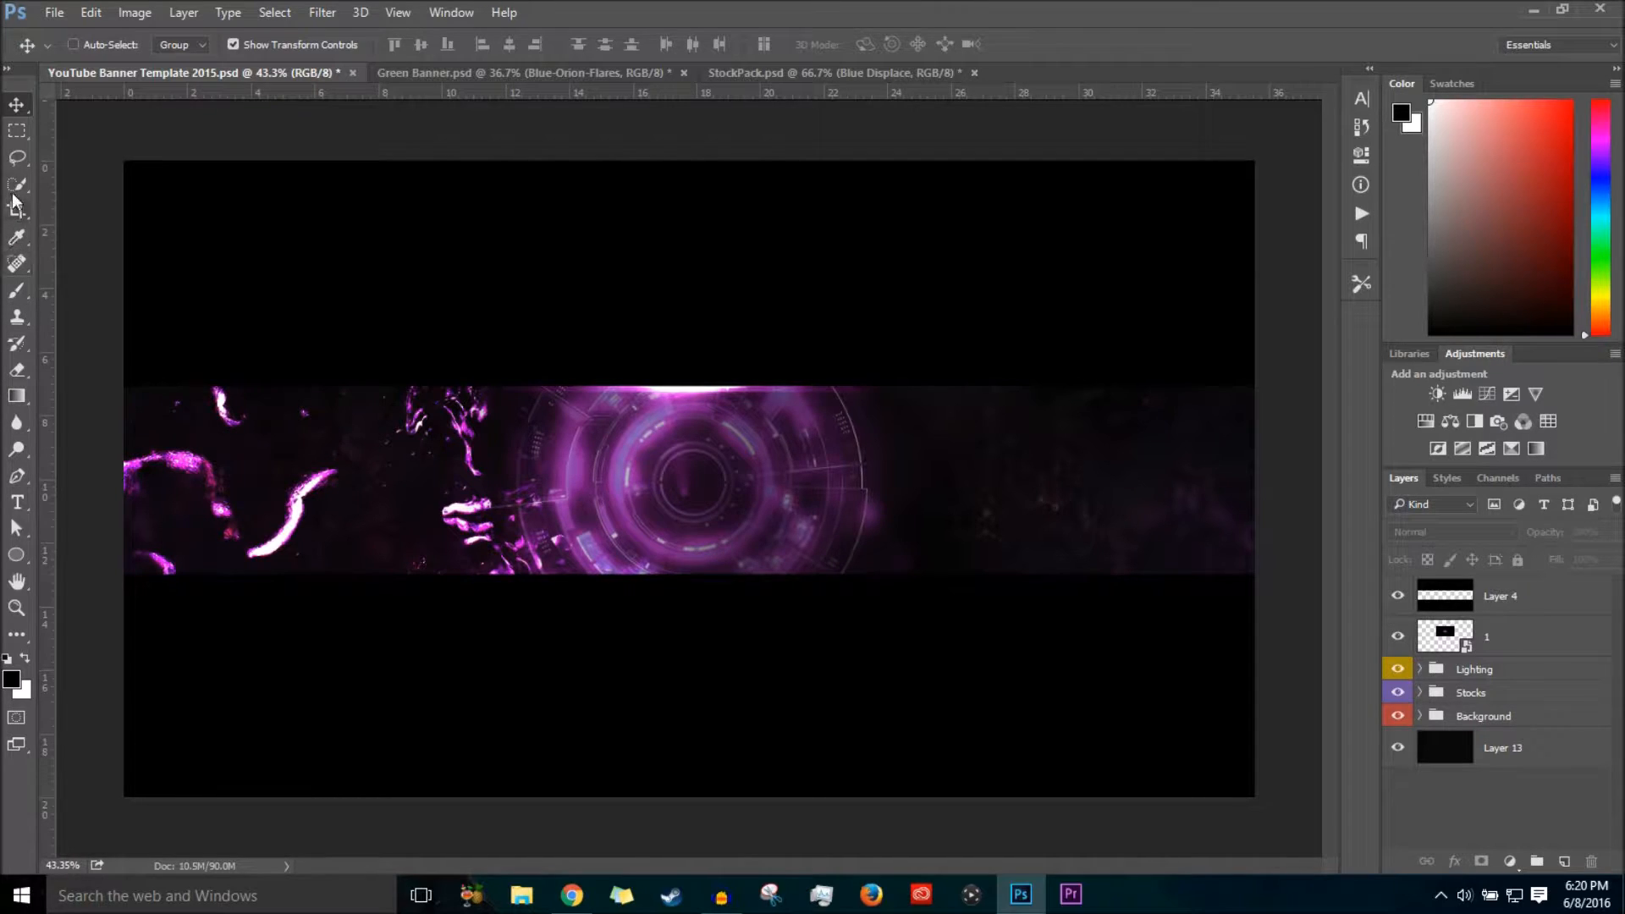
Rasterize the flare layer and erase its lower beam and outer edges with a soft 500 px Eraser.
click(17, 369)
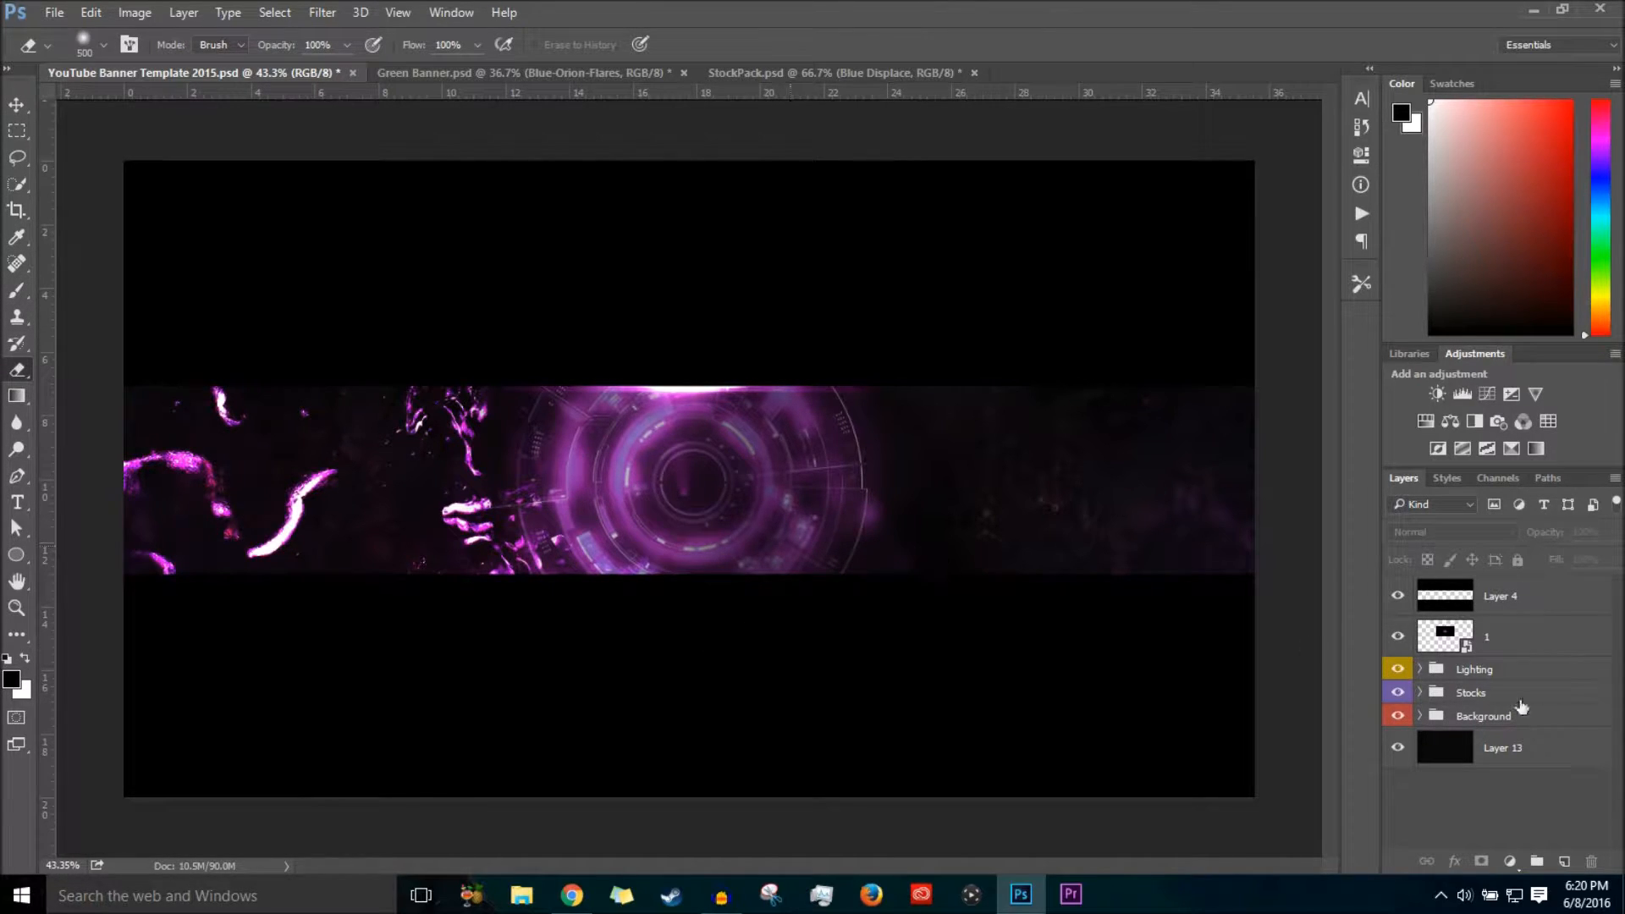
right_click(1552, 647)
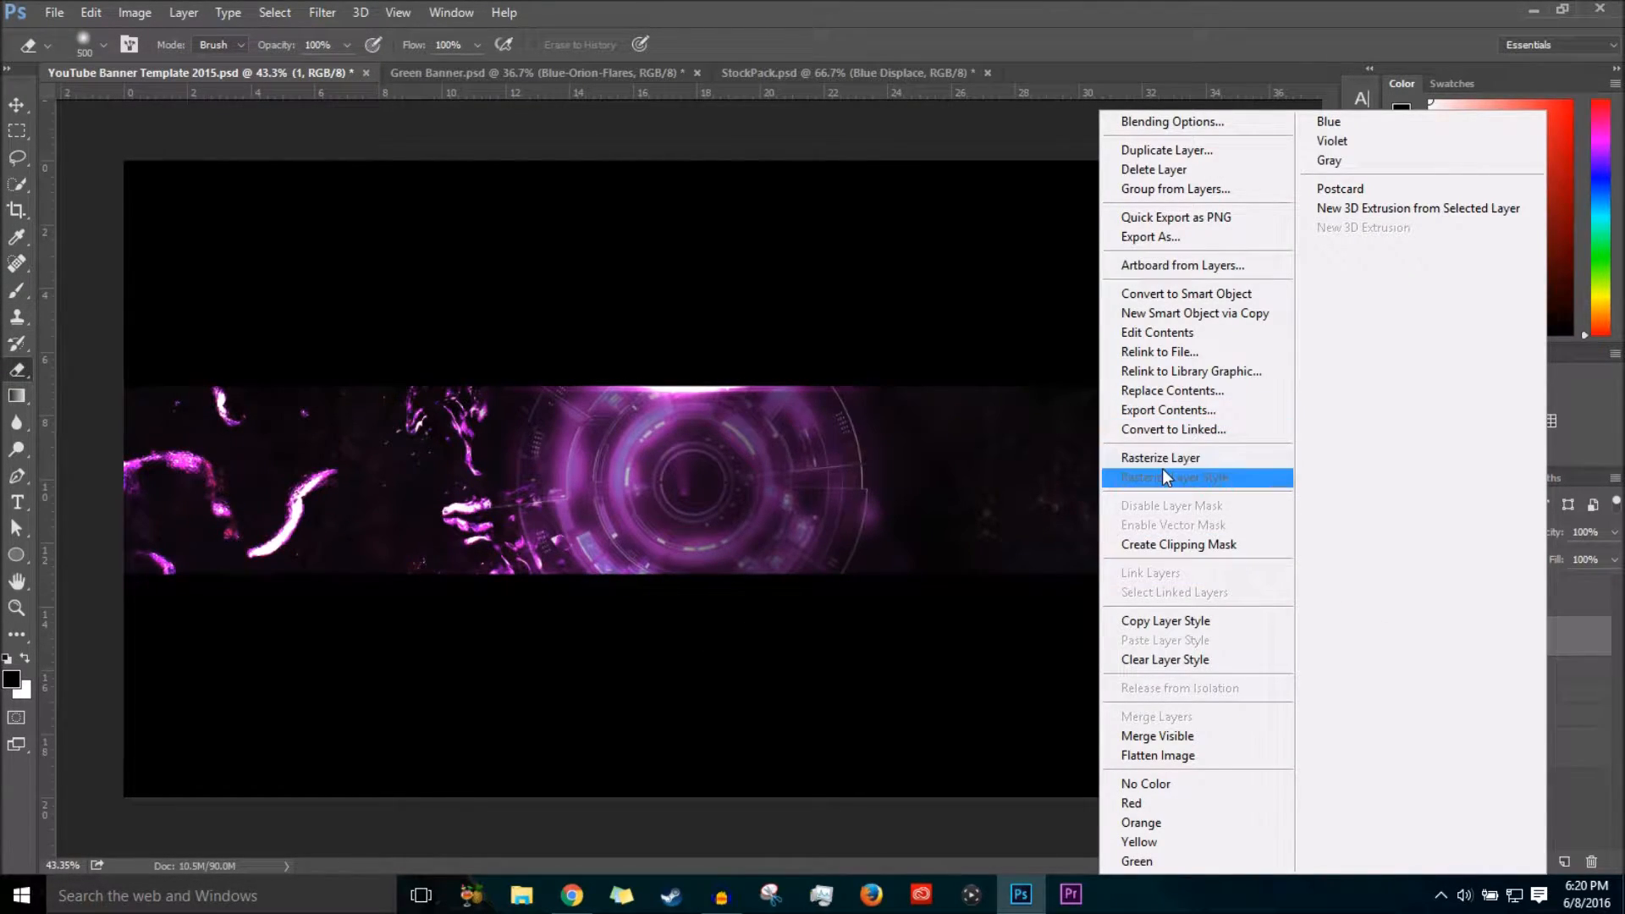
click(1110, 458)
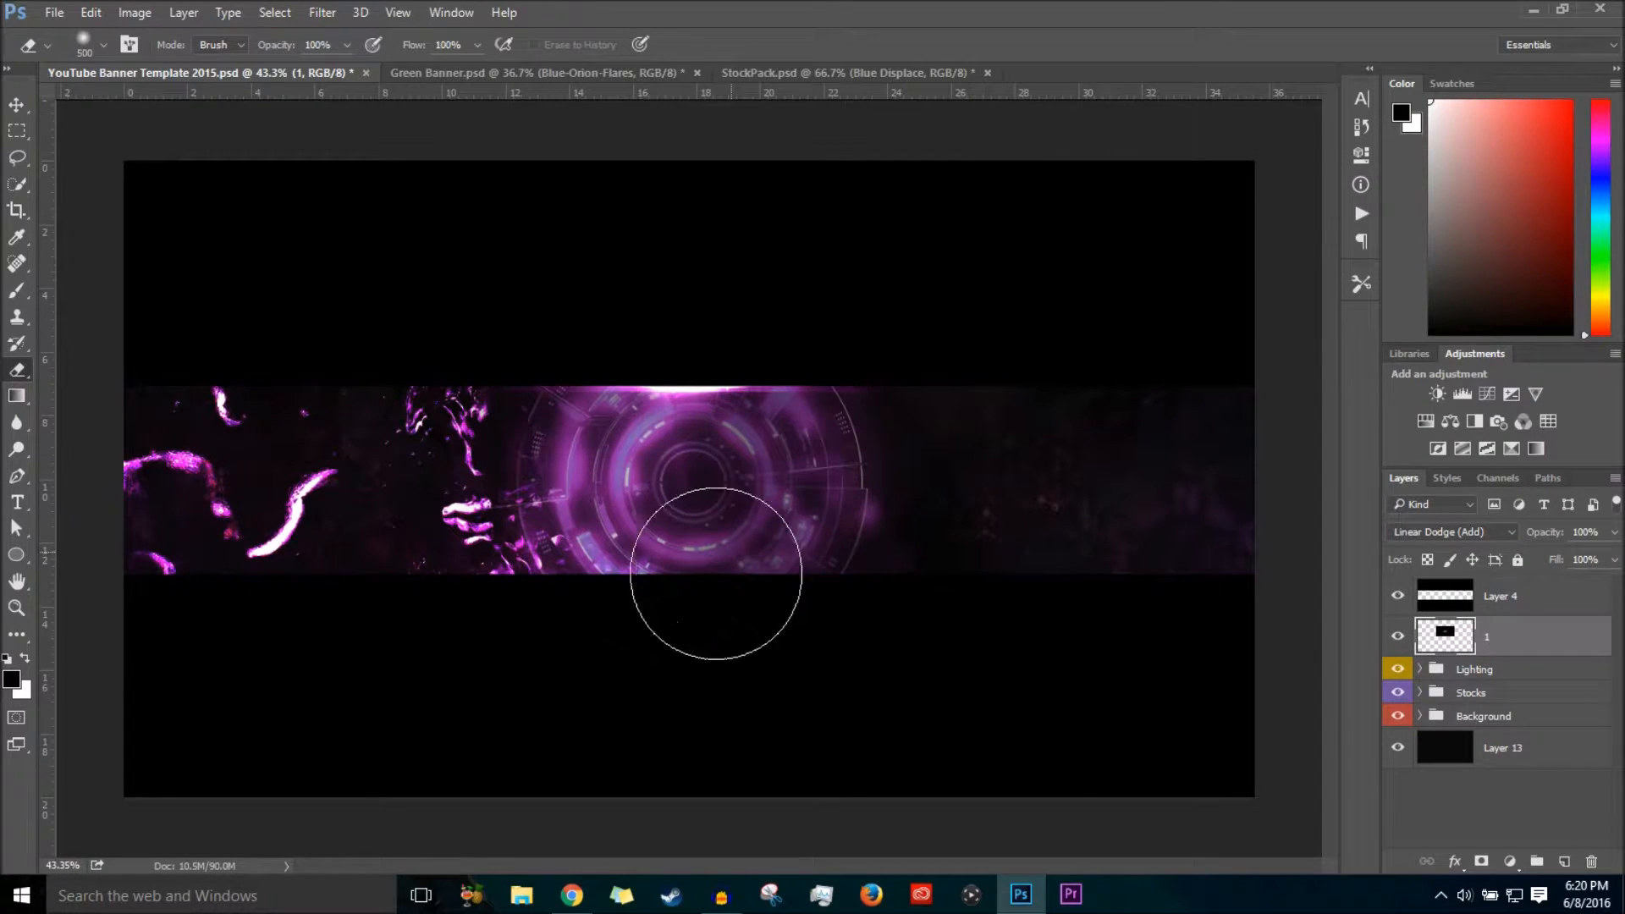
mouse_move(741, 583)
mouse_down()
mouse_move(599, 581)
mouse_move(694, 568)
mouse_move(532, 543)
mouse_move(581, 539)
mouse_move(79, 551)
mouse_up()
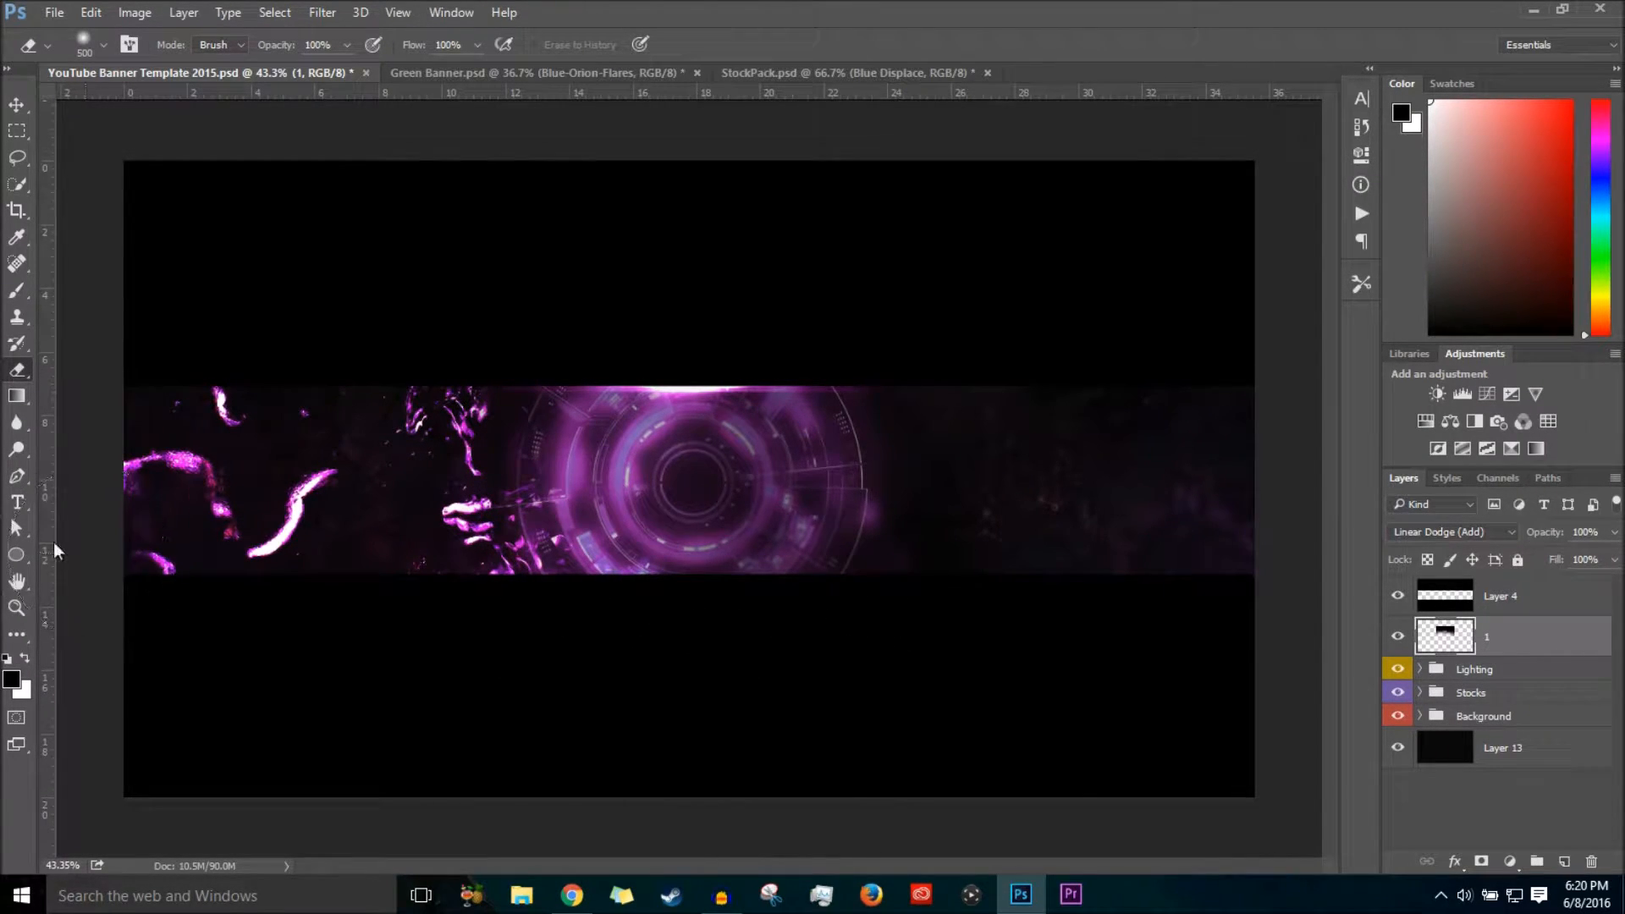
mouse_move(988, 268)
mouse_down()
mouse_move(965, 460)
mouse_move(968, 424)
mouse_move(872, 444)
mouse_up()
mouse_move(361, 475)
mouse_down()
mouse_move(401, 346)
mouse_move(500, 524)
mouse_move(481, 546)
mouse_up()
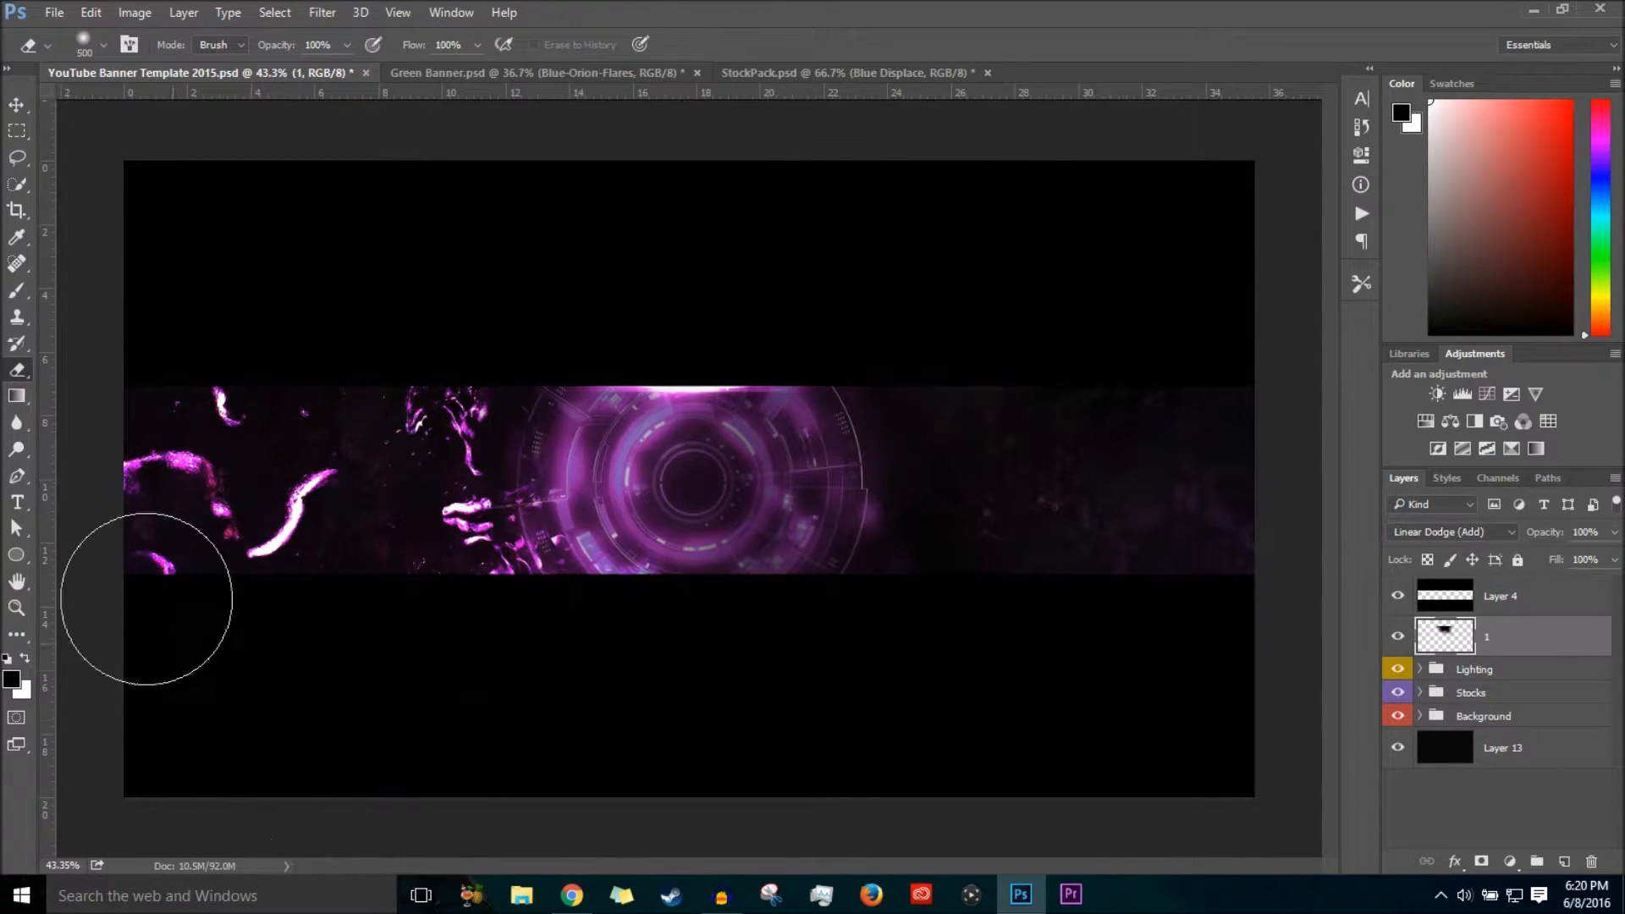
Adjust the flare layer's position at the banner's upper edge, deselect all layers and compare with the green banner.
click(16, 104)
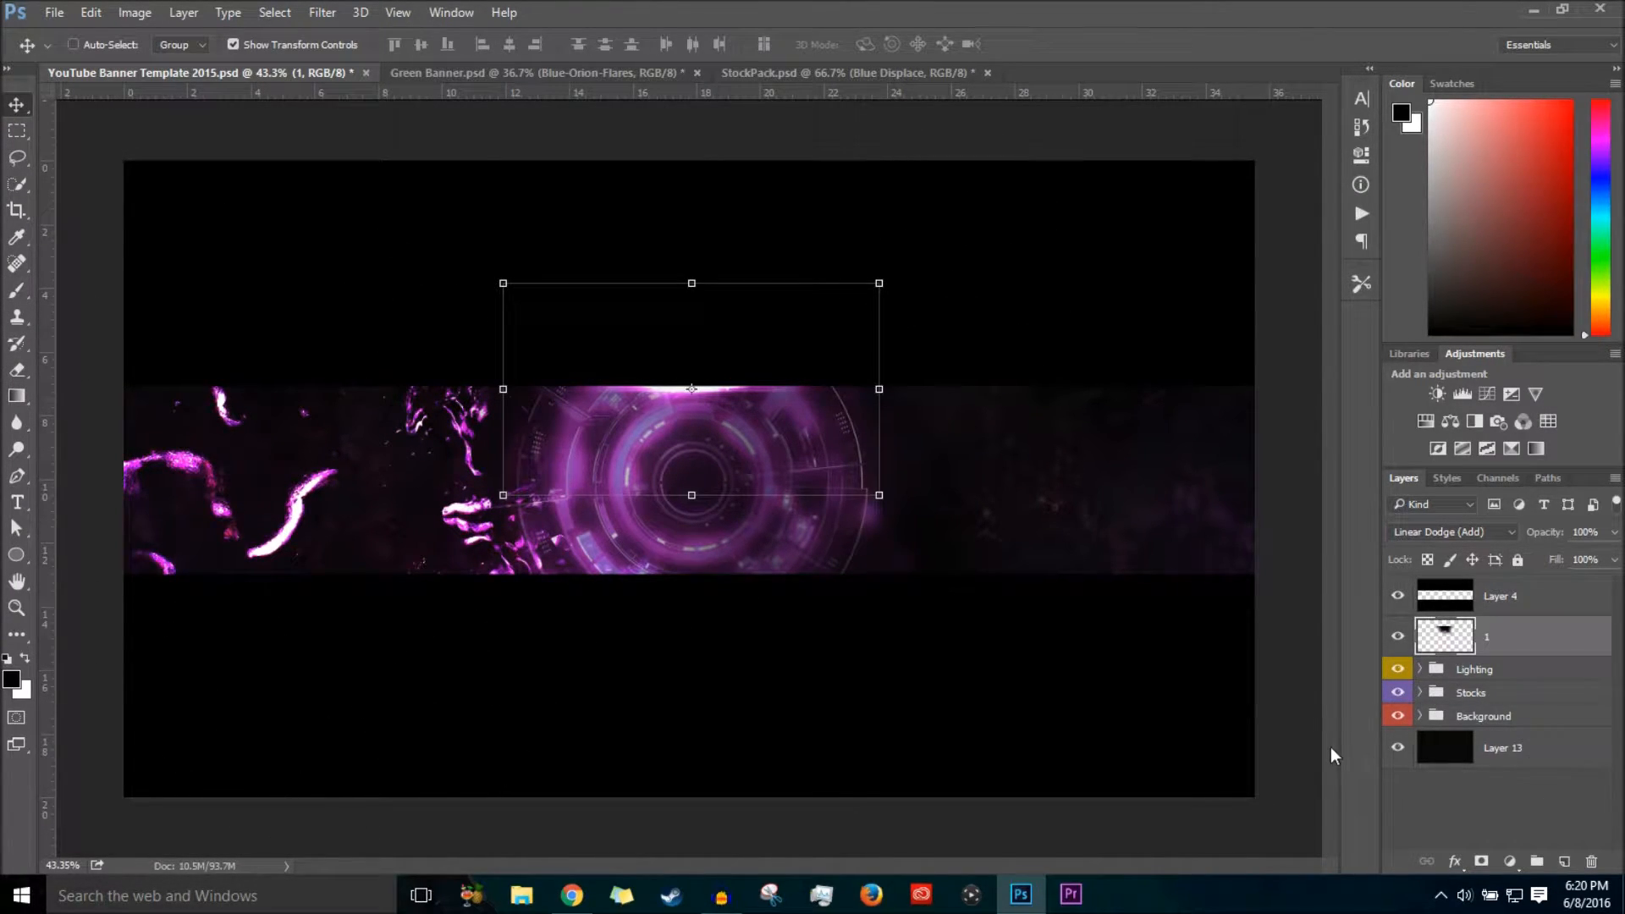
drag(846, 479, 748, 420)
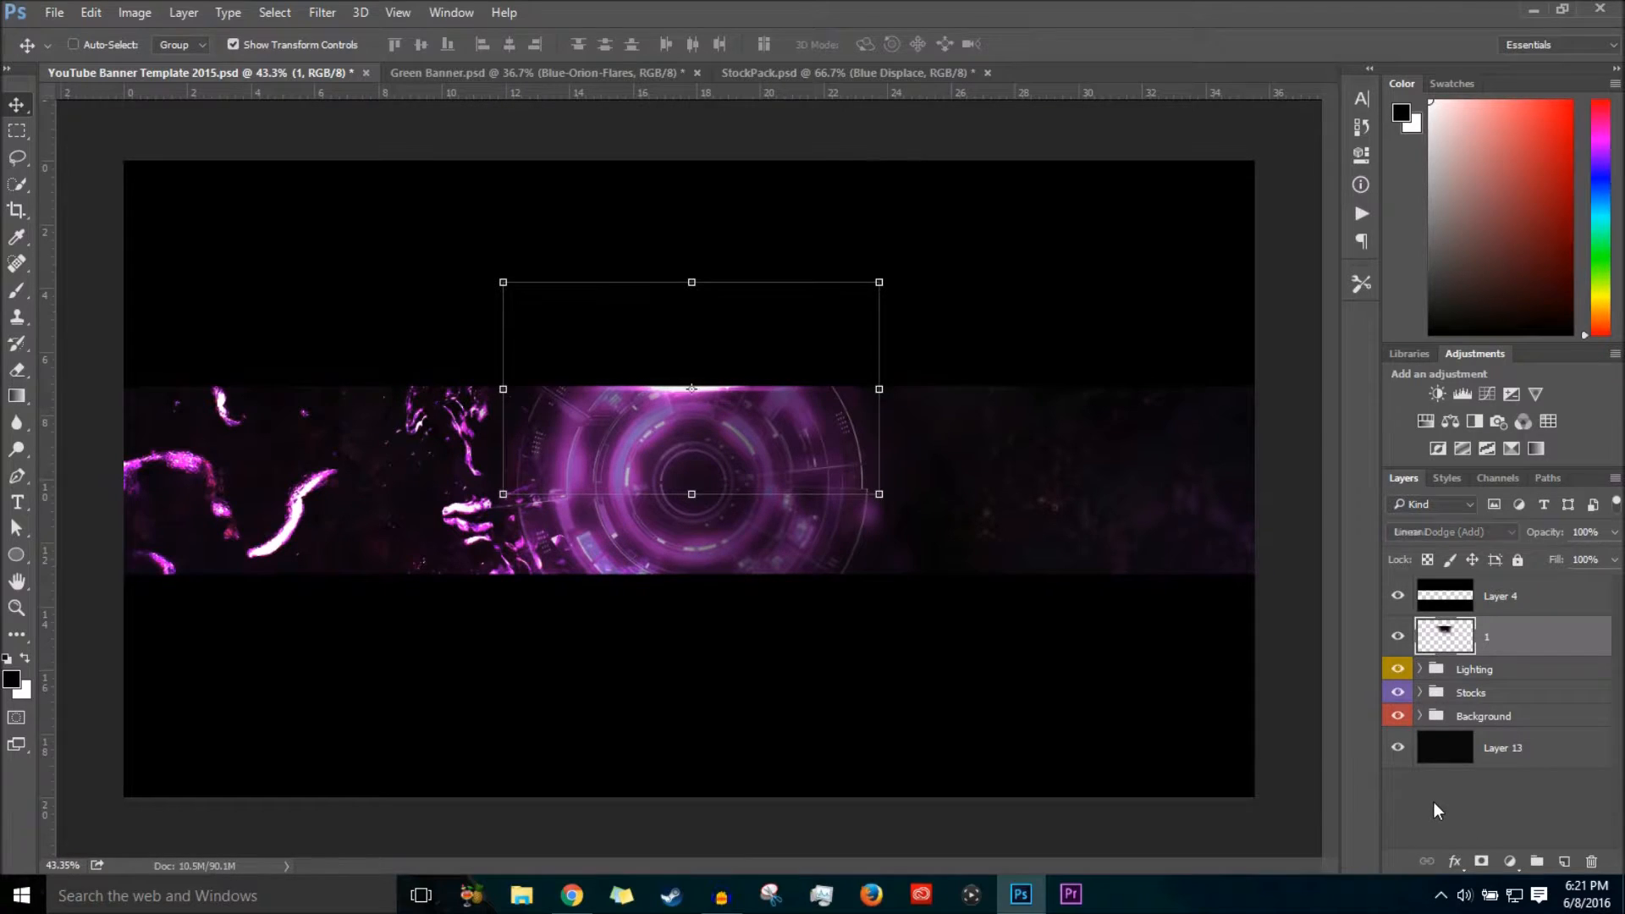
click(1433, 801)
click(439, 77)
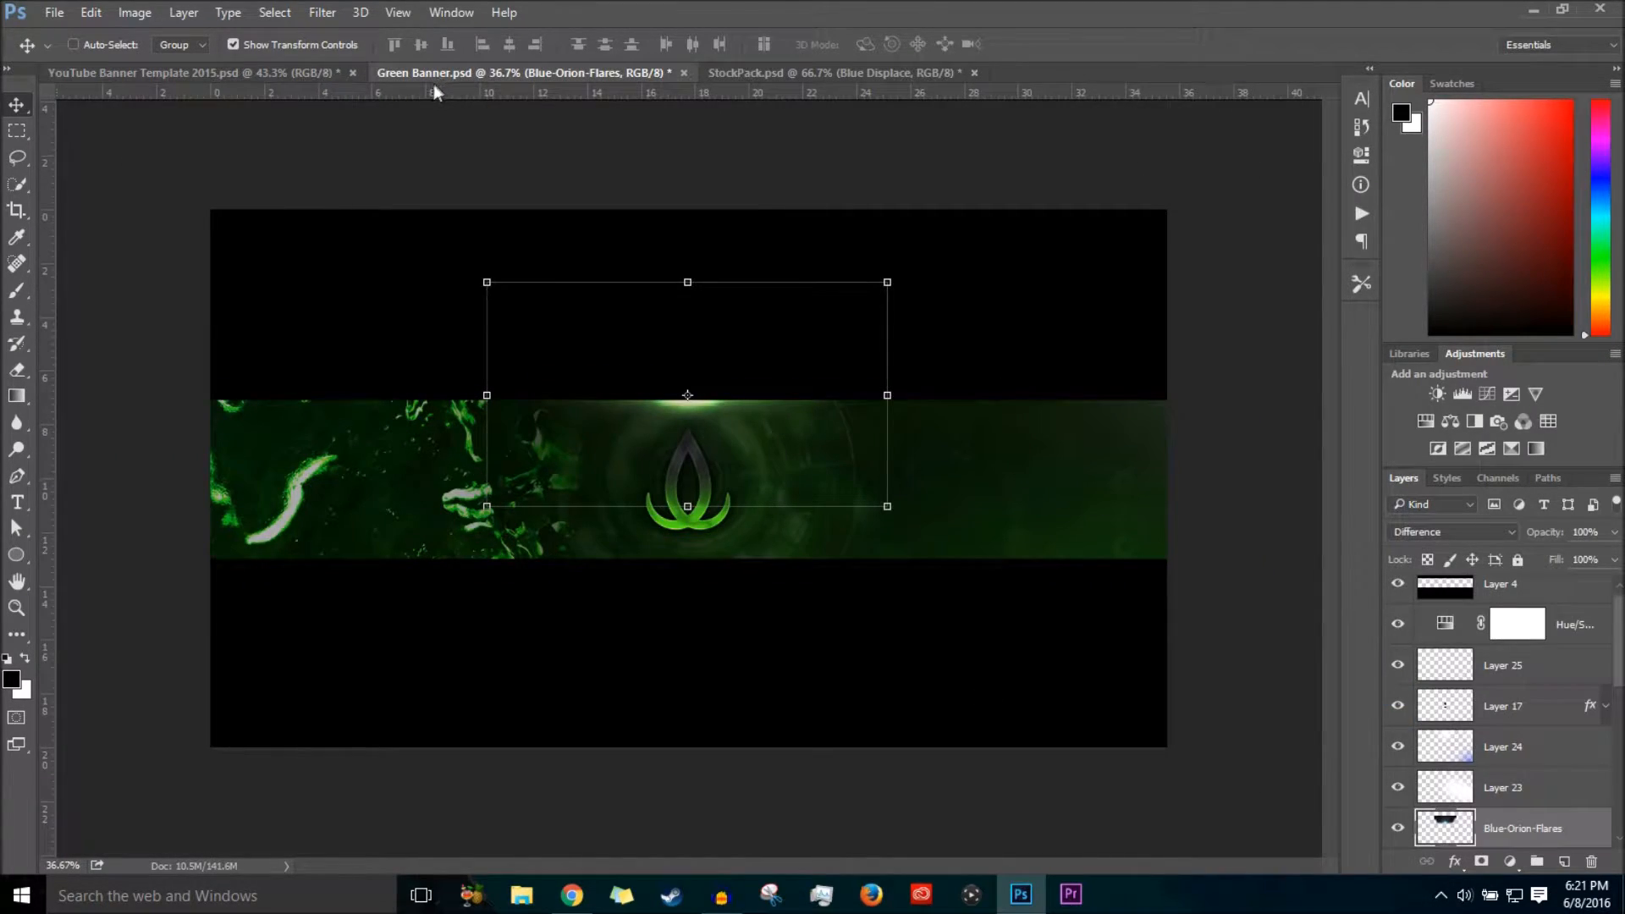
click(209, 74)
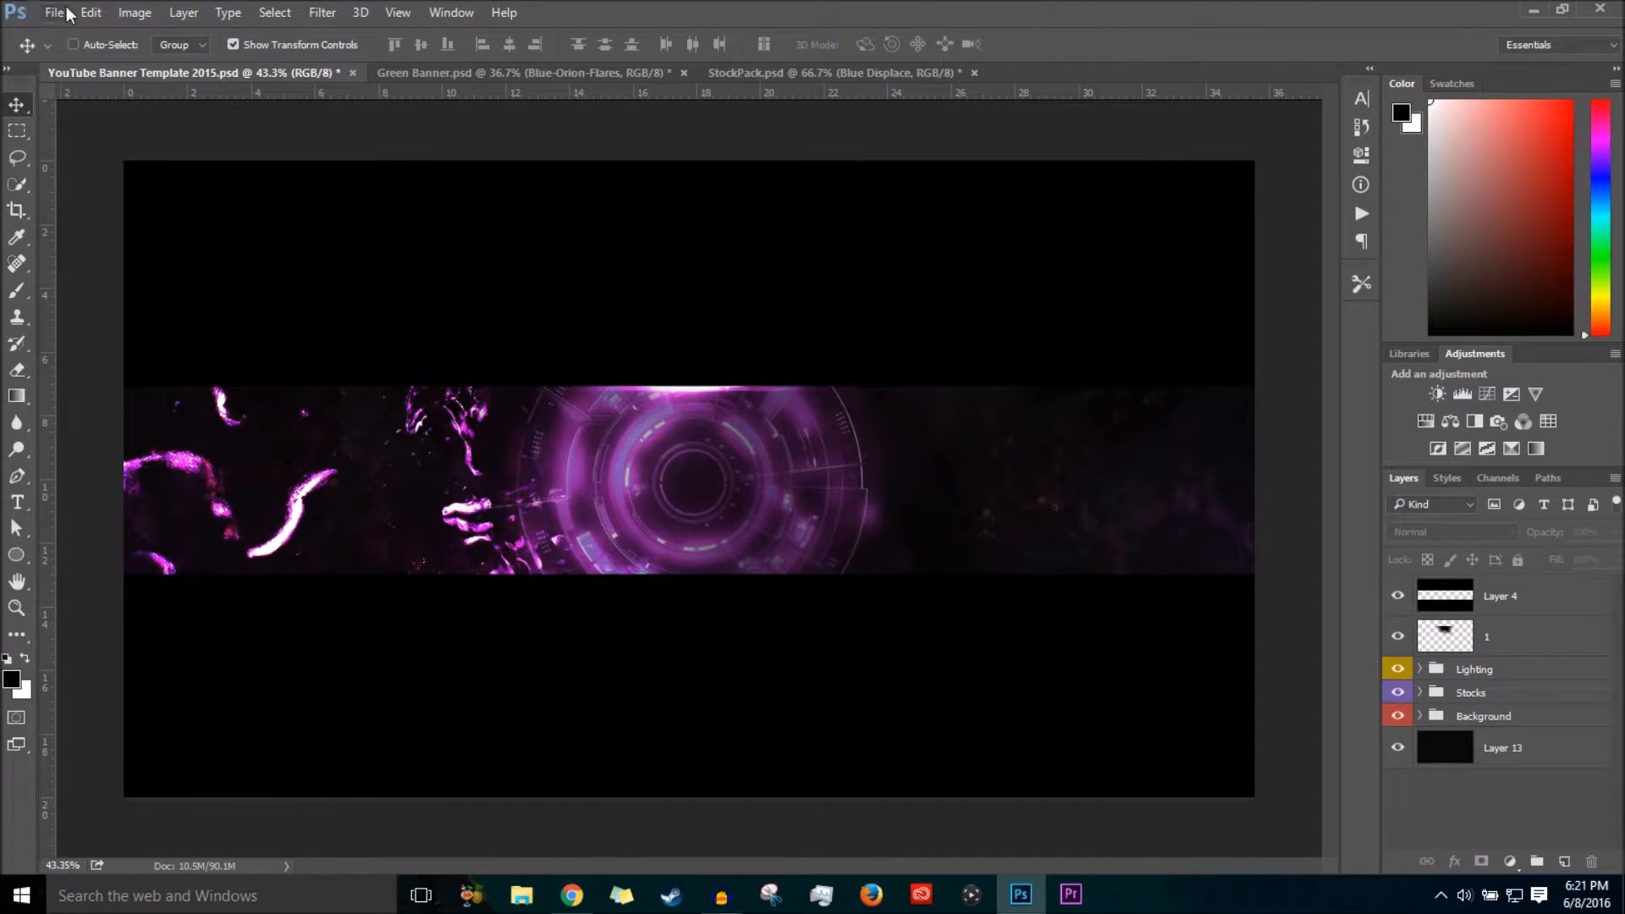
Open the recent file Octo PNG.psd, select its whole canvas on the logo layer and return to the YouTube banner.
click(68, 13)
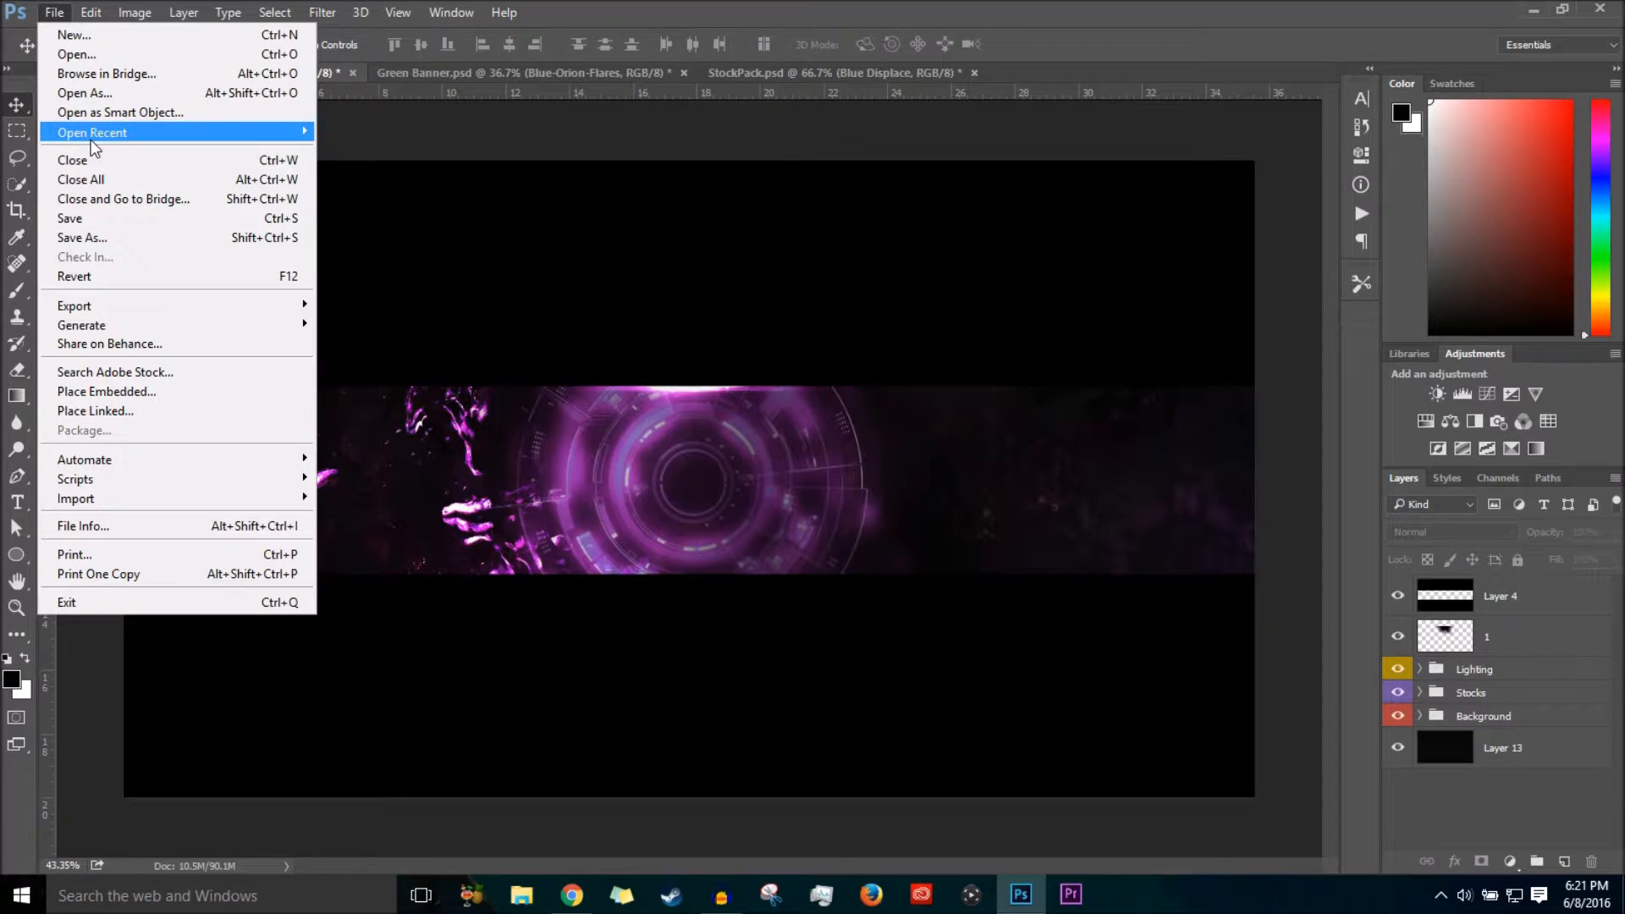
mouse_move(93, 139)
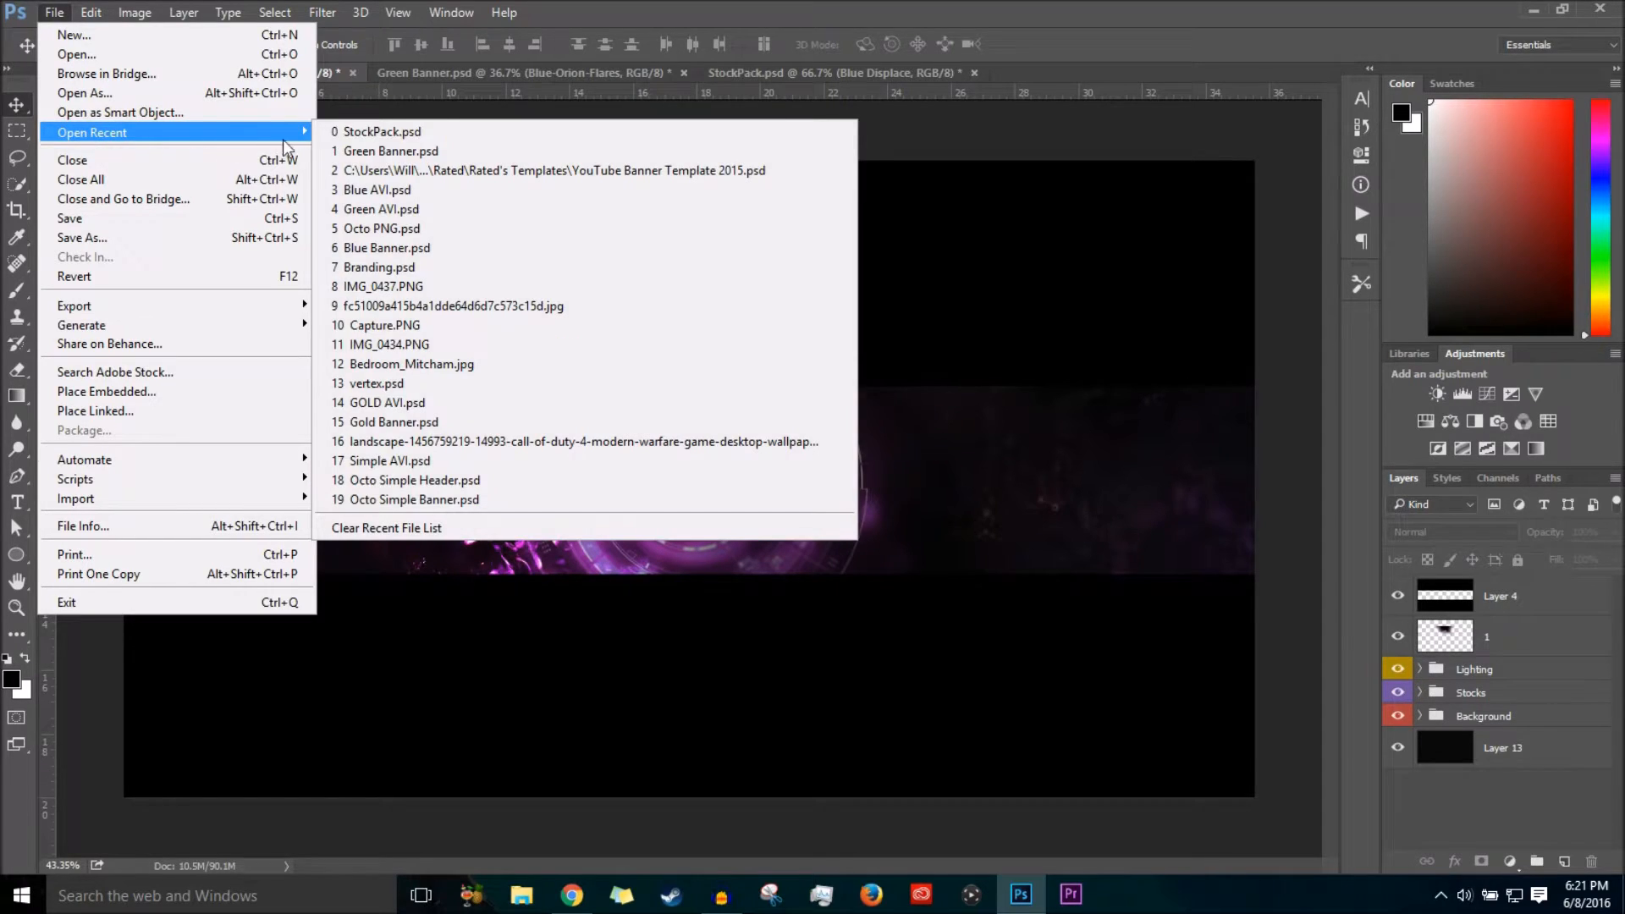
click(414, 230)
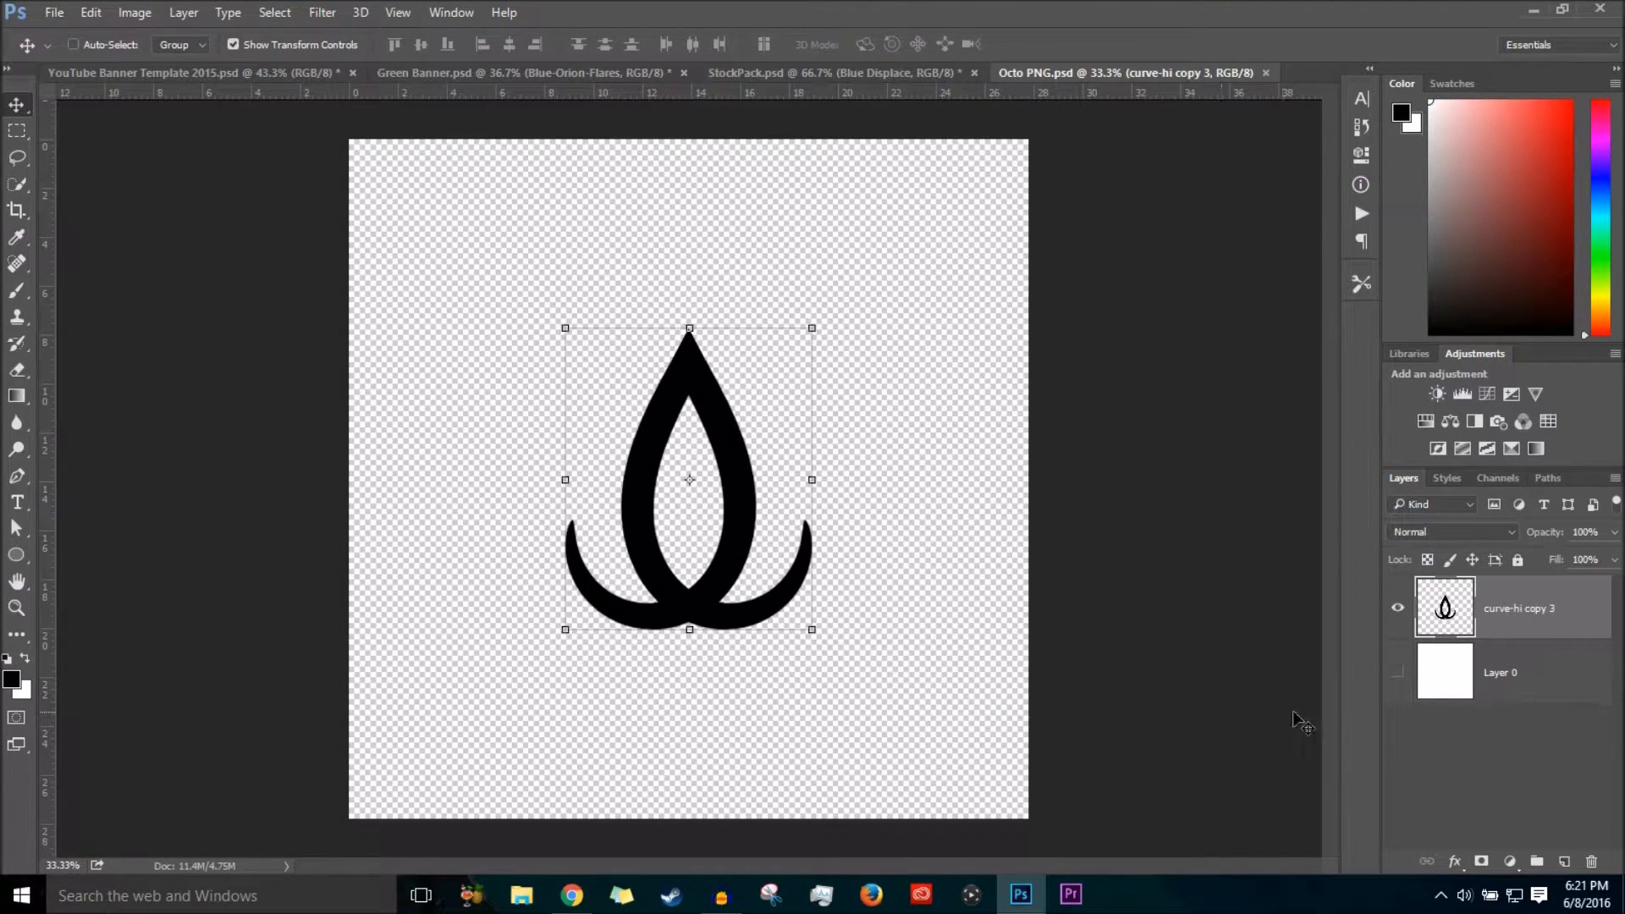
click(1524, 686)
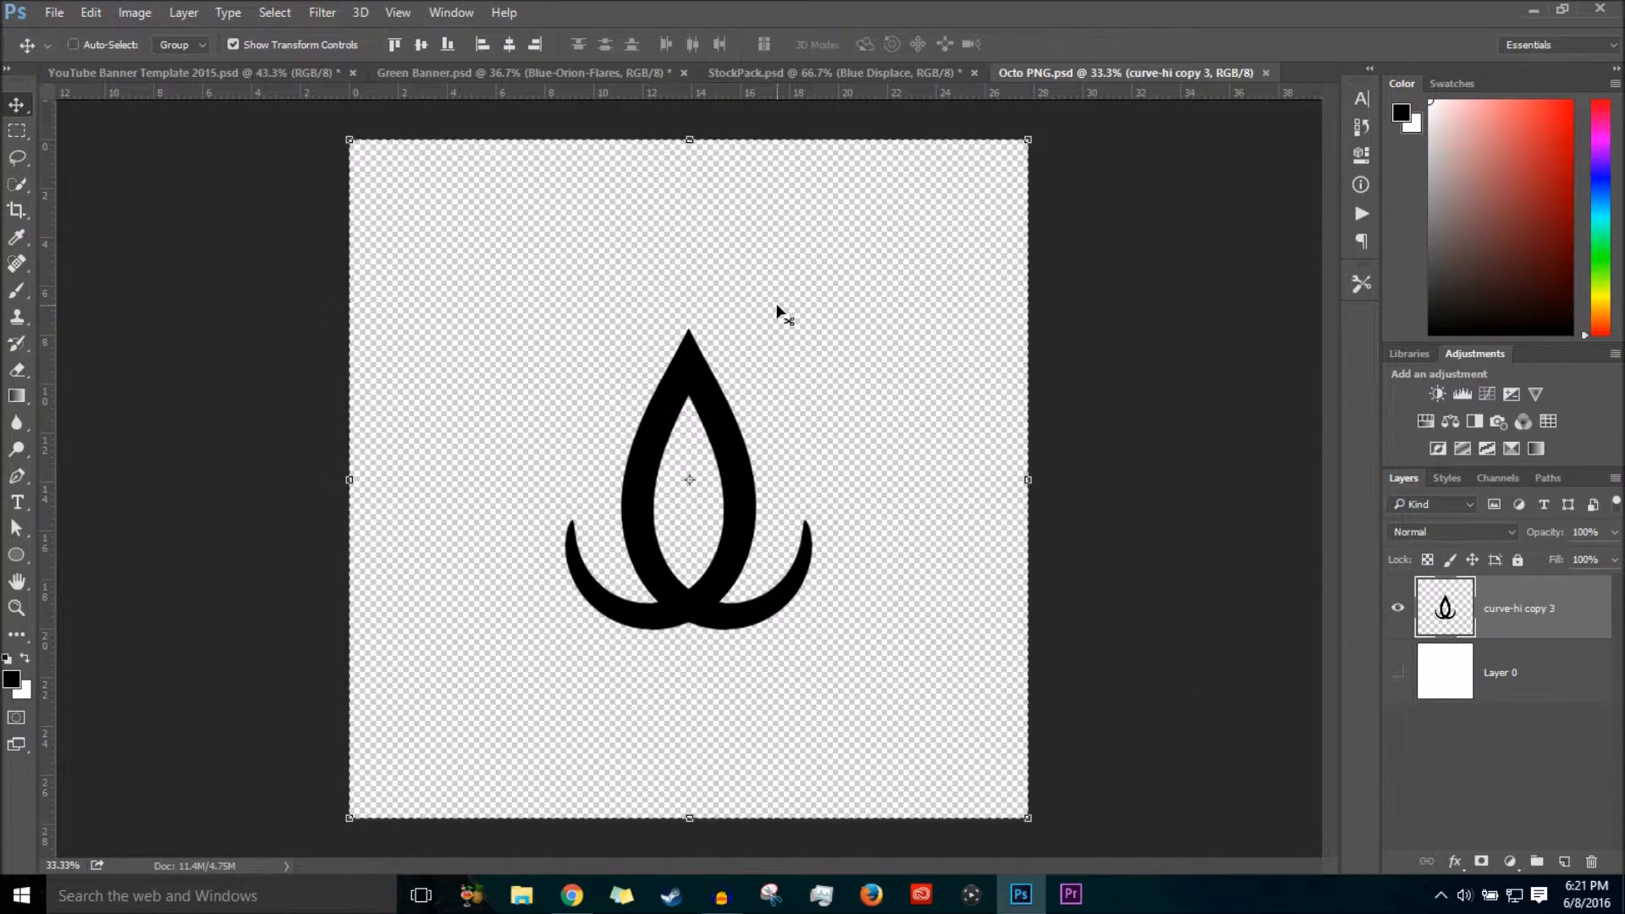
click(193, 73)
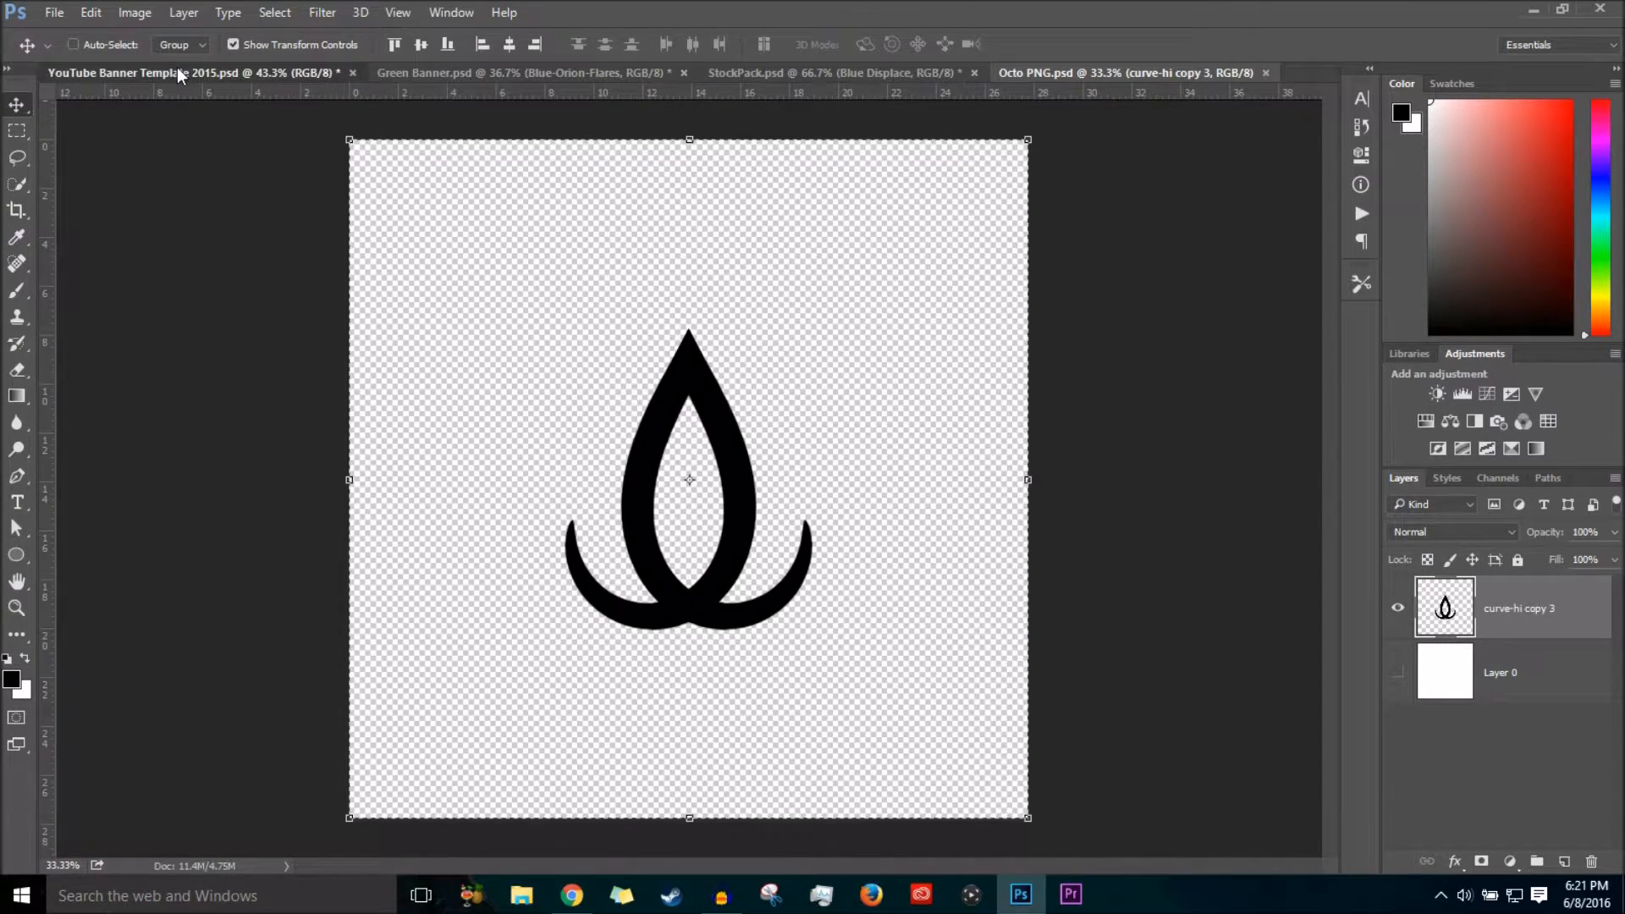
Add black placeholder text "sfsjas" at 259.01 pt over the centre of the purple tech circle.
click(17, 502)
click(681, 493)
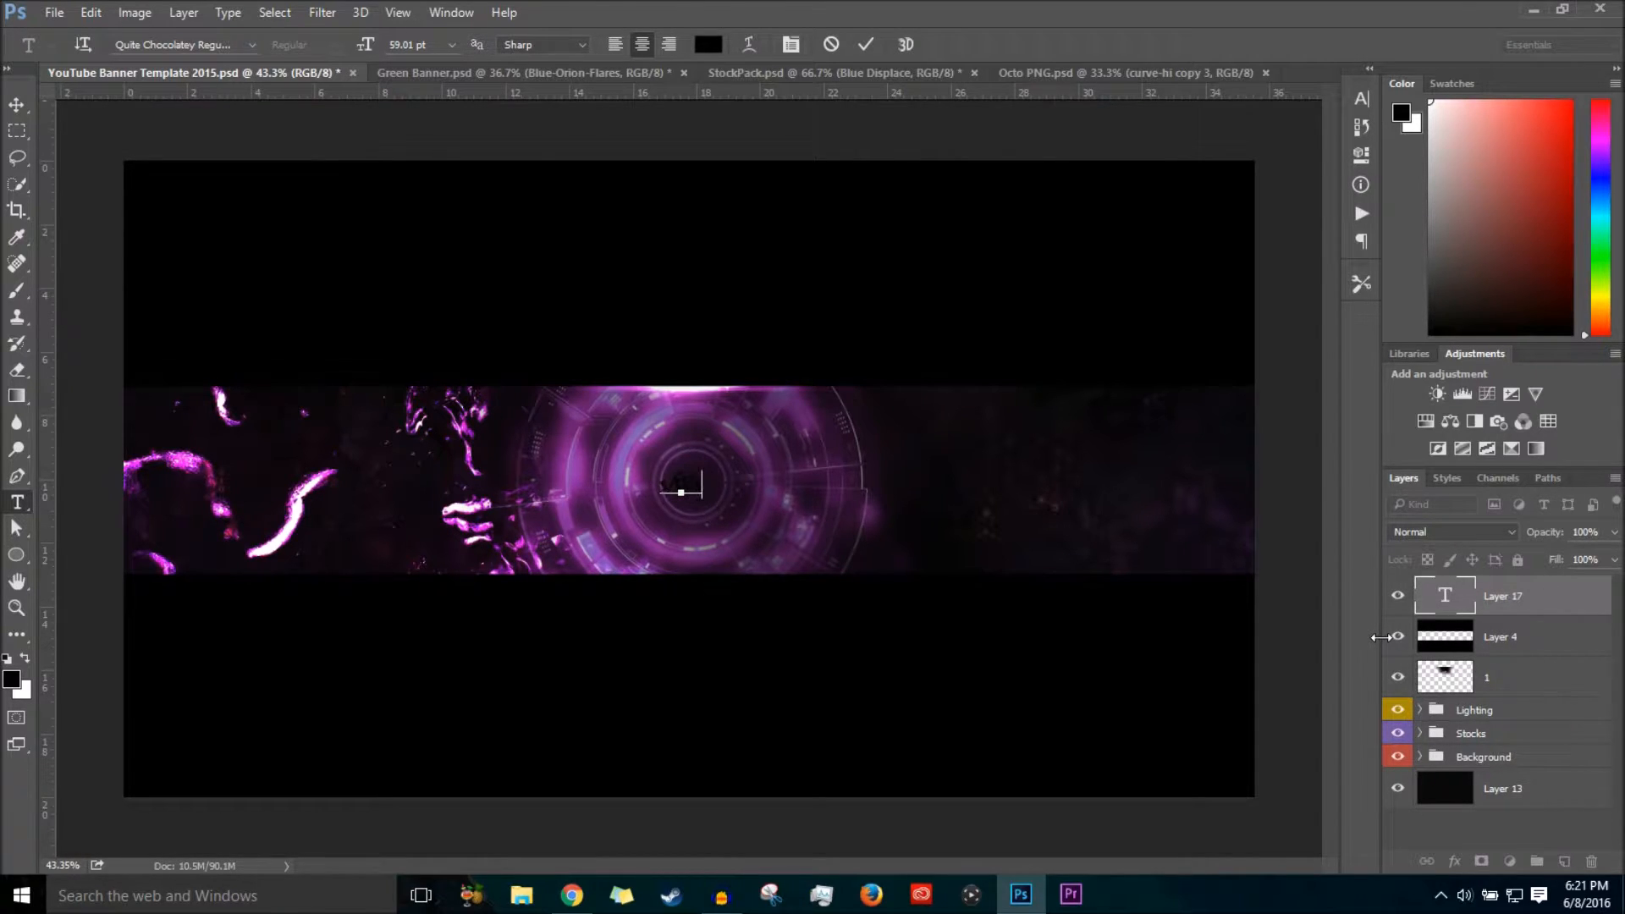
key(ctrl+a)
drag(362, 47, 565, 53)
mouse_move(830, 546)
mouse_down()
mouse_move(865, 590)
mouse_move(834, 567)
mouse_up()
click(865, 46)
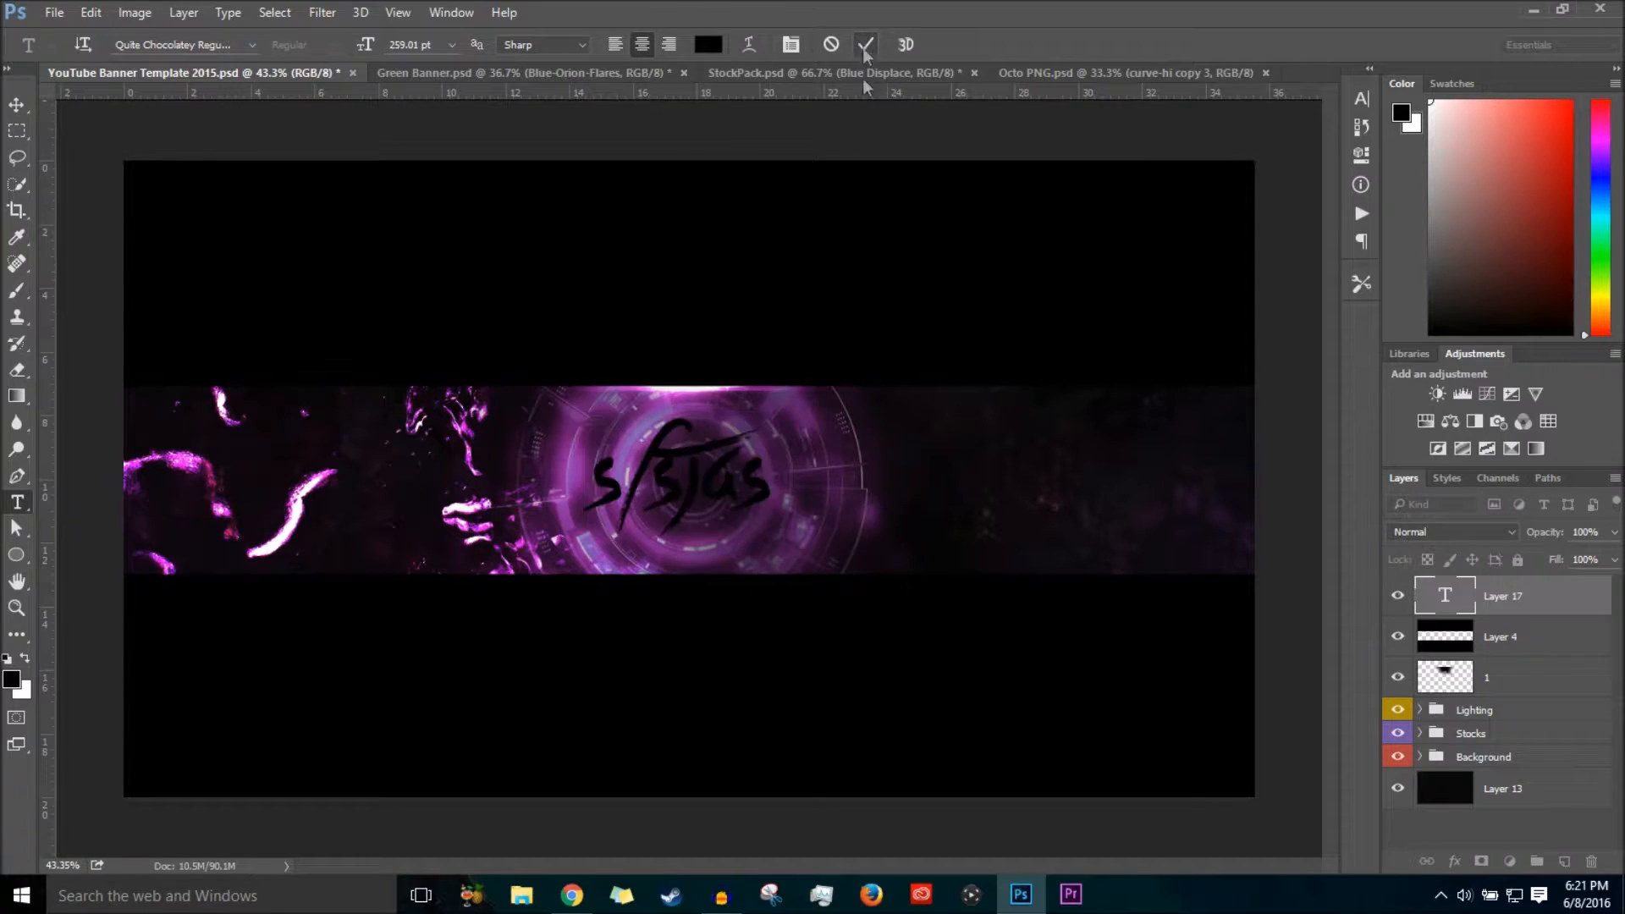
Close StockPack.psd without saving its changes.
click(926, 75)
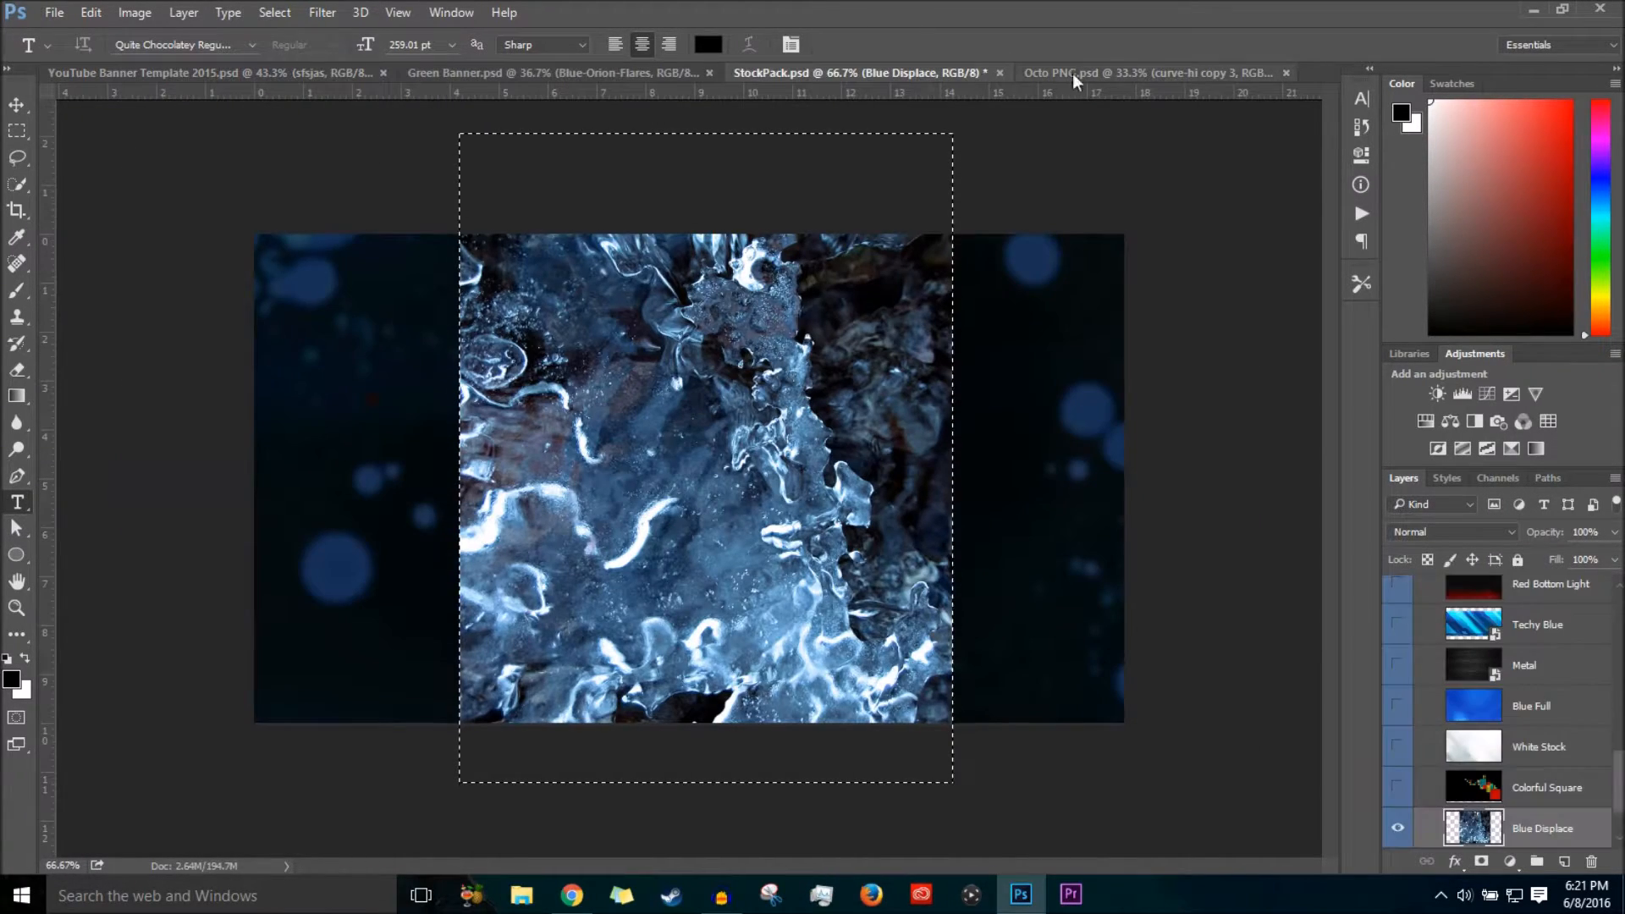
click(1000, 73)
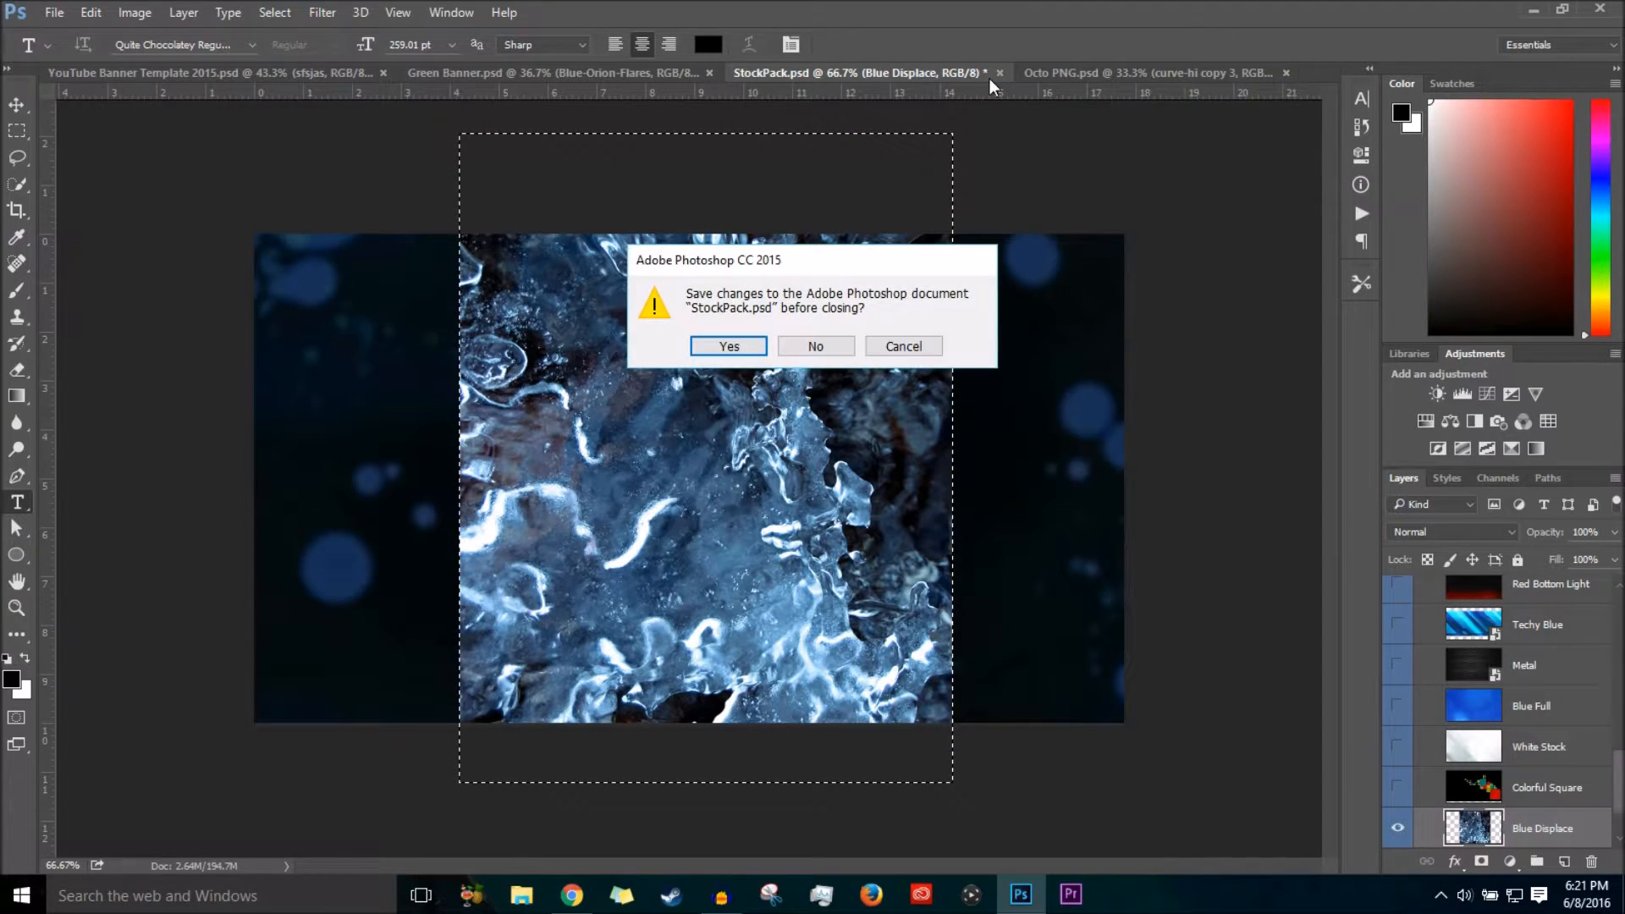
click(834, 345)
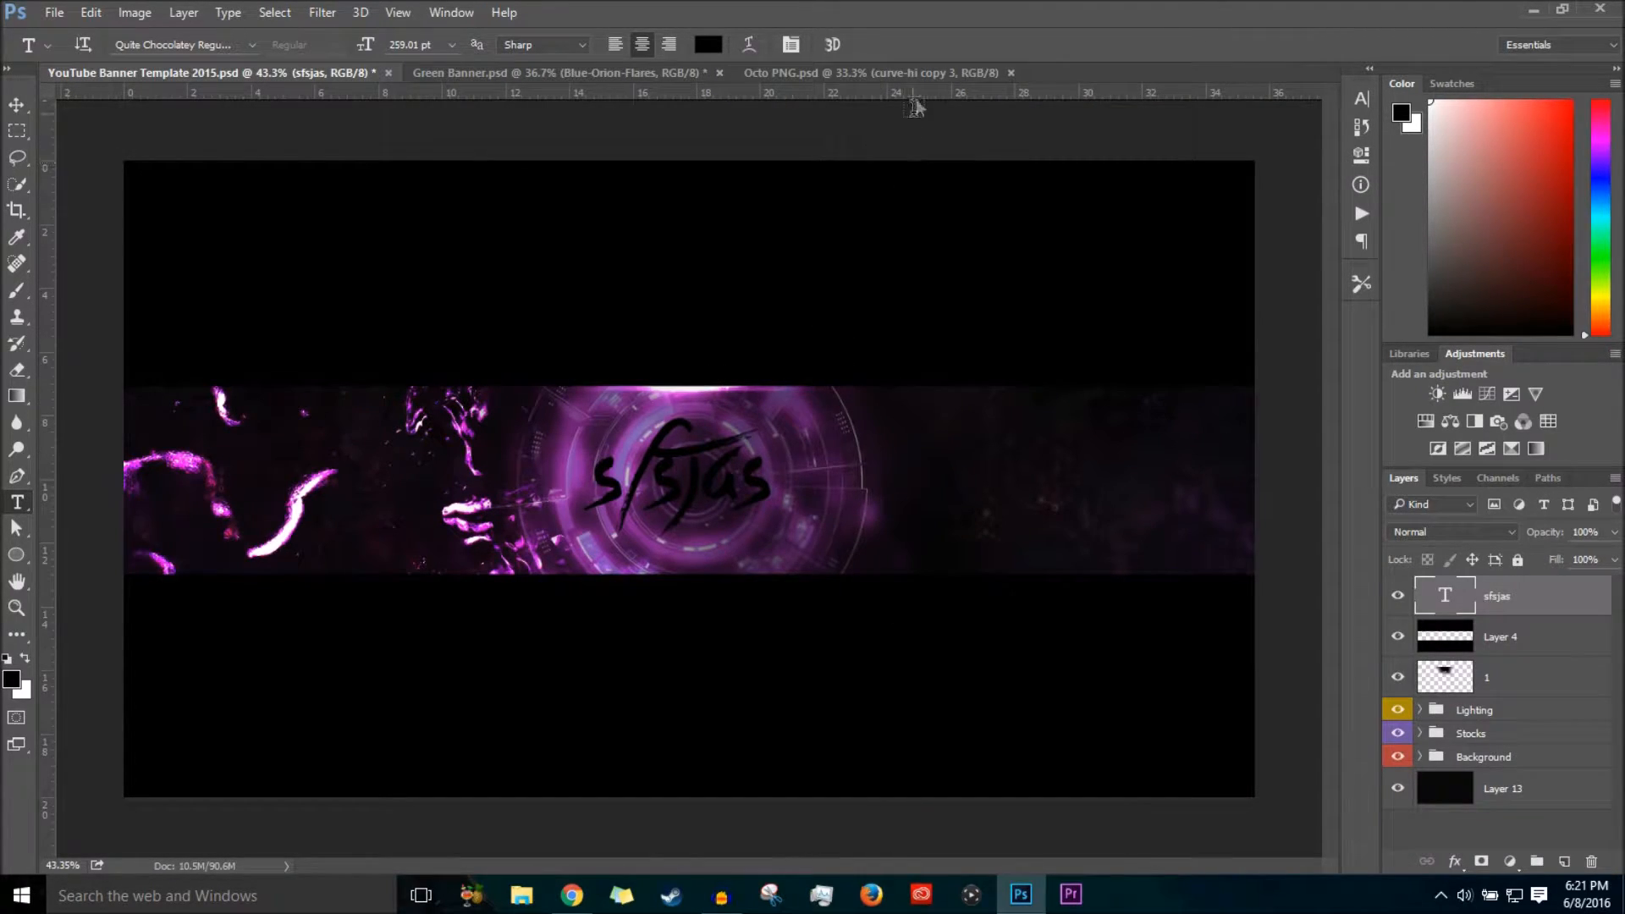
Copy the black logo from Octo PNG.psd into the YouTube banner and place it with the text layer beneath Layer 4.
click(919, 74)
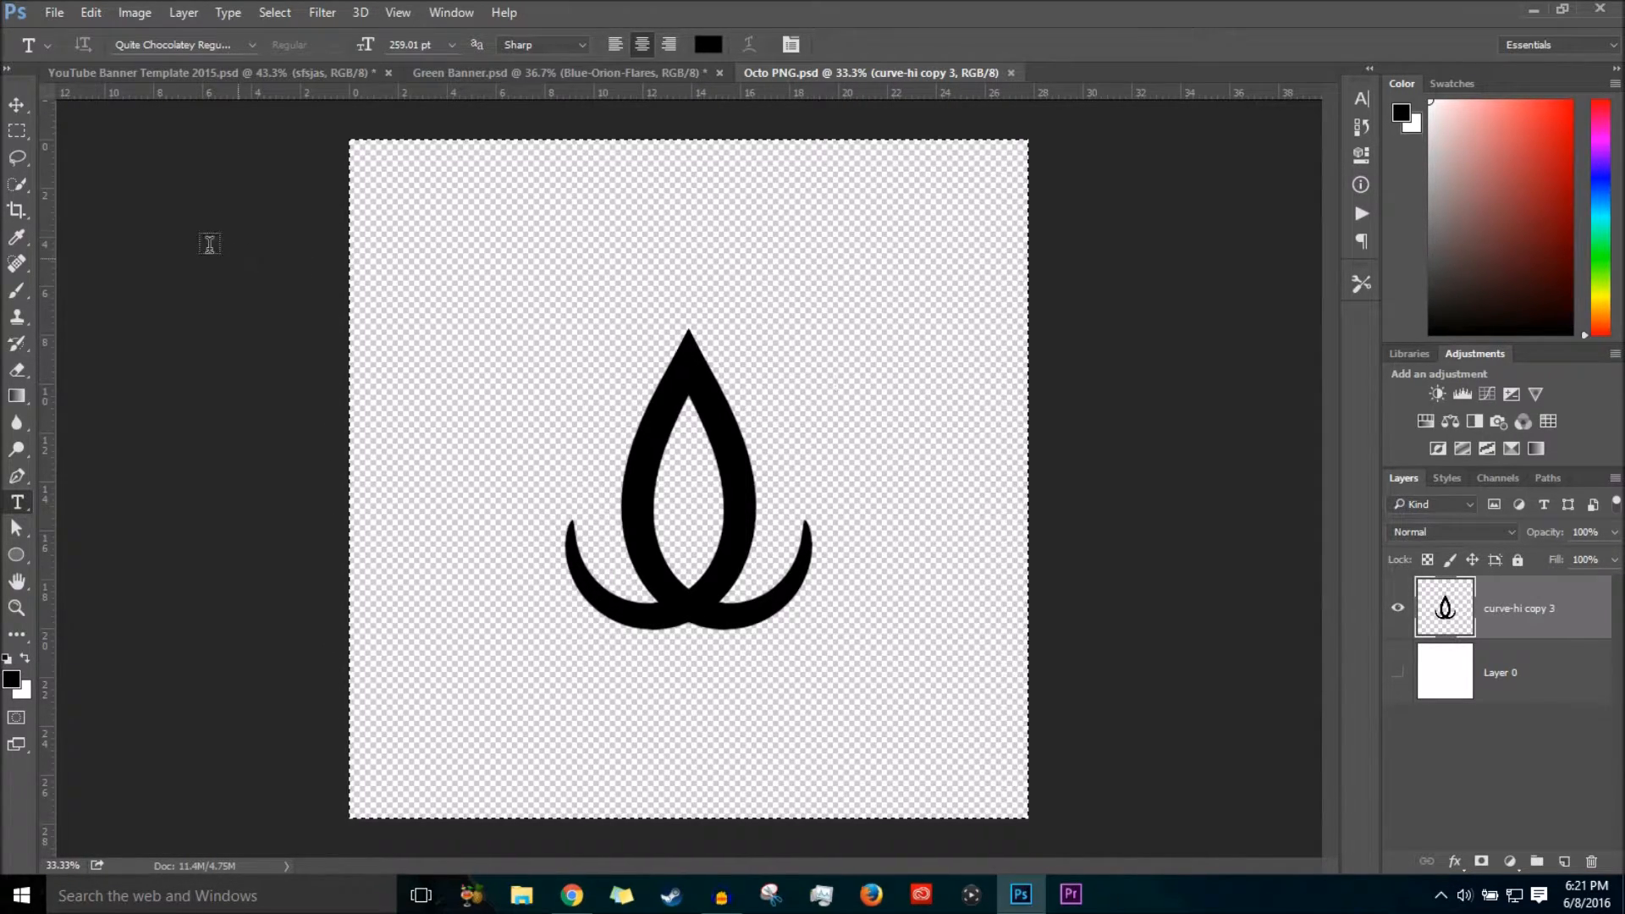
key(v)
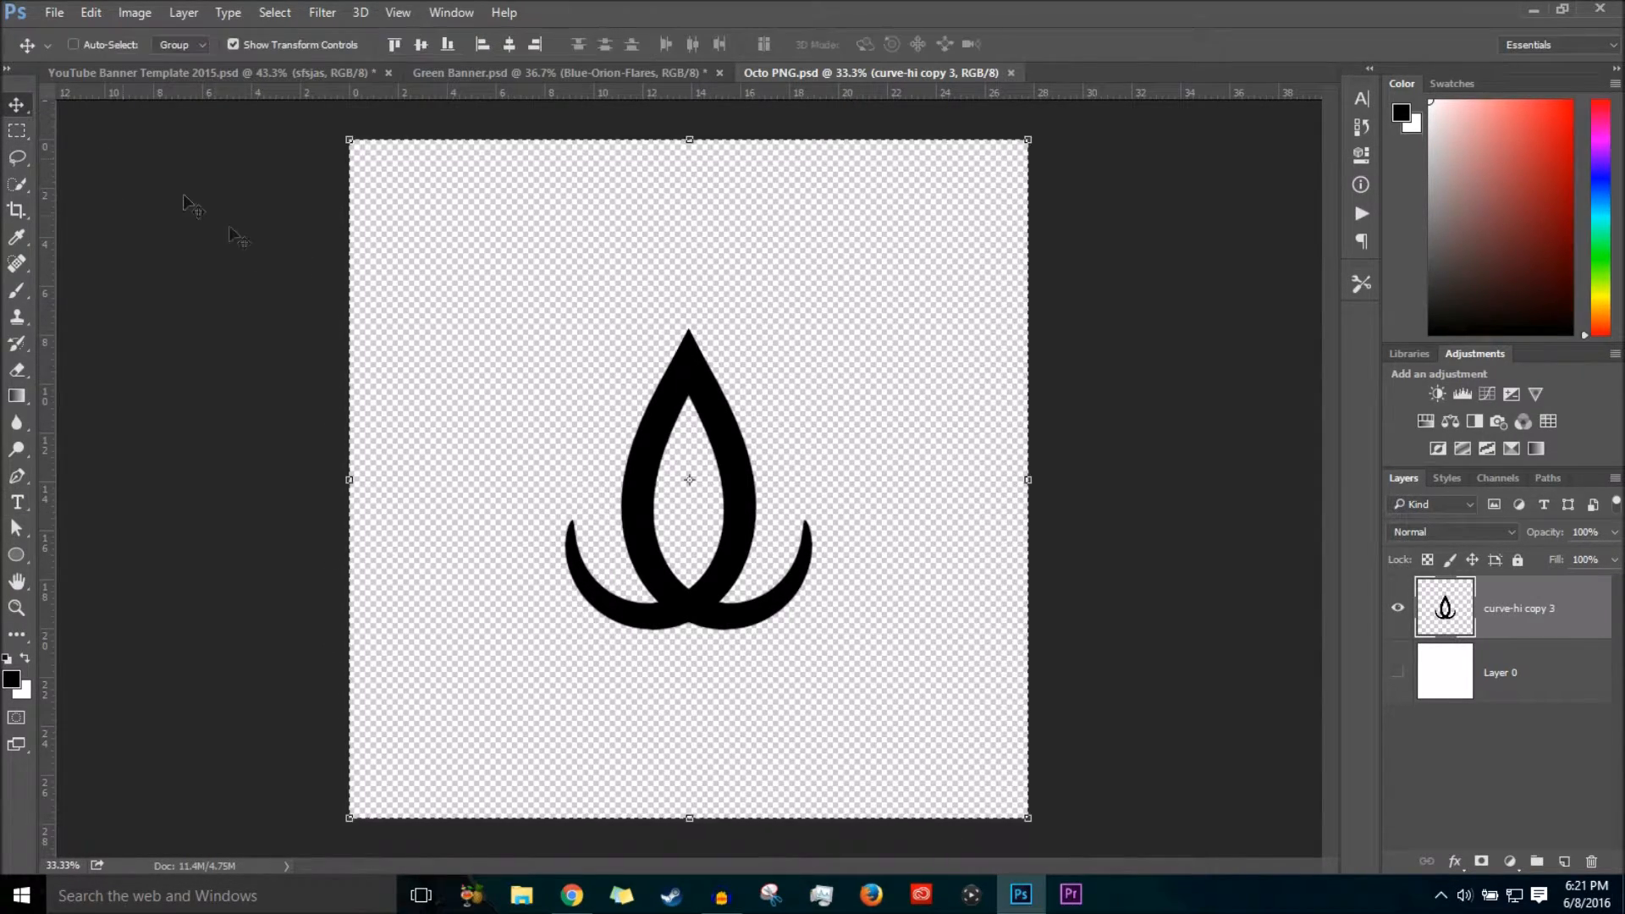
click(201, 75)
key(ctrl)
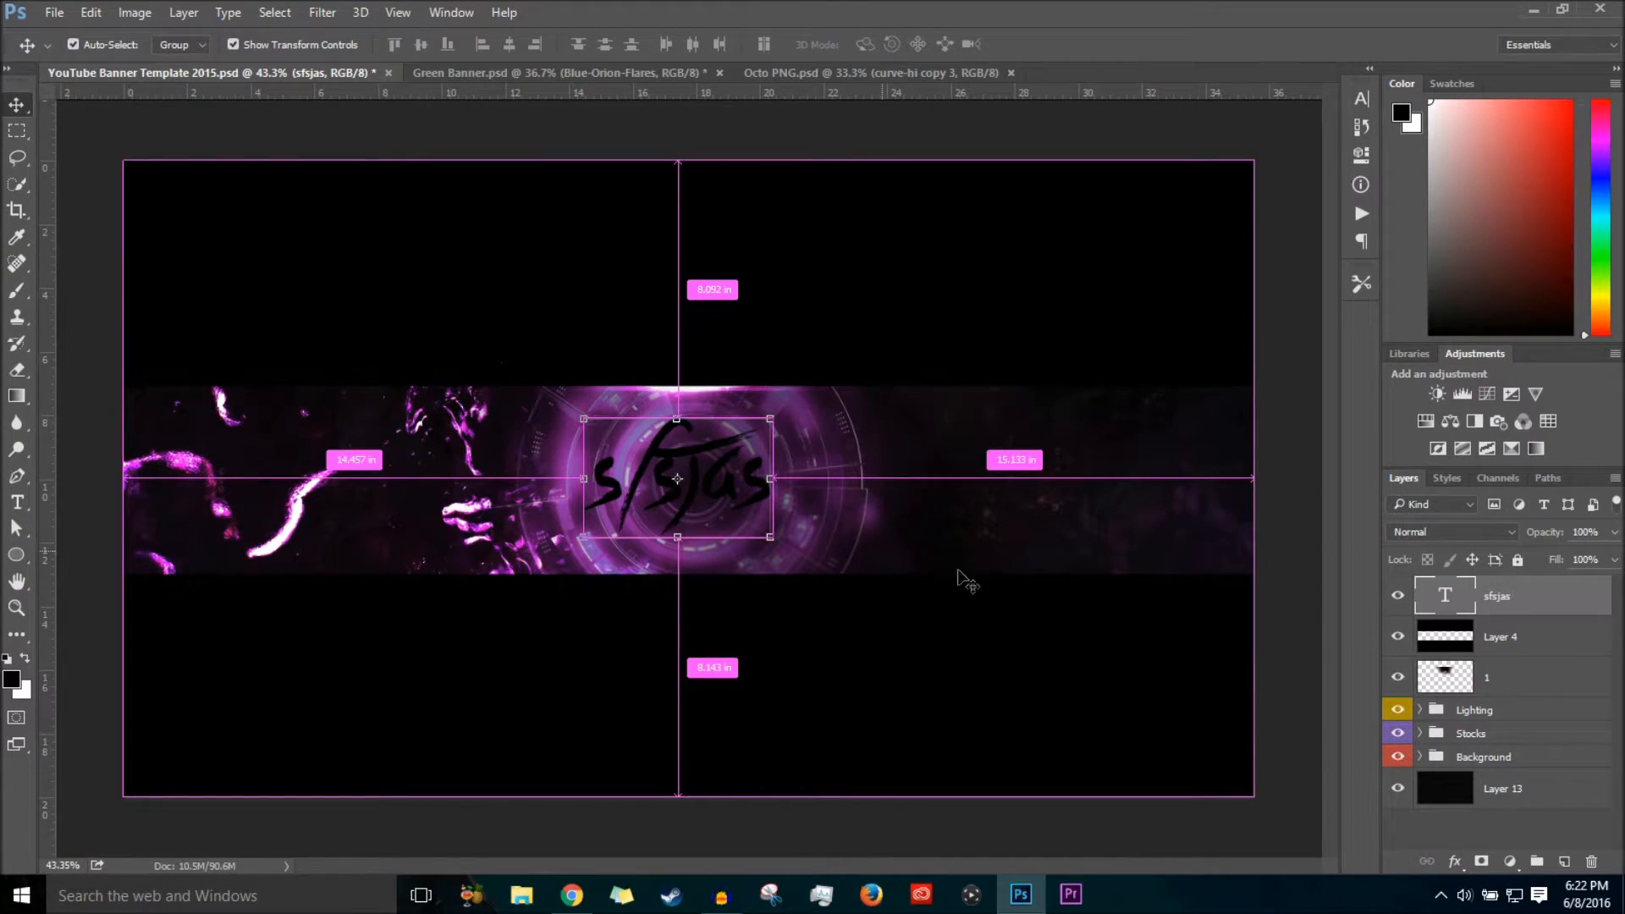
key(ctrl+v)
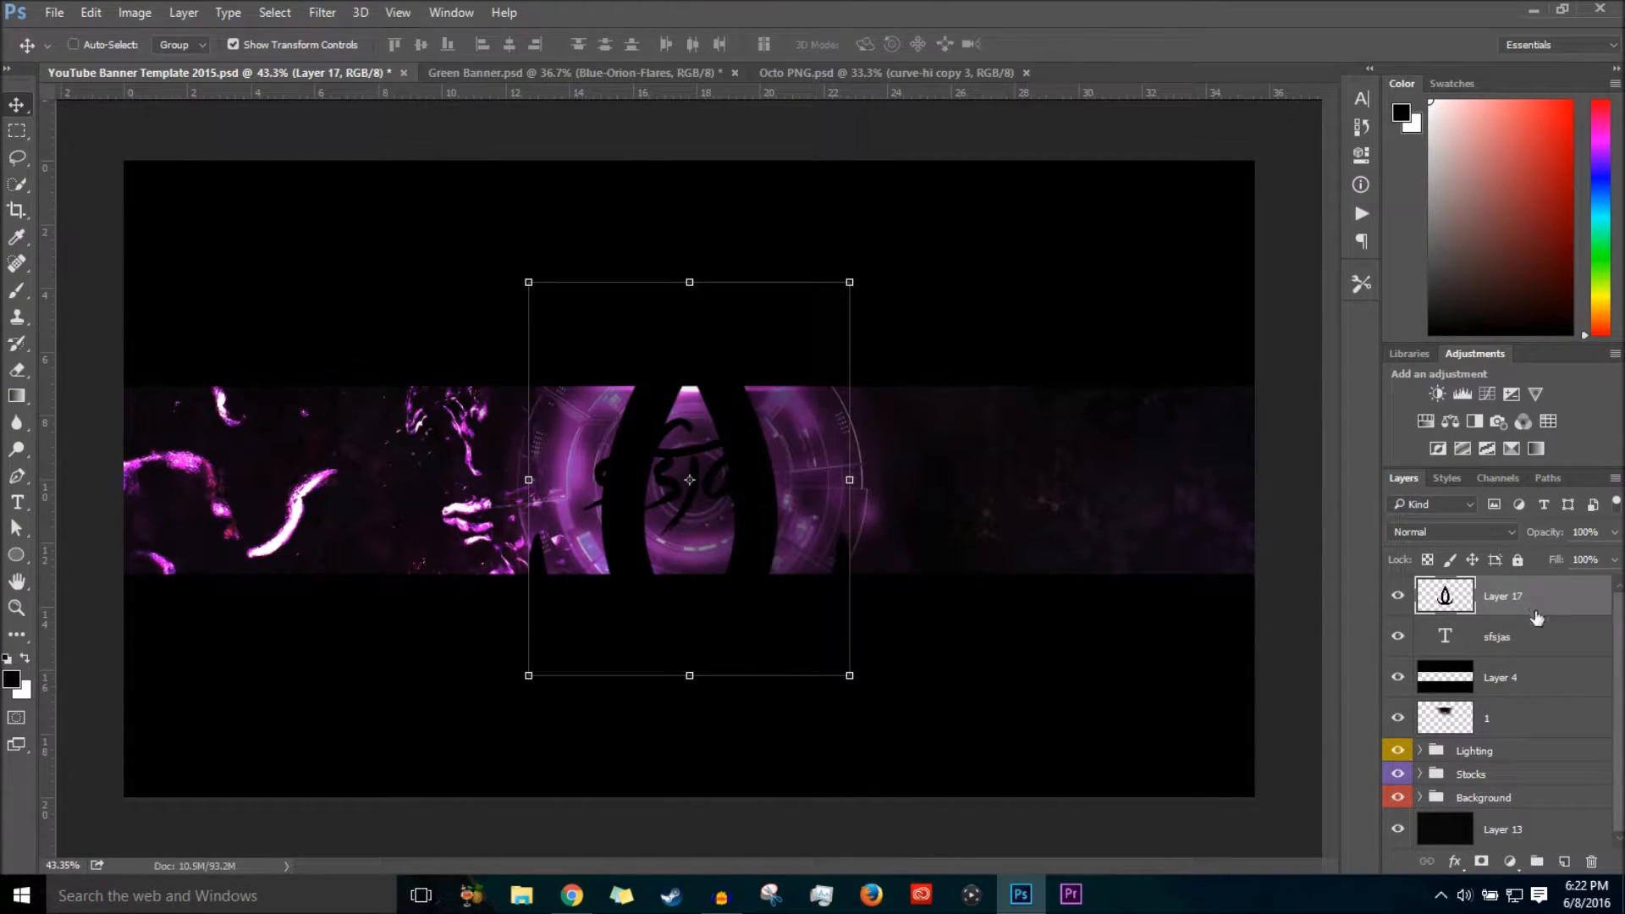
shift+click(1536, 637)
drag(1536, 637, 1541, 697)
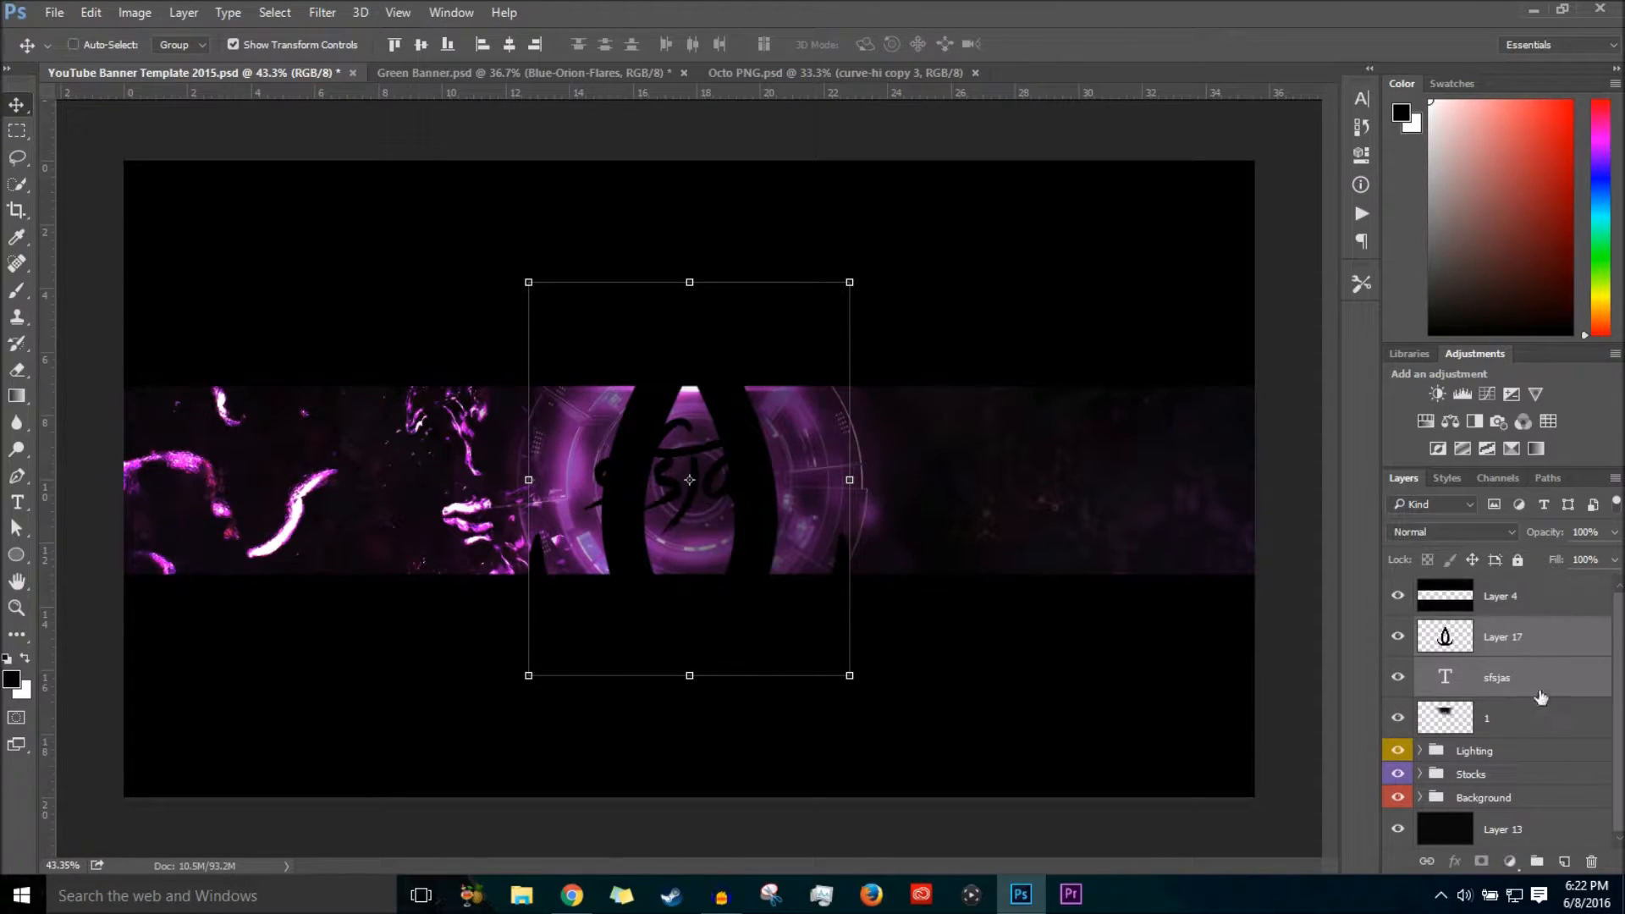
Hide the sfsjas text layer.
click(1405, 671)
click(1398, 678)
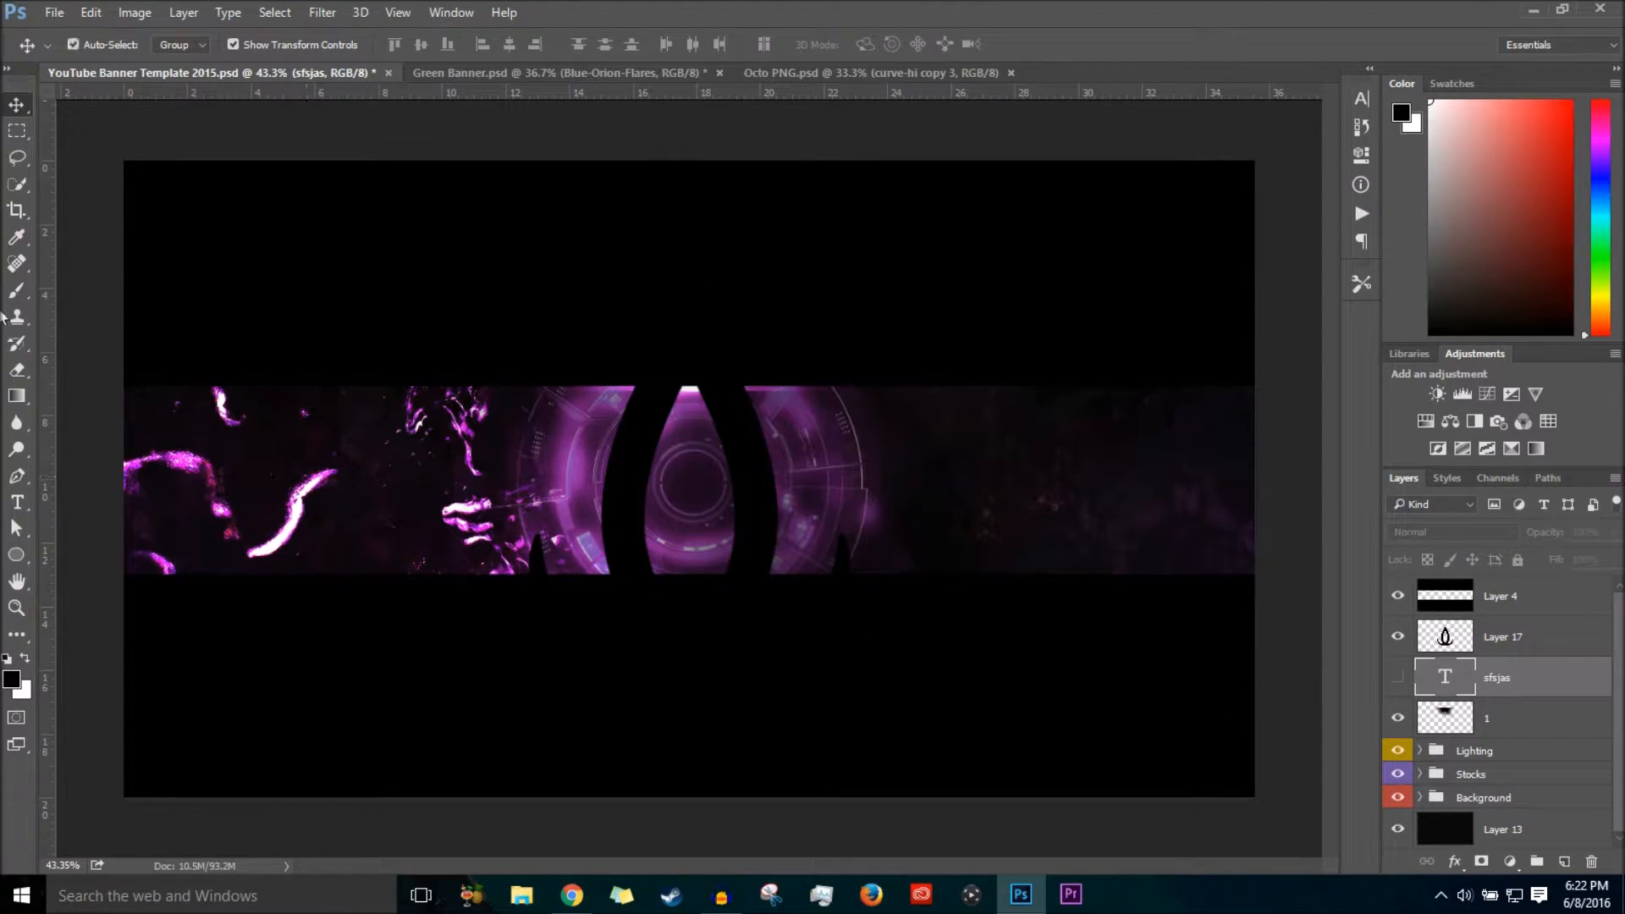
key(ctrl)
key(ctrl)
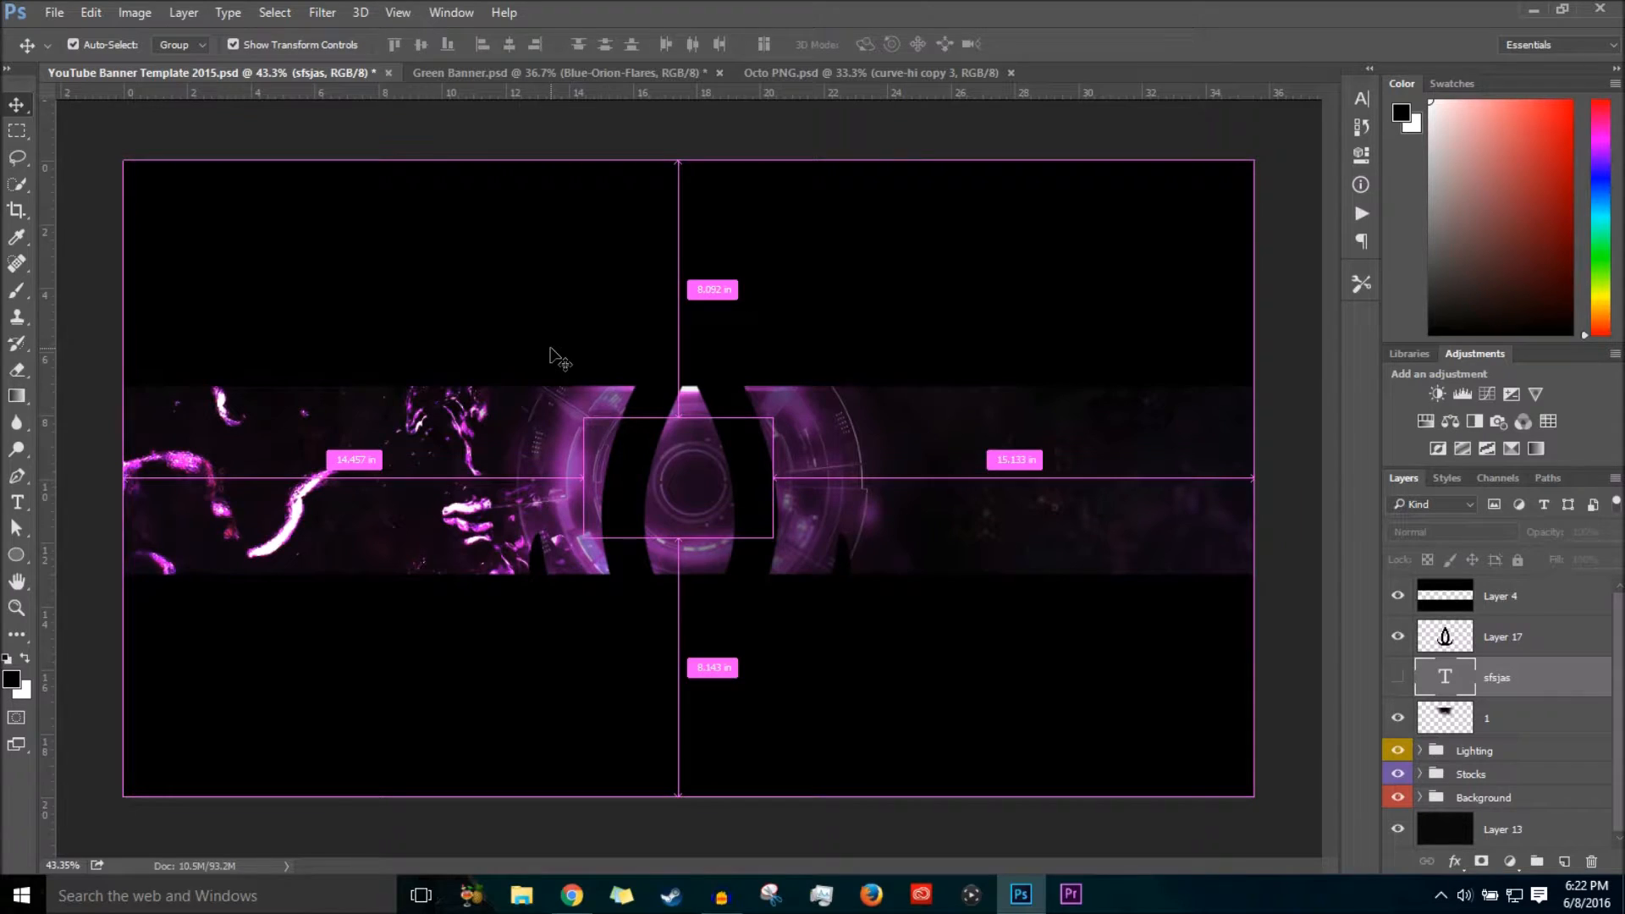
Scale the logo down proportionally to fit inside the tech circle's inner ring and show the guides.
click(1549, 648)
key(ctrl+t)
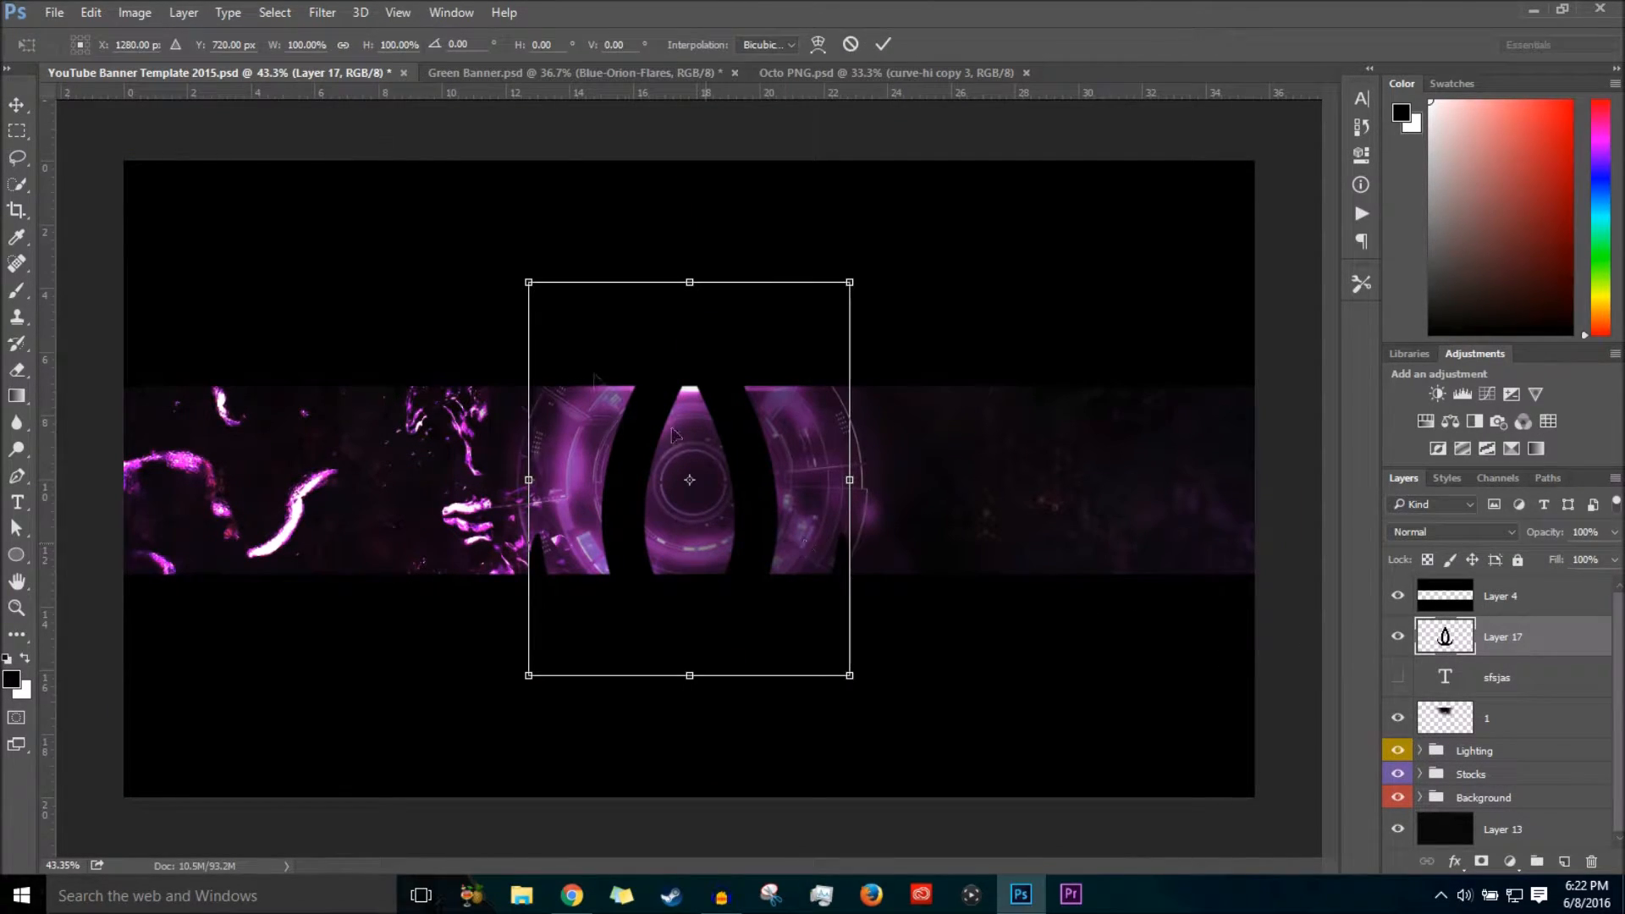
drag(531, 278, 688, 461)
click(885, 44)
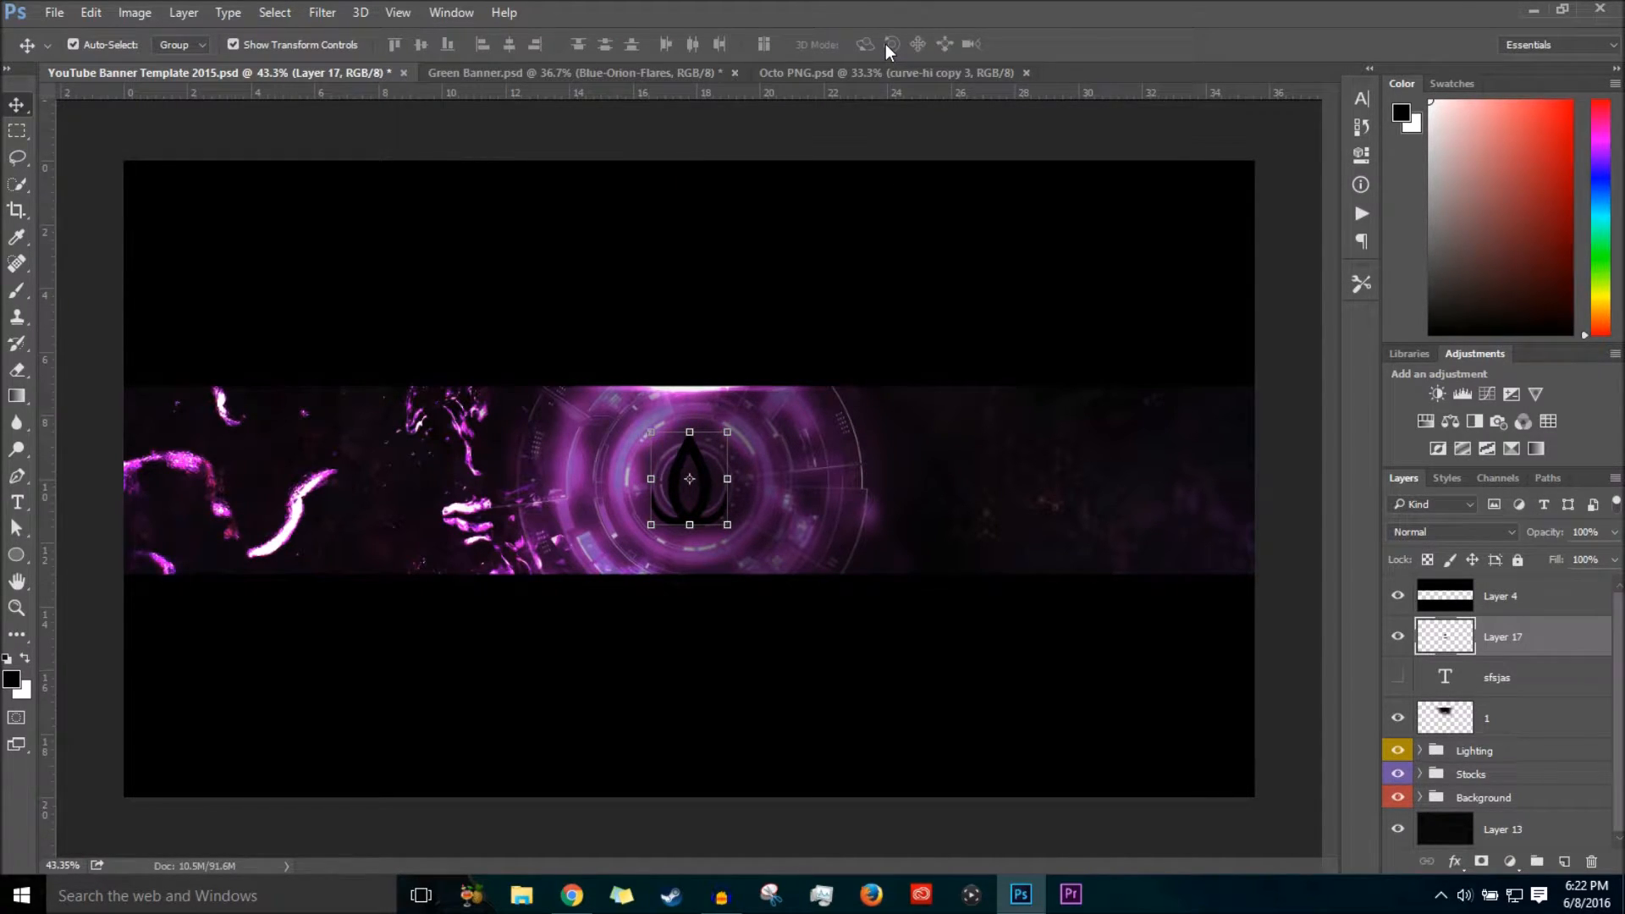
key(ctrl+semicolon)
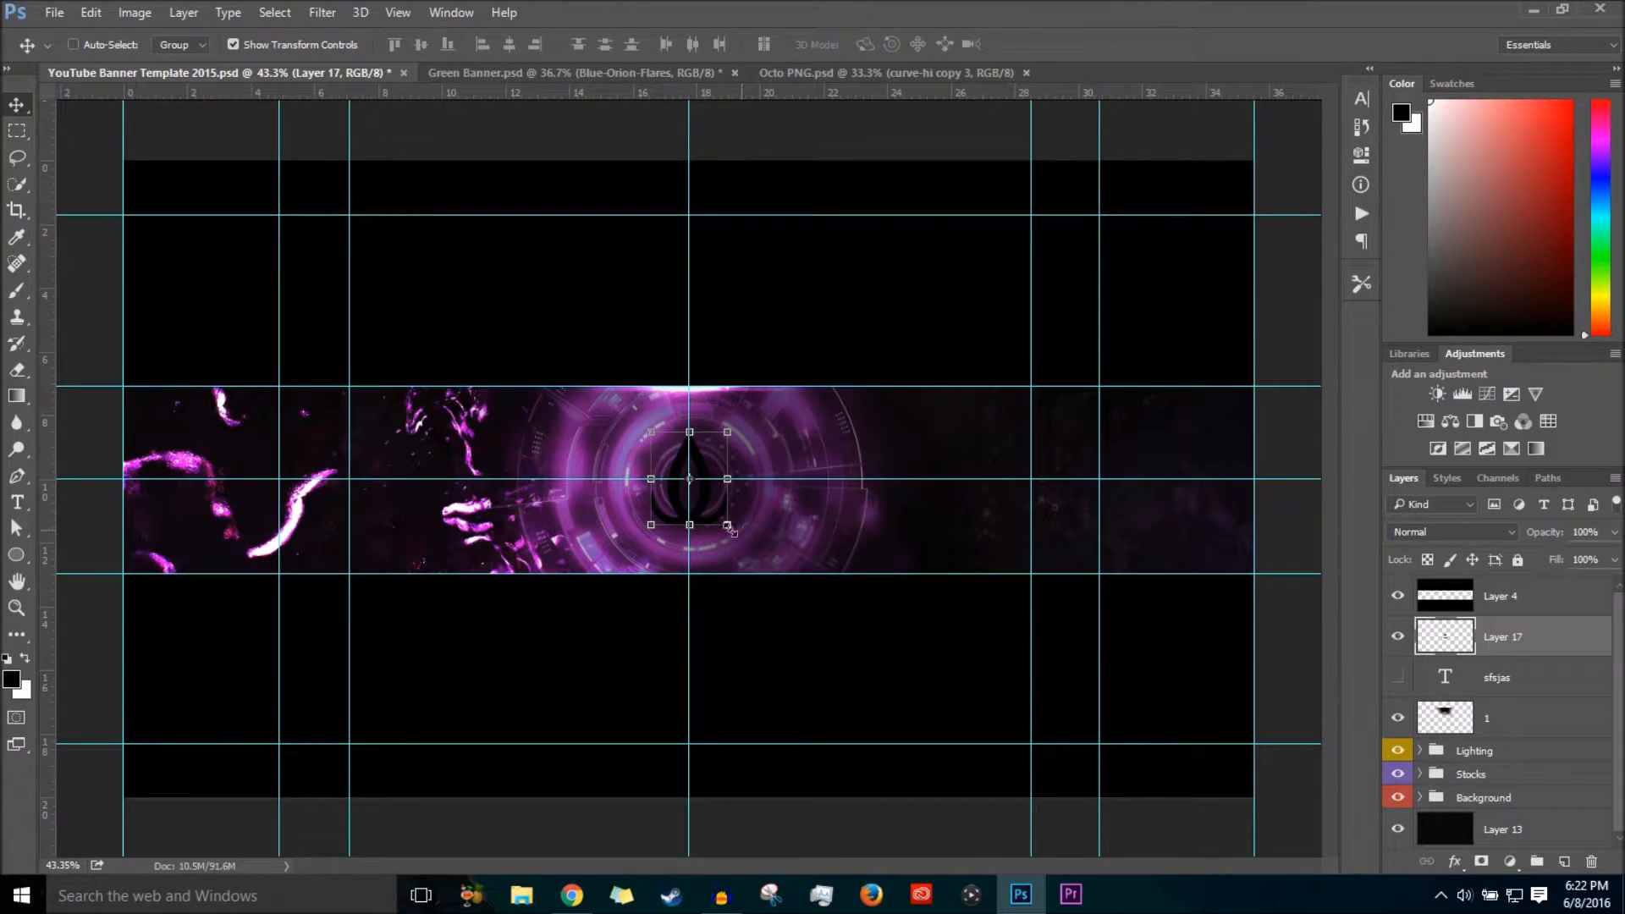
scroll(733, 532, up, 1)
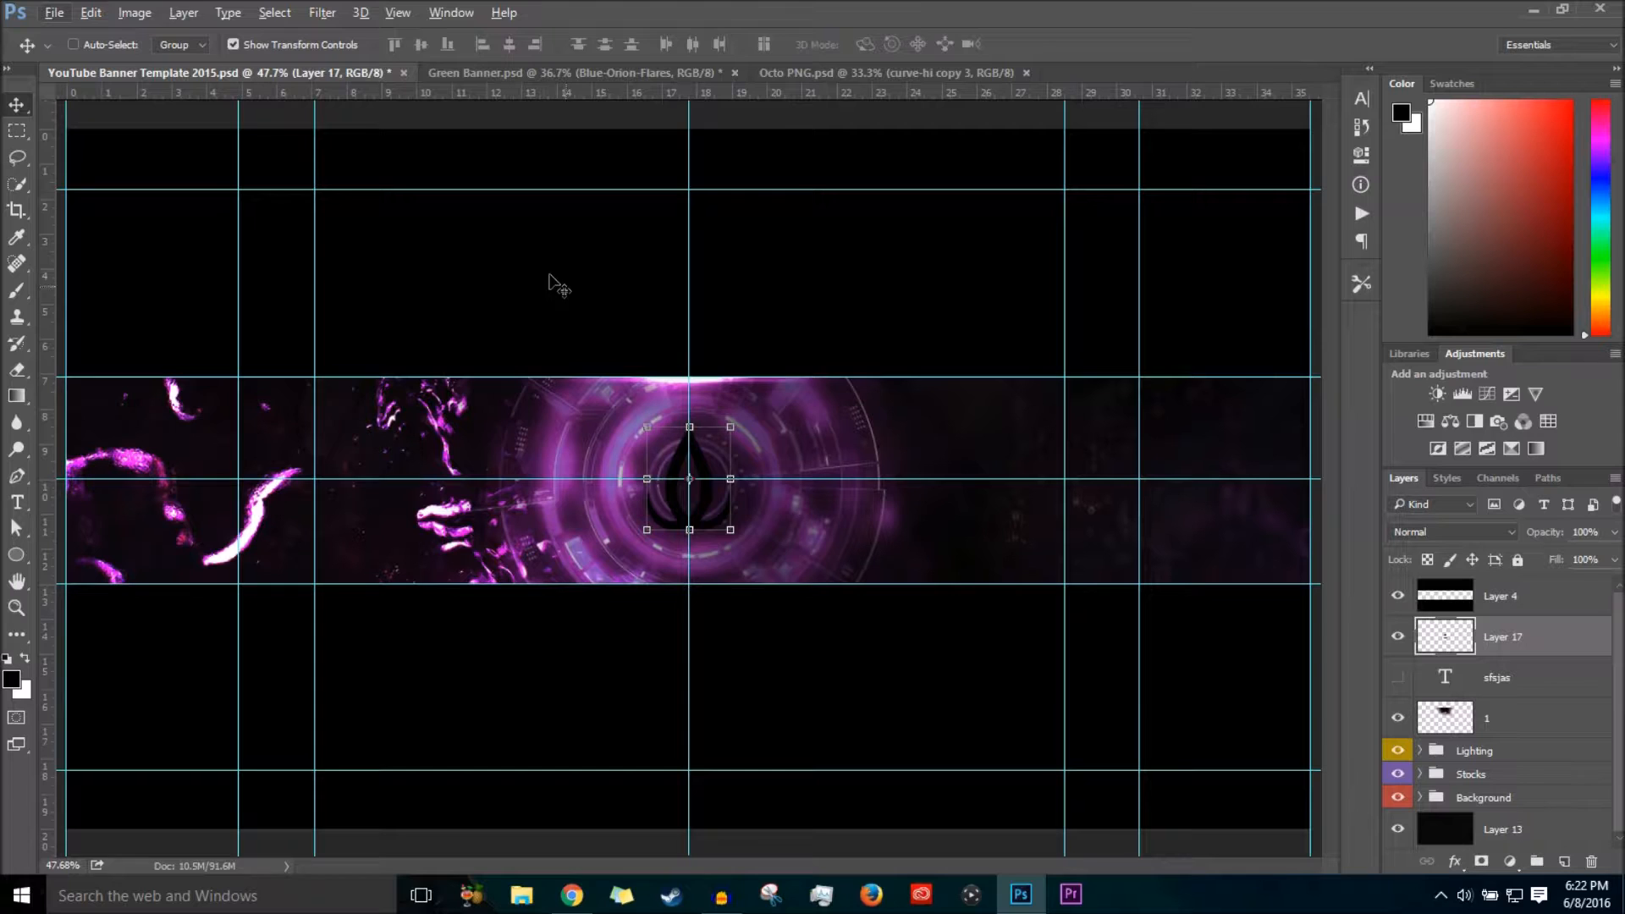
Open 3000SubscriberPack.psd from the Behr folder, then expand and show its Wolfs Layer Styles group.
click(54, 12)
mouse_move(107, 141)
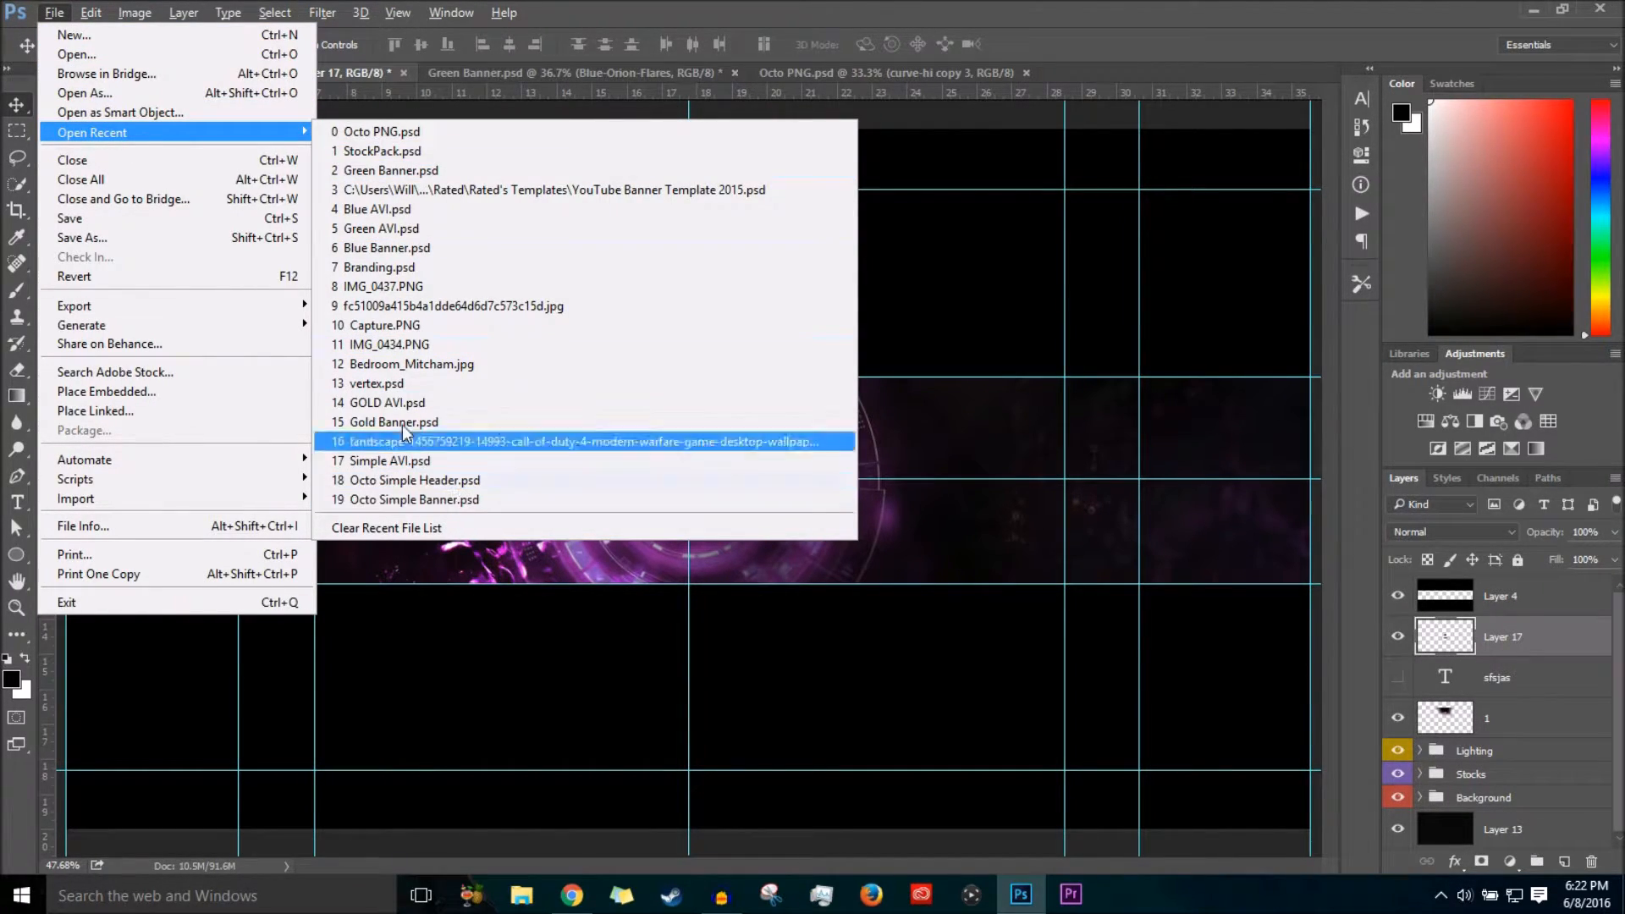
click(193, 55)
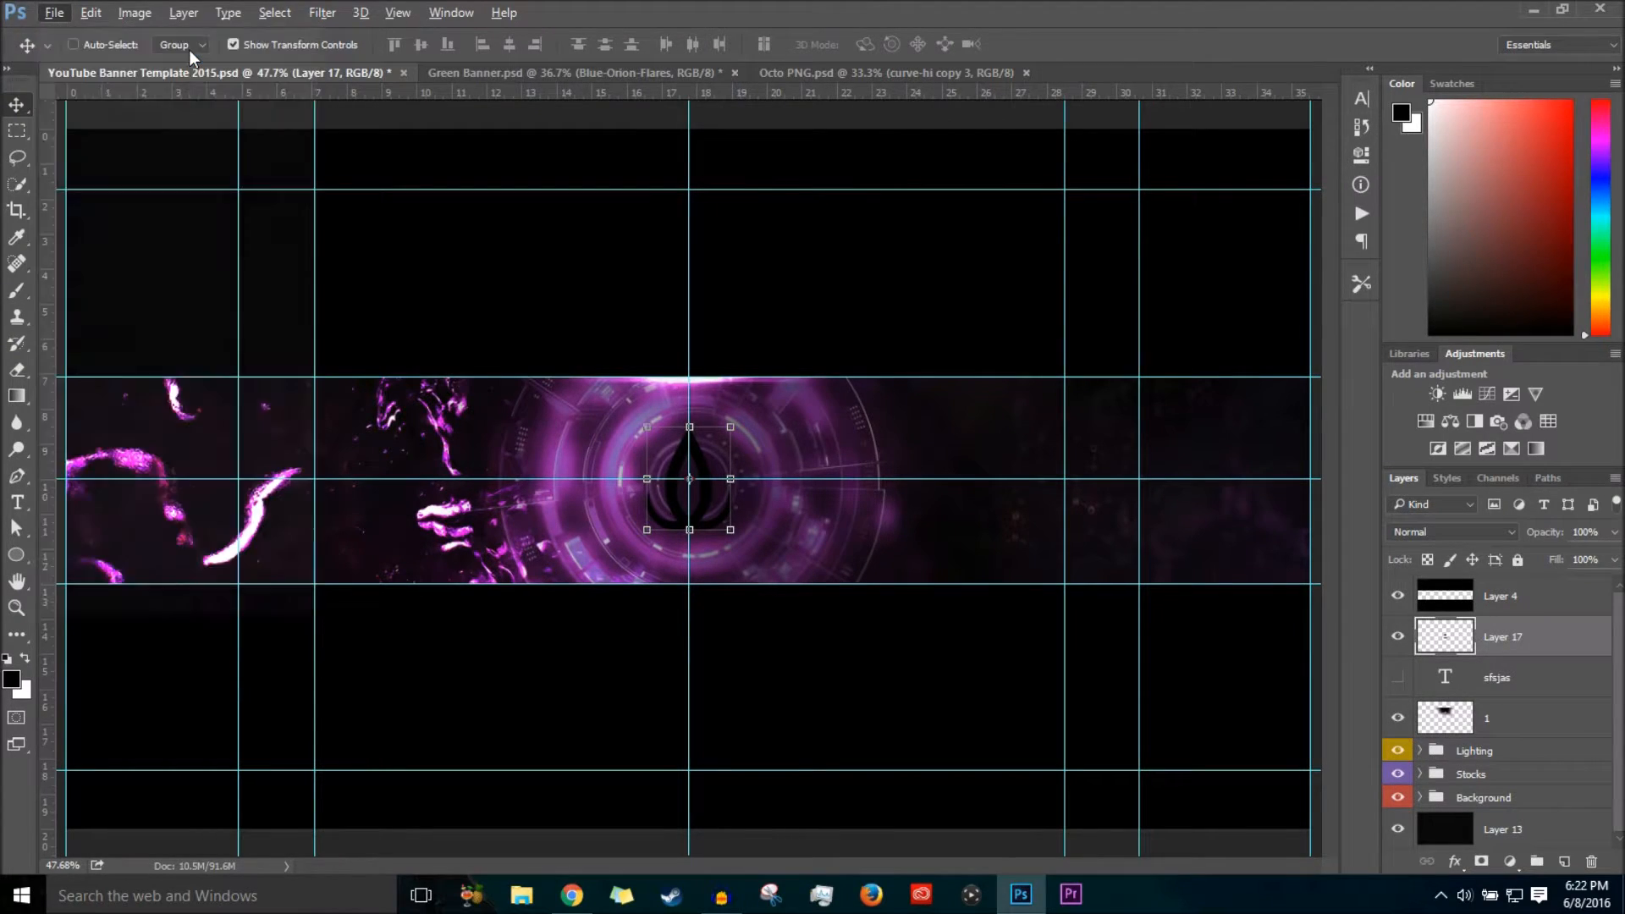
click(234, 176)
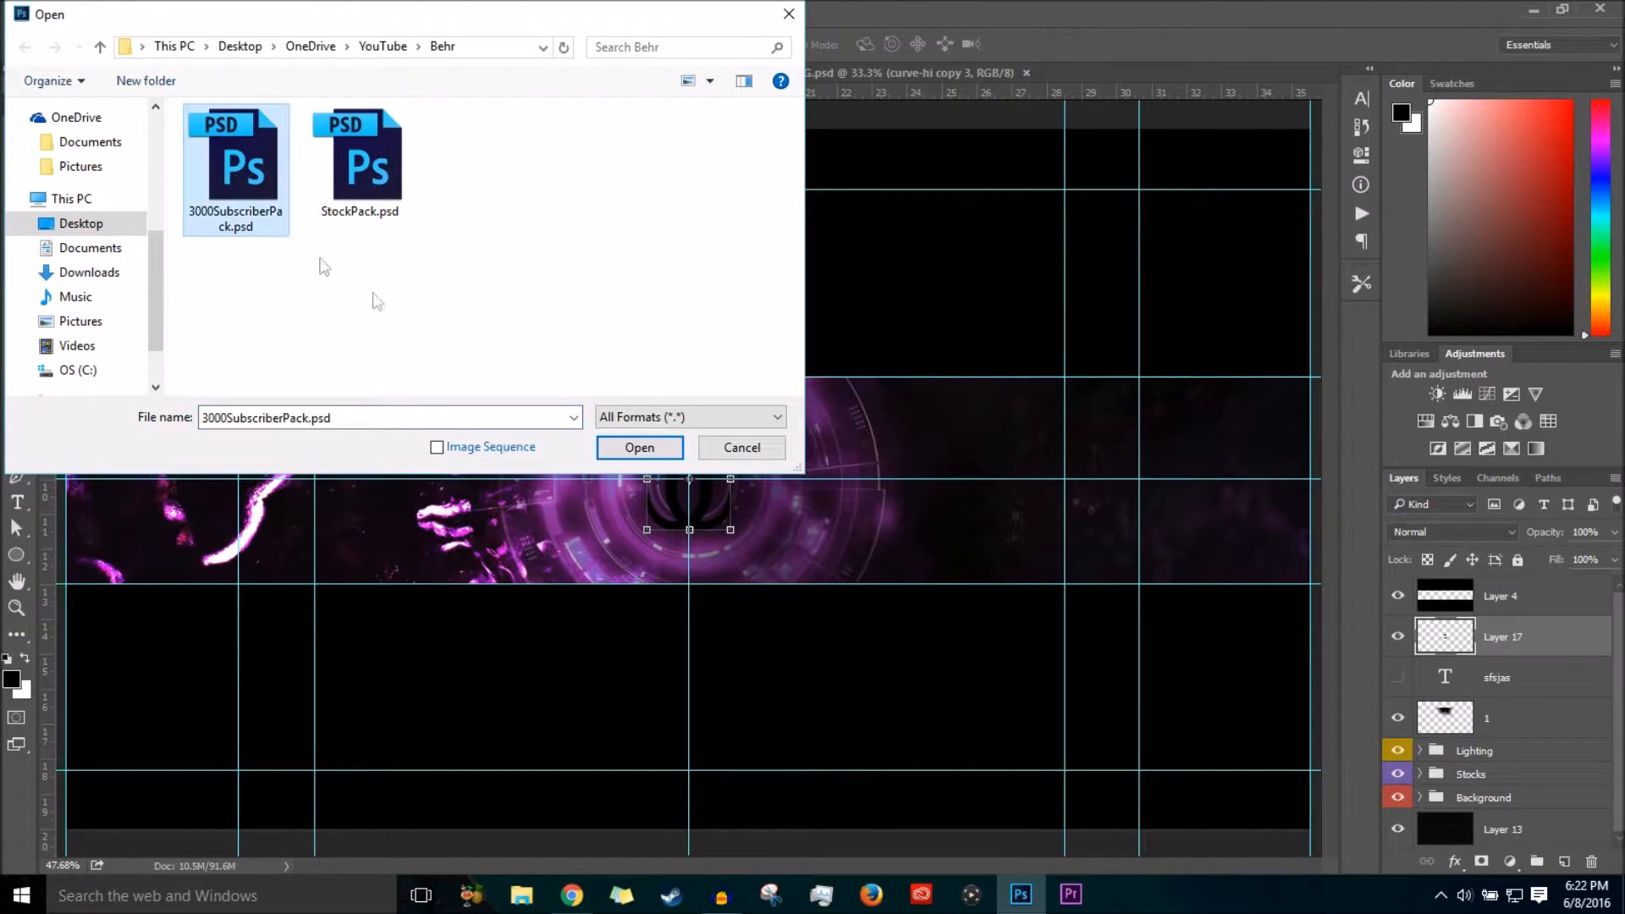
click(681, 451)
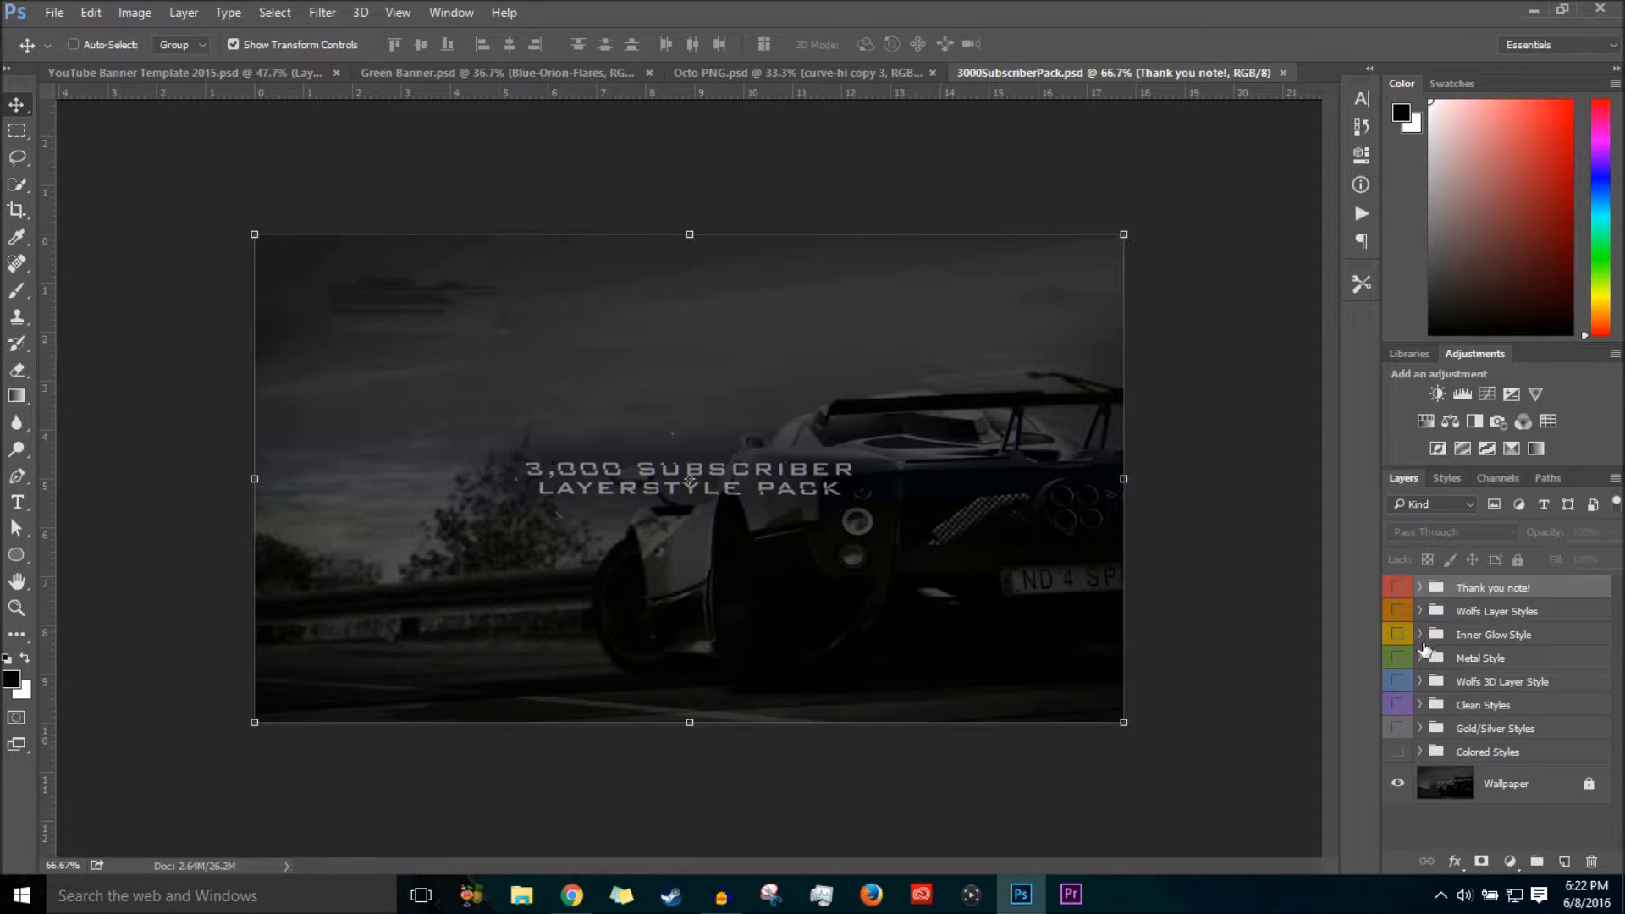
click(1420, 612)
click(1399, 616)
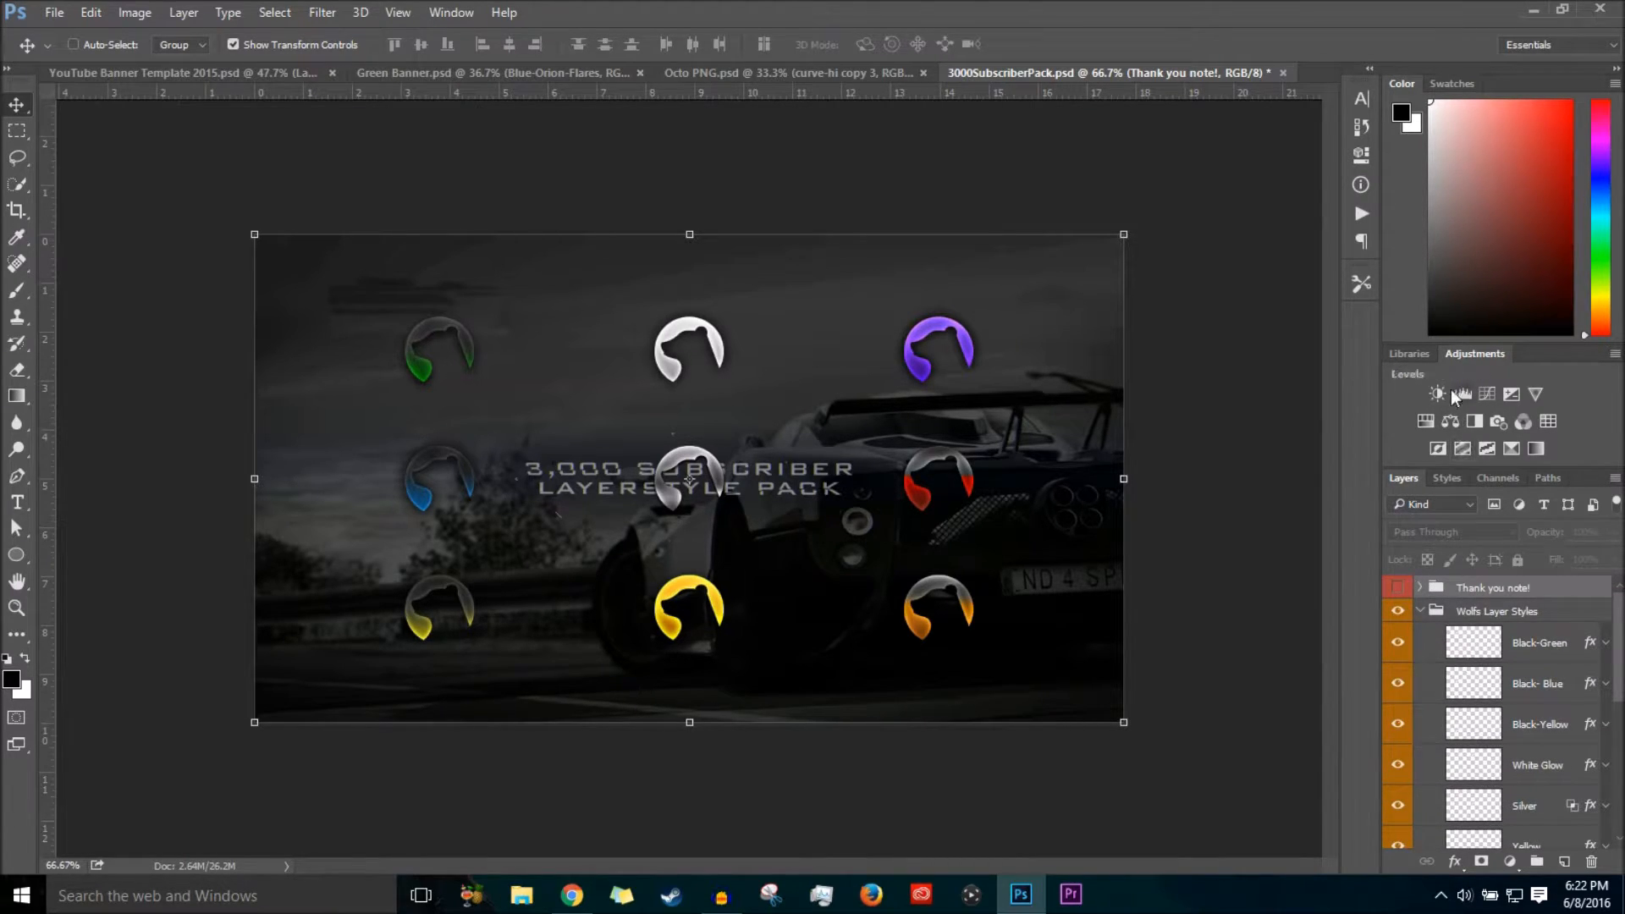
click(134, 71)
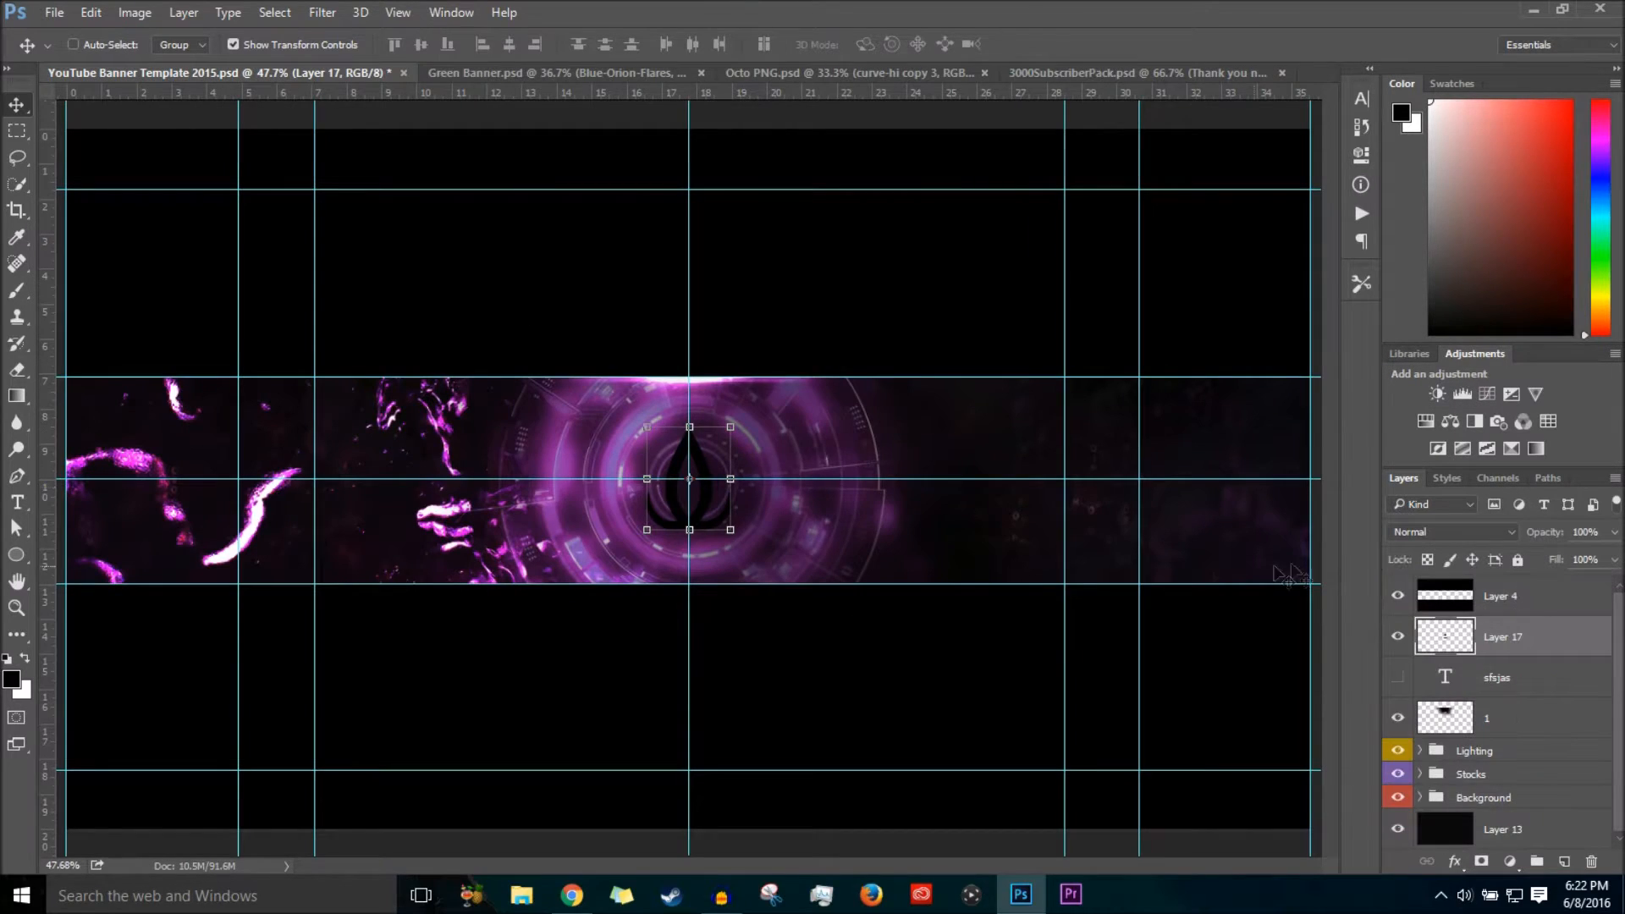
click(1408, 353)
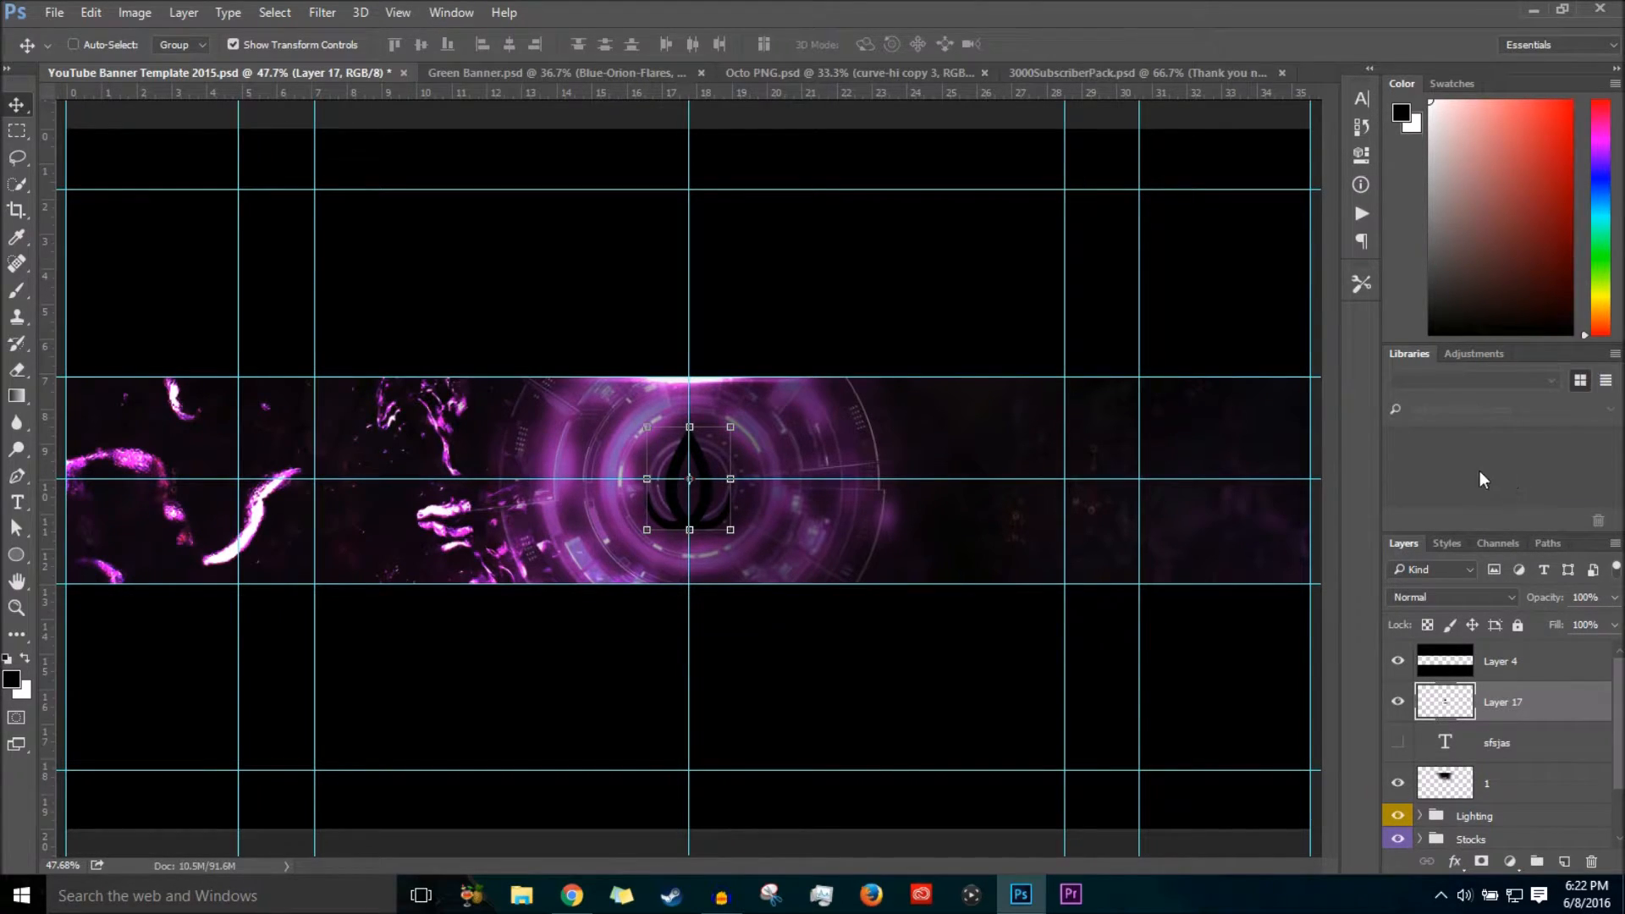
click(1476, 356)
Copy the layer style of the Black- Blue layer in 3000SubscriberPack.psd.
click(1085, 73)
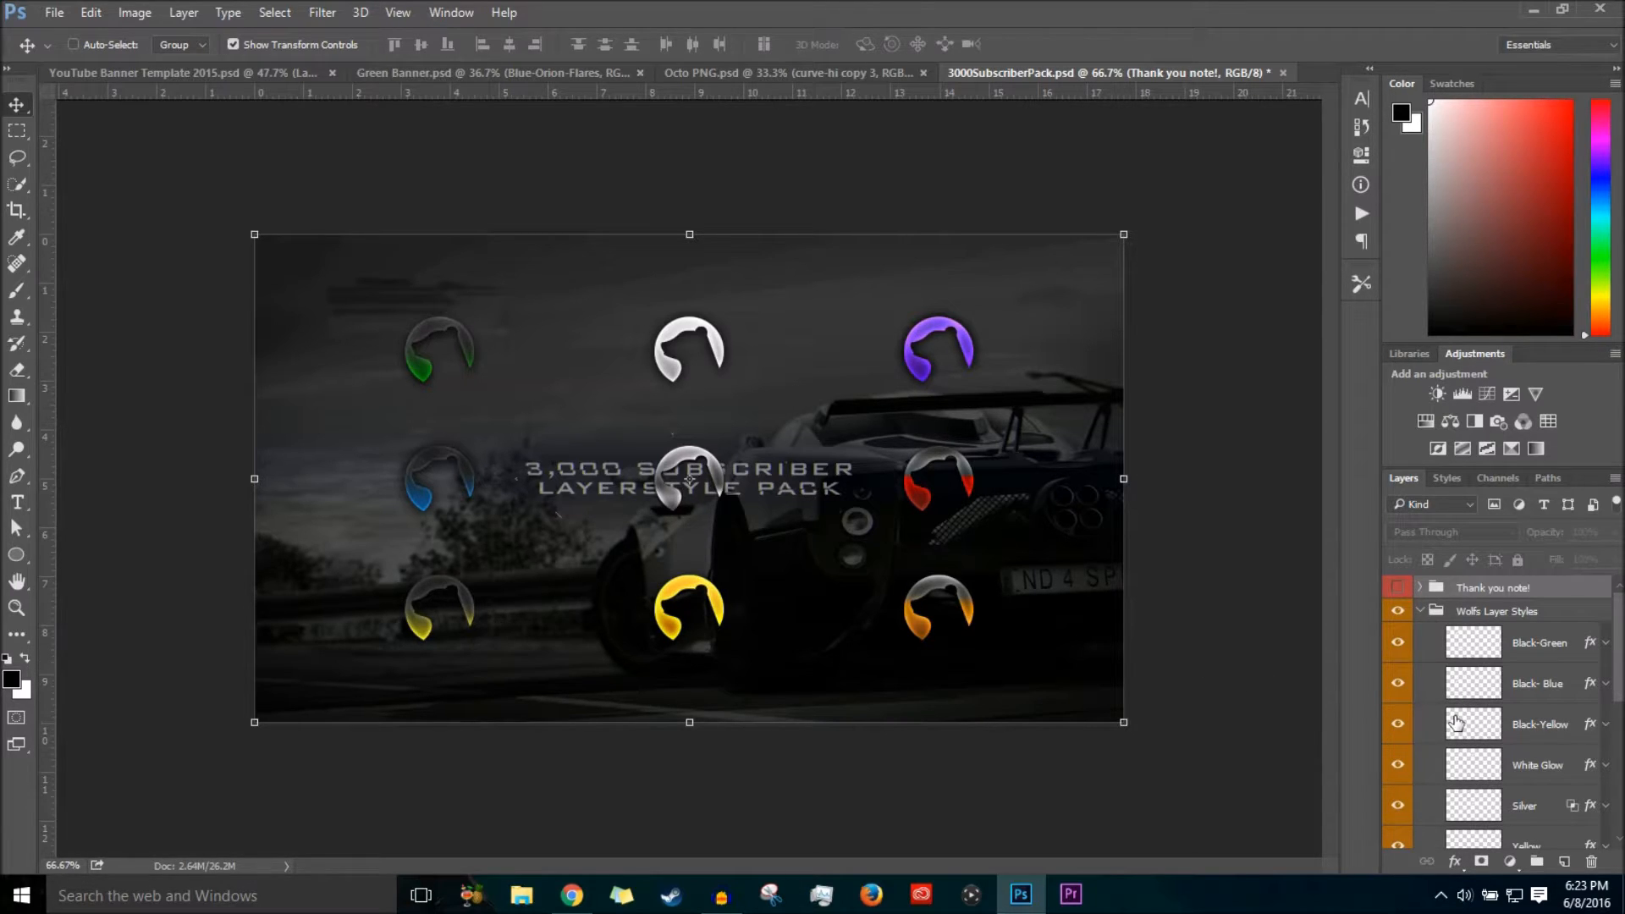
scroll(1456, 721, down, 2)
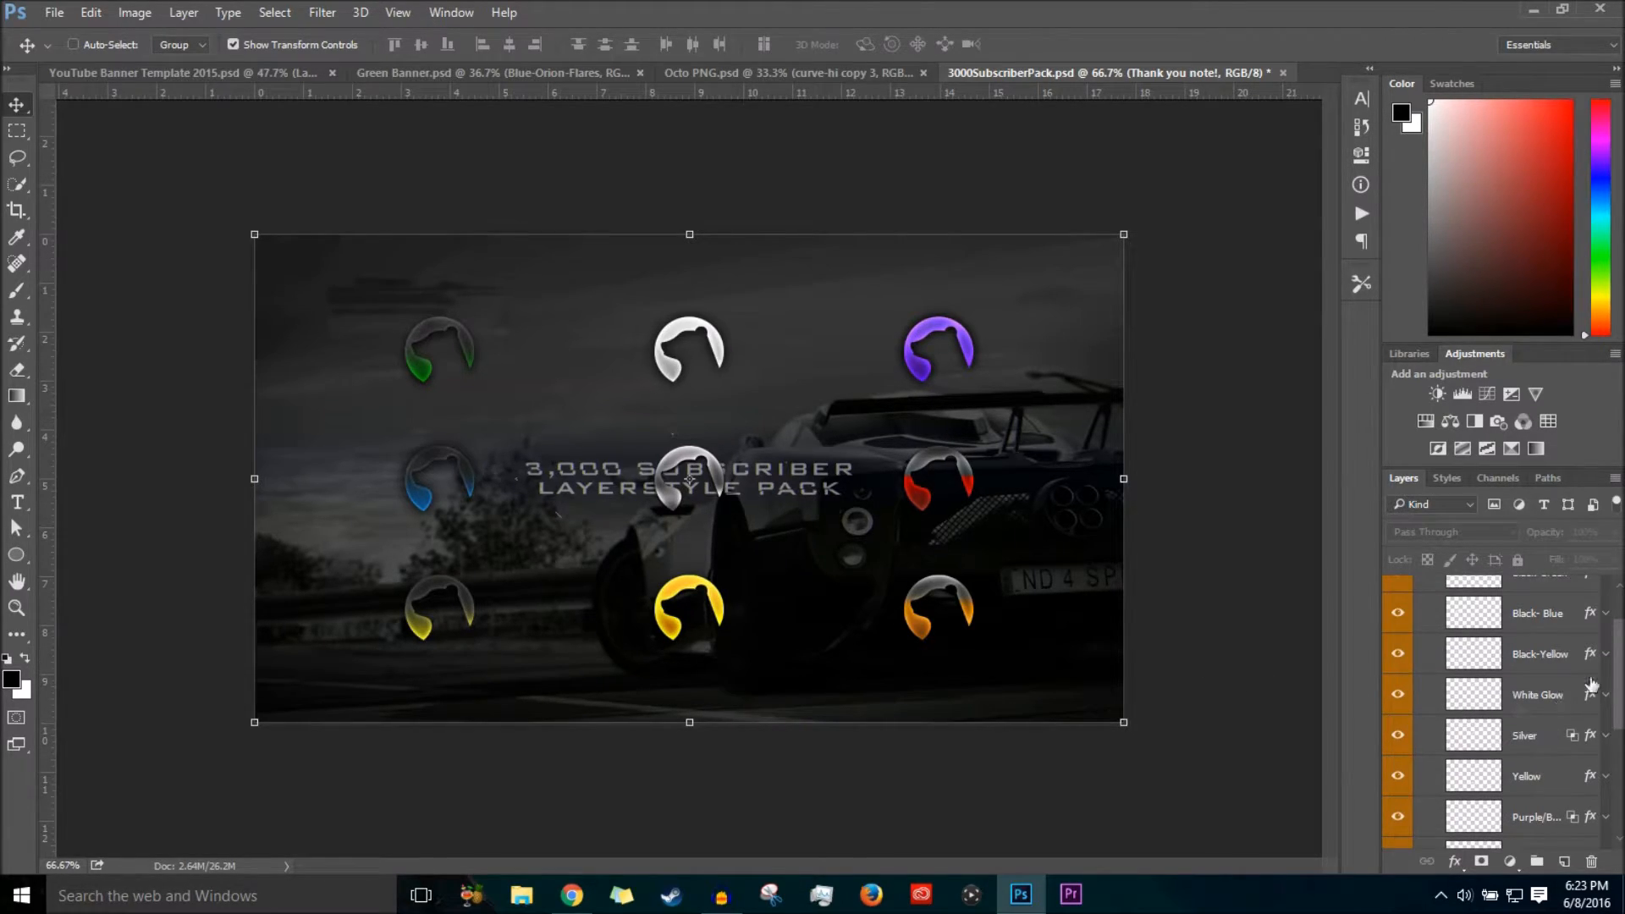
click(1541, 628)
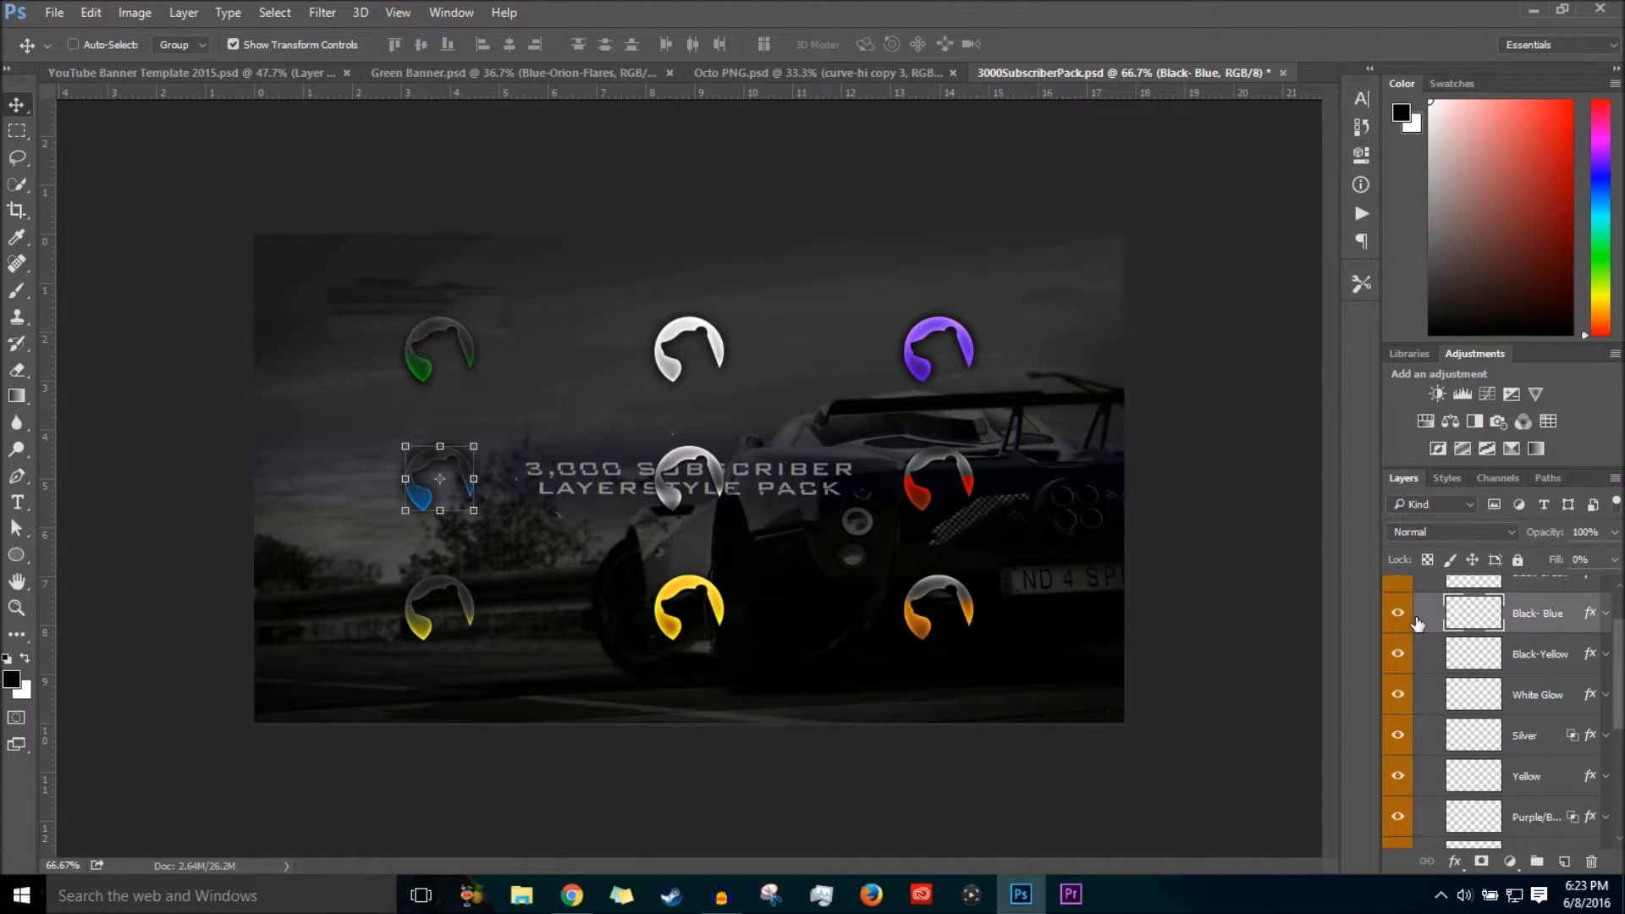
right_click(1537, 618)
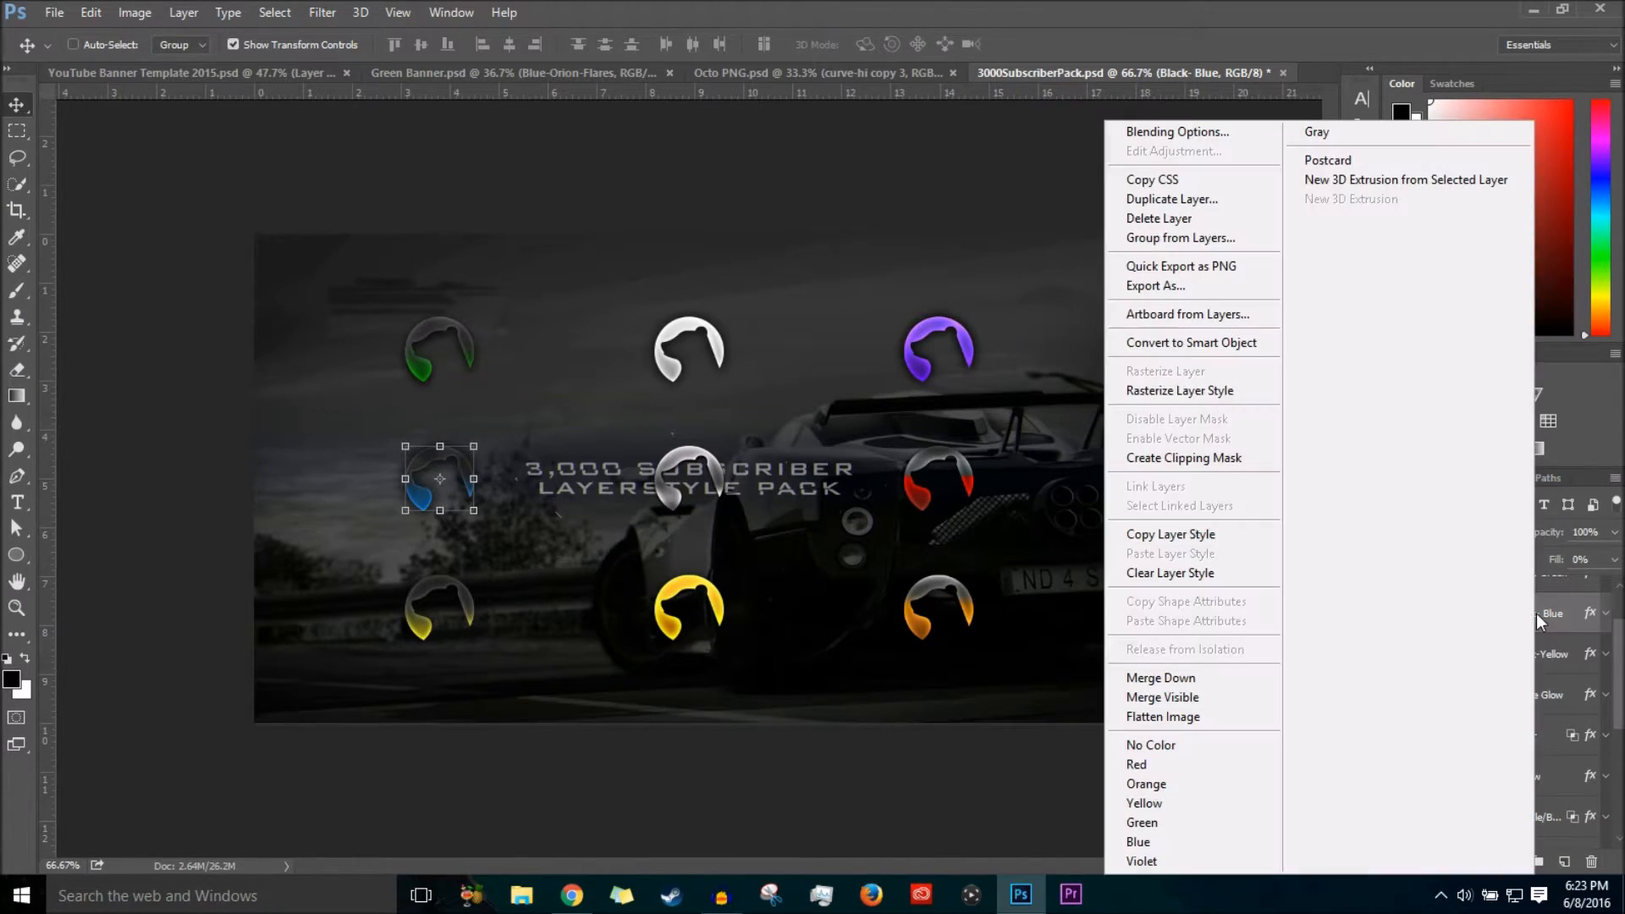
click(1210, 534)
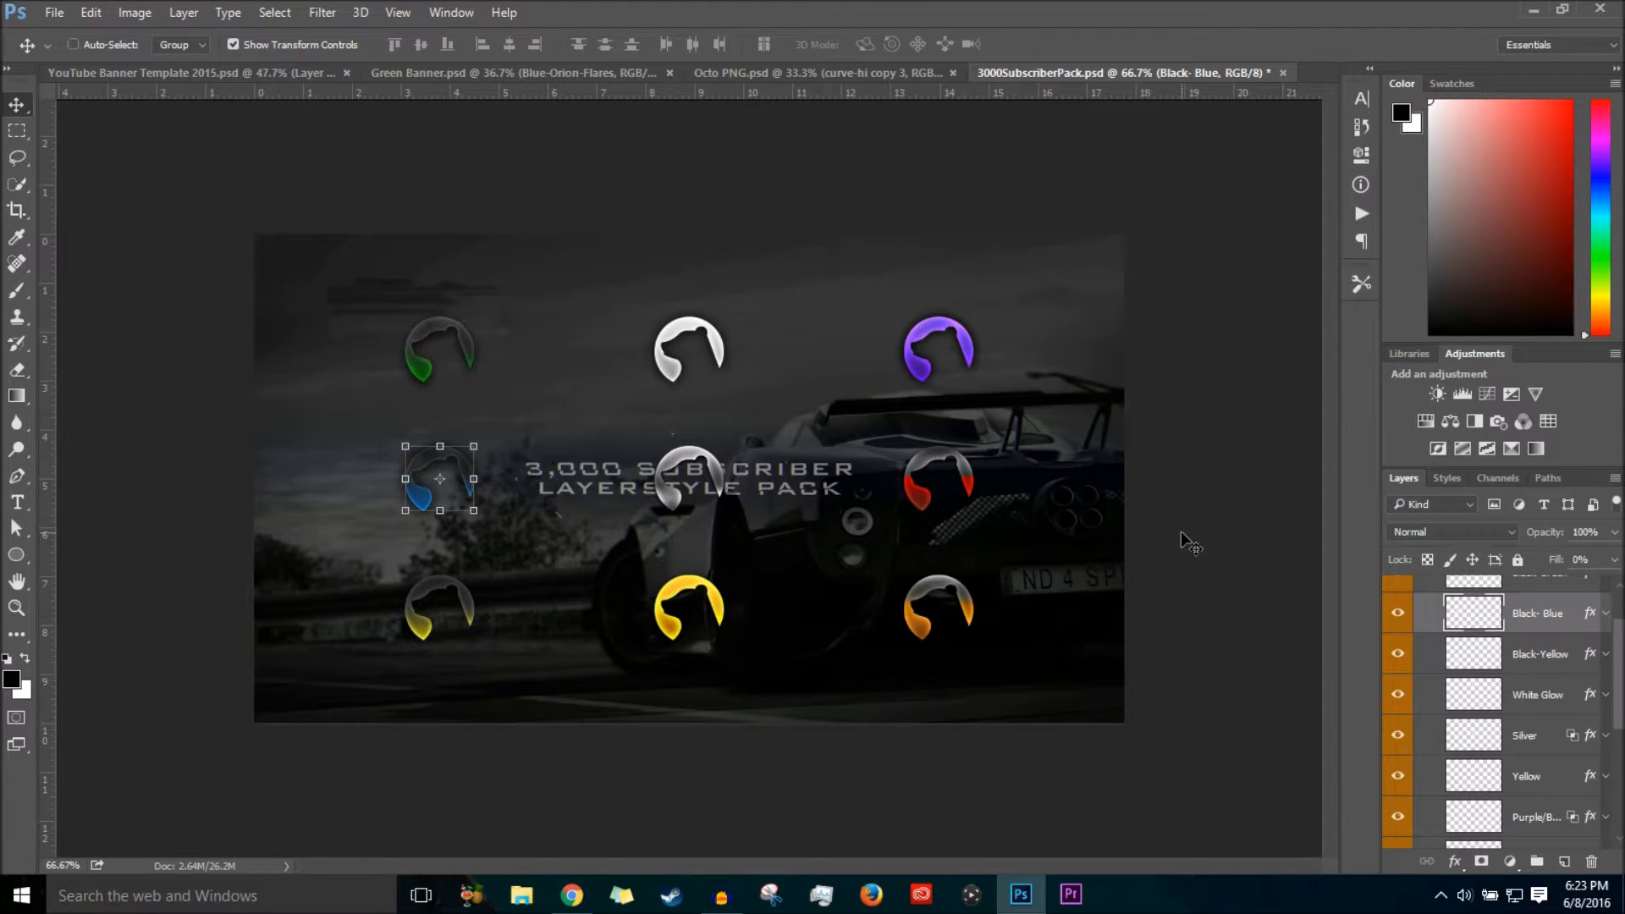
right_click(1530, 613)
click(1166, 539)
Paste the copied layer style onto the logo on Layer 17 of the YouTube banner and collapse its effects list.
click(227, 71)
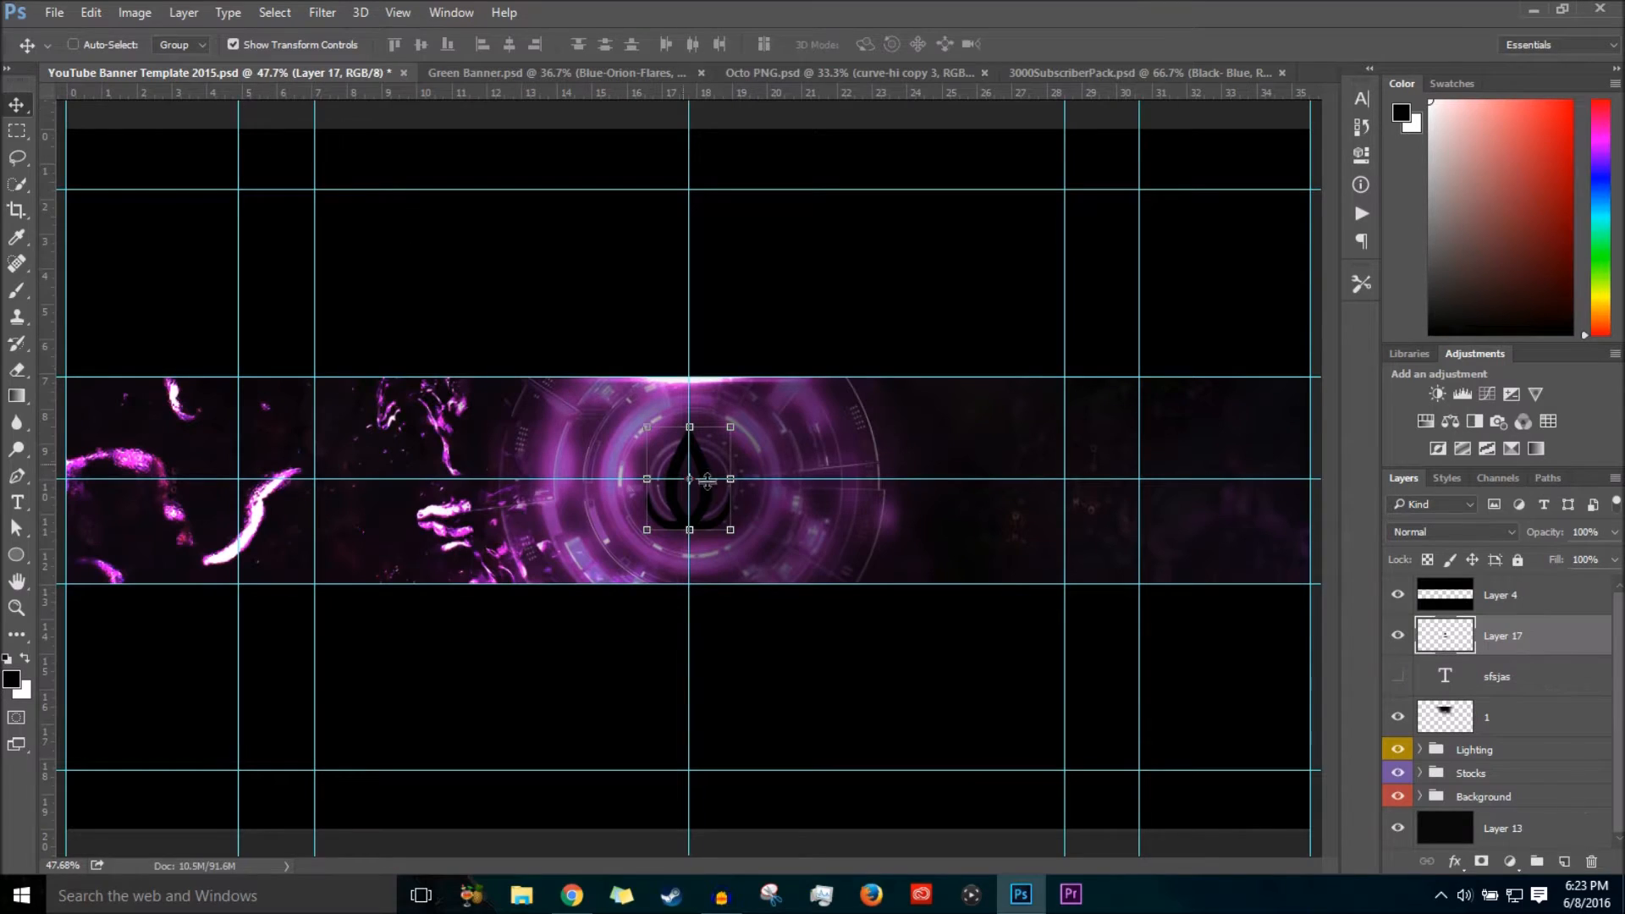
right_click(1553, 646)
click(1203, 554)
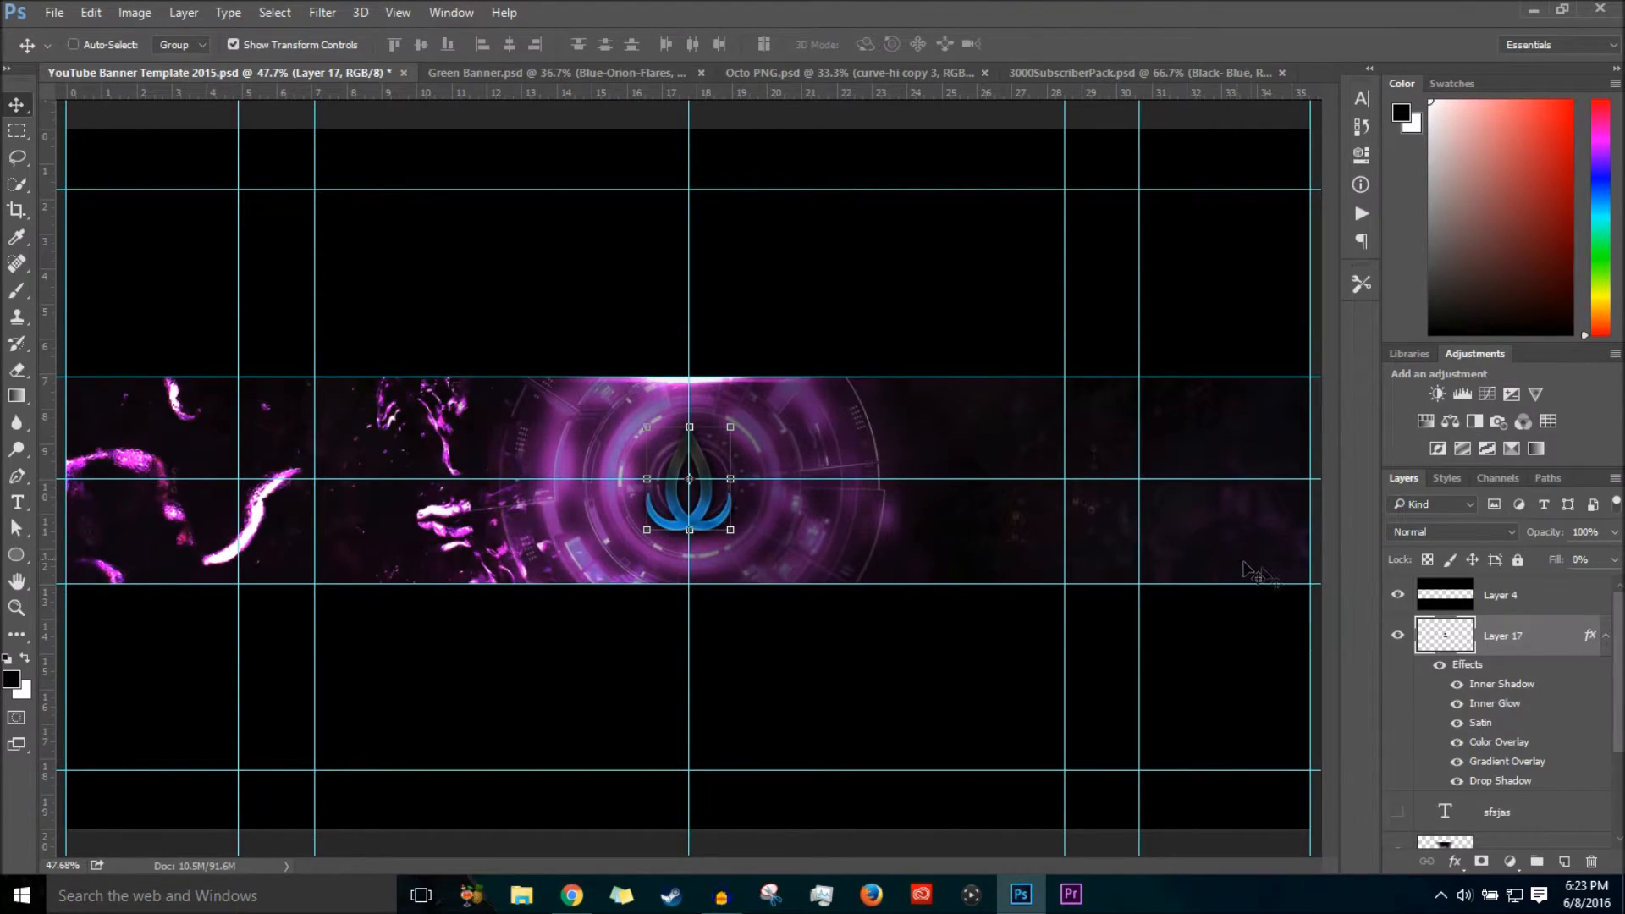
click(1606, 636)
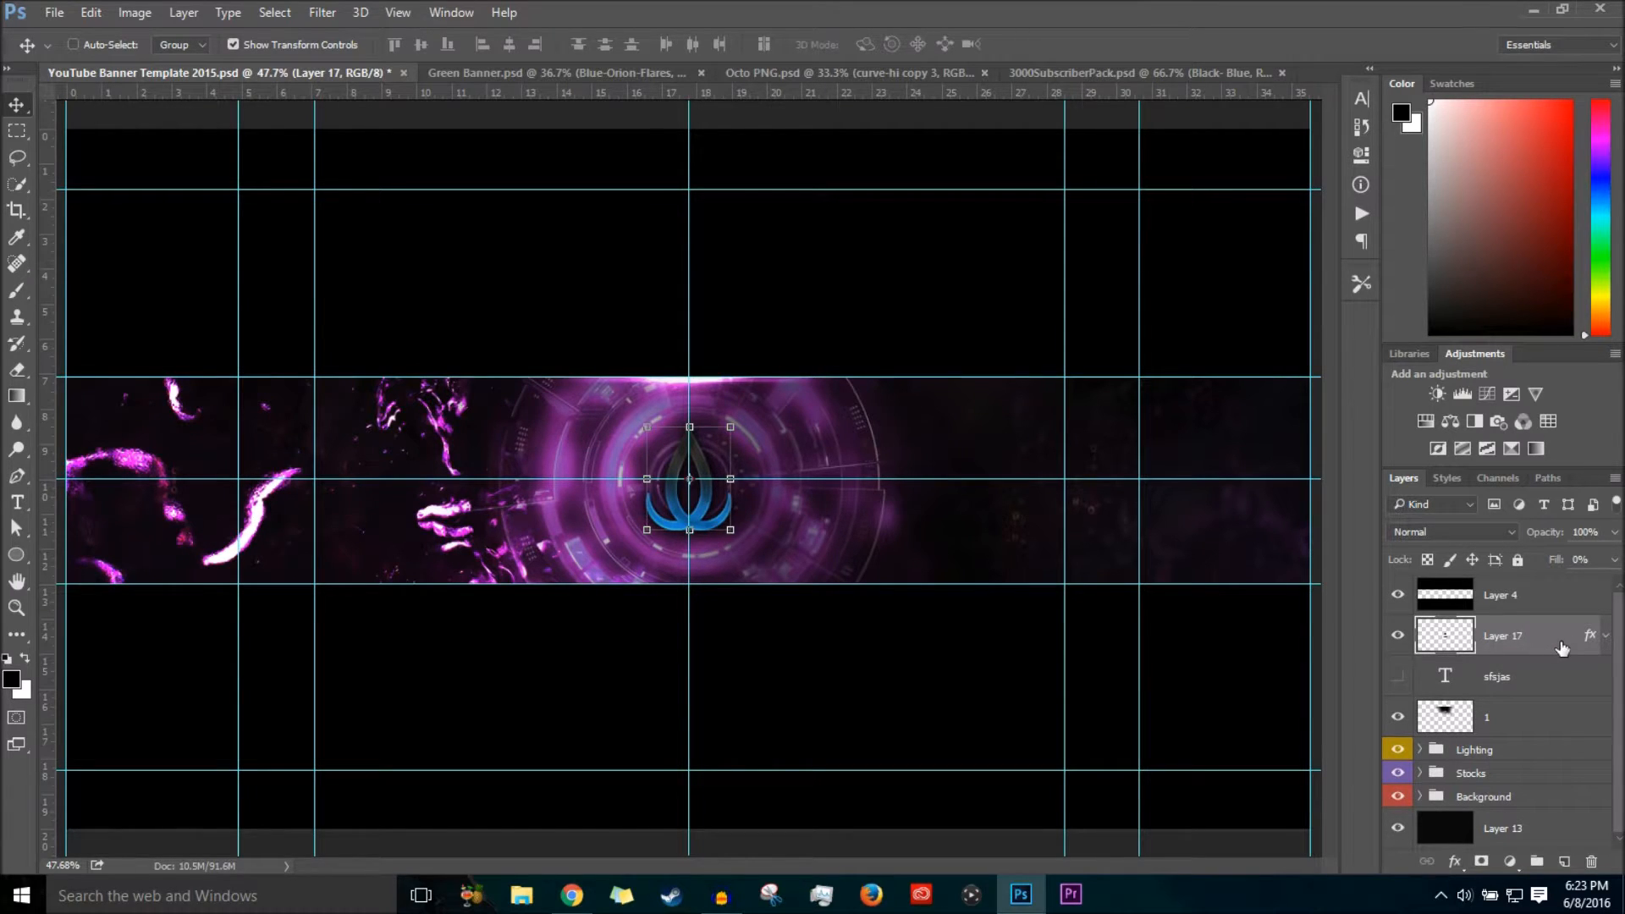
double_click(1553, 647)
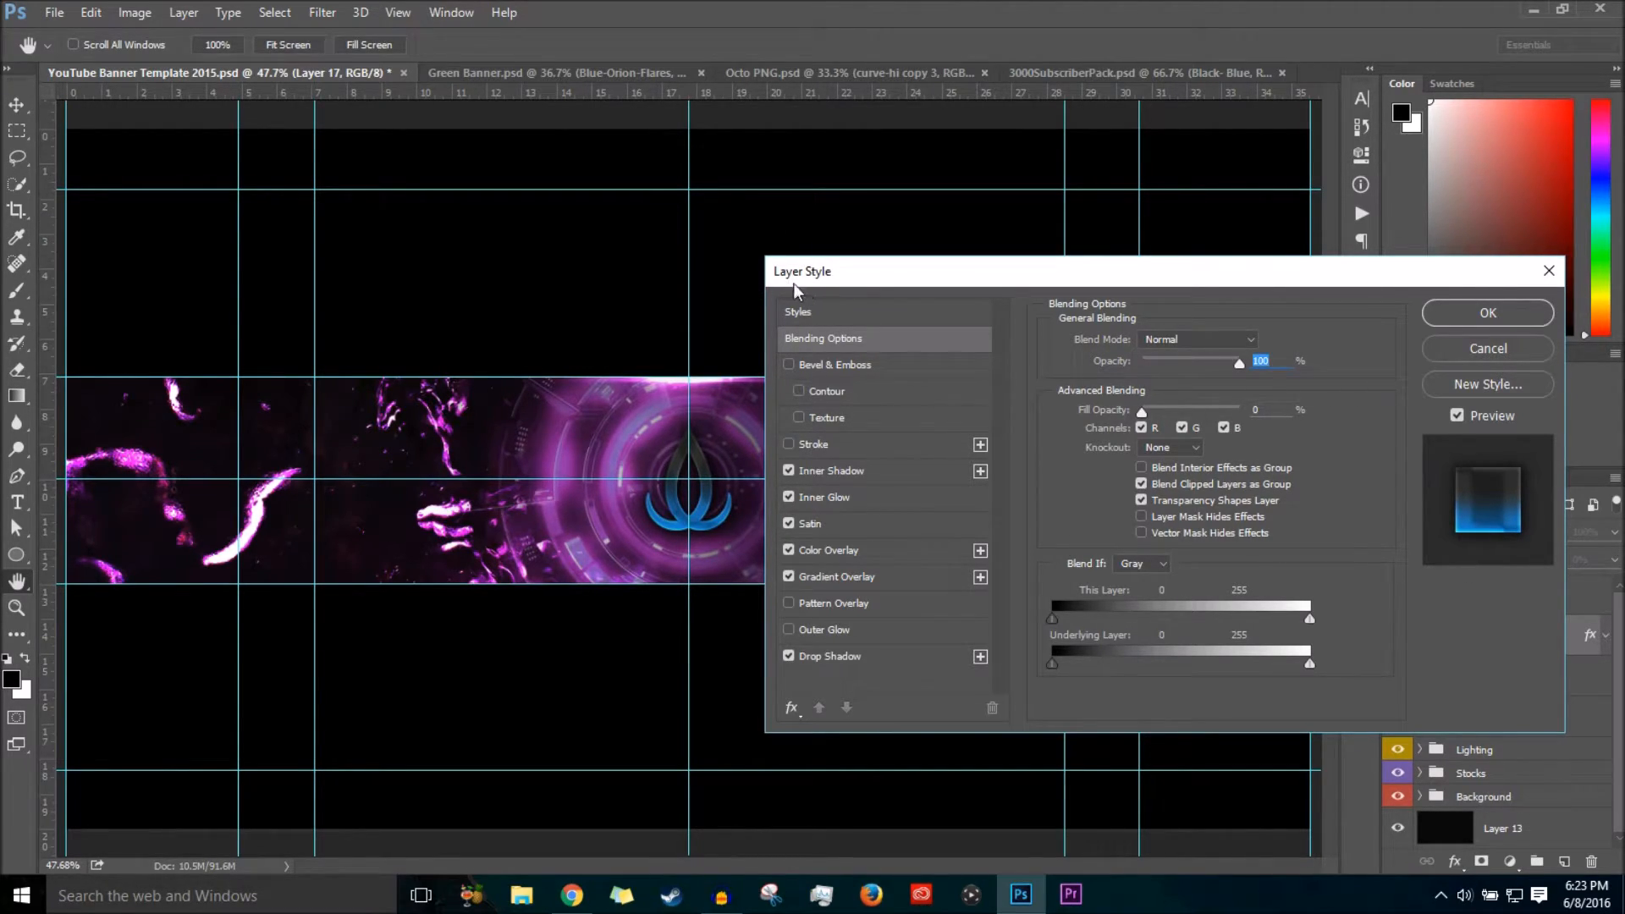
click(840, 548)
click(829, 573)
click(1170, 383)
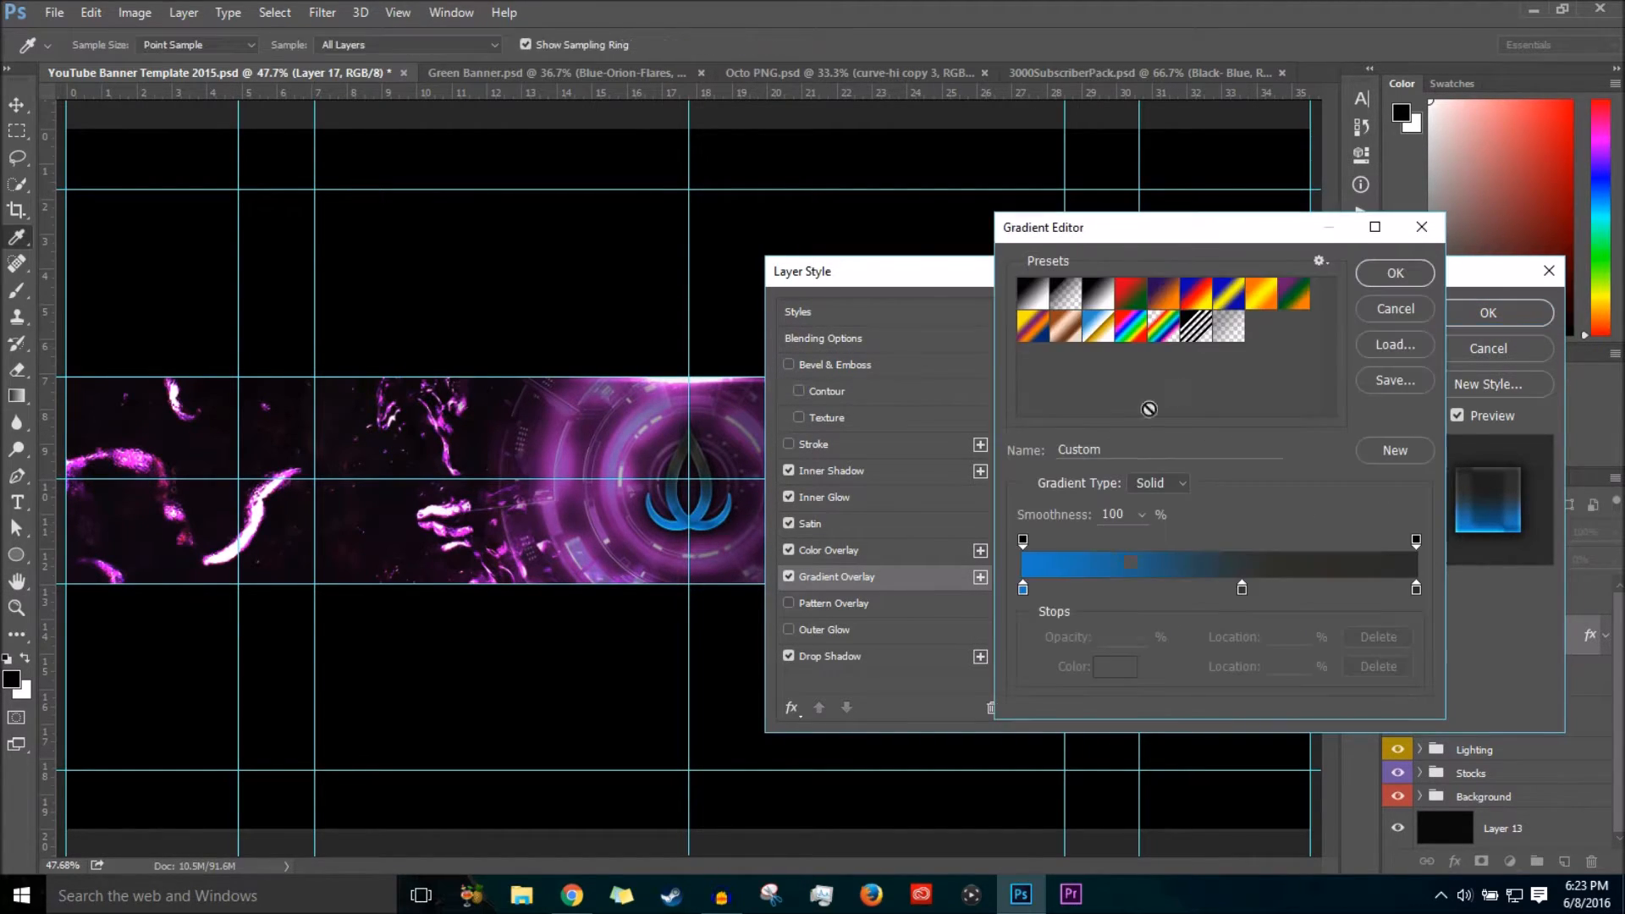
double_click(1024, 589)
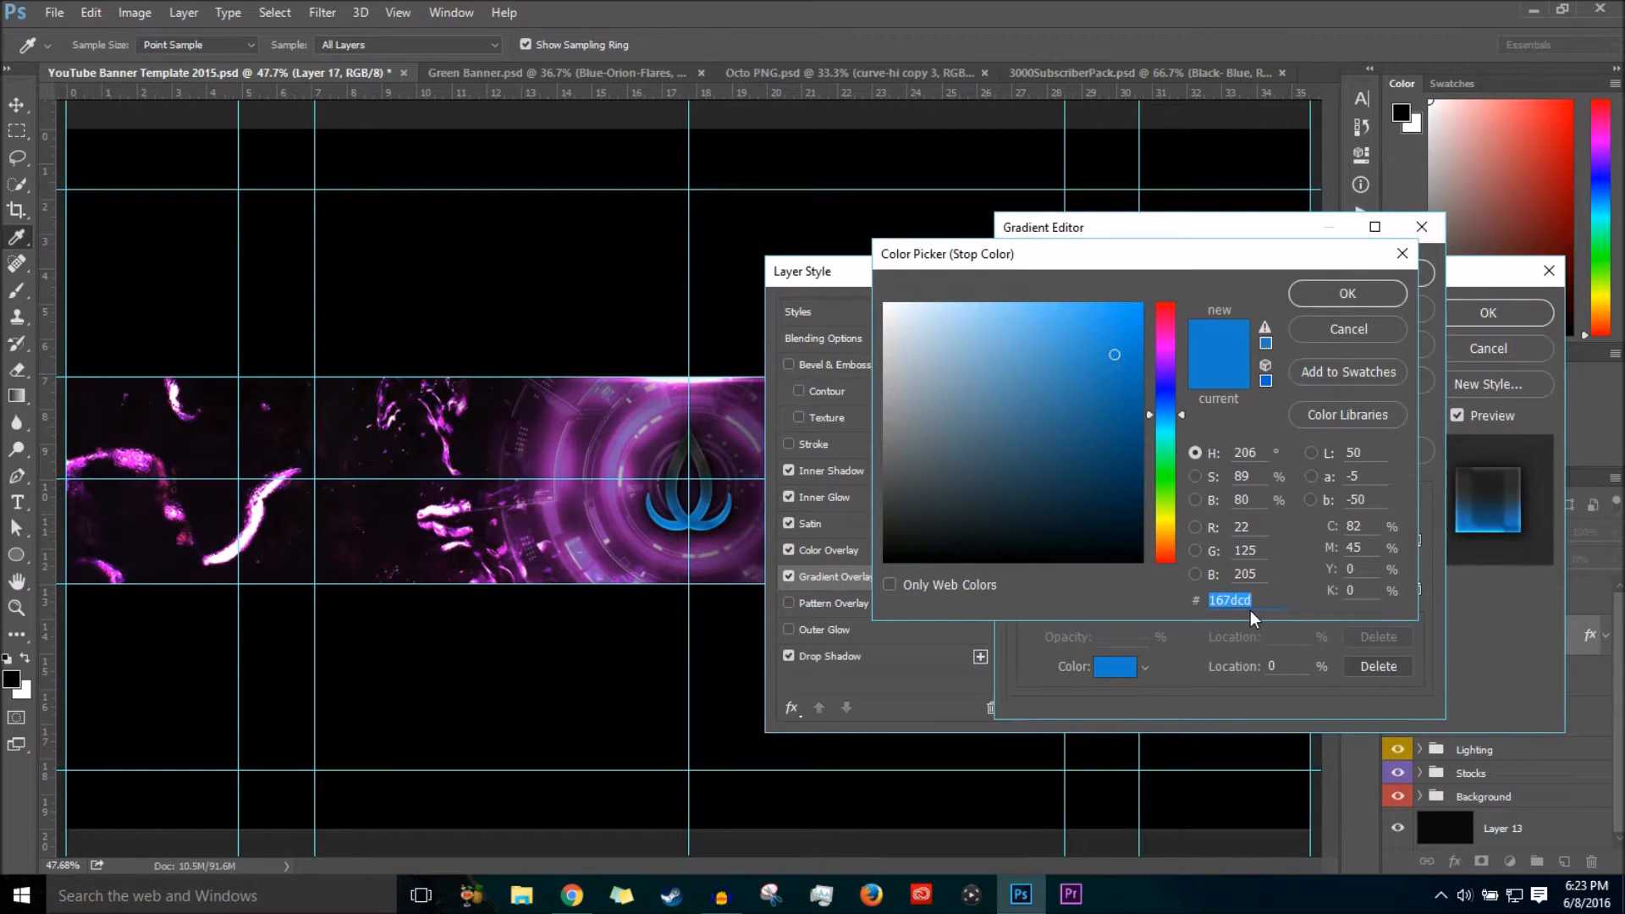
key(BackSpace)
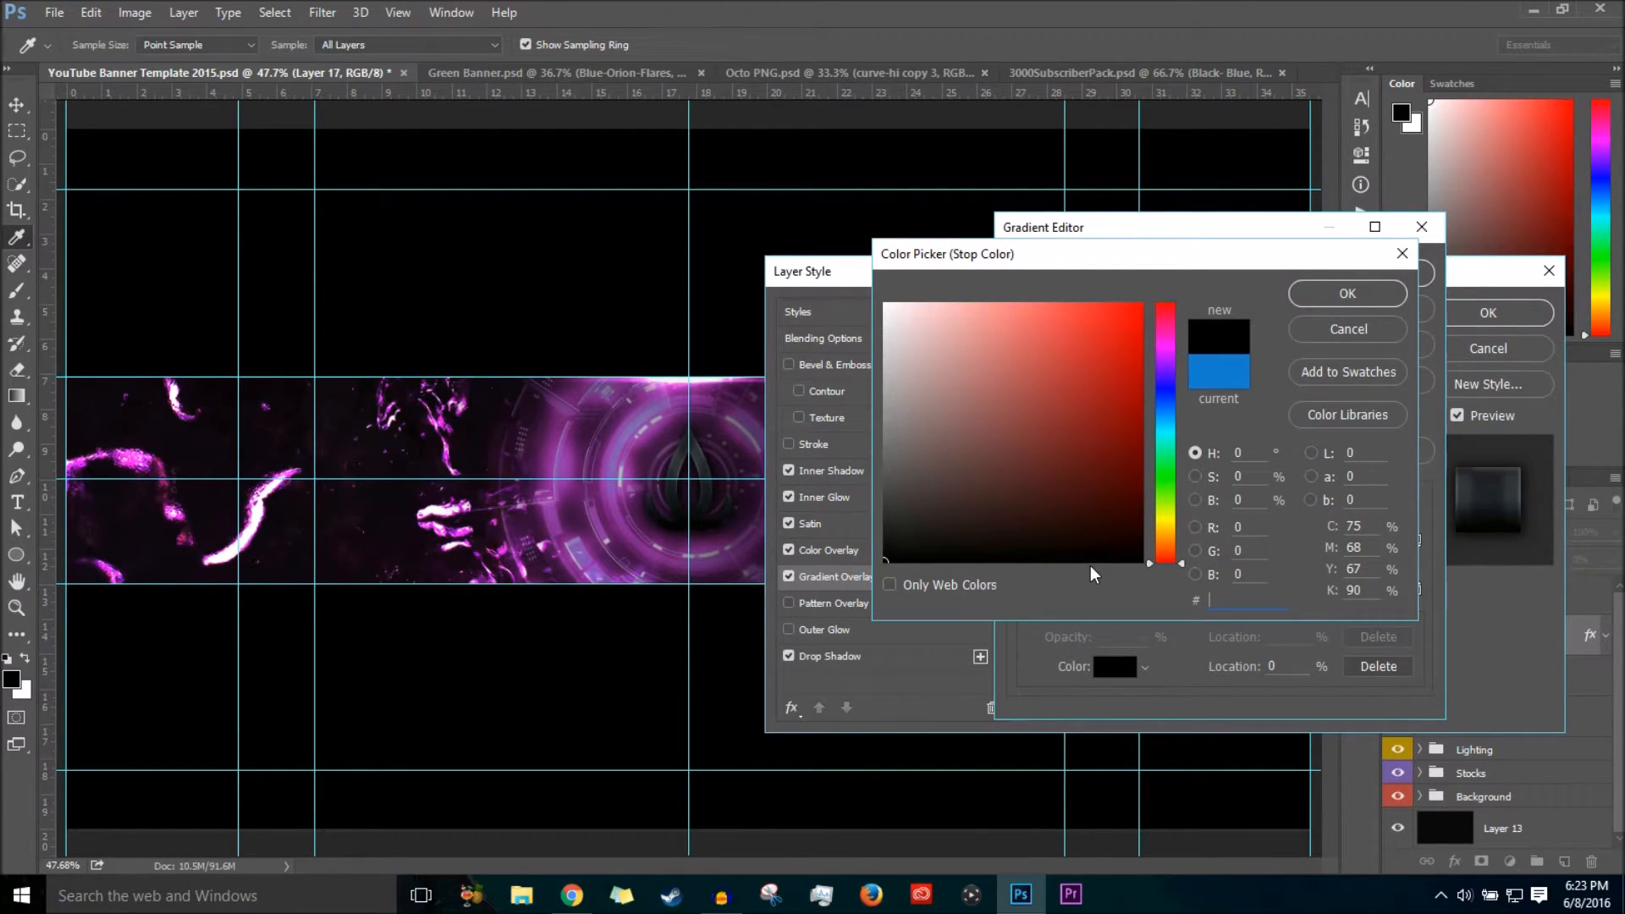
click(1393, 331)
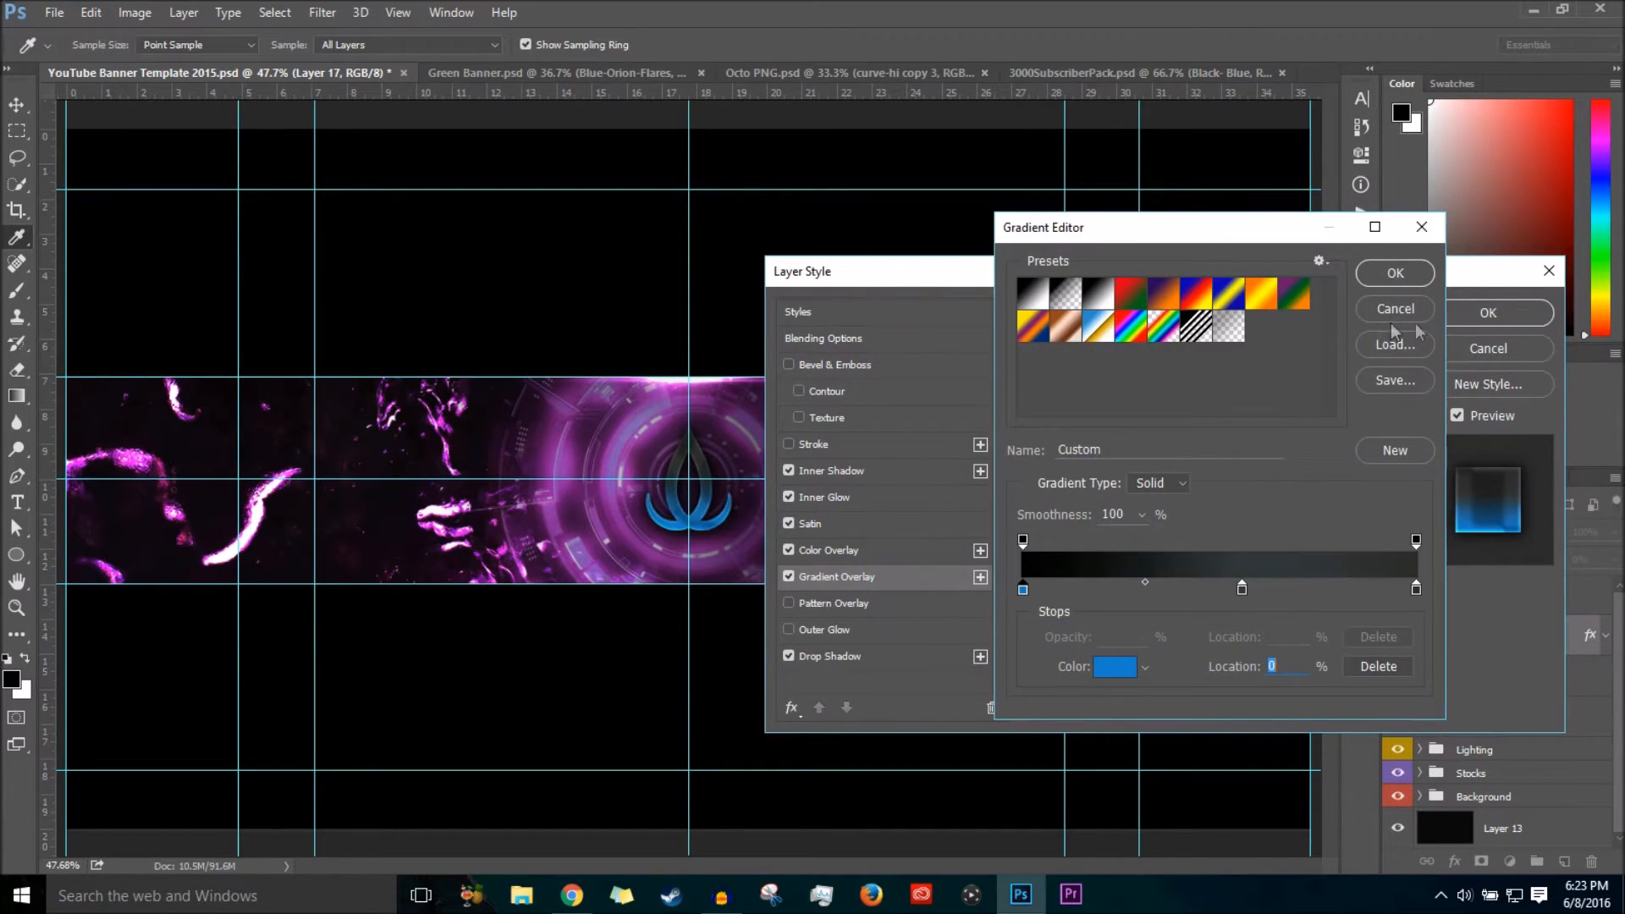
click(1406, 312)
click(1484, 351)
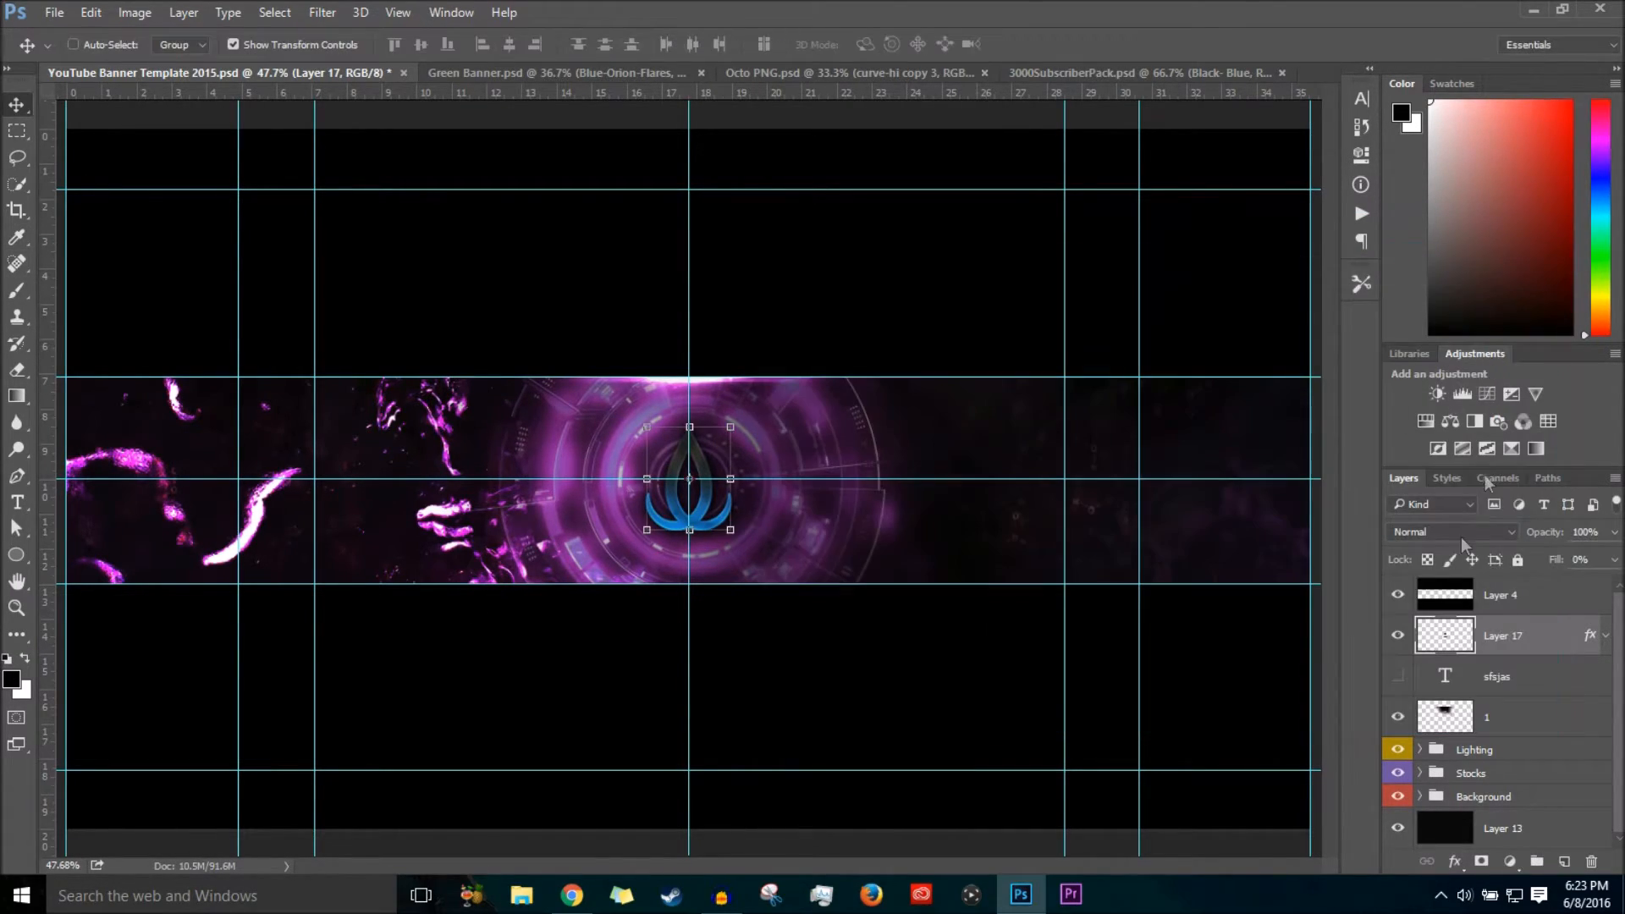
Draw a rough closed path with the Pen tool, starting over the texture and reaching across to the tech circle.
click(17, 476)
click(415, 456)
click(655, 562)
drag(362, 618, 269, 611)
drag(126, 515, 132, 510)
click(341, 467)
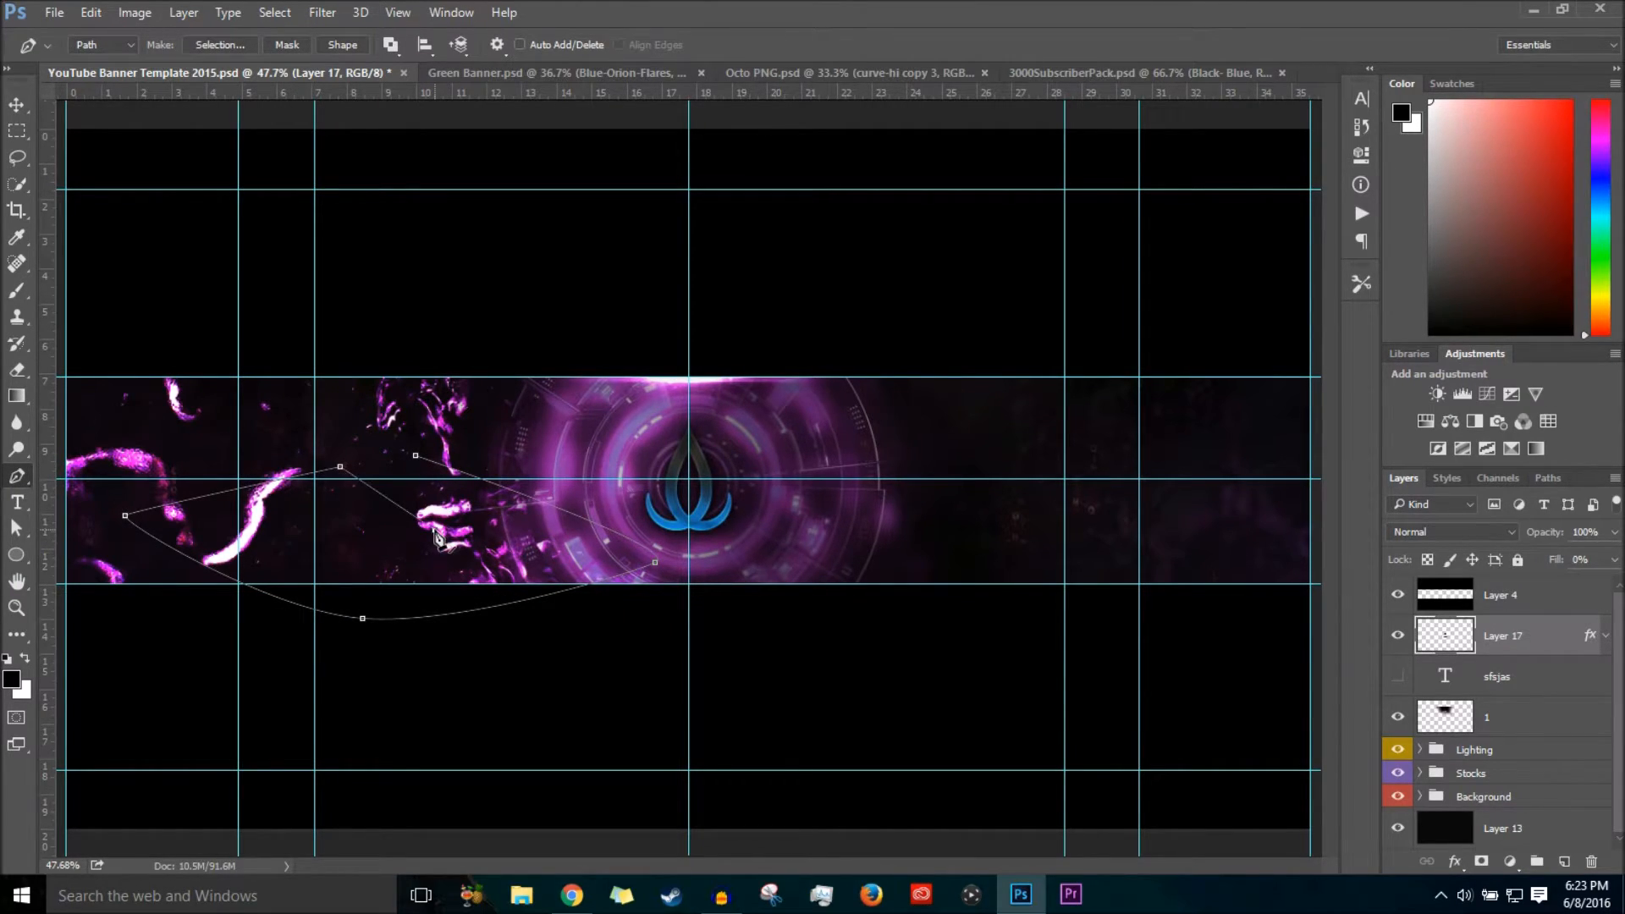
click(435, 530)
click(416, 455)
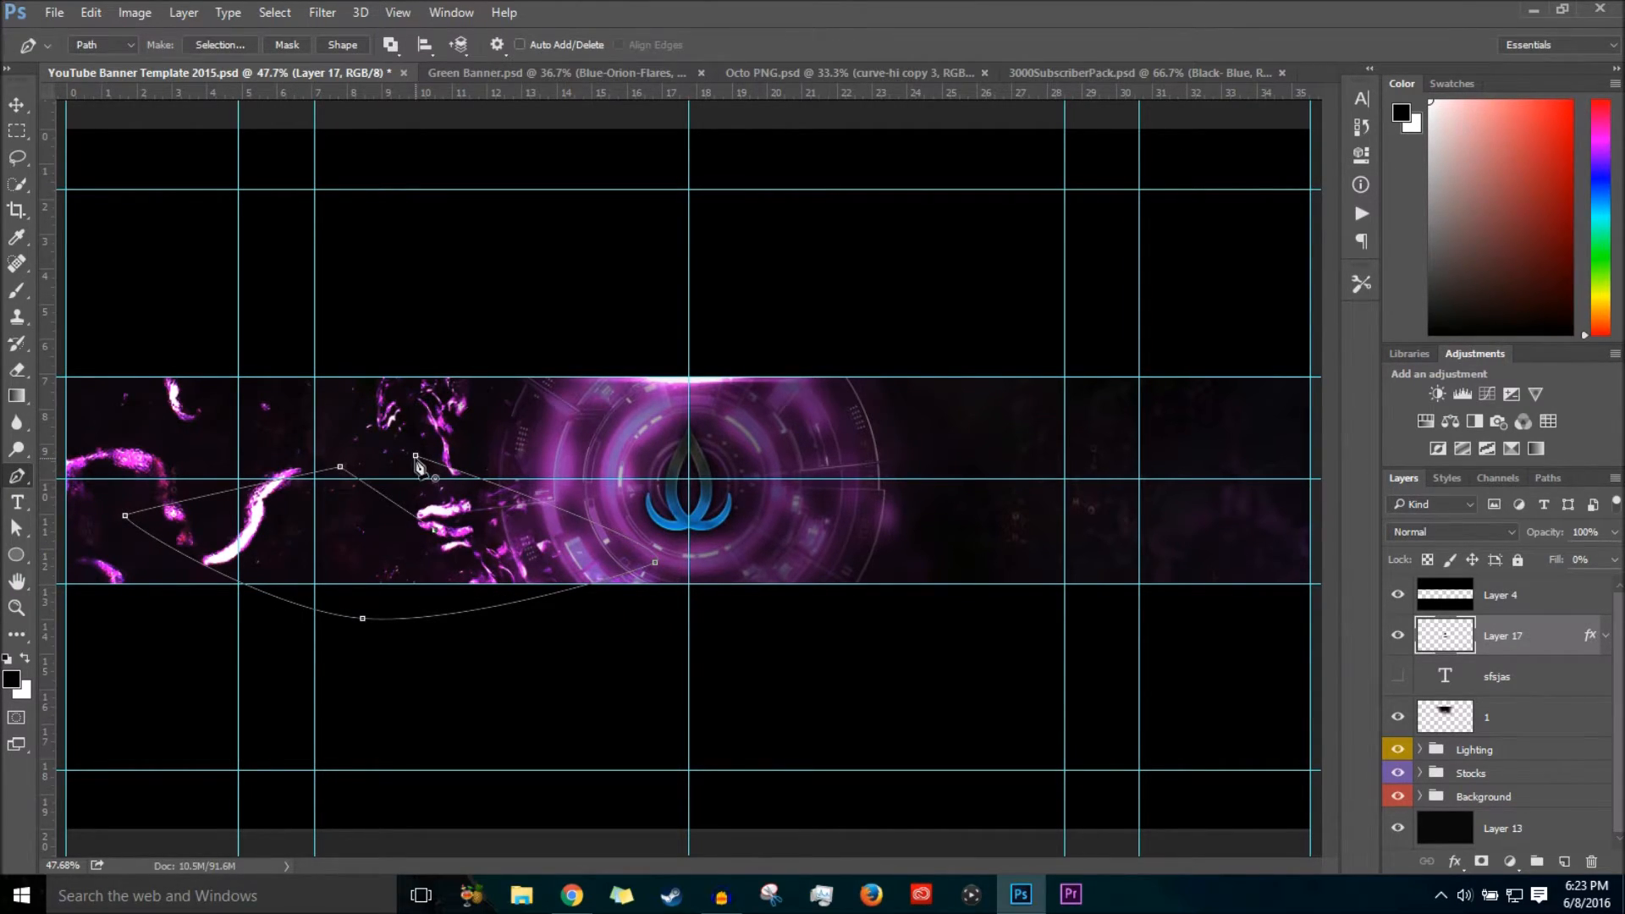
Look up the purple hex code in the Fill Path colour option, cancel the fill and delete the path.
right_click(478, 503)
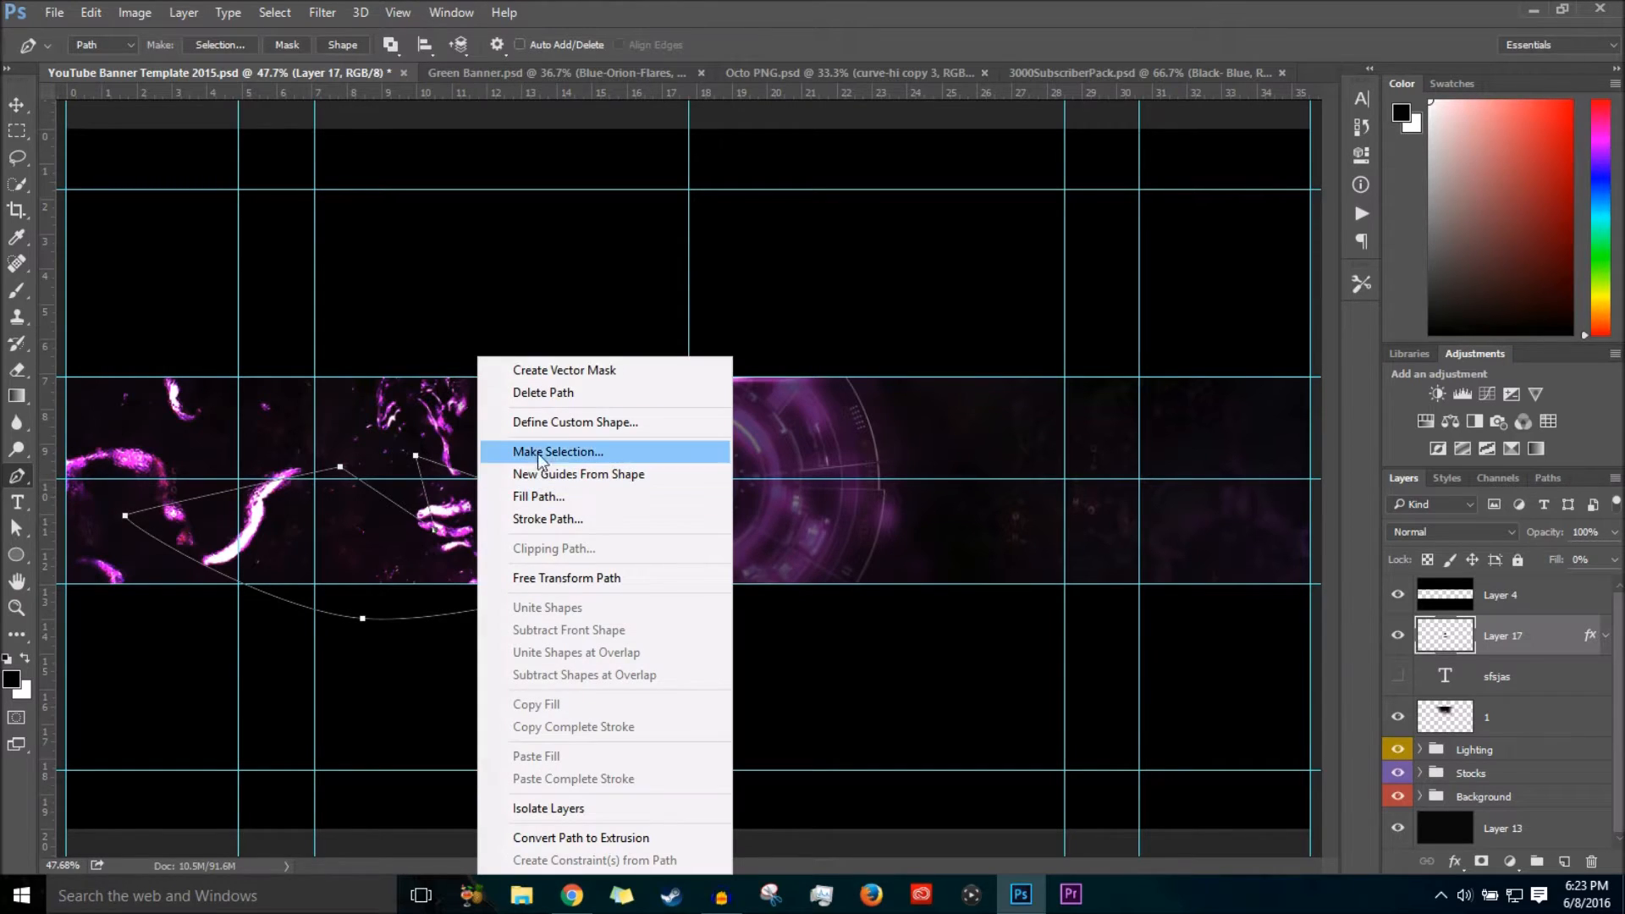
click(548, 498)
click(1062, 196)
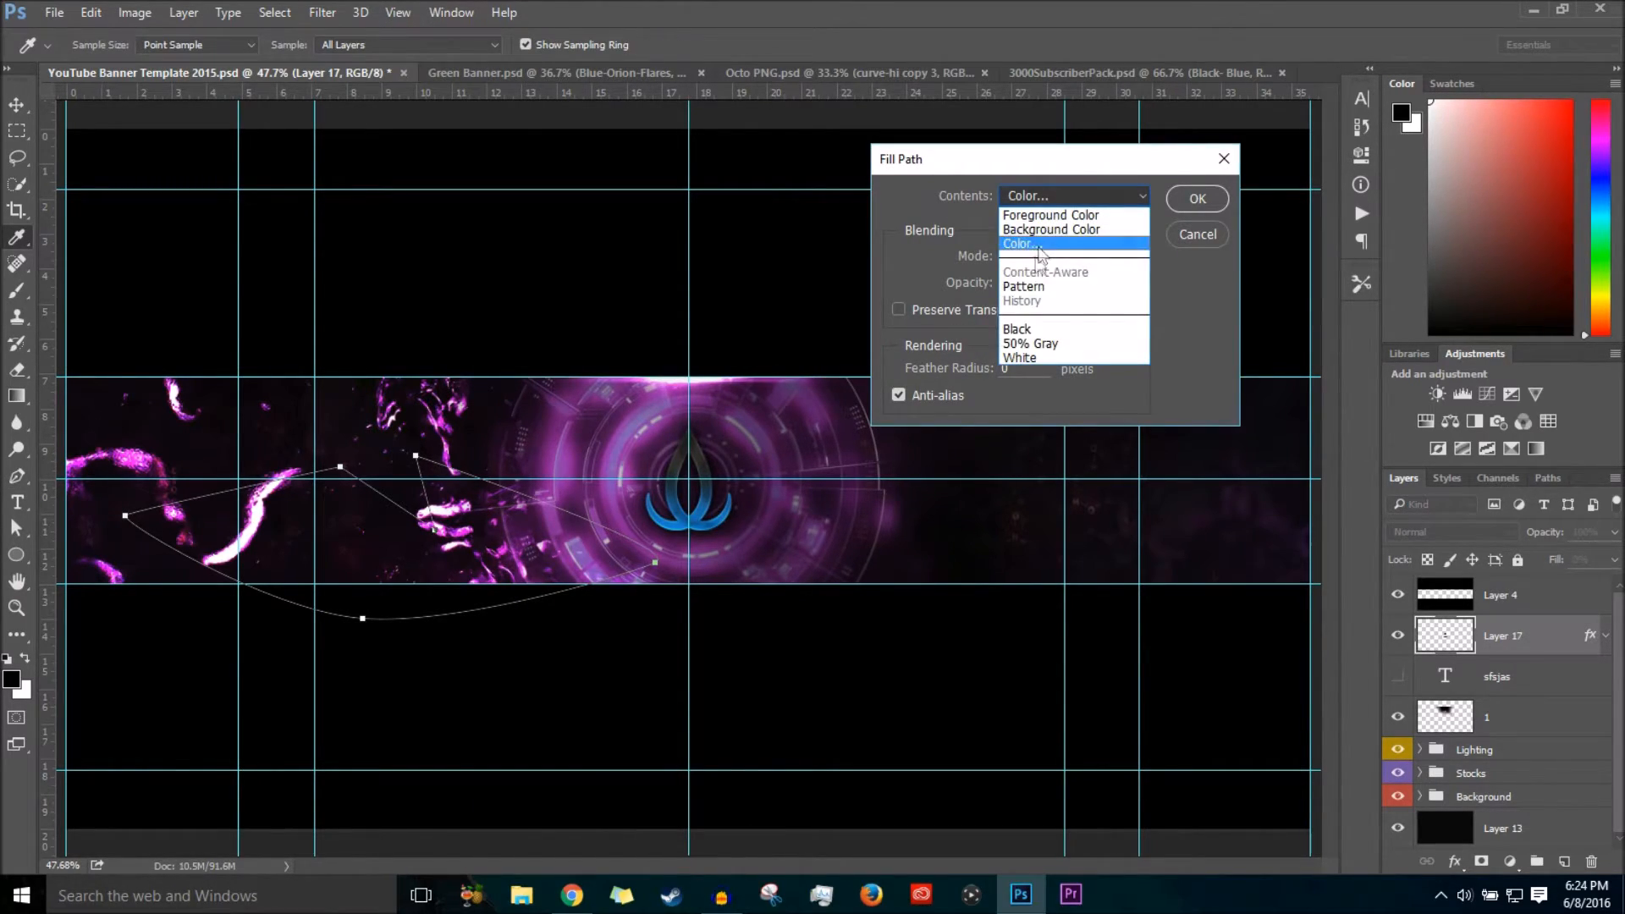
click(1038, 244)
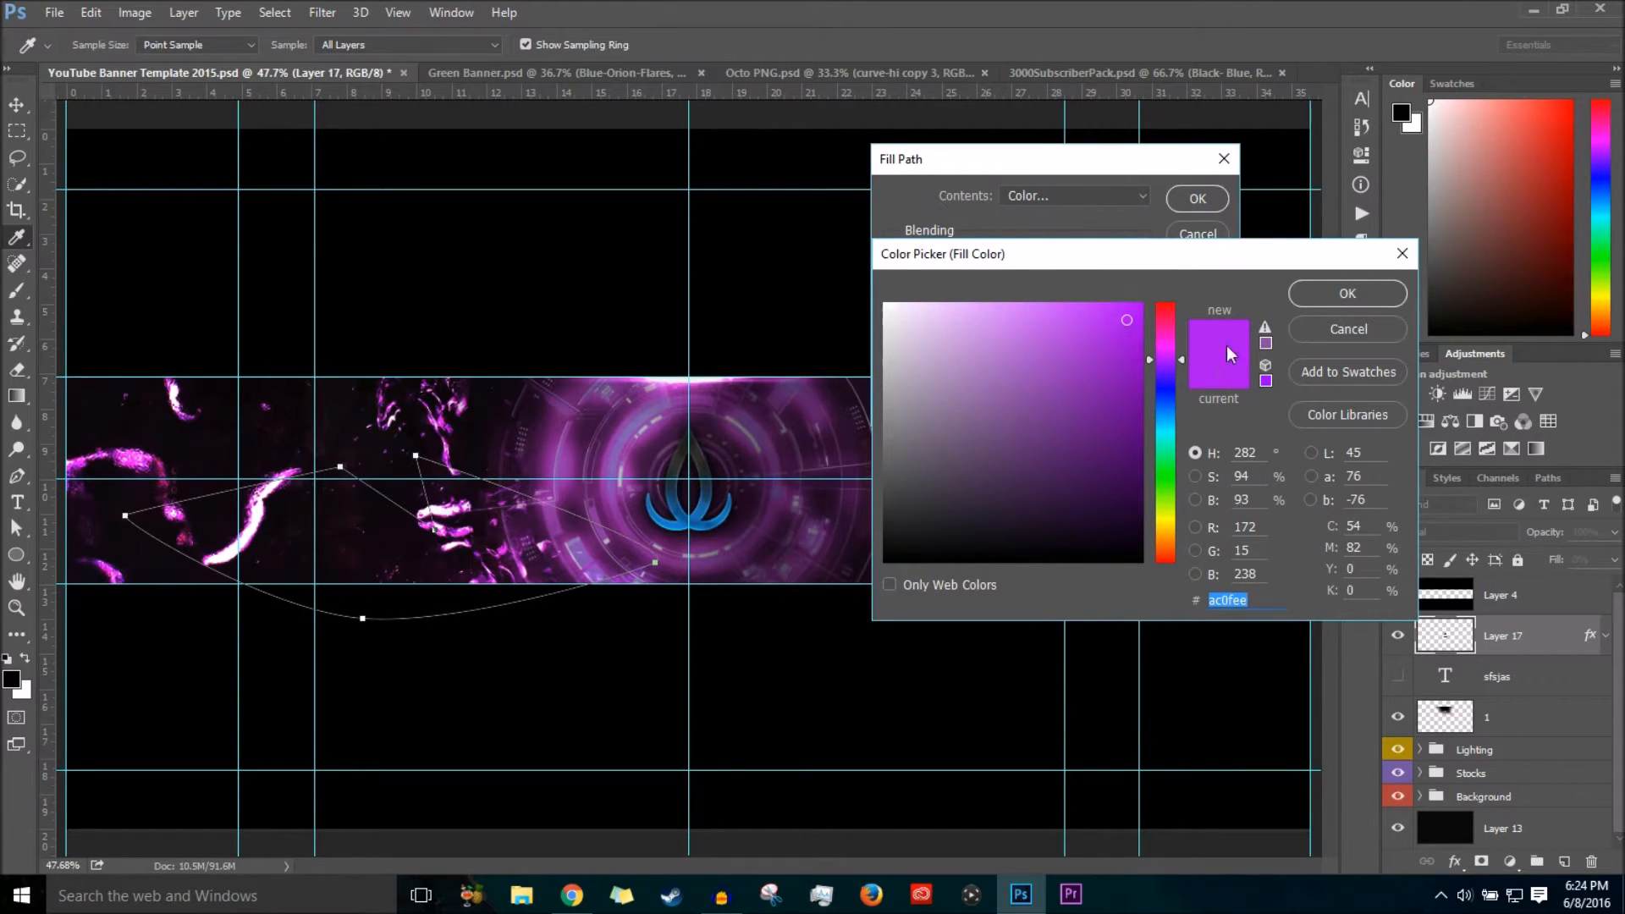
click(1299, 302)
click(1189, 232)
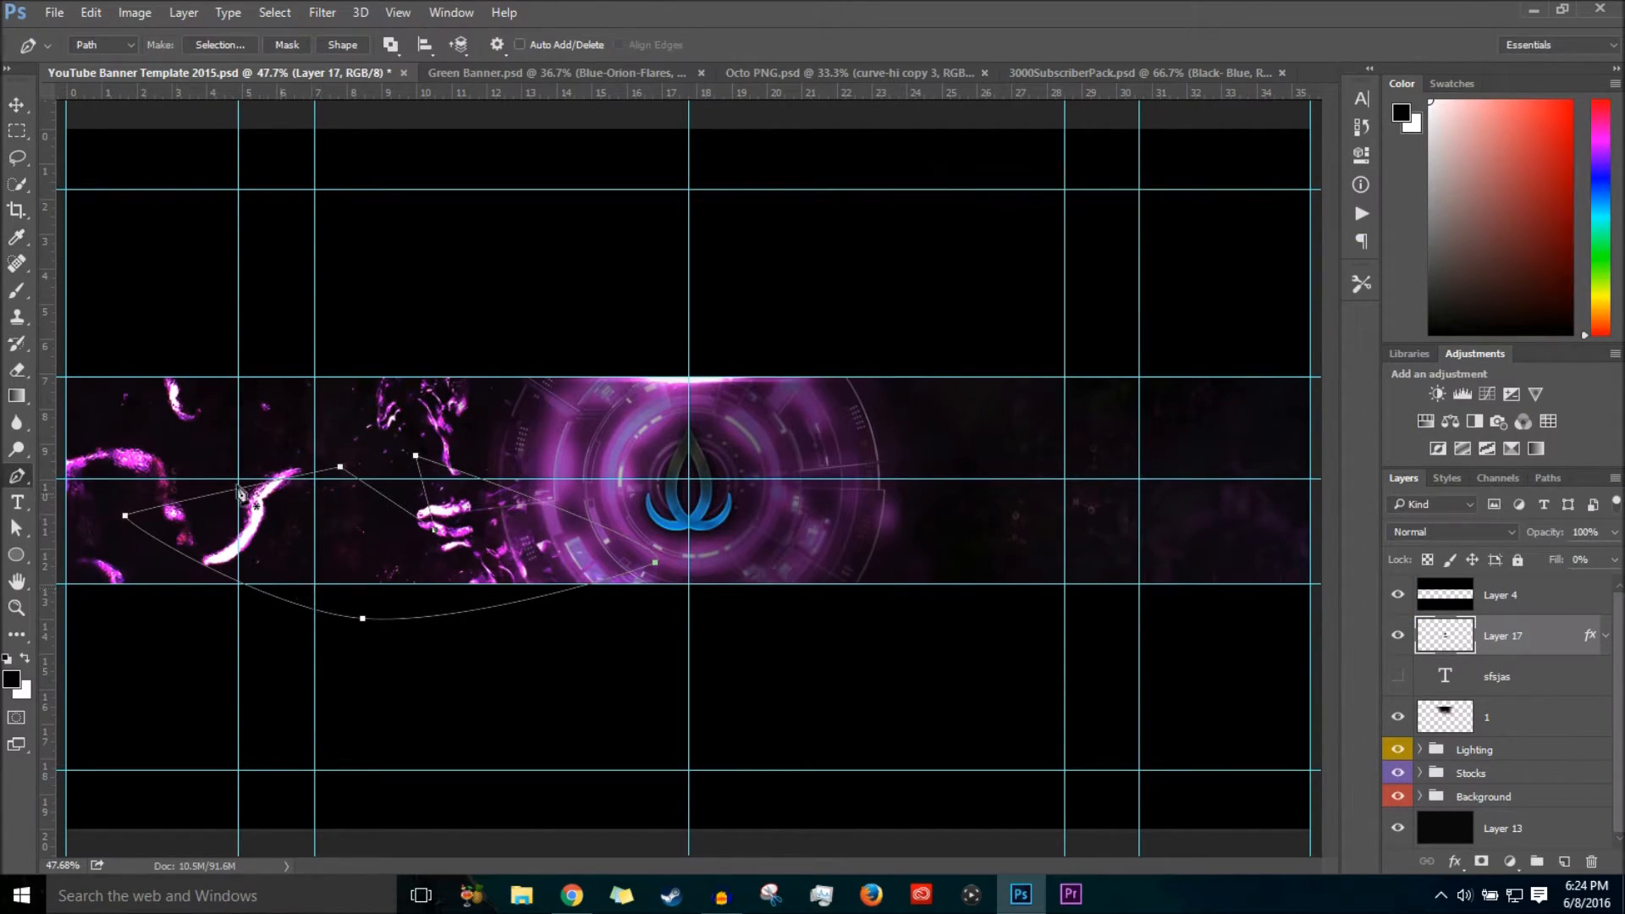
right_click(762, 563)
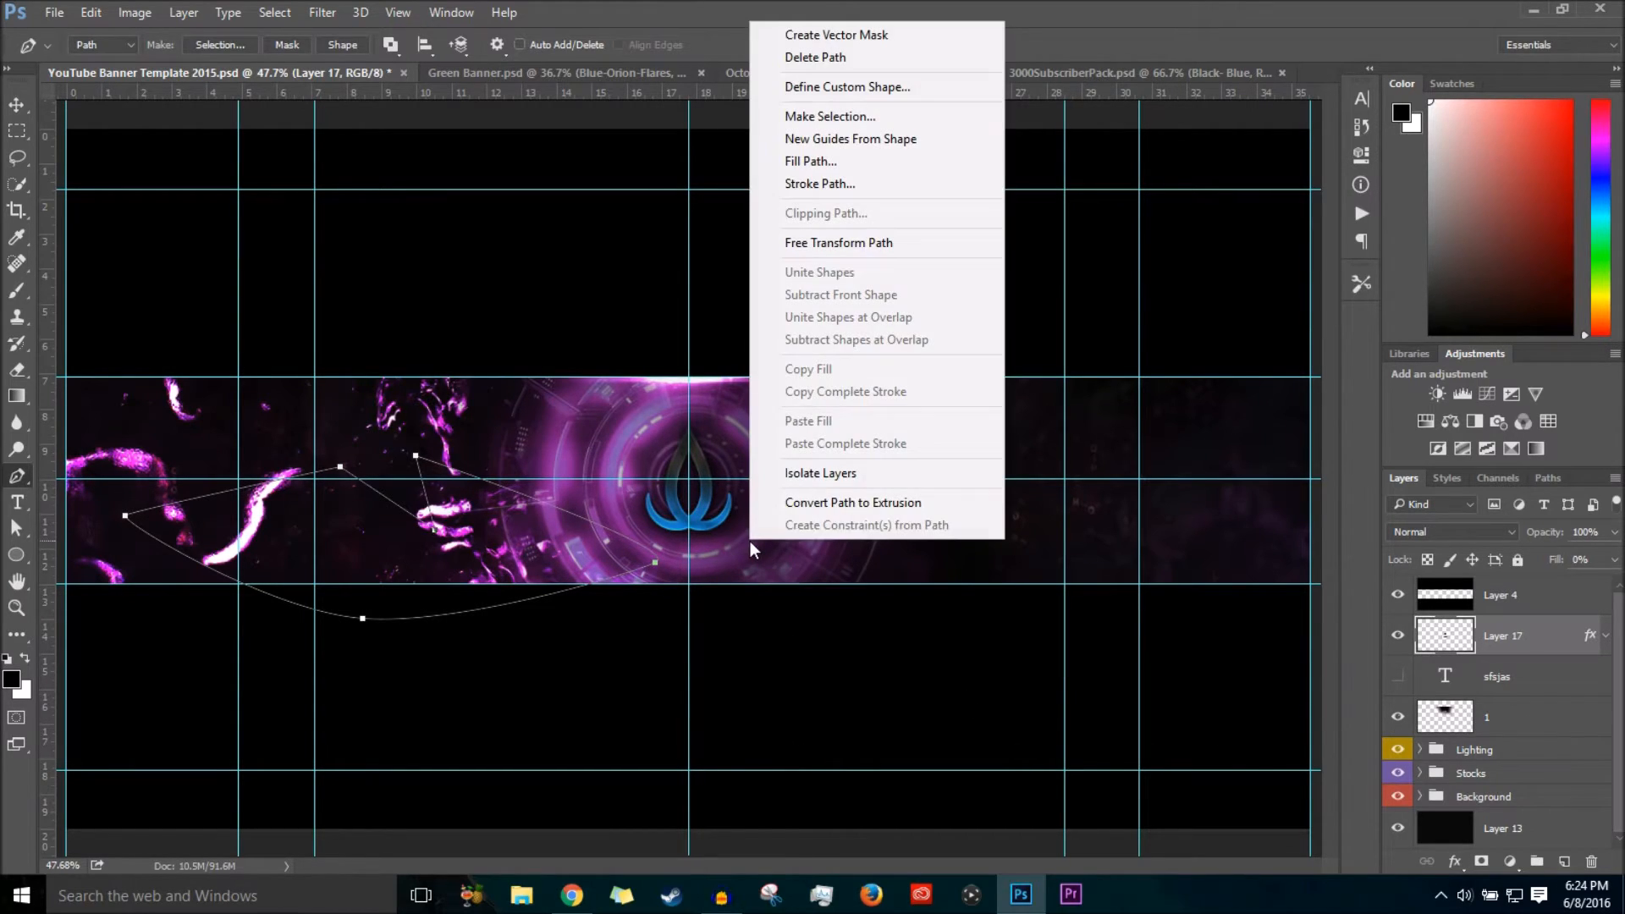
click(783, 57)
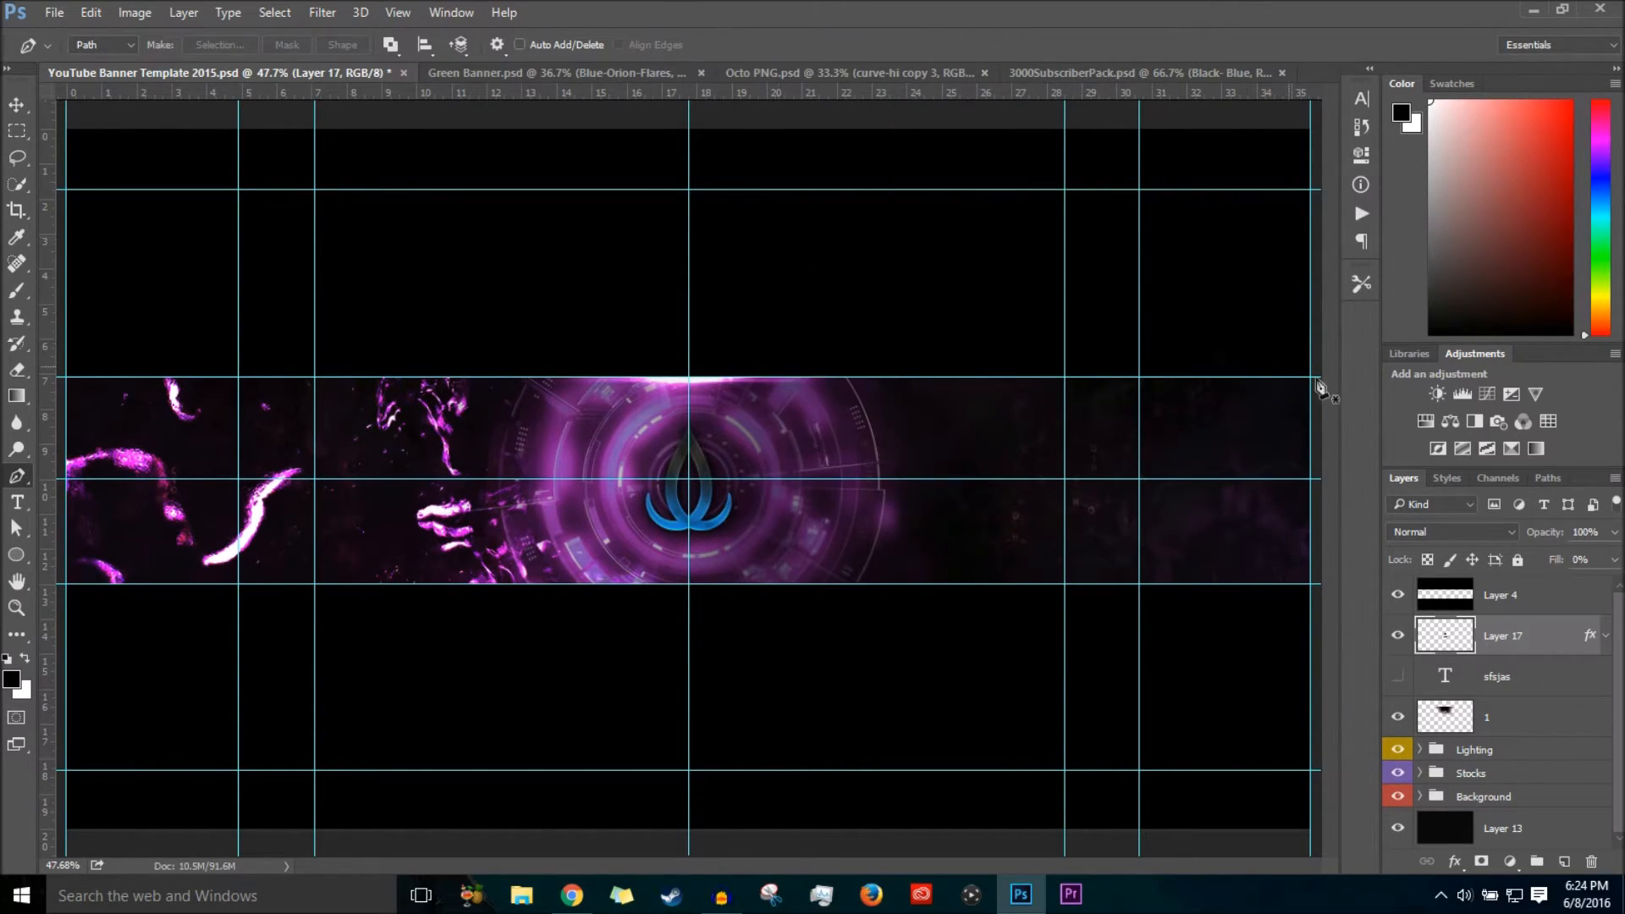
Set the blue colour stop of Layer 17's Gradient Overlay to ac0fee.
double_click(1568, 636)
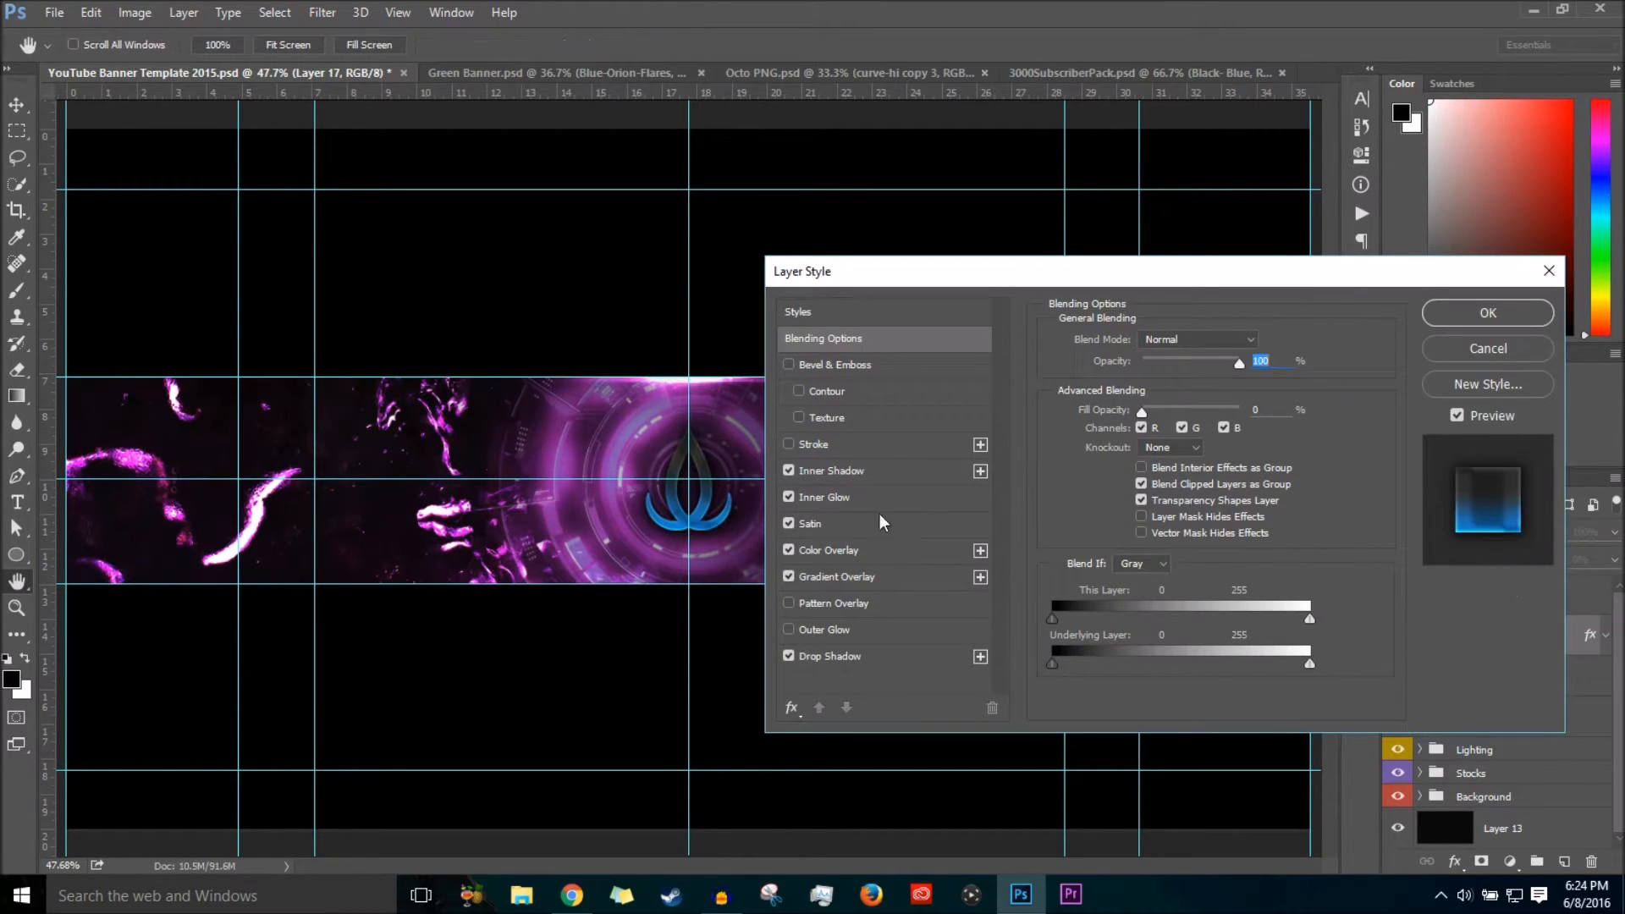
click(877, 550)
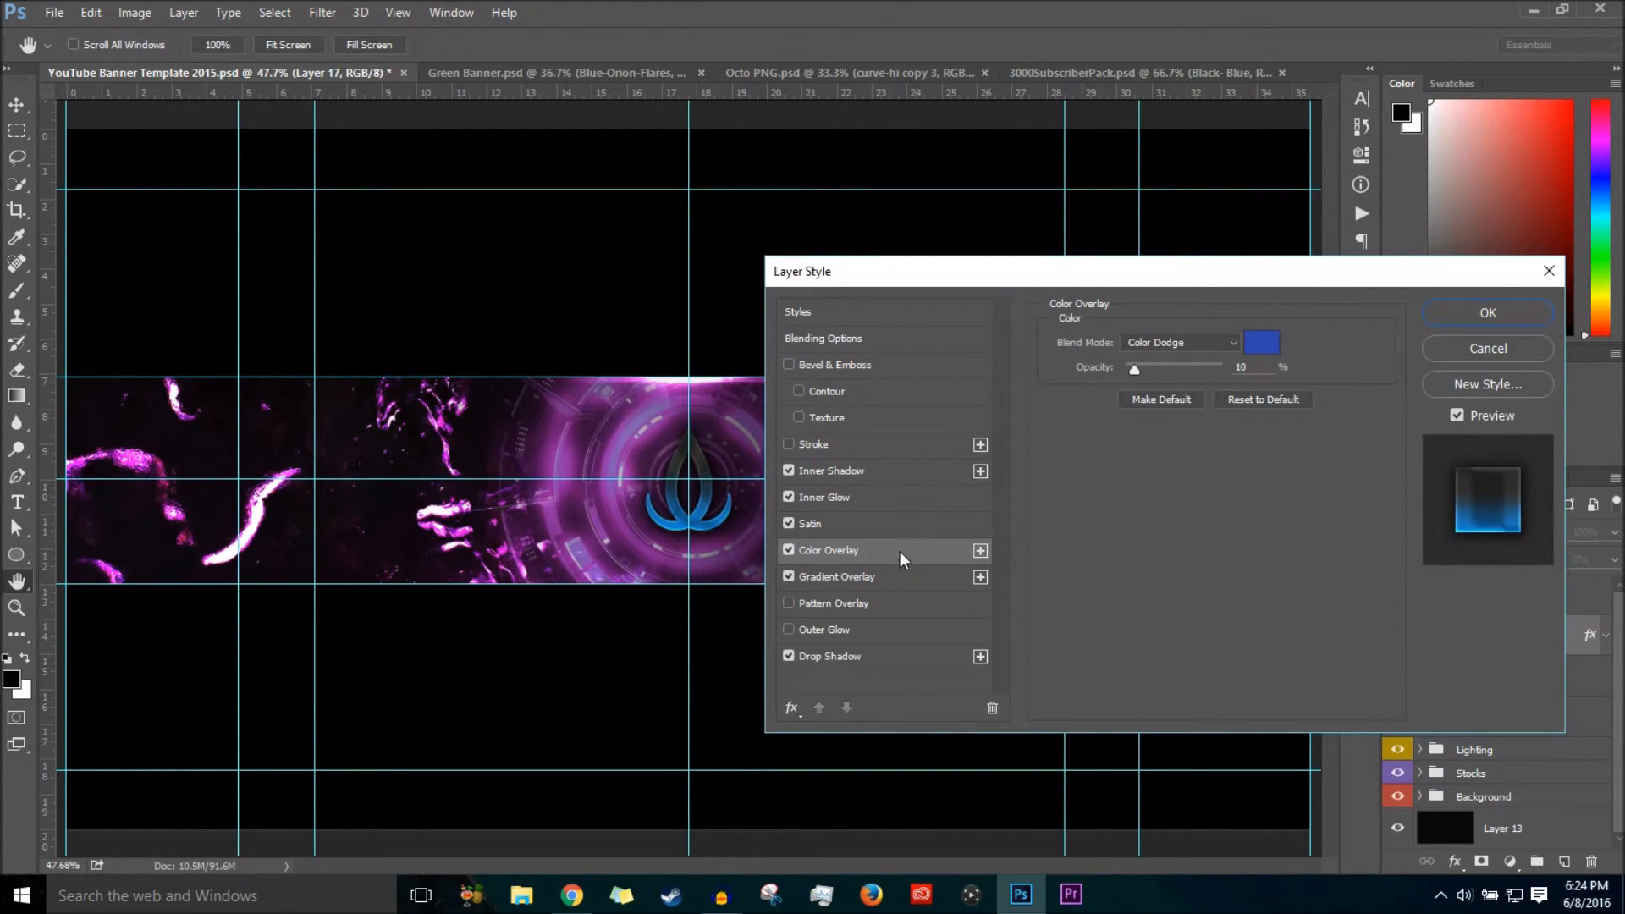
click(927, 576)
click(1176, 388)
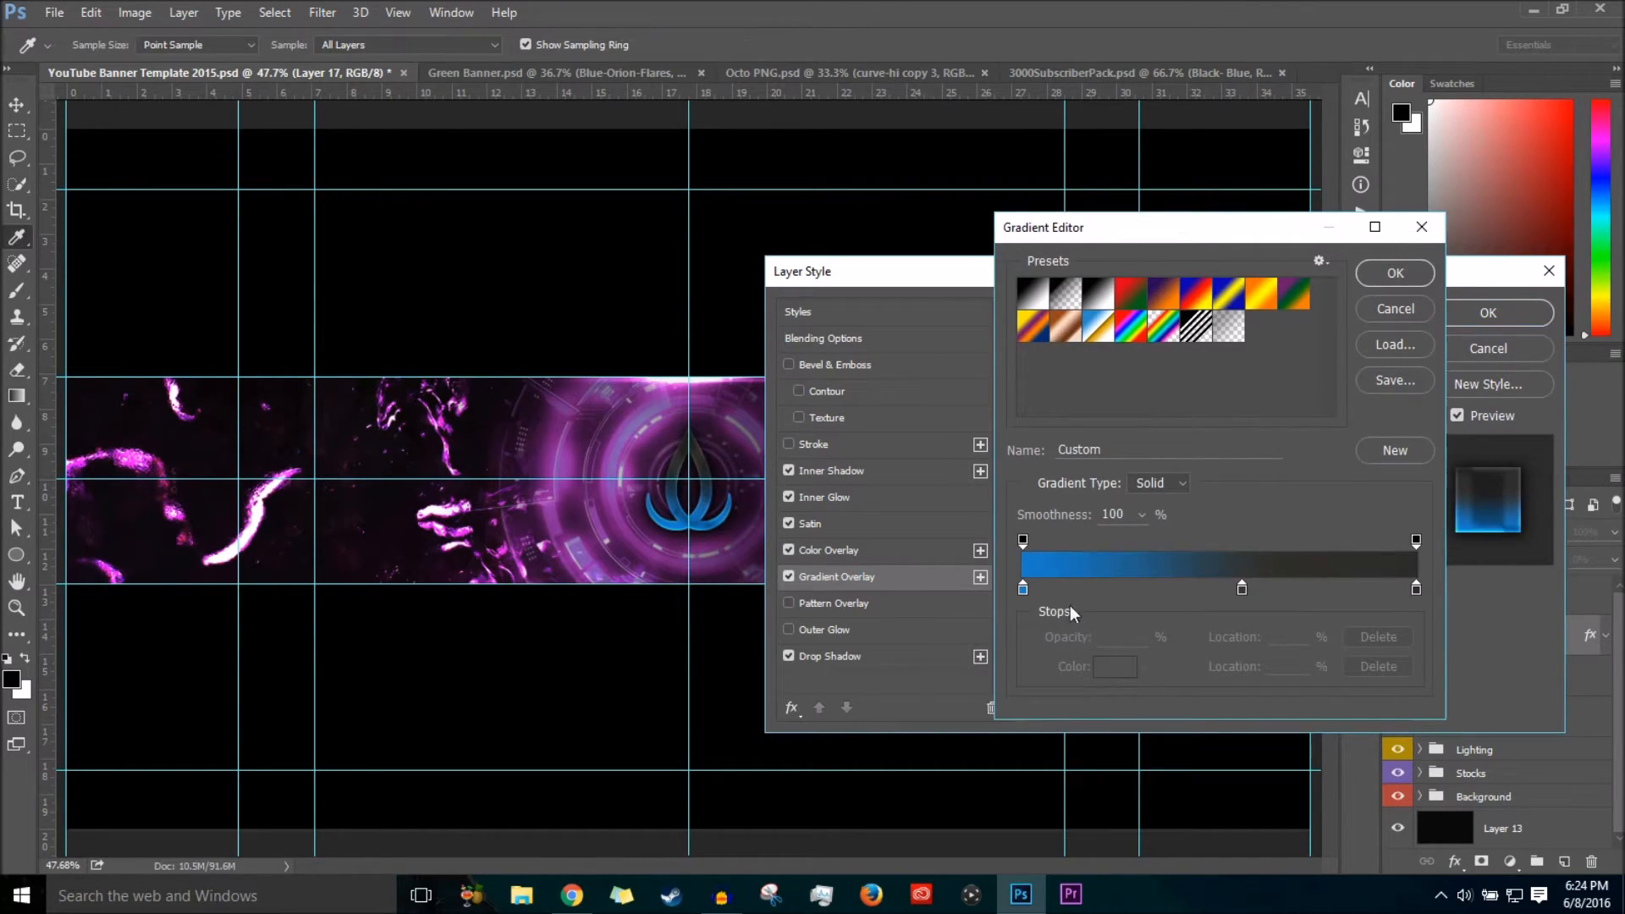
double_click(1023, 590)
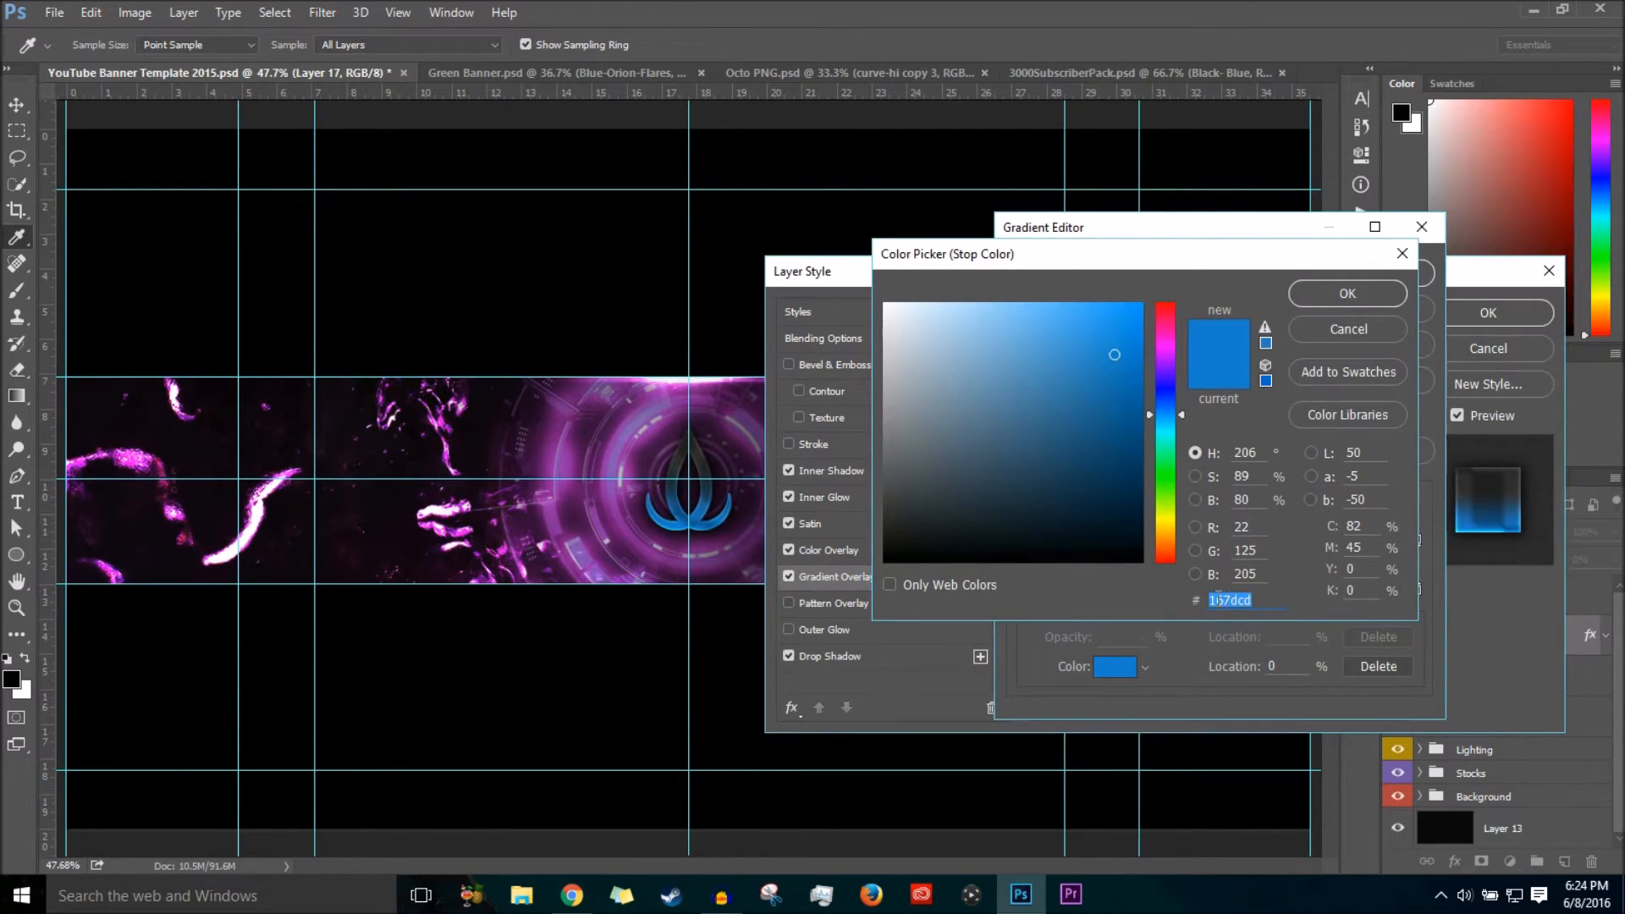
text(ac0fee)
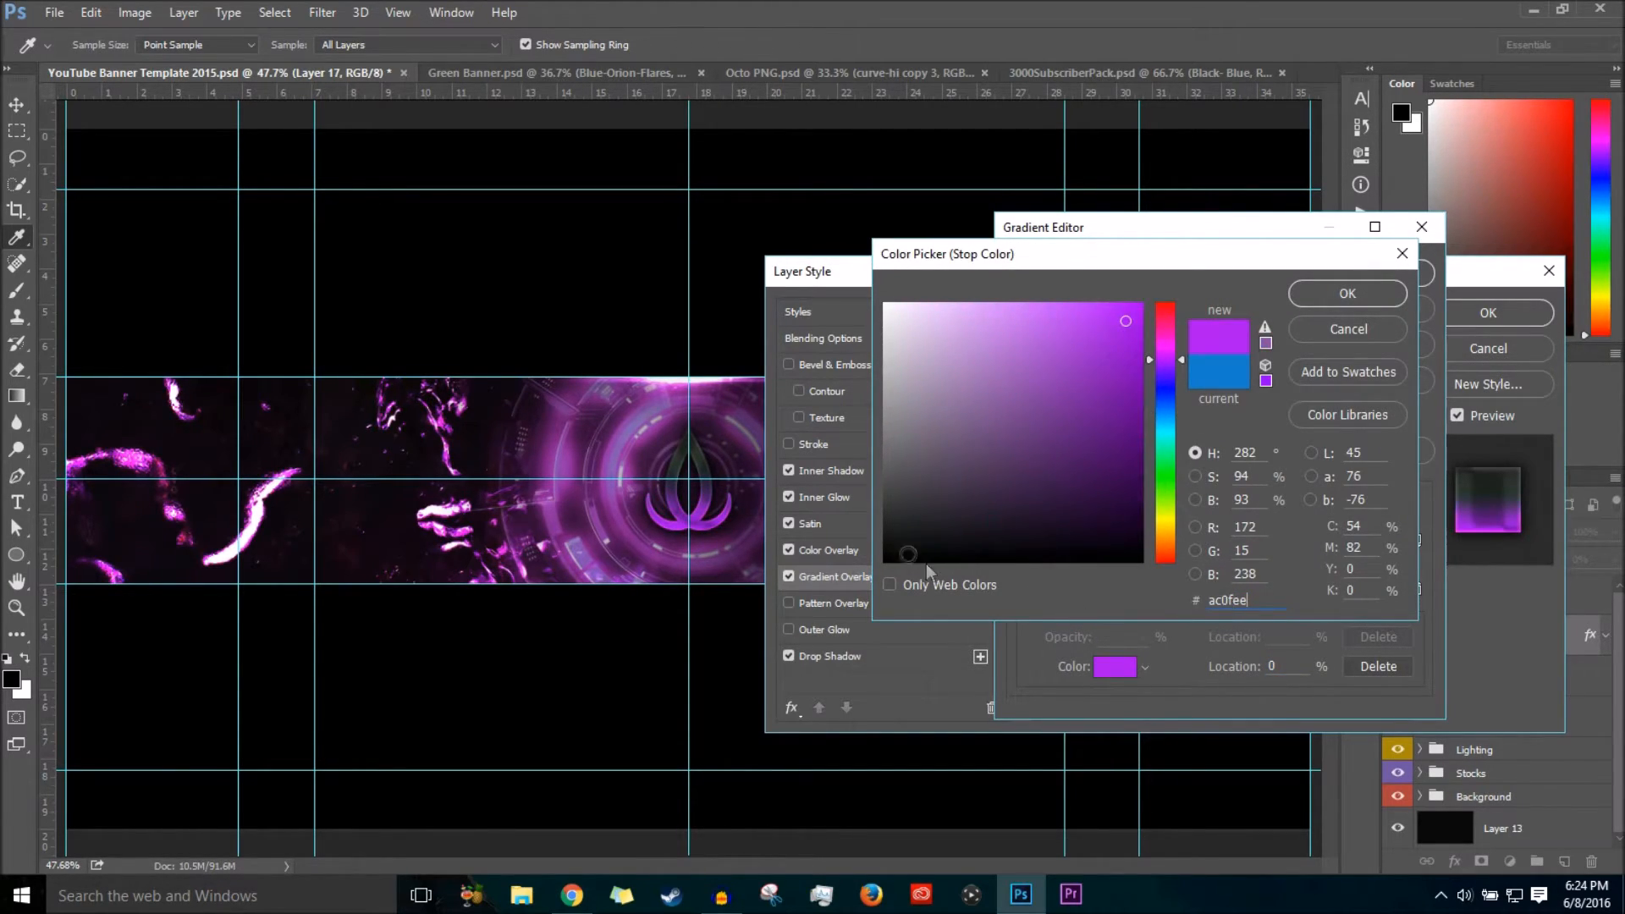
Try blue and pink shades for the first stop of the logo's gradient.
drag(1164, 360, 1177, 396)
mouse_move(1058, 335)
mouse_down()
mouse_move(982, 373)
mouse_move(1067, 359)
mouse_up()
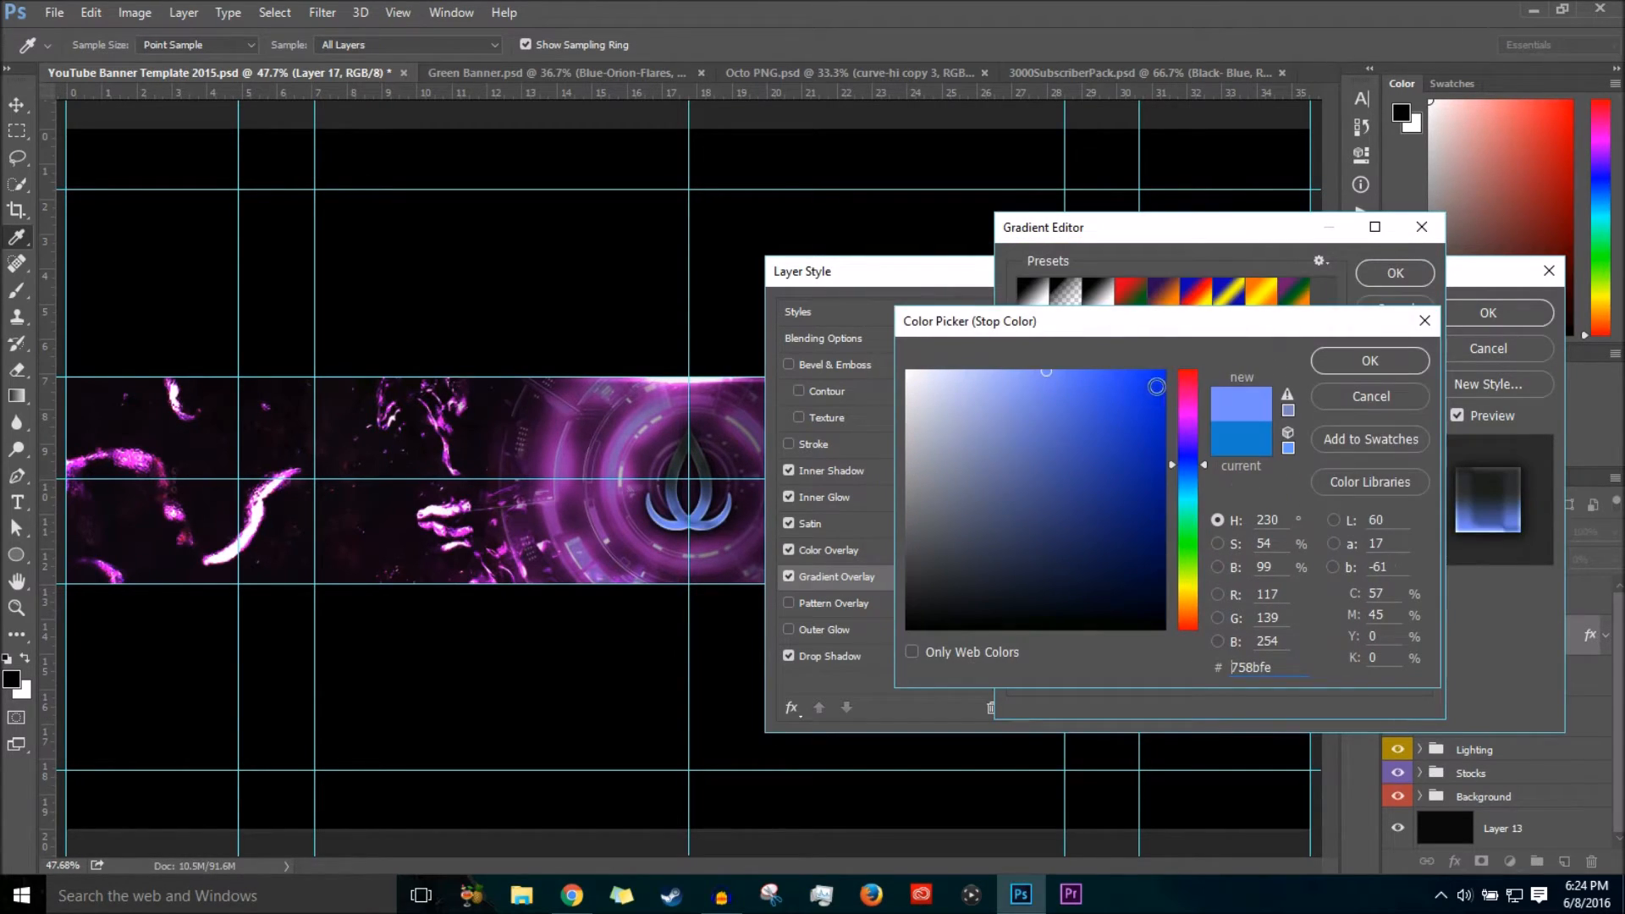
drag(1191, 407, 997, 395)
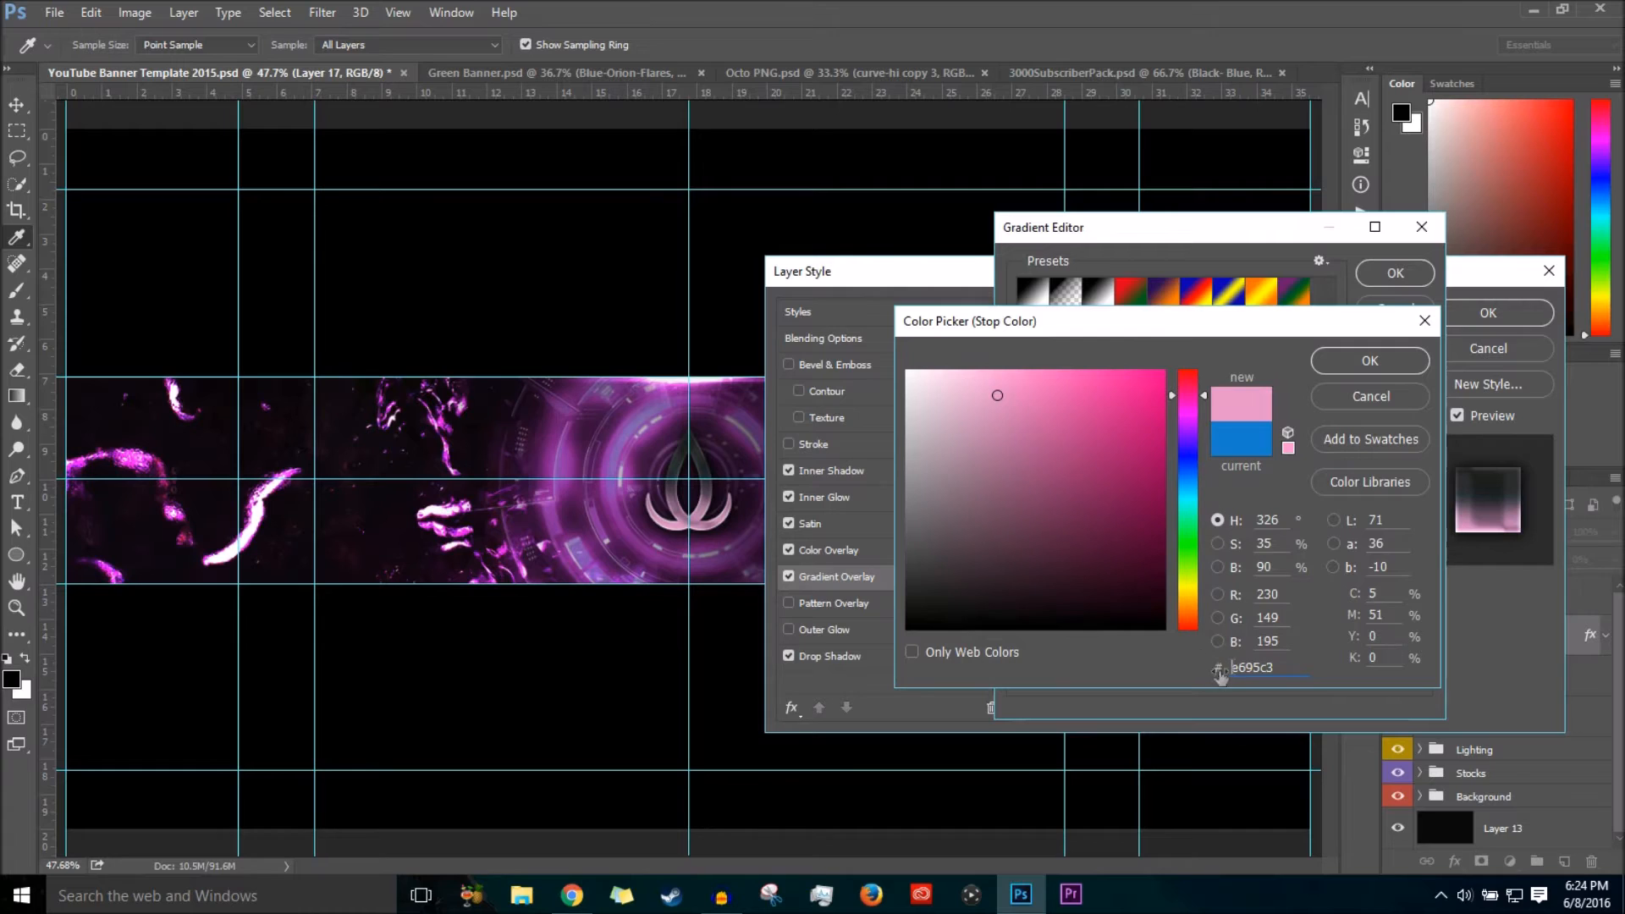
Set the gradient's first stop back to ac0fee and accept the edited gradient.
drag(1286, 666, 1172, 670)
text(ac0fee)
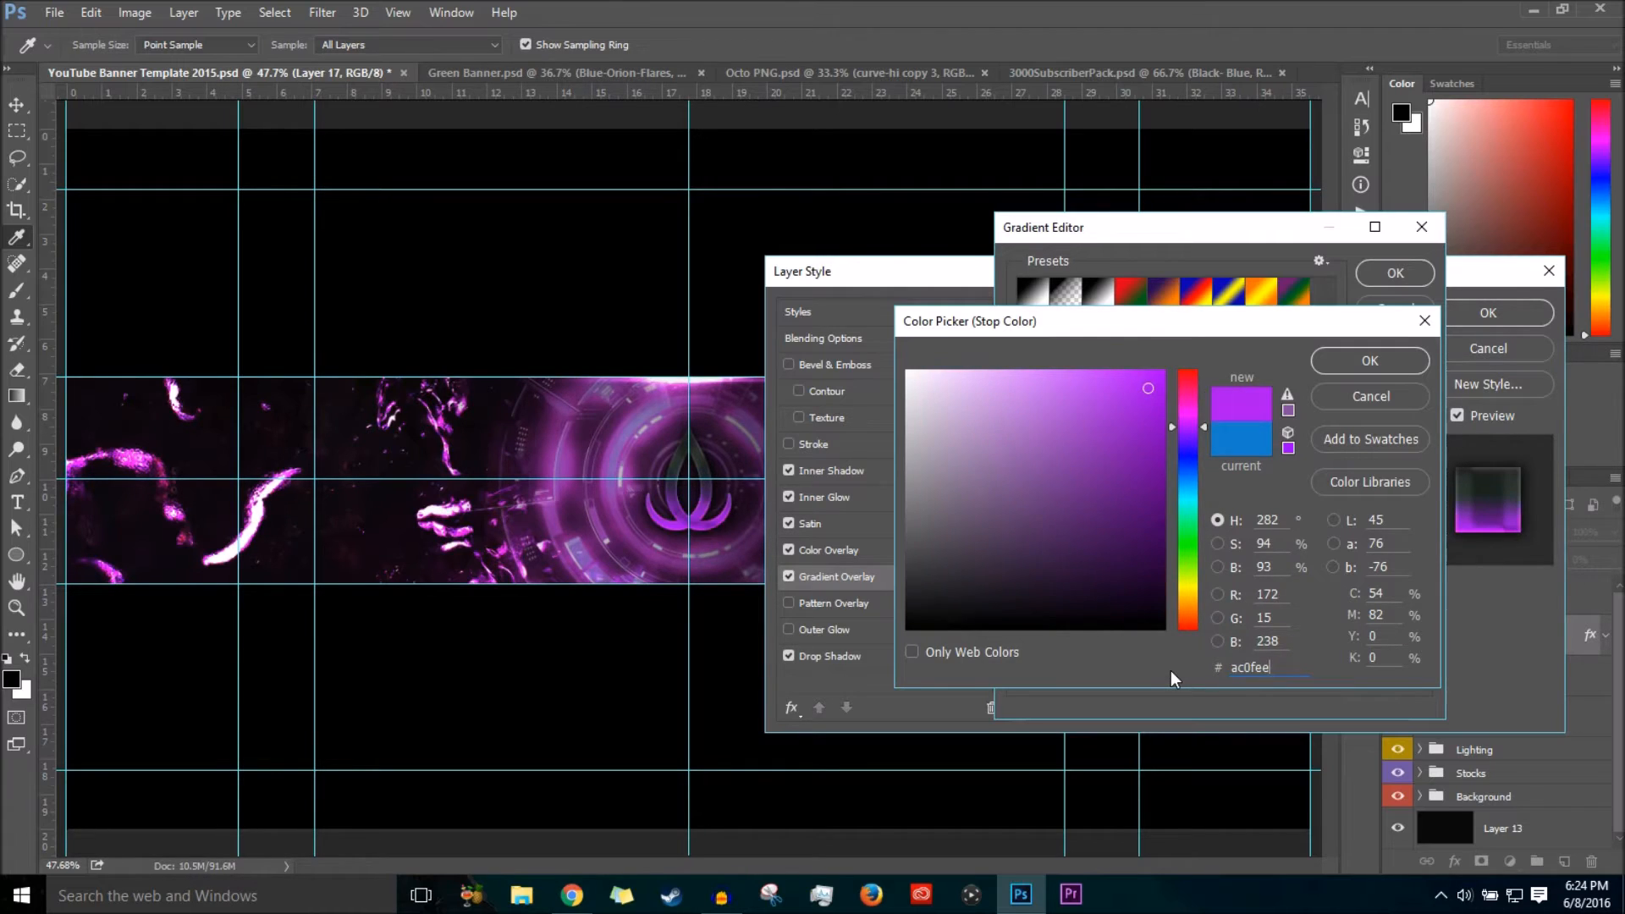
click(1353, 362)
click(1377, 273)
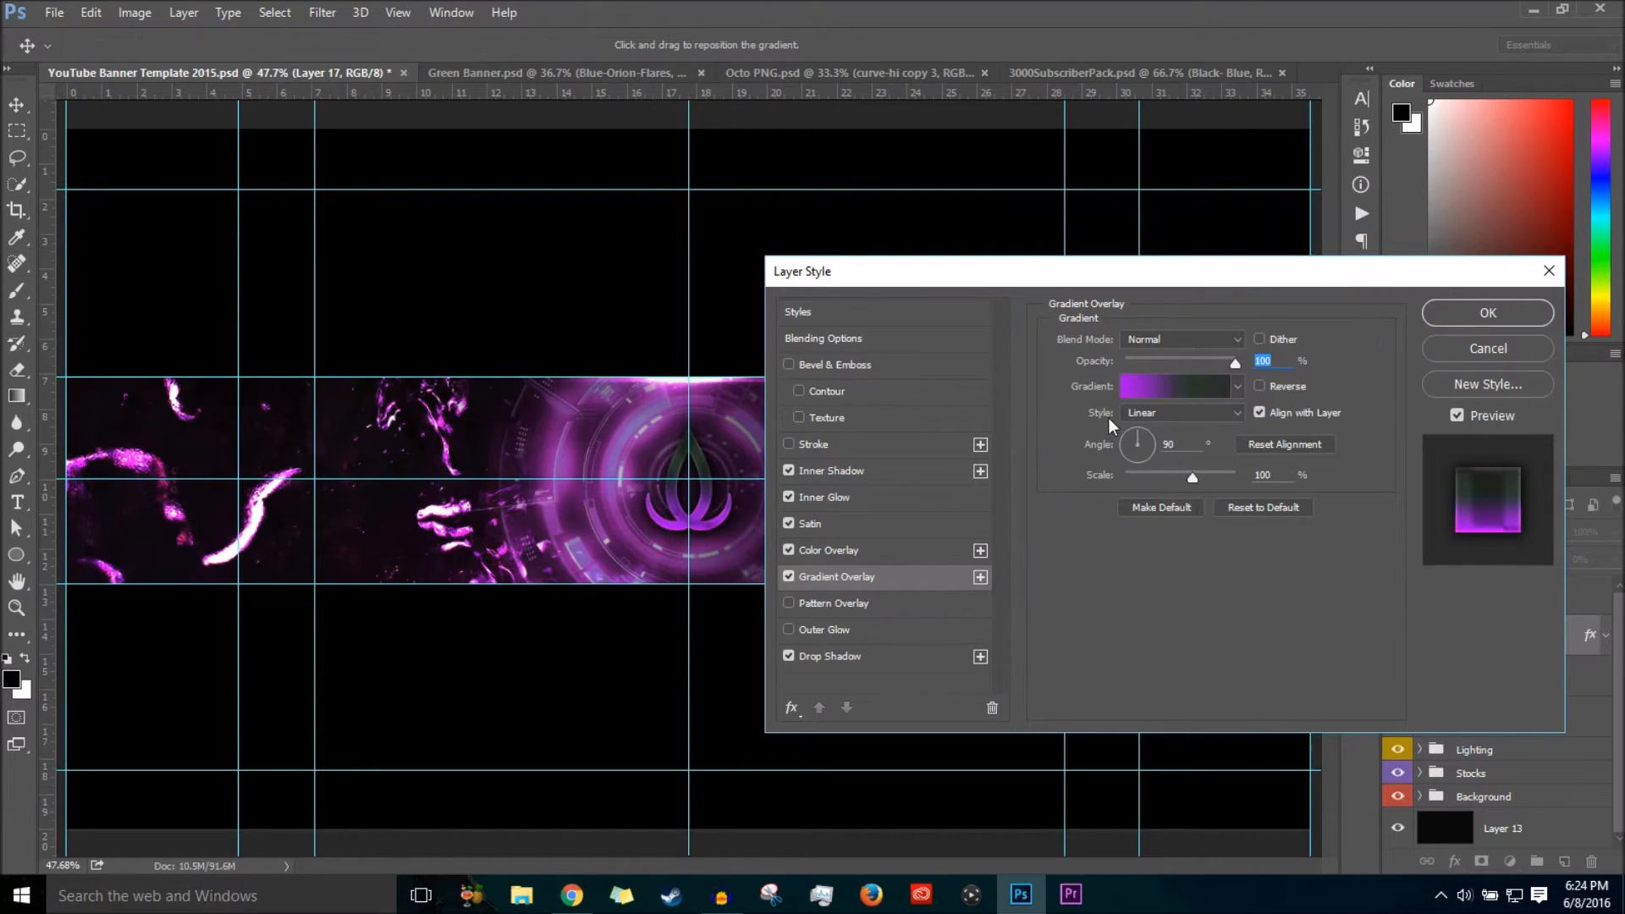
Try ac0fee as the Color Overlay colour of Layer 17, restoring the original blue after each attempt.
click(810, 550)
click(1256, 347)
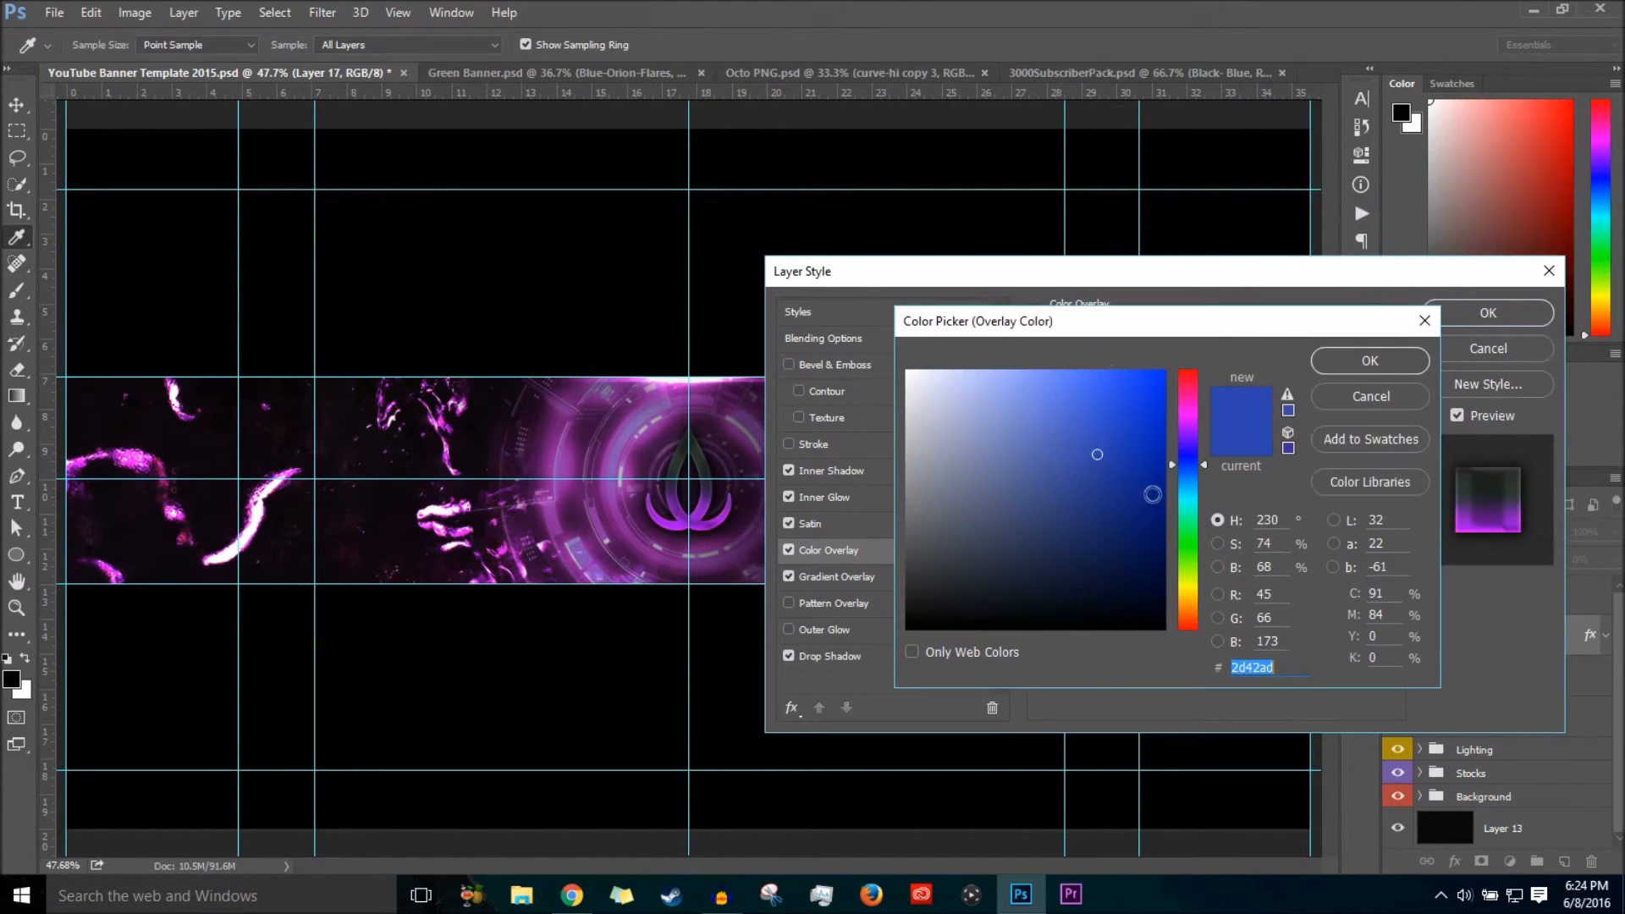
text(ac0fee)
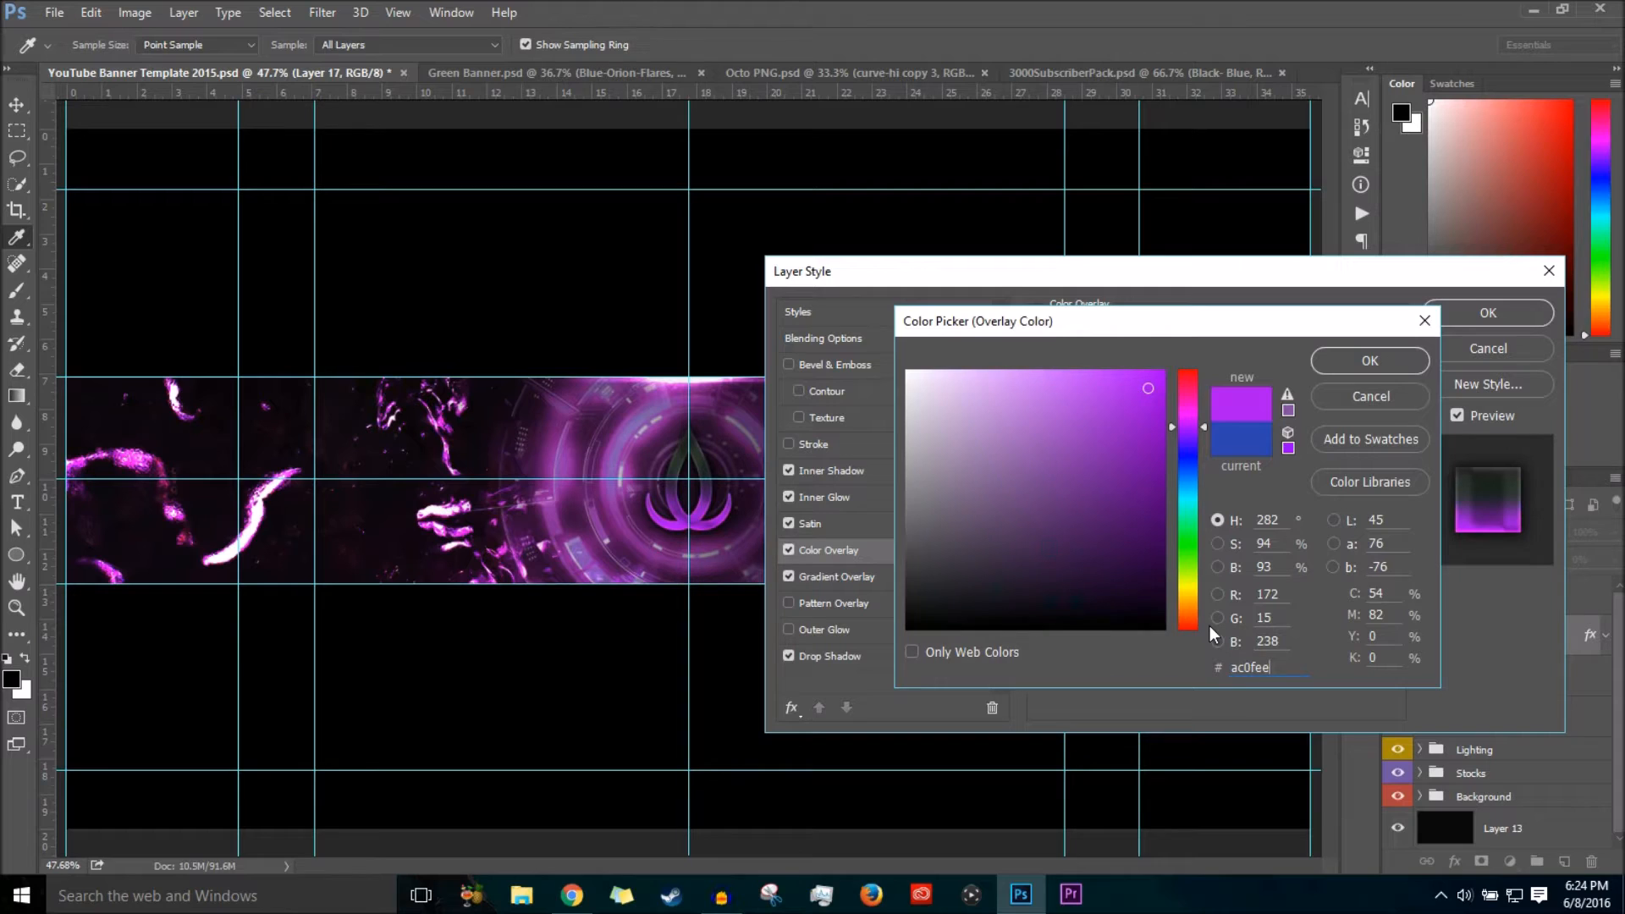
key(ctrl+z)
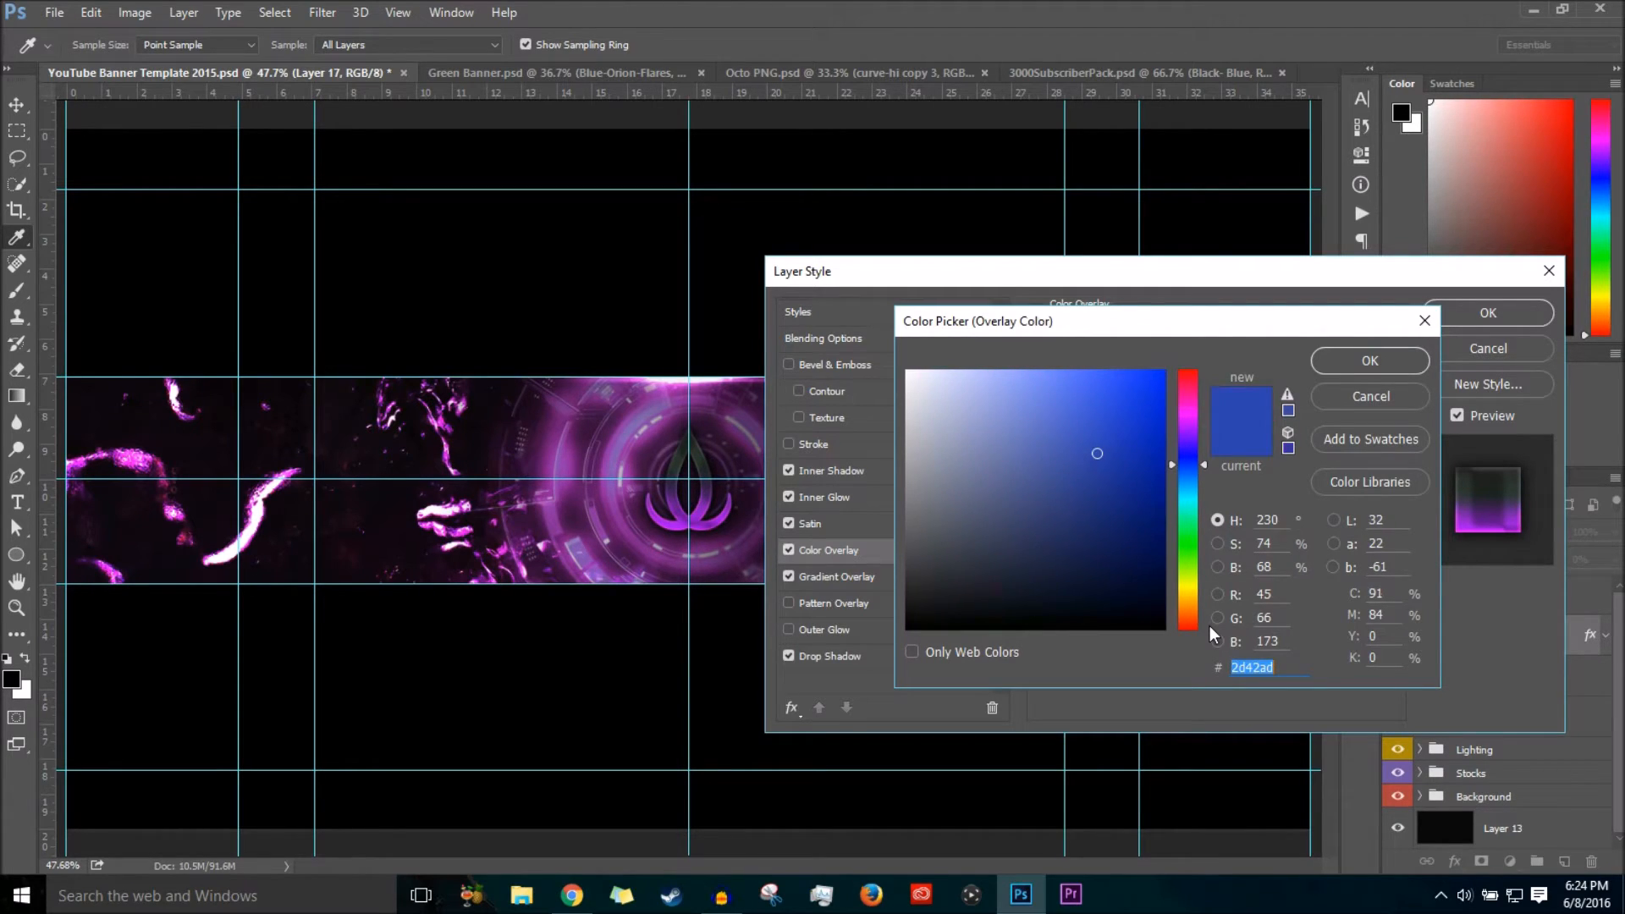
text(ac0fee)
key(ctrl+z)
click(1333, 358)
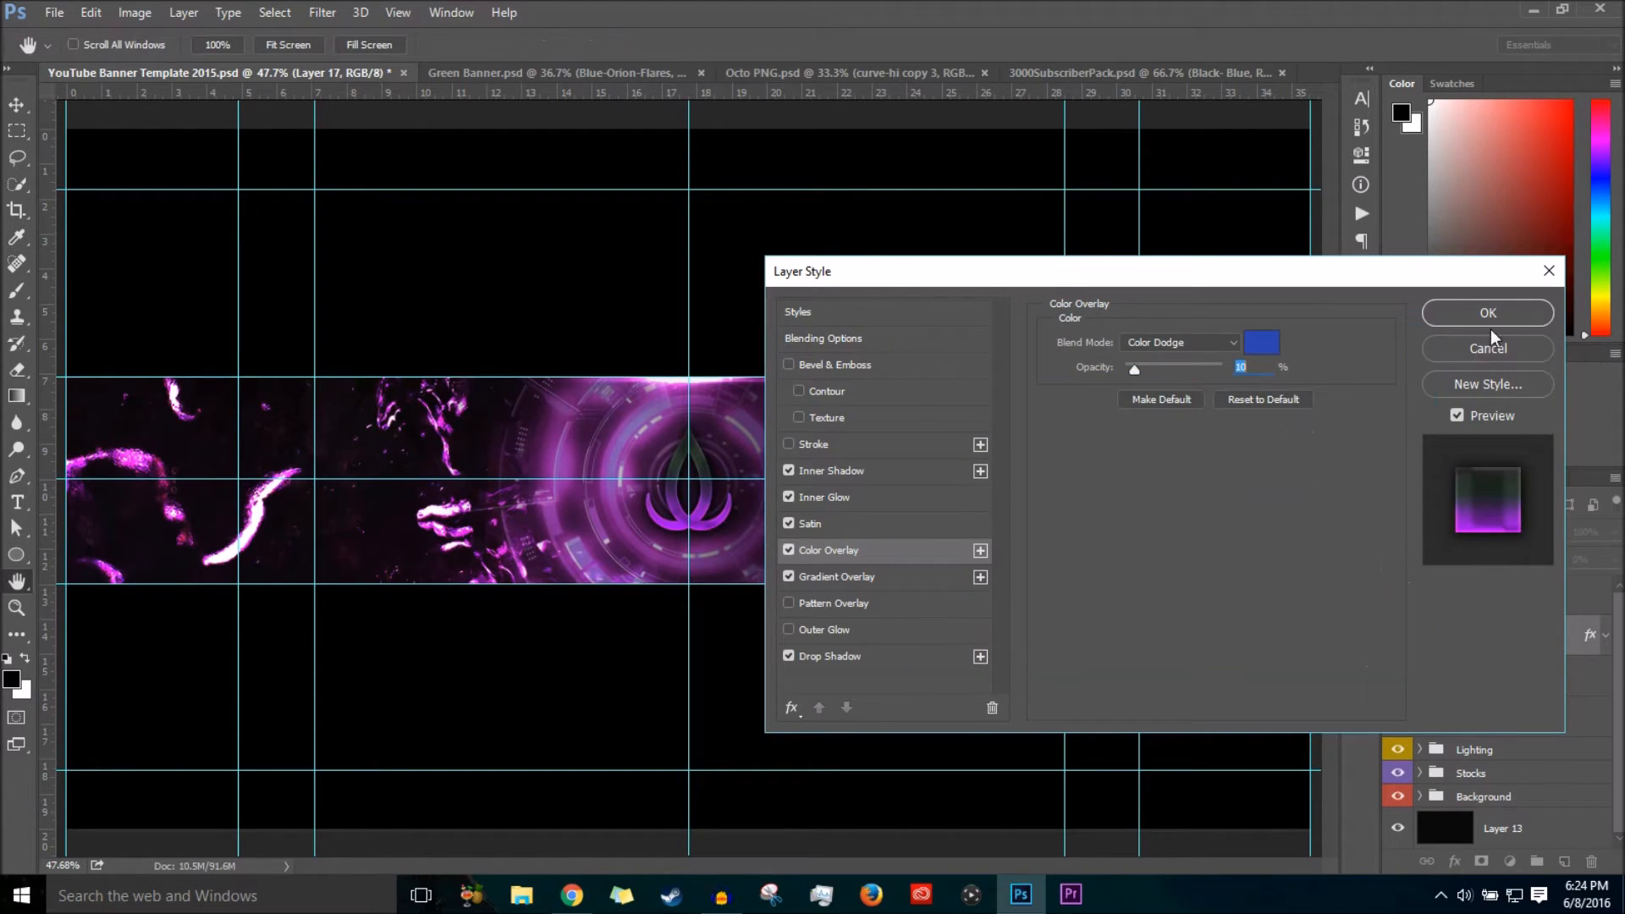
Accept the edited layer style of Layer 17 and hide the guides.
click(1488, 312)
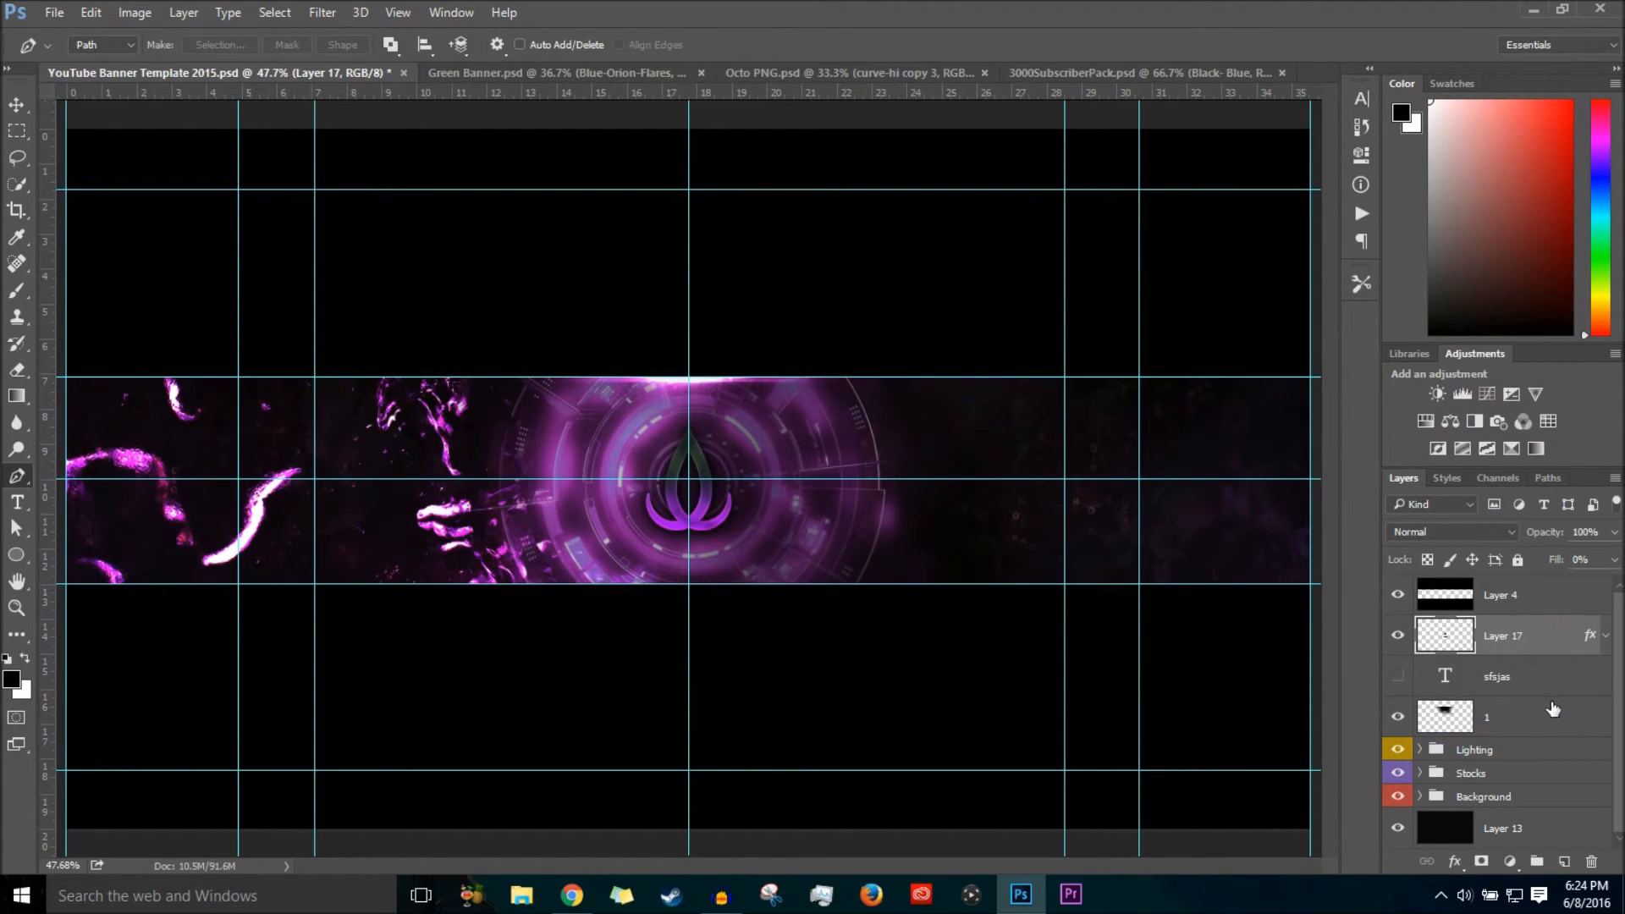
key(ctrl+semicolon)
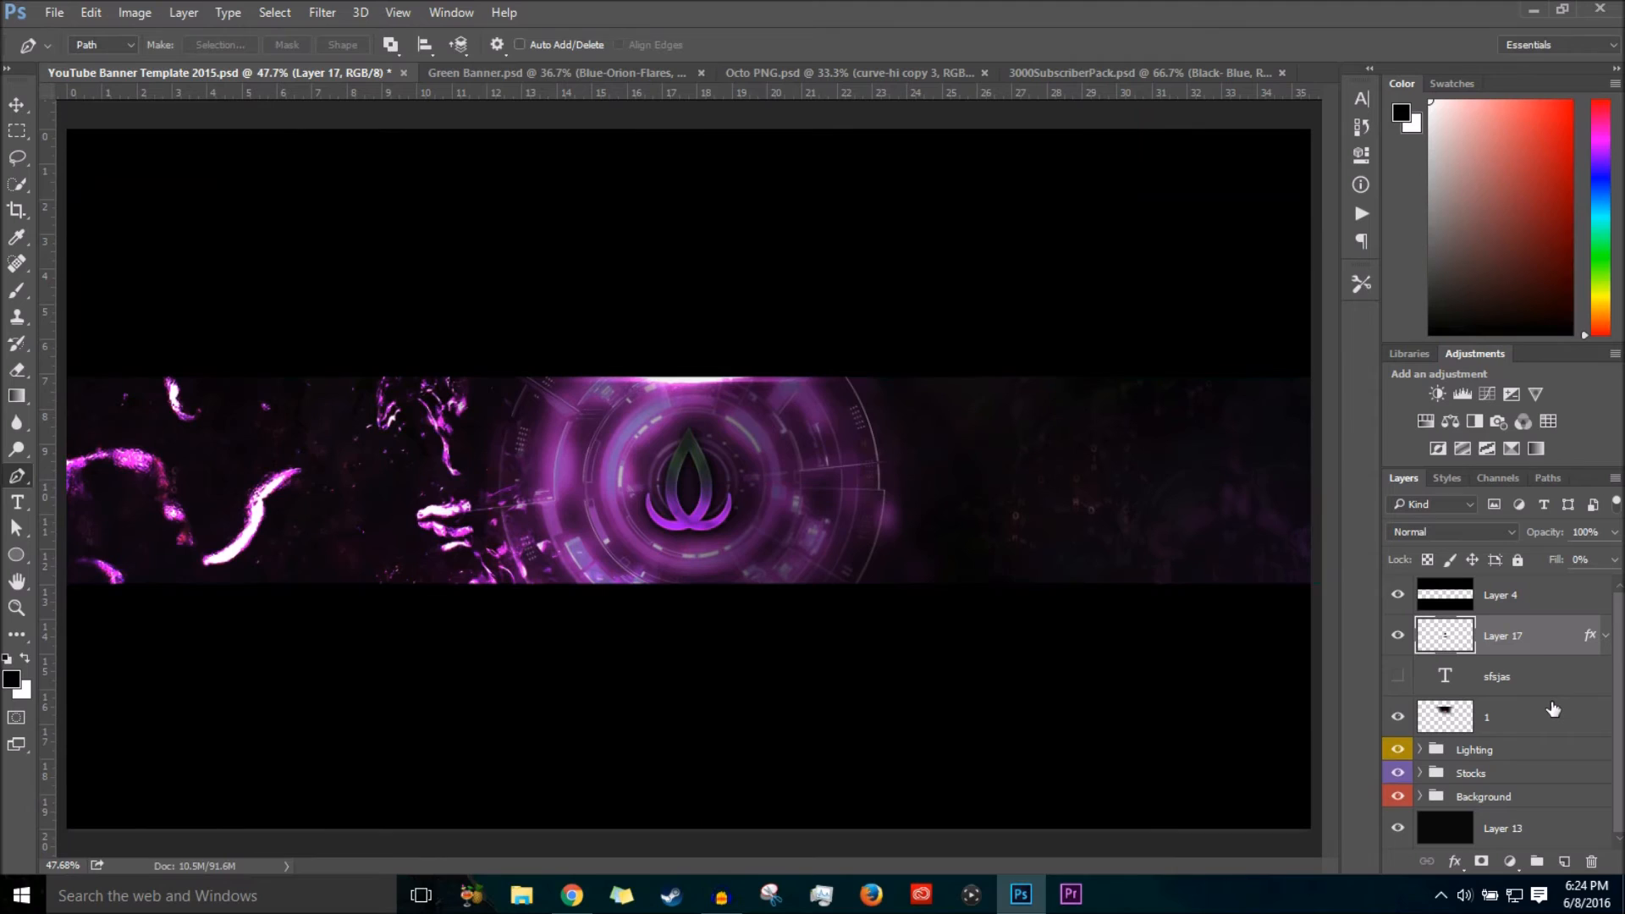
key(ctrl+0)
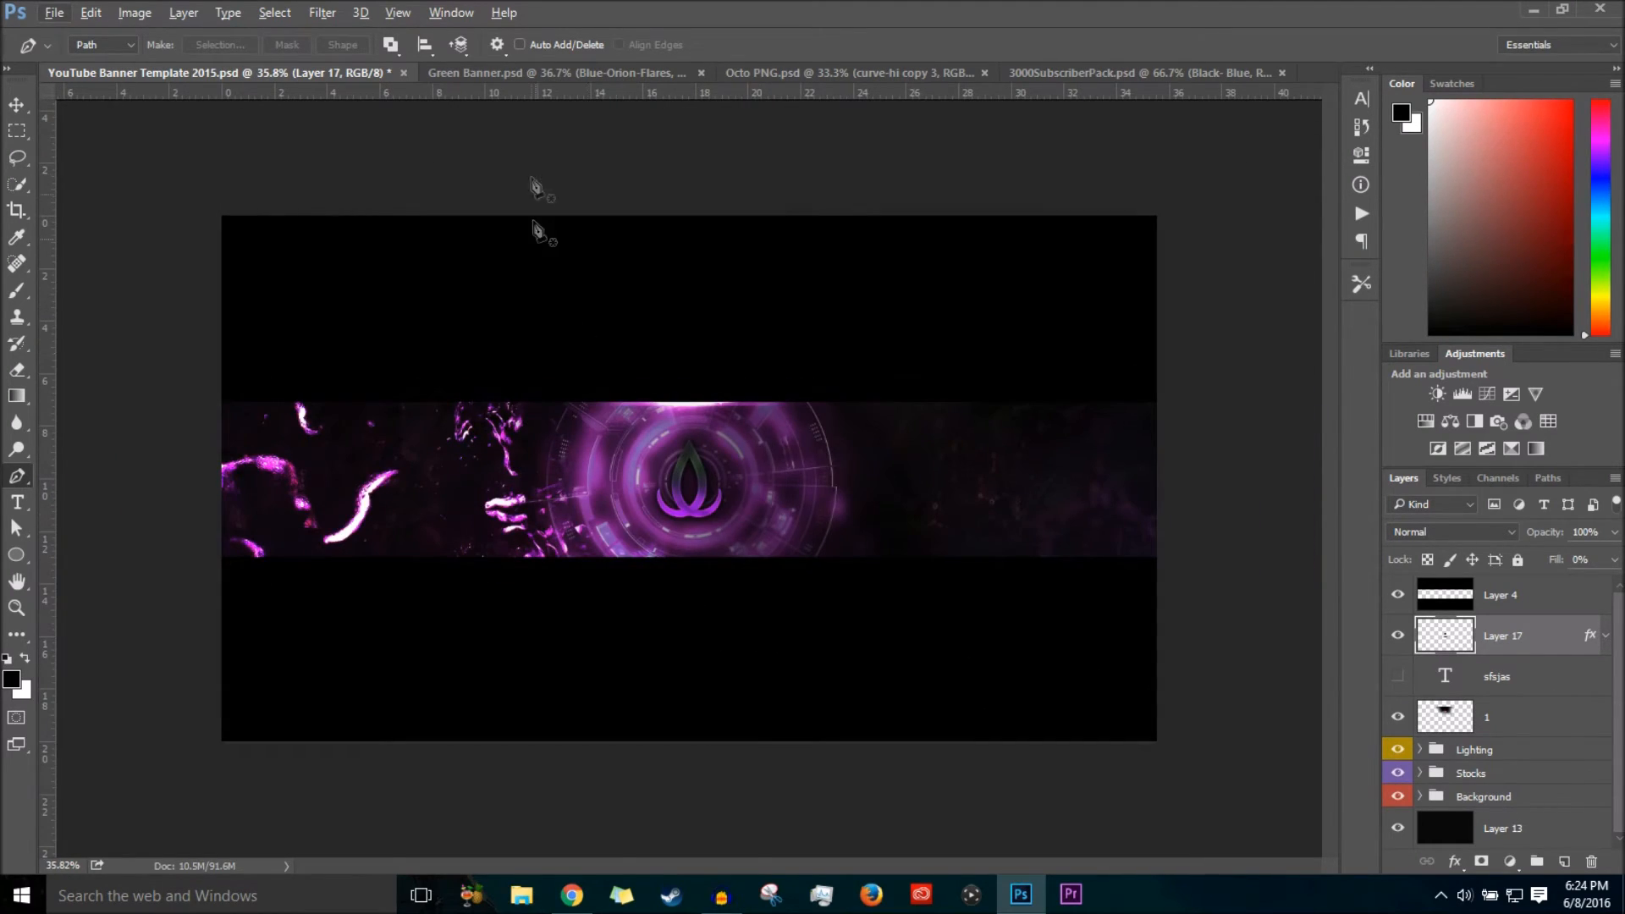
Compare the logo's size and look with the one in Green Banner.psd, returning to the YouTube banner template.
click(548, 73)
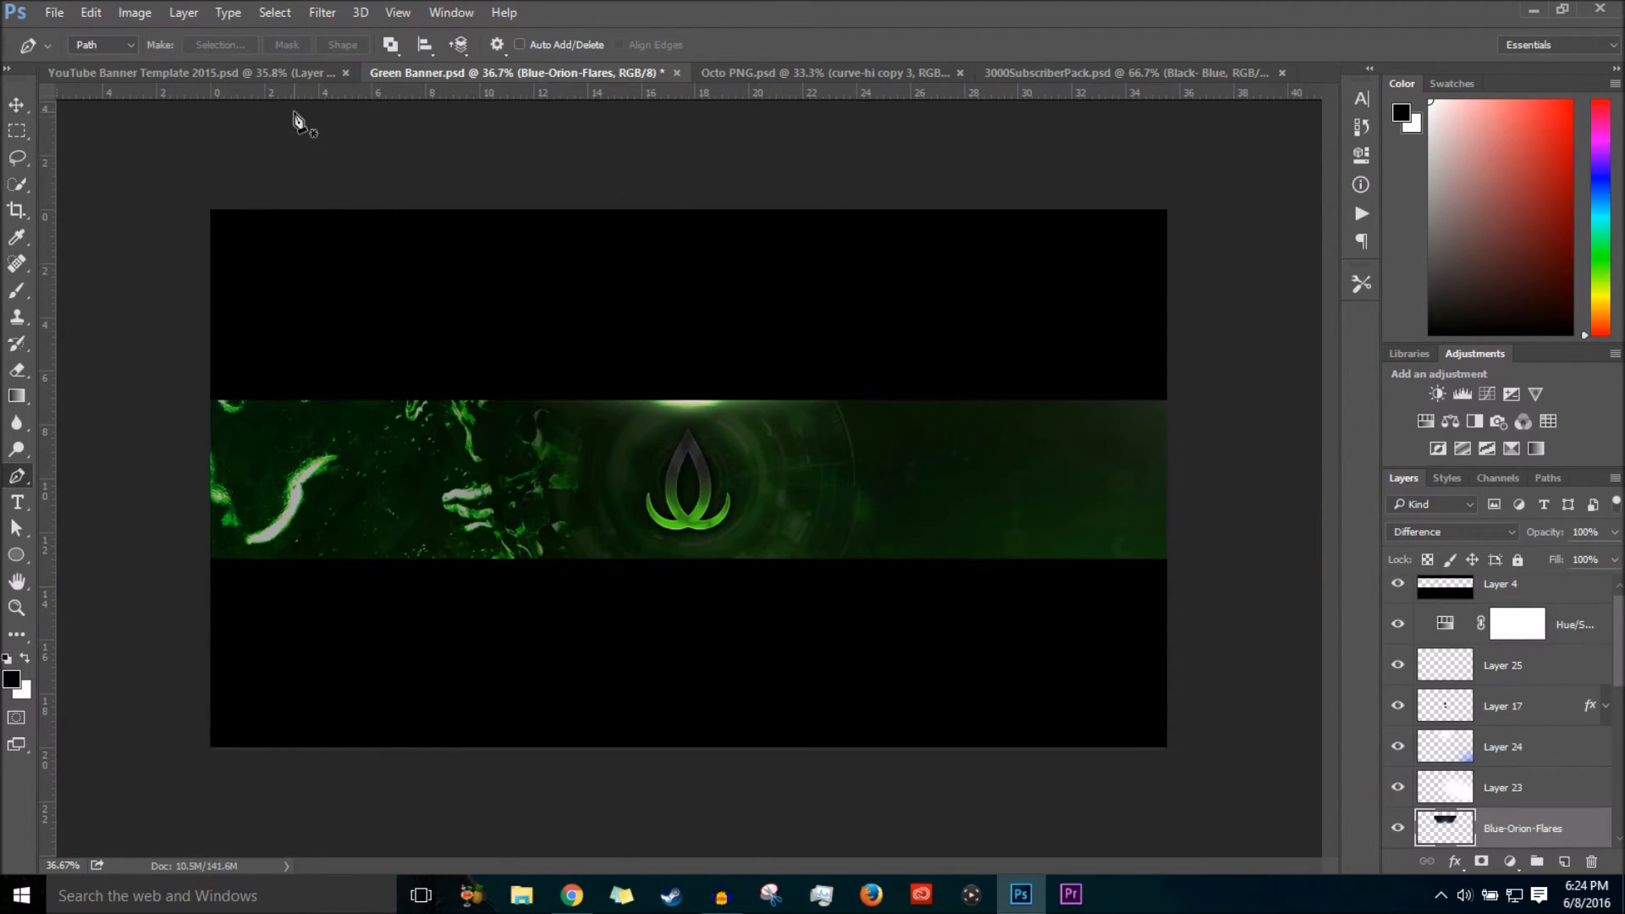
click(292, 73)
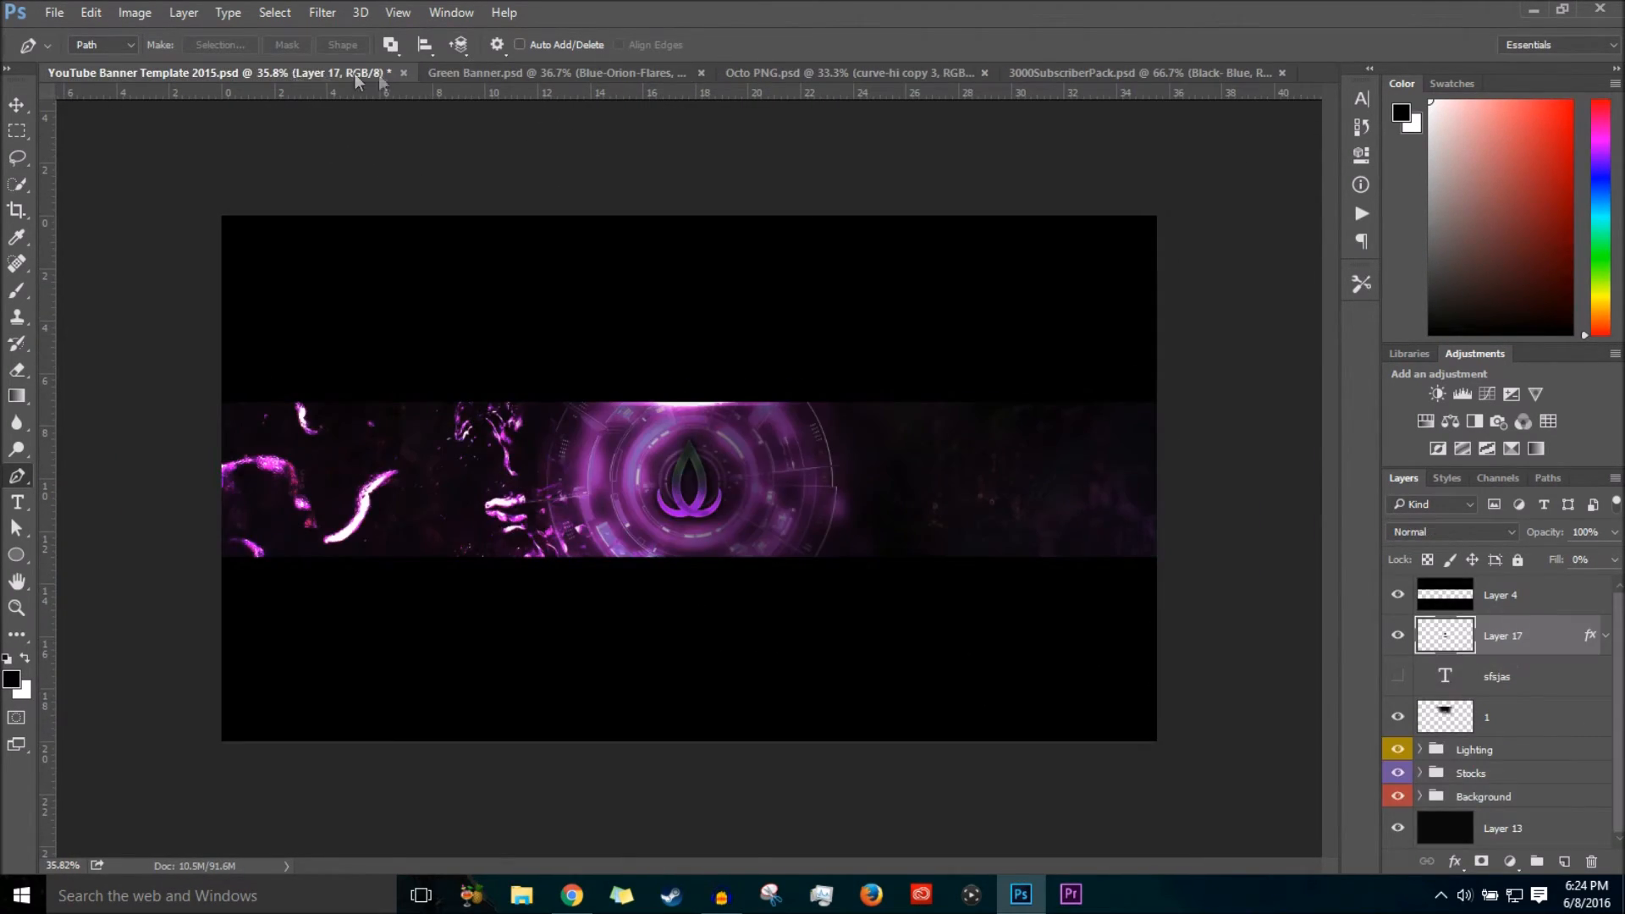
click(469, 71)
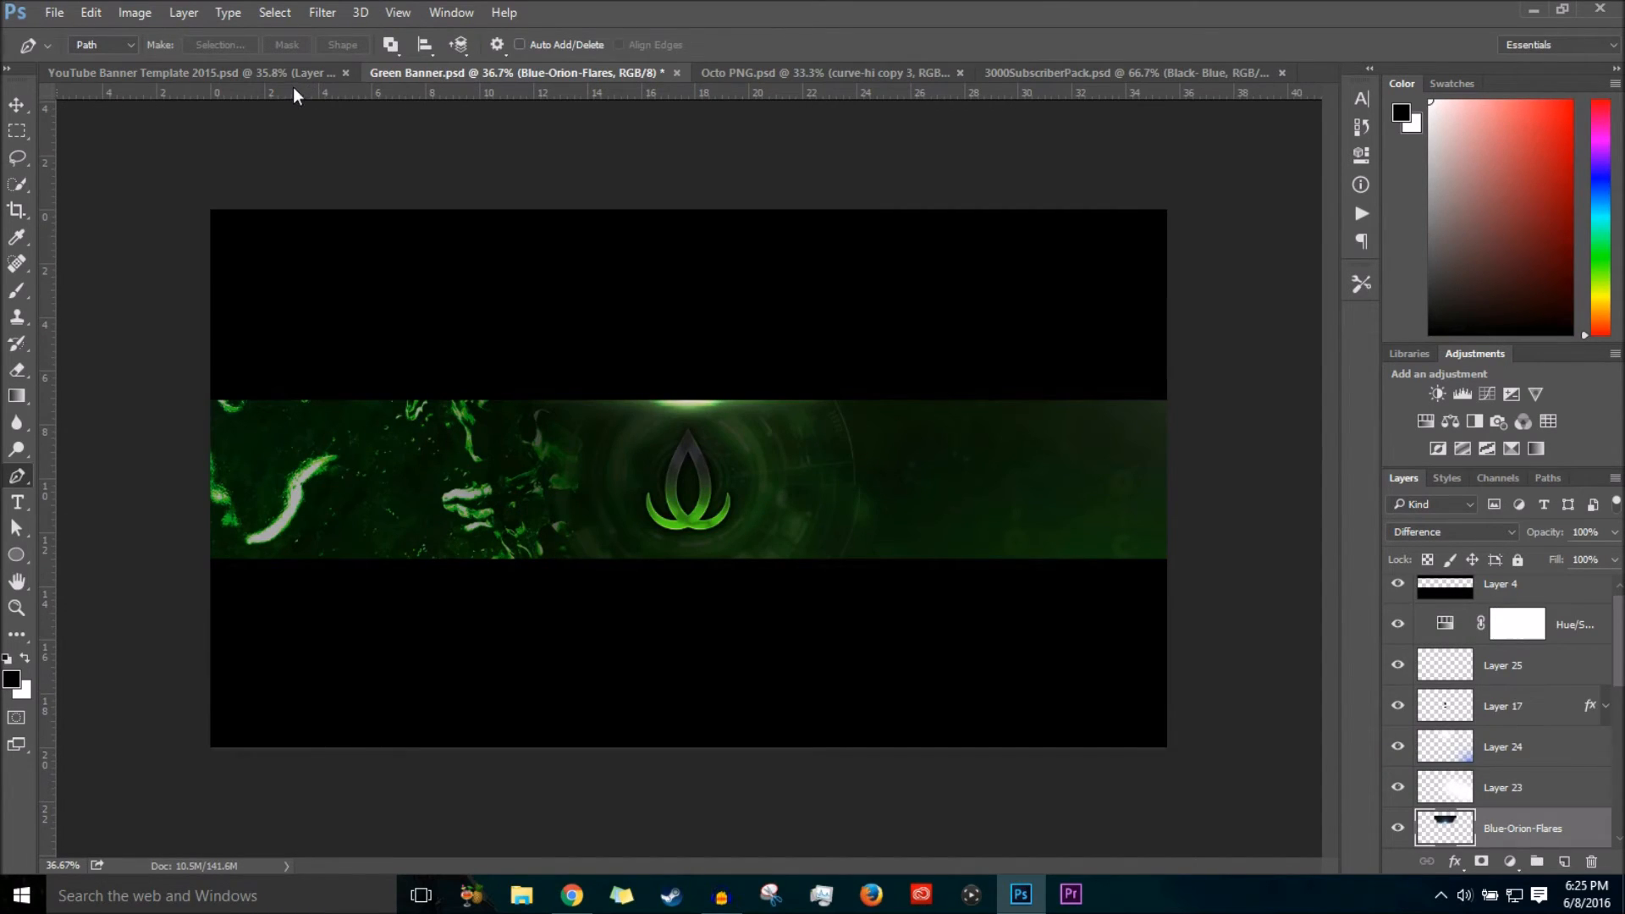
click(313, 73)
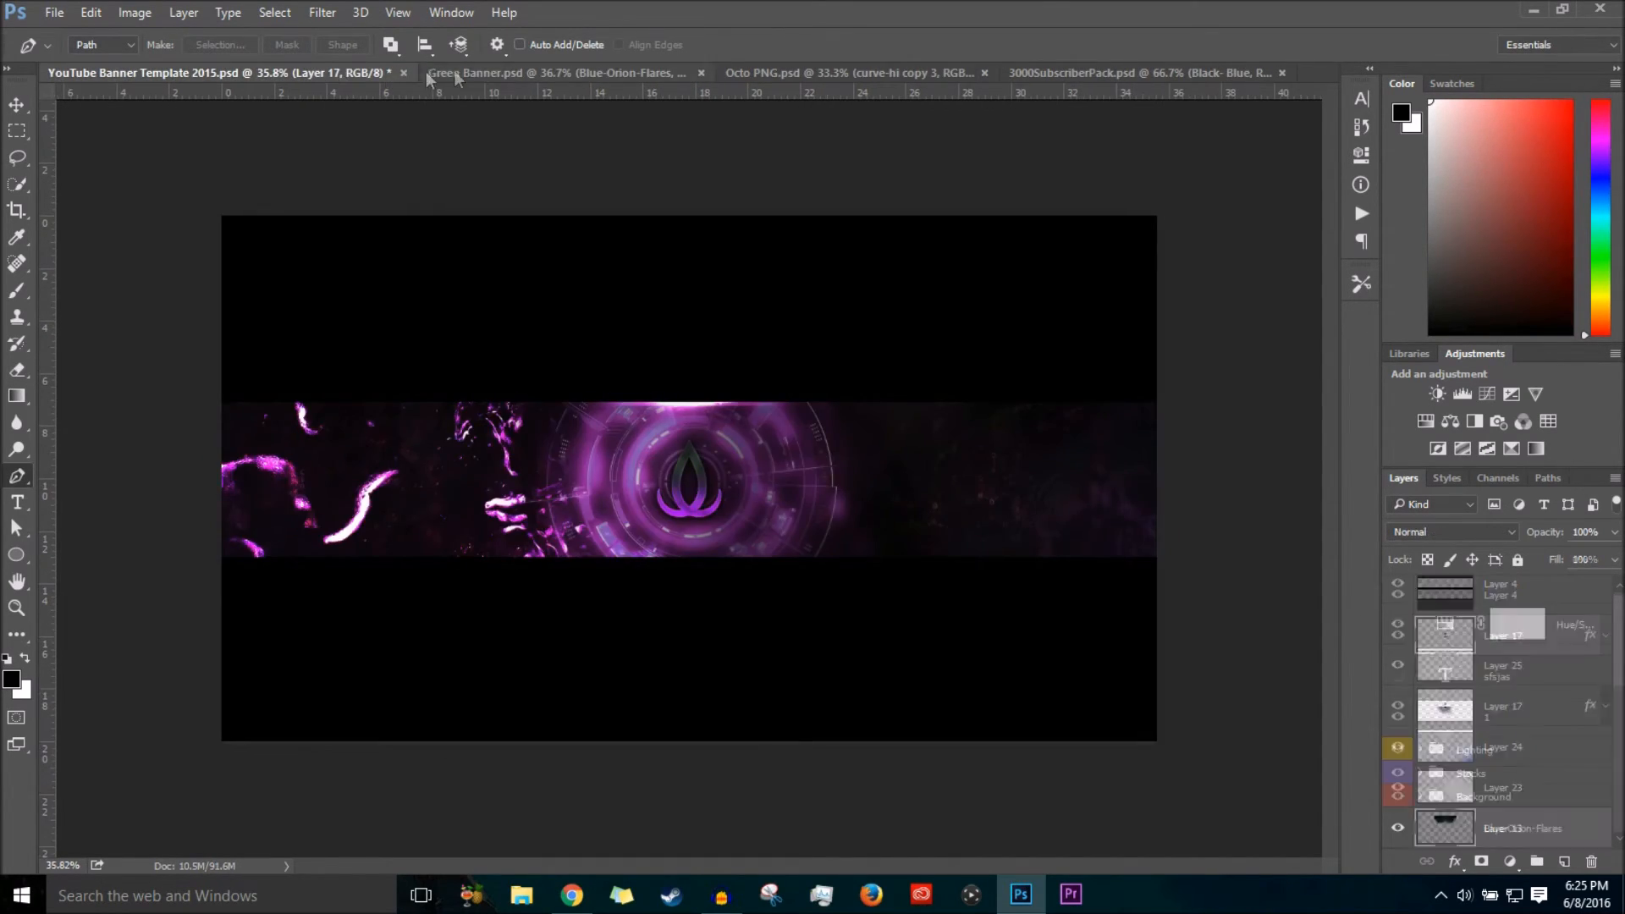
click(490, 71)
click(308, 73)
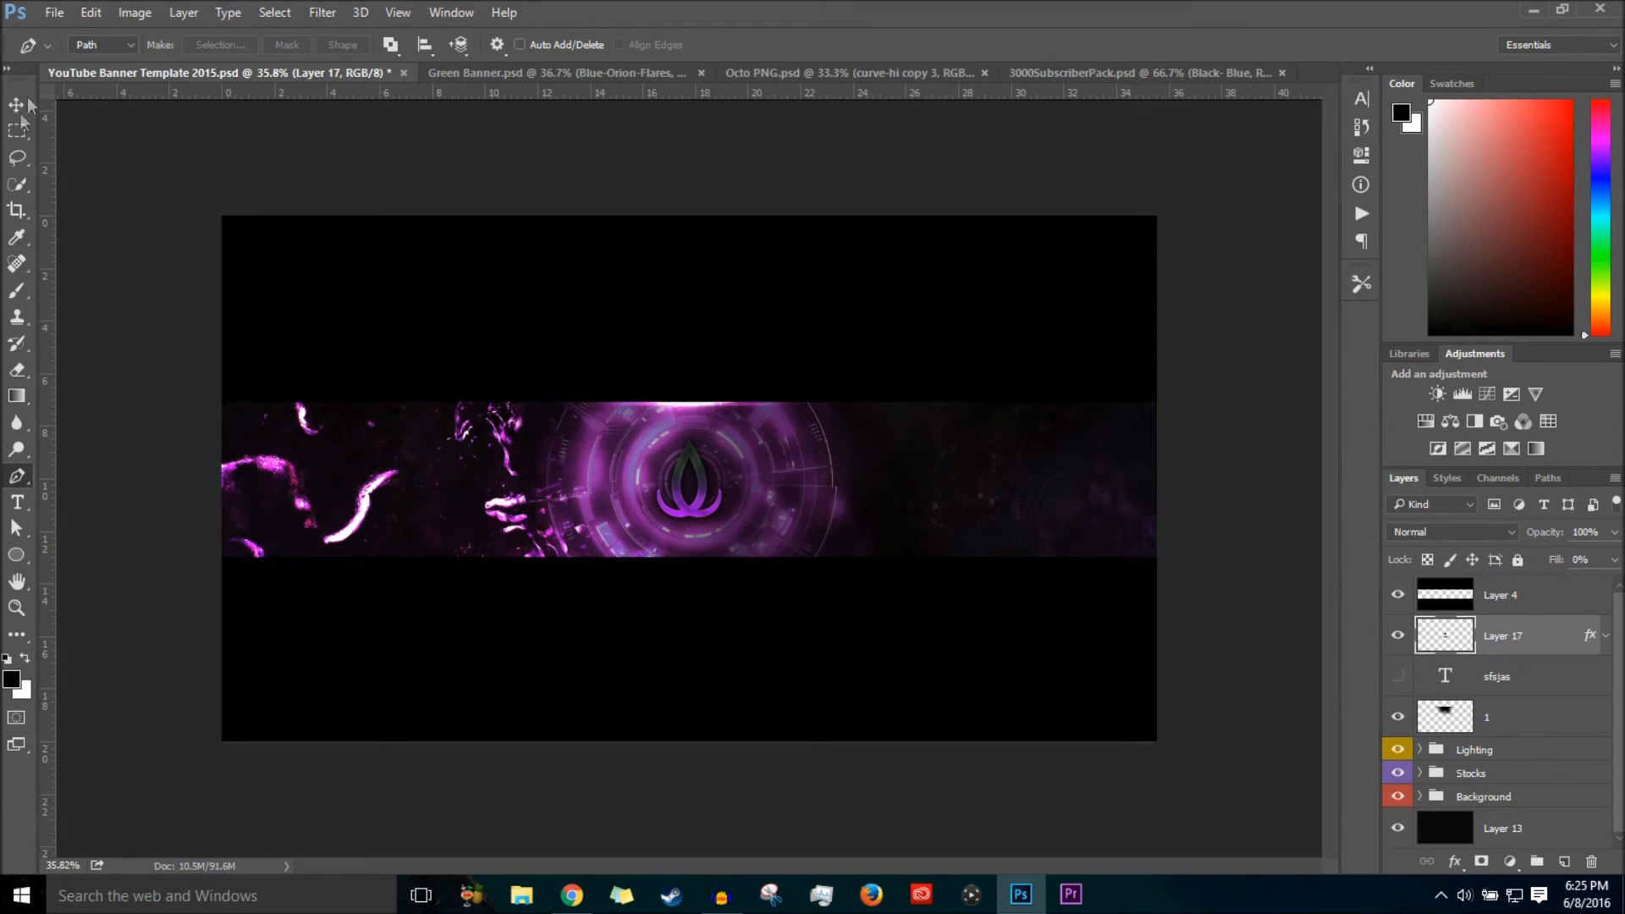
Enlarge the Layer 17 logo to about 138% and adjust its position in the tech circle using the guides.
key(v)
key(ctrl+t)
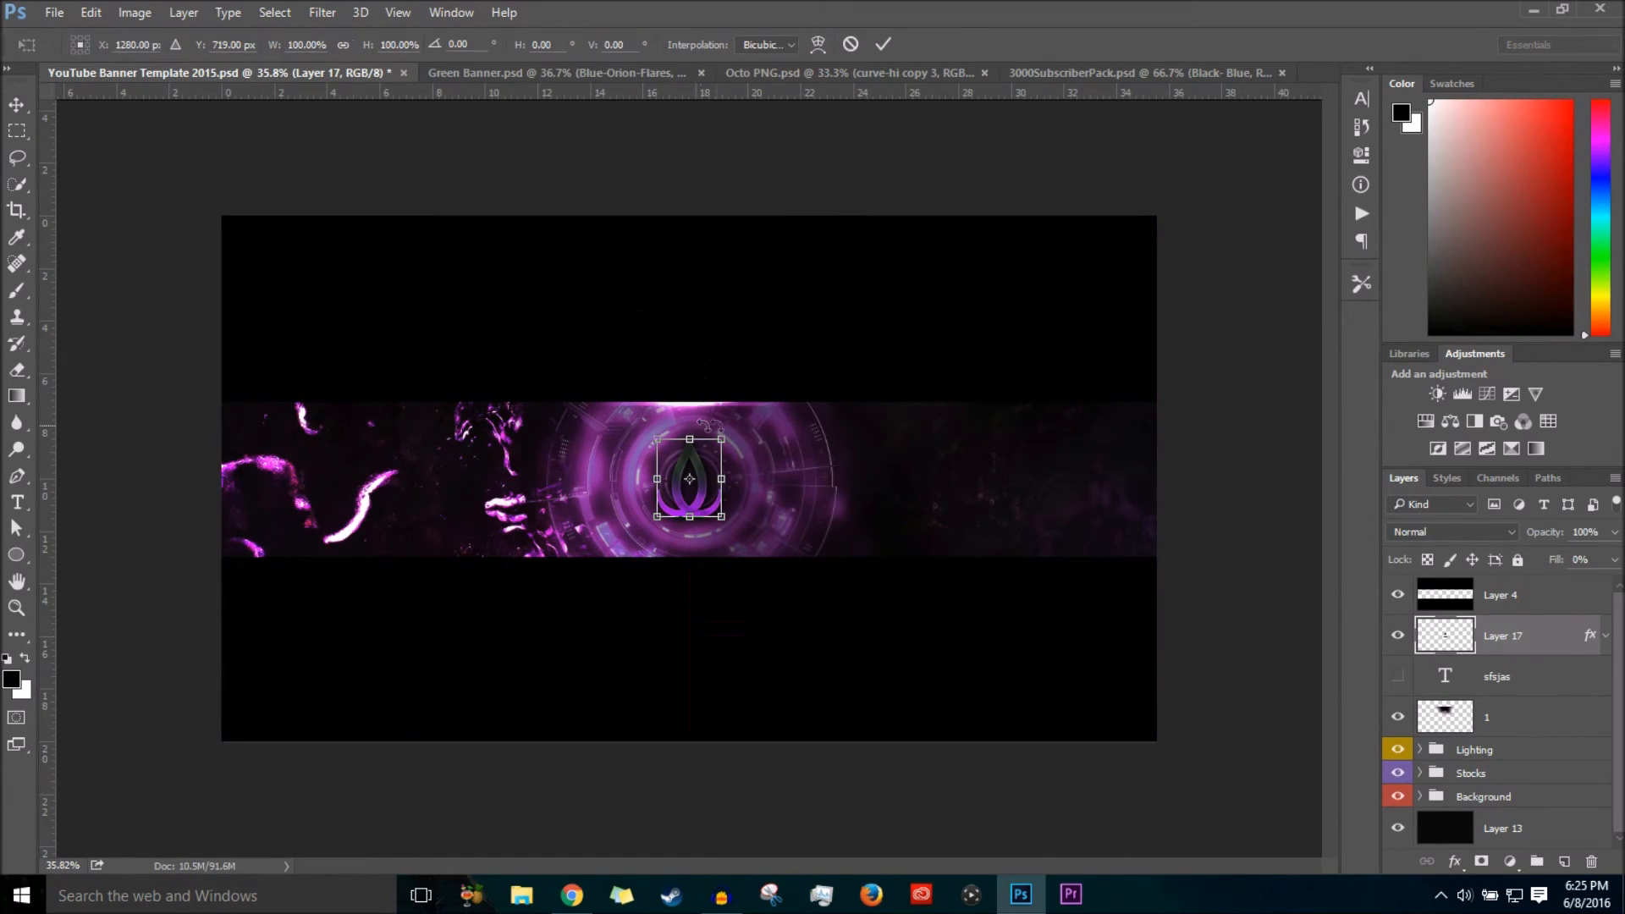
drag(746, 424, 712, 446)
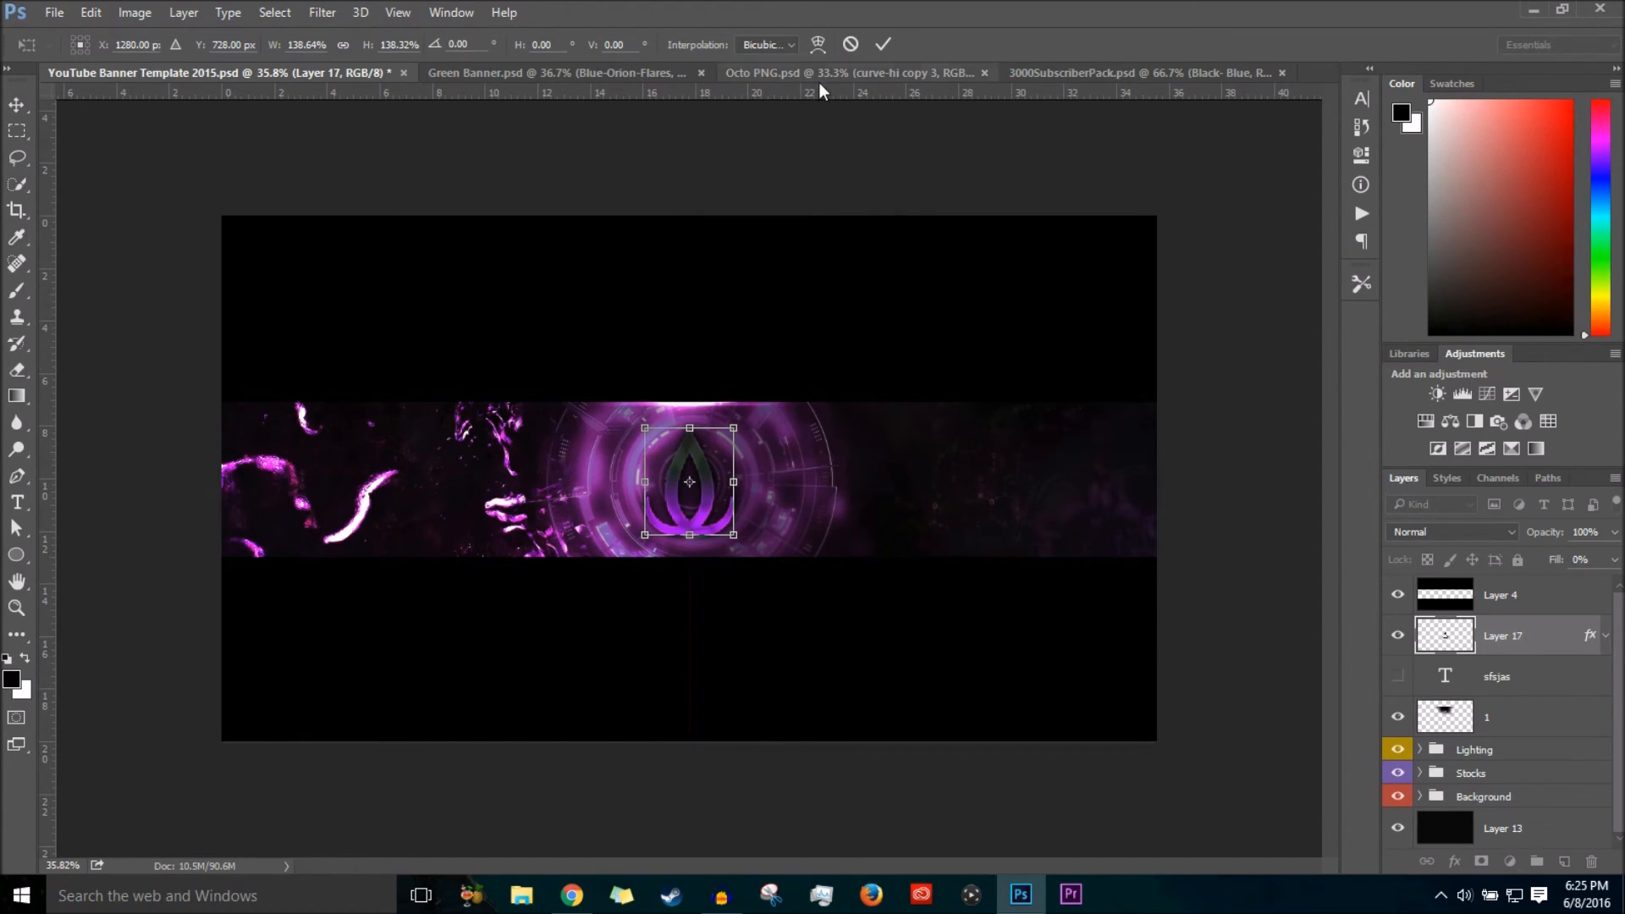
click(883, 44)
key(ctrl+semicolon)
drag(702, 449, 701, 454)
Hide the guides and add a new blank layer above Layer 4.
click(1574, 611)
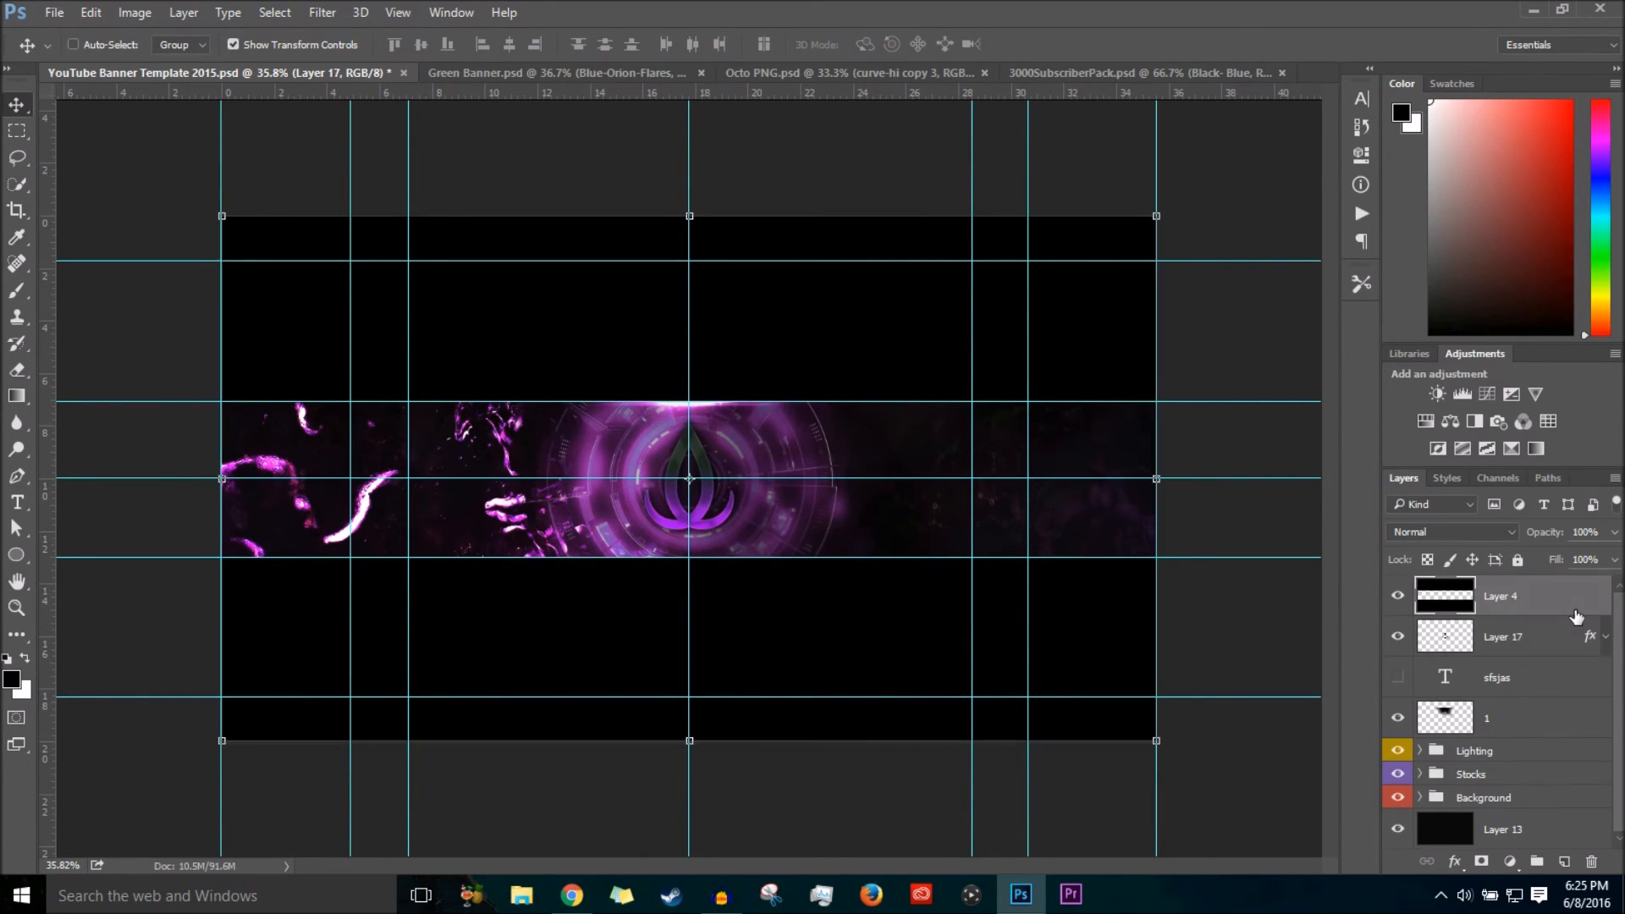
key(ctrl+semicolon)
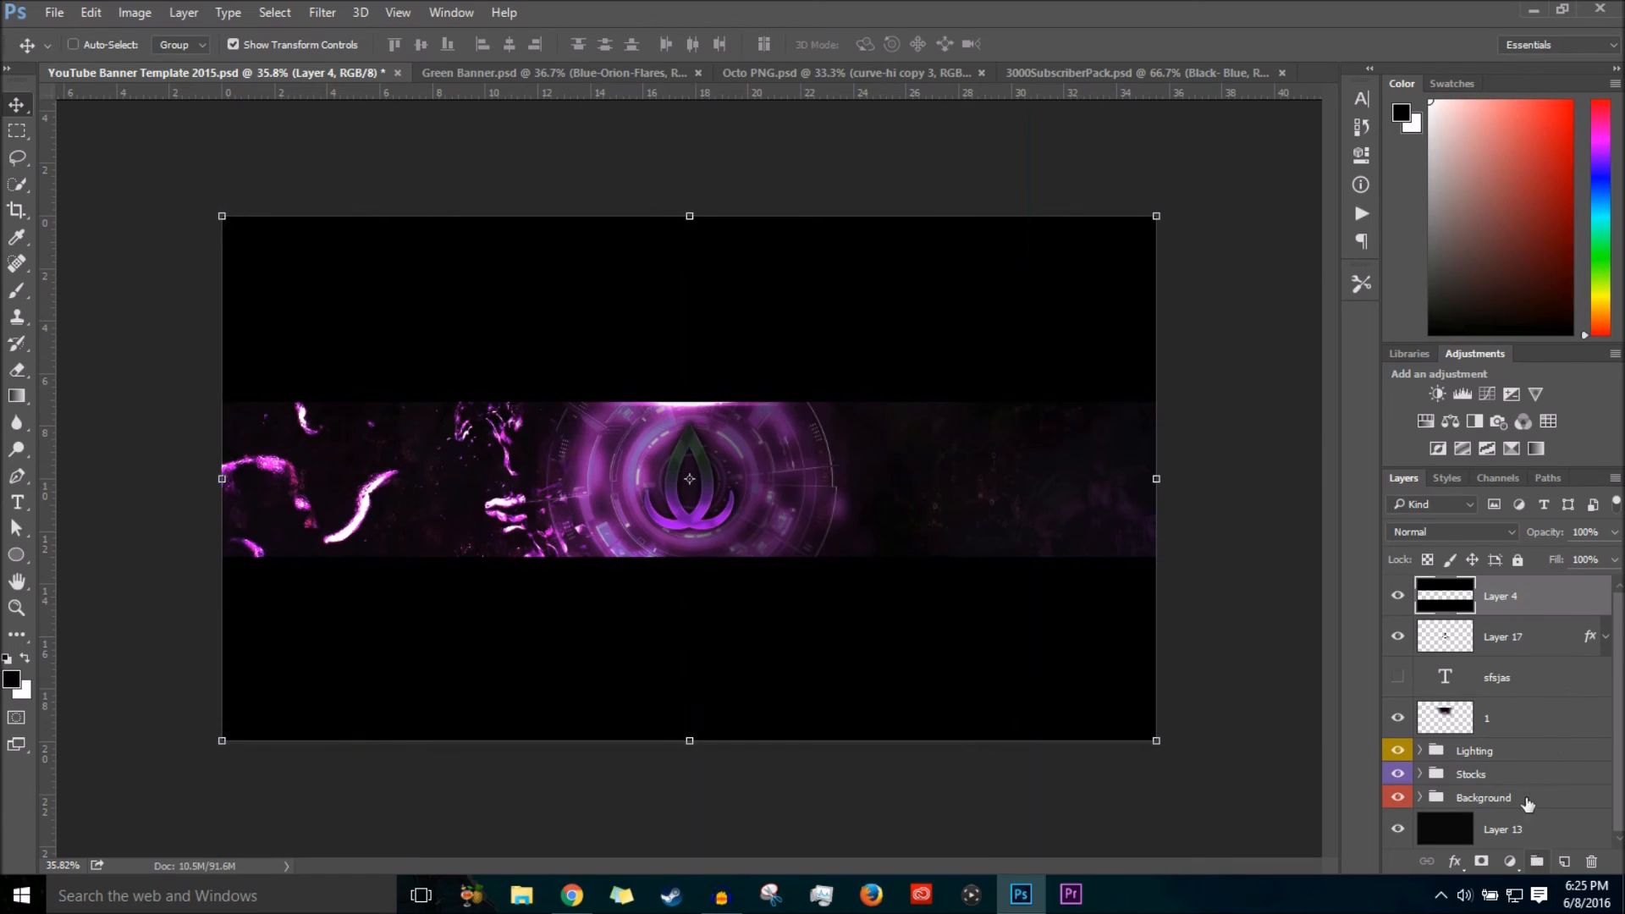
click(1561, 863)
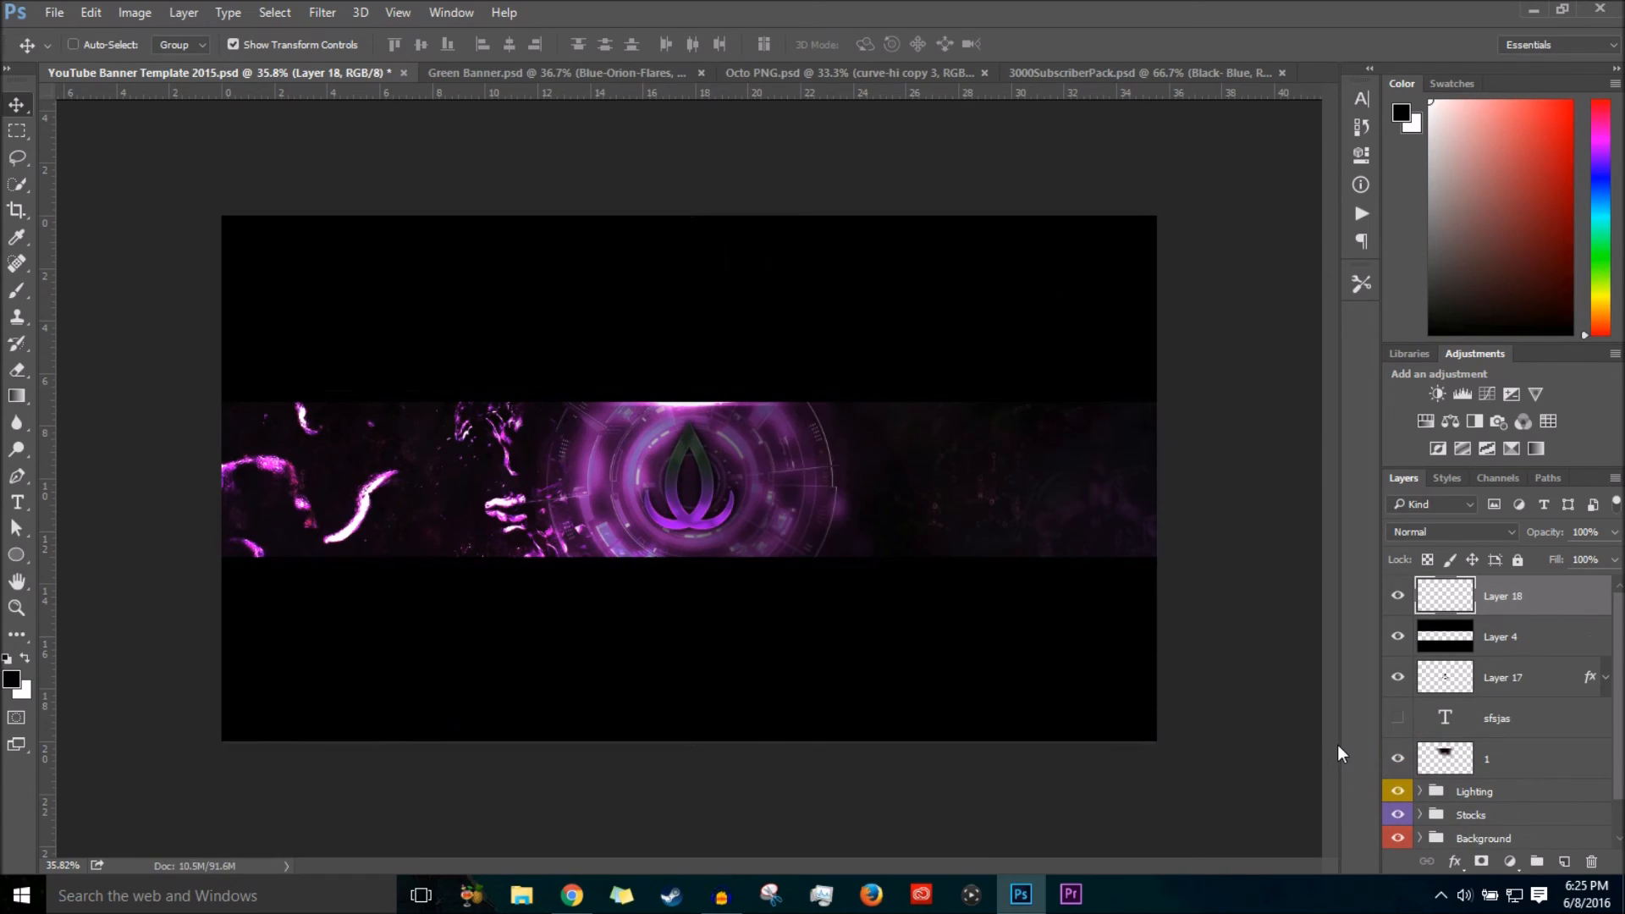